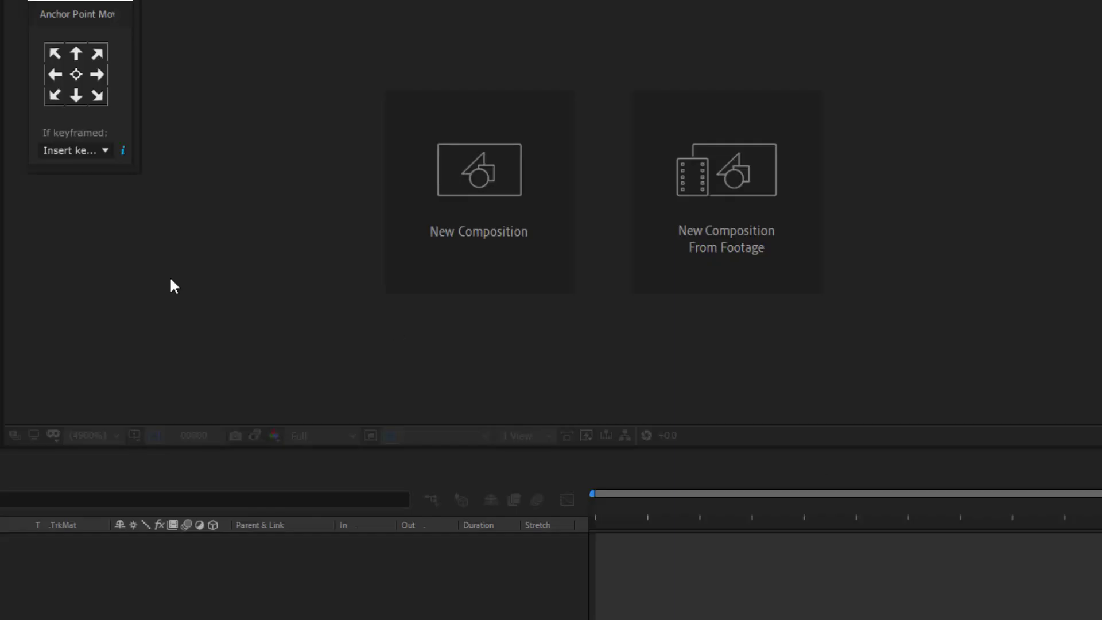
{"action": "left_click", "coordinate": [412, 268]}
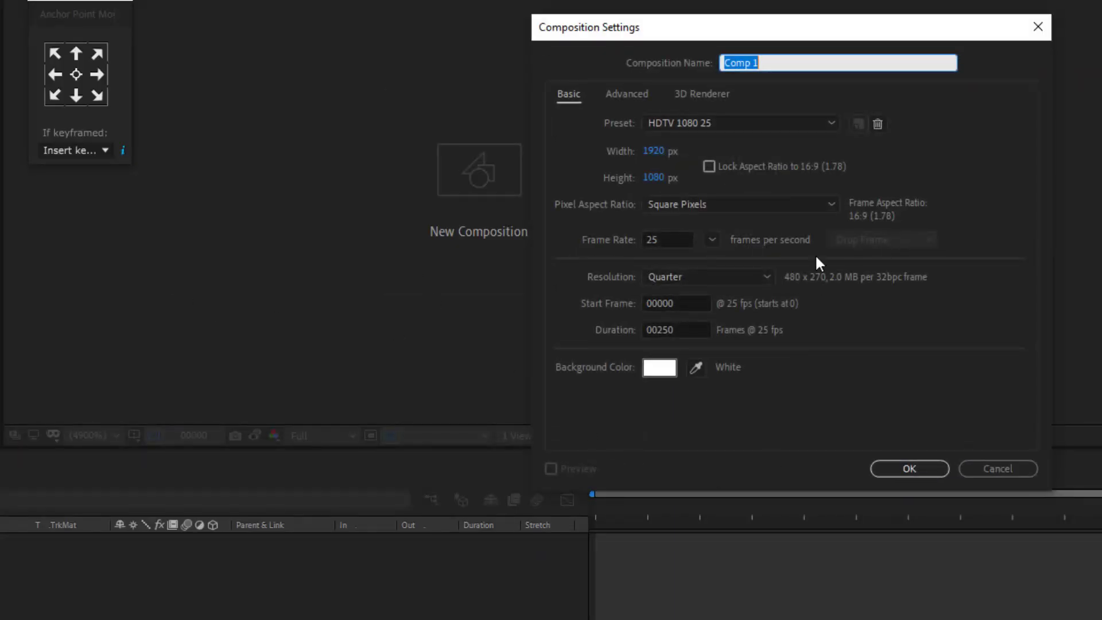
{"action": "left_click_drag", "start_coordinate": [786, 39], "coordinate": [536, 87]}
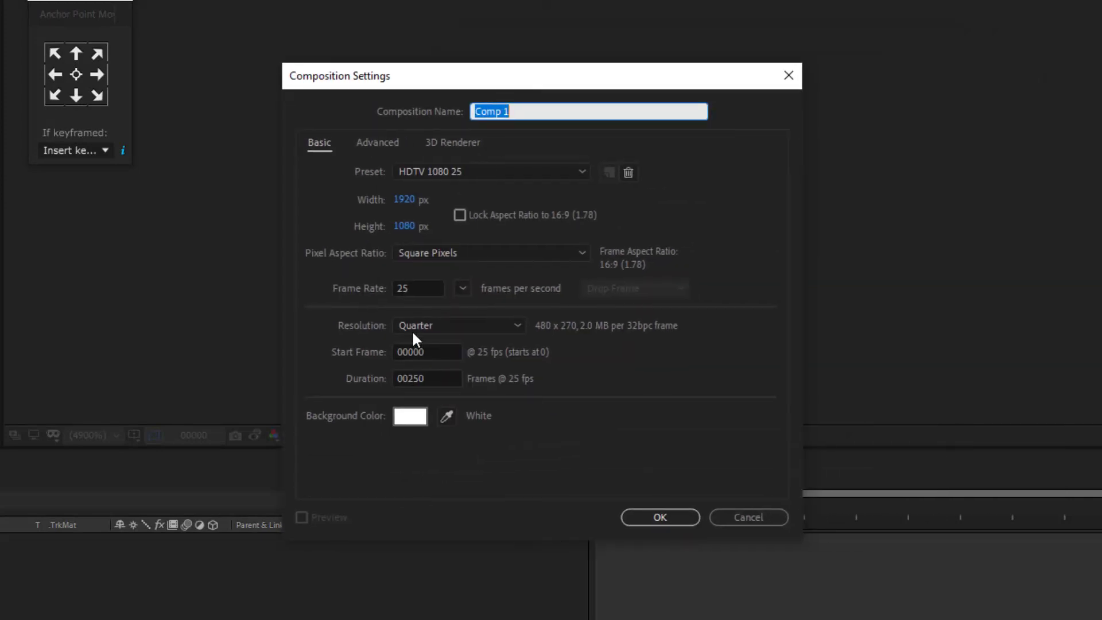
{"action": "left_click", "coordinate": [459, 293]}
{"action": "left_click", "coordinate": [477, 409]}
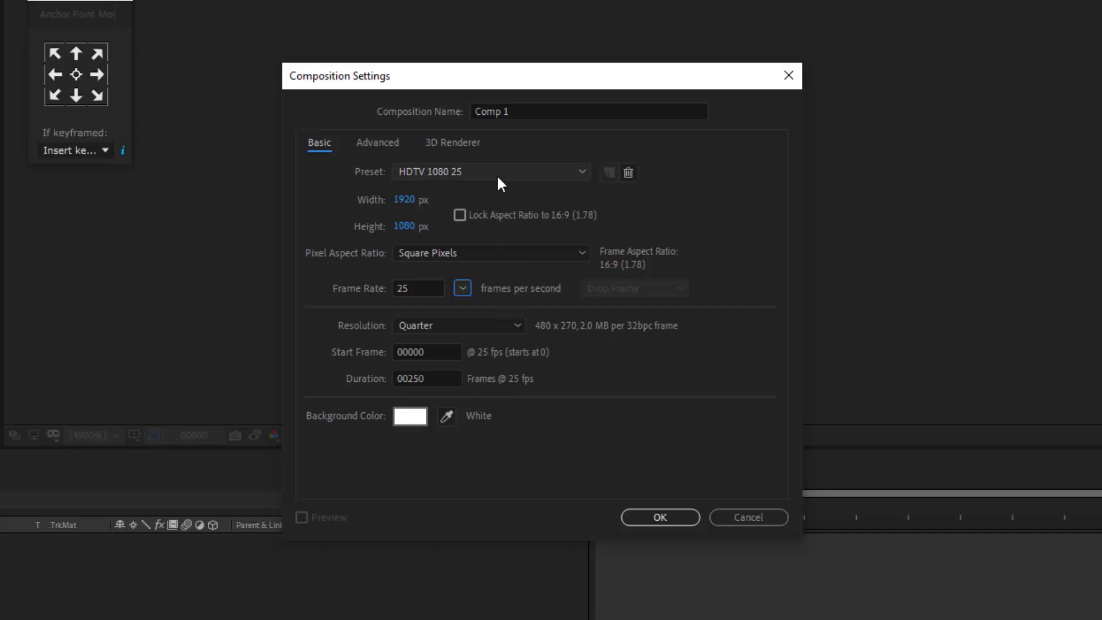
{"action": "left_click_drag", "start_coordinate": [526, 110], "coordinate": [399, 117]}
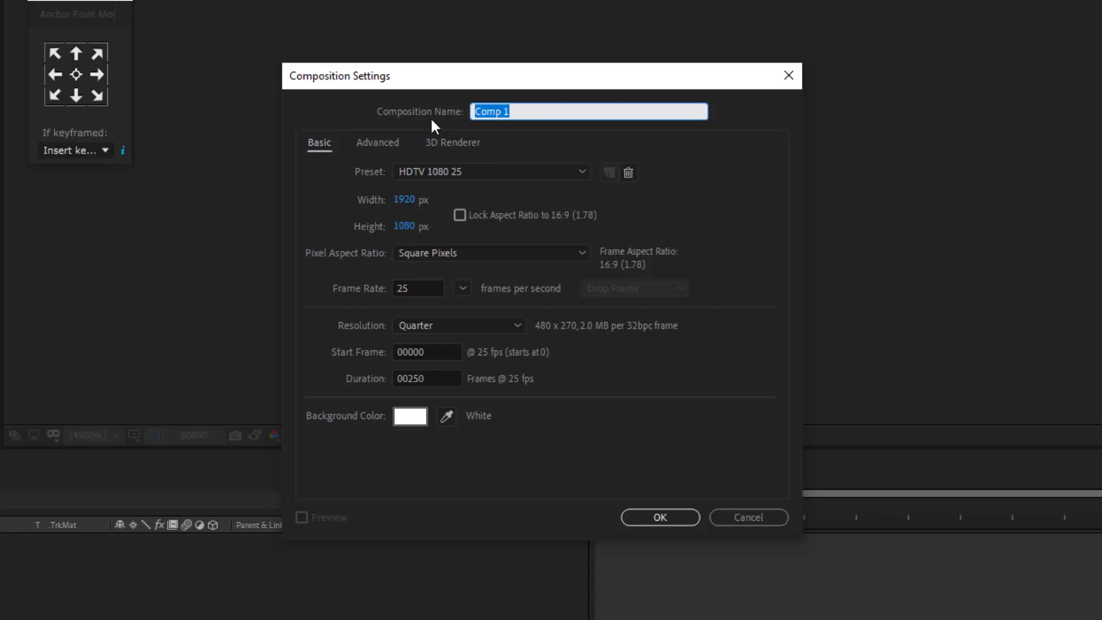
{"action": "type", "text": "Into"}
{"action": "key", "text": "BackSpace"}
{"action": "type", "text": "ro"}
{"action": "key", "text": "Return"}
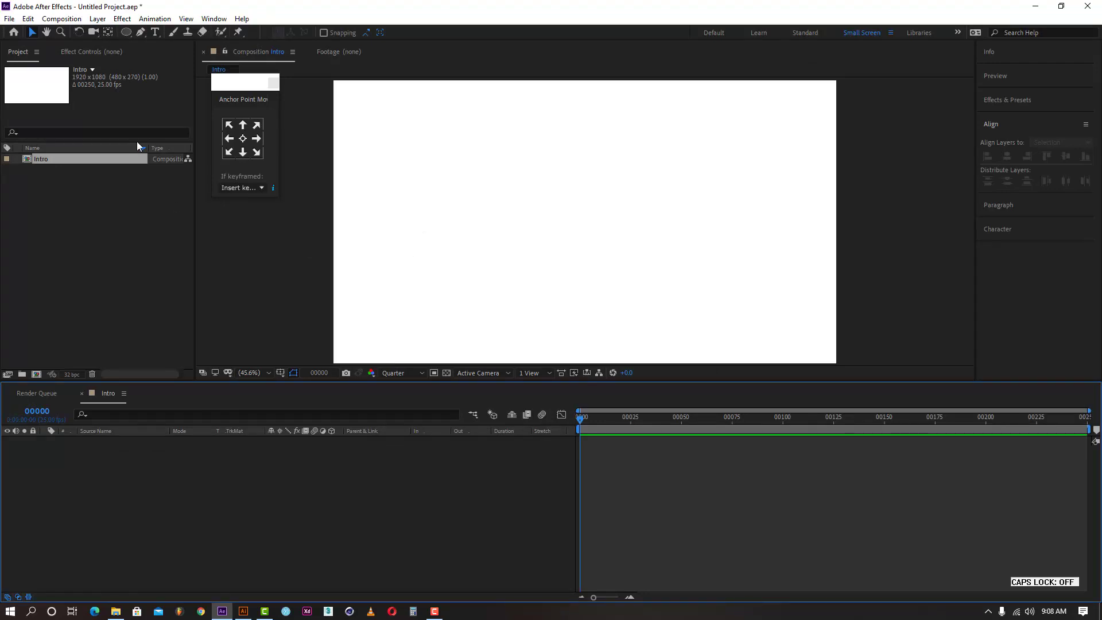
- Add a white 1920×1080 solid layer named BG spanning the whole Intro timeline
{"action": "right_click", "coordinate": [411, 473]}
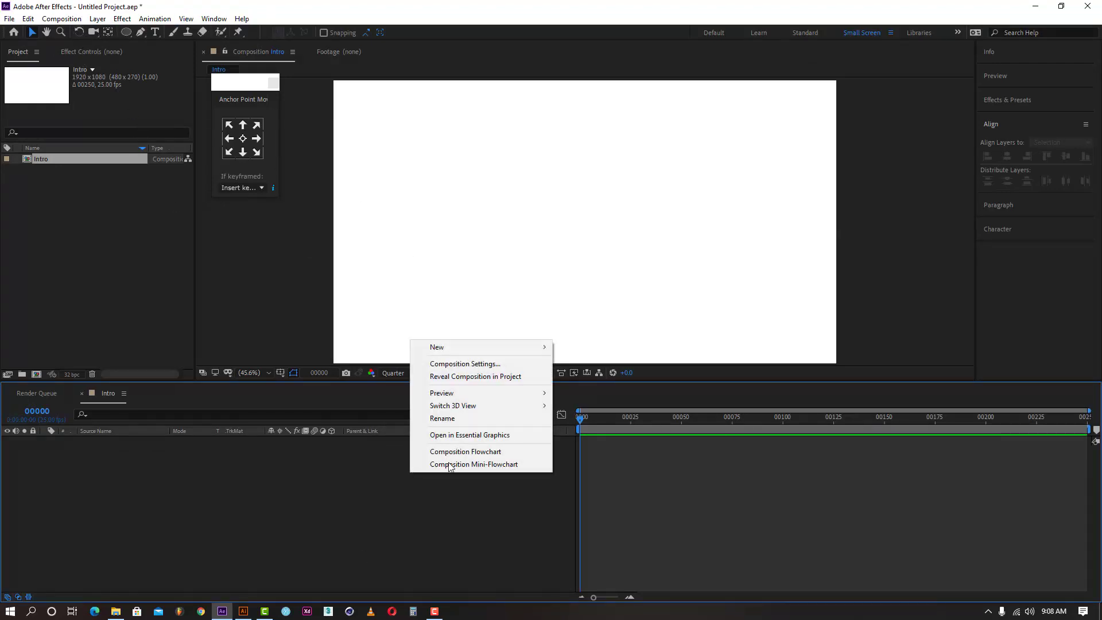
{"action": "mouse_move", "coordinate": [553, 348]}
{"action": "left_click", "coordinate": [587, 376]}
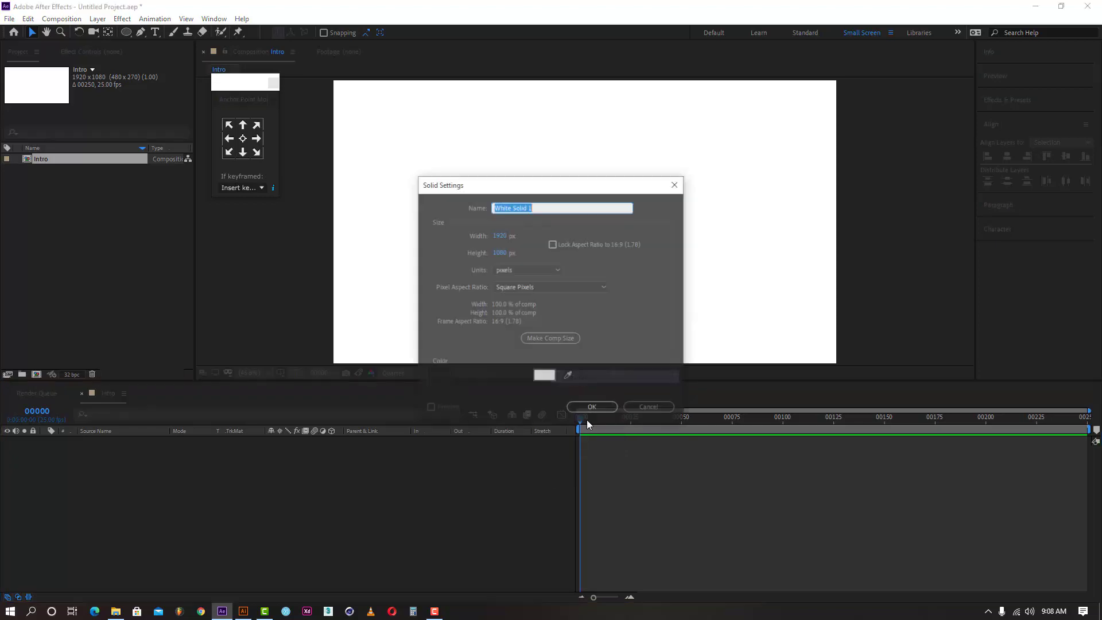
{"action": "key", "text": "Caps_Lock"}
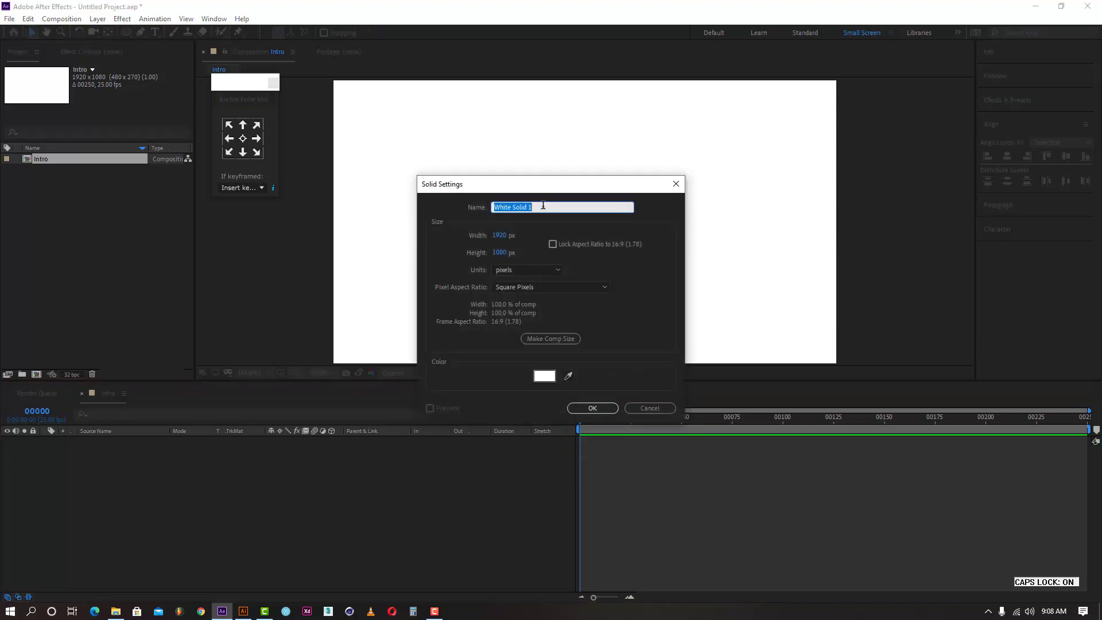
{"action": "type", "text": "BG"}
{"action": "left_click", "coordinate": [580, 407]}
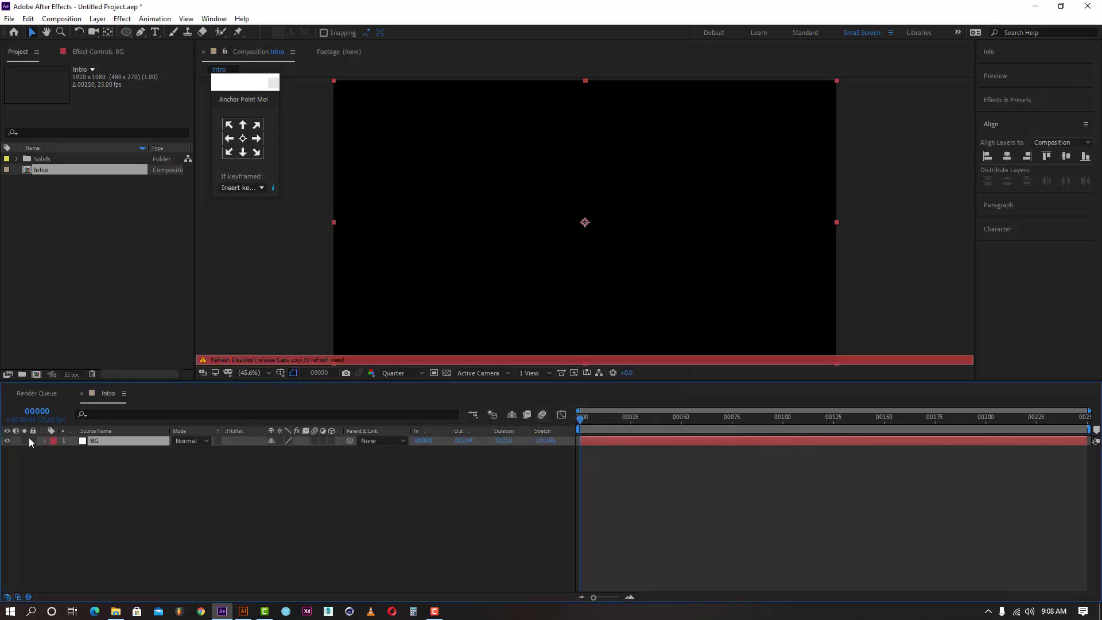
{"action": "left_click", "coordinate": [35, 459]}
{"action": "key", "text": "Caps_Lock"}
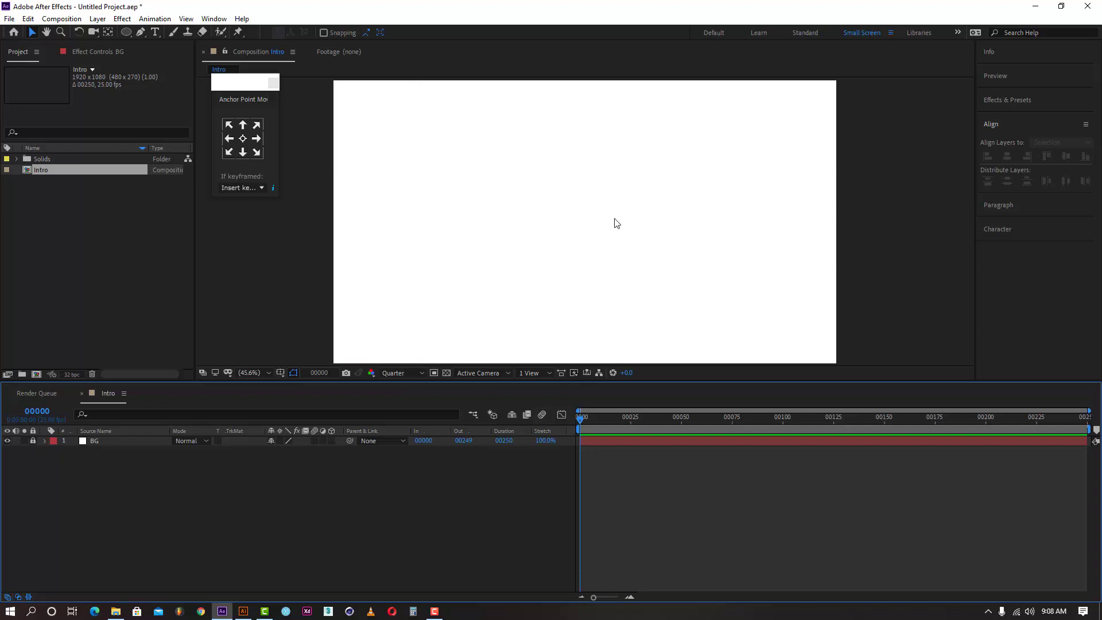
- Show the title/action-safe guides and draw a small ellipse near the composition centre
{"action": "left_click", "coordinate": [283, 374]}
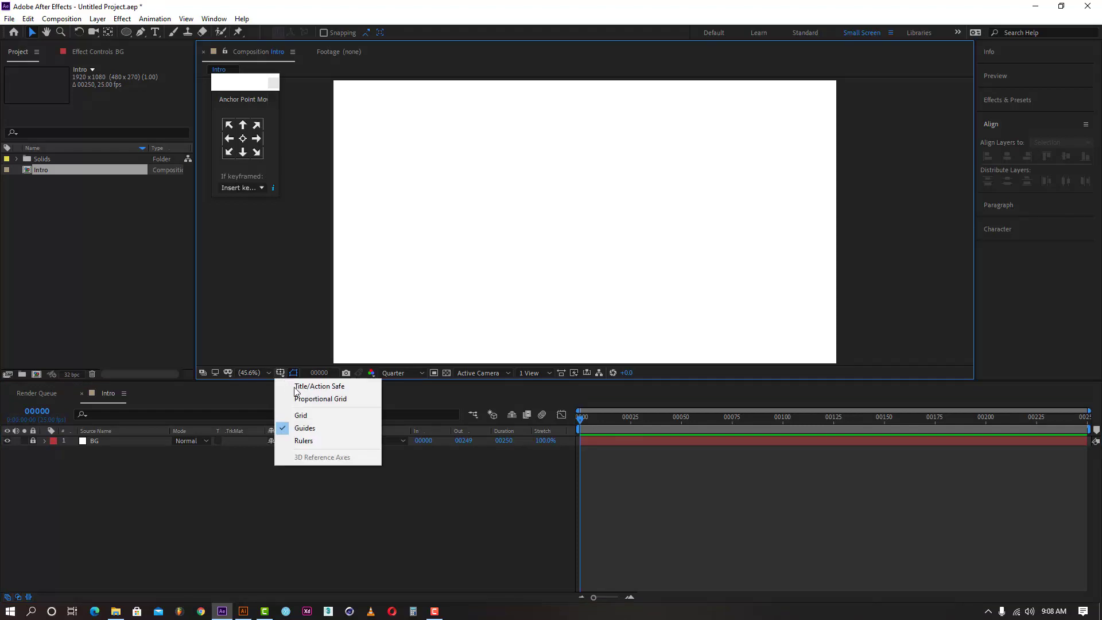
{"action": "left_click", "coordinate": [303, 386]}
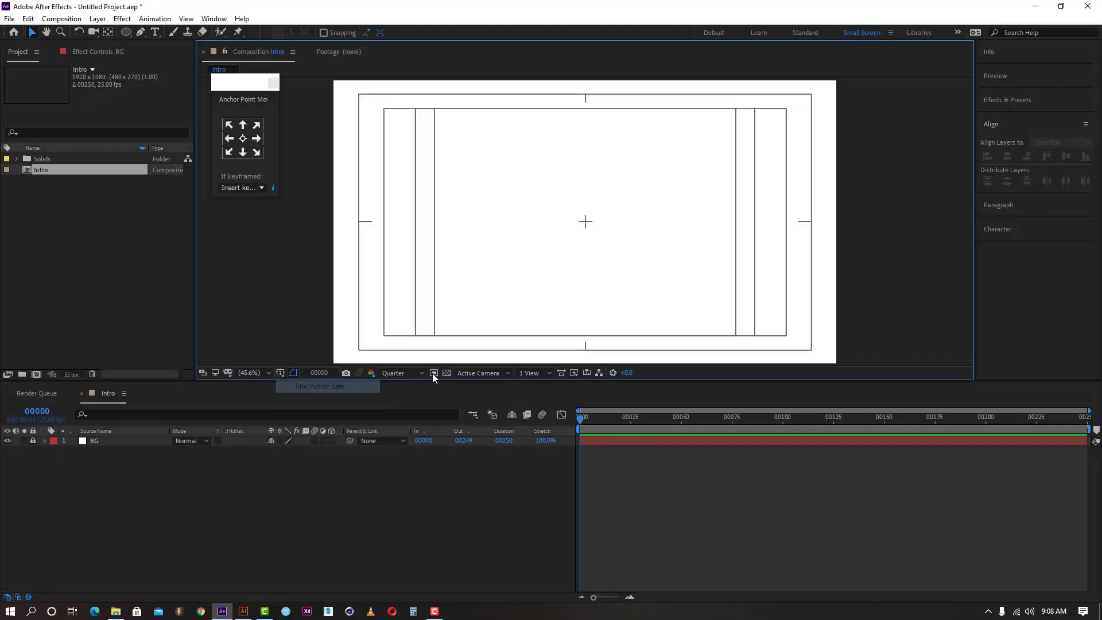
{"action": "left_click", "coordinate": [127, 33]}
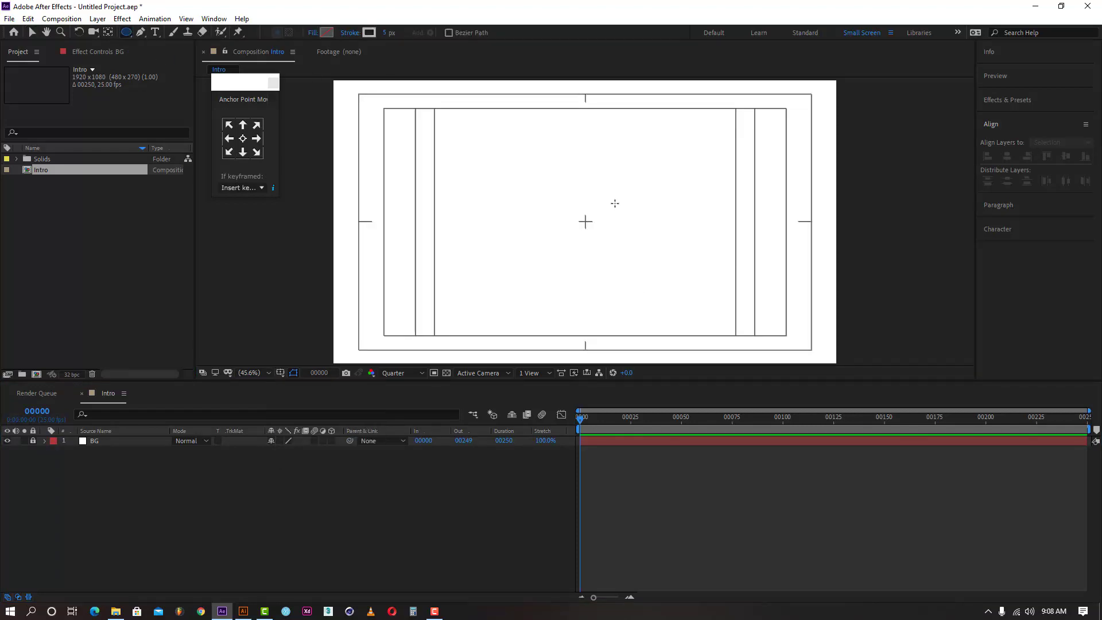
{"action": "left_click_drag", "start_coordinate": [586, 220], "coordinate": [605, 234]}
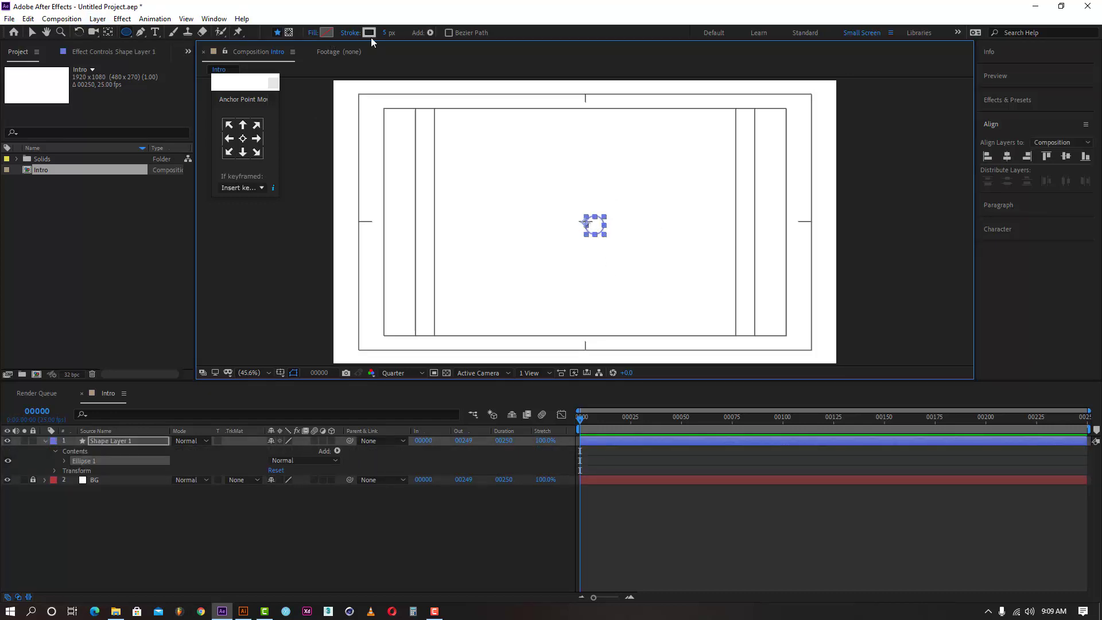
- Give the circle a 0 px stroke and a teal #13899B fill
{"action": "left_click_drag", "start_coordinate": [386, 32], "coordinate": [351, 32]}
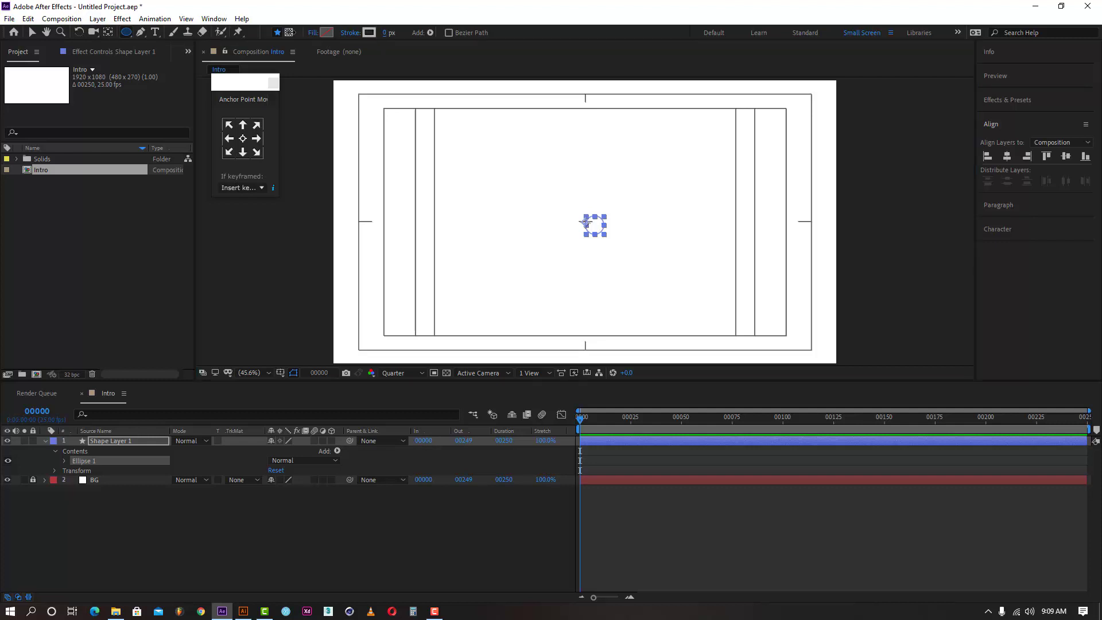
{"action": "left_click", "coordinate": [326, 32]}
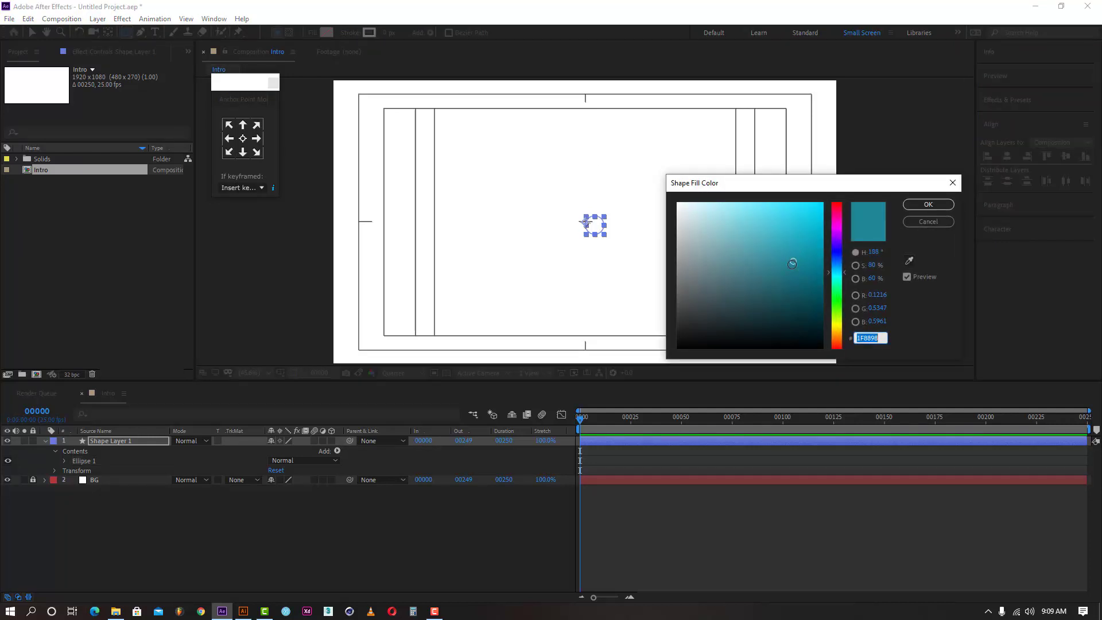
{"action": "left_click", "coordinate": [792, 264]}
{"action": "left_click", "coordinate": [805, 259]}
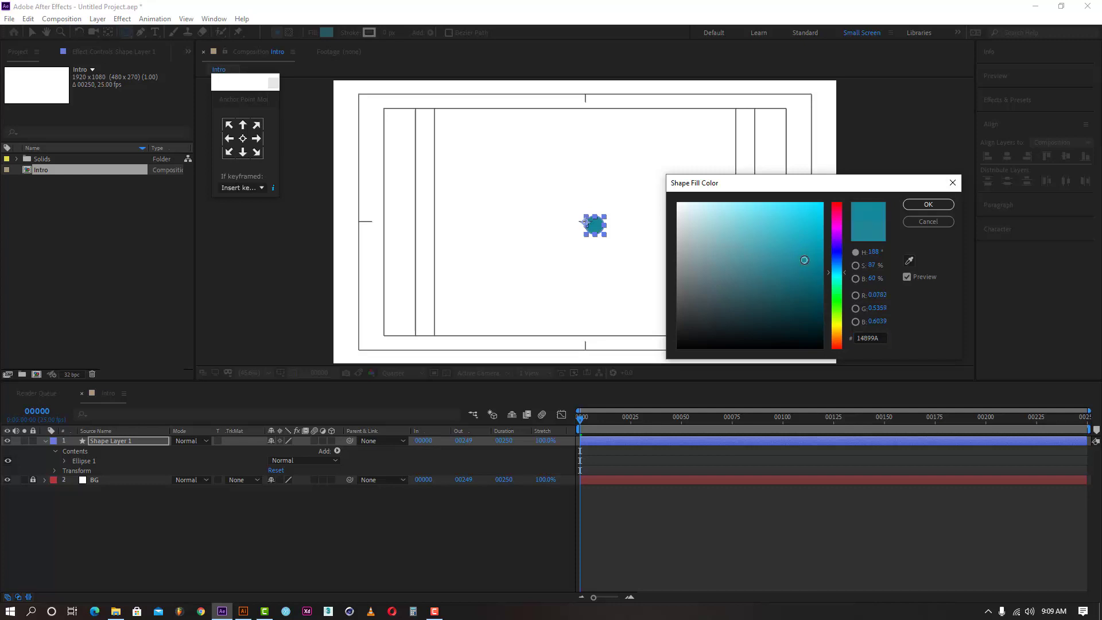
{"action": "left_click", "coordinate": [936, 207]}
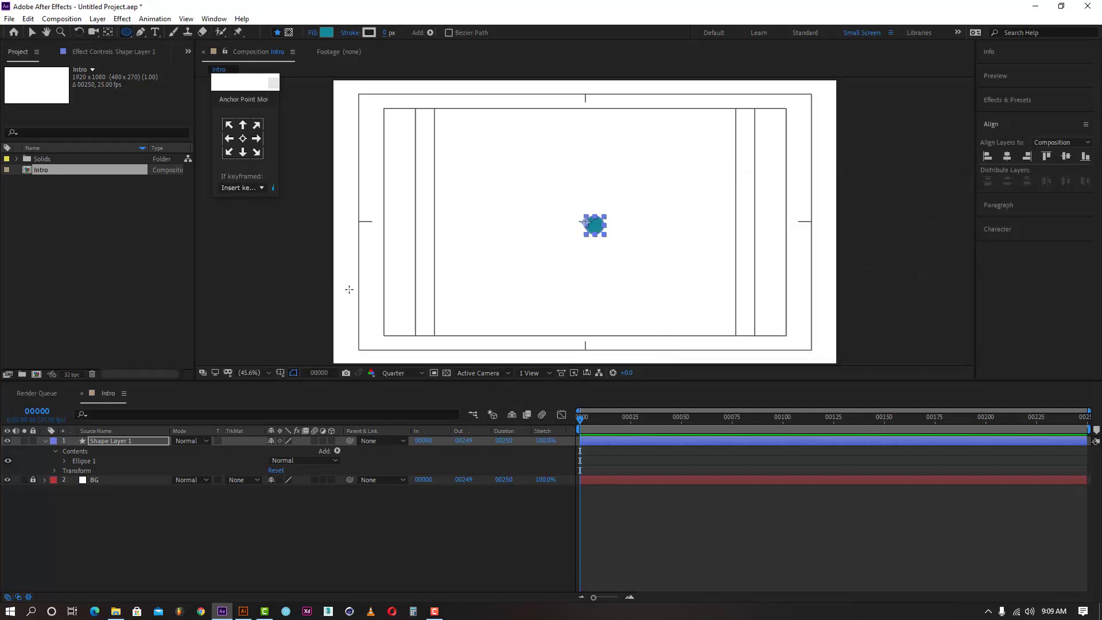
- Centre the circle's shape layer in the composition
{"action": "left_click", "coordinate": [199, 531]}
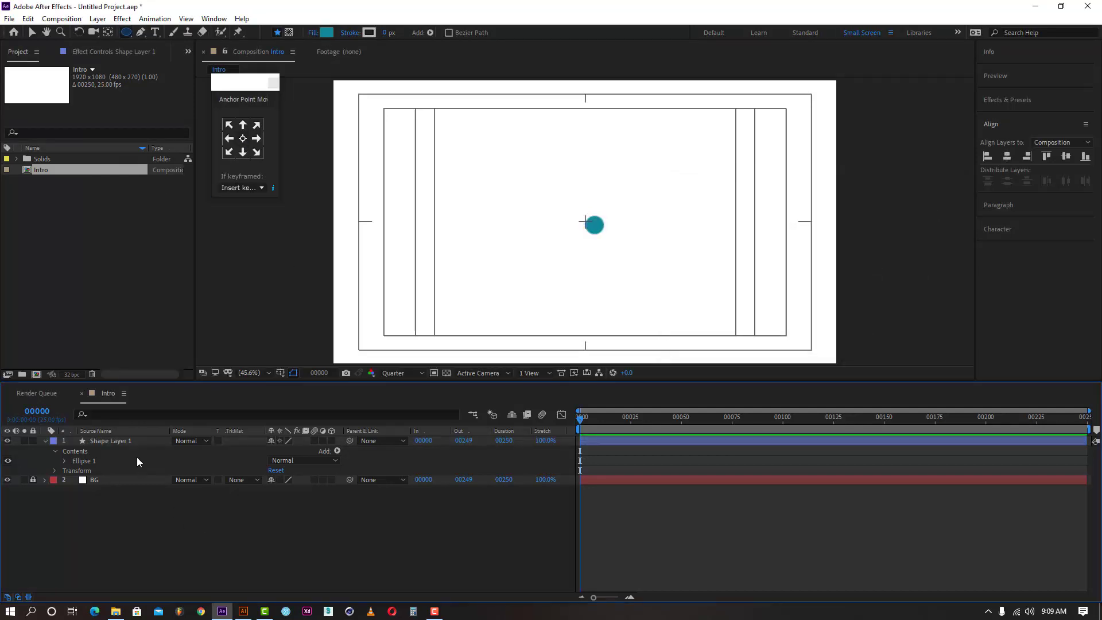
{"action": "left_click", "coordinate": [128, 440]}
{"action": "key", "text": "Return"}
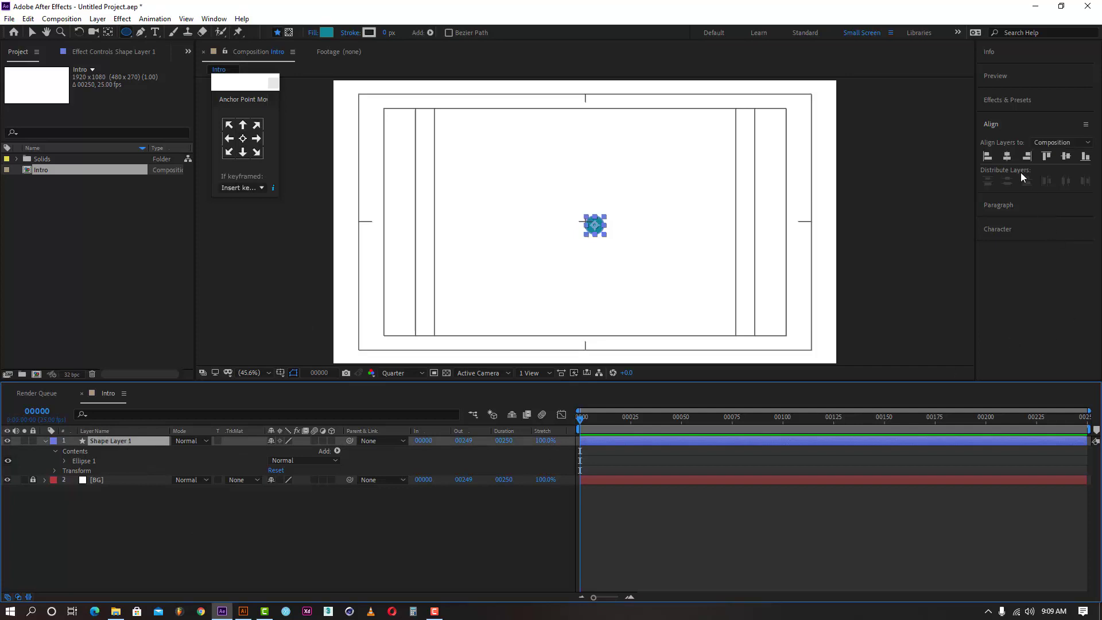
{"action": "key", "text": "v"}
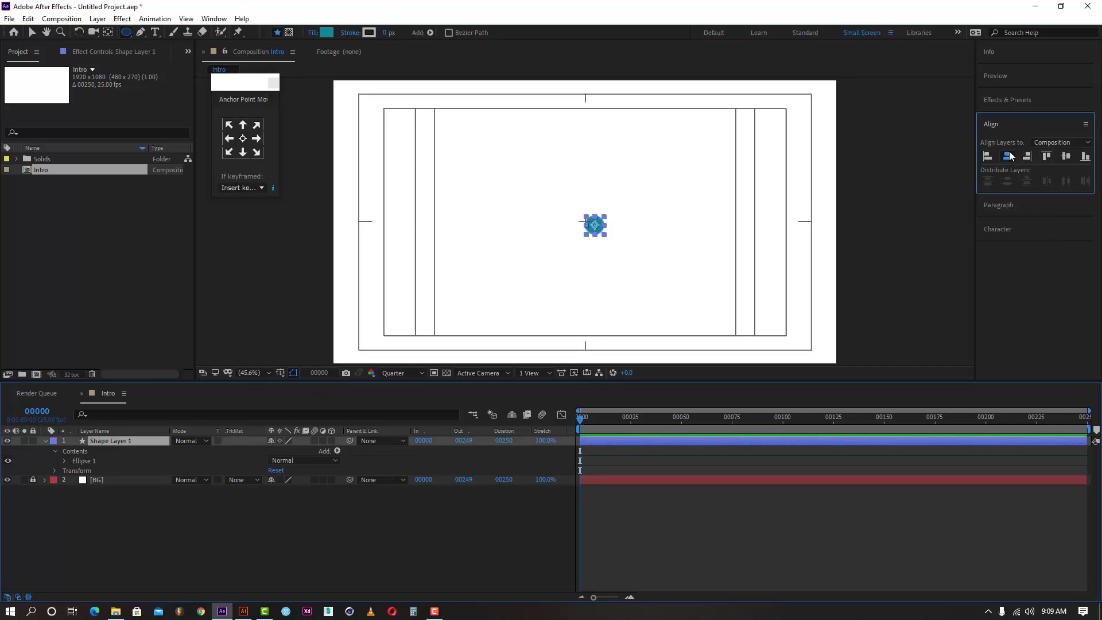
{"action": "left_click_drag", "start_coordinate": [594, 225], "coordinate": [585, 222]}
{"action": "left_click", "coordinate": [583, 228]}
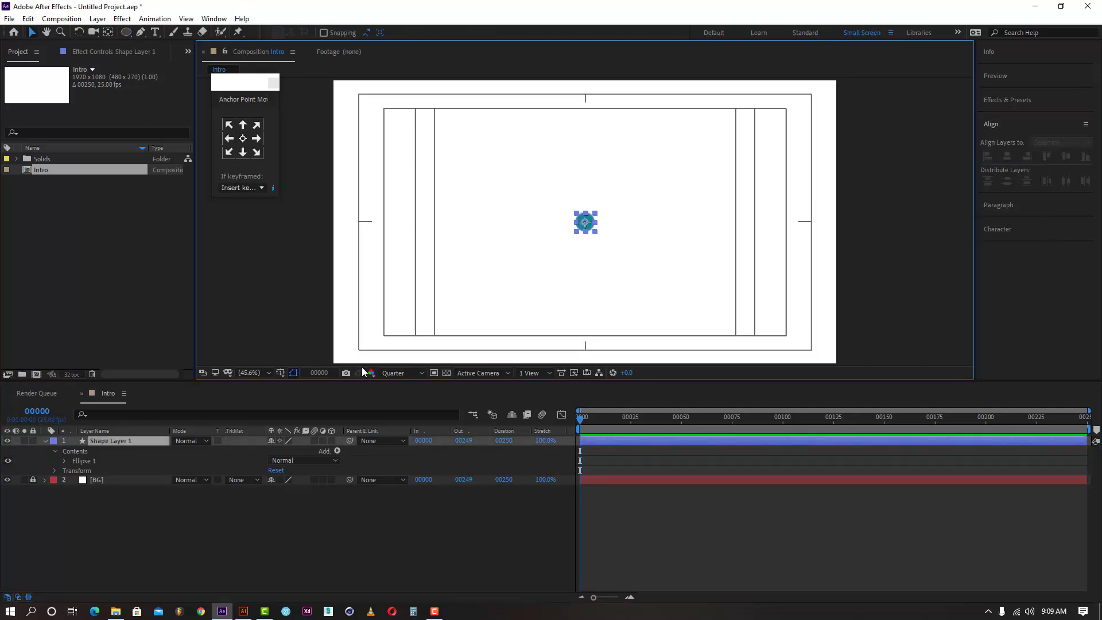
{"action": "left_click", "coordinate": [403, 373]}
- Set preview quality to Full and rename the shape layer, which ends up misspelled
{"action": "left_click", "coordinate": [410, 400]}
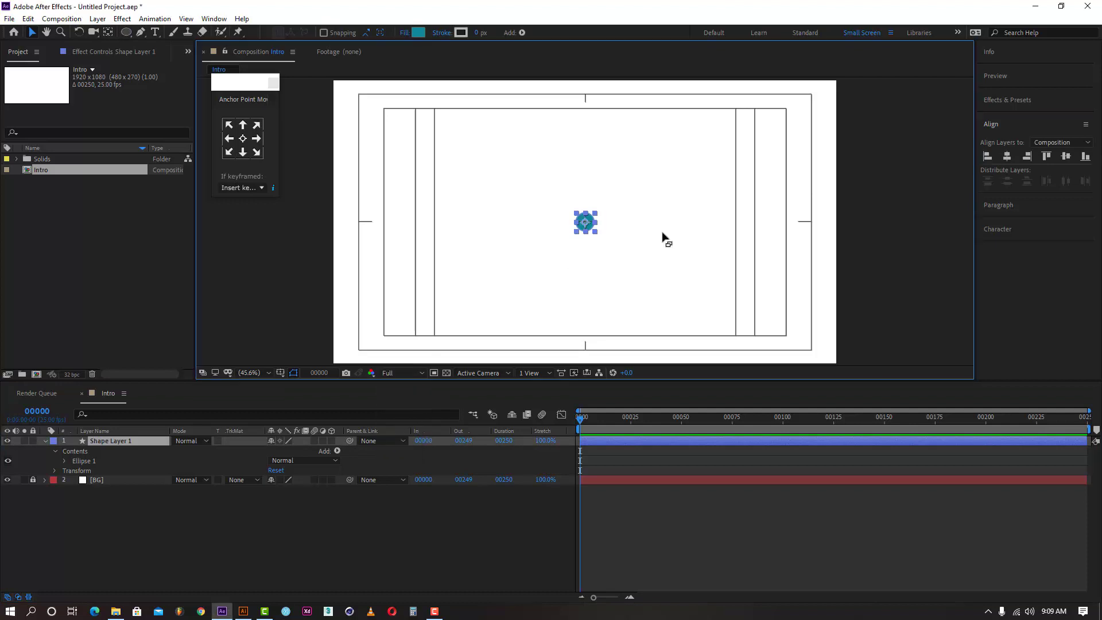
{"action": "scroll", "coordinate": [595, 224], "scroll_direction": "up", "scroll_amount": 1}
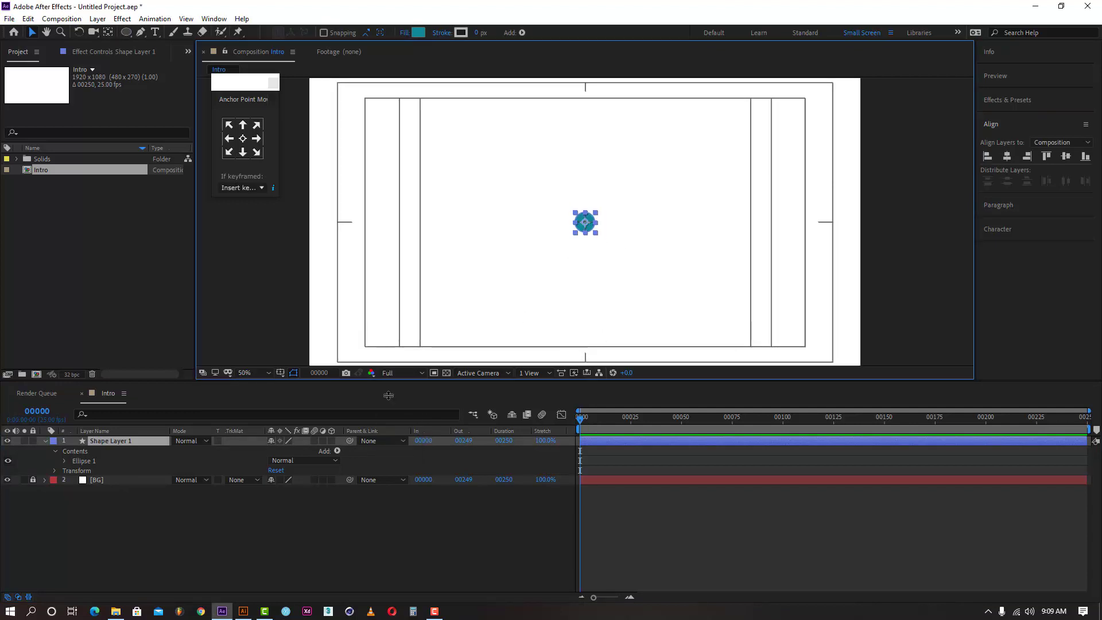
{"action": "right_click", "coordinate": [105, 445]}
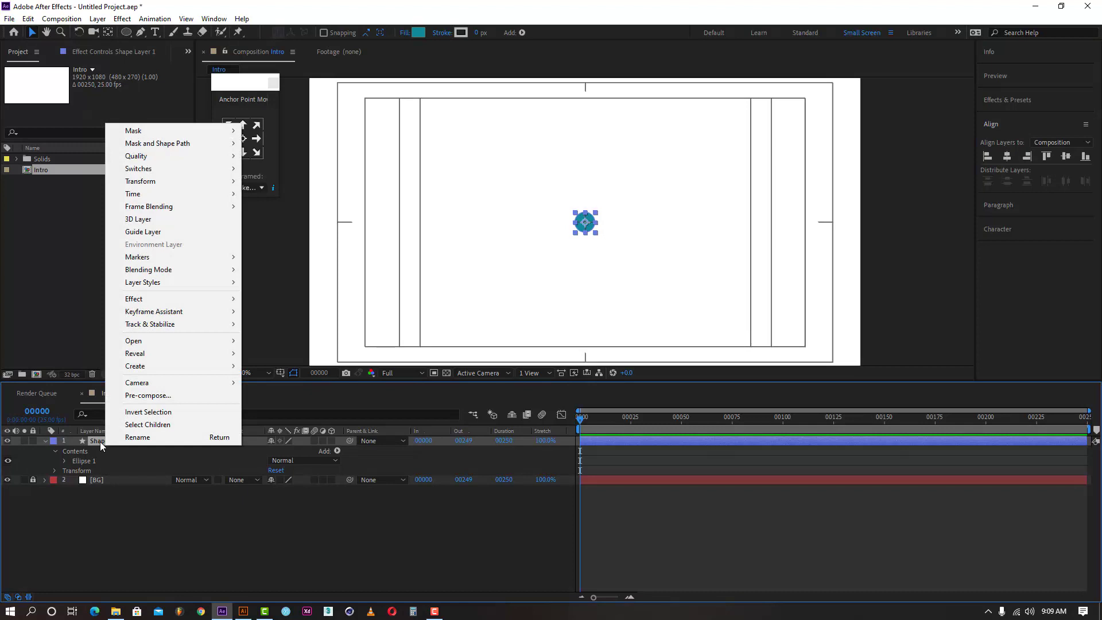
{"action": "left_click", "coordinate": [150, 435]}
{"action": "key", "text": "Caps_Lock"}
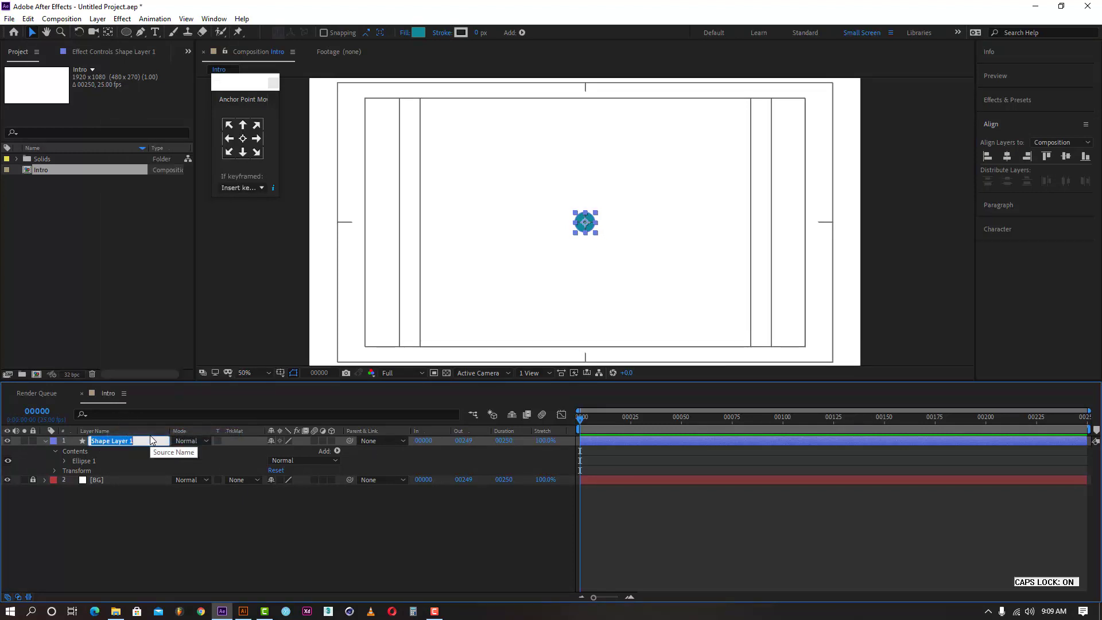
{"action": "type", "text": "C"}
{"action": "key", "text": "Caps_Lock"}
{"action": "type", "text": "rice"}
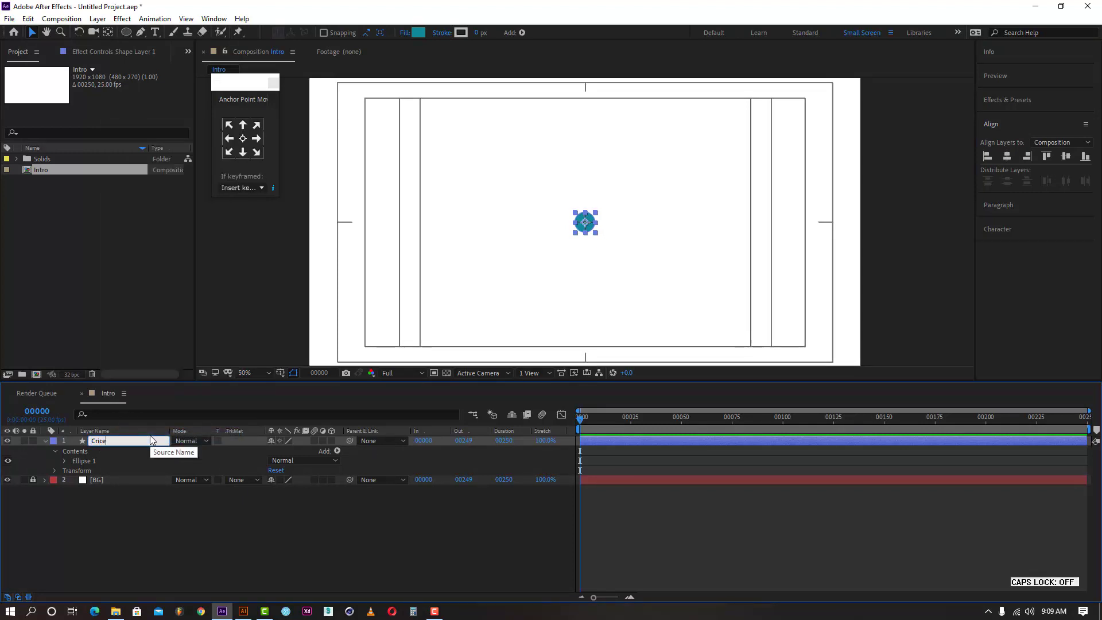
{"action": "key", "text": "Return"}
- Correct the shape layer's name so it reads Circle
{"action": "right_click", "coordinate": [109, 442]}
{"action": "left_click", "coordinate": [141, 435]}
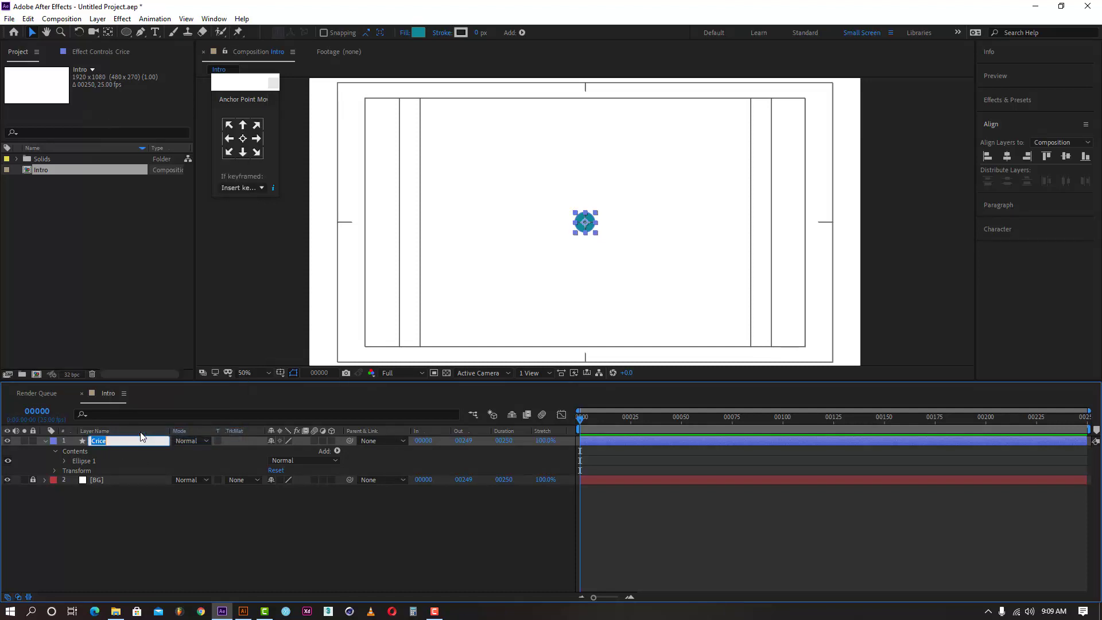
{"action": "type", "text": "Circl"}
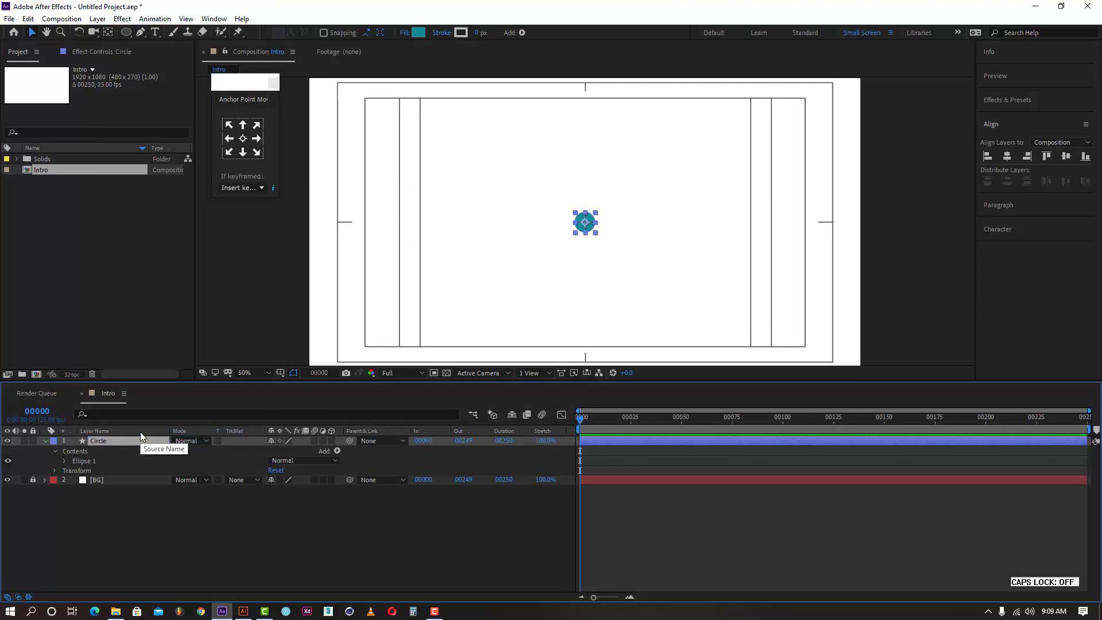
{"action": "key", "text": "Return"}
- Show the Circle's Position and split it into separate X and Y values
{"action": "left_click", "coordinate": [44, 441]}
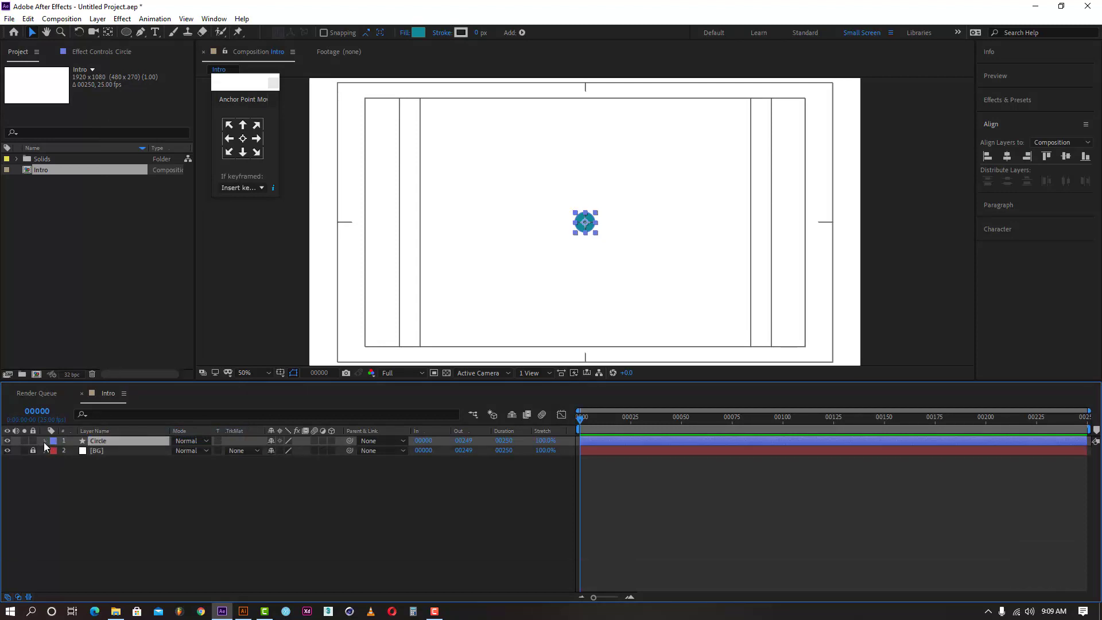
{"action": "key", "text": "p"}
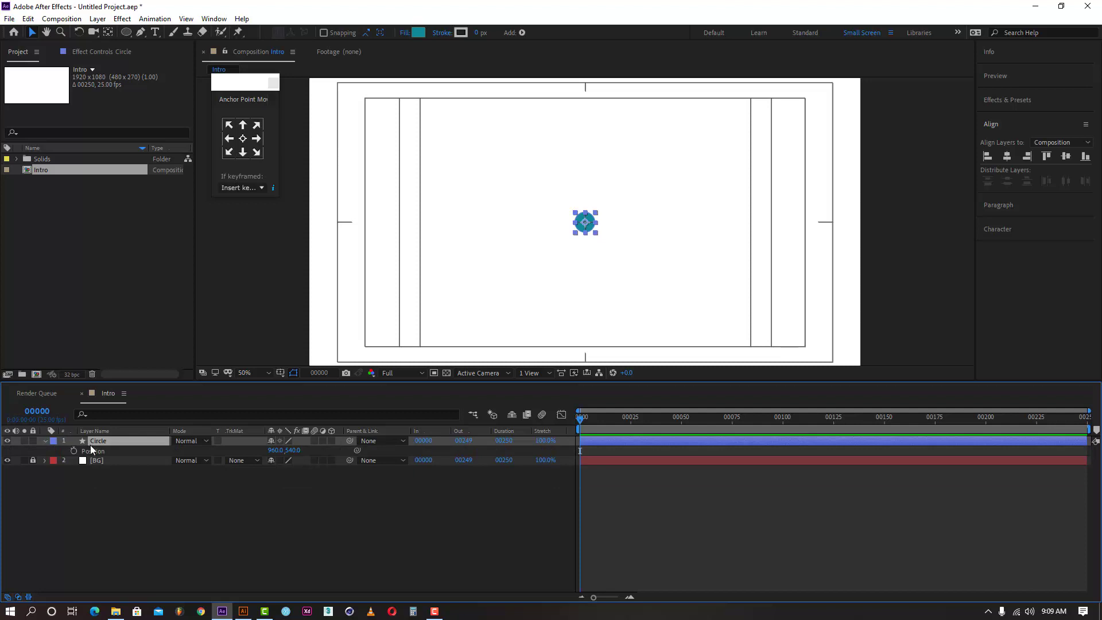
{"action": "right_click", "coordinate": [91, 451]}
{"action": "left_click", "coordinate": [113, 469]}
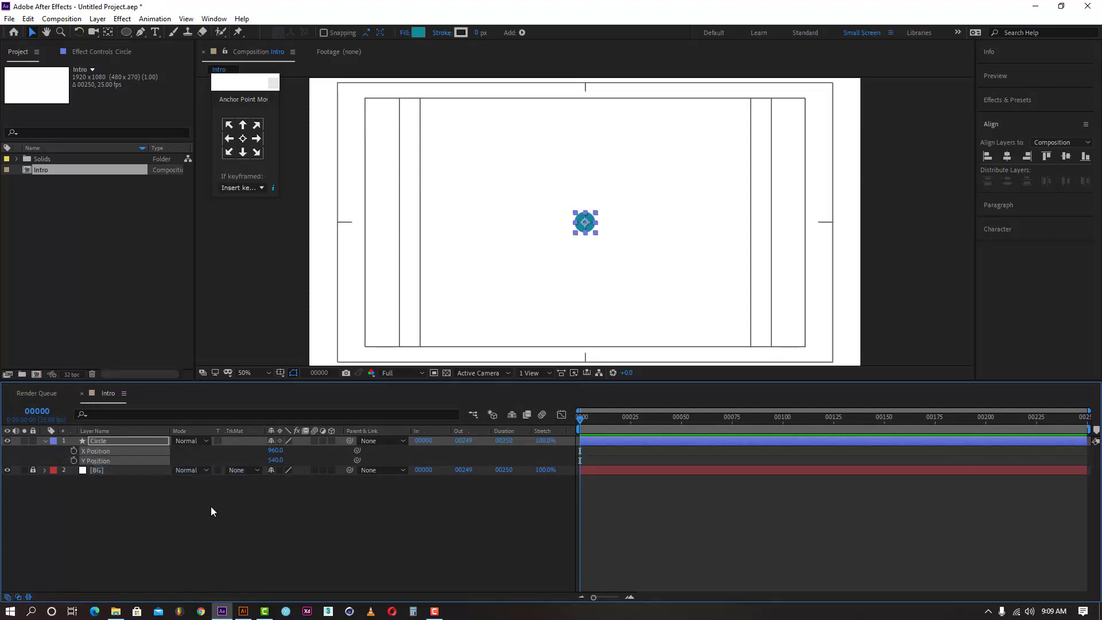
{"action": "left_click", "coordinate": [318, 490]}
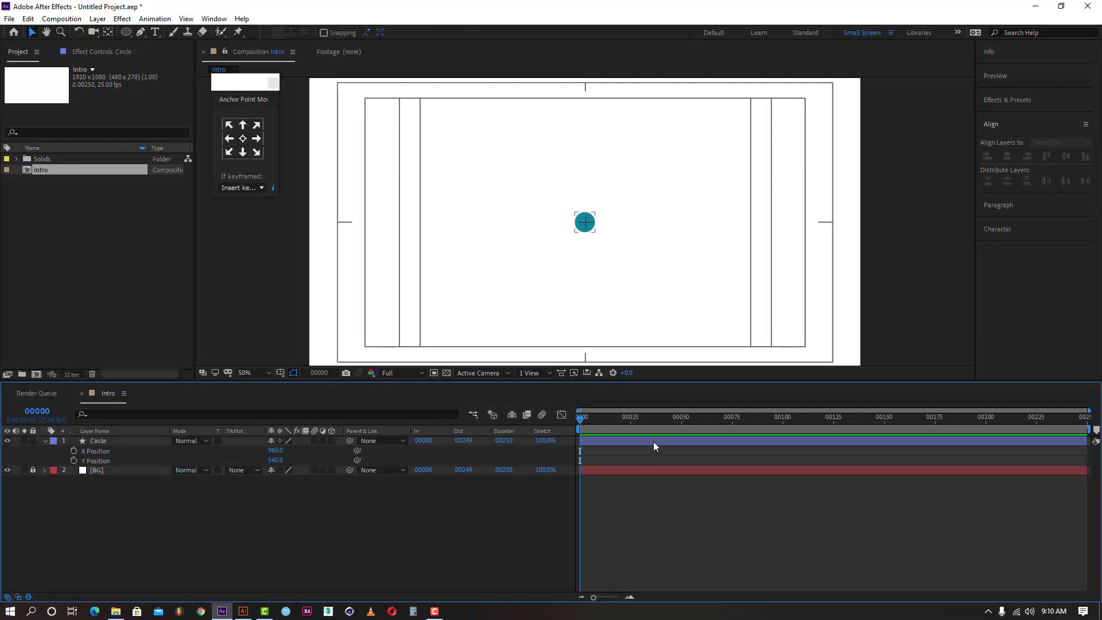
- Centre the circle horizontally in the composition
{"action": "left_click_drag", "start_coordinate": [626, 419], "coordinate": [570, 430]}
{"action": "left_click", "coordinate": [589, 229]}
{"action": "left_click", "coordinate": [589, 229]}
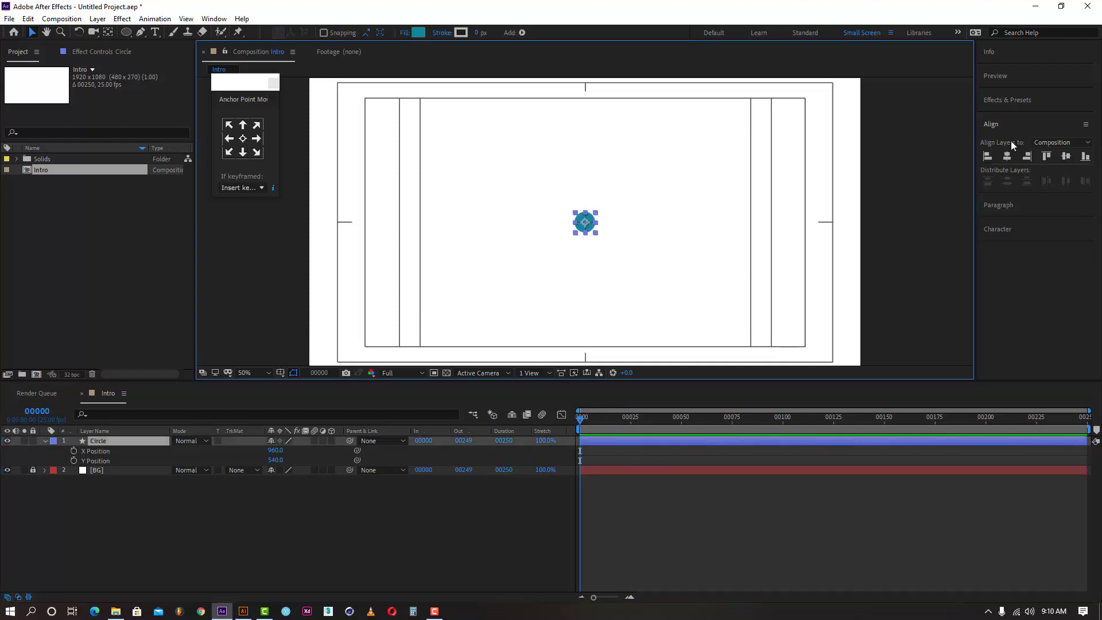
{"action": "left_click", "coordinate": [1008, 158]}
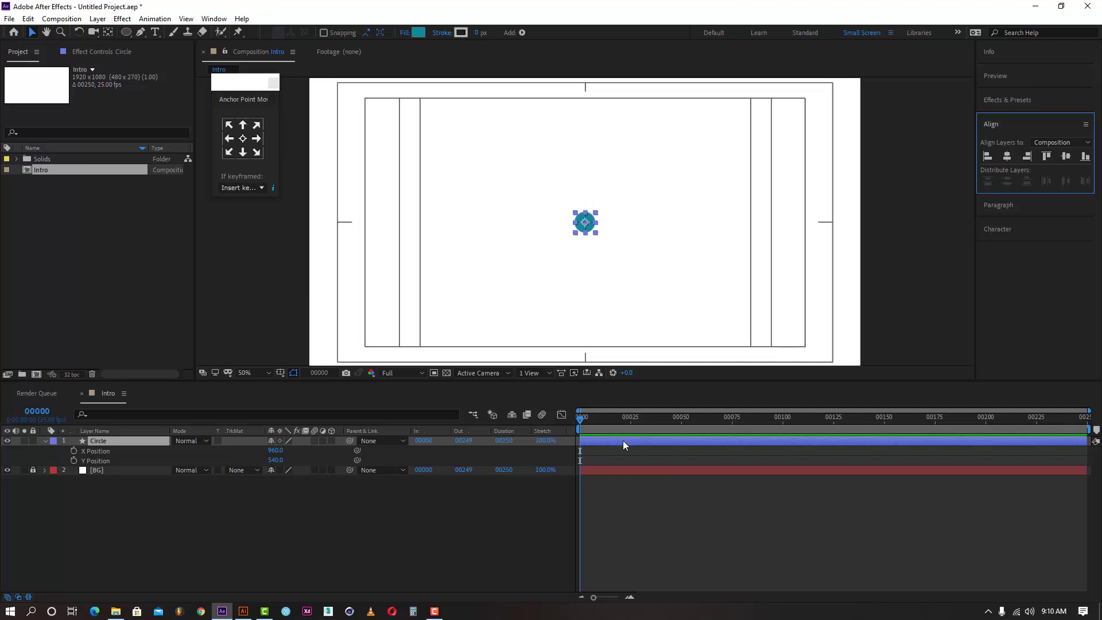
- Keyframe Y Position at 351 on frame 25 and 1085 on frame 0
{"action": "left_click", "coordinate": [630, 423]}
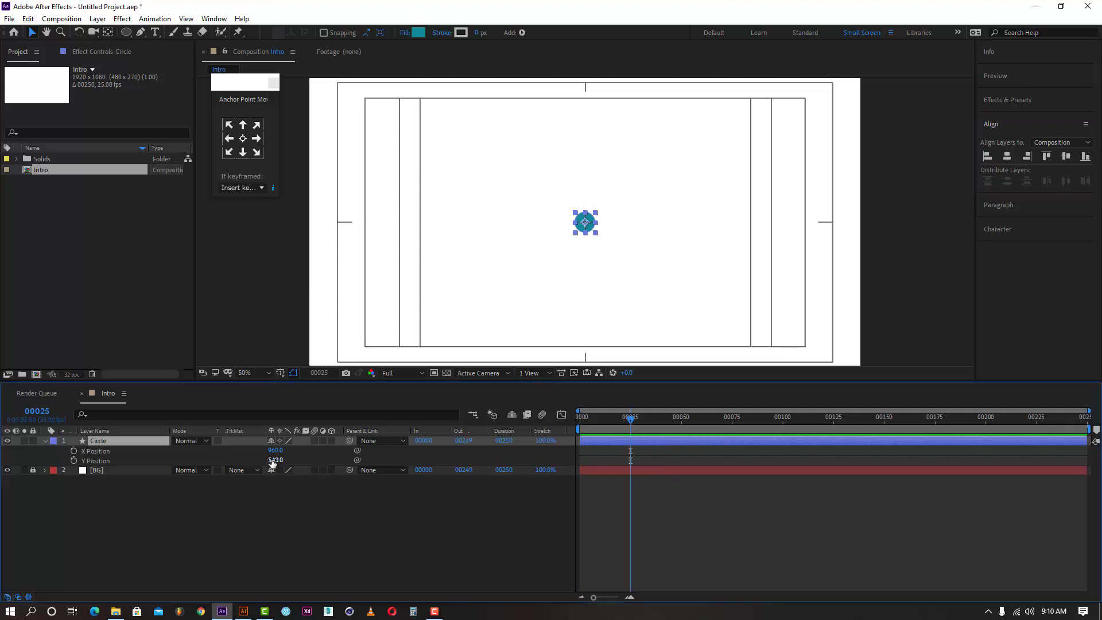
{"action": "left_click_drag", "start_coordinate": [275, 460], "coordinate": [149, 470]}
{"action": "left_click", "coordinate": [166, 525]}
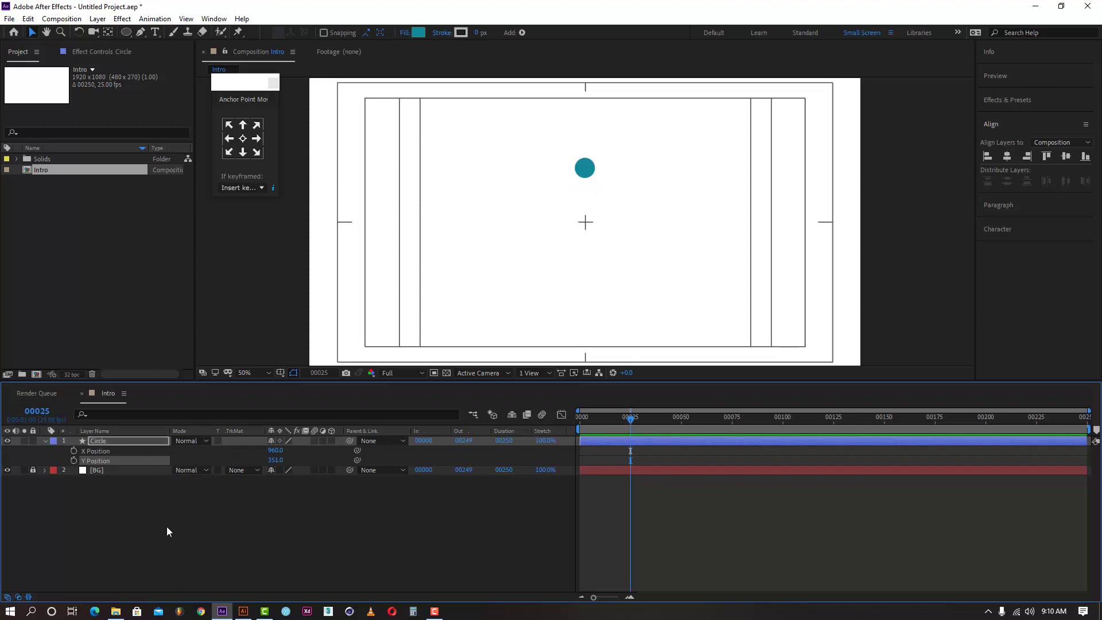
{"action": "left_click", "coordinate": [74, 460]}
{"action": "left_click_drag", "start_coordinate": [595, 428], "coordinate": [538, 423]}
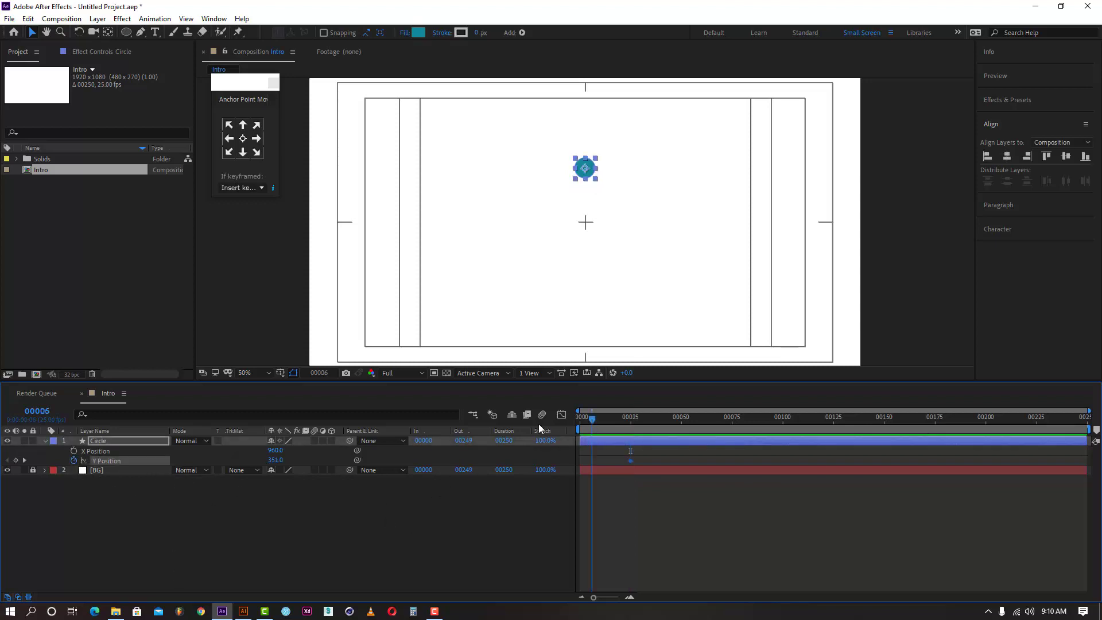
{"action": "left_click_drag", "start_coordinate": [275, 460], "coordinate": [703, 468]}
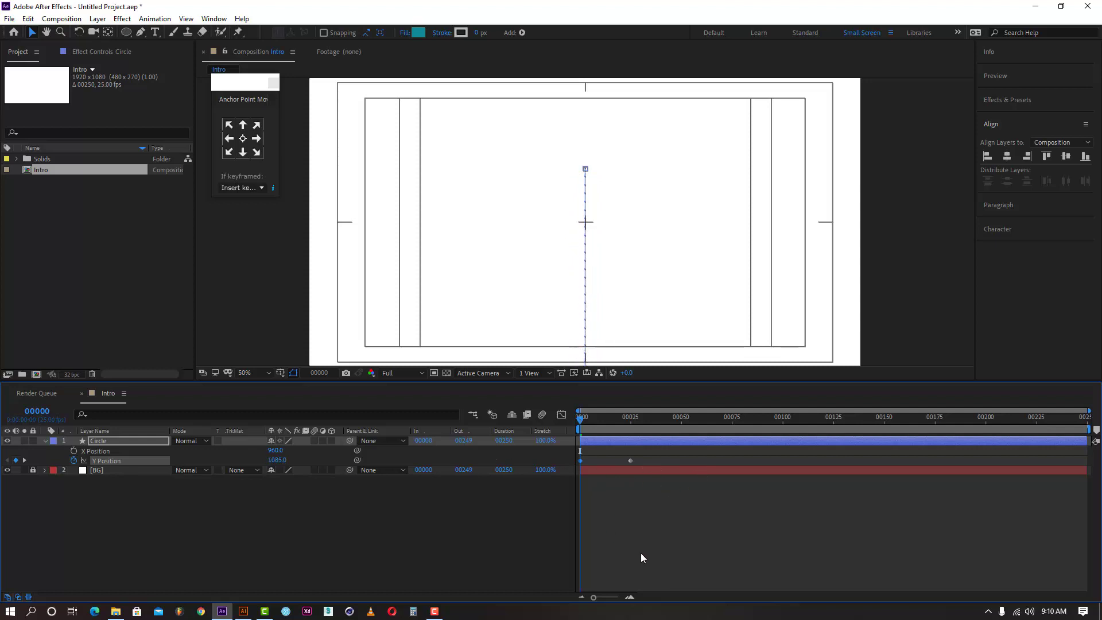
- Shorten the work area to the opening second and preview the rising circle
{"action": "left_click", "coordinate": [630, 525]}
{"action": "left_click_drag", "start_coordinate": [1088, 429], "coordinate": [636, 429]}
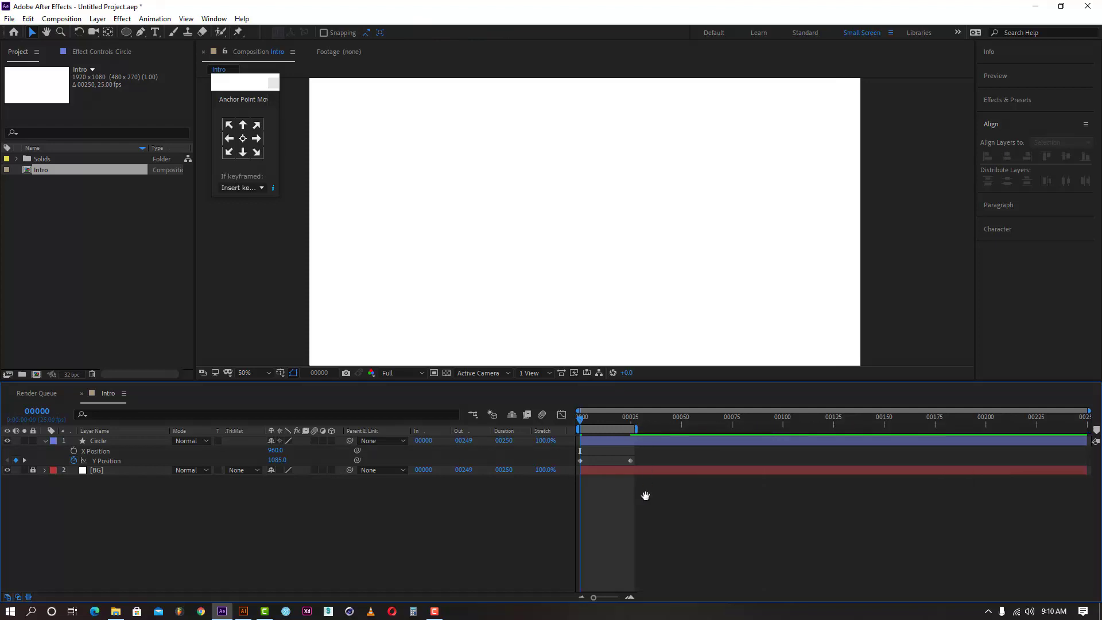
{"action": "key", "text": "space"}
{"action": "left_click", "coordinate": [629, 419]}
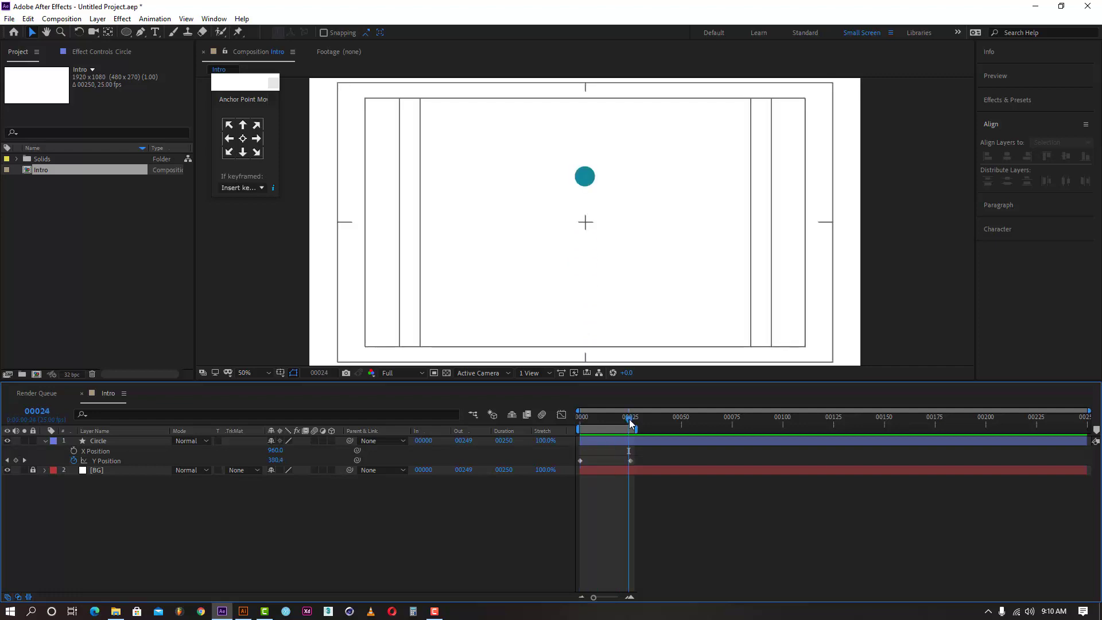
{"action": "left_click", "coordinate": [631, 420]}
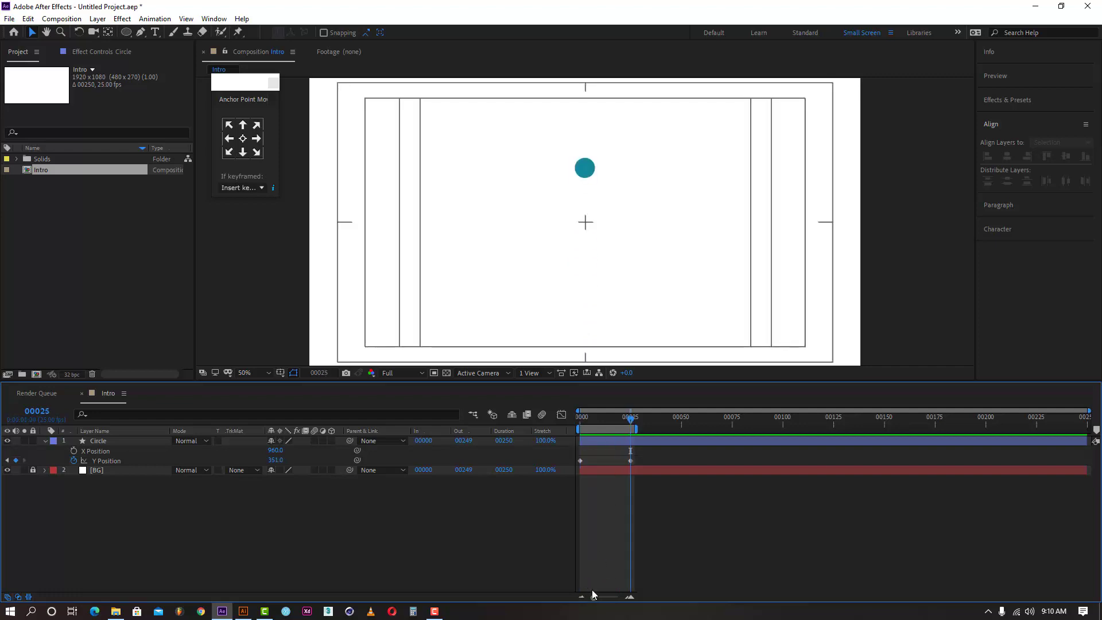
{"action": "left_click_drag", "start_coordinate": [592, 594], "coordinate": [611, 597]}
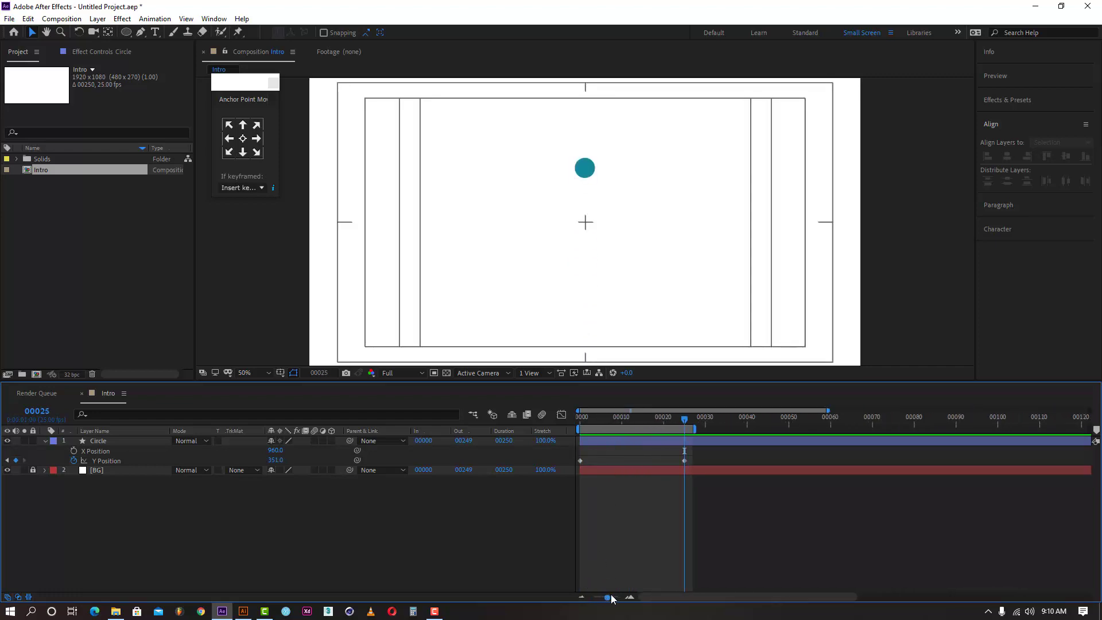
{"action": "left_click", "coordinate": [701, 421]}
- Move the top Y Position keyframe from frame 25 to frame 20 and preview
{"action": "left_click_drag", "start_coordinate": [731, 460], "coordinate": [701, 460]}
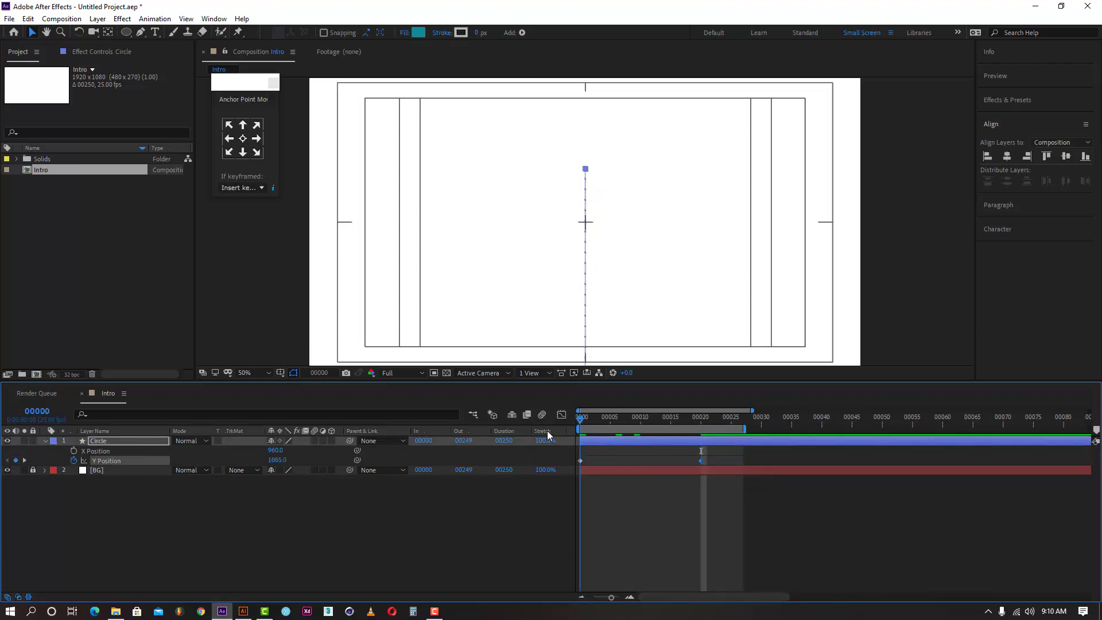
{"action": "key", "text": "Home"}
{"action": "key", "text": "space"}
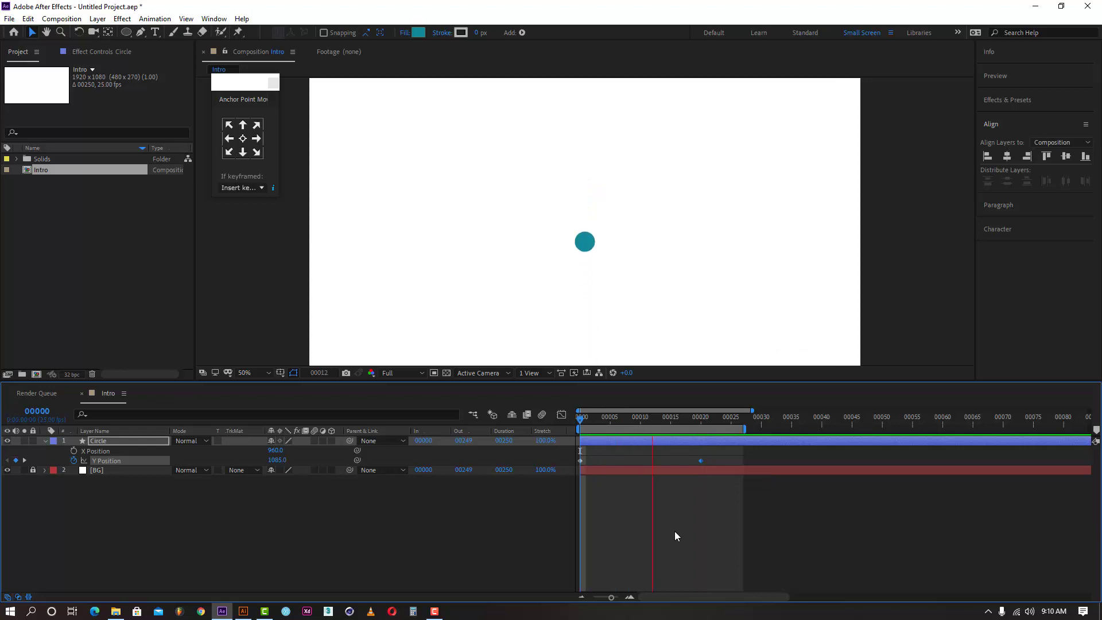
{"action": "left_click", "coordinate": [701, 418]}
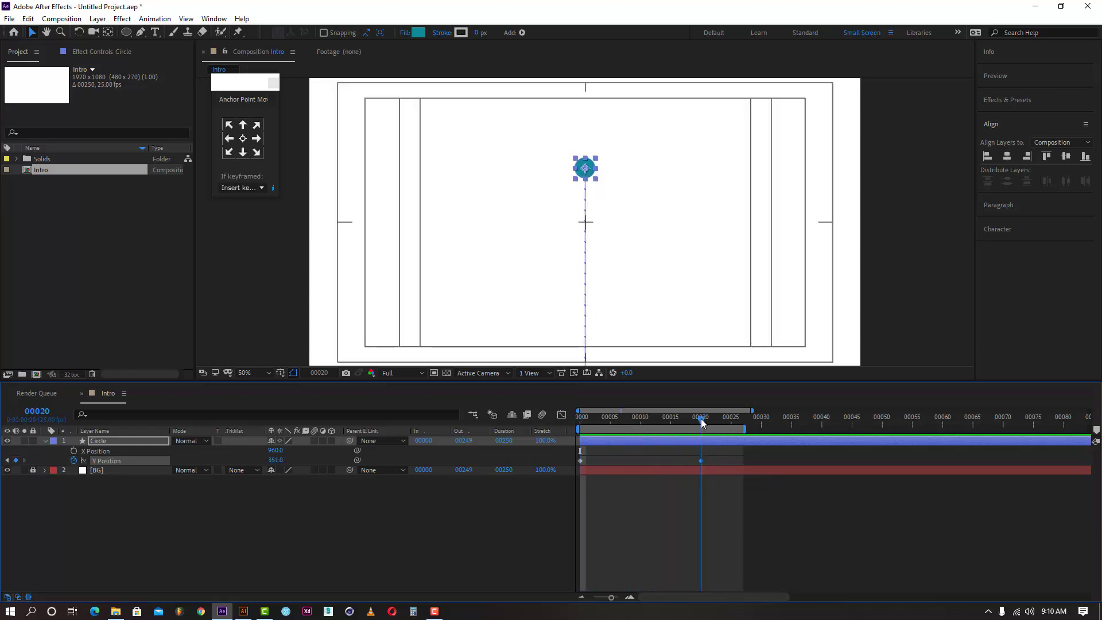
- Zoom the composition view to 50% and pan it upward
{"action": "key", "text": "comma"}
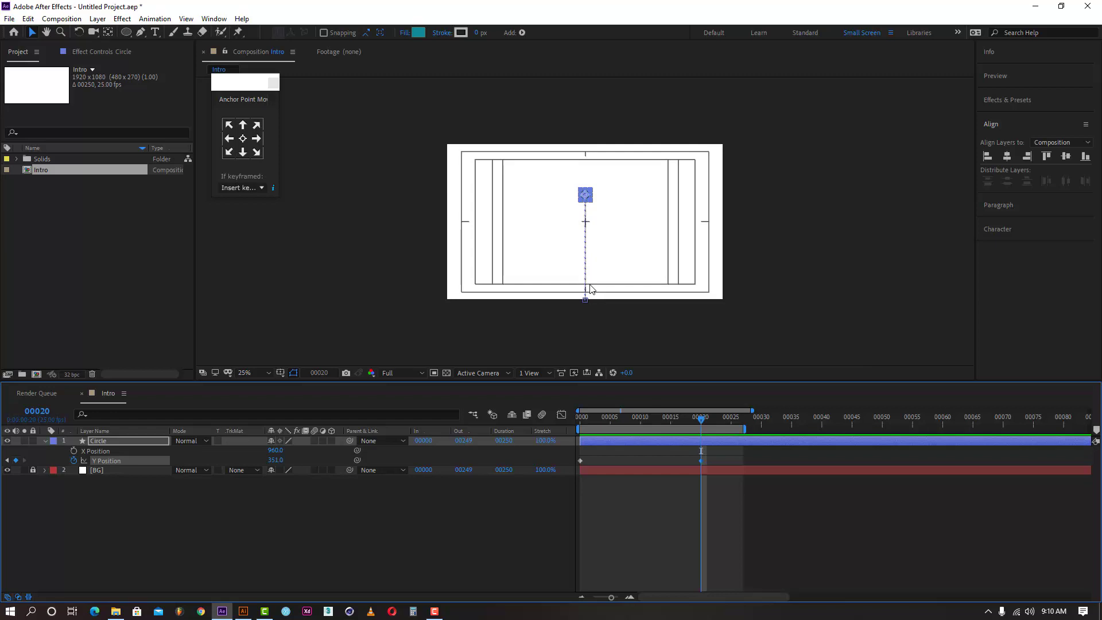
{"action": "key", "text": "slash"}
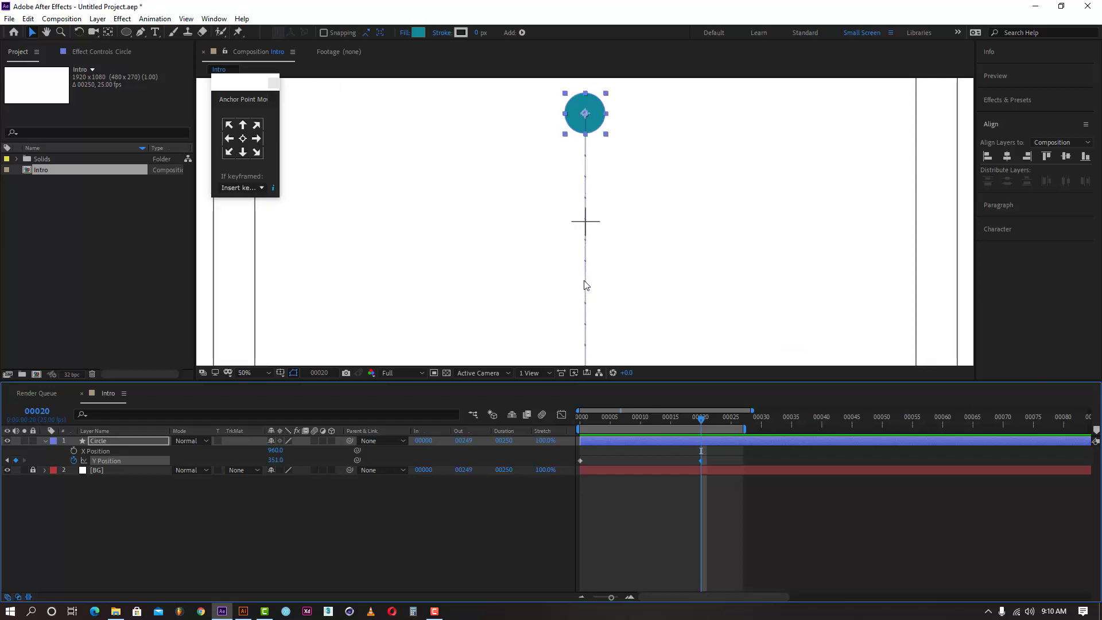
{"action": "key", "text": "comma"}
{"action": "key", "text": "comma"}
{"action": "left_click_drag", "start_coordinate": [612, 293], "coordinate": [597, 243]}
{"action": "key", "text": "v"}
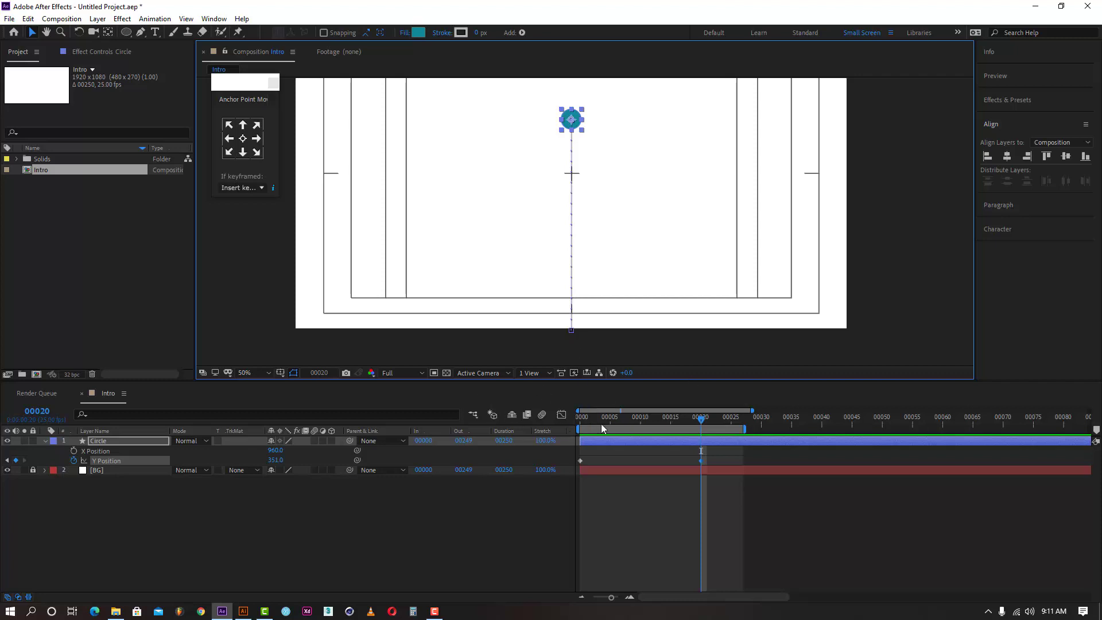
- Apply Easy Ease to both Circle Y Position keyframes and preview the eased rise
{"action": "left_click_drag", "start_coordinate": [601, 423], "coordinate": [581, 461]}
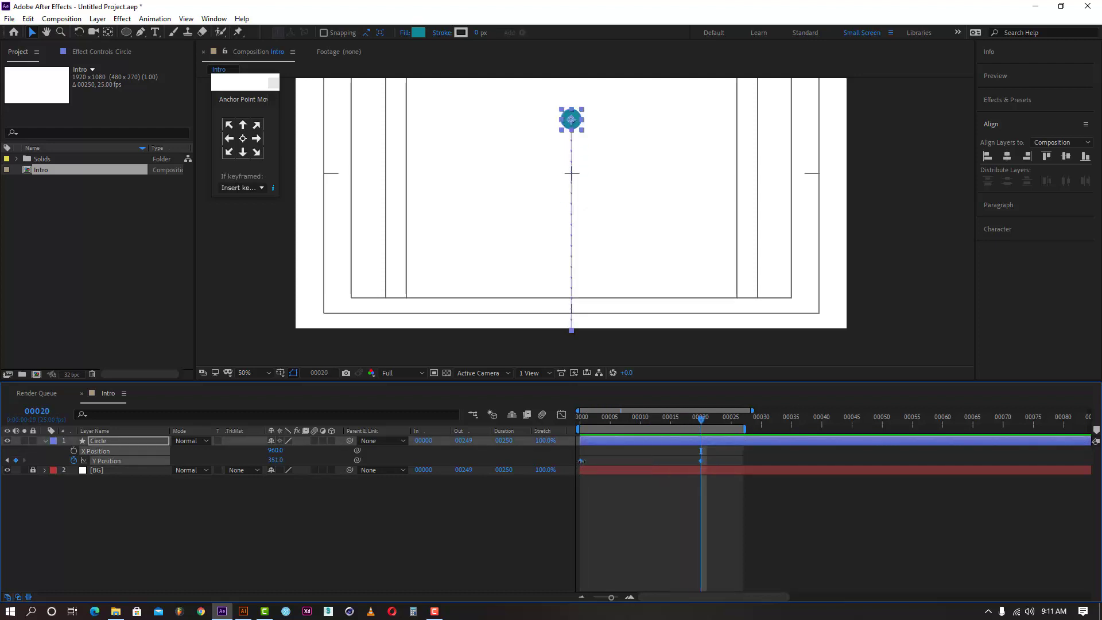
{"action": "right_click", "coordinate": [580, 460]}
{"action": "mouse_move", "coordinate": [669, 457]}
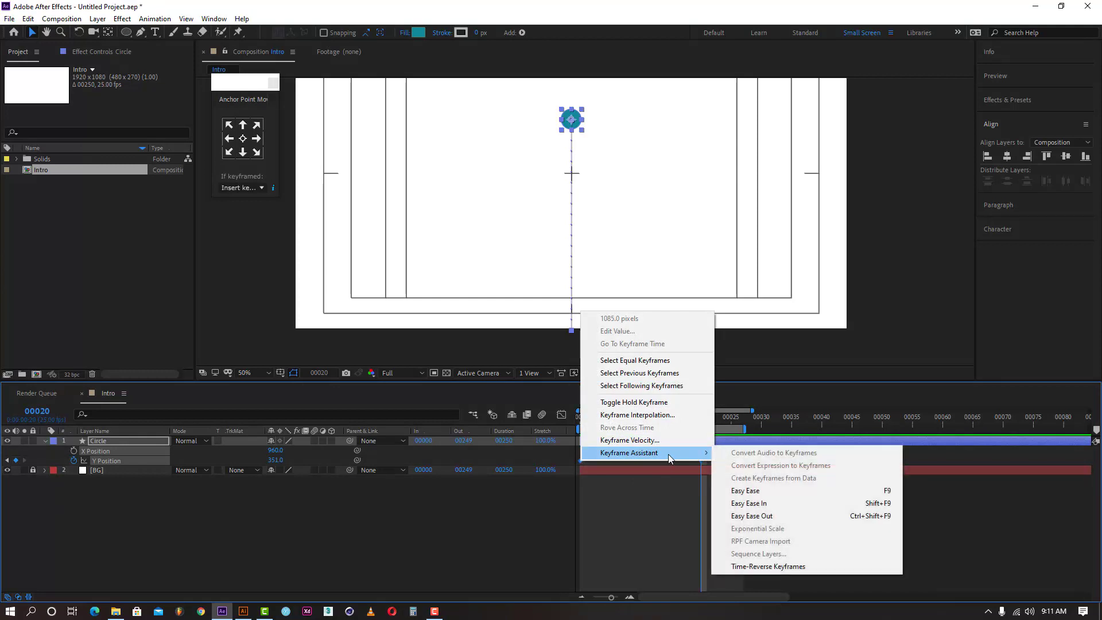
{"action": "left_click", "coordinate": [769, 492]}
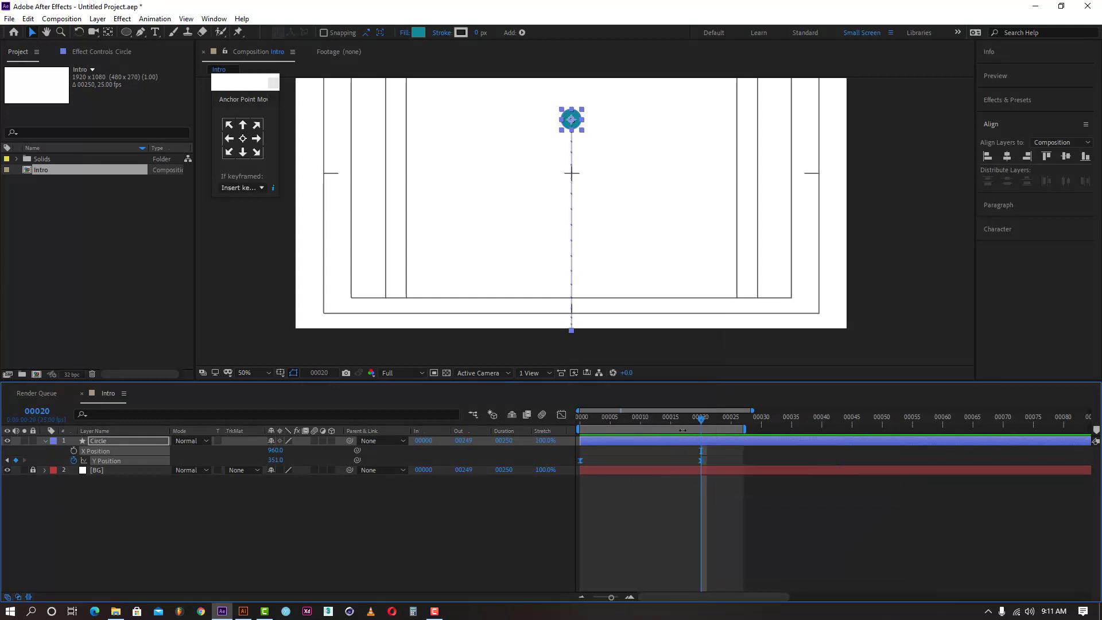
{"action": "left_click_drag", "start_coordinate": [672, 422], "coordinate": [578, 422]}
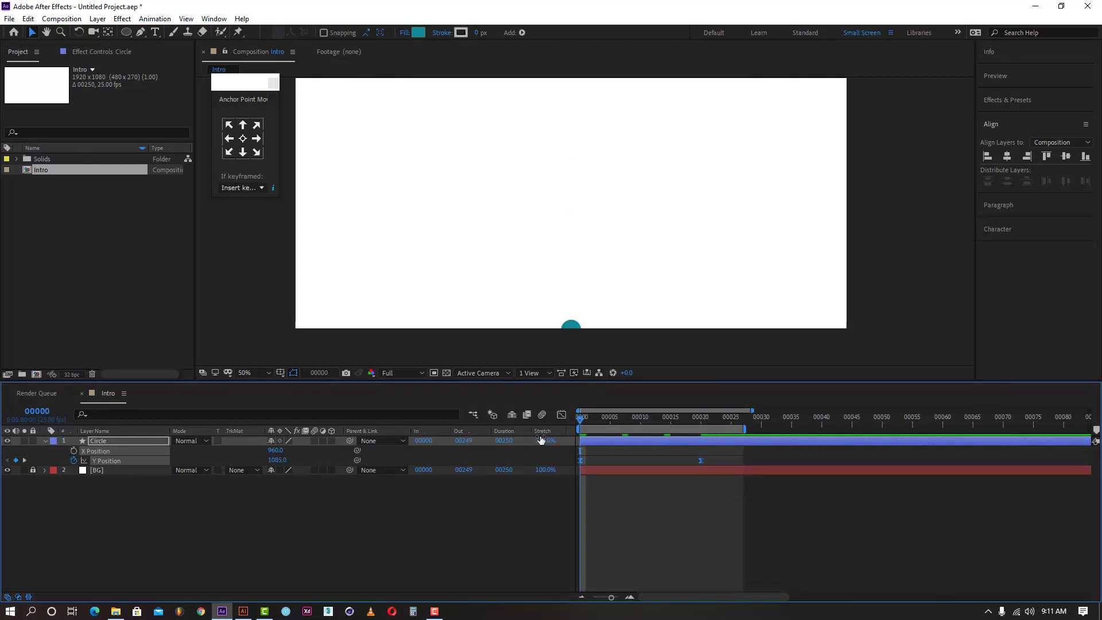
{"action": "key", "text": "space"}
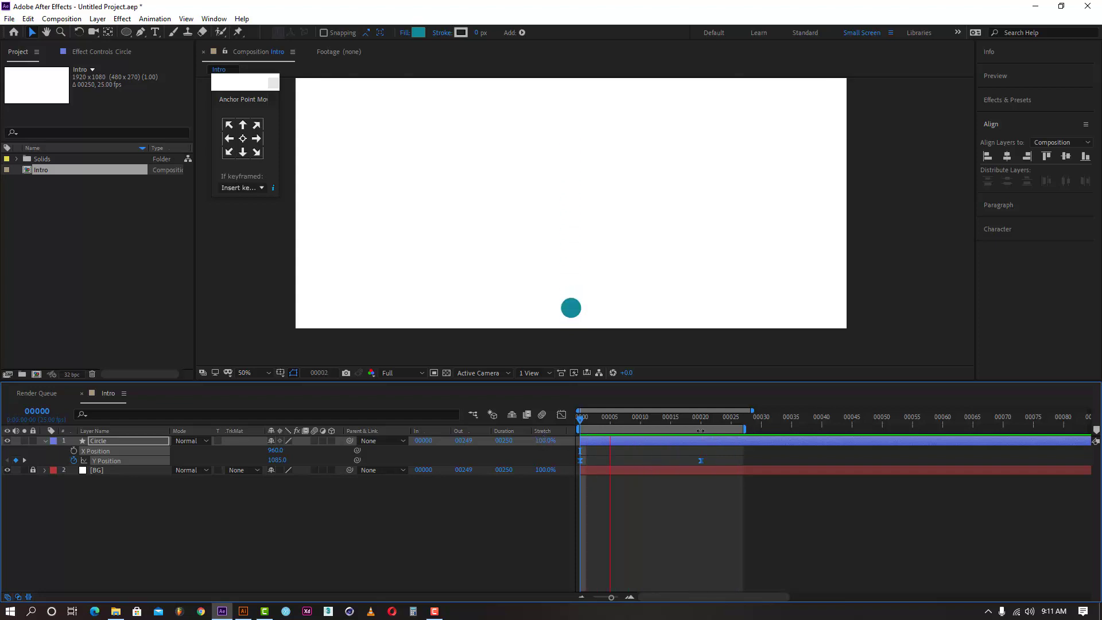
{"action": "left_click", "coordinate": [699, 419]}
- Open the Graph Editor in value-graph mode showing the Circle's Y Position curve
{"action": "left_click", "coordinate": [562, 416]}
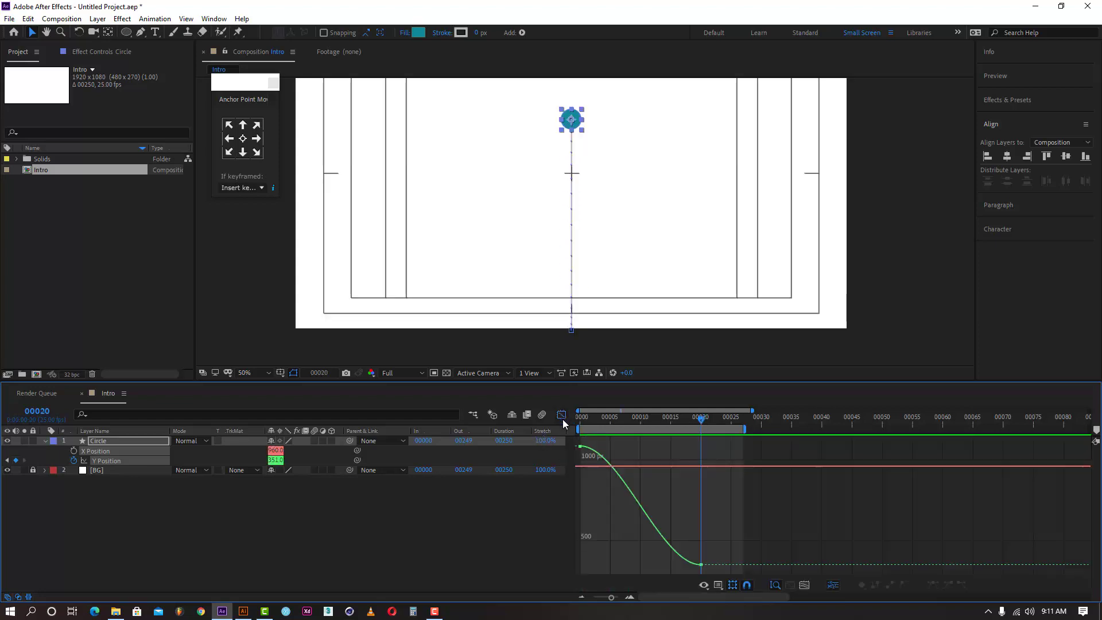
{"action": "left_click", "coordinate": [717, 585]}
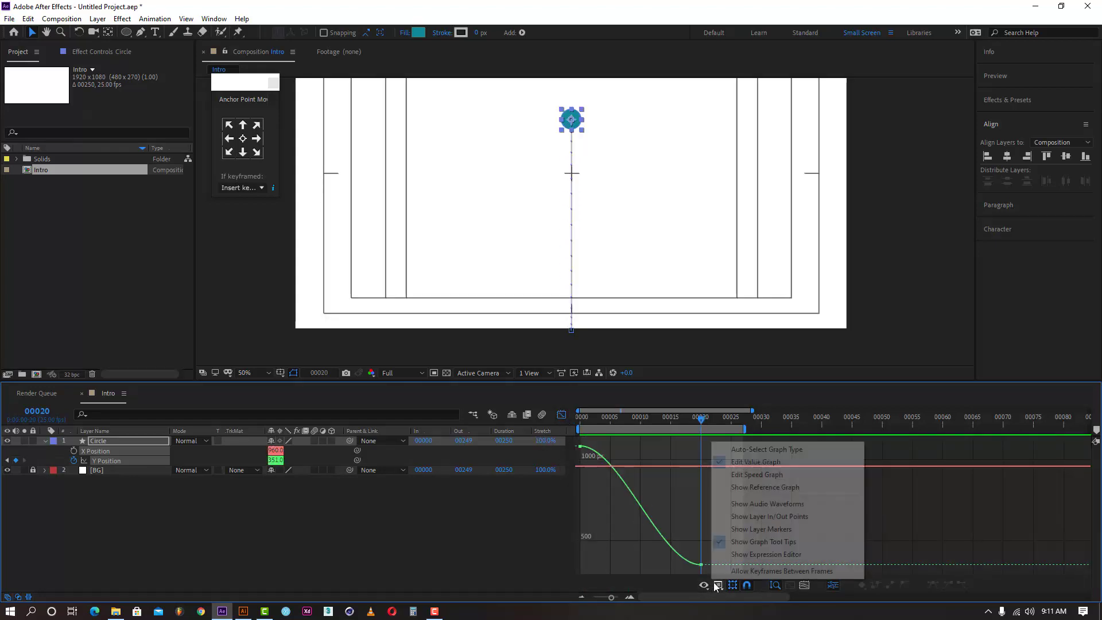
{"action": "left_click", "coordinate": [752, 474]}
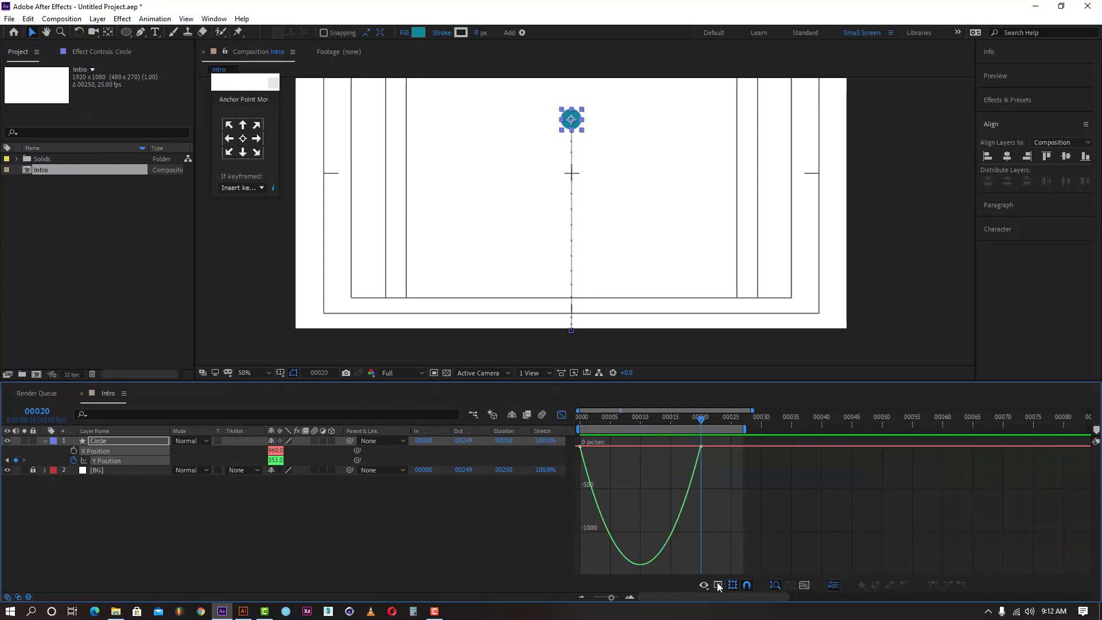
{"action": "left_click", "coordinate": [718, 585]}
{"action": "left_click", "coordinate": [747, 462]}
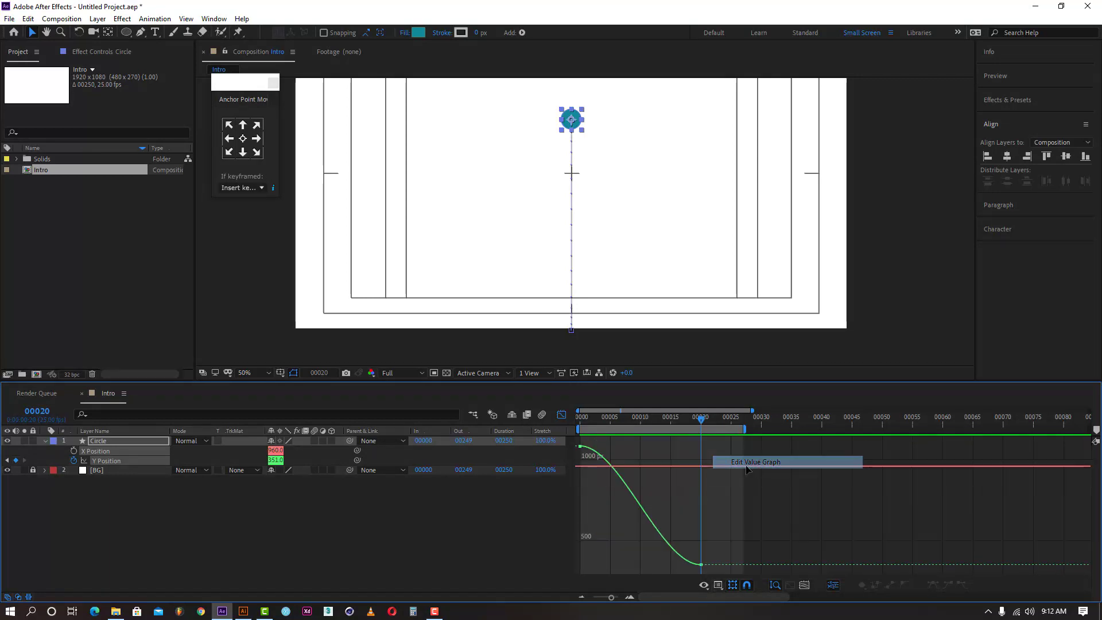
{"action": "left_click", "coordinate": [521, 532]}
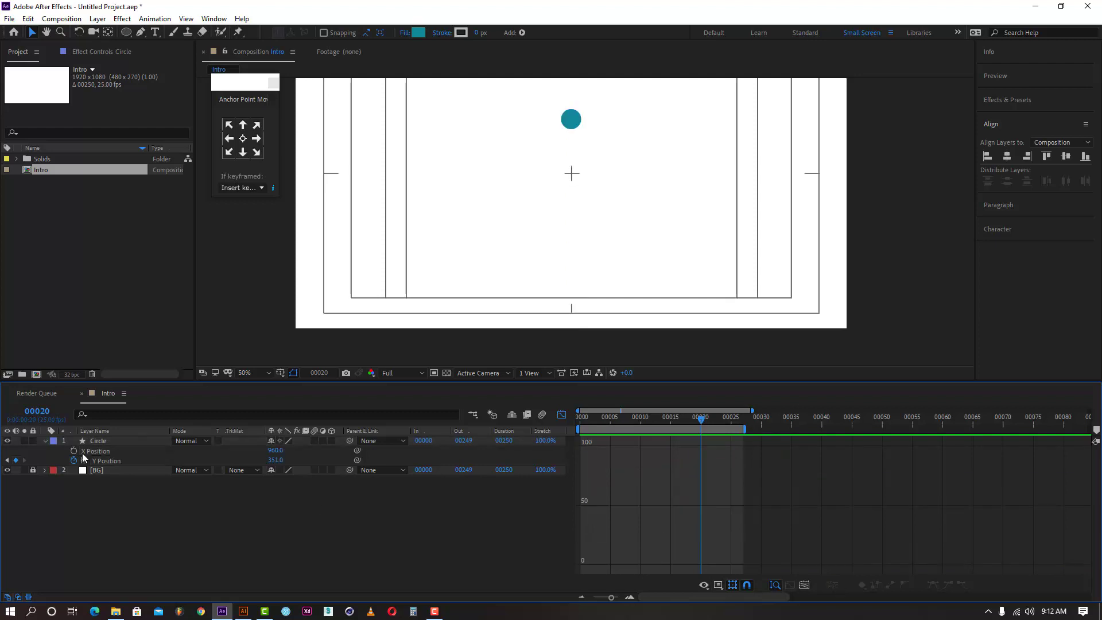
{"action": "left_click", "coordinate": [107, 461]}
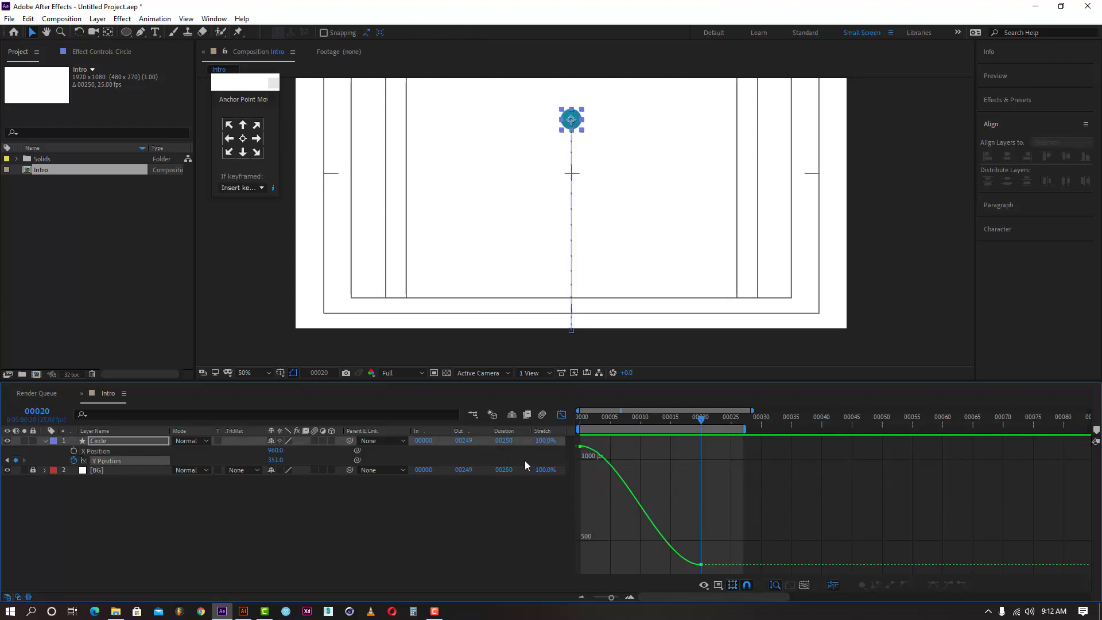
- Drag the first keyframe's Bezier handle so the rise starts fast, then preview
{"action": "left_click", "coordinate": [581, 447]}
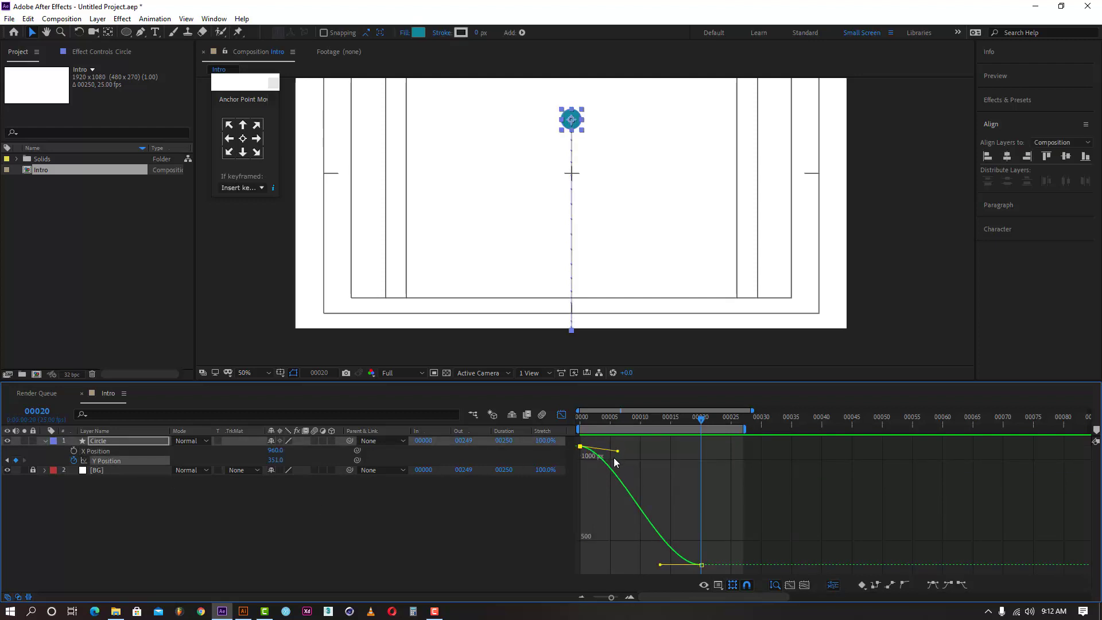
{"action": "left_click_drag", "start_coordinate": [616, 452], "coordinate": [567, 560]}
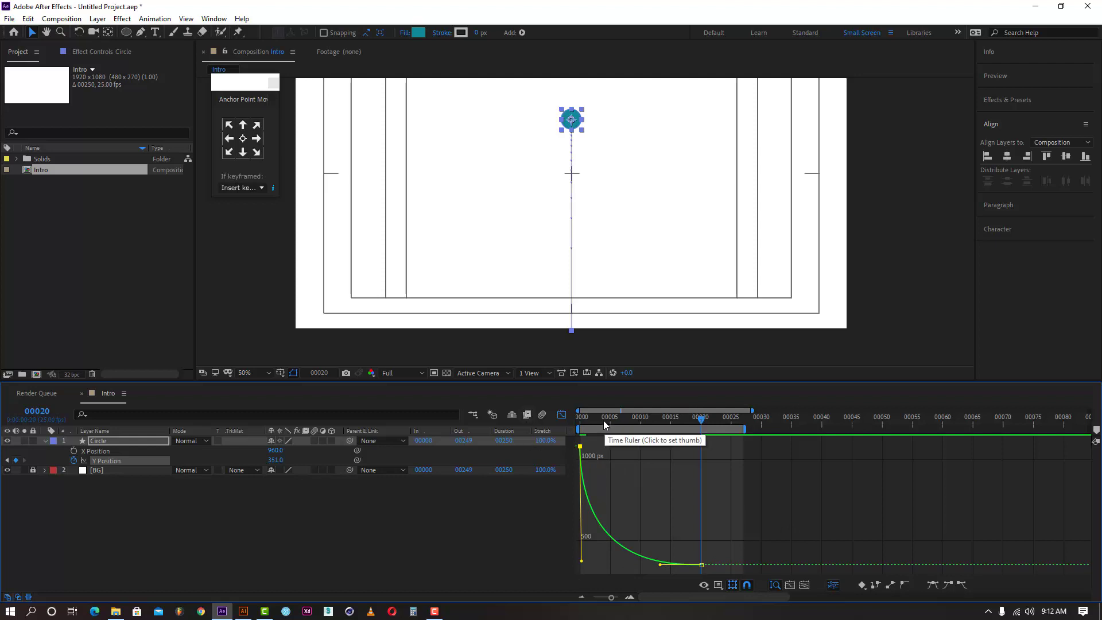
{"action": "left_click_drag", "start_coordinate": [589, 416], "coordinate": [574, 419]}
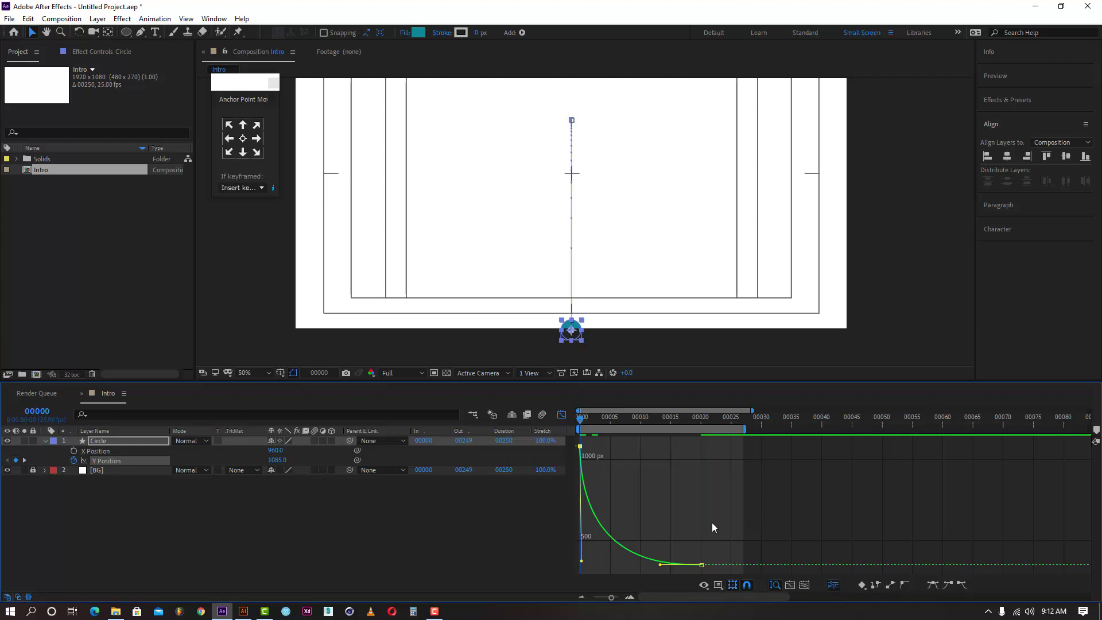
{"action": "key", "text": "space"}
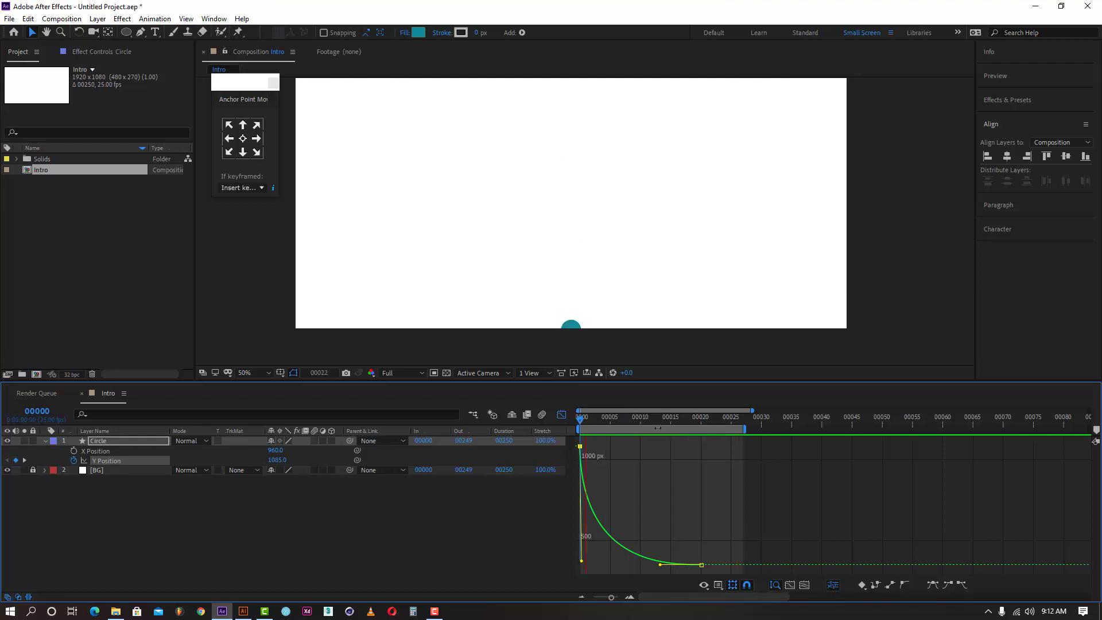
{"action": "key", "text": "space"}
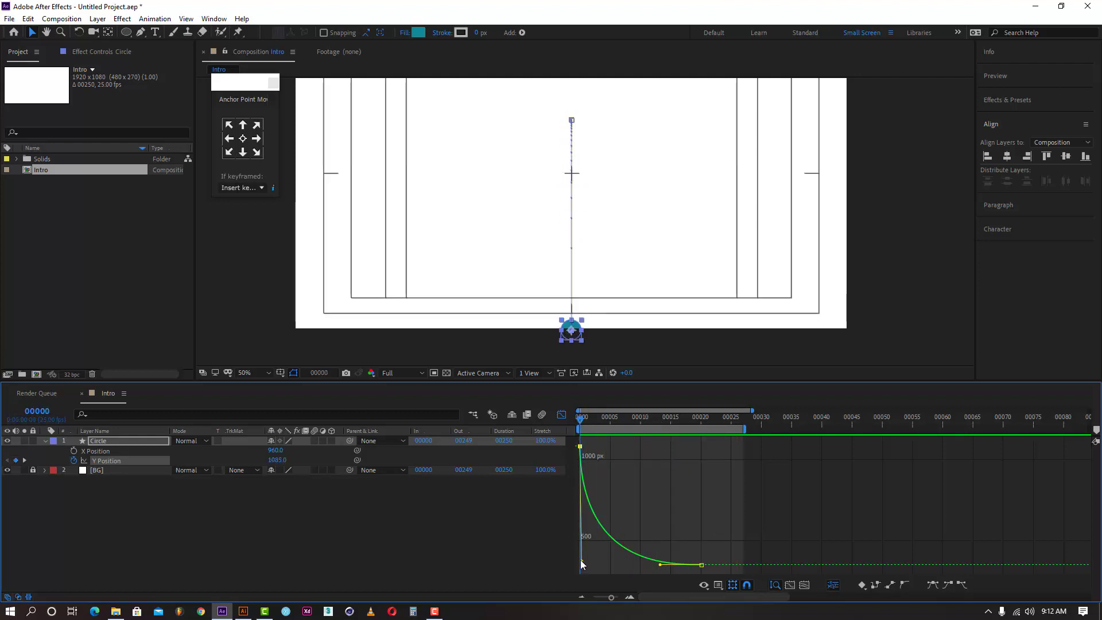
- Steepen the start and lengthen the ease into the top position, then preview
{"action": "left_click_drag", "start_coordinate": [580, 559], "coordinate": [577, 567]}
{"action": "left_click_drag", "start_coordinate": [661, 559], "coordinate": [625, 559]}
{"action": "key", "text": "space"}
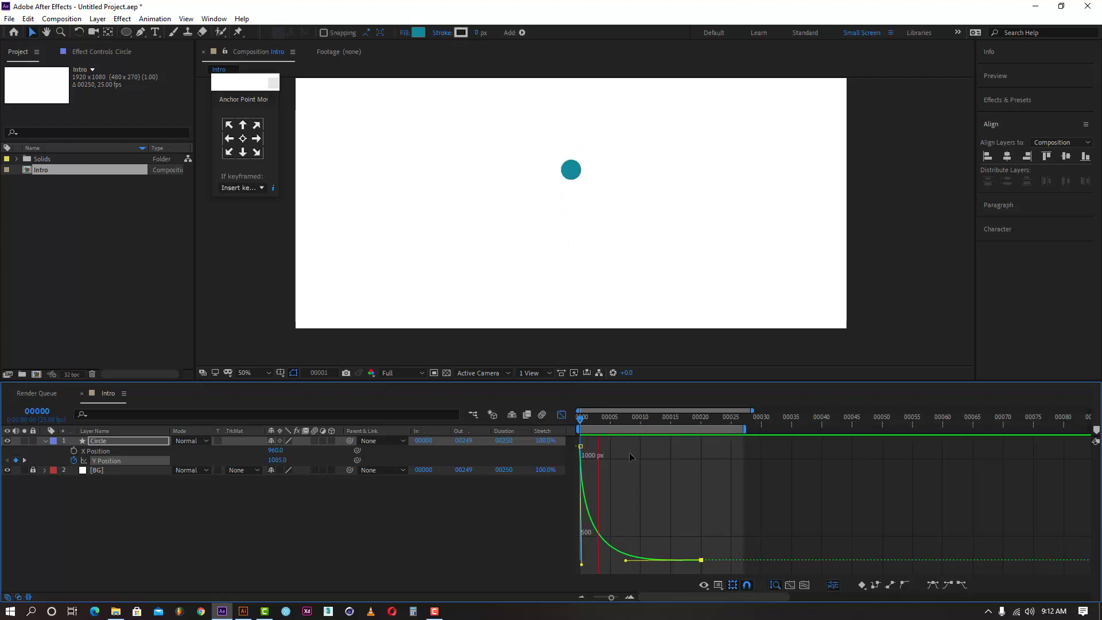
{"action": "left_click", "coordinate": [576, 419]}
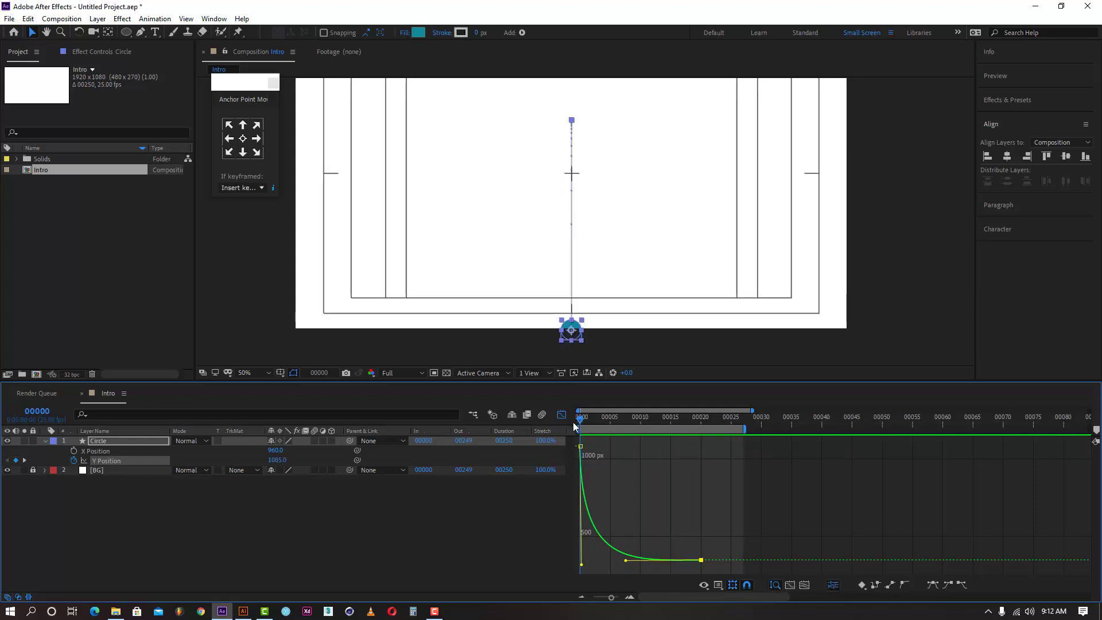
- Lower the Circle's starting Y Position to 1134 and preview
{"action": "left_click", "coordinate": [218, 535]}
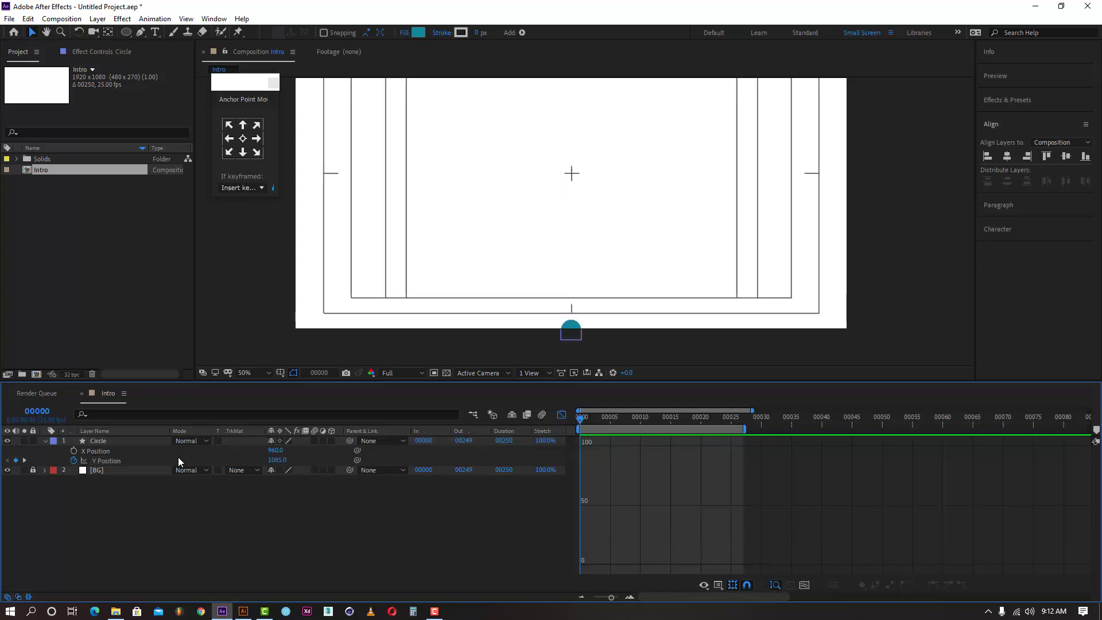
{"action": "left_click", "coordinate": [106, 445]}
{"action": "left_click", "coordinate": [104, 461]}
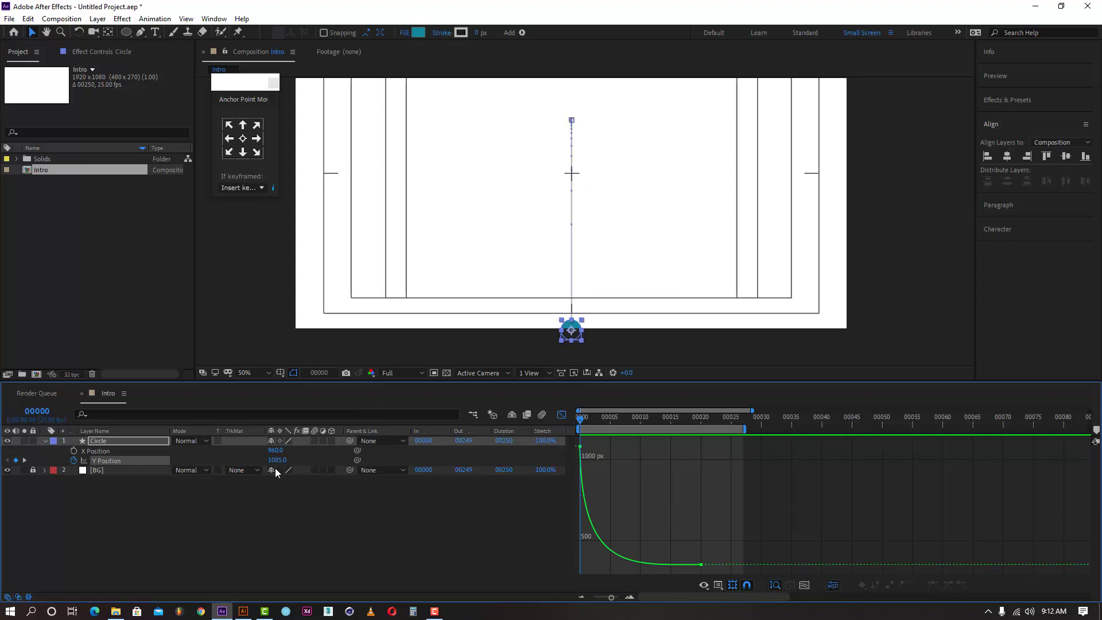
{"action": "left_click_drag", "start_coordinate": [283, 462], "coordinate": [308, 458]}
{"action": "key", "text": "space"}
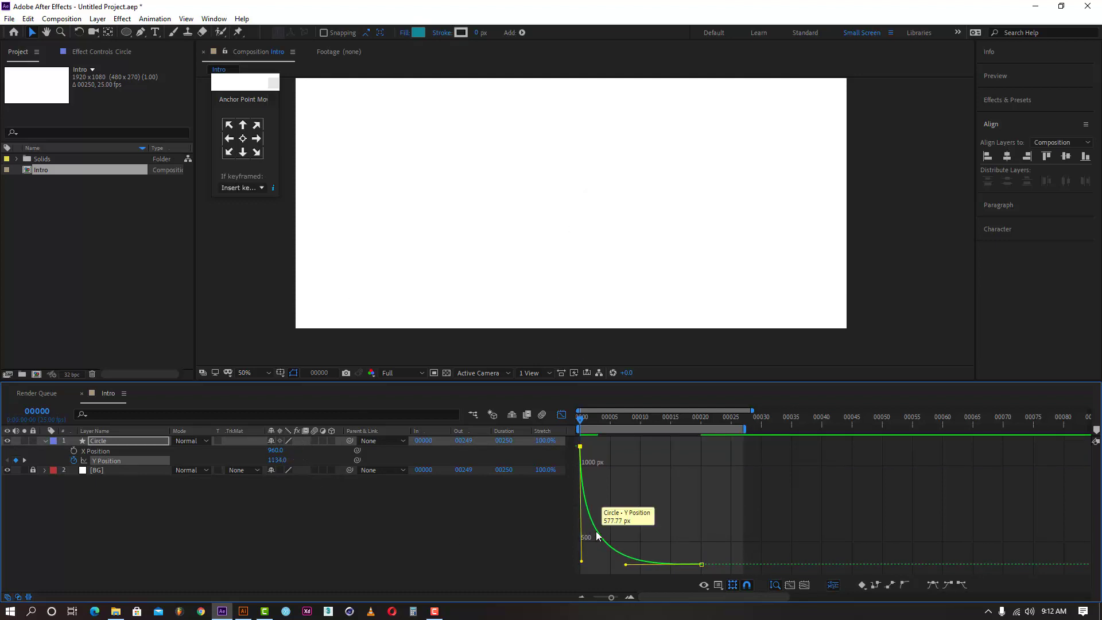
{"action": "key", "text": "space"}
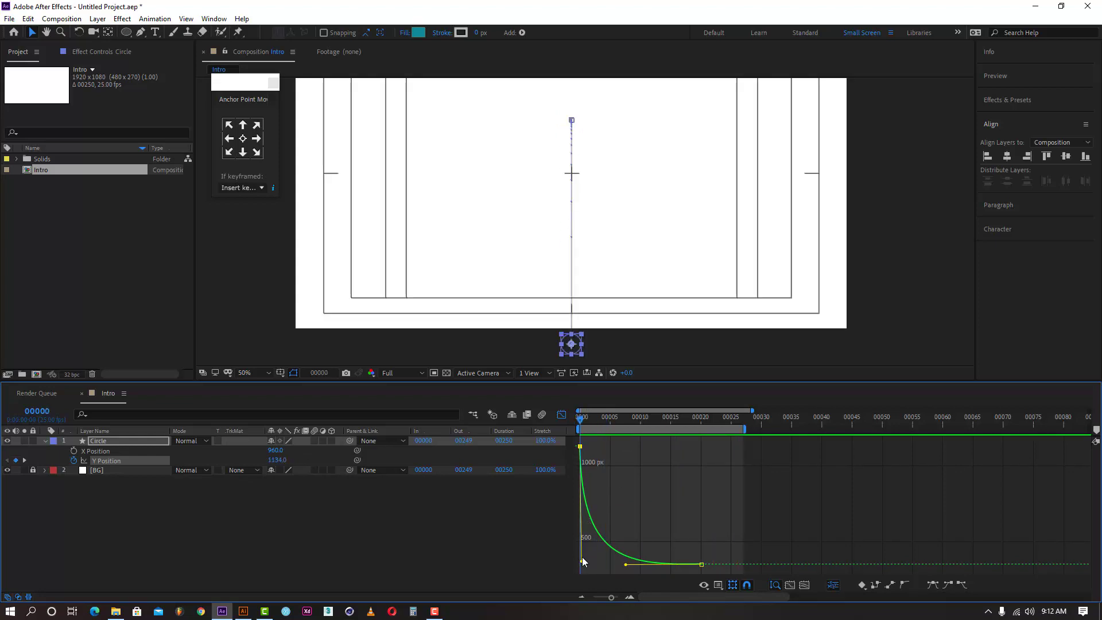
- Adjust the first keyframe's Bezier handle to refine the fast start, then preview
{"action": "left_click_drag", "start_coordinate": [581, 560], "coordinate": [583, 531]}
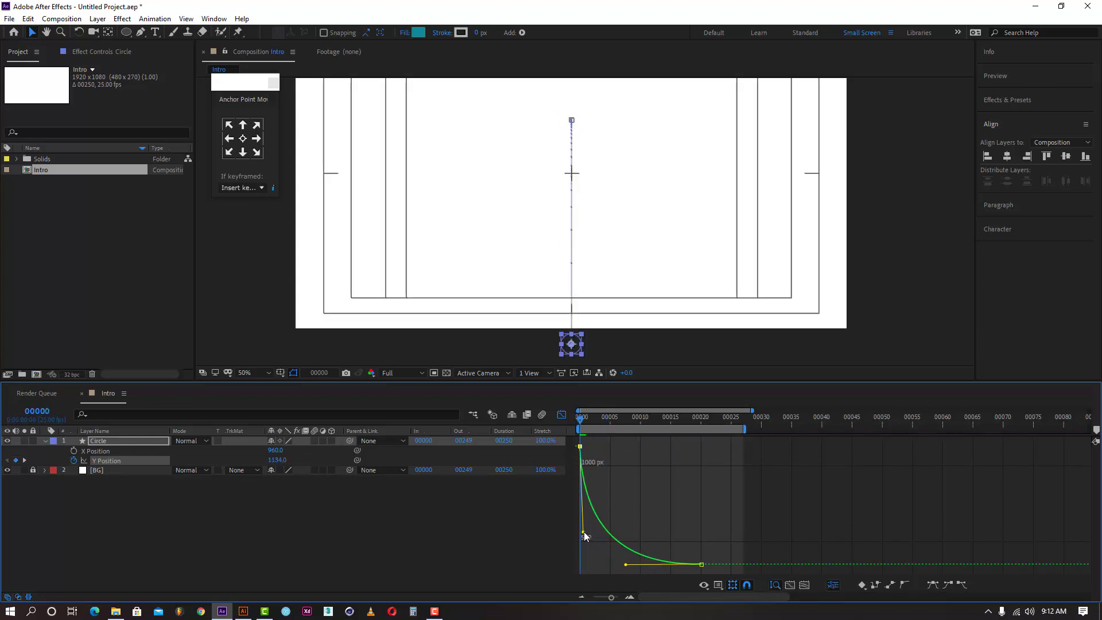
{"action": "left_click", "coordinate": [591, 418]}
{"action": "key", "text": "Home"}
{"action": "key", "text": "space"}
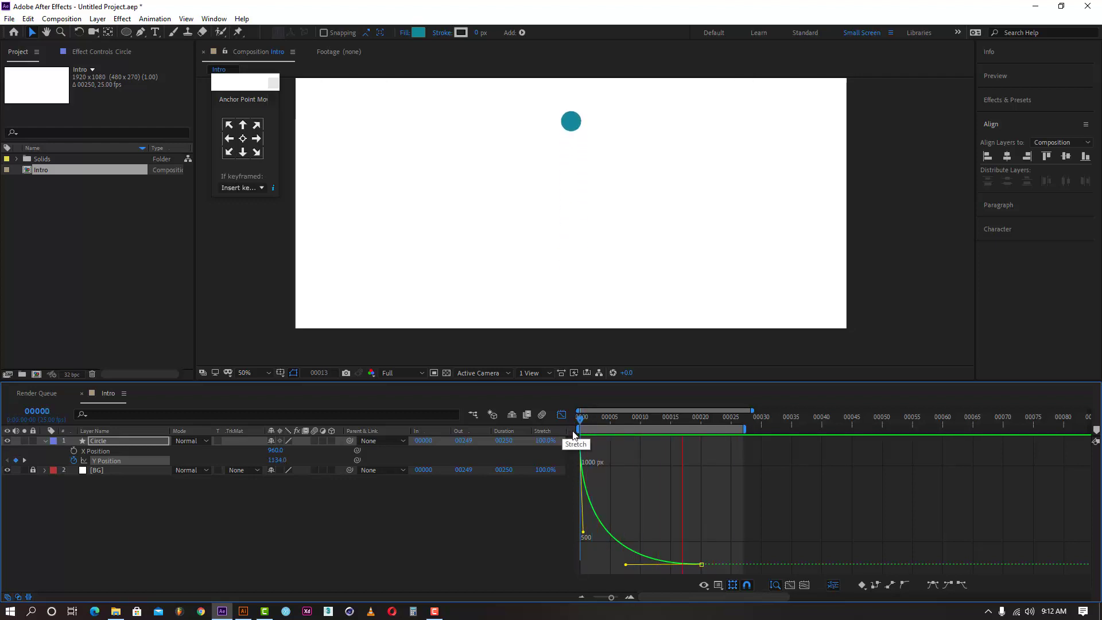
{"action": "key", "text": "space"}
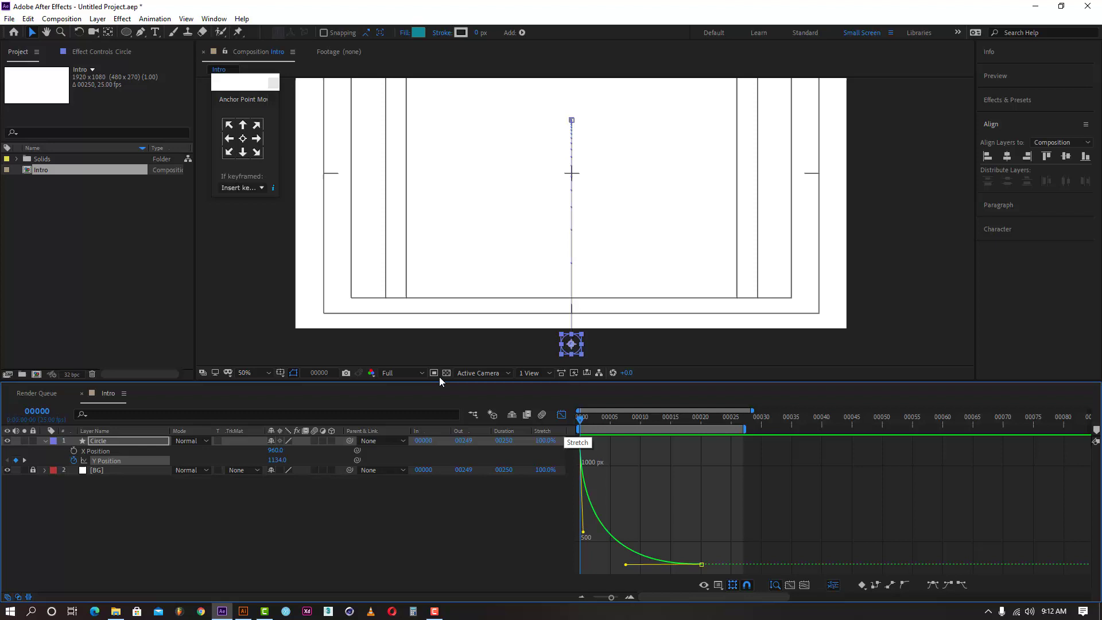
- Set viewer magnification to Fit, go to frame 20 and return to the layer bars
{"action": "left_click", "coordinate": [269, 373]}
{"action": "left_click", "coordinate": [268, 386]}
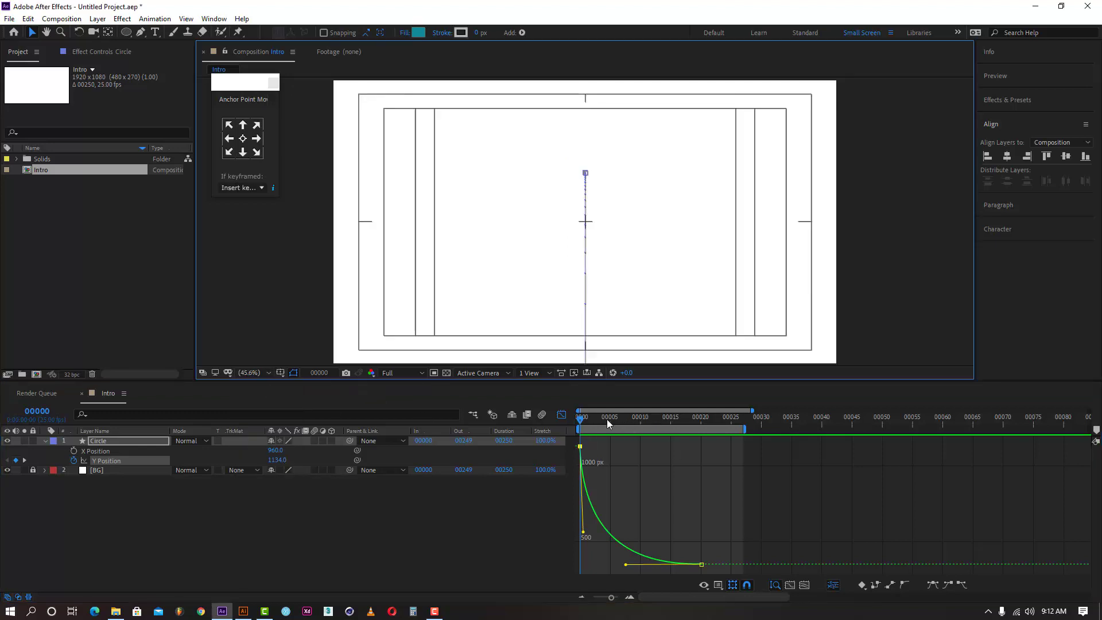
{"action": "left_click", "coordinate": [677, 420]}
{"action": "left_click_drag", "start_coordinate": [680, 421], "coordinate": [700, 425]}
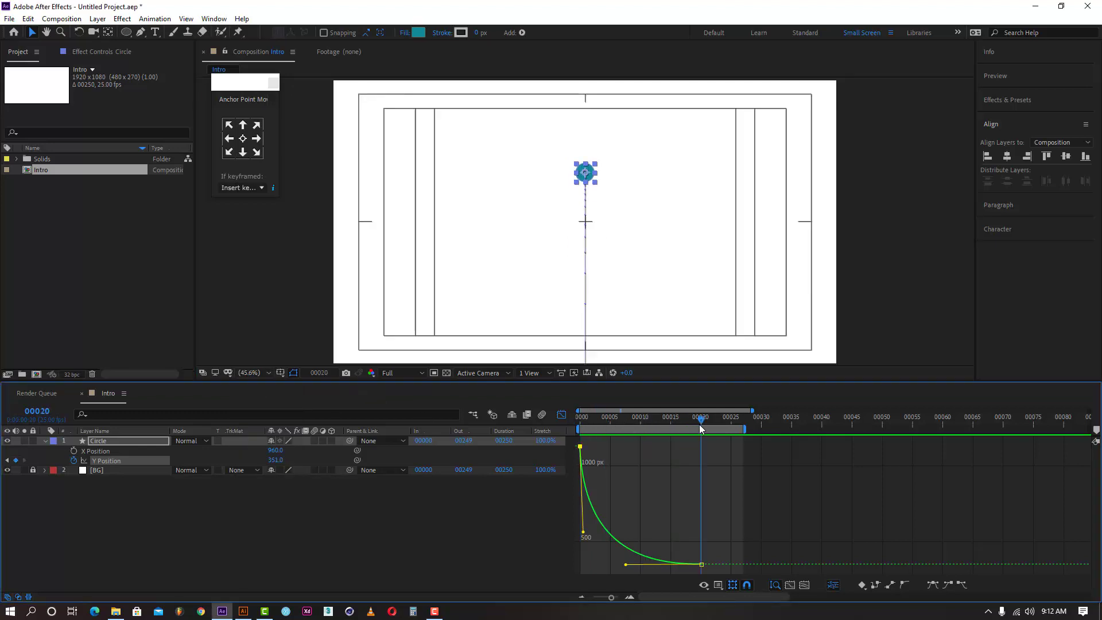
{"action": "left_click", "coordinate": [561, 414]}
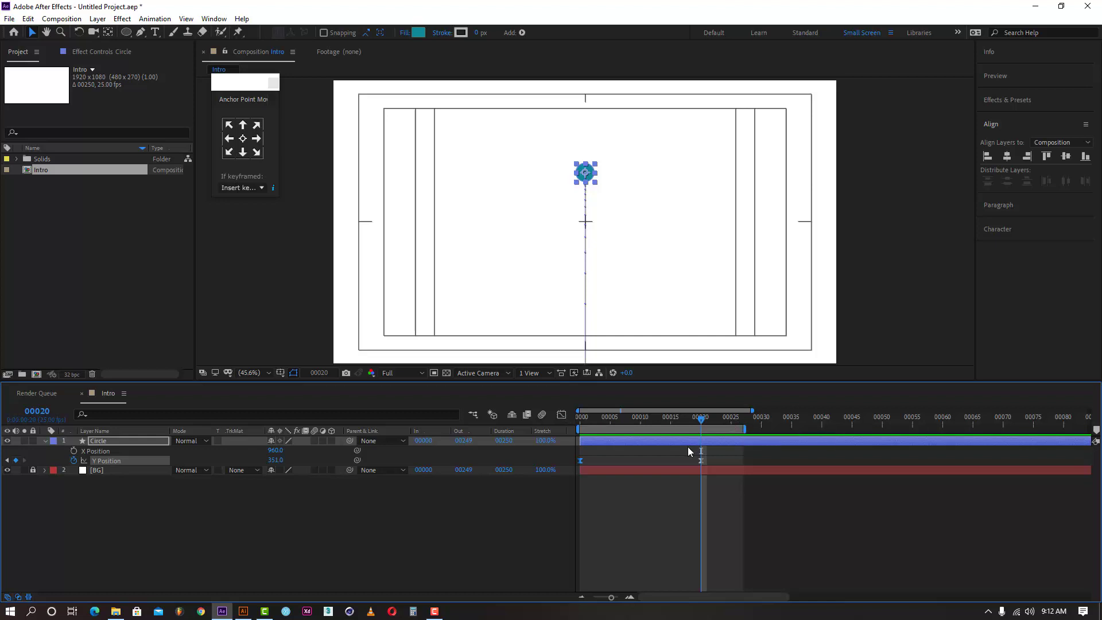
- Hold Y Position at 351 with a keyframe at frame 25, then drop to 538 at frame 35
{"action": "left_click", "coordinate": [731, 422]}
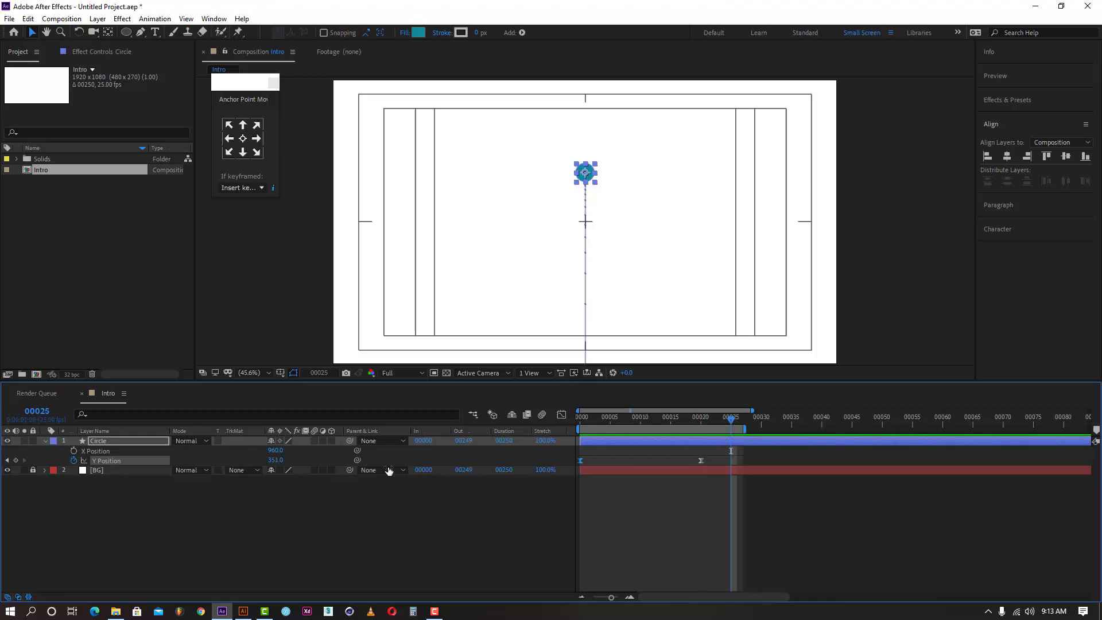
{"action": "left_click", "coordinate": [16, 460]}
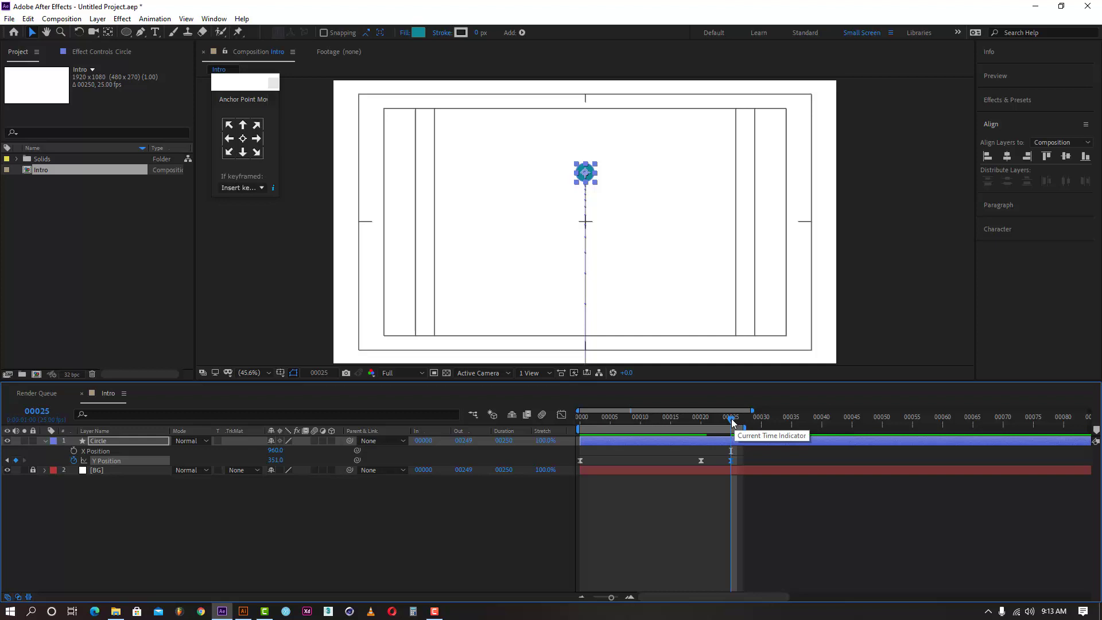
{"action": "left_click_drag", "start_coordinate": [732, 422], "coordinate": [817, 430]}
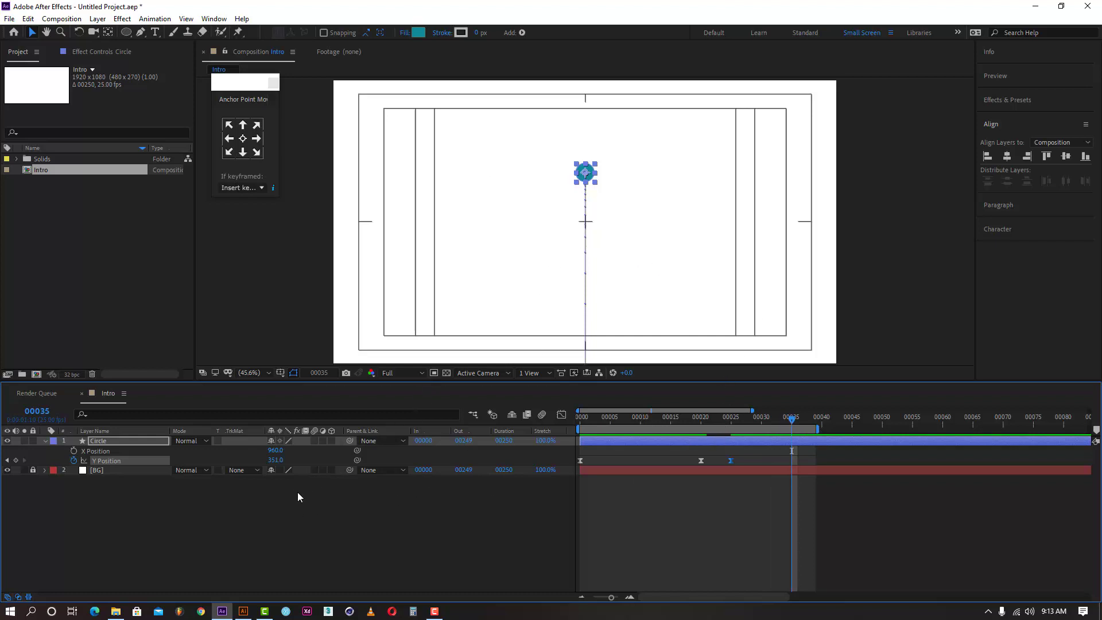
{"action": "left_click_drag", "start_coordinate": [275, 459], "coordinate": [379, 460]}
- Preview the rise, pause and drop, ending at frame 35
{"action": "key", "text": "Home"}
{"action": "key", "text": "space"}
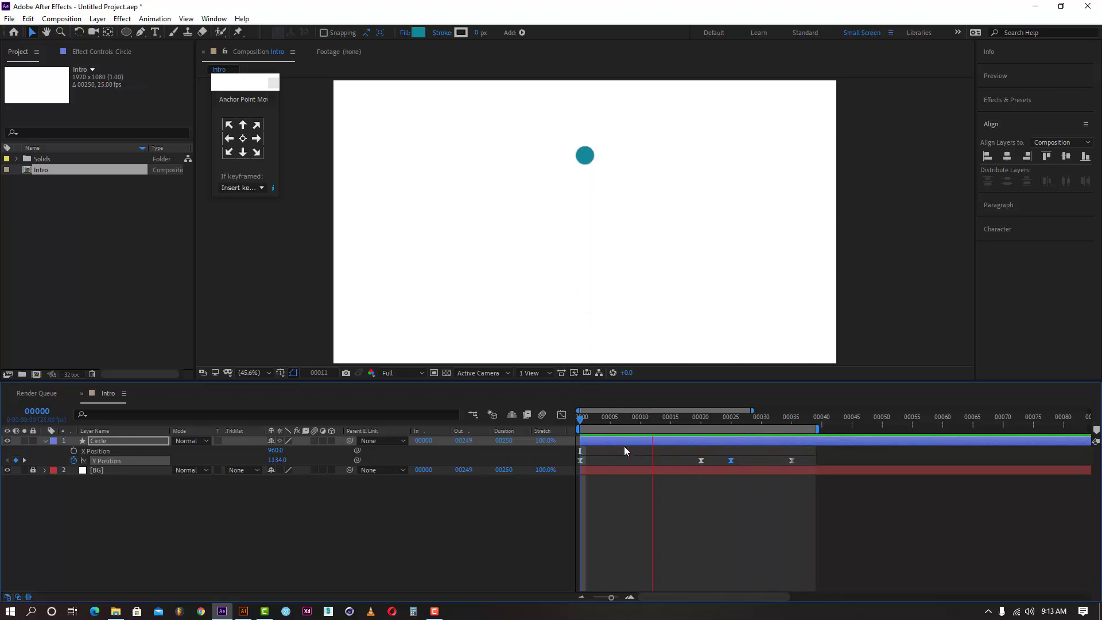
{"action": "left_click", "coordinate": [732, 422]}
{"action": "left_click_drag", "start_coordinate": [732, 421], "coordinate": [739, 466]}
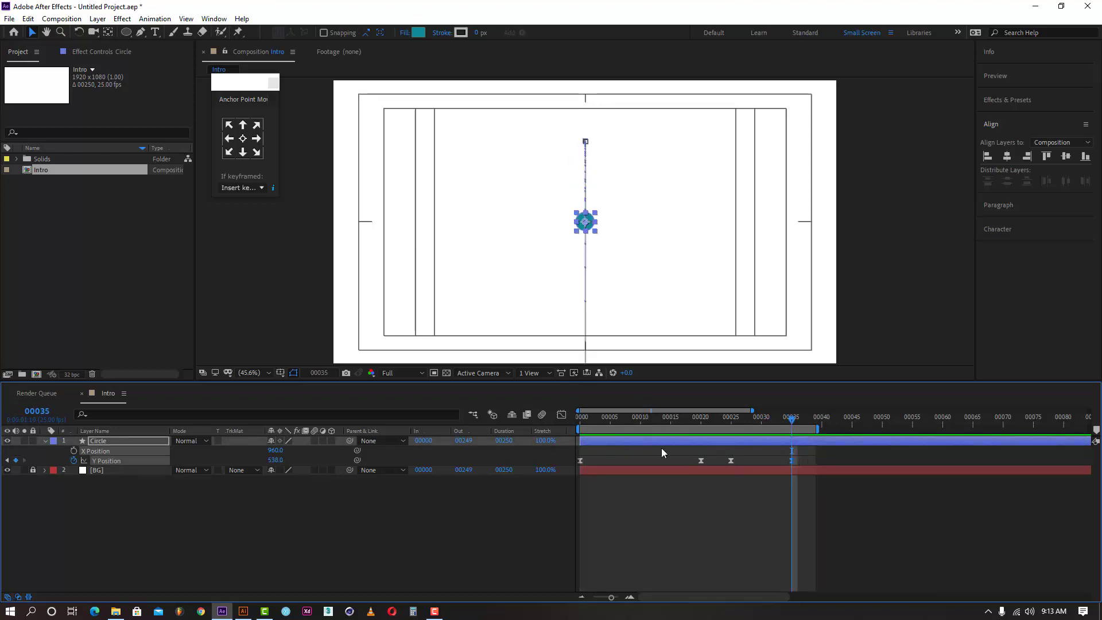
{"action": "left_click", "coordinate": [563, 415]}
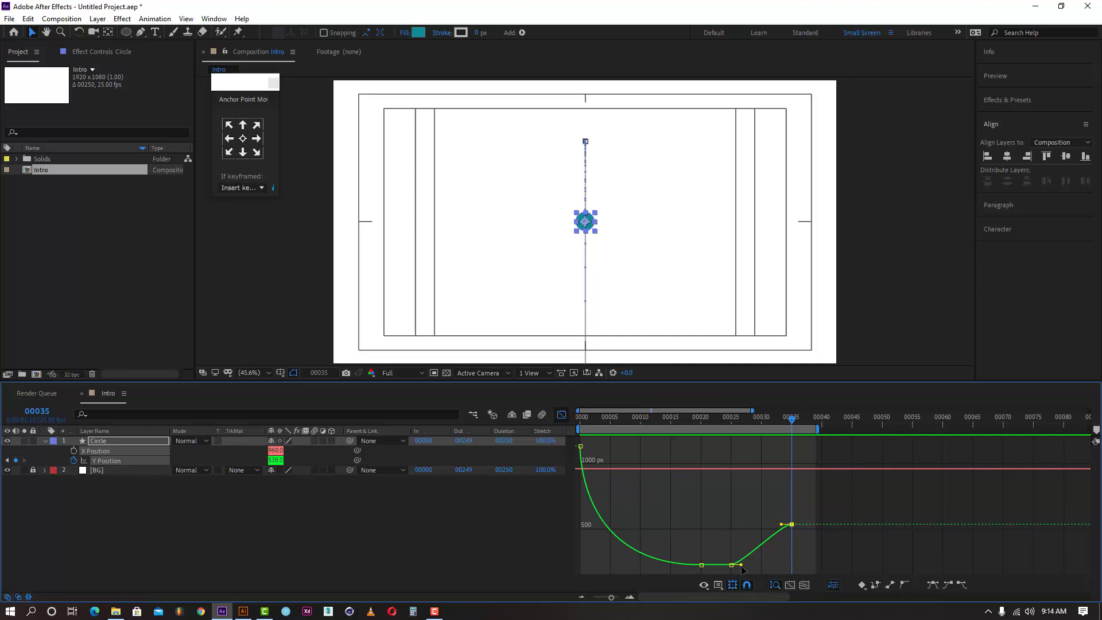
- Ease the Circle's drop from frame 25 into frame 35, then preview the rise and return to centre
{"action": "left_click_drag", "start_coordinate": [741, 565], "coordinate": [800, 566]}
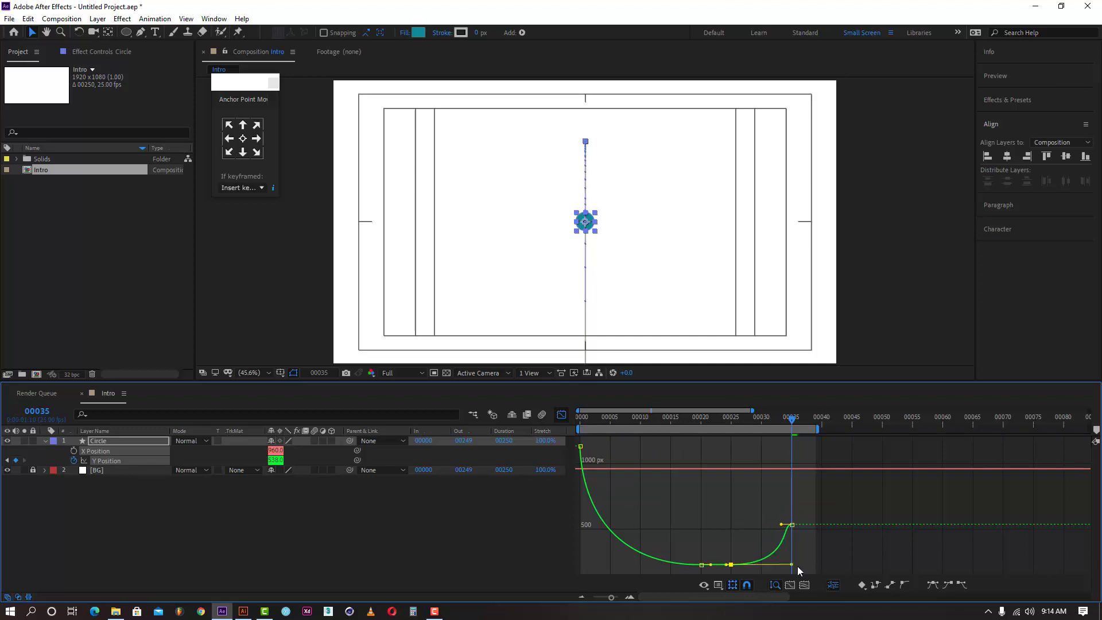
{"action": "left_click_drag", "start_coordinate": [782, 524], "coordinate": [790, 537]}
{"action": "left_click_drag", "start_coordinate": [648, 416], "coordinate": [580, 418]}
{"action": "key", "text": "space"}
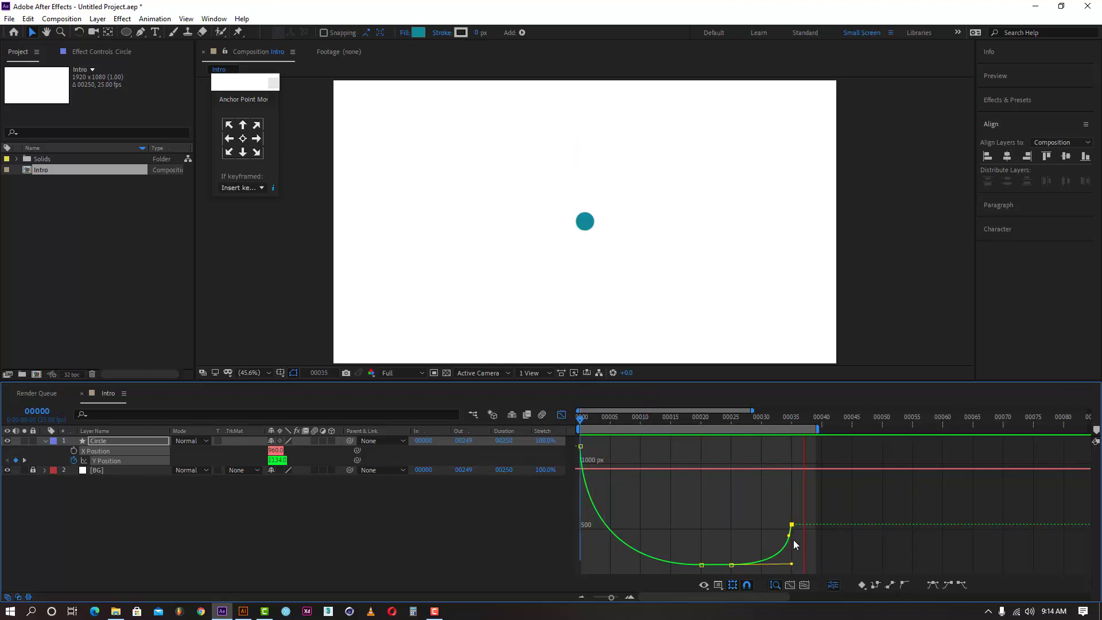
{"action": "left_click", "coordinate": [792, 422]}
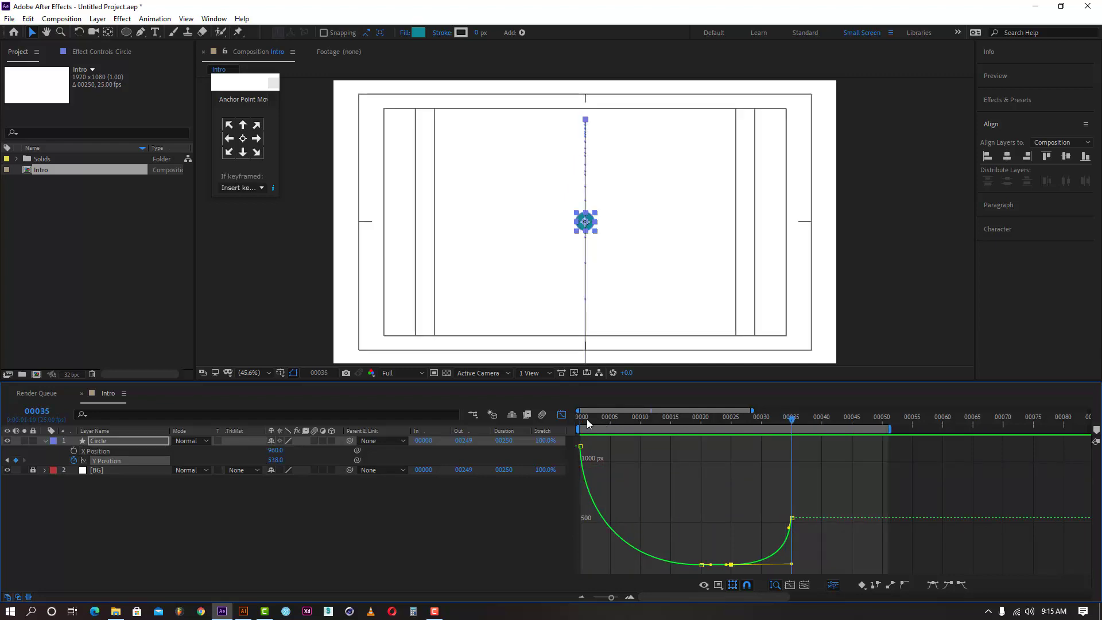
{"action": "left_click", "coordinate": [561, 414]}
{"action": "left_click", "coordinate": [535, 504]}
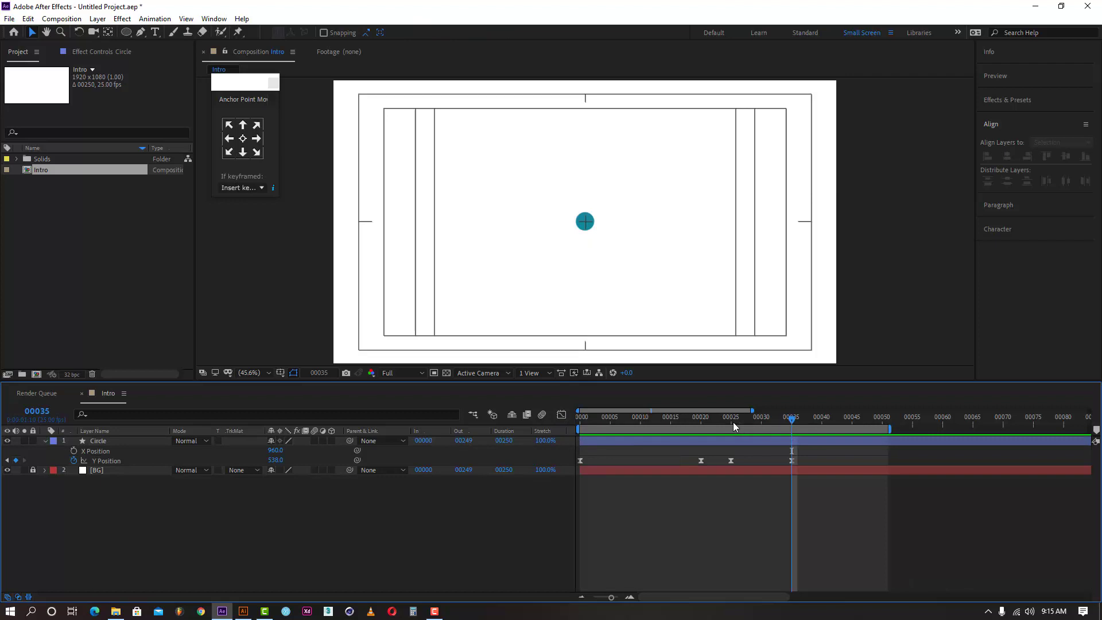
{"action": "left_click_drag", "start_coordinate": [732, 421], "coordinate": [791, 426]}
- Import the YouTube logo PNG and add it to the Intro composition
{"action": "left_click", "coordinate": [20, 217]}
{"action": "double_click", "coordinate": [46, 216]}
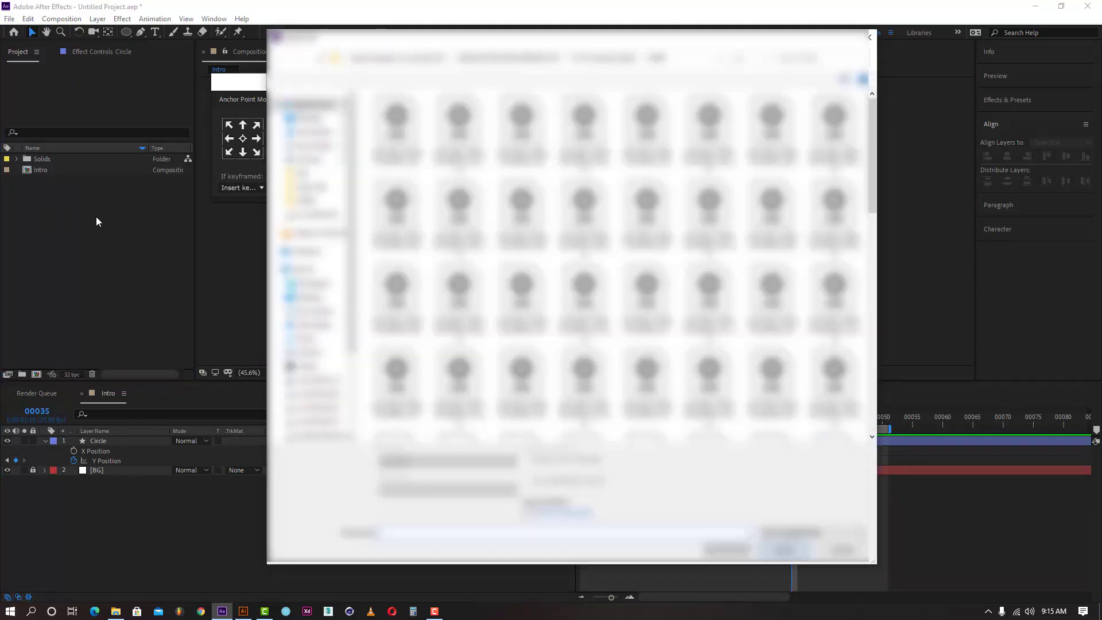
{"action": "left_click", "coordinate": [309, 105]}
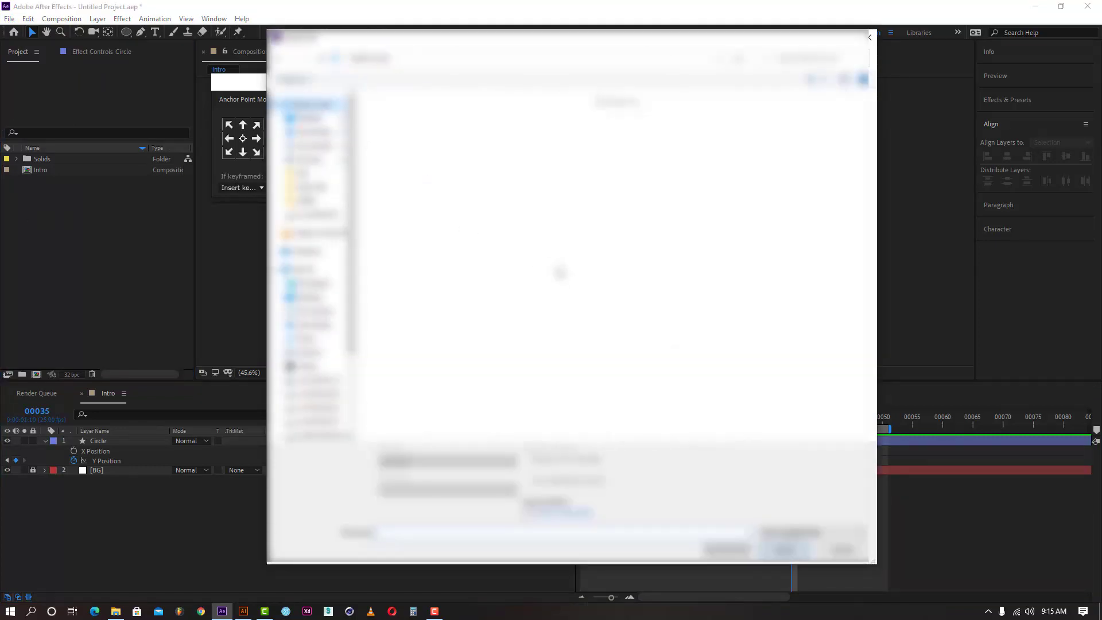
{"action": "double_click", "coordinate": [771, 312]}
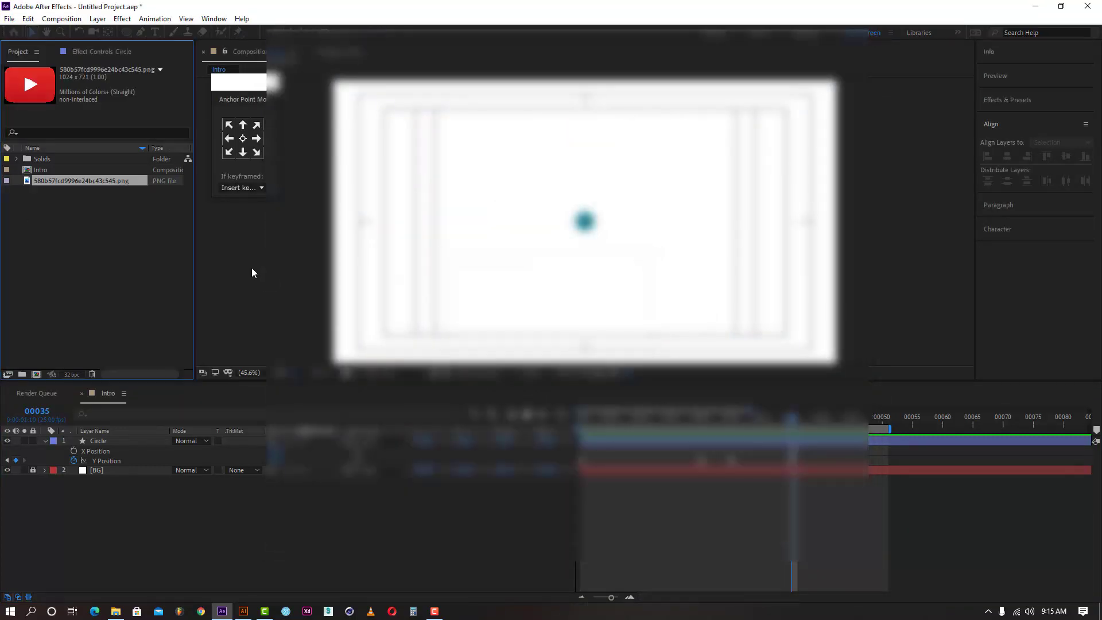
{"action": "left_click_drag", "start_coordinate": [62, 352], "coordinate": [84, 439]}
- Rename the new logo layer to 'Youtube_icon'
{"action": "right_click", "coordinate": [88, 437]}
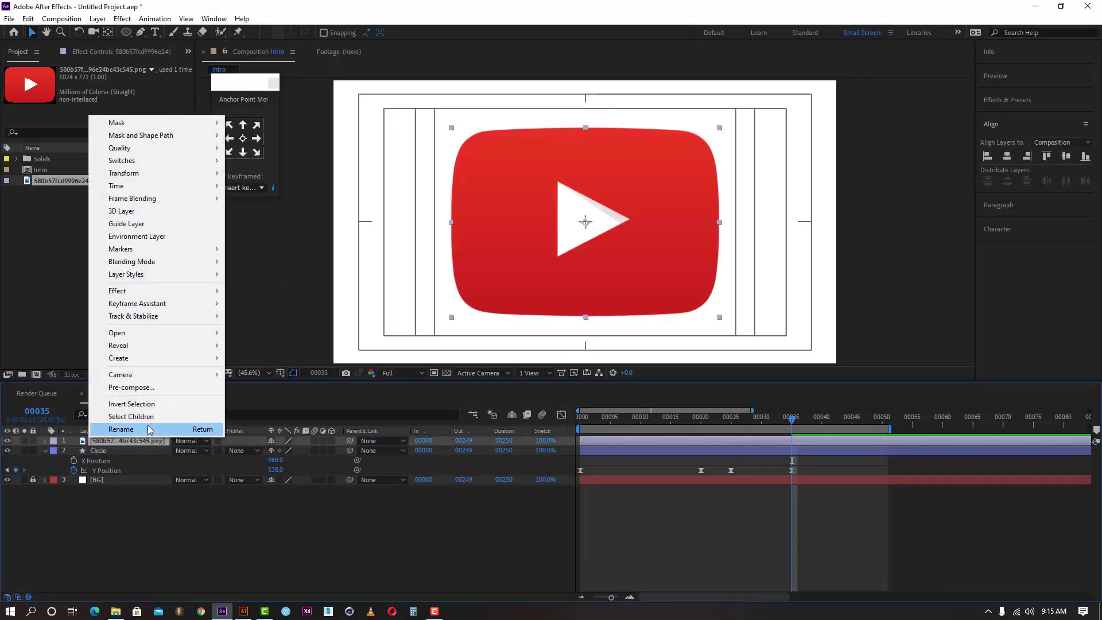
{"action": "left_click", "coordinate": [147, 425]}
{"action": "type", "text": "Y"}
{"action": "key", "text": "Caps_Lock"}
{"action": "type", "text": "i"}
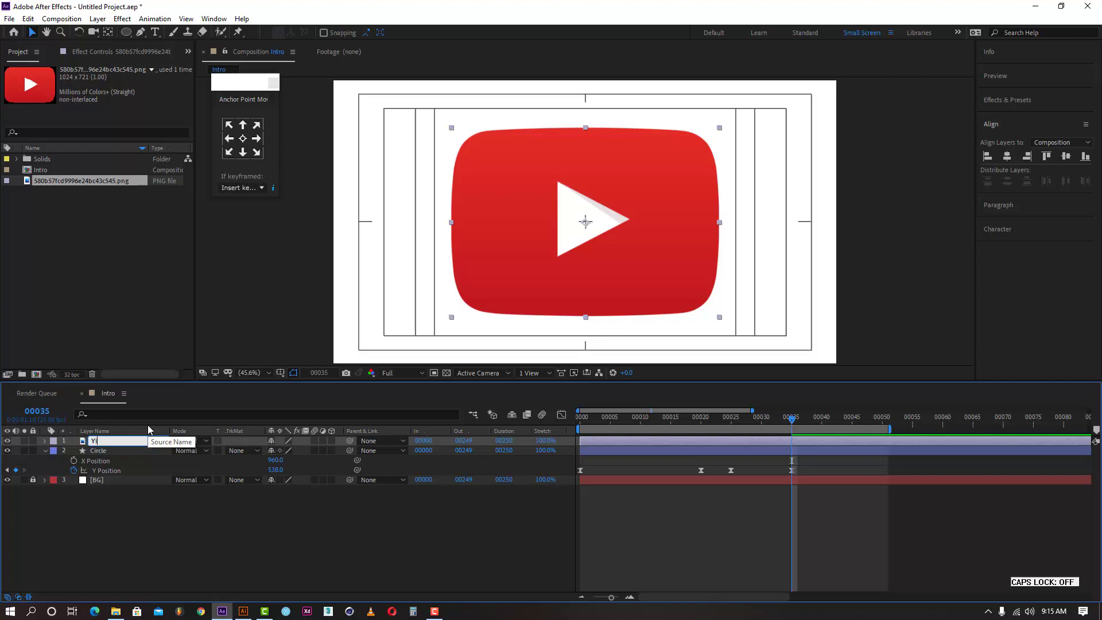
{"action": "type", "text": "outube_icon"}
{"action": "key", "text": "Return"}
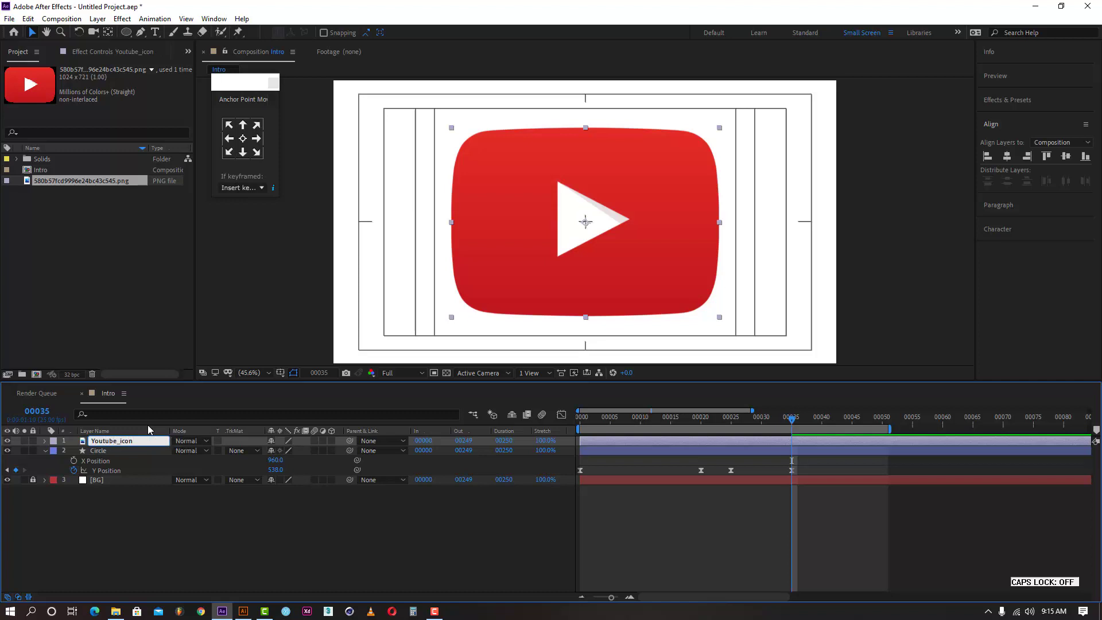
{"action": "left_click", "coordinate": [730, 423]}
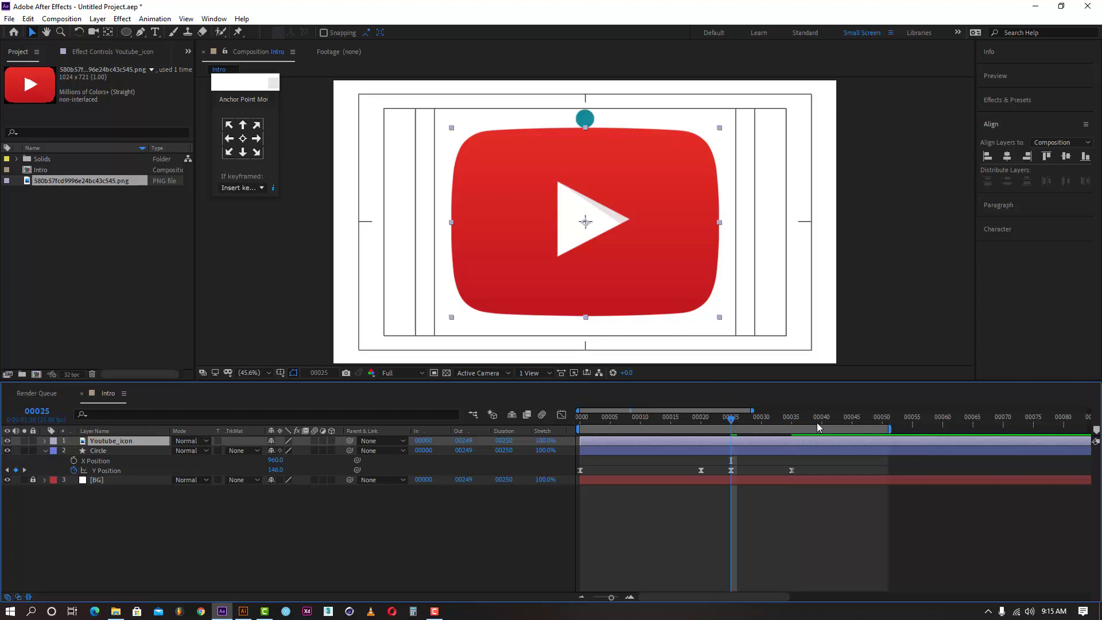
{"action": "left_click", "coordinate": [791, 424]}
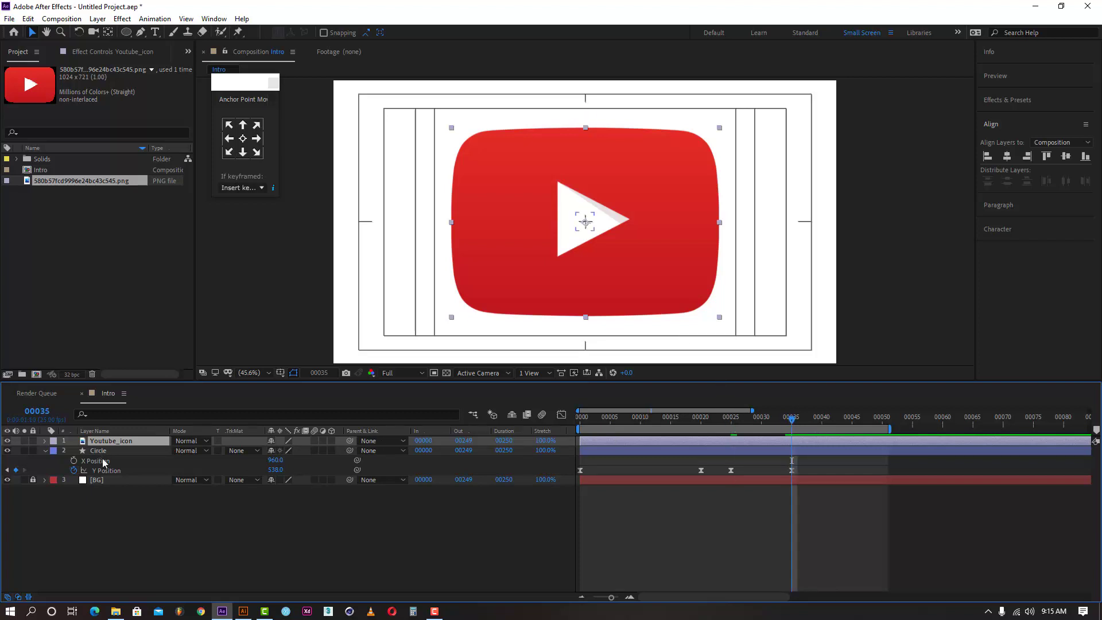
- Set the Youtube_icon layer's Scale to 20%
{"action": "key", "text": "s"}
{"action": "left_click", "coordinate": [287, 451]}
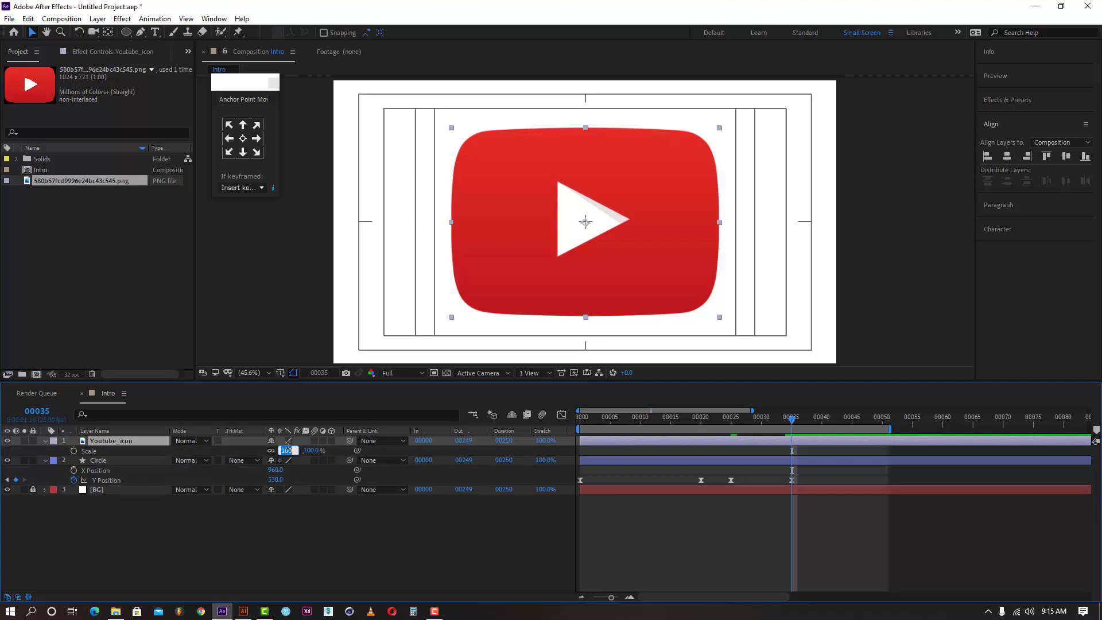
{"action": "type", "text": "20."}
{"action": "key", "text": "Return"}
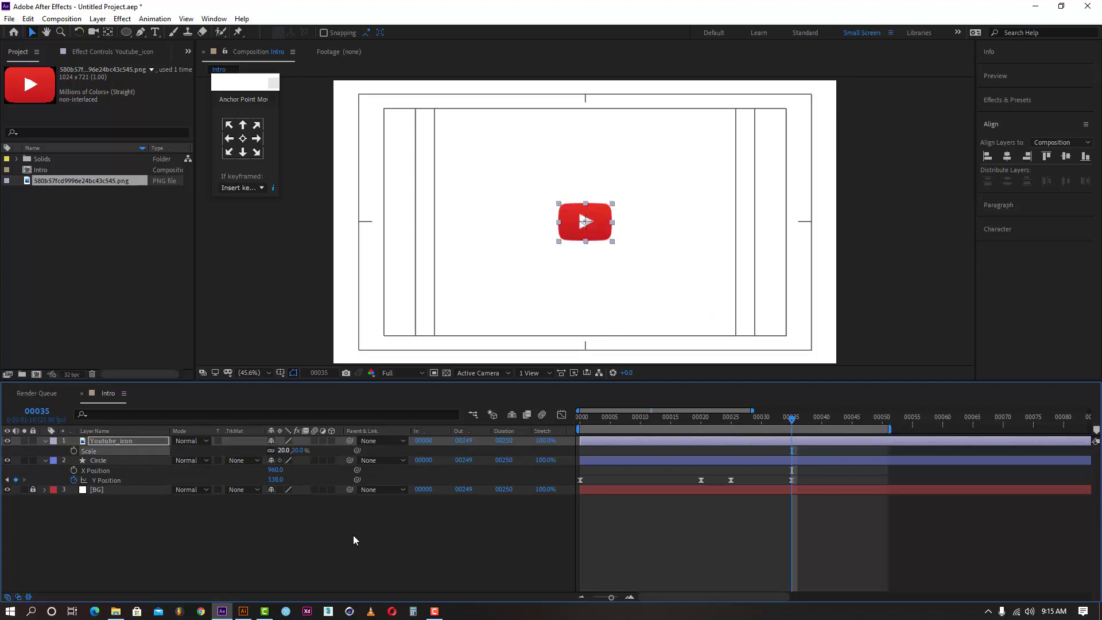
{"action": "left_click", "coordinate": [1019, 164]}
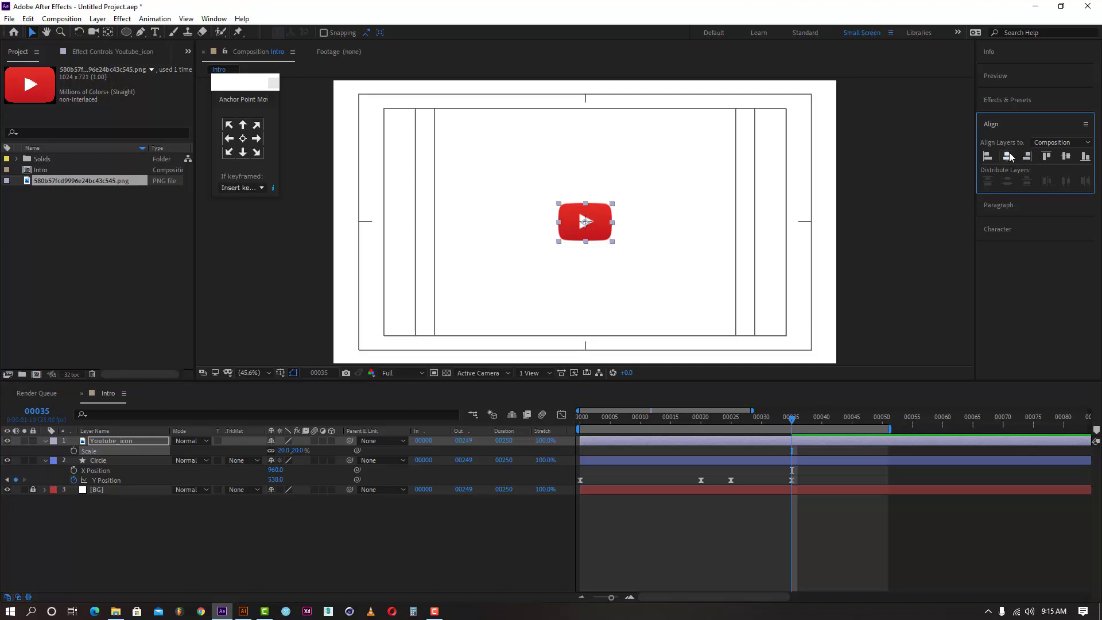
{"action": "left_click", "coordinate": [762, 541]}
{"action": "left_click", "coordinate": [797, 440]}
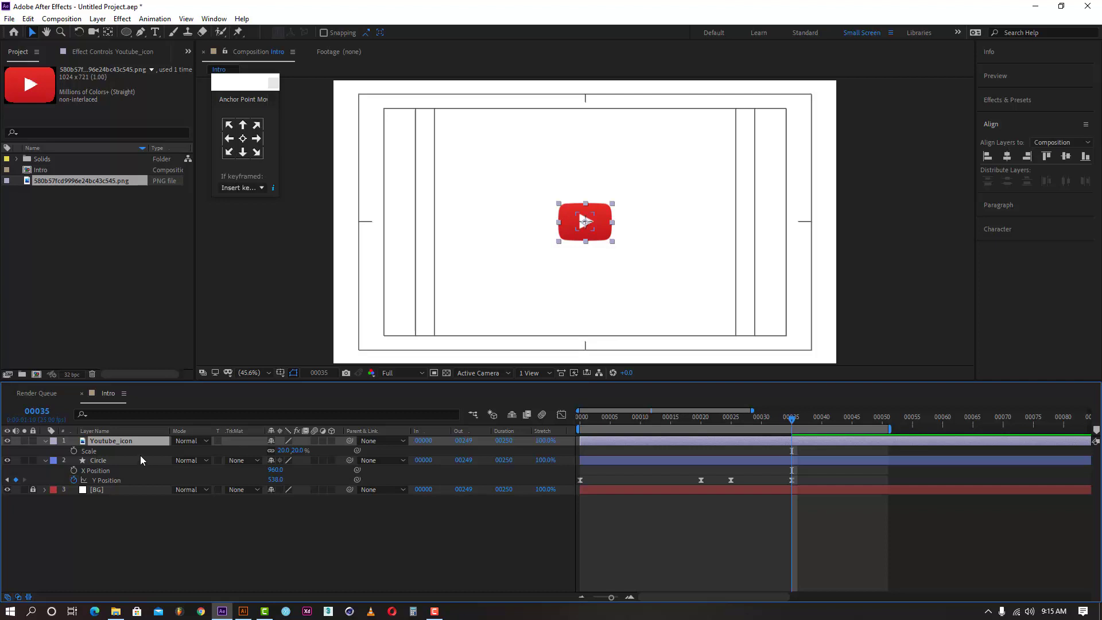
- Keyframe the icon's Scale so it starts at 0% on frame 35
{"action": "left_click", "coordinate": [73, 450]}
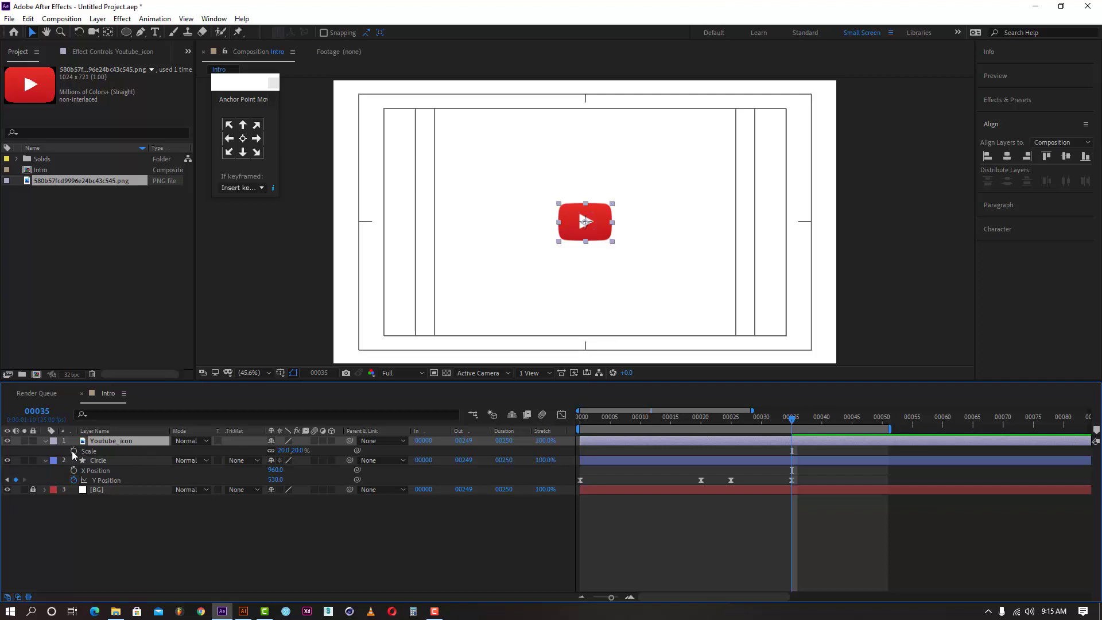
{"action": "left_click", "coordinate": [731, 420]}
{"action": "left_click_drag", "start_coordinate": [731, 424], "coordinate": [791, 426]}
{"action": "left_click", "coordinate": [852, 422]}
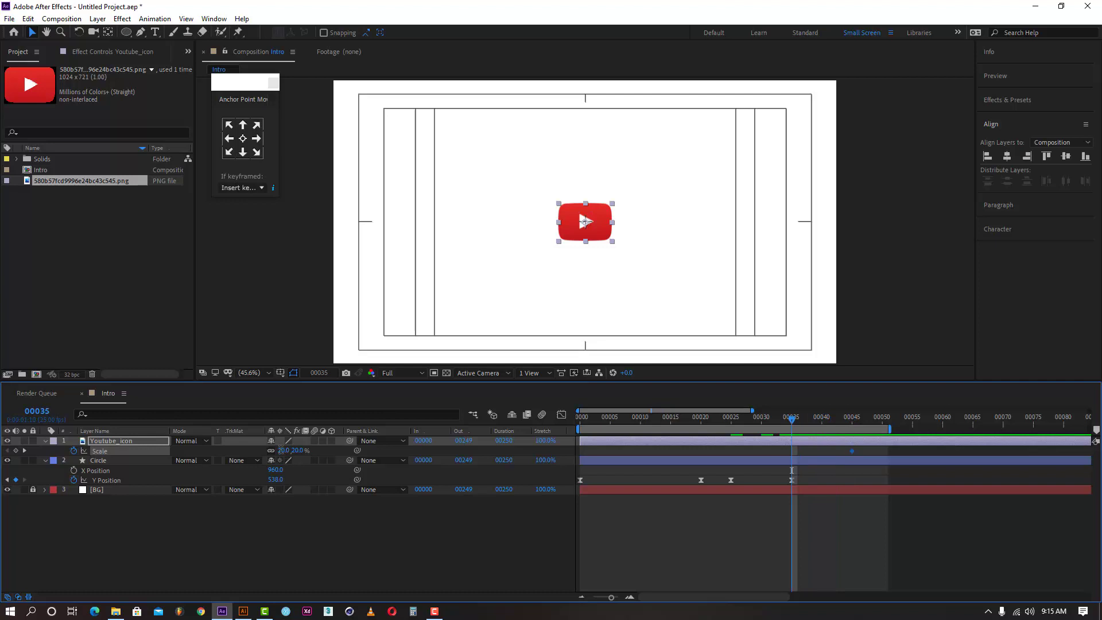
{"action": "left_click", "coordinate": [282, 450]}
{"action": "type", "text": "0"}
{"action": "left_click", "coordinate": [305, 525]}
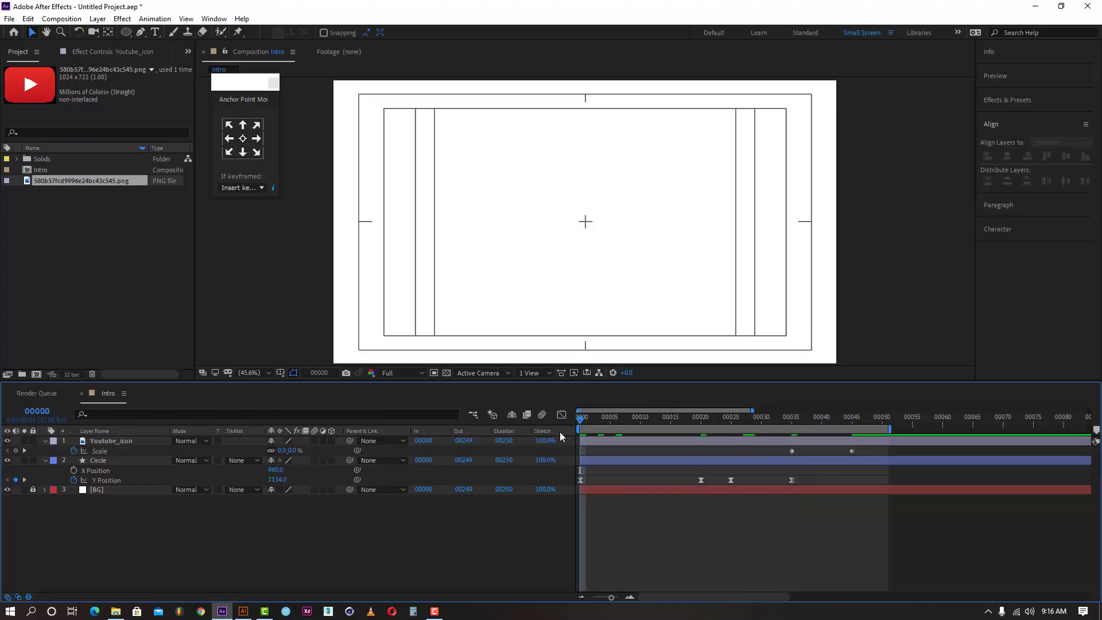
- Move the 20% Scale keyframe to frame 40 and preview the icon popping in
{"action": "key", "text": "Home"}
{"action": "key", "text": "space"}
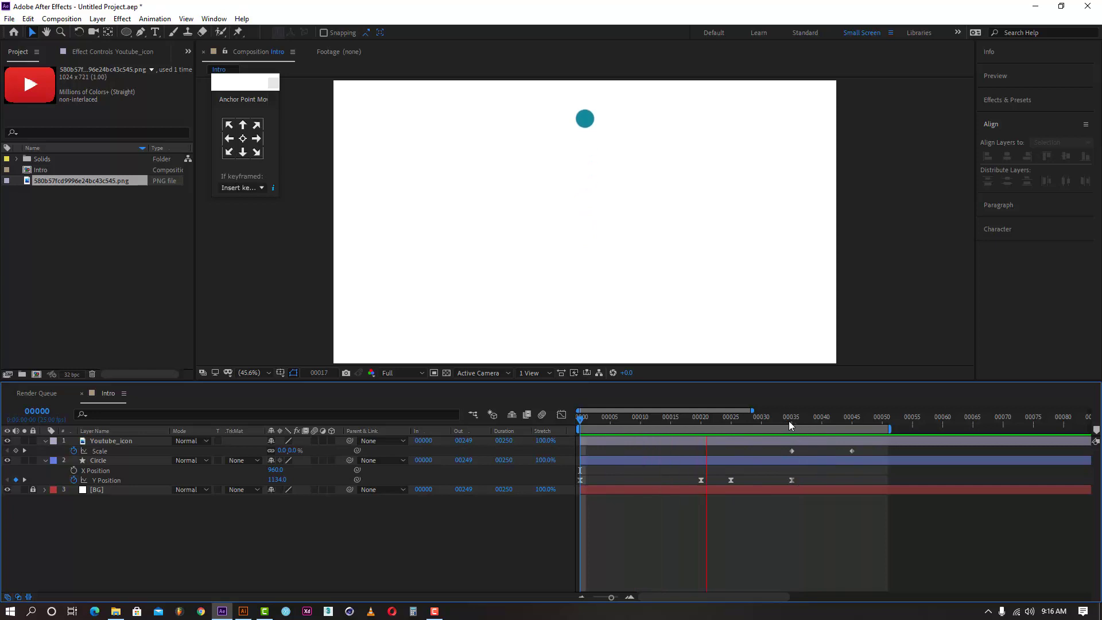
{"action": "left_click_drag", "start_coordinate": [795, 421], "coordinate": [821, 452]}
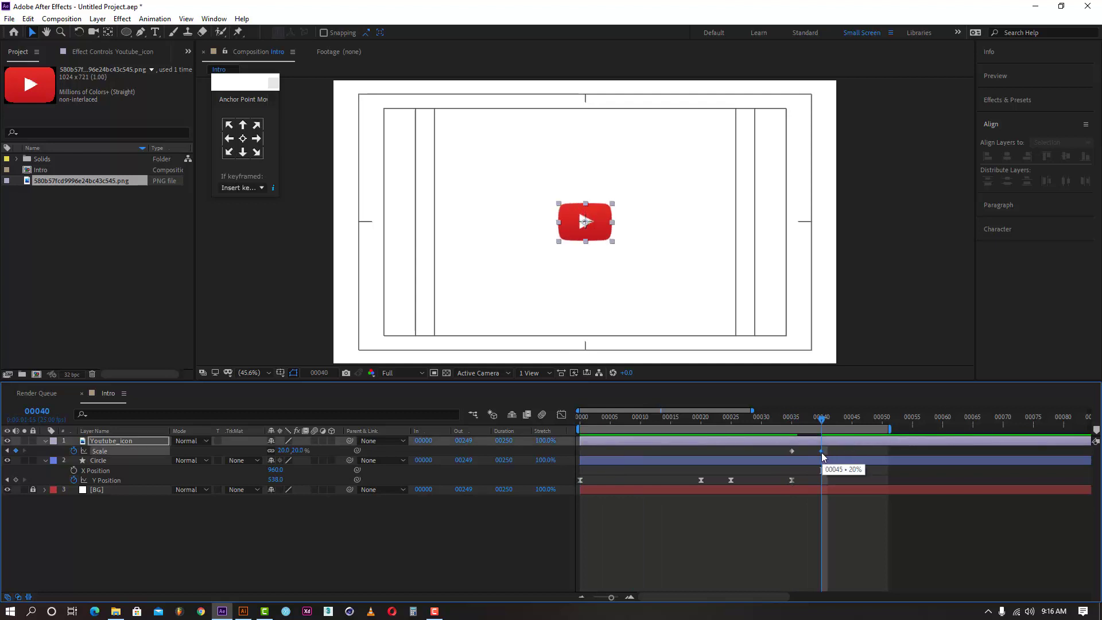
{"action": "left_click_drag", "start_coordinate": [787, 418], "coordinate": [792, 419]}
{"action": "key", "text": "ctrl+shift+h"}
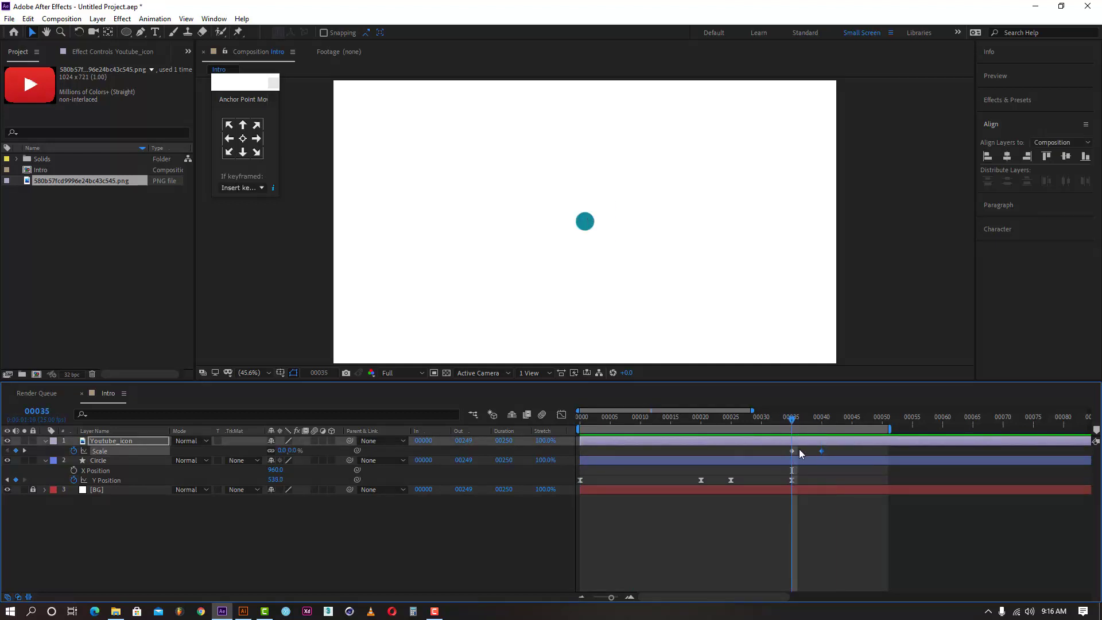
{"action": "key", "text": "space"}
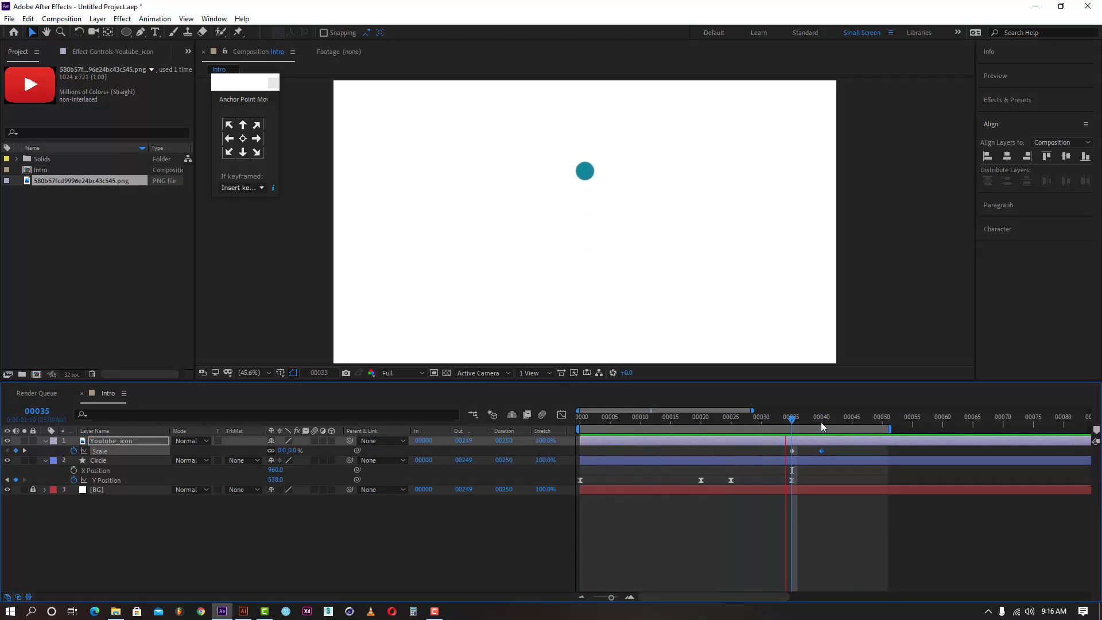
{"action": "key", "text": "space"}
- Apply Easy Ease to the Youtube_icon's Scale keyframes
{"action": "key", "text": "k"}
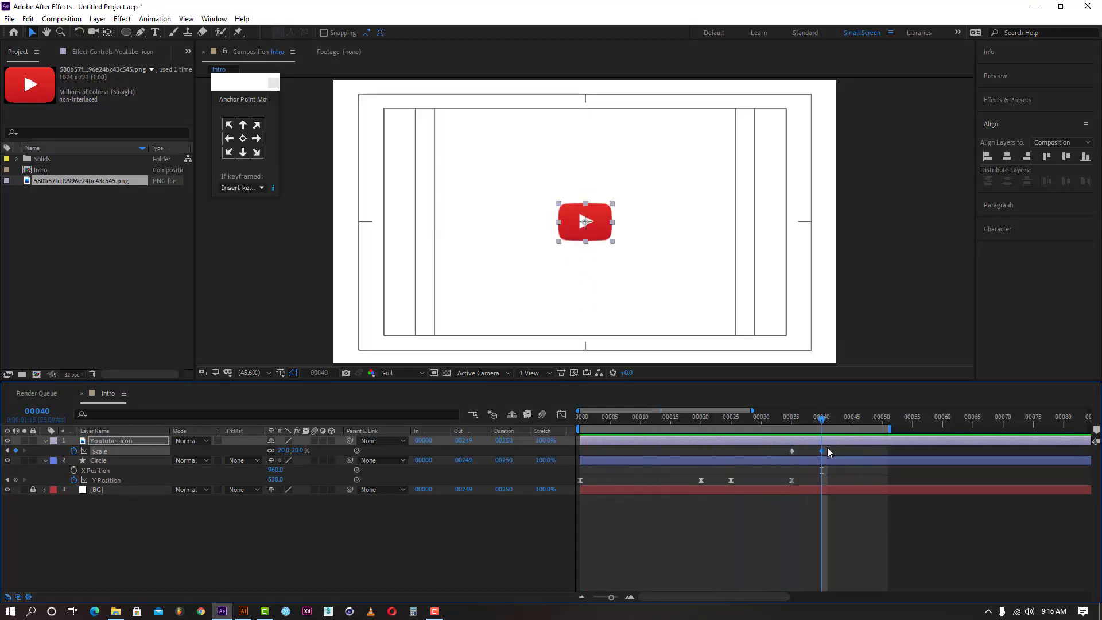
{"action": "right_click", "coordinate": [794, 449]}
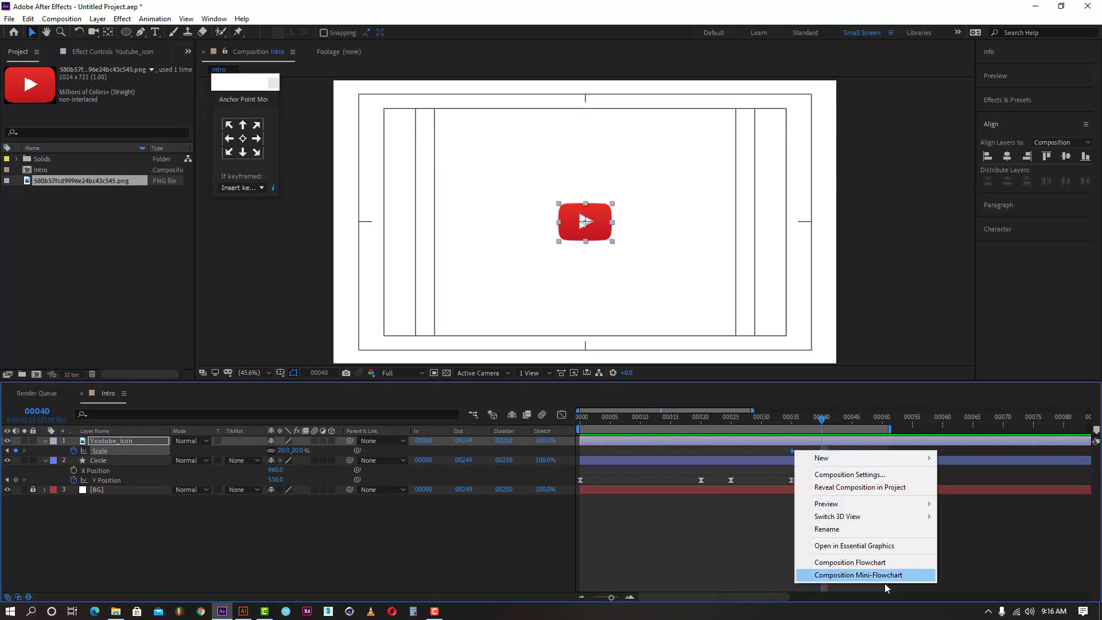
{"action": "right_click", "coordinate": [789, 452]}
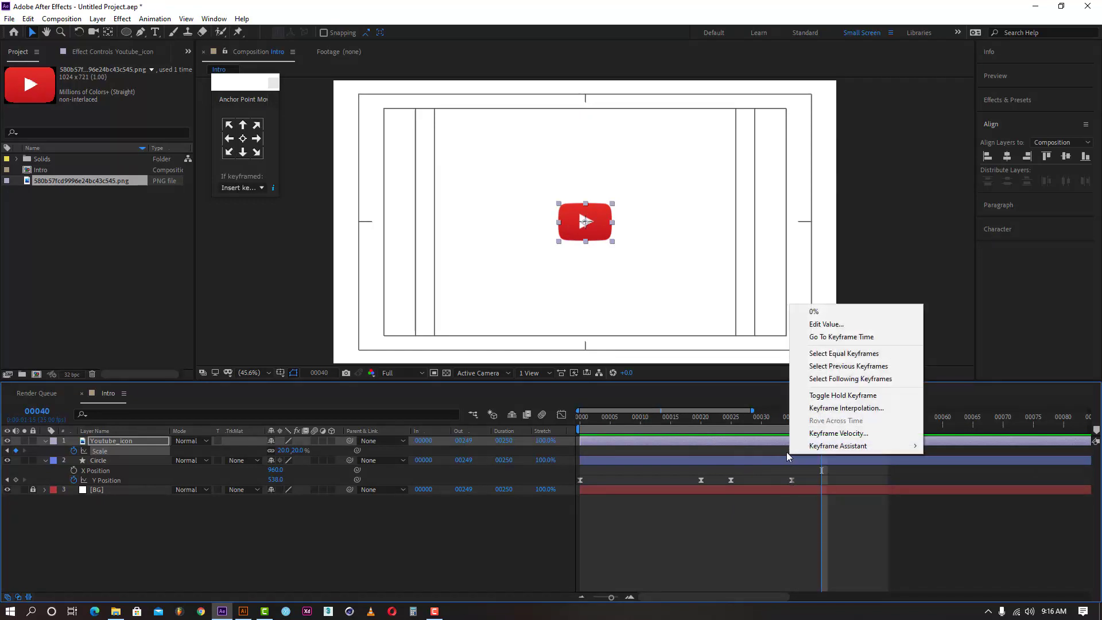
{"action": "mouse_move", "coordinate": [872, 448]}
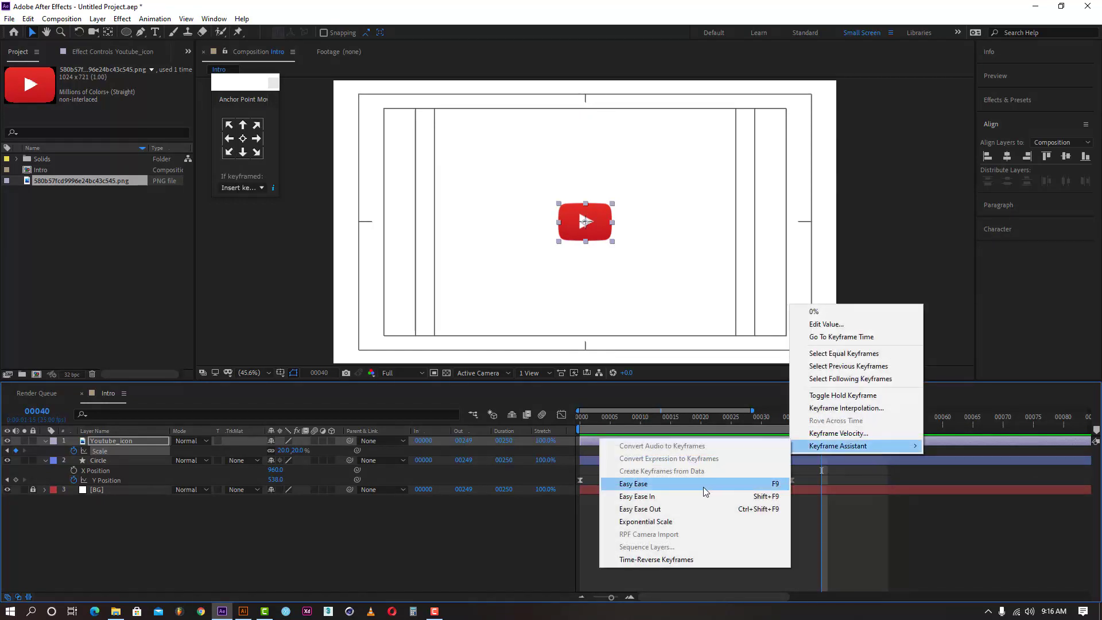
{"action": "left_click", "coordinate": [673, 485]}
- In the Graph Editor, drag the starting keyframe's handle so the scale shoots up sharply
{"action": "left_click", "coordinate": [562, 414]}
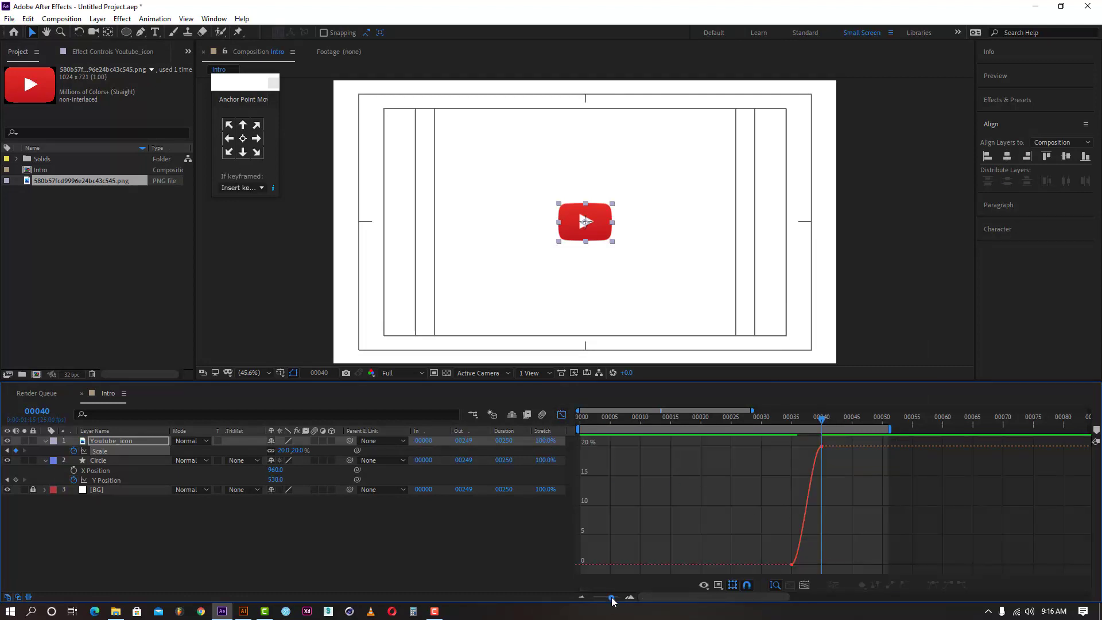
{"action": "left_click_drag", "start_coordinate": [612, 600], "coordinate": [619, 599]}
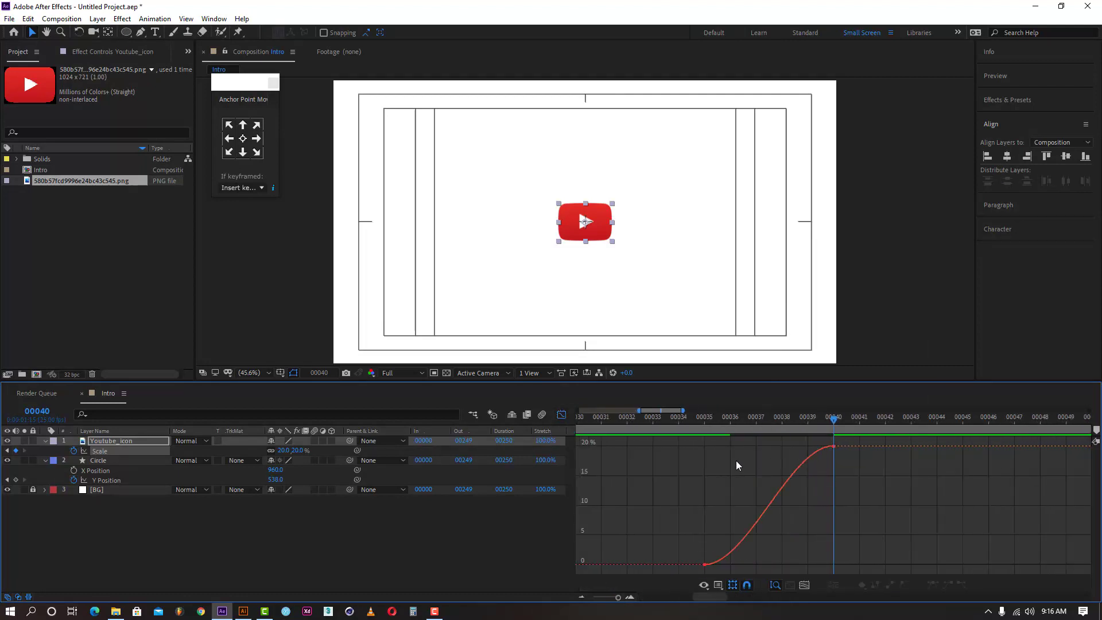
{"action": "left_click_drag", "start_coordinate": [705, 418], "coordinate": [829, 437]}
{"action": "left_click", "coordinate": [704, 564]}
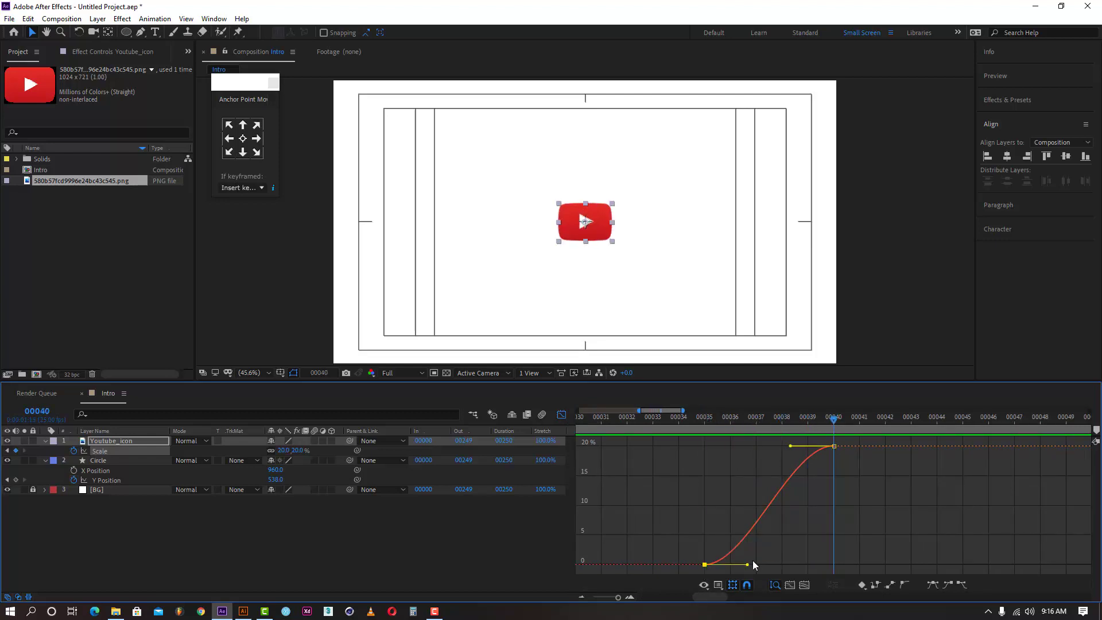
{"action": "left_click_drag", "start_coordinate": [747, 566], "coordinate": [710, 446]}
- Drag the 20% Scale keyframe from frame 40 to frame 45 and preview the longer pop-in
{"action": "left_click", "coordinate": [562, 415]}
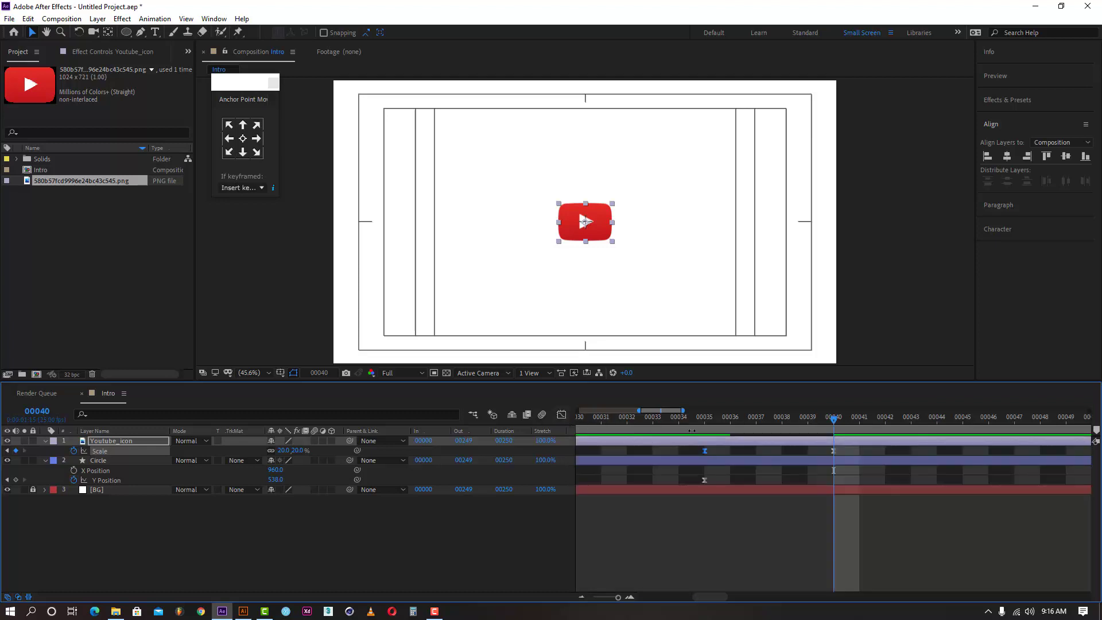
{"action": "left_click", "coordinate": [686, 421]}
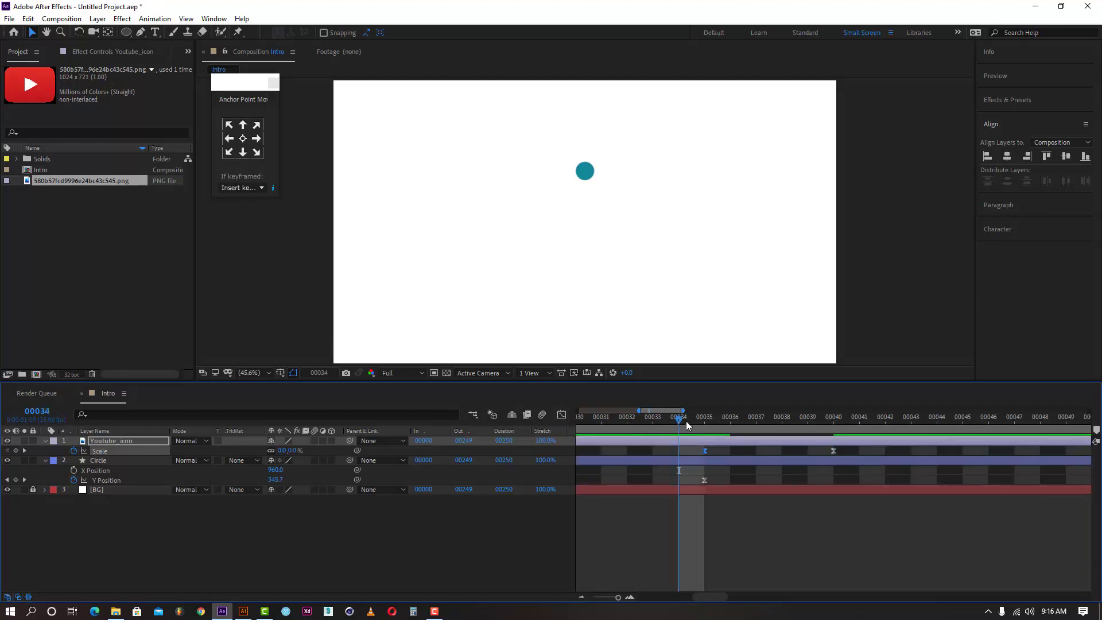
{"action": "key", "text": "space"}
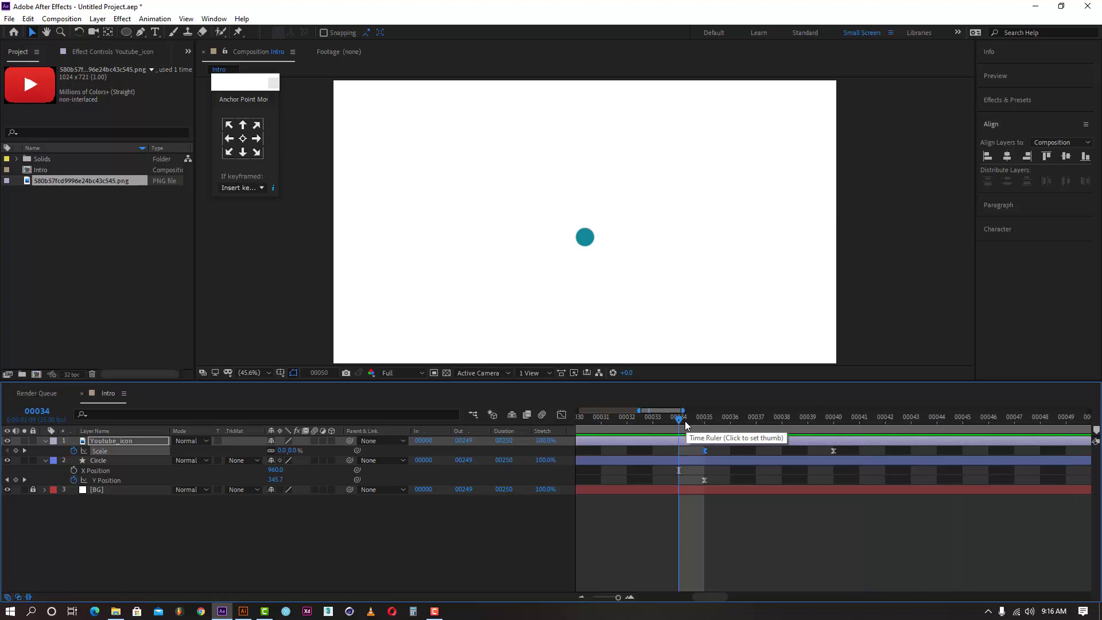
{"action": "left_click", "coordinate": [603, 598]}
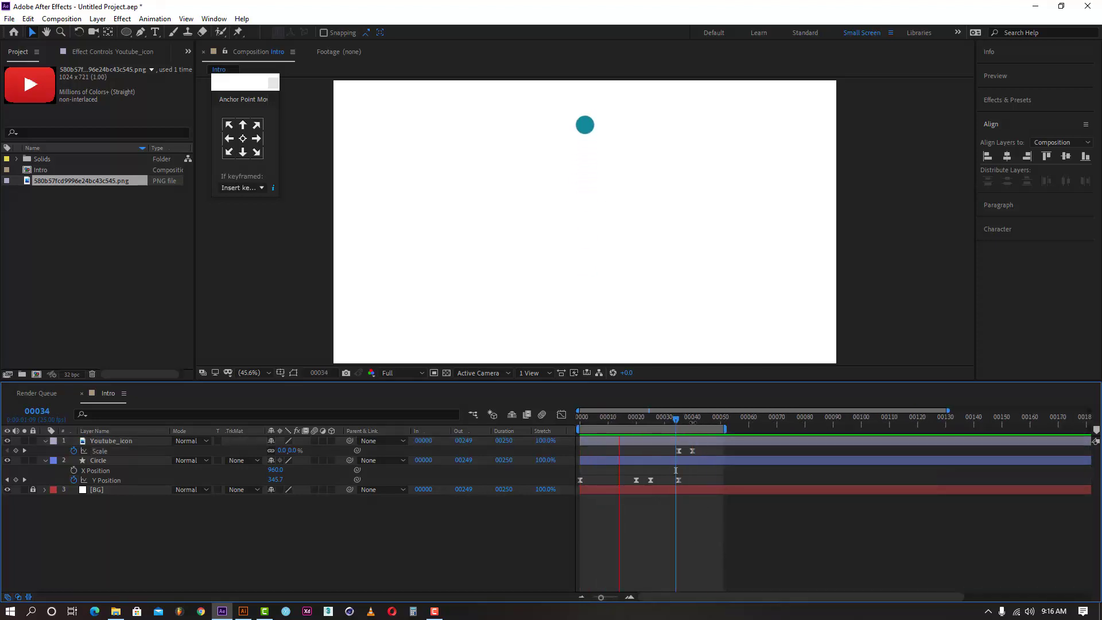
{"action": "left_click", "coordinate": [603, 553]}
{"action": "left_click_drag", "start_coordinate": [601, 600], "coordinate": [614, 600]}
{"action": "left_click", "coordinate": [874, 423]}
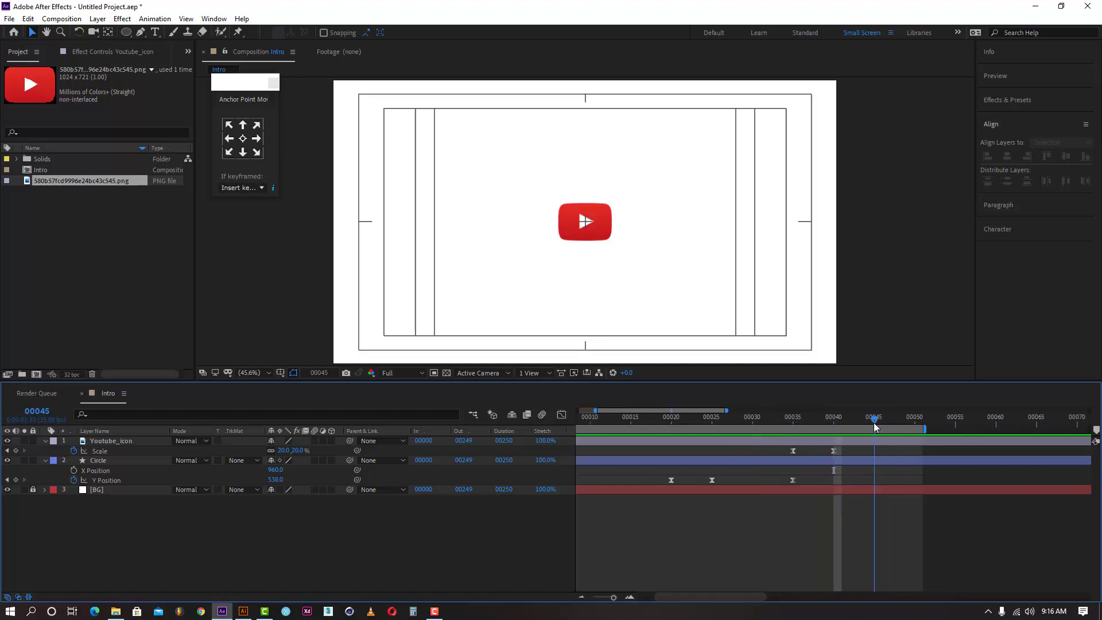
{"action": "left_click_drag", "start_coordinate": [832, 453], "coordinate": [874, 456]}
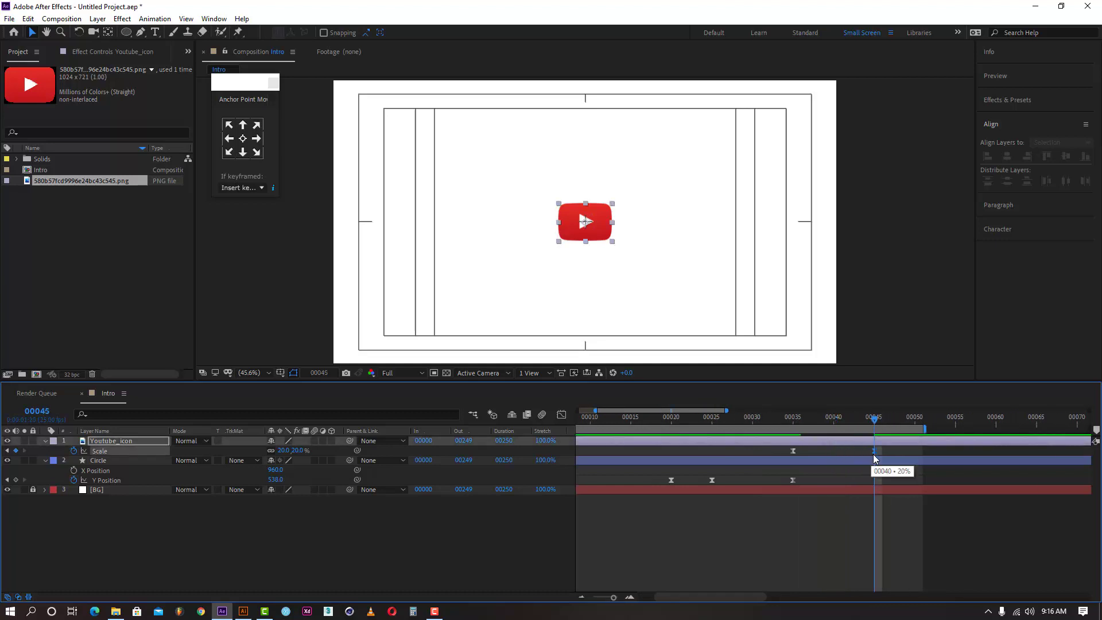
{"action": "left_click", "coordinate": [737, 419]}
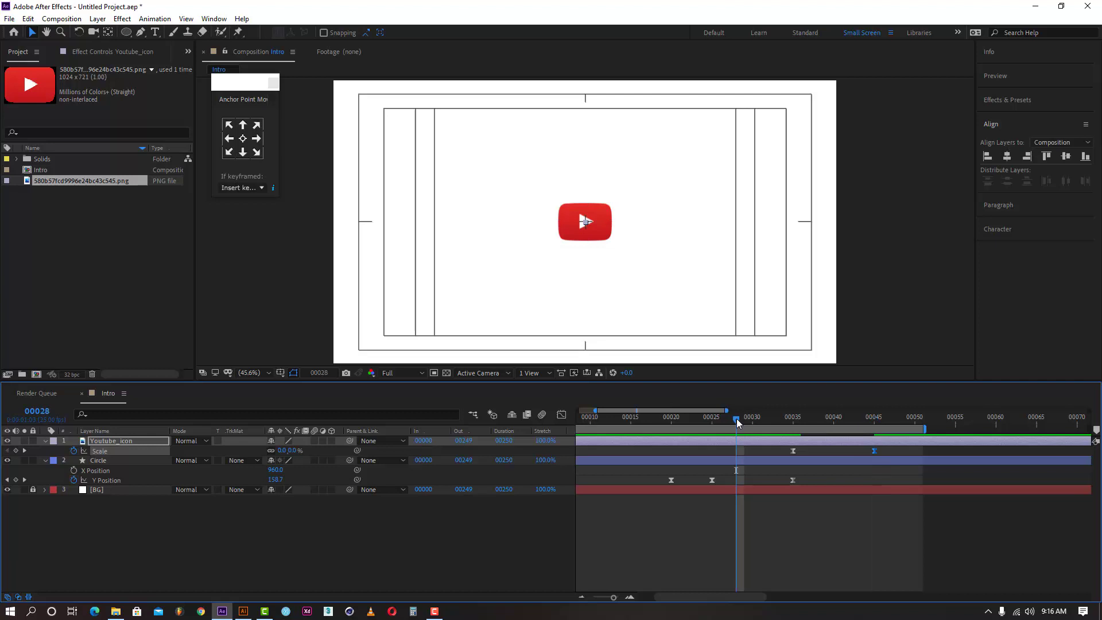
{"action": "key", "text": "space"}
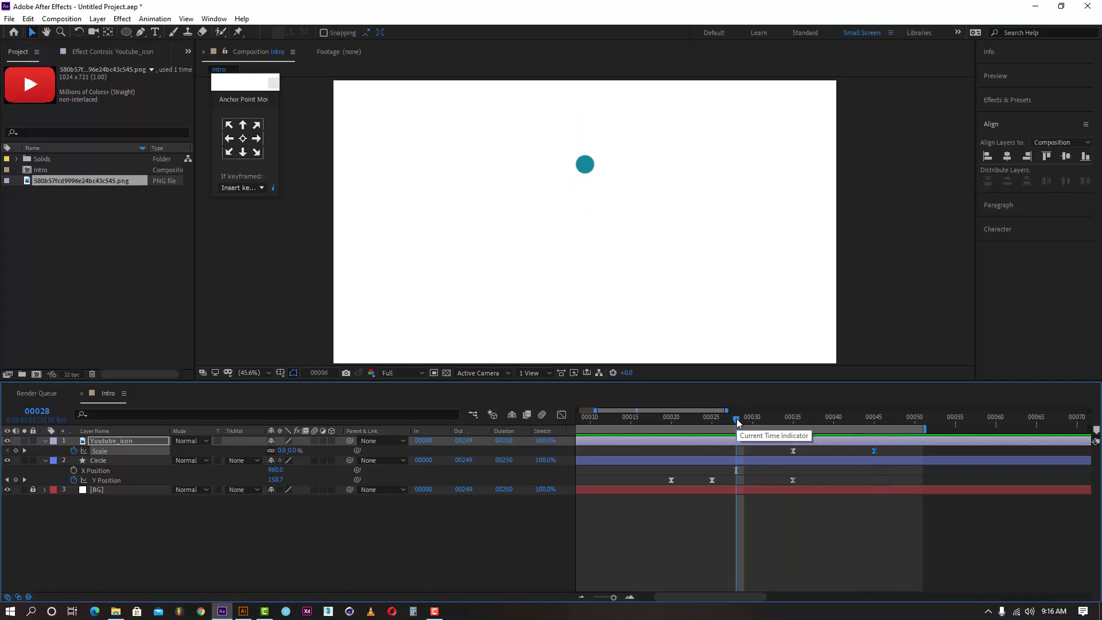
{"action": "left_click", "coordinate": [872, 424]}
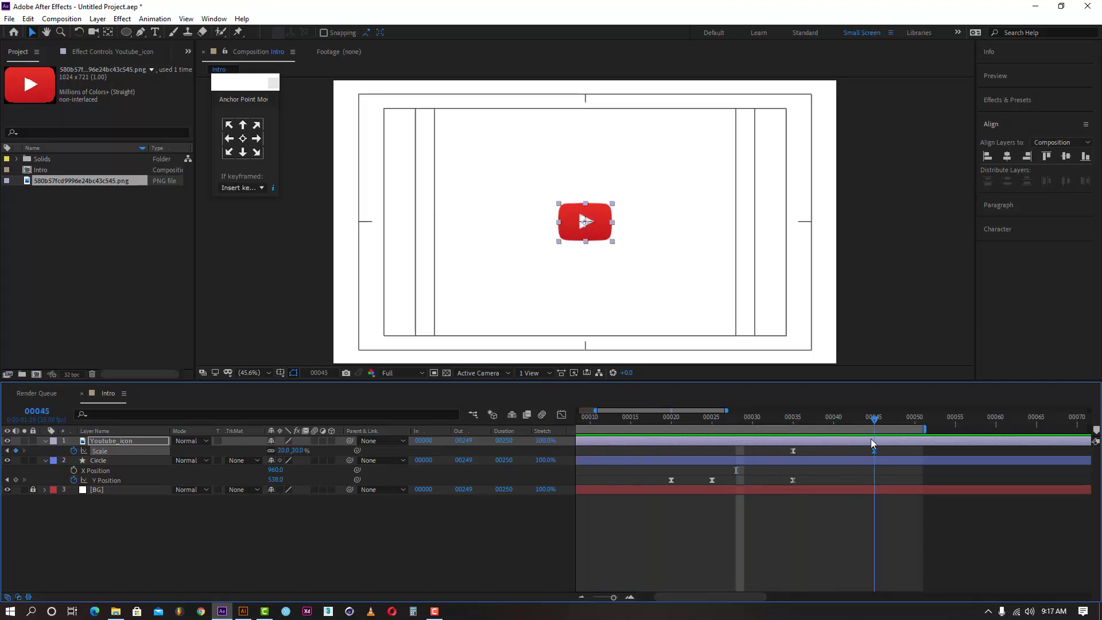
- Pull the Scale curve's handle down in the Graph Editor to reduce the overshoot
{"action": "left_click", "coordinate": [561, 414]}
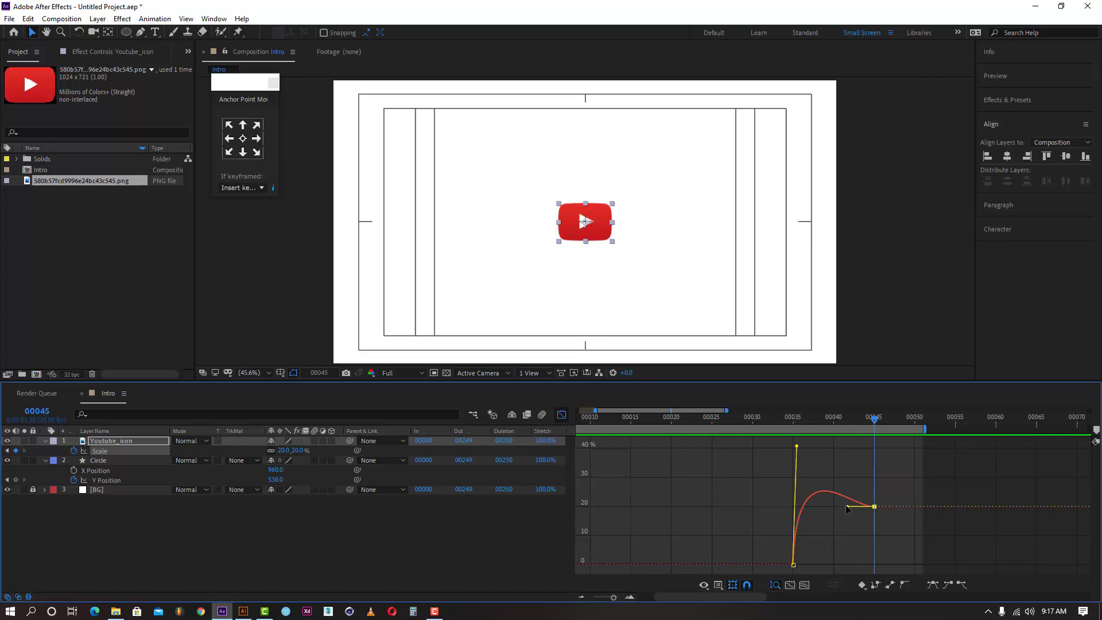
{"action": "left_click_drag", "start_coordinate": [796, 447], "coordinate": [795, 496]}
{"action": "left_click", "coordinate": [563, 415]}
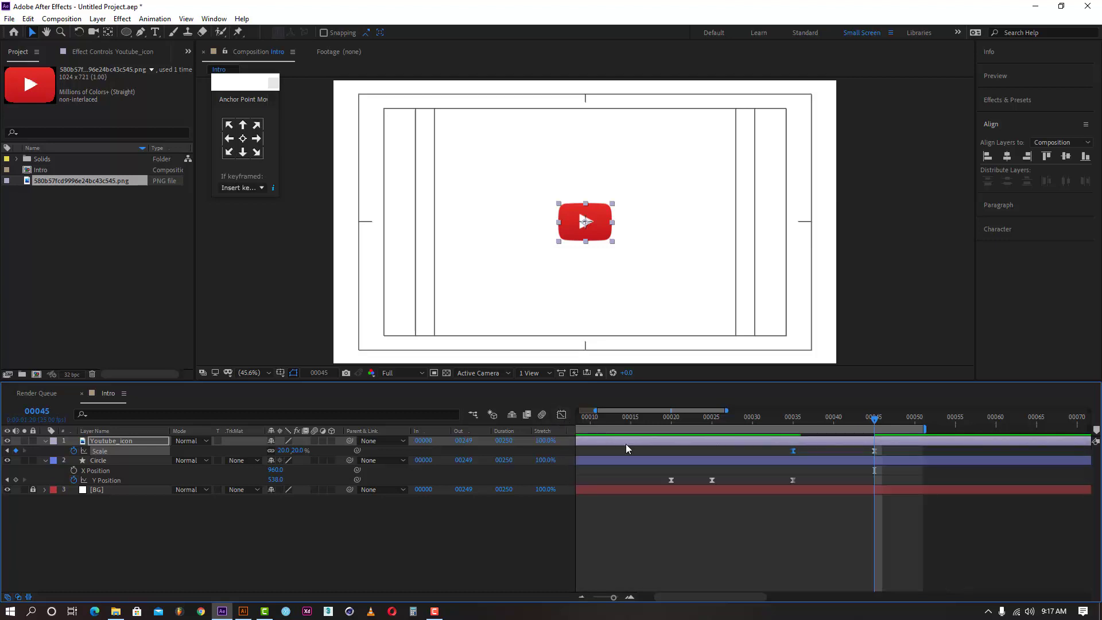
{"action": "left_click", "coordinate": [663, 421]}
{"action": "key", "text": "apostrophe"}
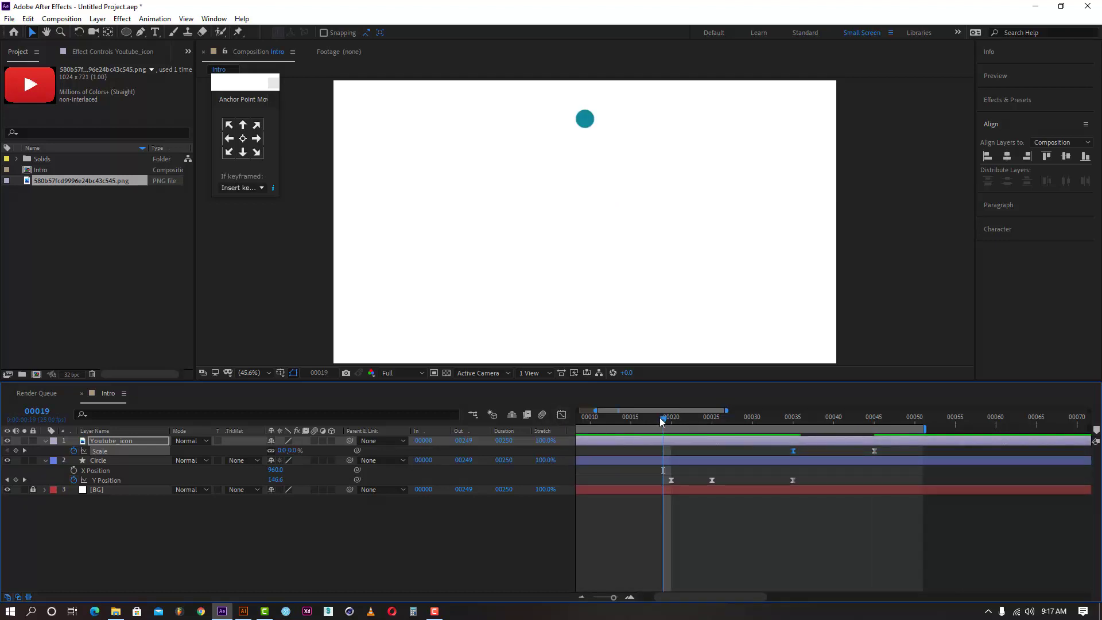
{"action": "key", "text": "space"}
- Flatten the Scale curve further so it eases into 20% without overshooting, and preview it
{"action": "key", "text": "shift+F3"}
{"action": "key", "text": "apostrophe"}
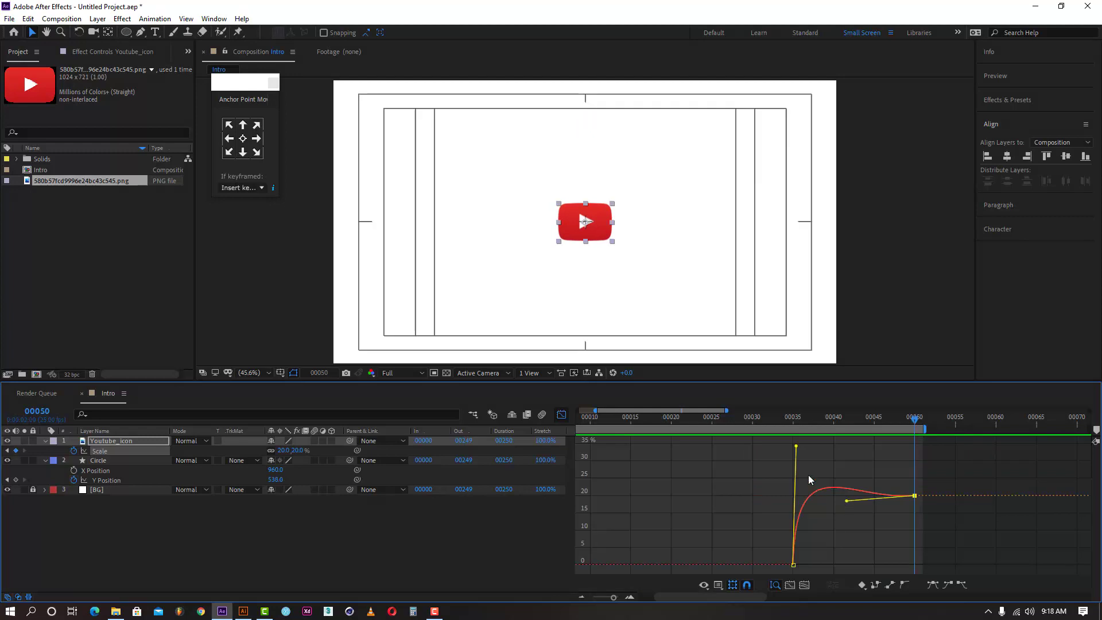
{"action": "left_click_drag", "start_coordinate": [796, 447], "coordinate": [799, 480]}
{"action": "left_click", "coordinate": [790, 420]}
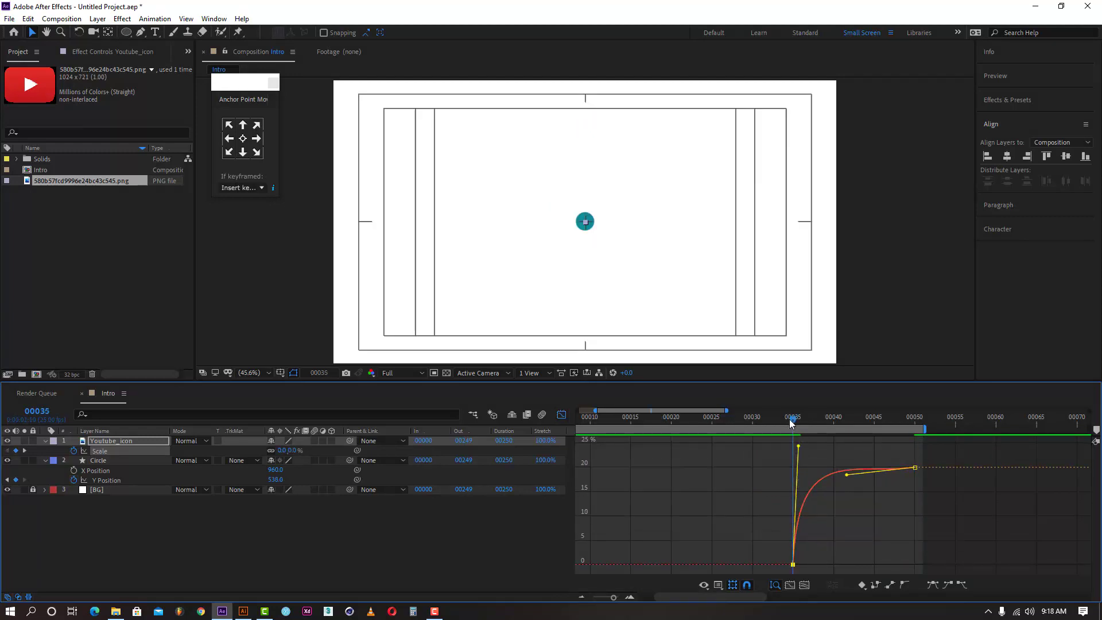
{"action": "key", "text": "apostrophe"}
{"action": "key", "text": "space"}
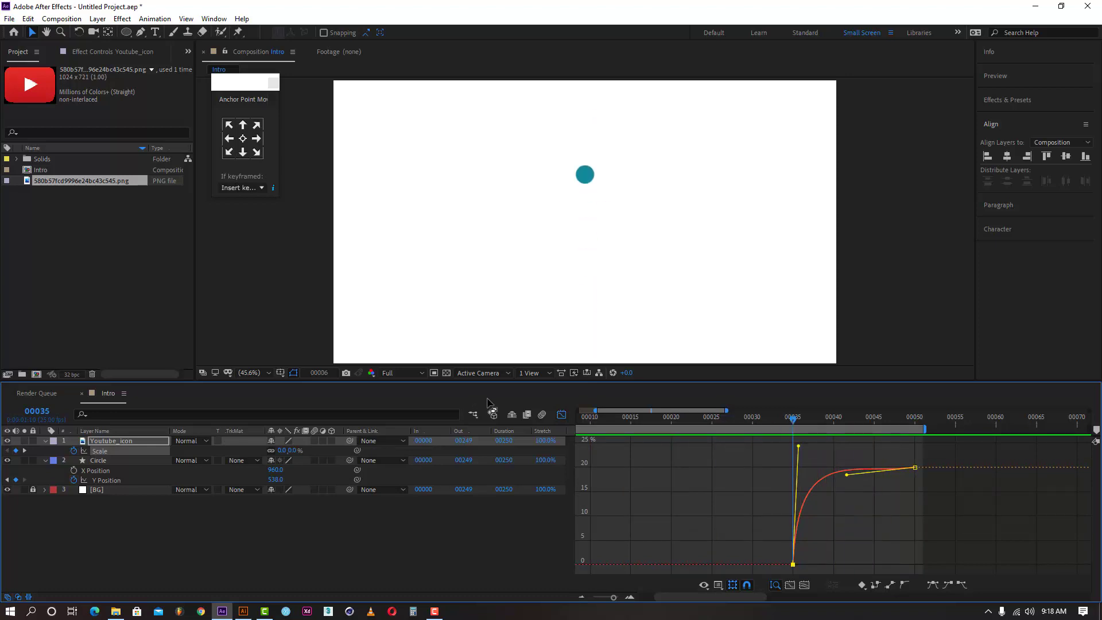
{"action": "left_click", "coordinate": [561, 414]}
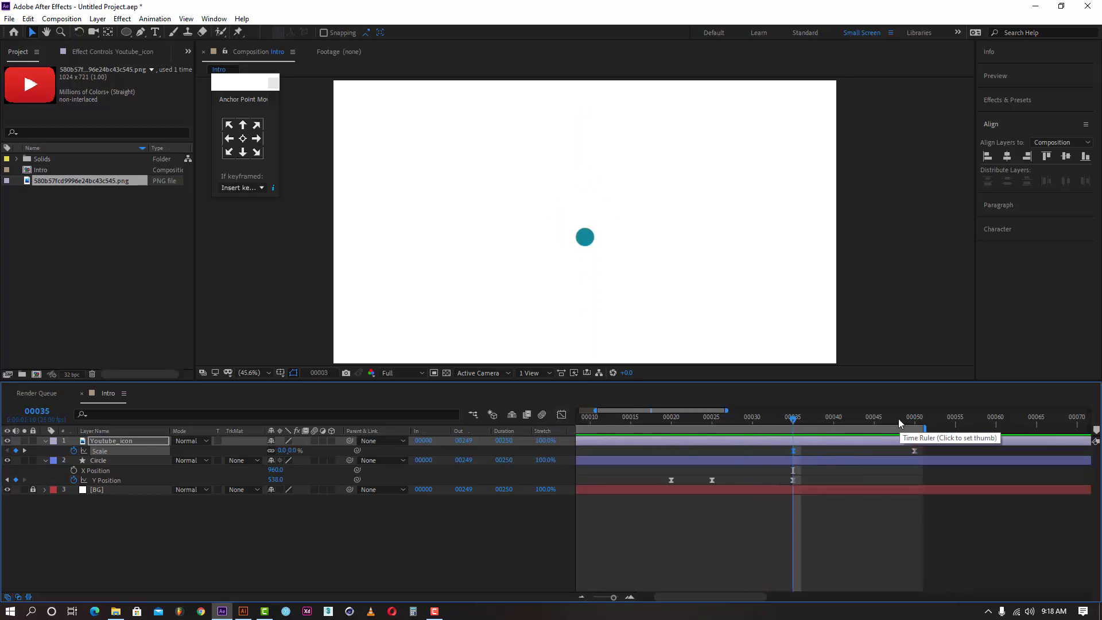
{"action": "left_click", "coordinate": [914, 419]}
{"action": "key", "text": "apostrophe"}
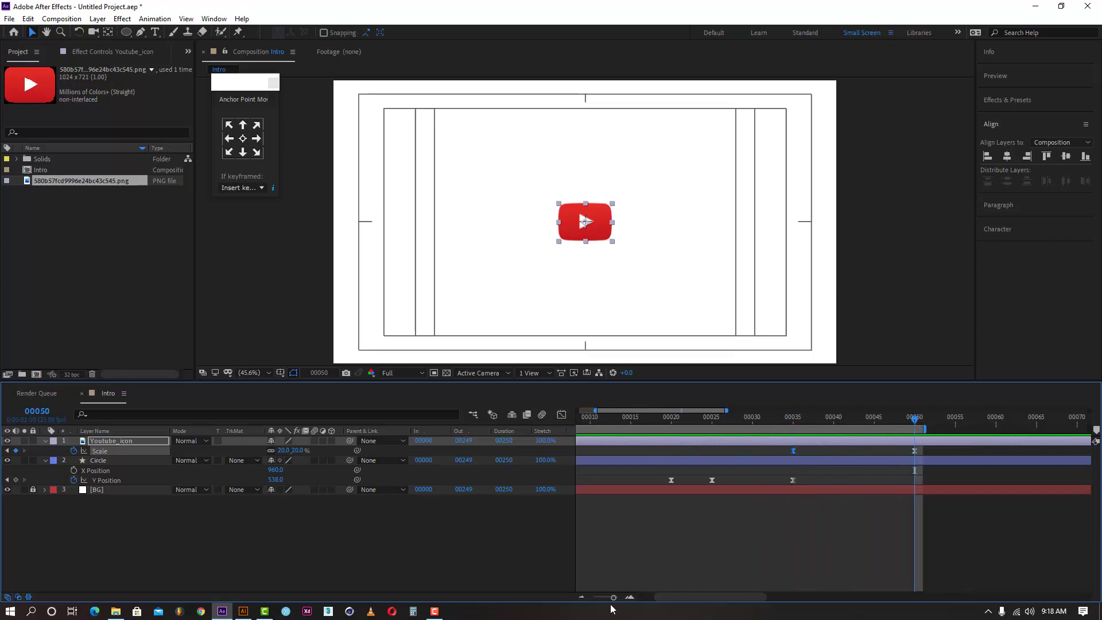
{"action": "left_click_drag", "start_coordinate": [611, 597], "coordinate": [593, 597]}
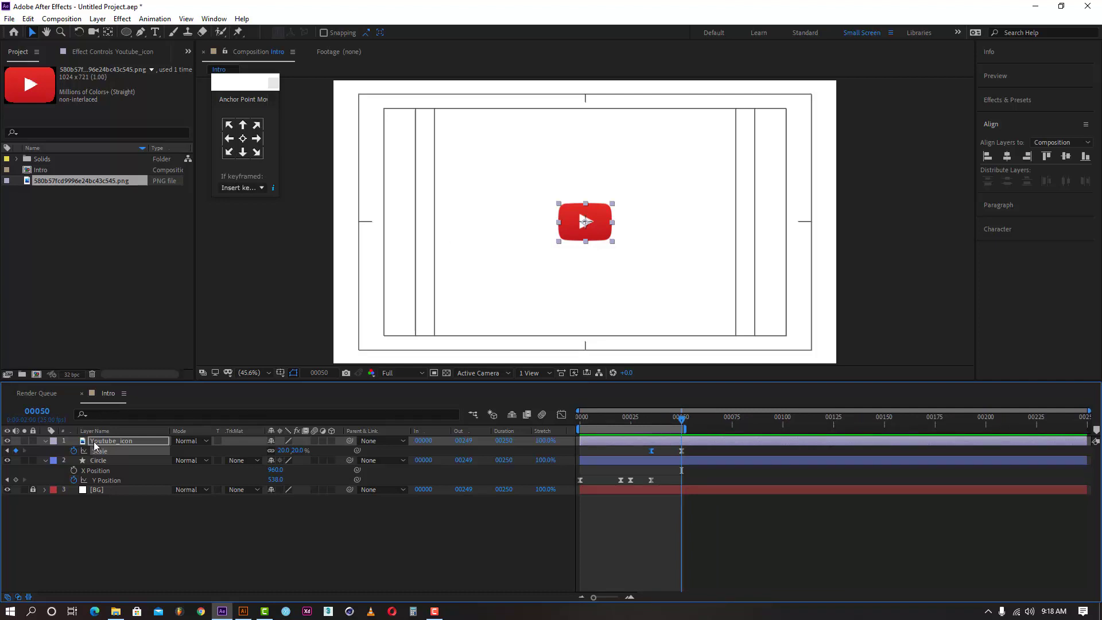
- Collapse Scale and reveal the Youtube_icon's Position property (960, 540)
{"action": "left_click", "coordinate": [44, 441]}
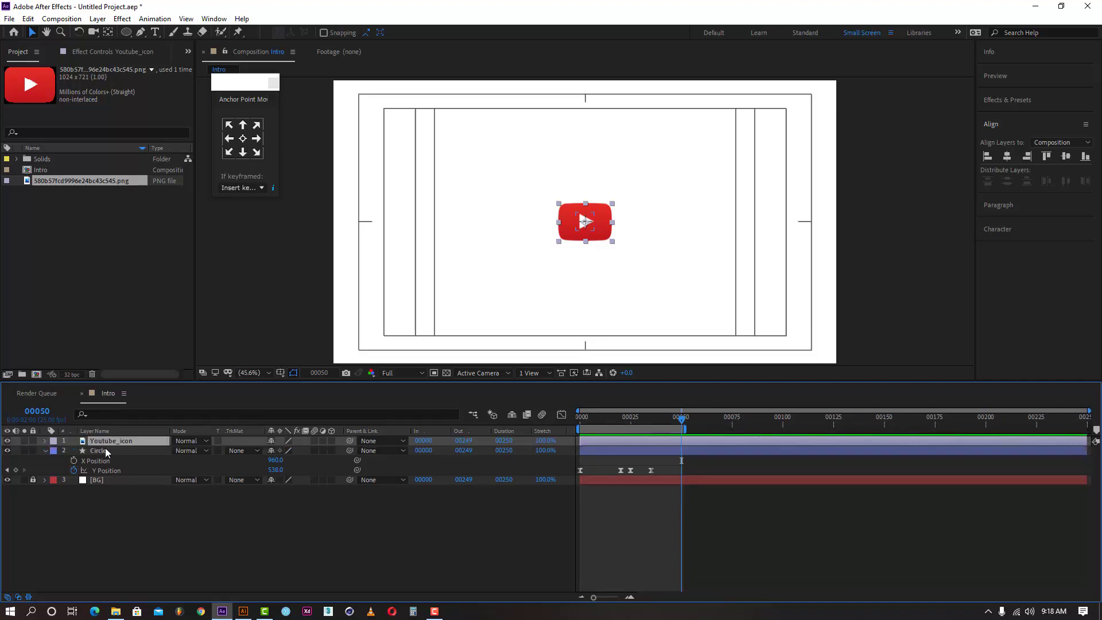
{"action": "key", "text": "p"}
{"action": "right_click", "coordinate": [93, 451]}
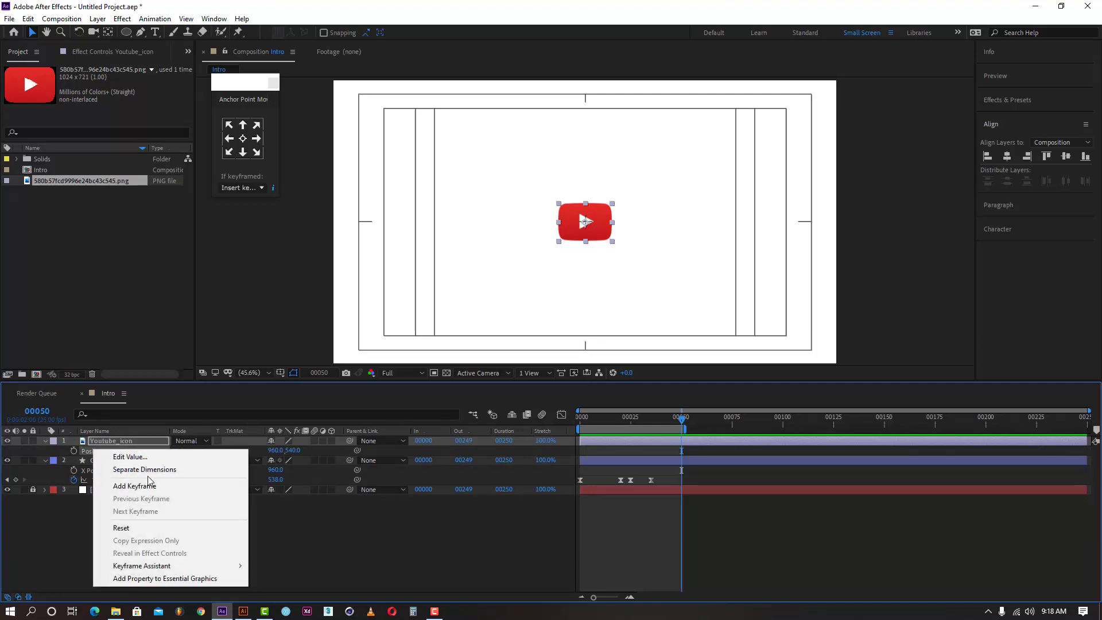
- Separate Position dimensions and key X Position from 960 at frame 50 to 553 at frame 60
{"action": "left_click", "coordinate": [115, 470]}
{"action": "left_click", "coordinate": [688, 546]}
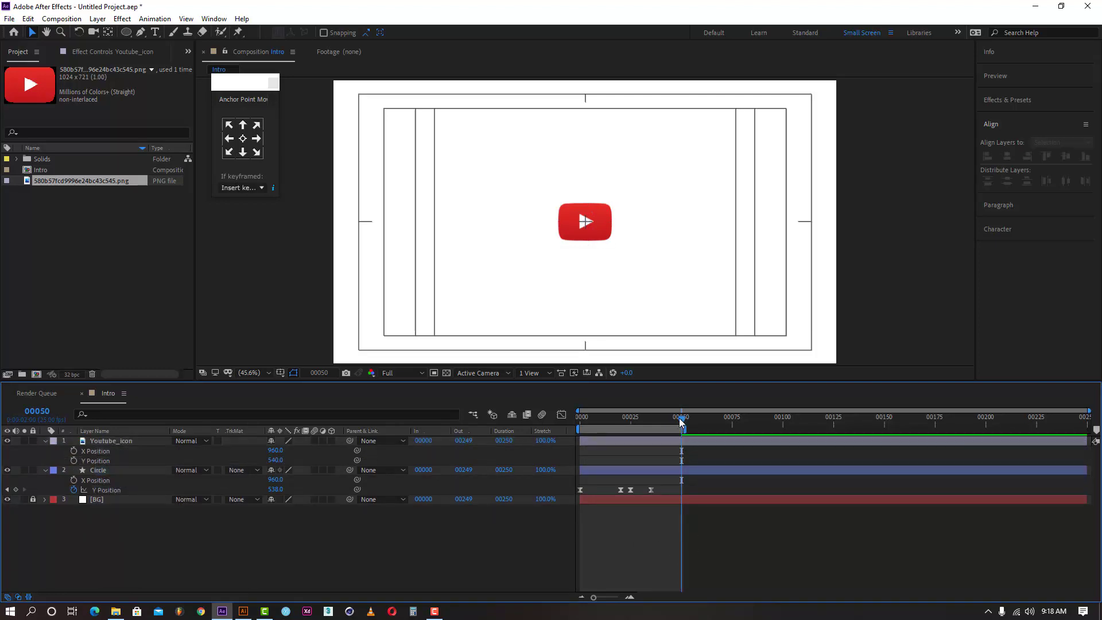
{"action": "left_click_drag", "start_coordinate": [593, 597], "coordinate": [608, 601]}
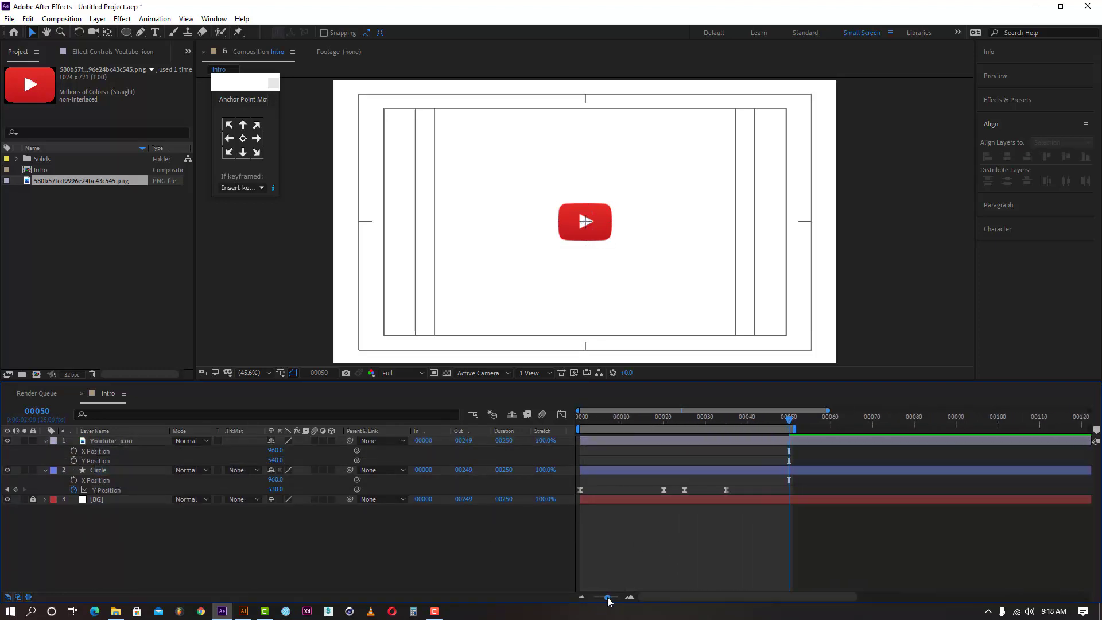
{"action": "left_click", "coordinate": [79, 453]}
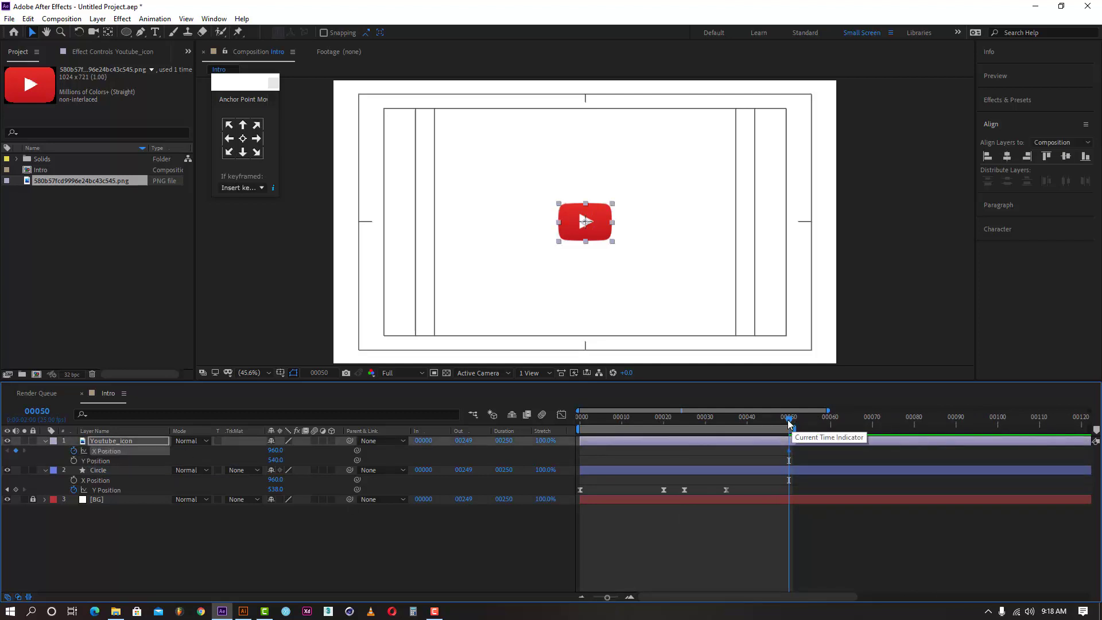
{"action": "left_click_drag", "start_coordinate": [789, 420], "coordinate": [830, 421]}
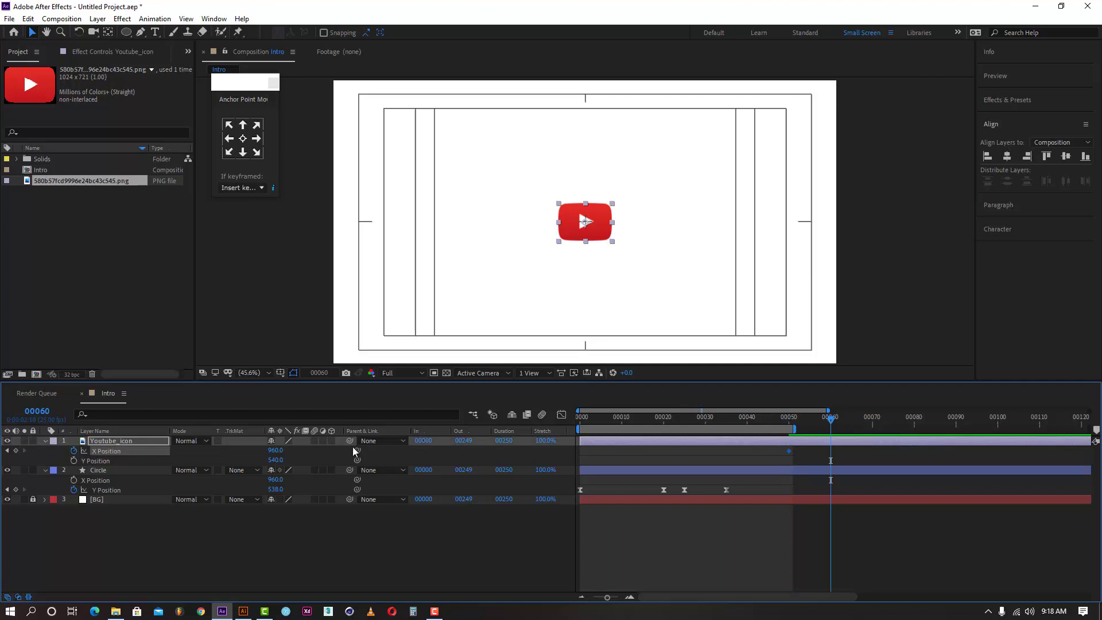
{"action": "left_click_drag", "start_coordinate": [276, 450], "coordinate": [76, 488]}
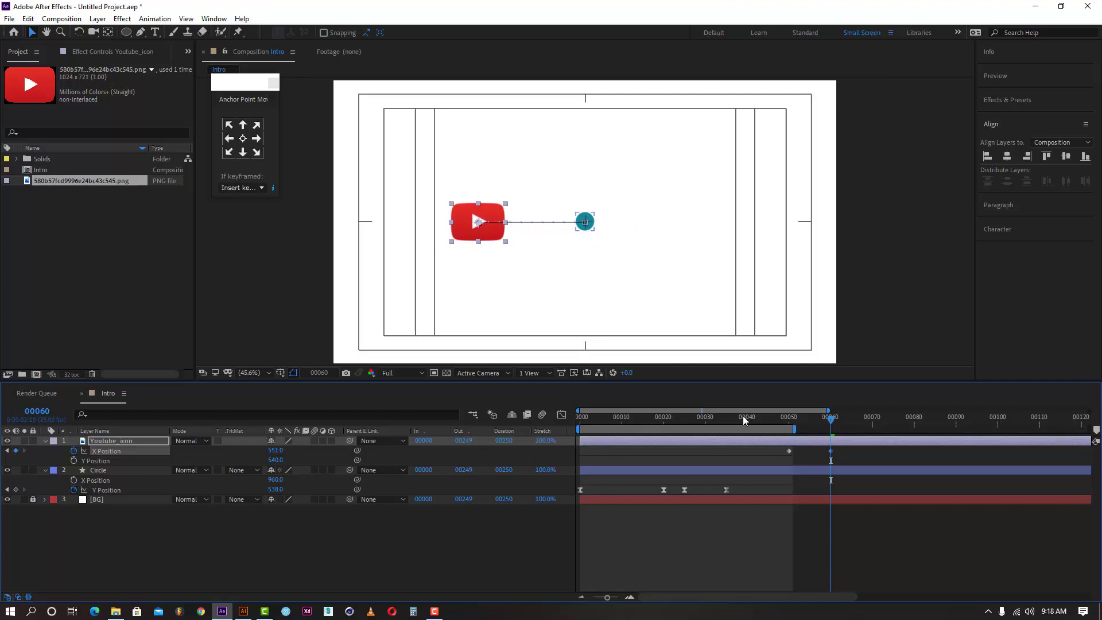
- Apply Easy Ease to both X Position keyframes
{"action": "left_click_drag", "start_coordinate": [841, 447], "coordinate": [780, 461]}
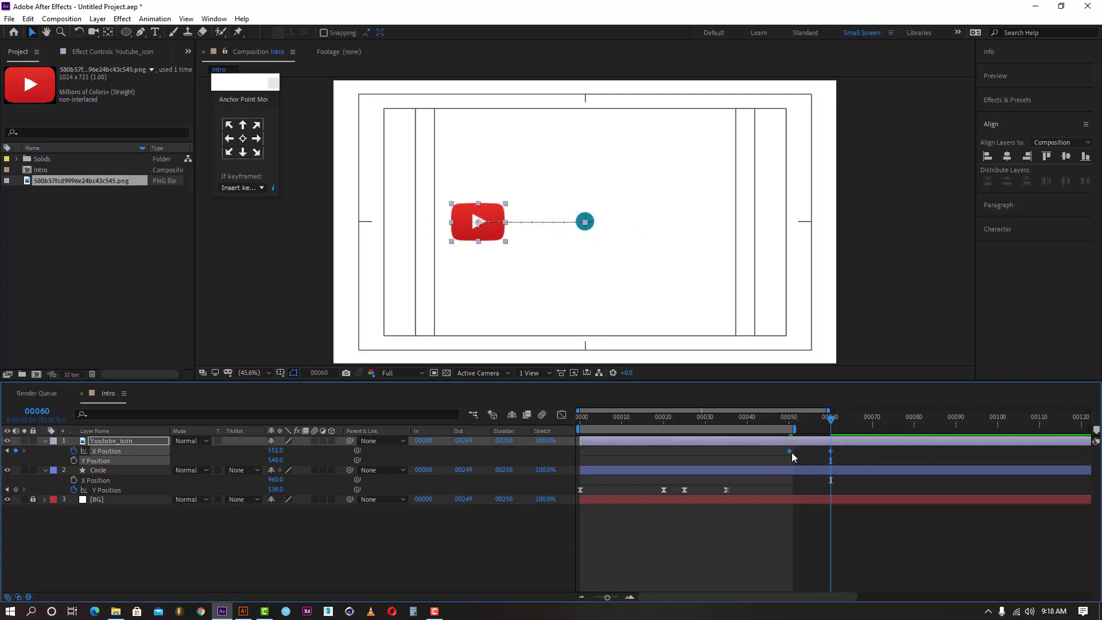
{"action": "right_click", "coordinate": [791, 453]}
{"action": "mouse_move", "coordinate": [851, 460]}
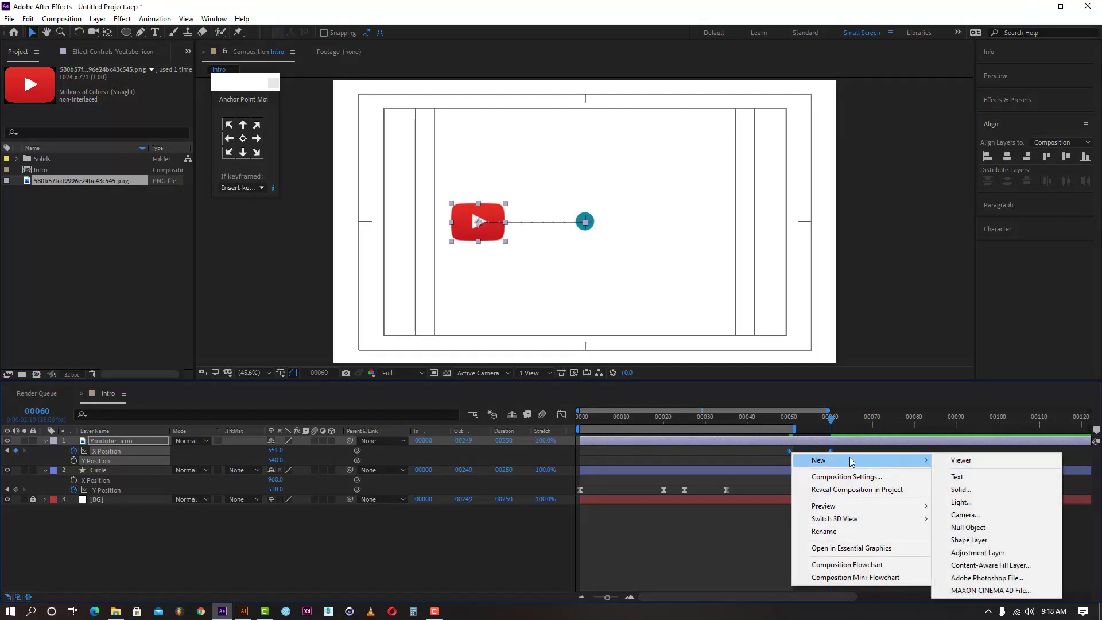
{"action": "right_click", "coordinate": [787, 451]}
{"action": "mouse_move", "coordinate": [860, 591]}
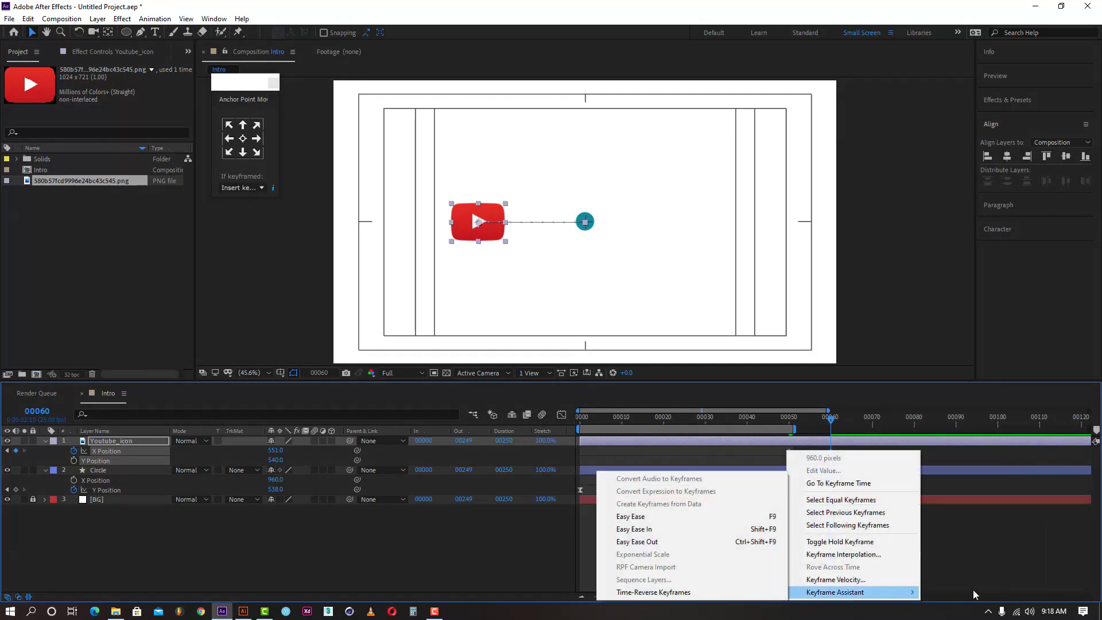
{"action": "left_click", "coordinate": [659, 529]}
- Extend the work area to about frame 84 and preview the icon sliding left
{"action": "left_click", "coordinate": [777, 417]}
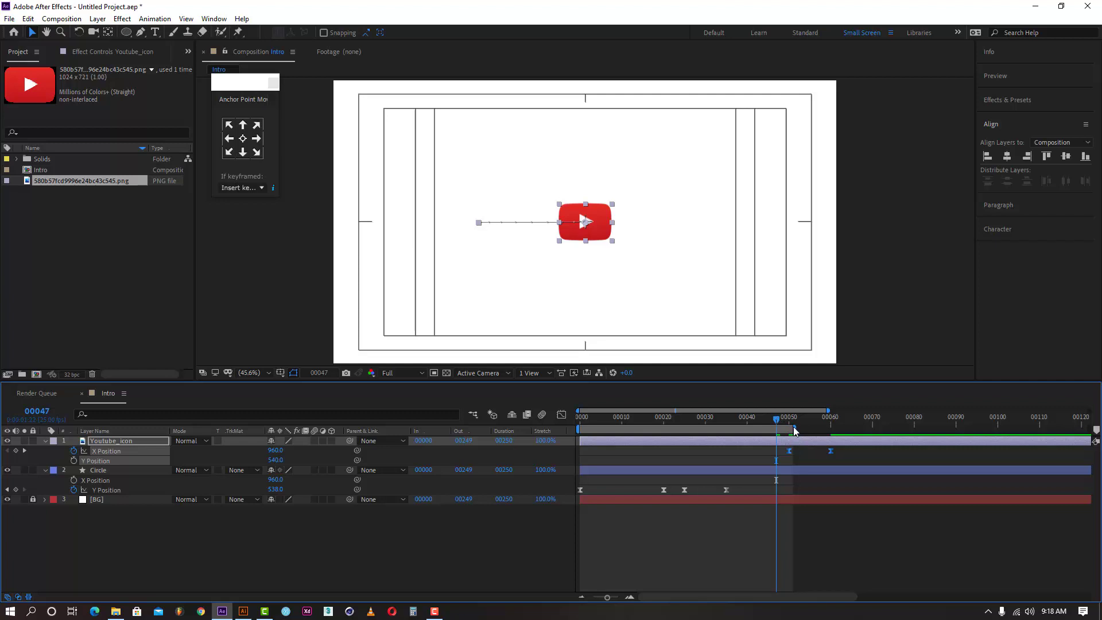
{"action": "left_click_drag", "start_coordinate": [794, 429], "coordinate": [932, 429]}
{"action": "key", "text": "space"}
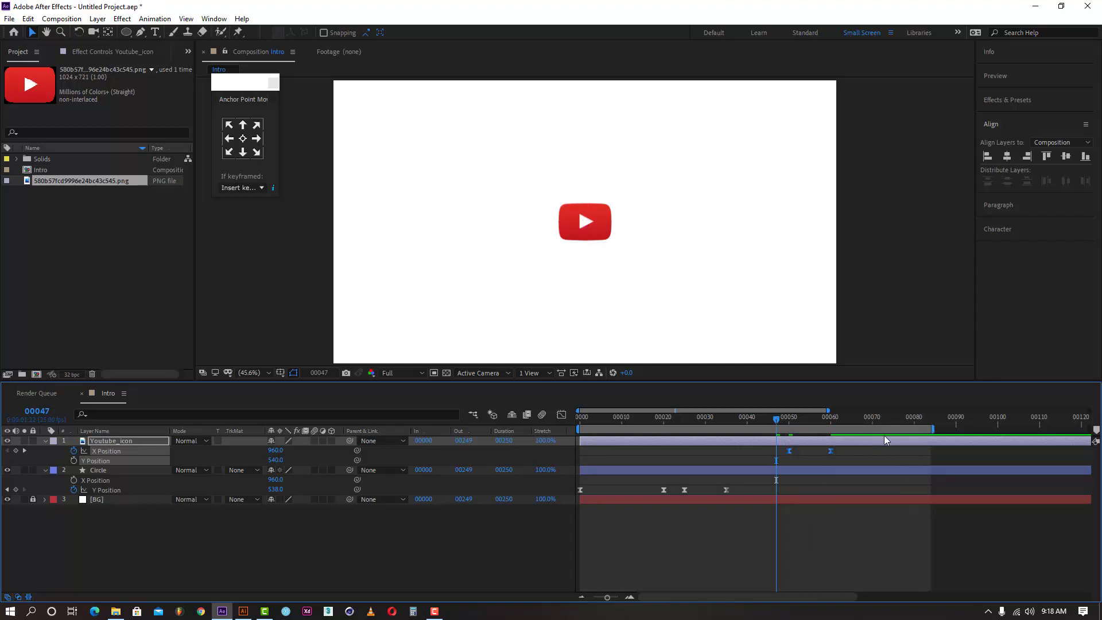
{"action": "left_click", "coordinate": [828, 421]}
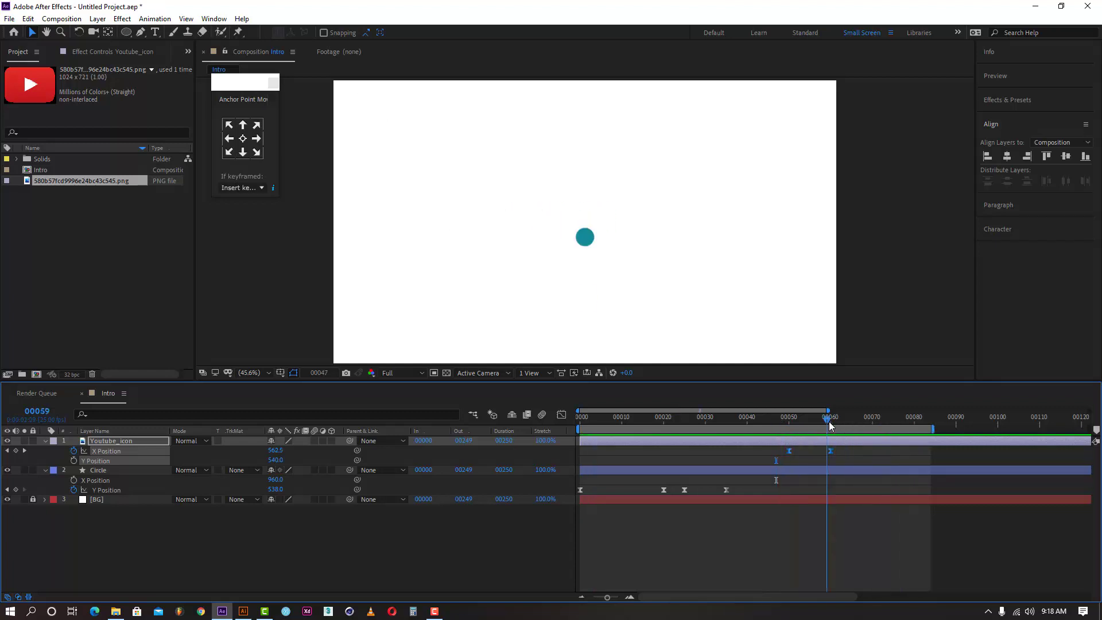
{"action": "left_click", "coordinate": [830, 421]}
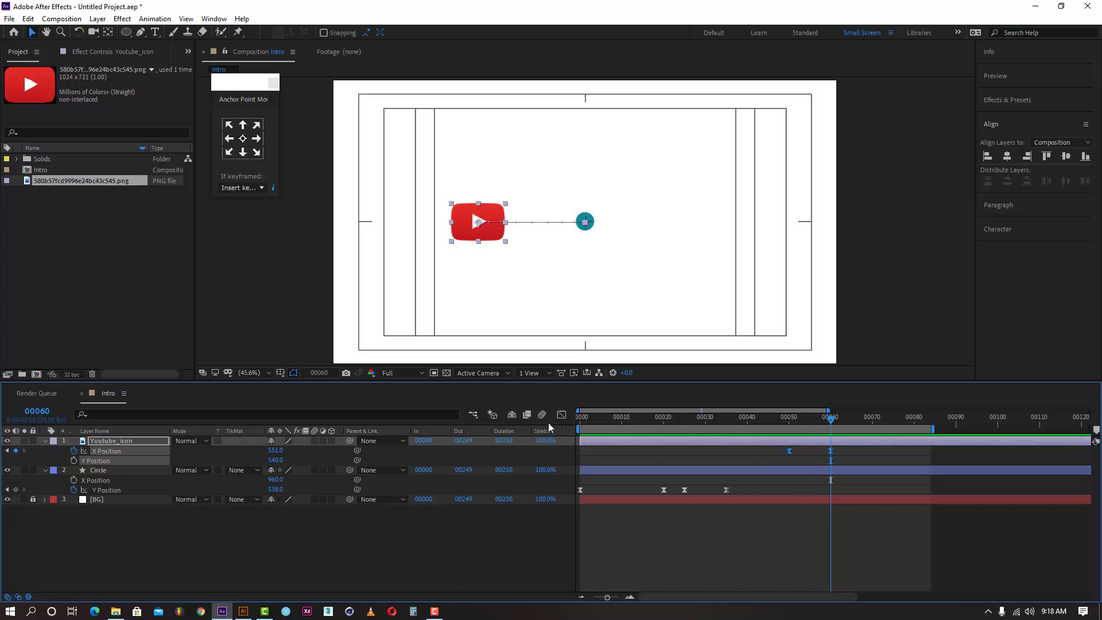
- Steepen the first X Position keyframe's ease in the Graph Editor for a sharp start
{"action": "left_click", "coordinate": [561, 414]}
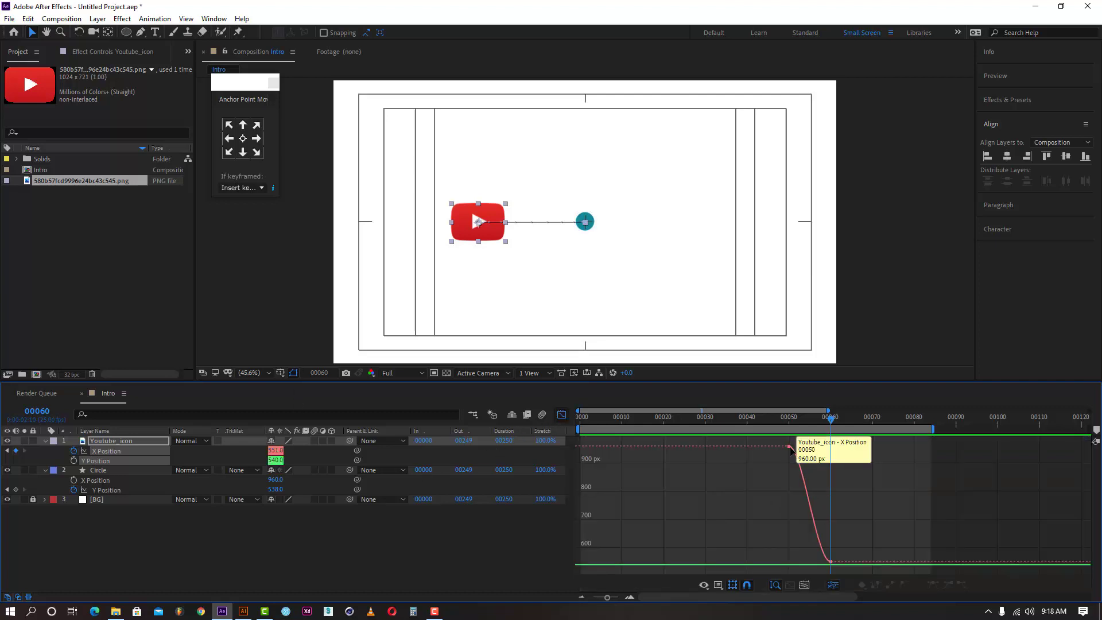
{"action": "left_click", "coordinate": [792, 457]}
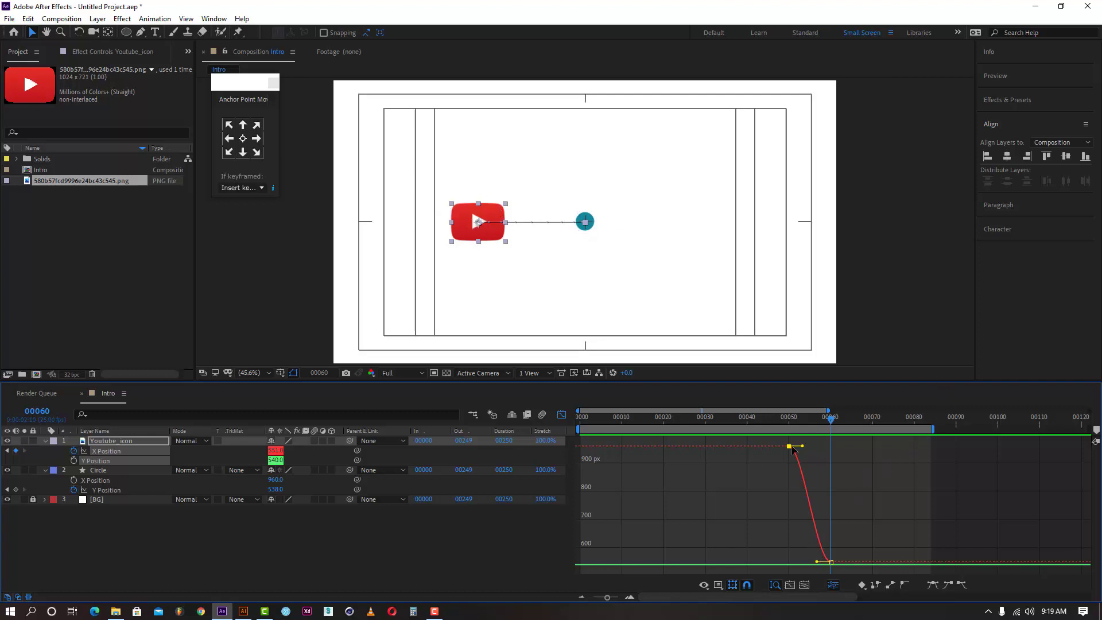
{"action": "left_click_drag", "start_coordinate": [803, 446], "coordinate": [791, 530]}
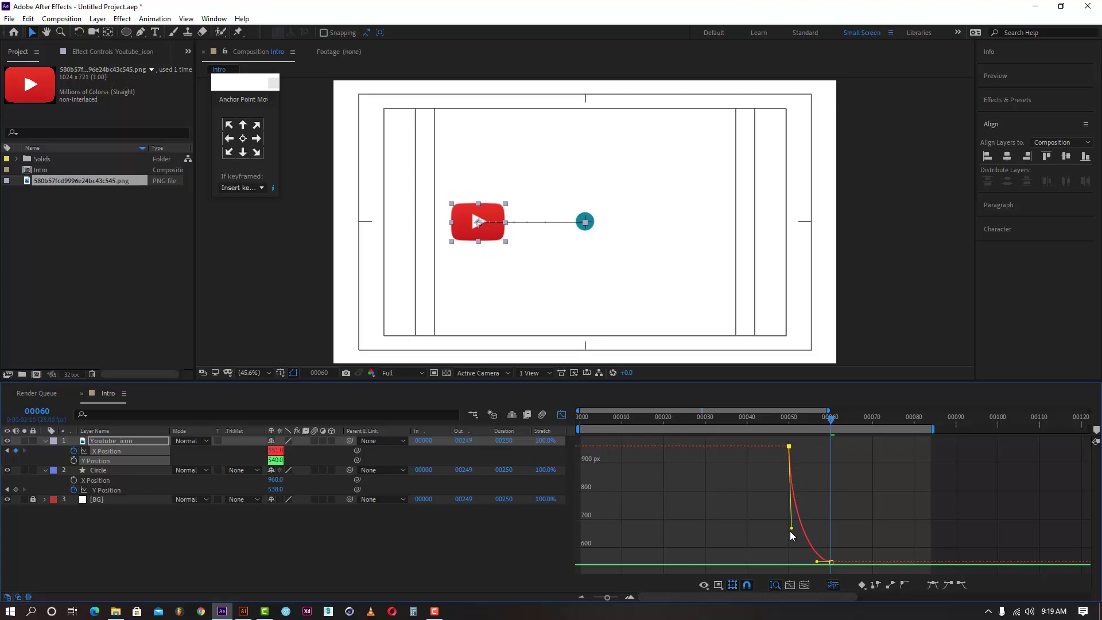
{"action": "left_click", "coordinate": [772, 424]}
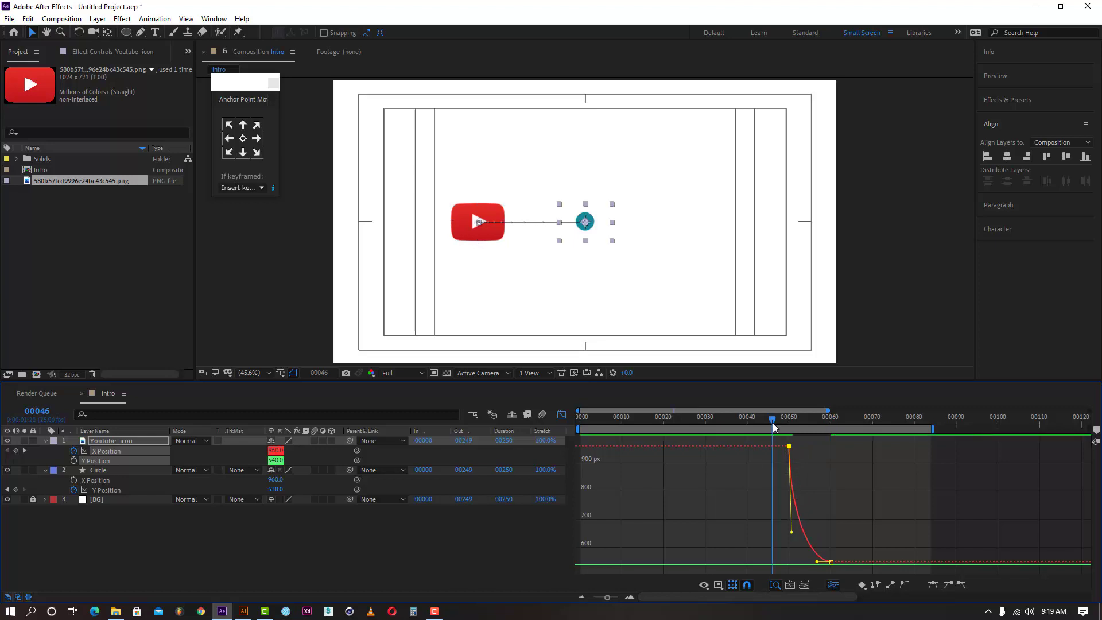
{"action": "key", "text": "space"}
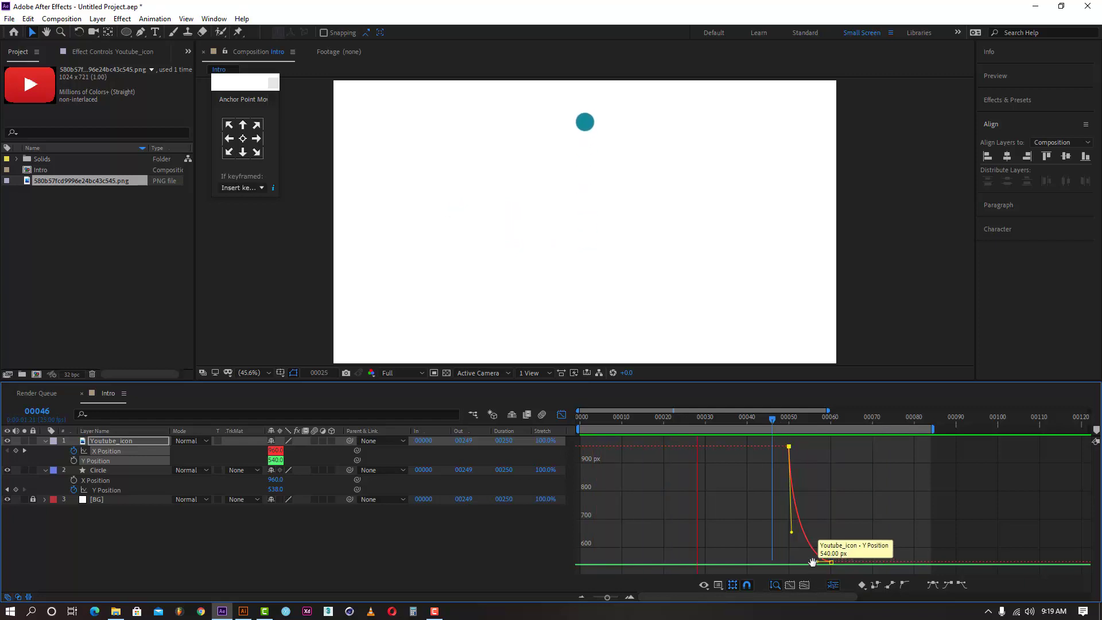
{"action": "key", "text": "space"}
- Lengthen the ease into the final 553 X Position keyframe and preview the reshaped slide
{"action": "left_click_drag", "start_coordinate": [815, 564], "coordinate": [796, 562]}
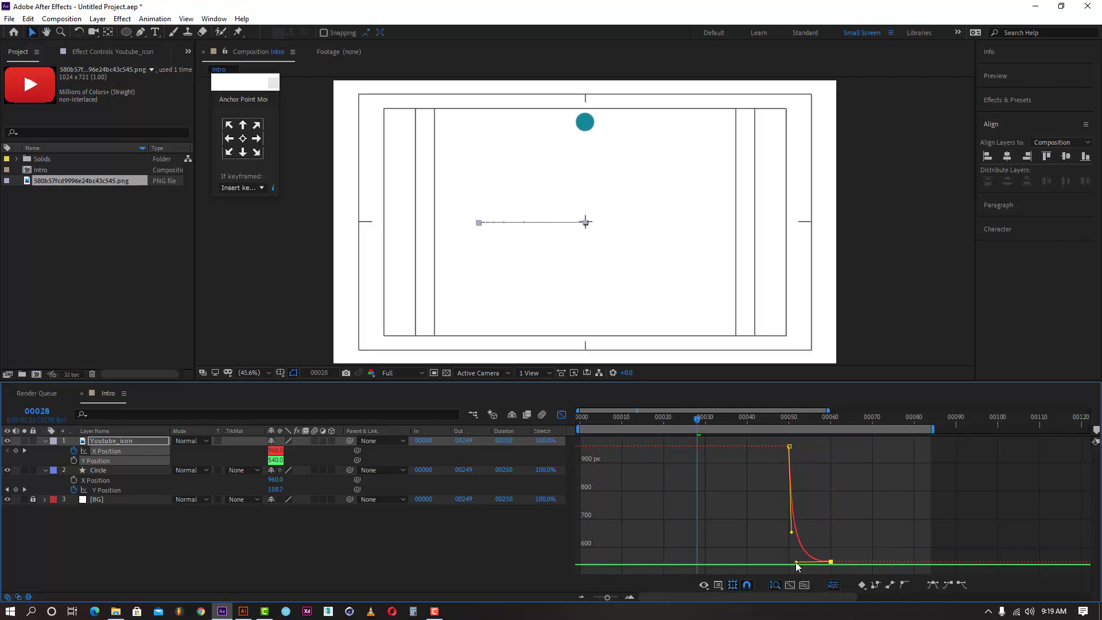
{"action": "key", "text": "space"}
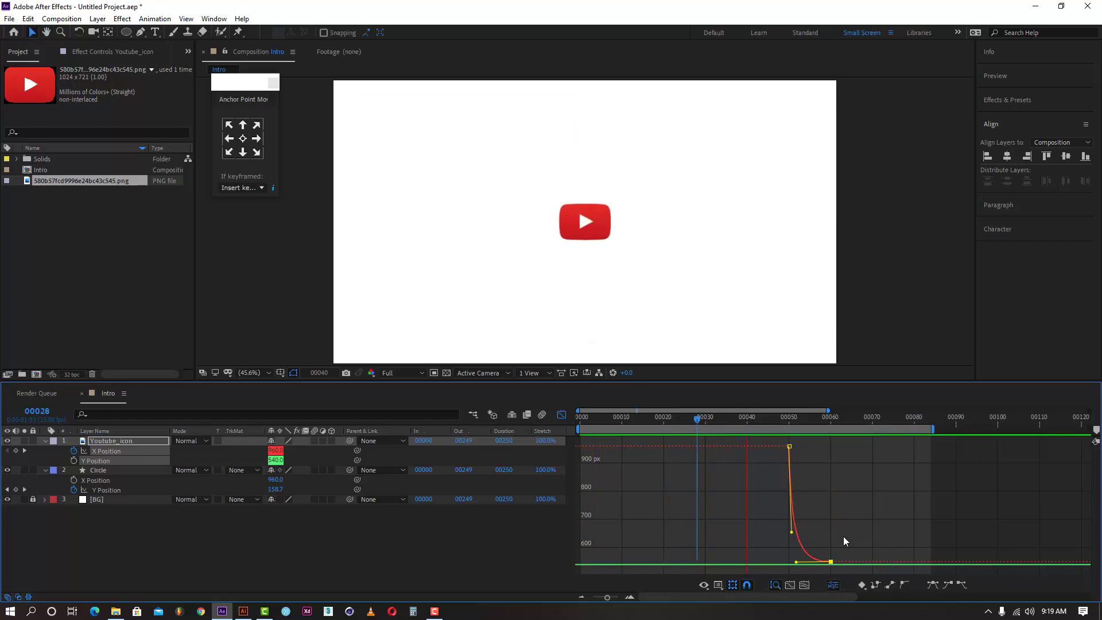
{"action": "key", "text": "space"}
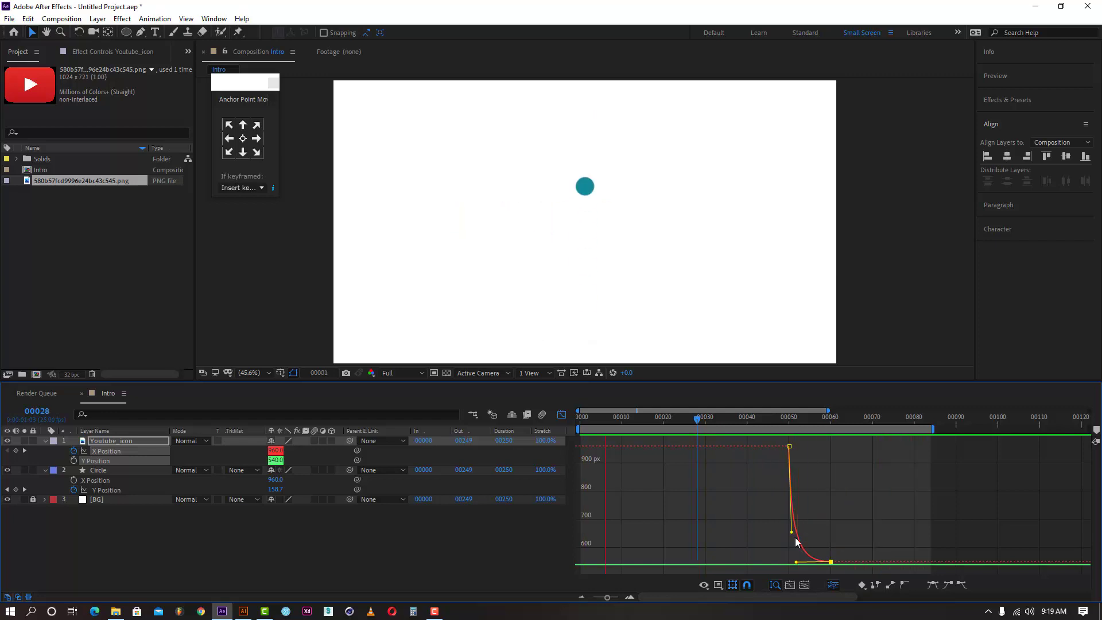
{"action": "key", "text": "ctrl+z"}
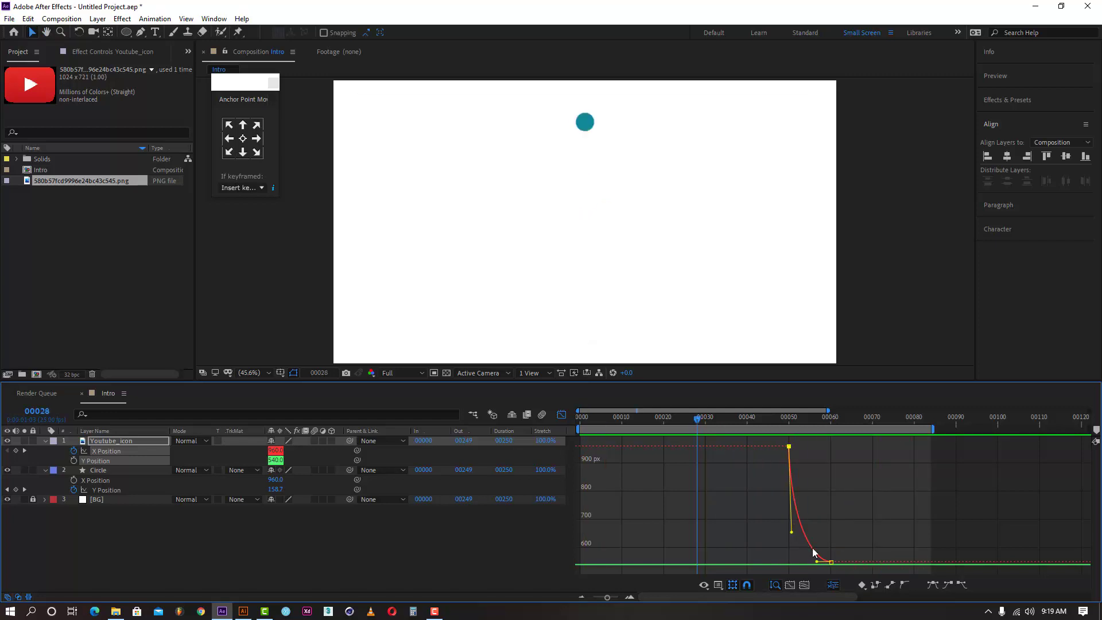
{"action": "key", "text": "space"}
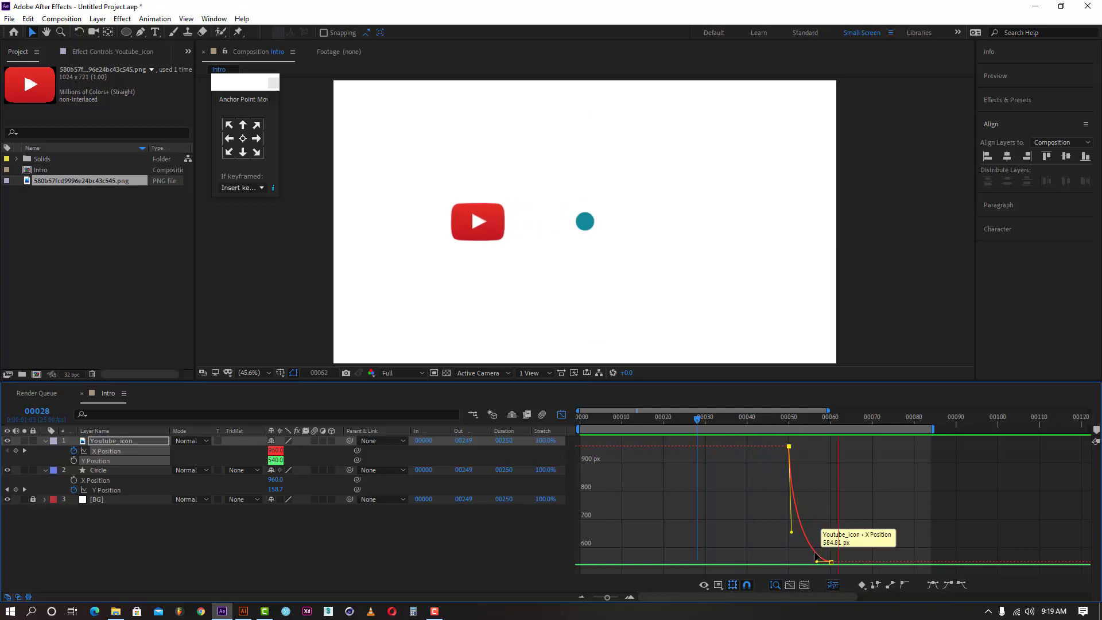
{"action": "key", "text": "shift+F3"}
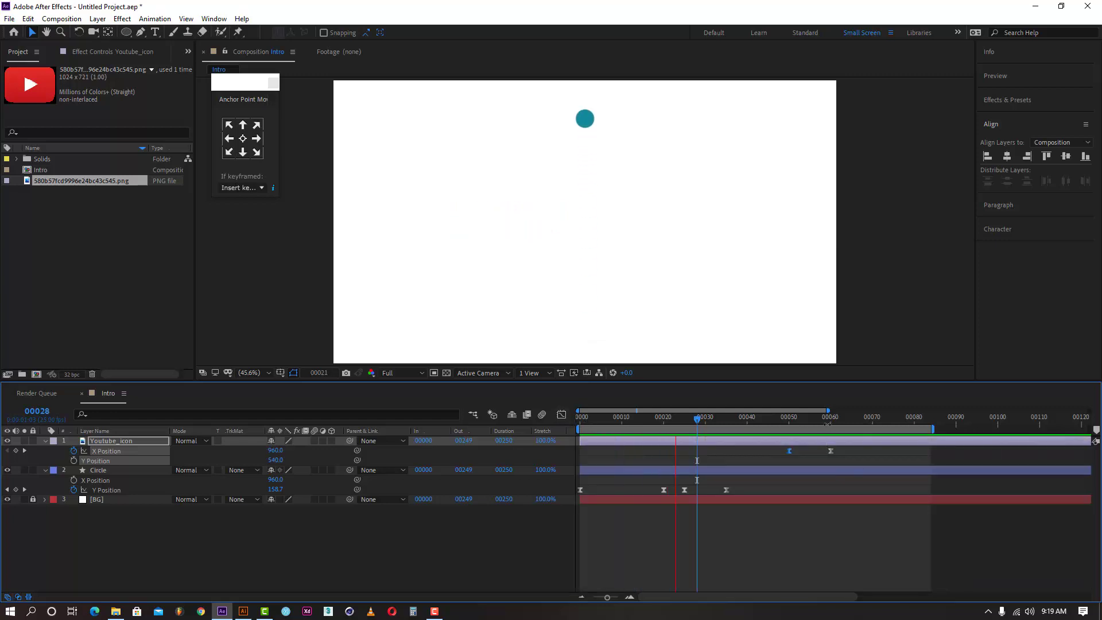
{"action": "left_click_drag", "start_coordinate": [830, 422], "coordinate": [871, 428]}
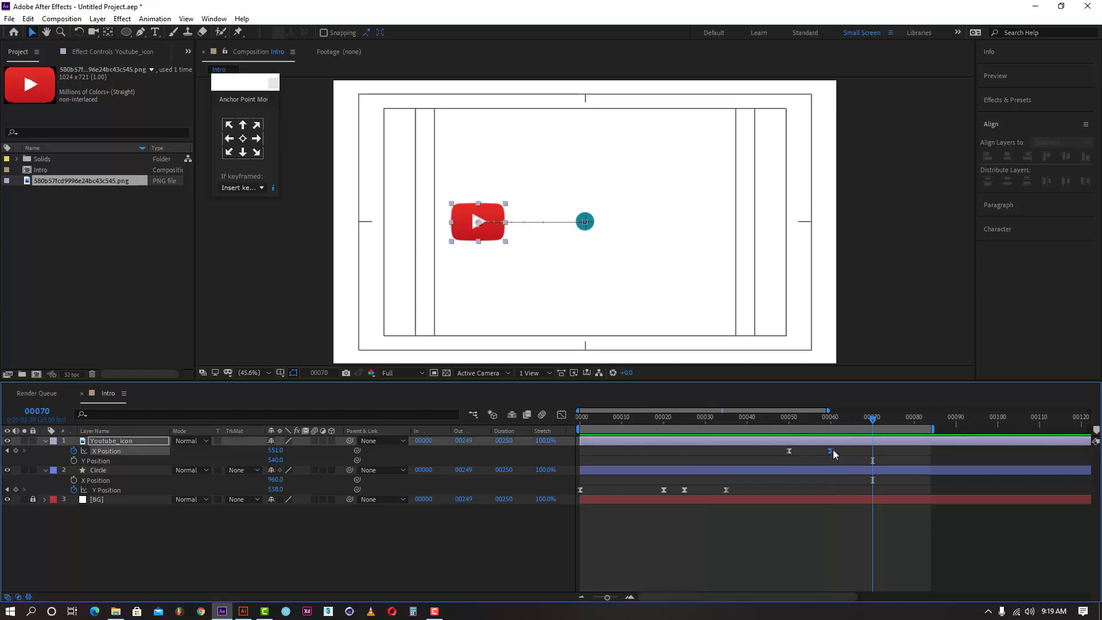
- Move the last X Position keyframe to frame 70 and preview the longer slide
{"action": "left_click_drag", "start_coordinate": [832, 450], "coordinate": [872, 459]}
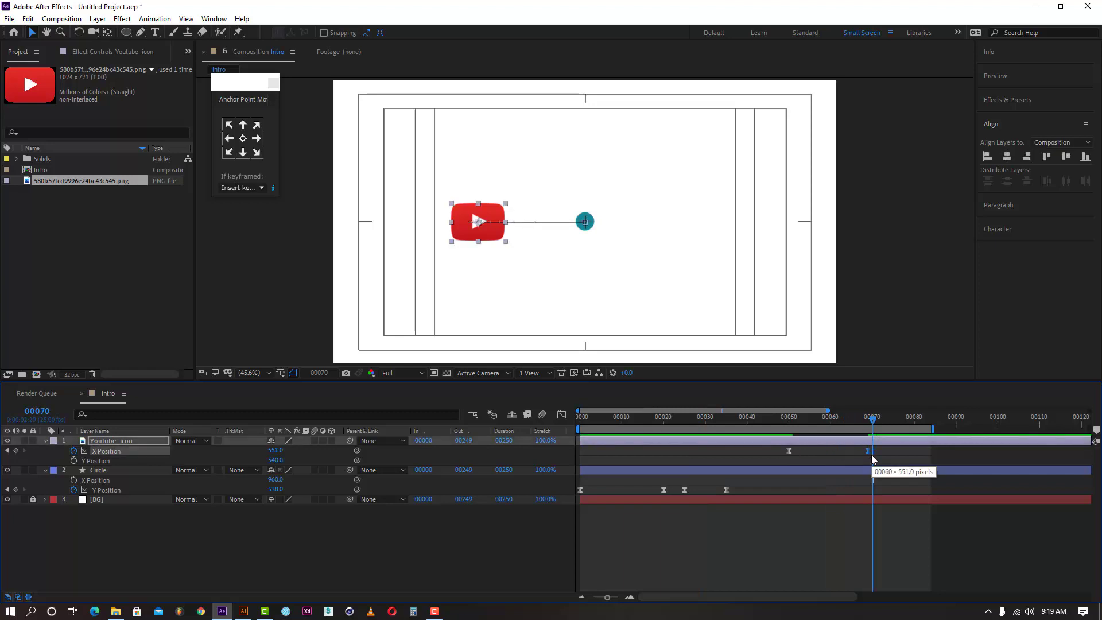
{"action": "left_click", "coordinate": [777, 418]}
{"action": "key", "text": "space"}
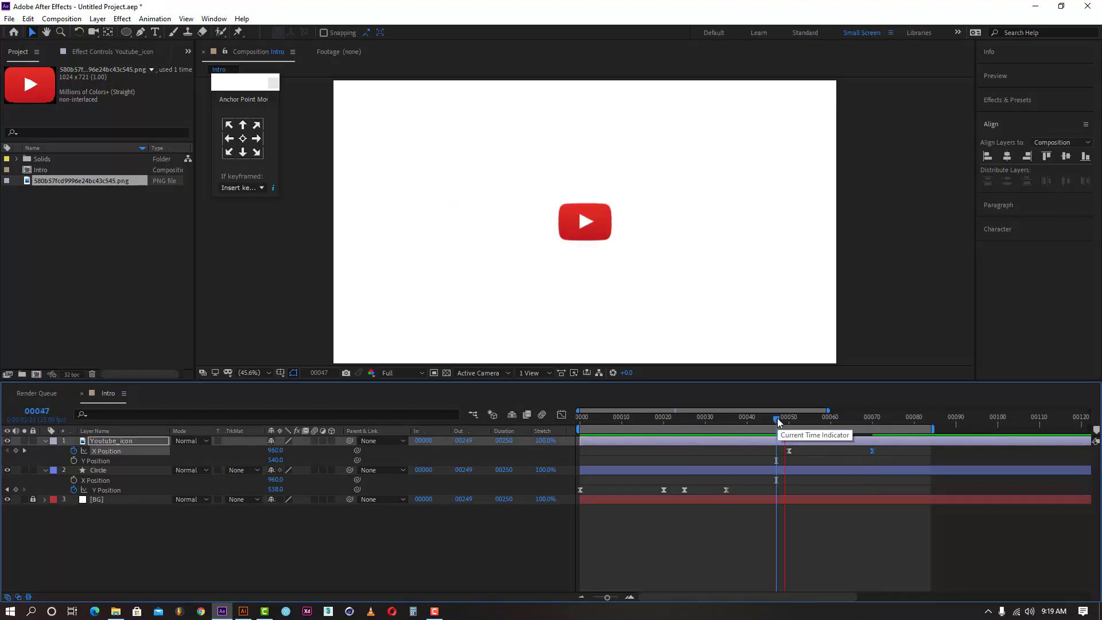
{"action": "key", "text": "space"}
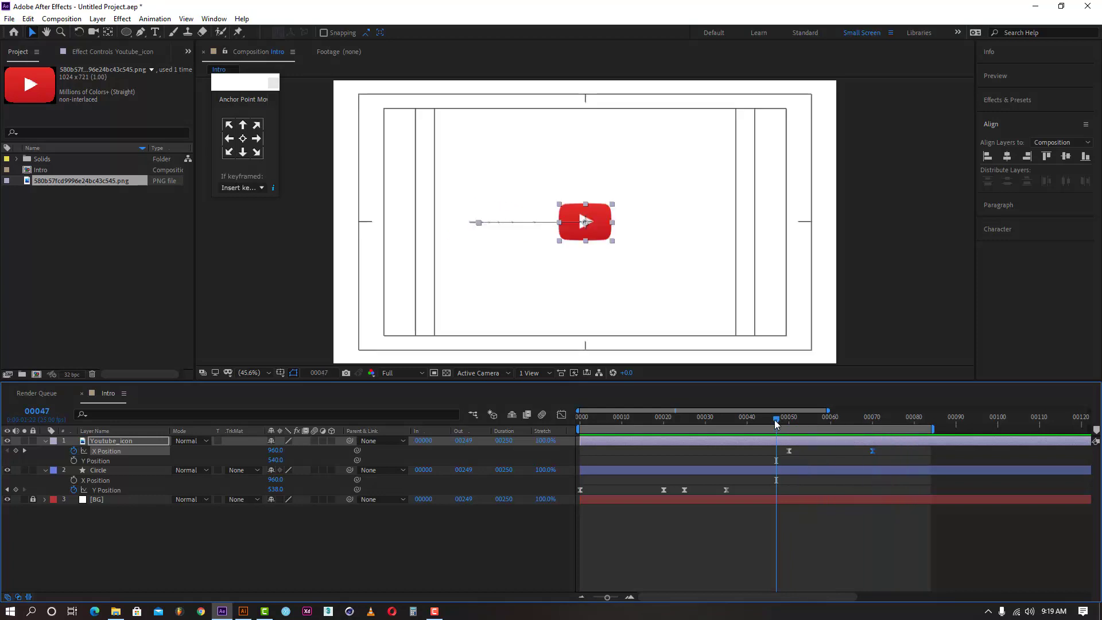
- Adjust the X Position handles, shortening the first keyframe's ease, and preview
{"action": "left_click", "coordinate": [562, 415]}
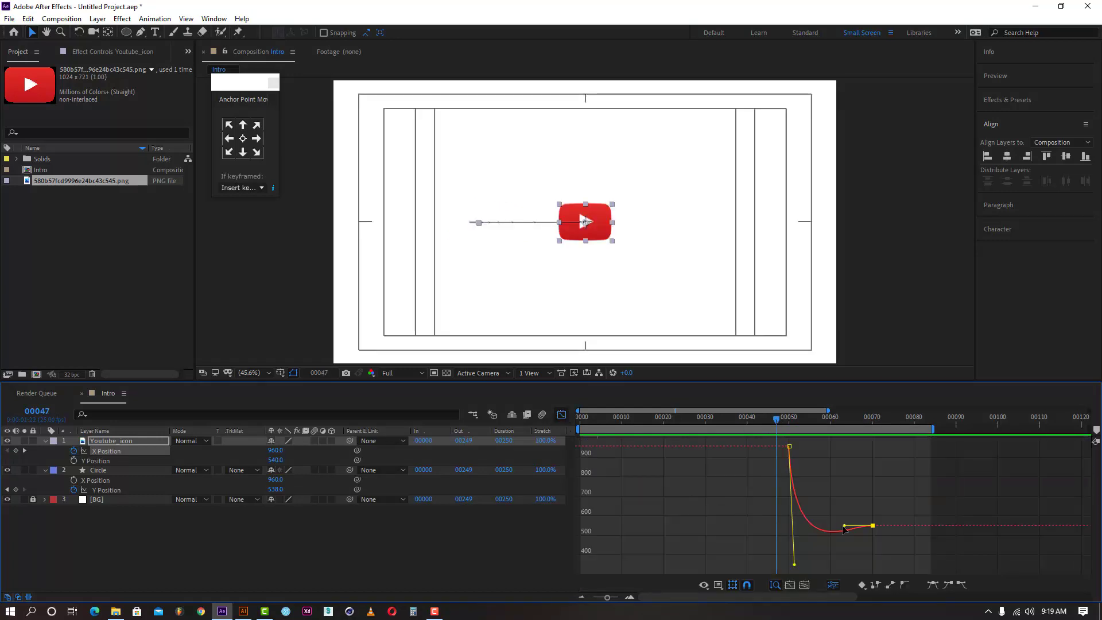
{"action": "left_click_drag", "start_coordinate": [843, 526], "coordinate": [834, 525]}
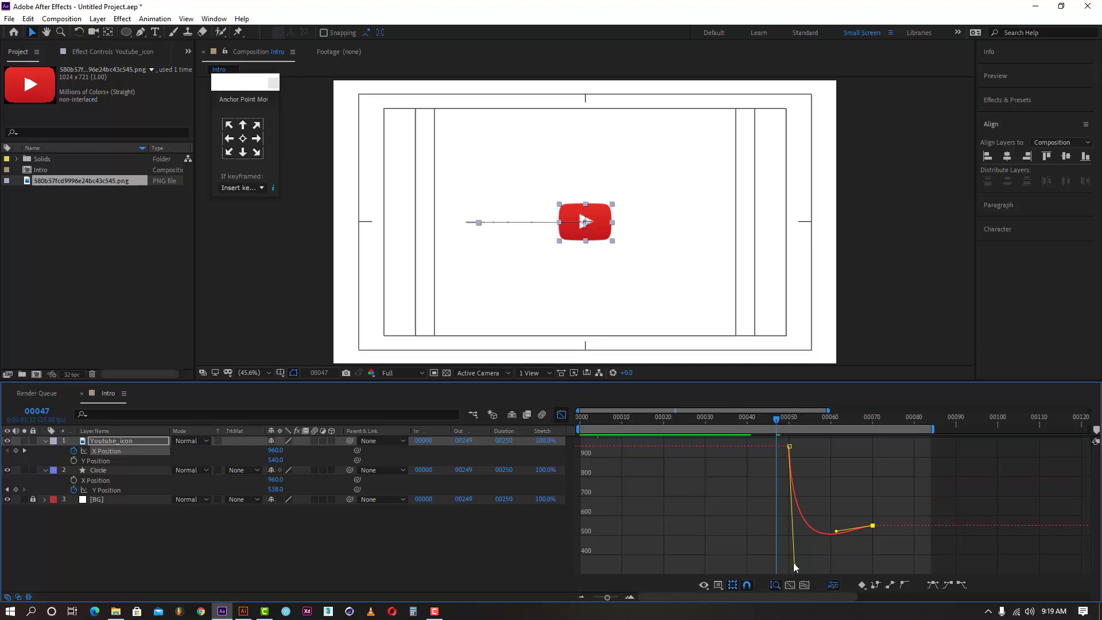
{"action": "left_click_drag", "start_coordinate": [794, 564], "coordinate": [792, 519]}
{"action": "key", "text": "space"}
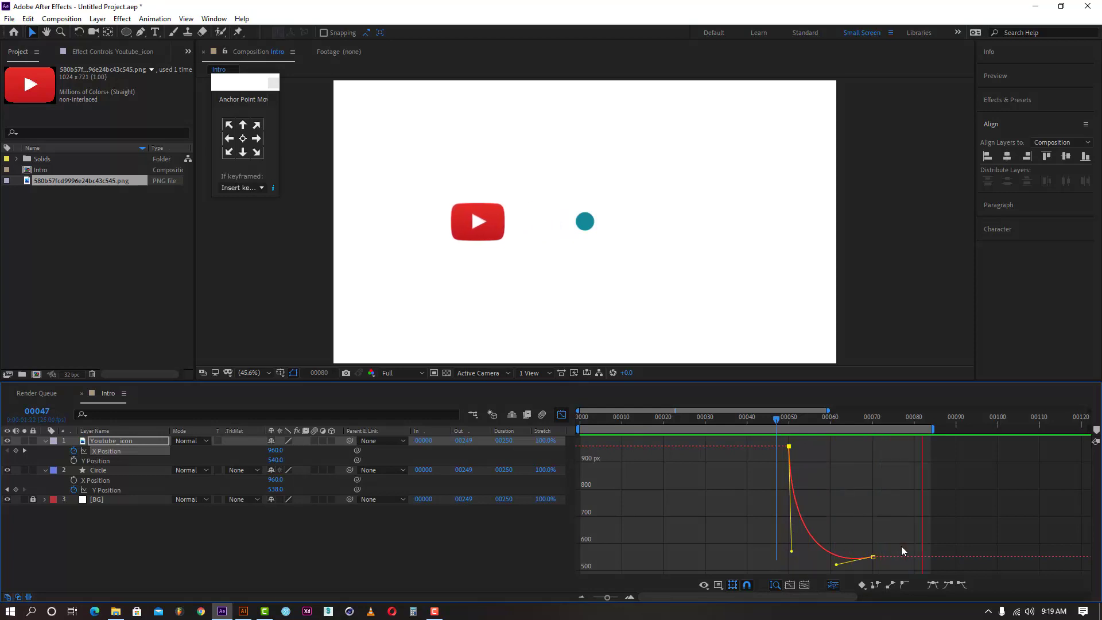
{"action": "key", "text": "space"}
- Flatten the curve into the frame 70 keyframe for a smooth deceleration
{"action": "left_click_drag", "start_coordinate": [836, 565], "coordinate": [828, 553]}
{"action": "key", "text": "space"}
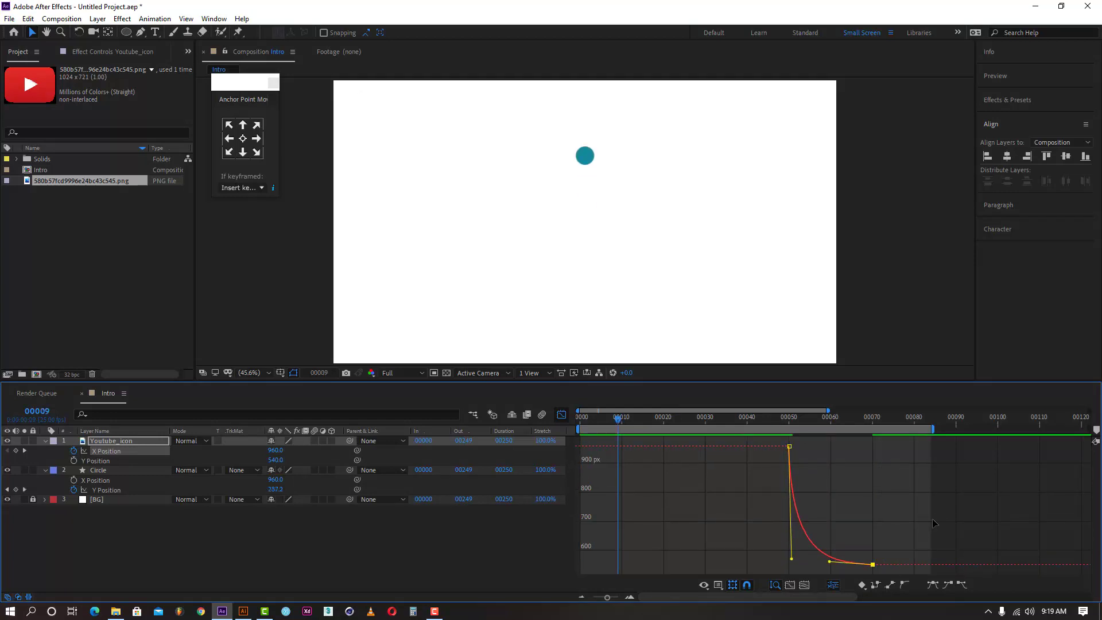
{"action": "key", "text": "space"}
{"action": "key", "text": "shift+F3"}
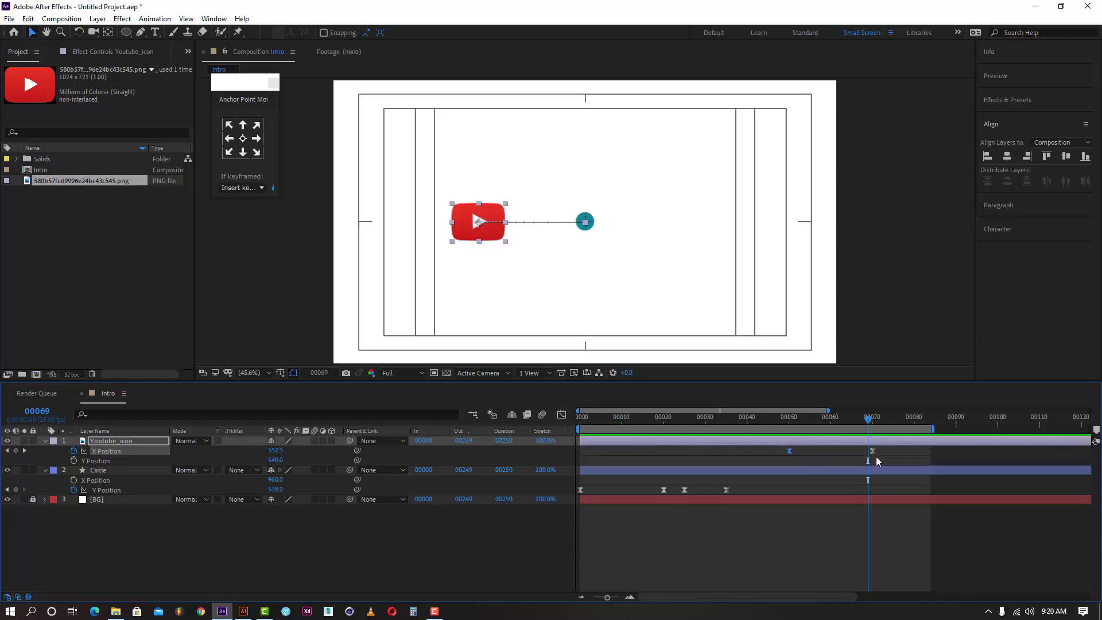
{"action": "left_click_drag", "start_coordinate": [868, 420], "coordinate": [872, 419]}
{"action": "left_click", "coordinate": [884, 450]}
{"action": "left_click", "coordinate": [875, 443]}
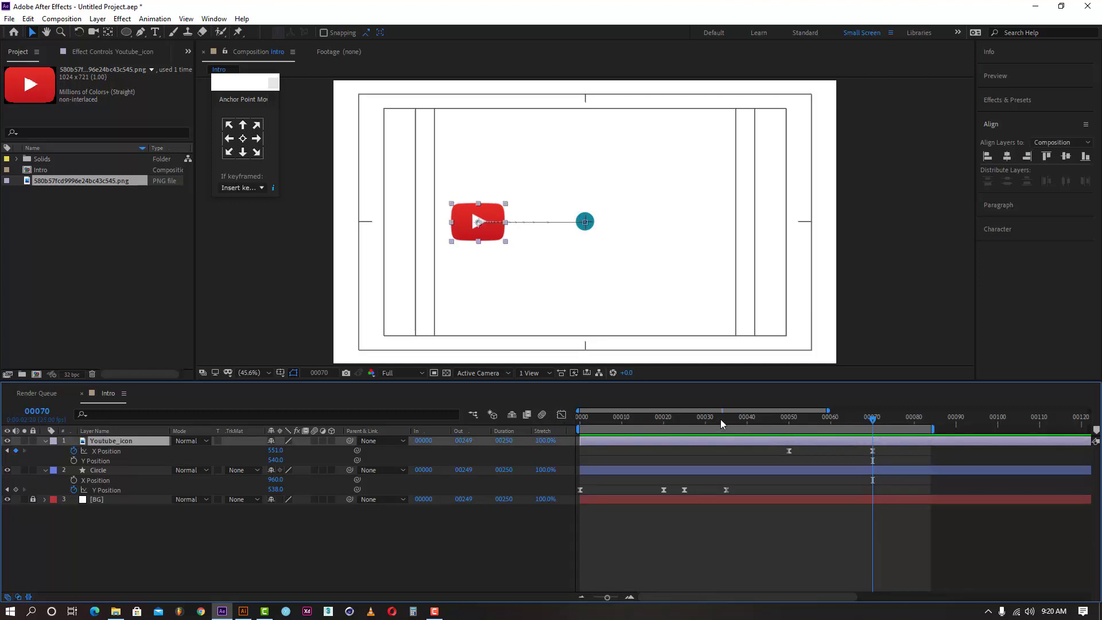
- Trim the Circle layer's out point to frame 50 with Alt+] and check it vanishes there
{"action": "left_click_drag", "start_coordinate": [684, 425], "coordinate": [788, 424]}
{"action": "key", "text": "u"}
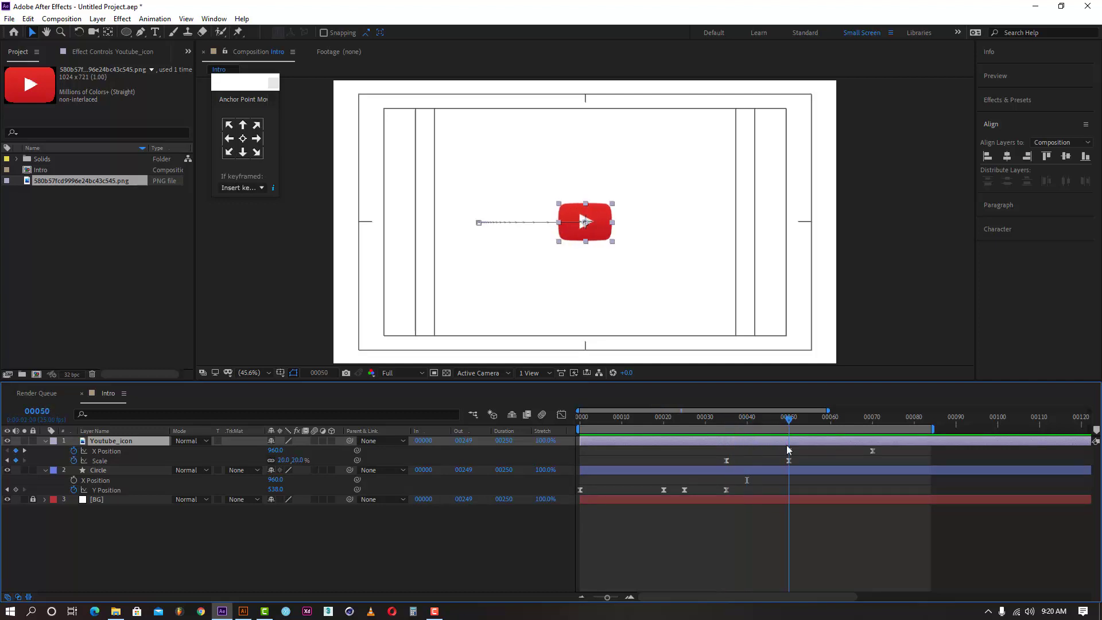
{"action": "left_click", "coordinate": [786, 470]}
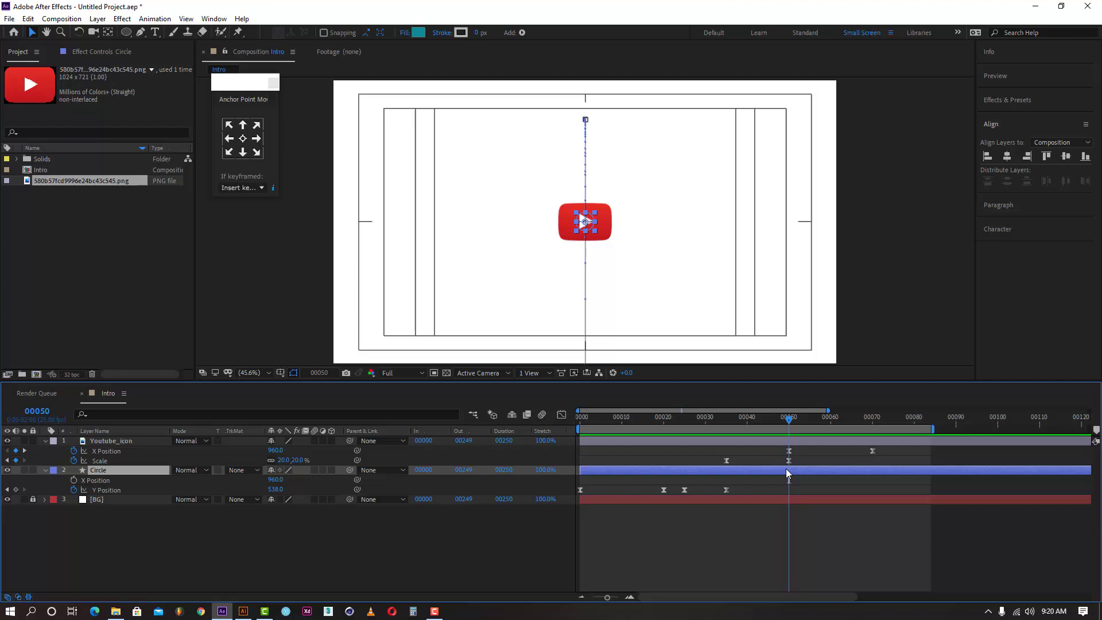
{"action": "key", "text": "alt+bracketright"}
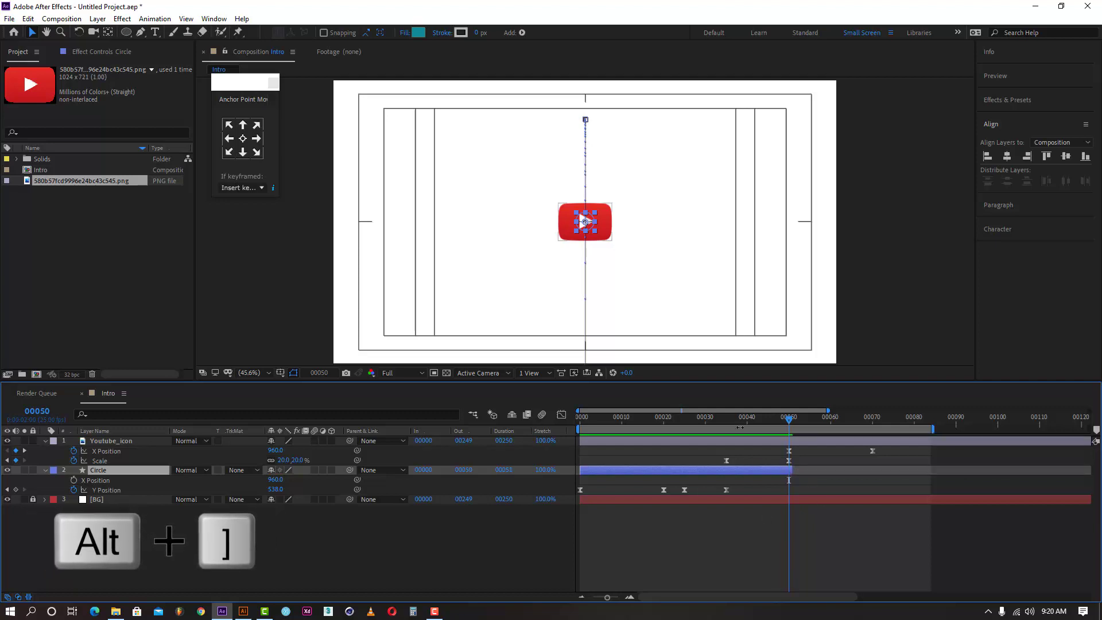
{"action": "left_click", "coordinate": [580, 421]}
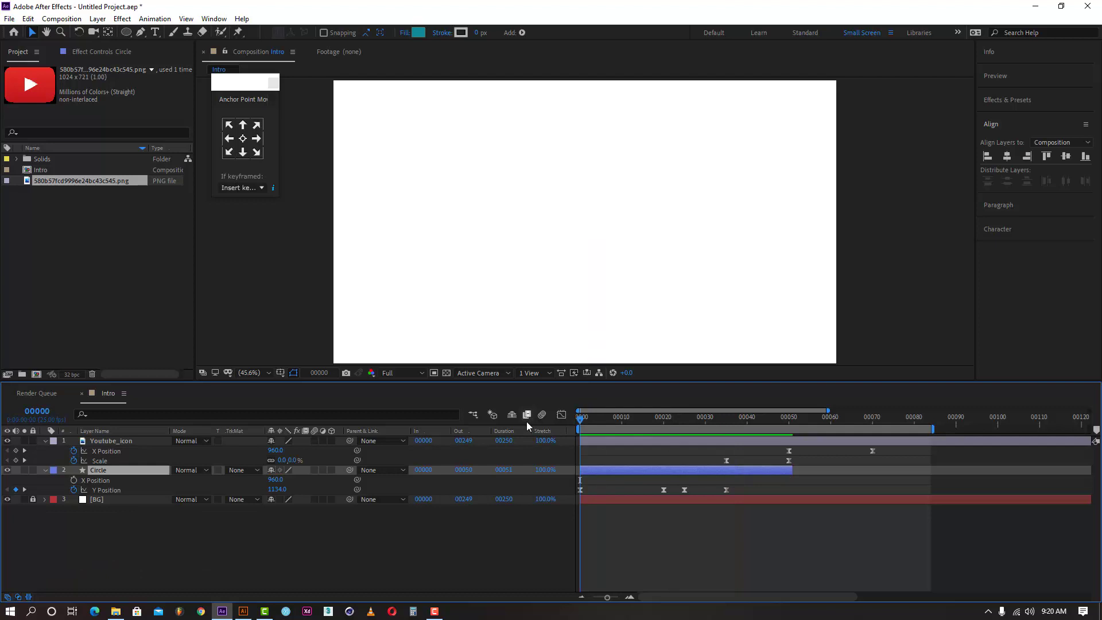
{"action": "left_click_drag", "start_coordinate": [837, 424], "coordinate": [873, 427]}
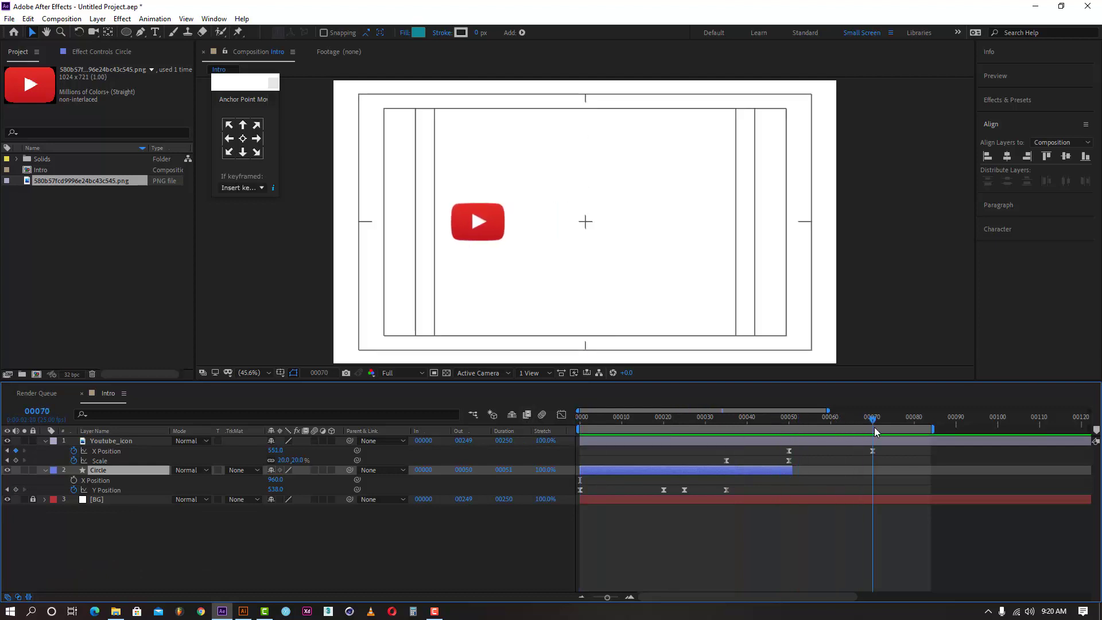
{"action": "left_click", "coordinate": [794, 520]}
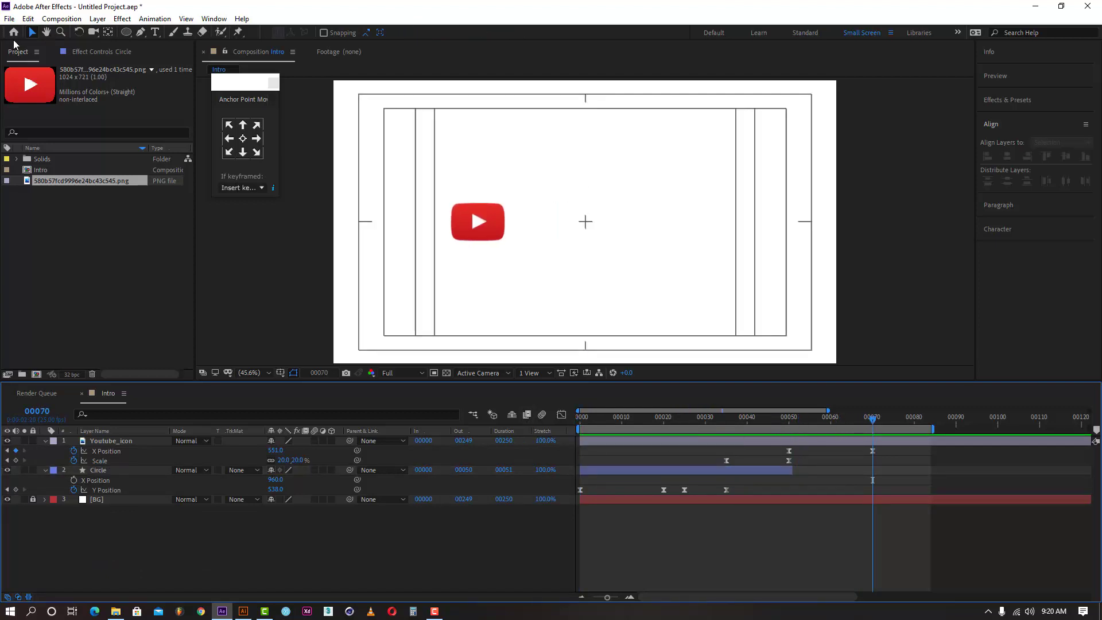
- Create a text layer reading 'Richstar' and move it to the right of the YouTube icon
{"action": "left_click", "coordinate": [155, 32]}
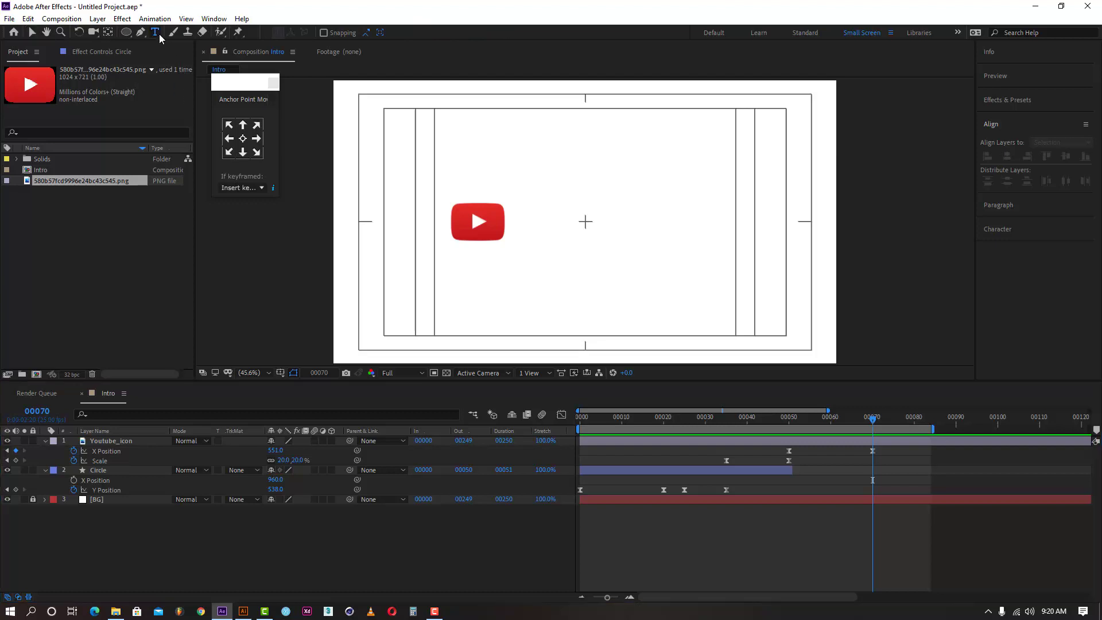
{"action": "left_click", "coordinate": [528, 214]}
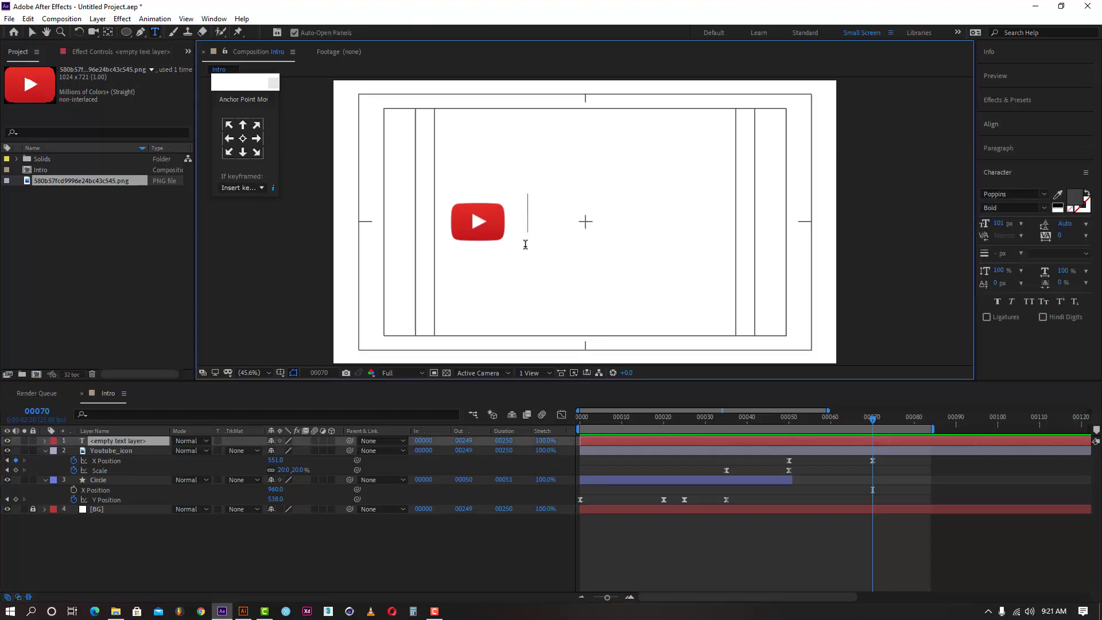
{"action": "key", "text": "Caps_Lock"}
{"action": "type", "text": "R"}
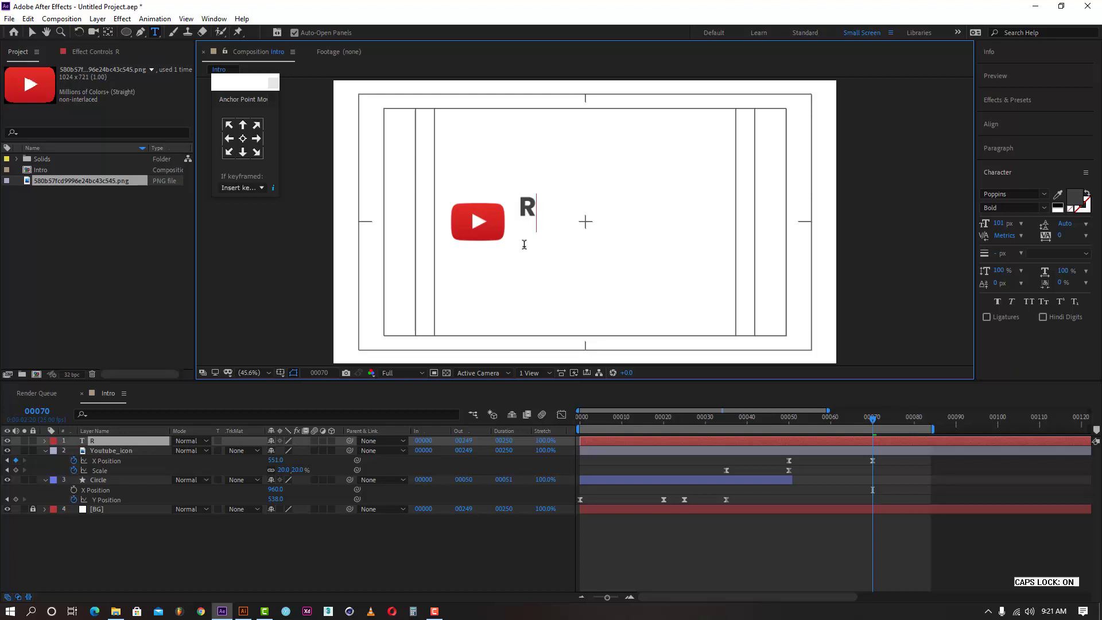
{"action": "key", "text": "Caps_Lock"}
{"action": "type", "text": "i"}
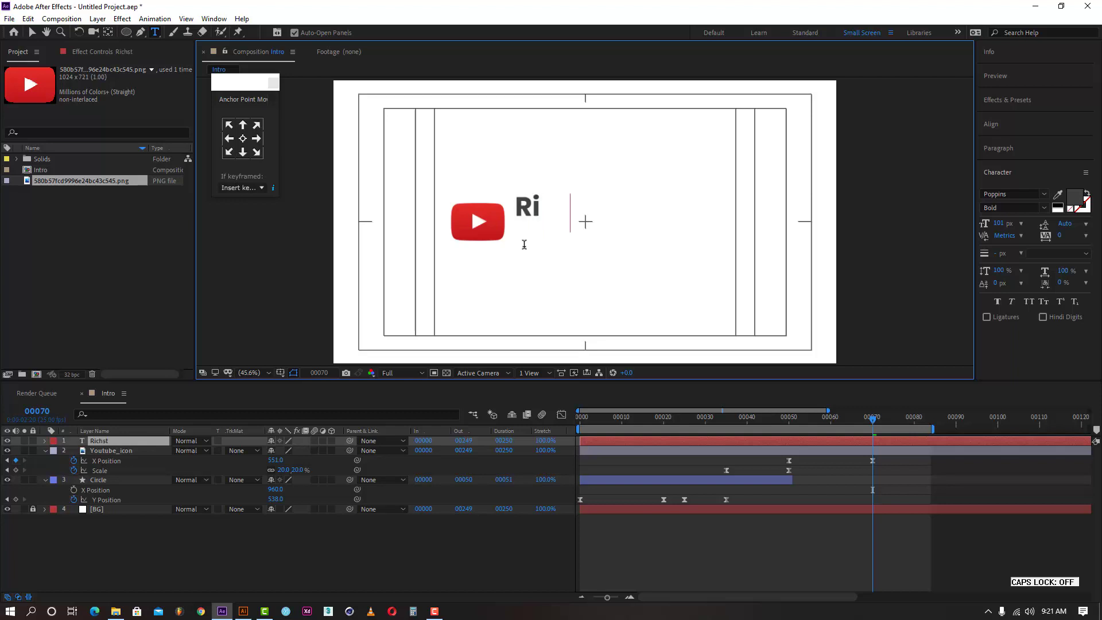
{"action": "type", "text": "chstar"}
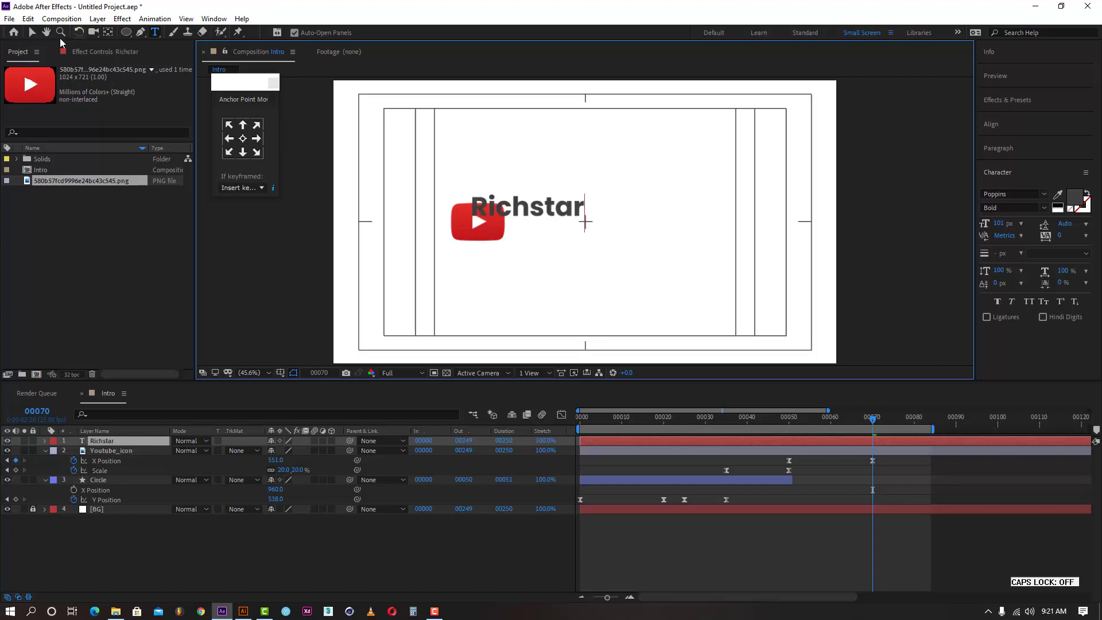
{"action": "left_click", "coordinate": [32, 32]}
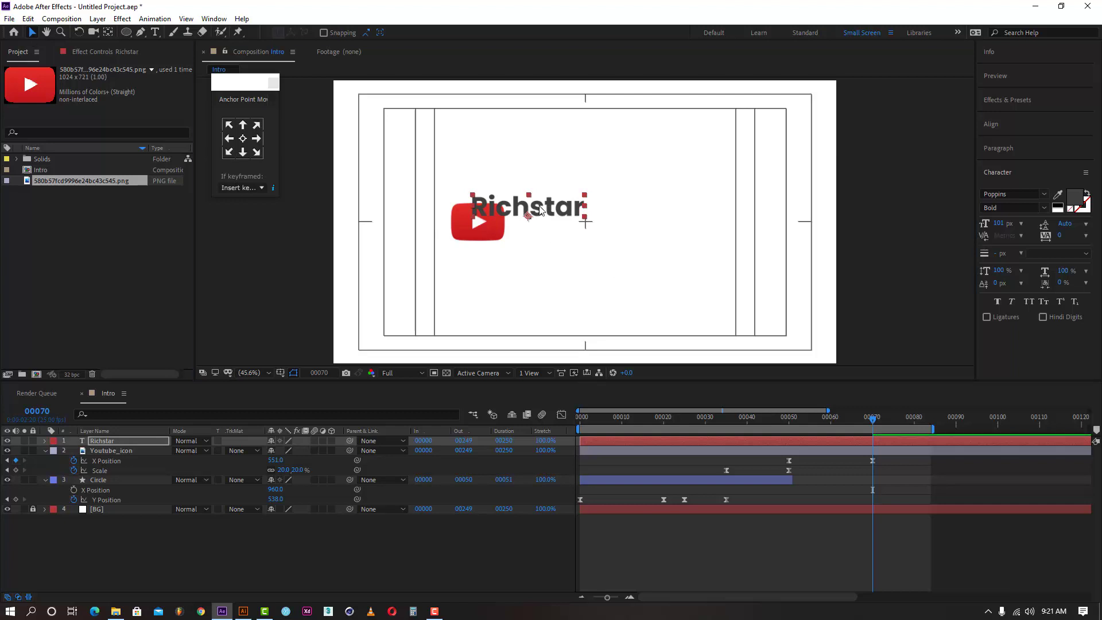
{"action": "left_click_drag", "start_coordinate": [540, 210], "coordinate": [587, 218]}
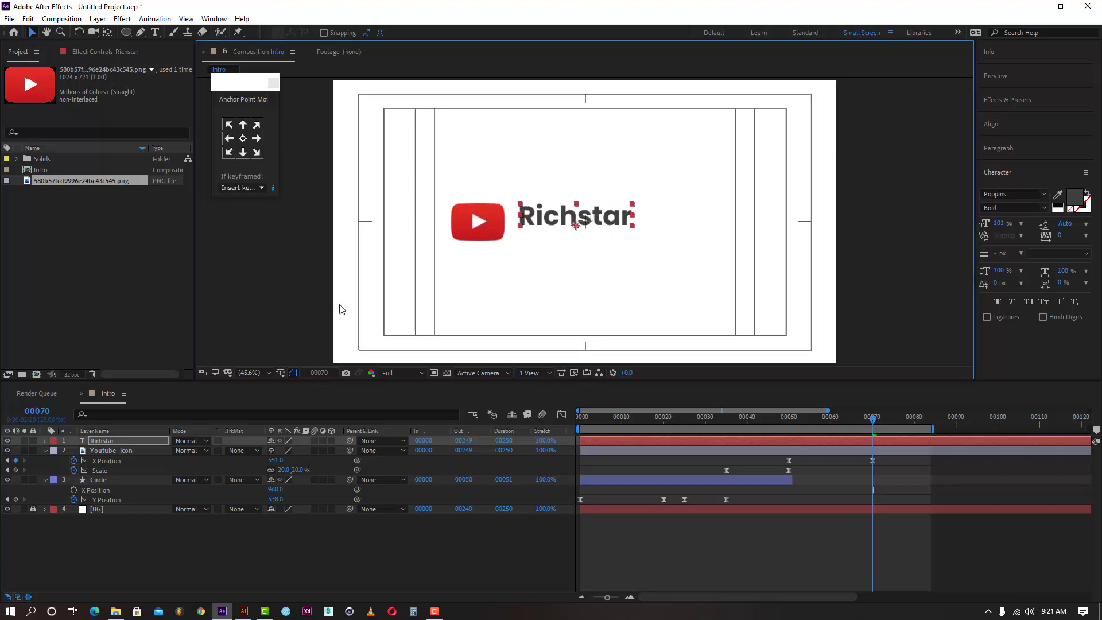
- Set the Richstar text to 100 px and nudge it up slightly beside the icon
{"action": "double_click", "coordinate": [143, 442]}
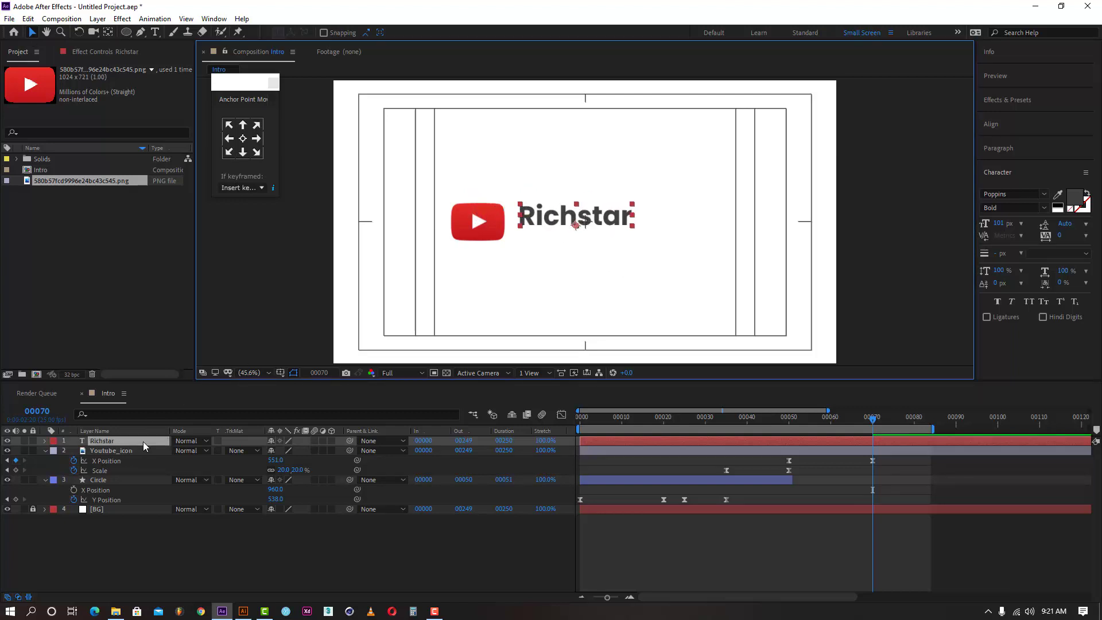
{"action": "left_click", "coordinate": [999, 223]}
{"action": "type", "text": "1"}
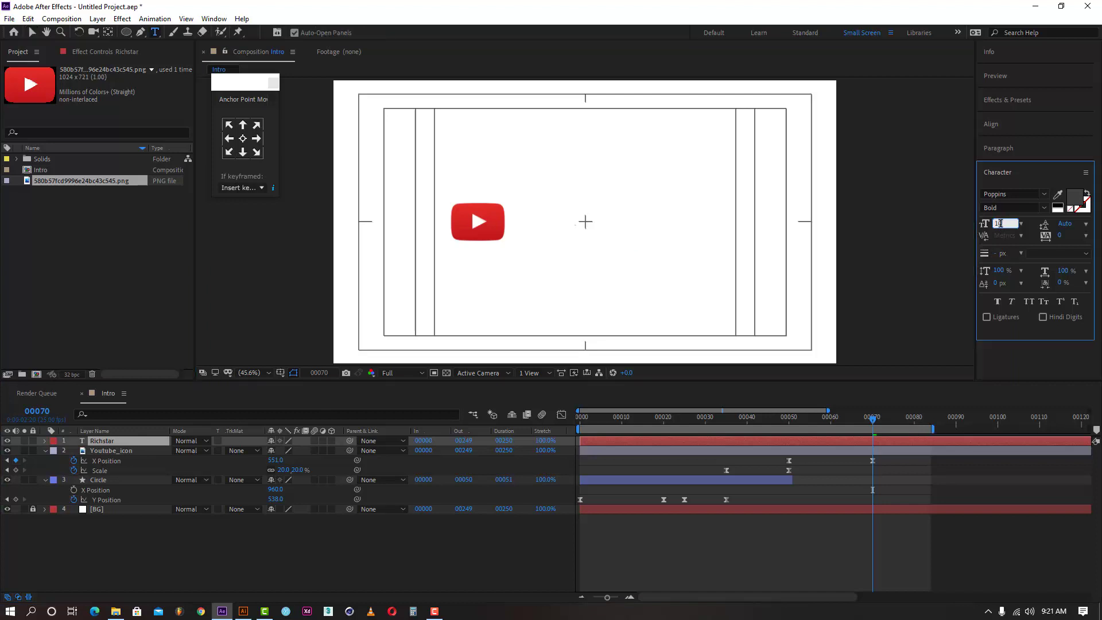
{"action": "type", "text": "00"}
{"action": "key", "text": "Return"}
{"action": "left_click", "coordinate": [644, 542]}
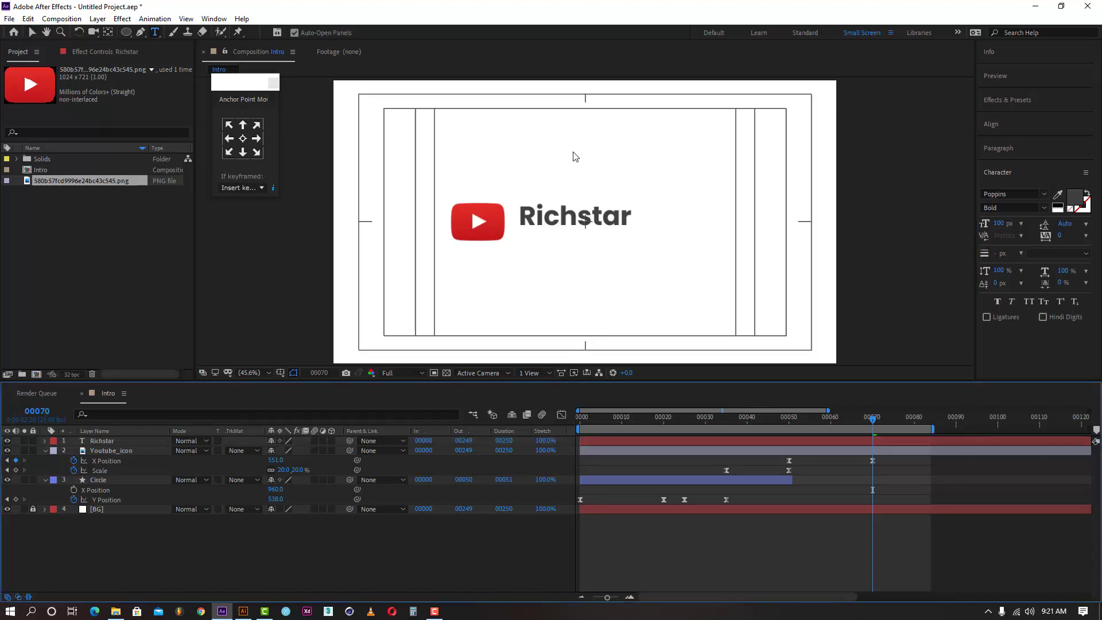
{"action": "key", "text": "v"}
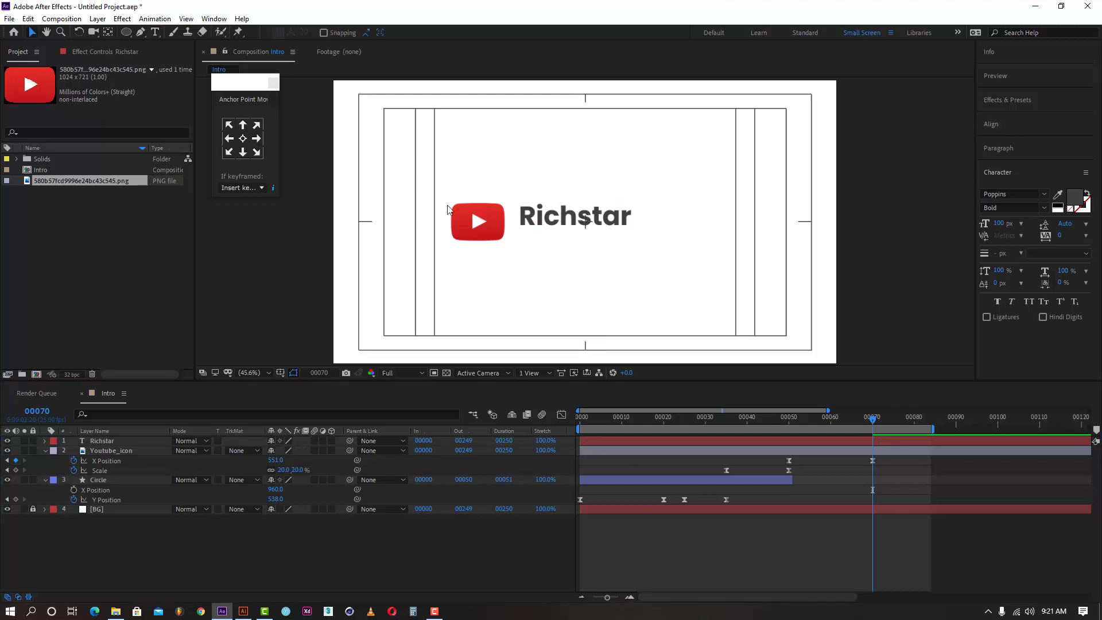
{"action": "left_click", "coordinate": [559, 223]}
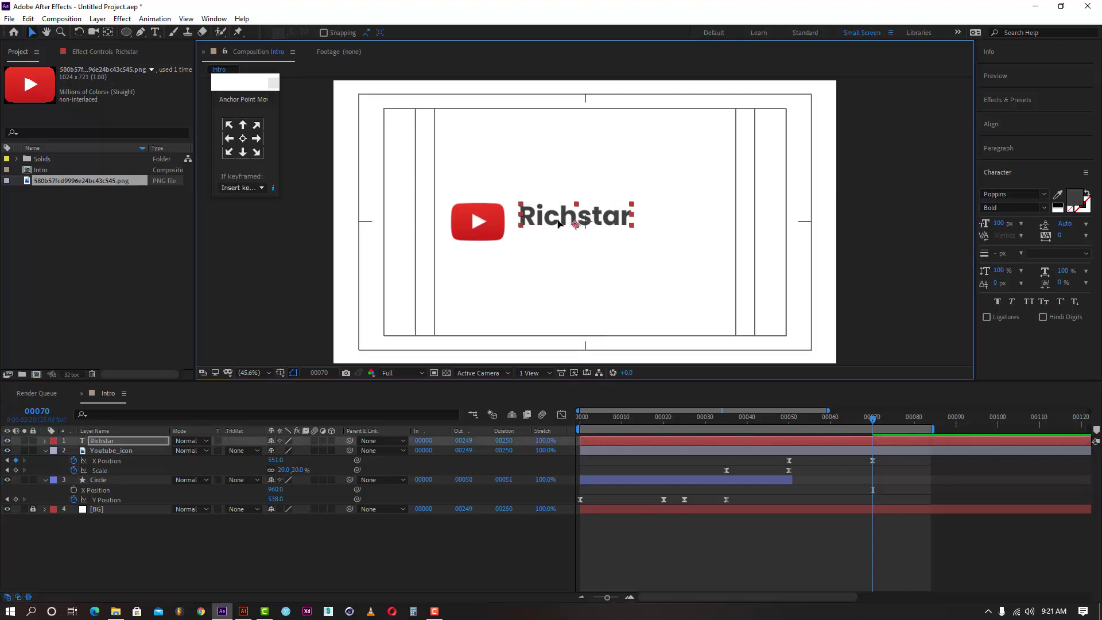
{"action": "key", "text": "Up"}
{"action": "key", "text": "Up"}
{"action": "key", "text": "Up"}
{"action": "key", "text": "Up"}
{"action": "key", "text": "Up"}
{"action": "key", "text": "Up"}
{"action": "key", "text": "Up"}
{"action": "key", "text": "Up"}
{"action": "left_click", "coordinate": [113, 440]}
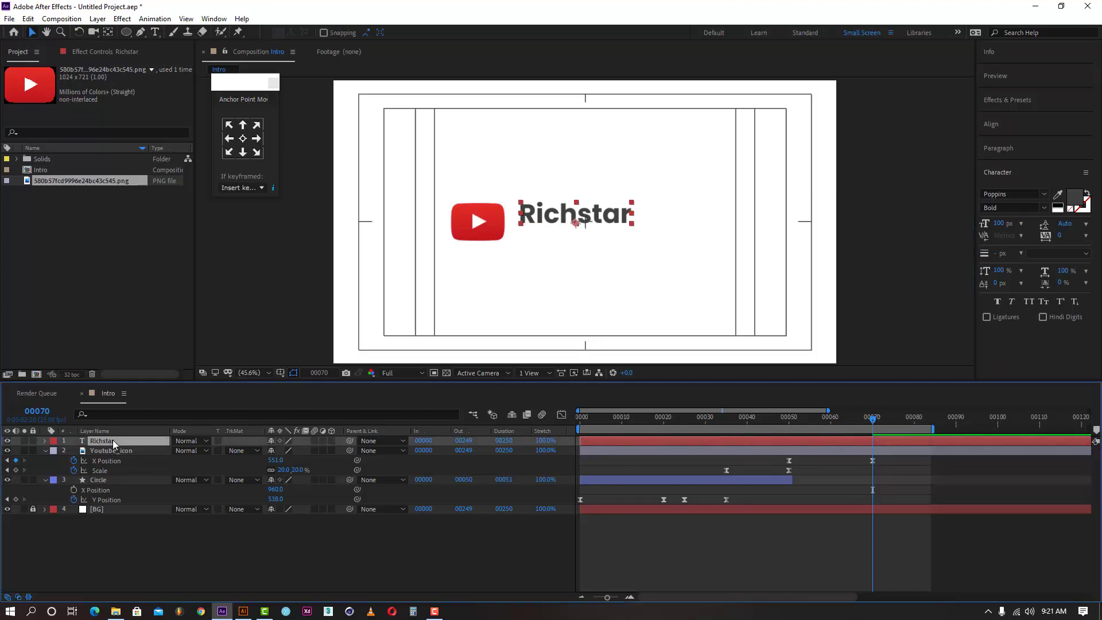
- Duplicate Richstar below the original and set the copy to Regular weight at 36 px
{"action": "key", "text": "ctrl+d"}
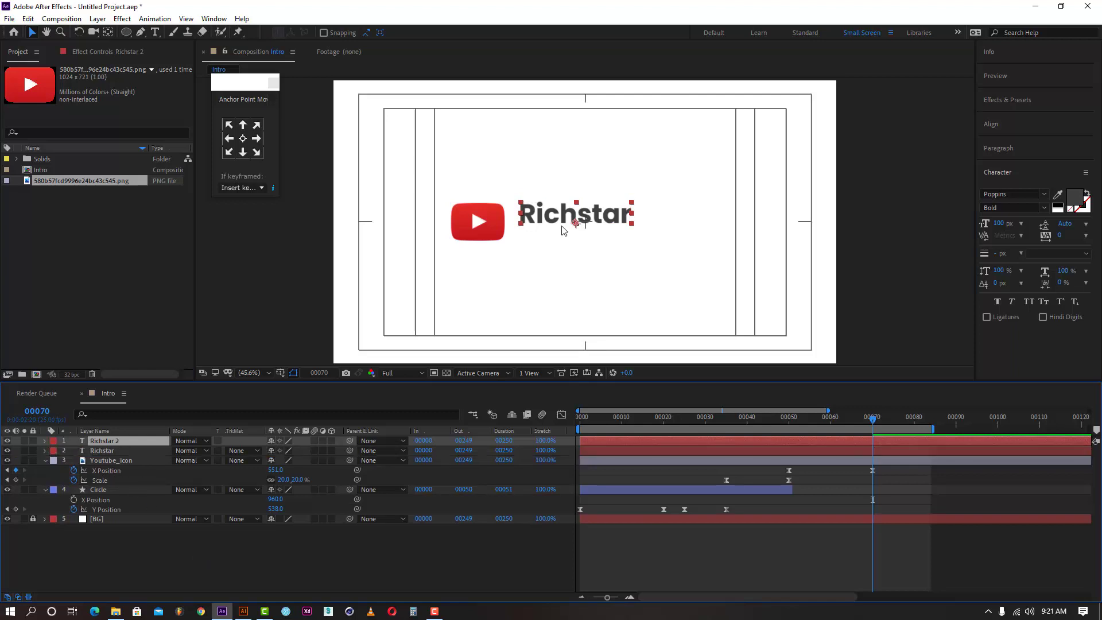
{"action": "left_click", "coordinate": [561, 227]}
{"action": "left_click_drag", "start_coordinate": [560, 237], "coordinate": [561, 273]}
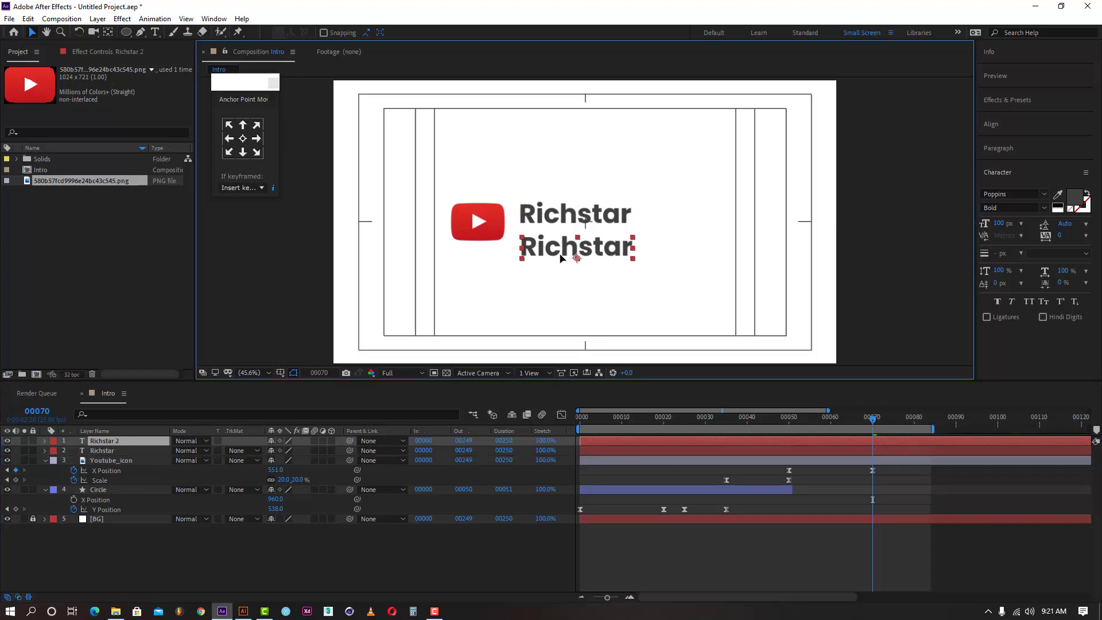
{"action": "left_click", "coordinate": [131, 443]}
{"action": "double_click", "coordinate": [131, 443]}
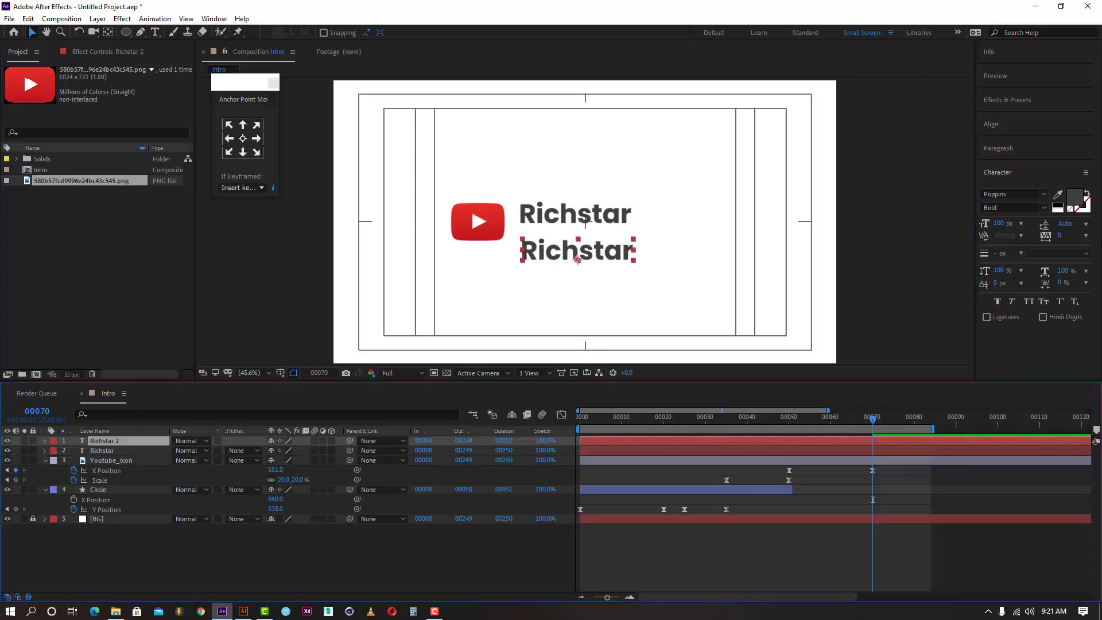
{"action": "left_click", "coordinate": [1042, 208]}
{"action": "left_click", "coordinate": [1003, 295]}
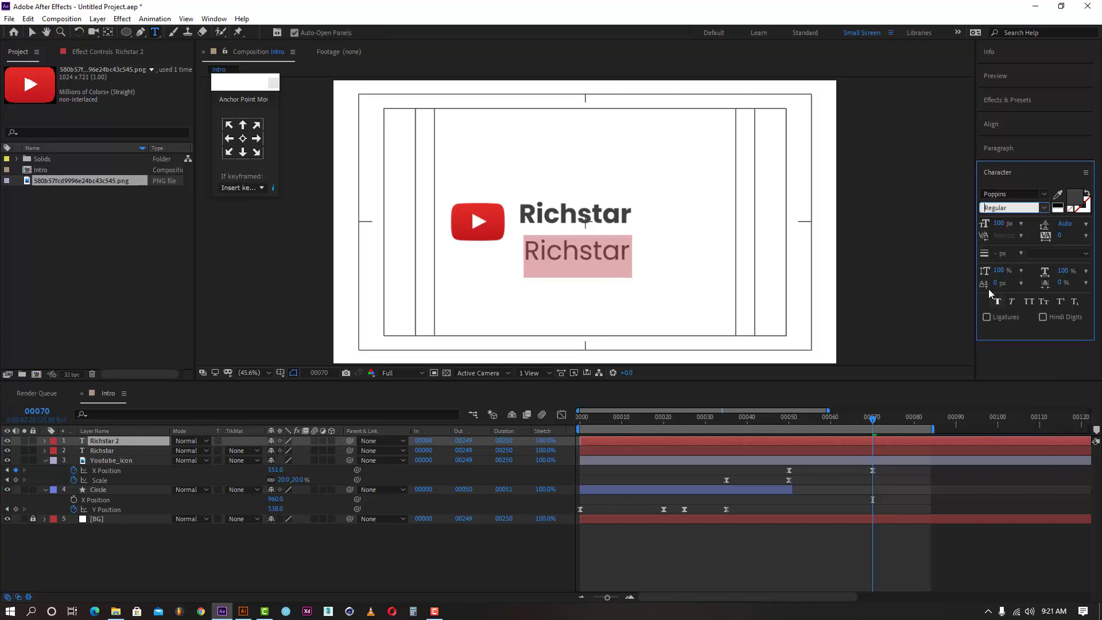
{"action": "left_click", "coordinate": [1021, 223]}
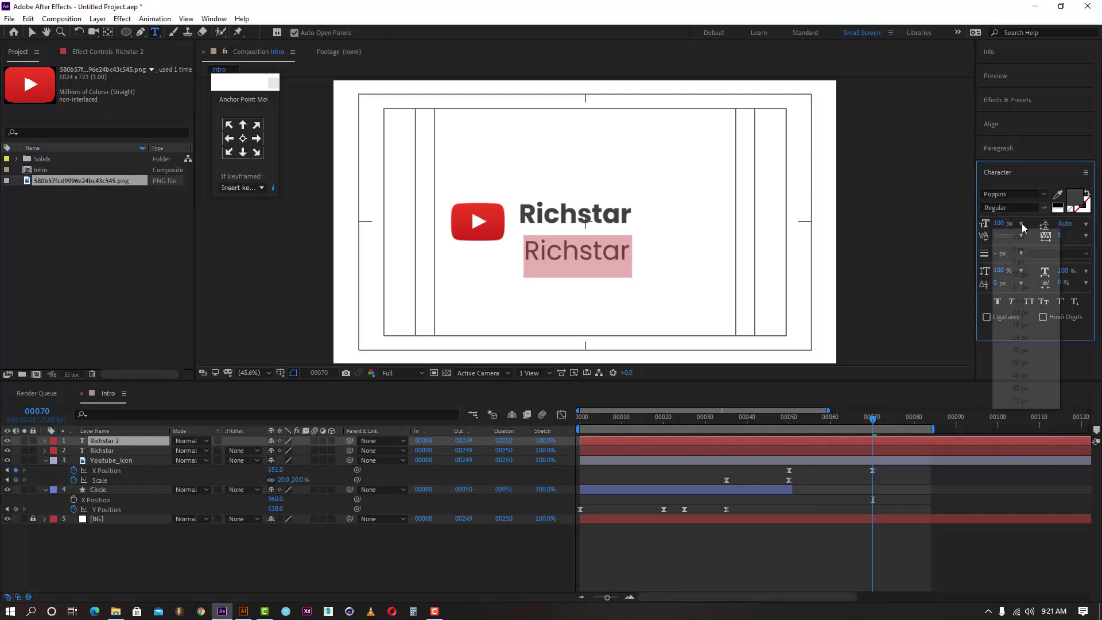
{"action": "left_click", "coordinate": [1021, 362]}
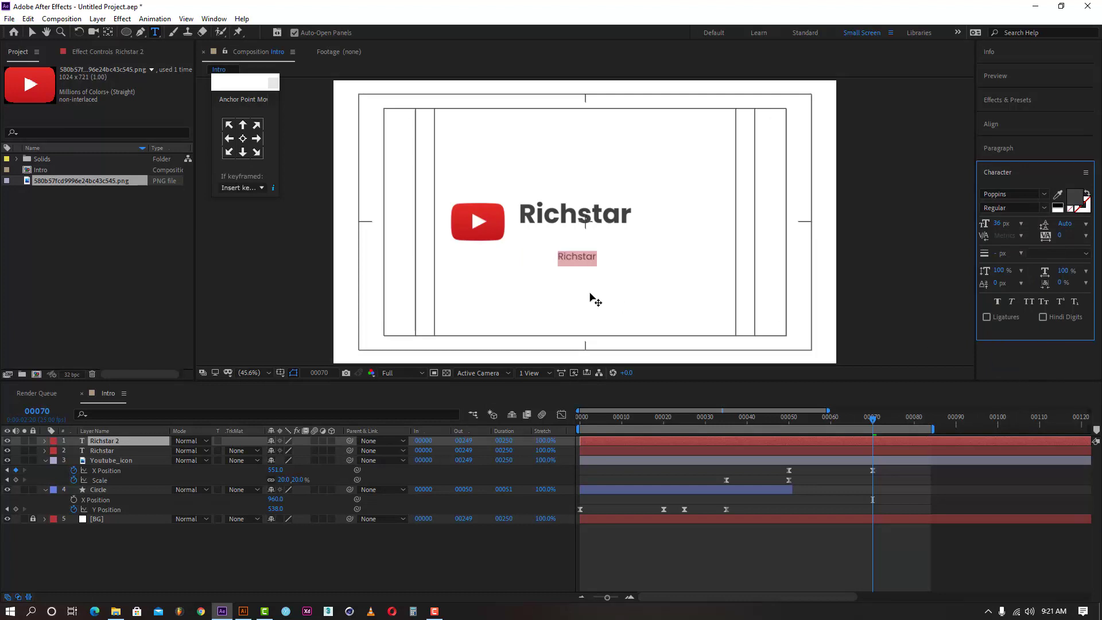
- Retype the copy as 'Swahili Tutorials Youtube channel'
{"action": "key", "text": "Caps_Lock"}
{"action": "type", "text": "S"}
{"action": "key", "text": "Caps_Lock"}
{"action": "type", "text": "wahili"}
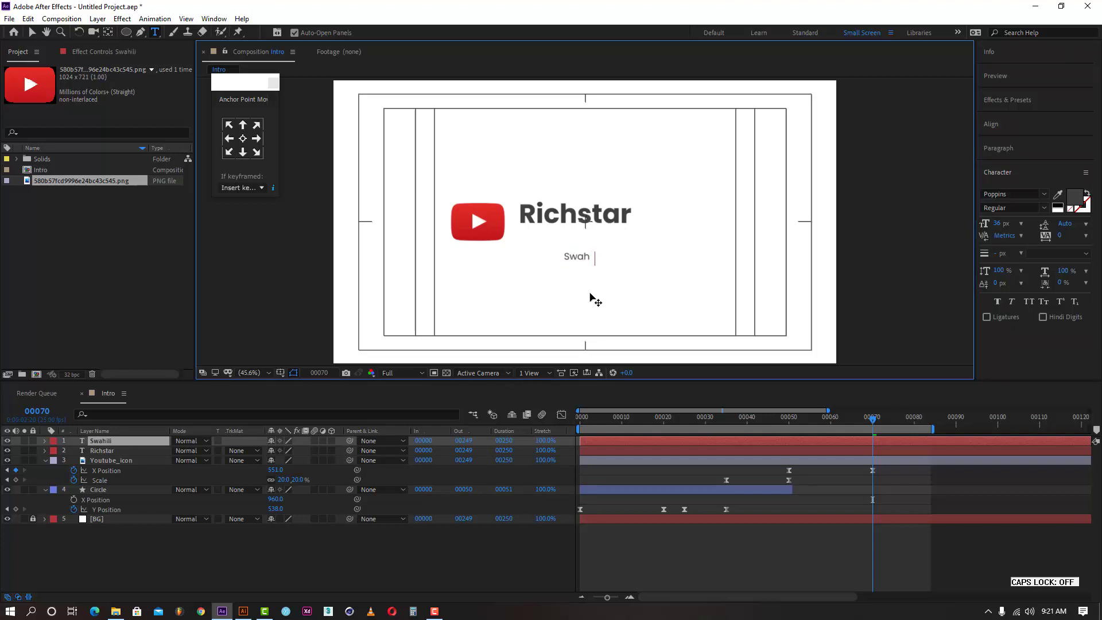
{"action": "key", "text": "Caps_Lock"}
{"action": "type", "text": "T"}
{"action": "key", "text": "Caps_Lock"}
{"action": "type", "text": "utor"}
{"action": "key", "text": "BackSpace"}
{"action": "type", "text": "rials"}
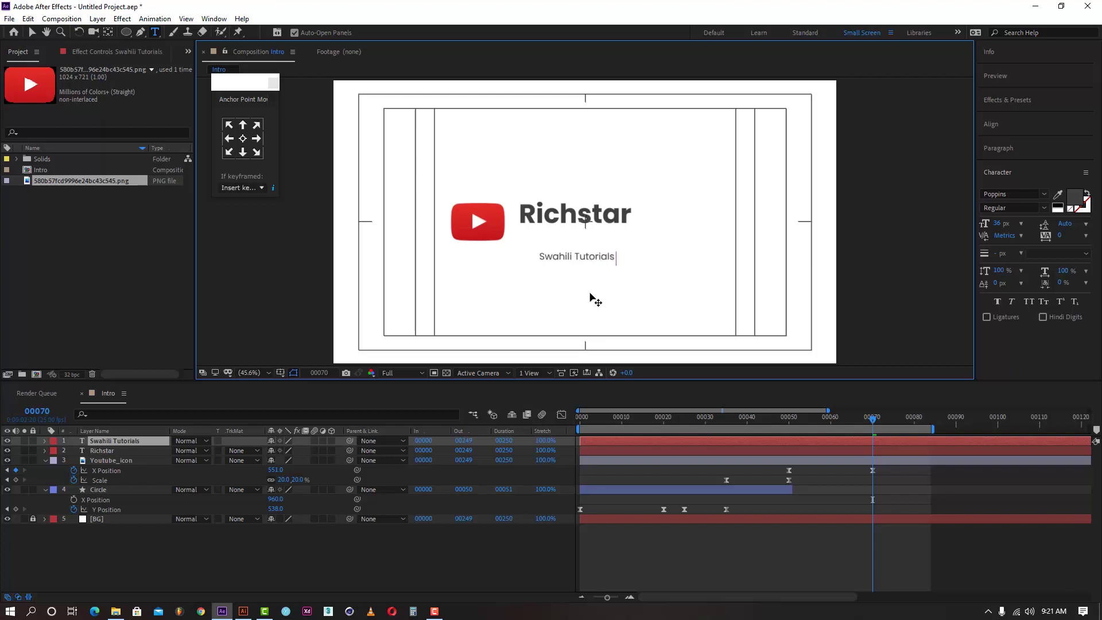
{"action": "type", "text": " Y"}
{"action": "key", "text": "Caps_Lock"}
{"action": "type", "text": "outu"}
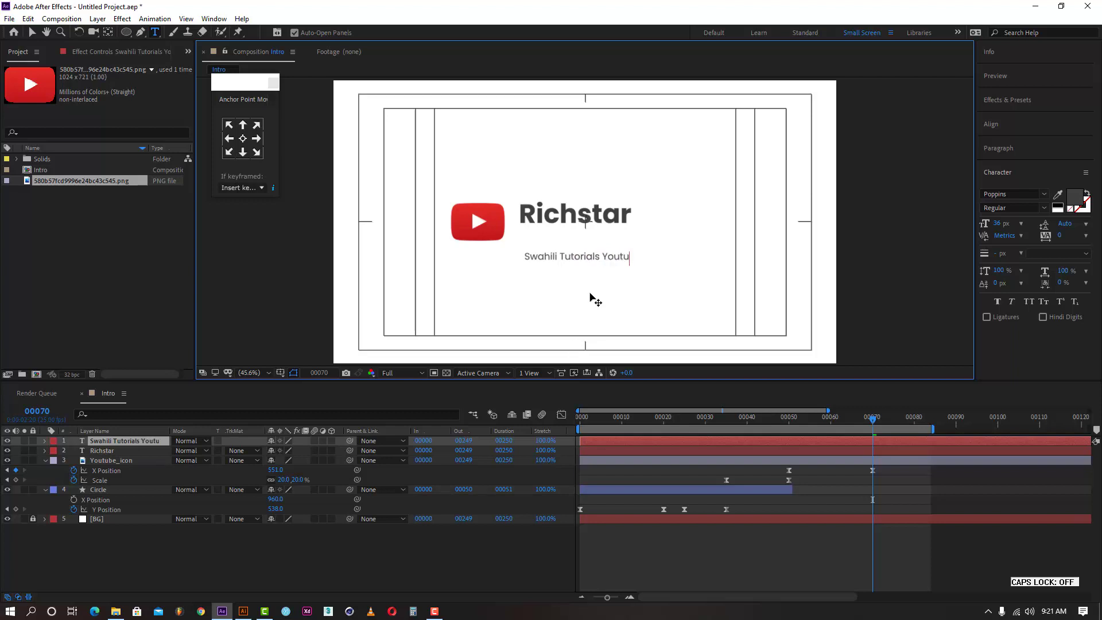
{"action": "type", "text": "b"}
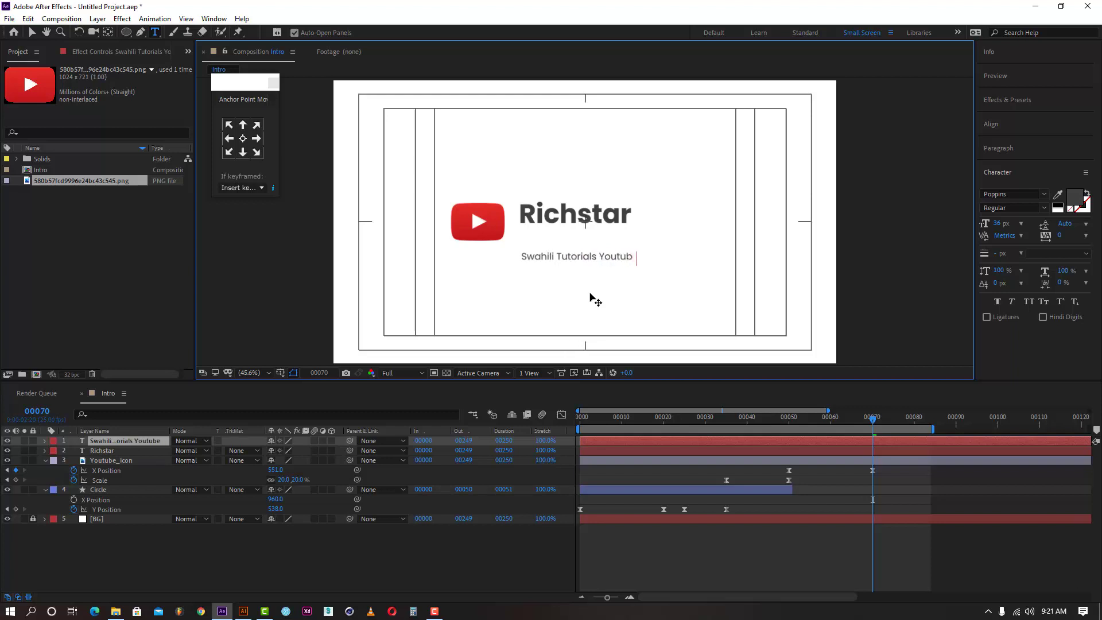
{"action": "type", "text": "e channel"}
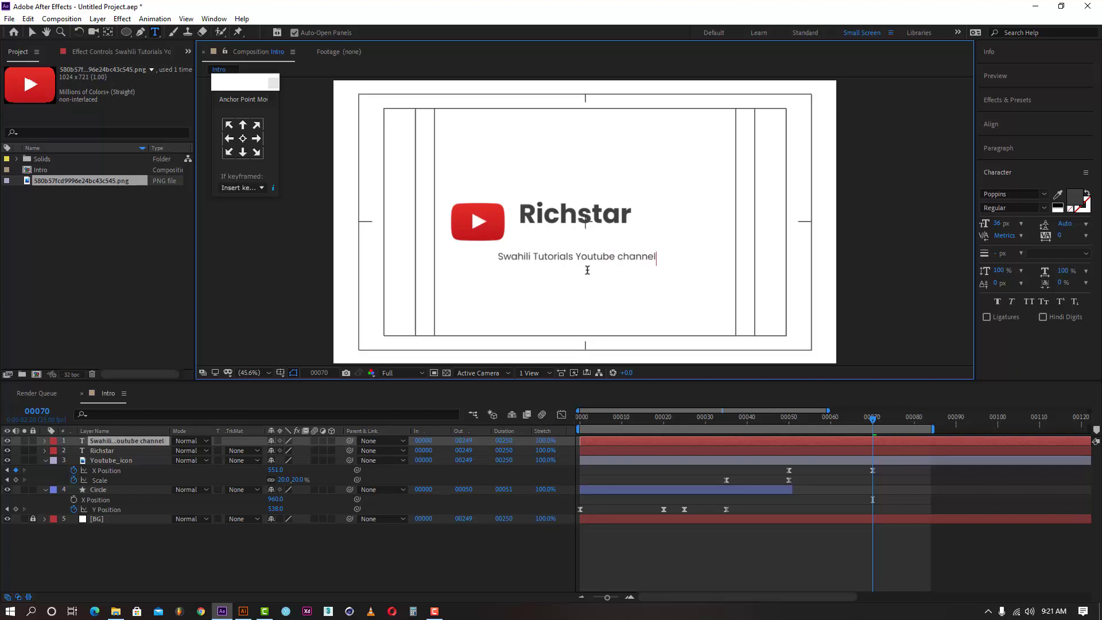
- Move the subtitle just under Richstar, select both text layers and open the Align panel
{"action": "left_click", "coordinate": [31, 32]}
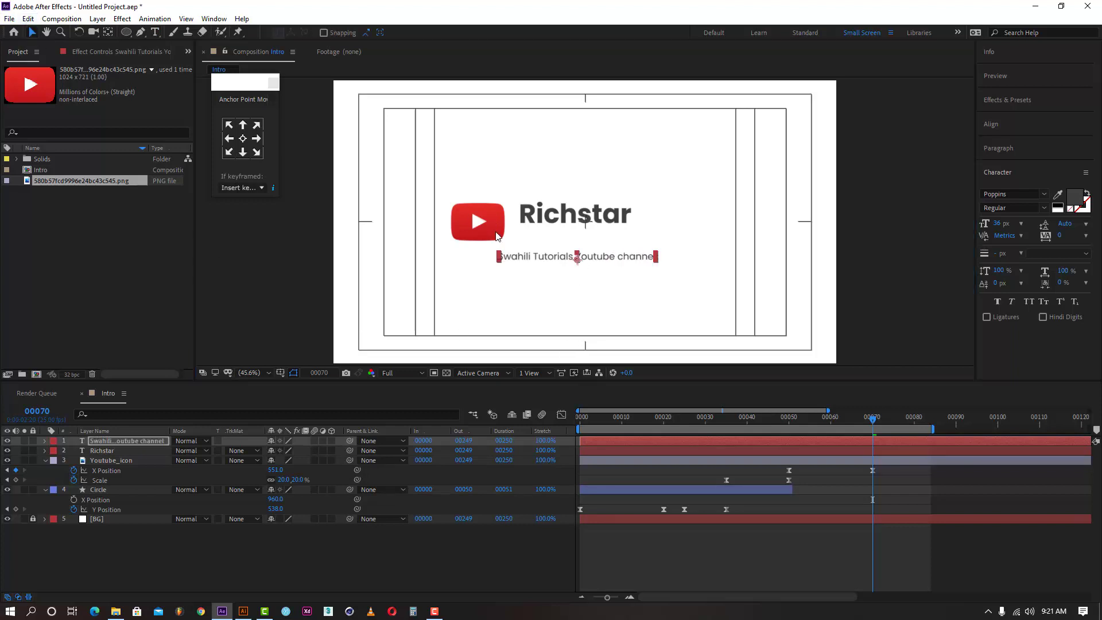
{"action": "left_click", "coordinate": [528, 250]}
{"action": "left_click_drag", "start_coordinate": [528, 250], "coordinate": [532, 236]}
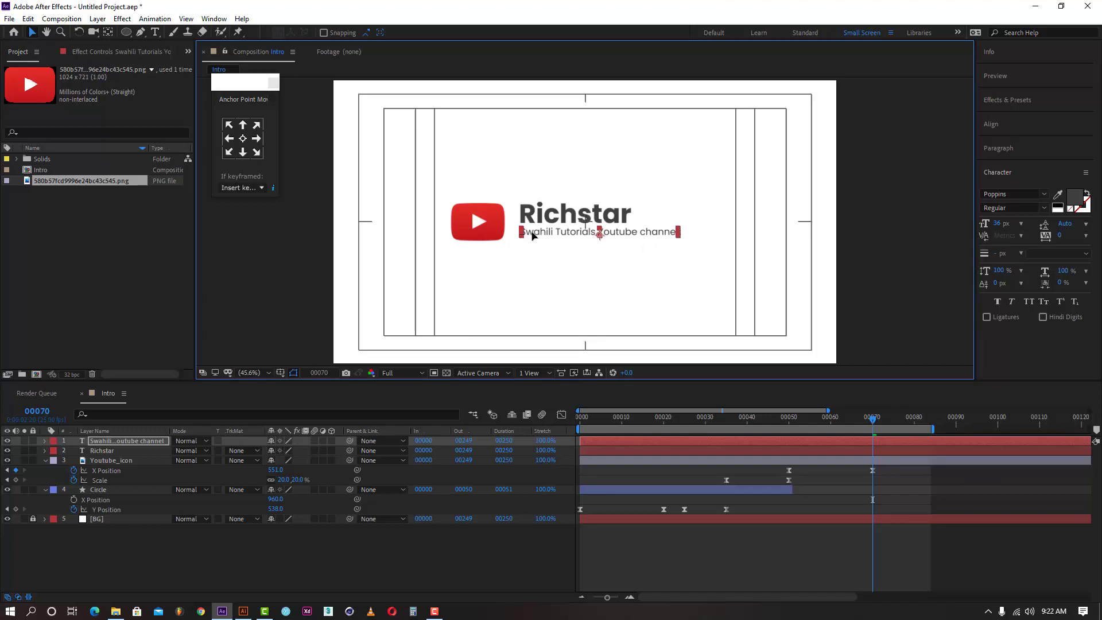
{"action": "left_click", "coordinate": [121, 451], "text": "ctrl"}
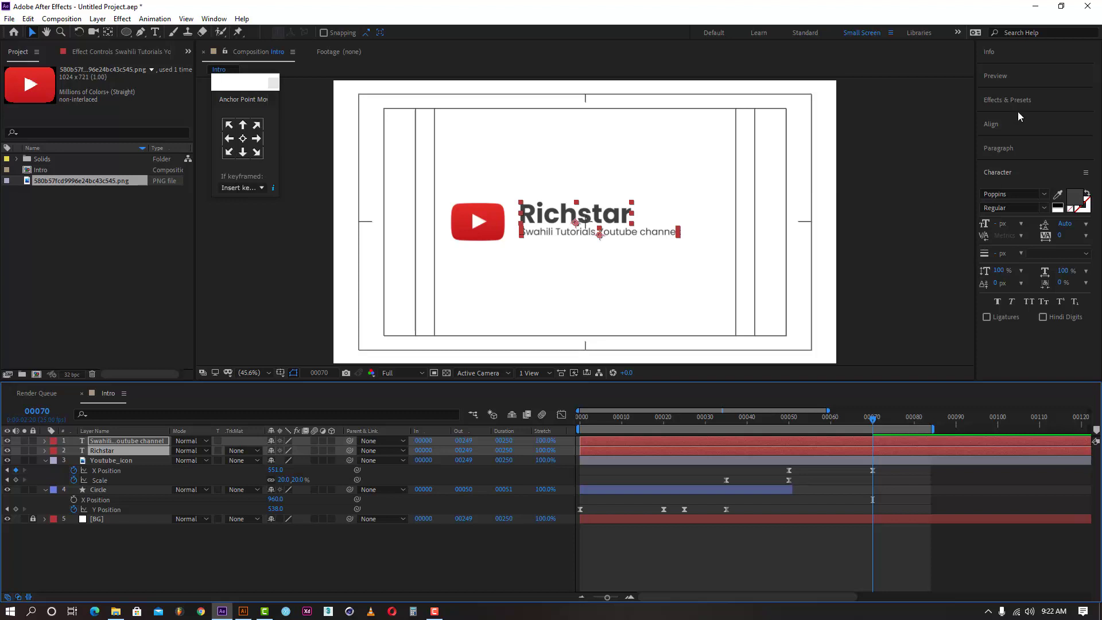
{"action": "left_click", "coordinate": [997, 128]}
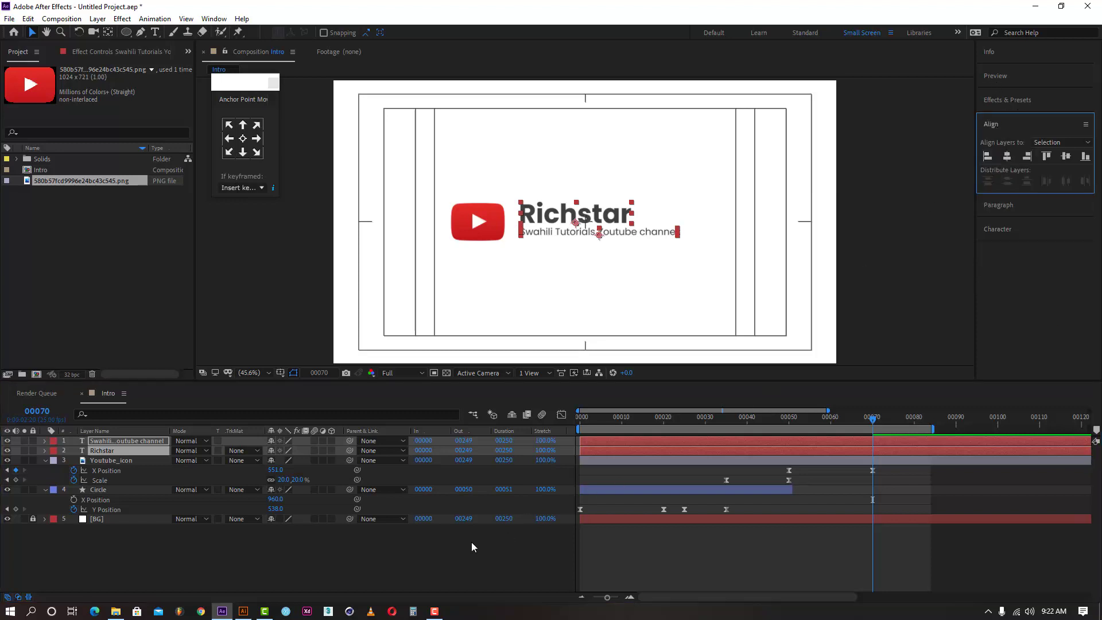
{"action": "left_click", "coordinate": [459, 550]}
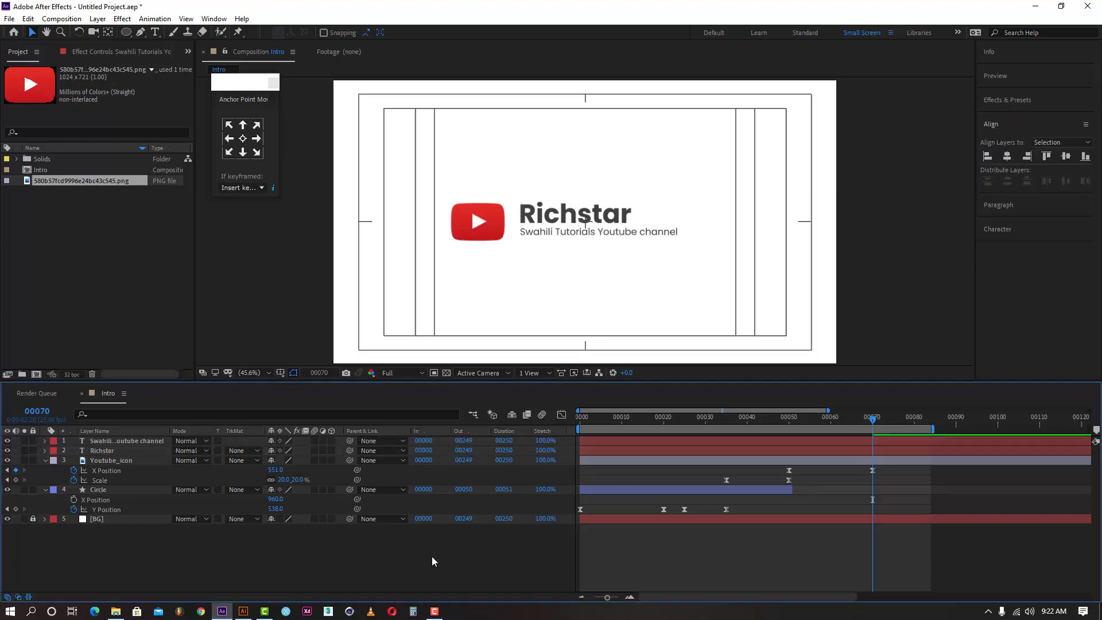
{"action": "left_click", "coordinate": [120, 453]}
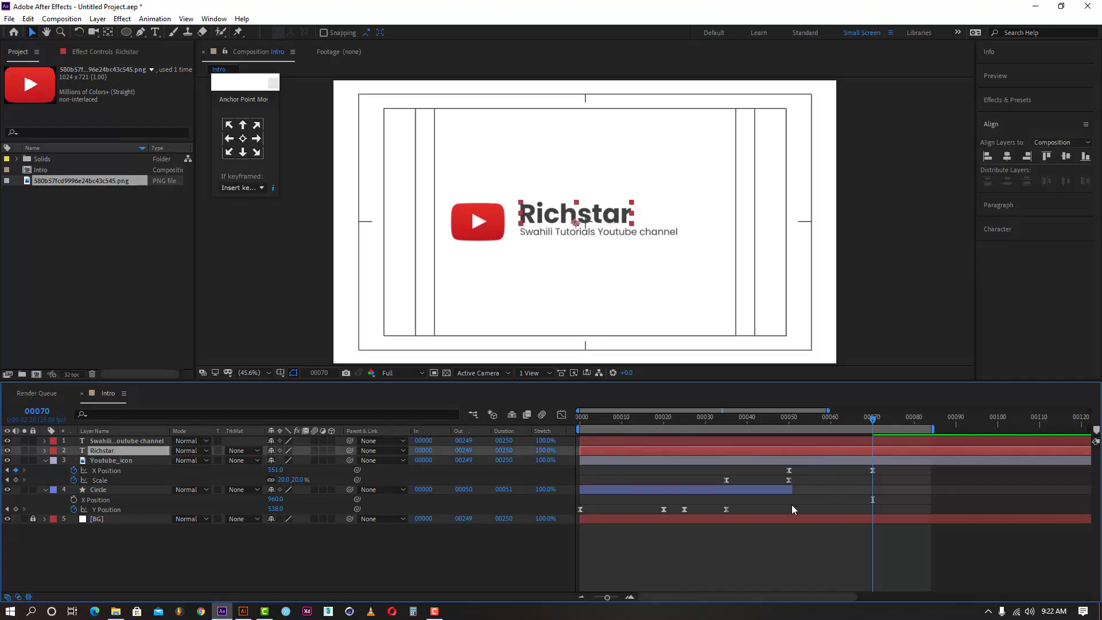
{"action": "left_click", "coordinate": [769, 568]}
- Draw a teal rectangle covering the Richstar title area
{"action": "left_click_drag", "start_coordinate": [127, 33], "coordinate": [164, 58]}
{"action": "key", "text": "q"}
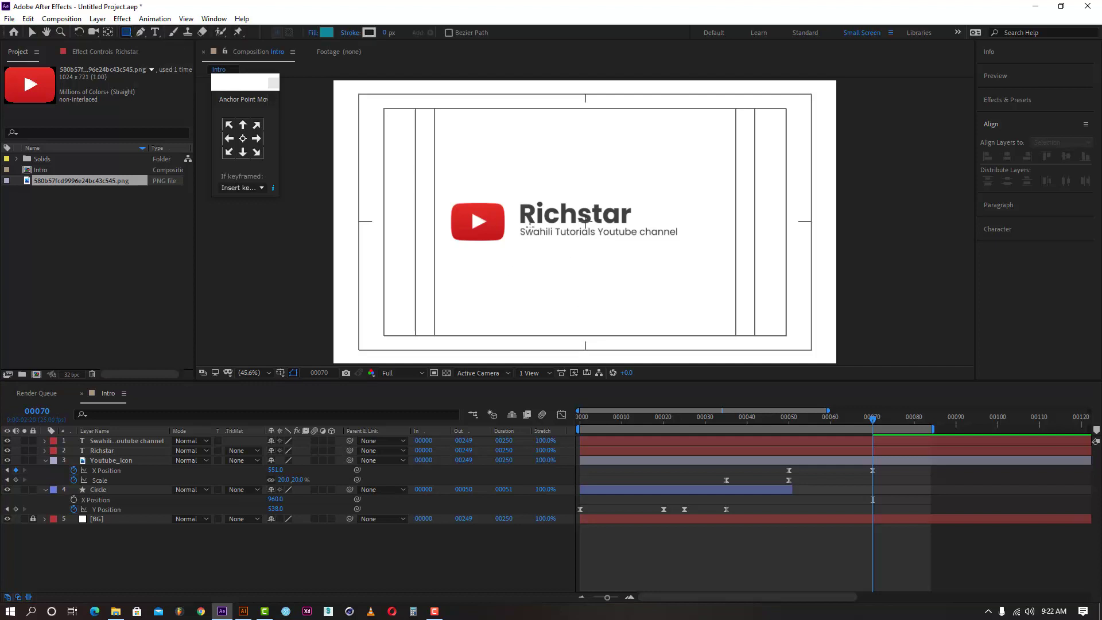
{"action": "mouse_move", "coordinate": [516, 197]}
{"action": "left_mouse_down"}
{"action": "mouse_move", "coordinate": [654, 241]}
{"action": "mouse_move", "coordinate": [736, 243]}
{"action": "left_mouse_up"}
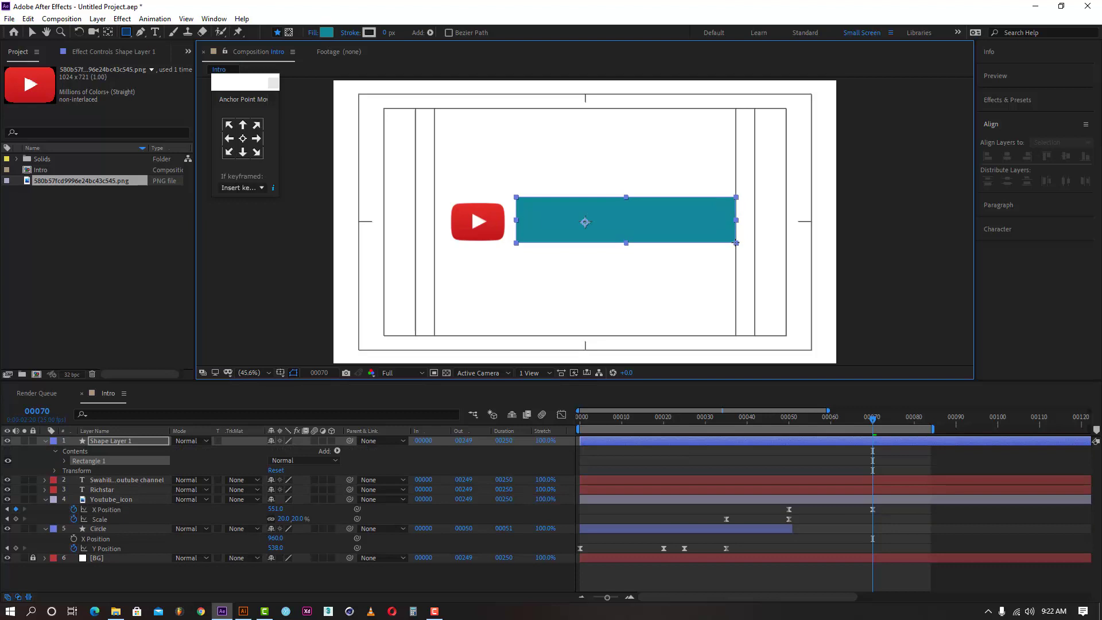
- Rename the rectangle layer 'TEXT_ALphaMatte' and duplicate it
{"action": "left_click", "coordinate": [45, 440]}
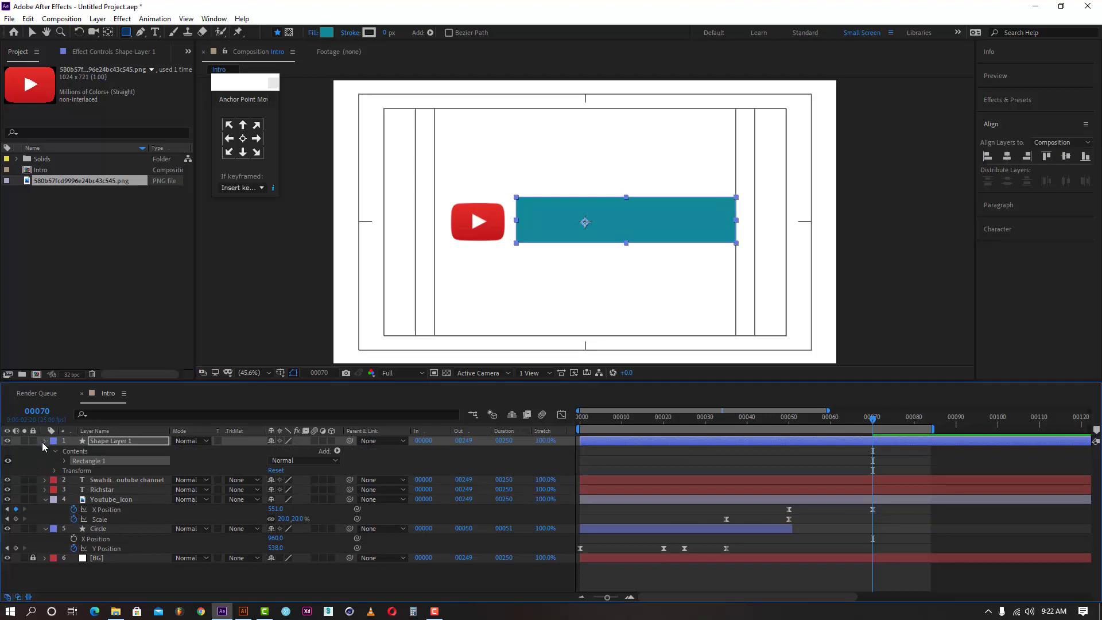
{"action": "right_click", "coordinate": [112, 443]}
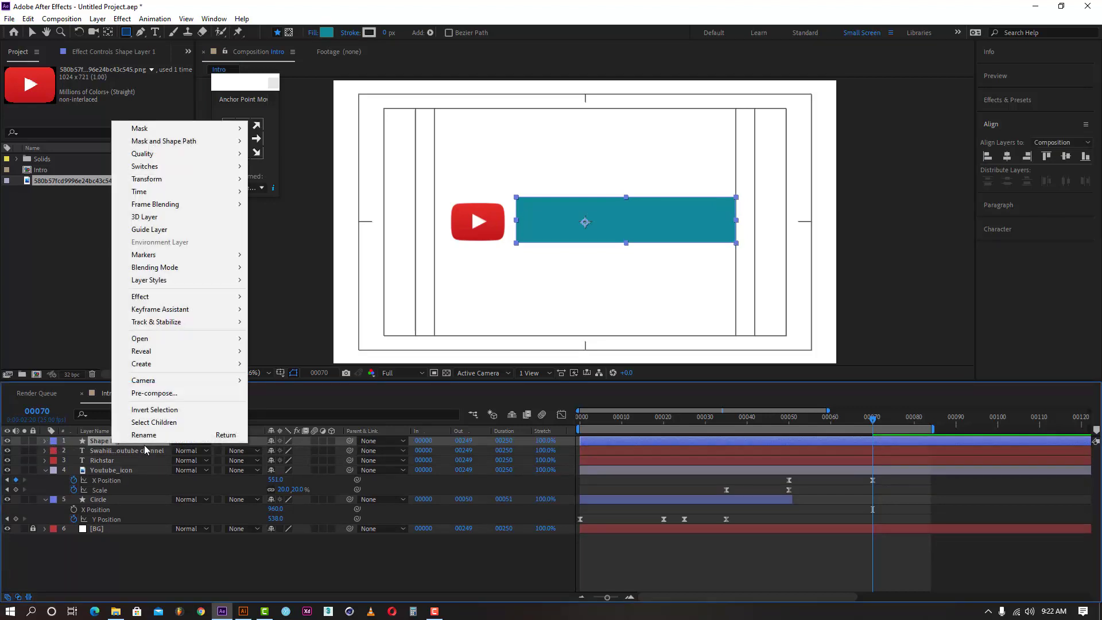
{"action": "left_click", "coordinate": [144, 439]}
{"action": "key", "text": "Caps_Lock"}
{"action": "type", "text": "TEX"}
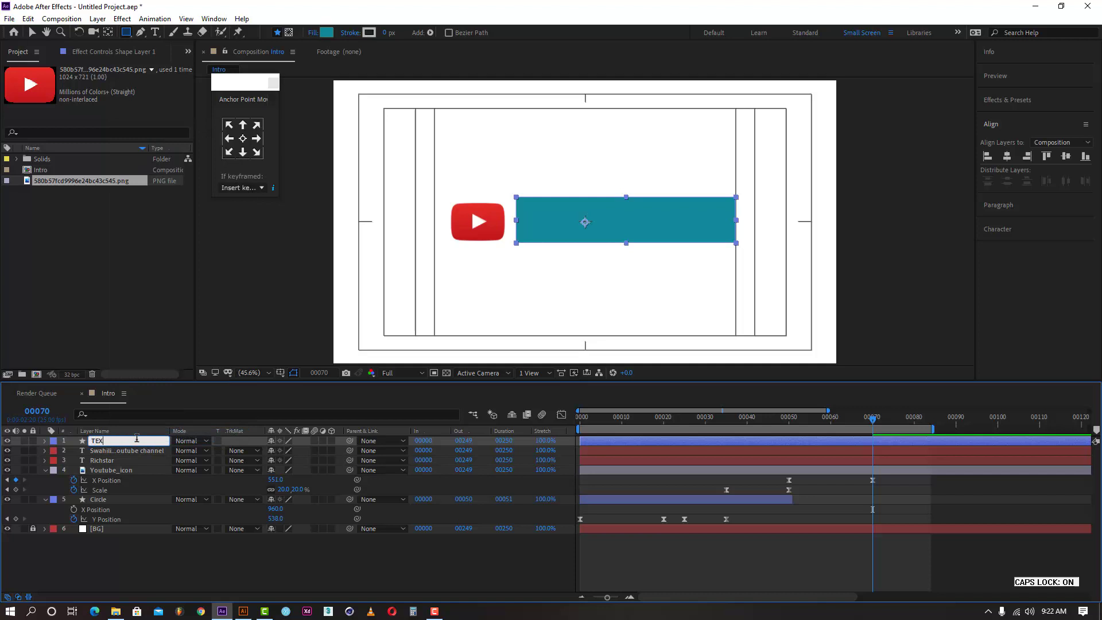
{"action": "type", "text": "T_AL"}
{"action": "key", "text": "Caps_Lock"}
{"action": "type", "text": "pha"}
{"action": "key", "text": "Caps_Lock"}
{"action": "type", "text": "M"}
{"action": "key", "text": "Caps_Lock"}
{"action": "type", "text": "atte"}
{"action": "key", "text": "Return"}
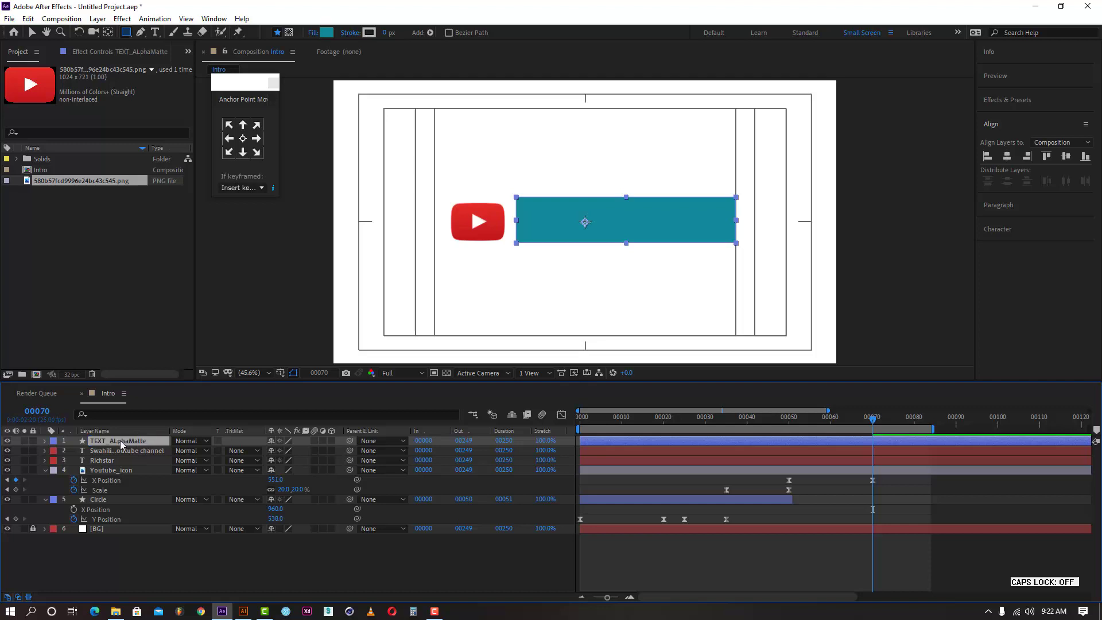
{"action": "key", "text": "ctrl+d"}
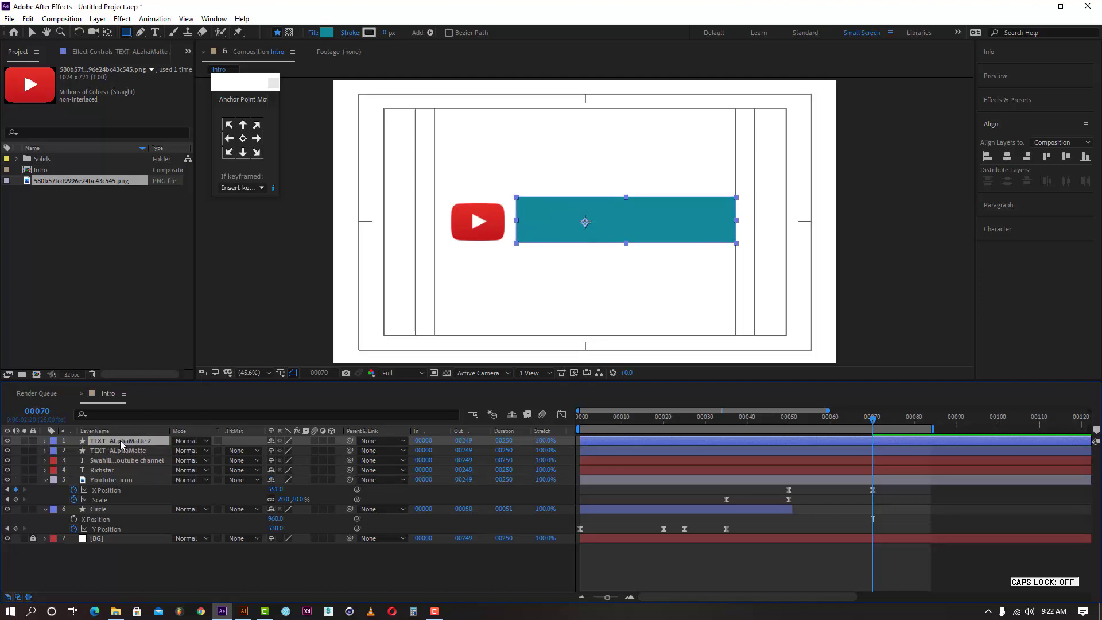
- Move the copy below the subtitle and set the subtitle's Track Matte to Alpha Matte TEXT_ALphaMatte
{"action": "left_click_drag", "start_coordinate": [123, 441], "coordinate": [122, 465]}
{"action": "left_click", "coordinate": [123, 450]}
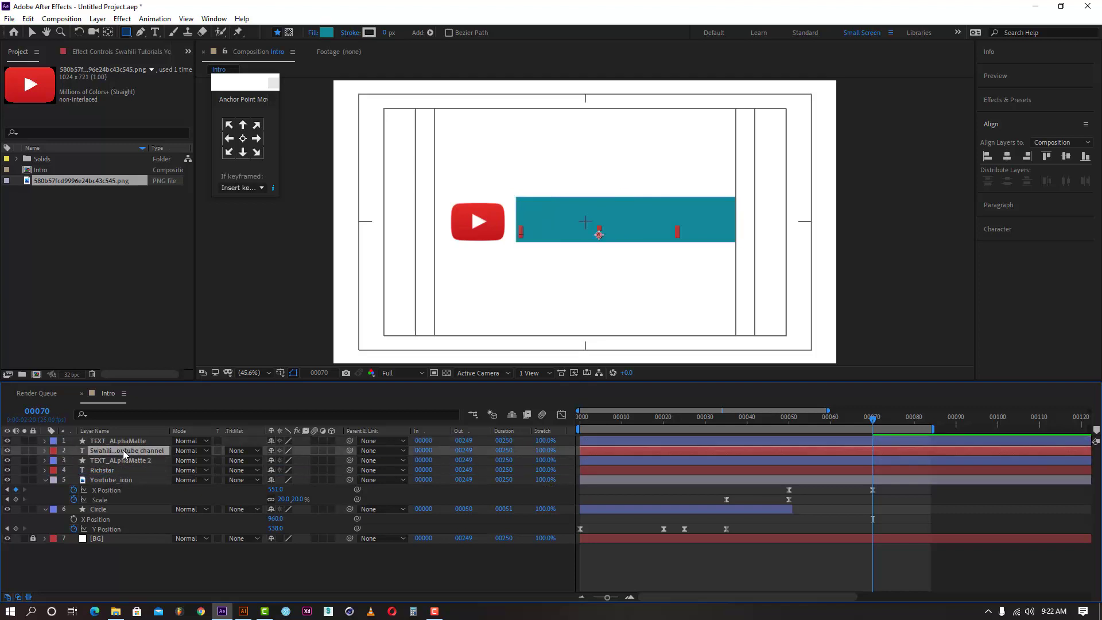
{"action": "left_click", "coordinate": [246, 450]}
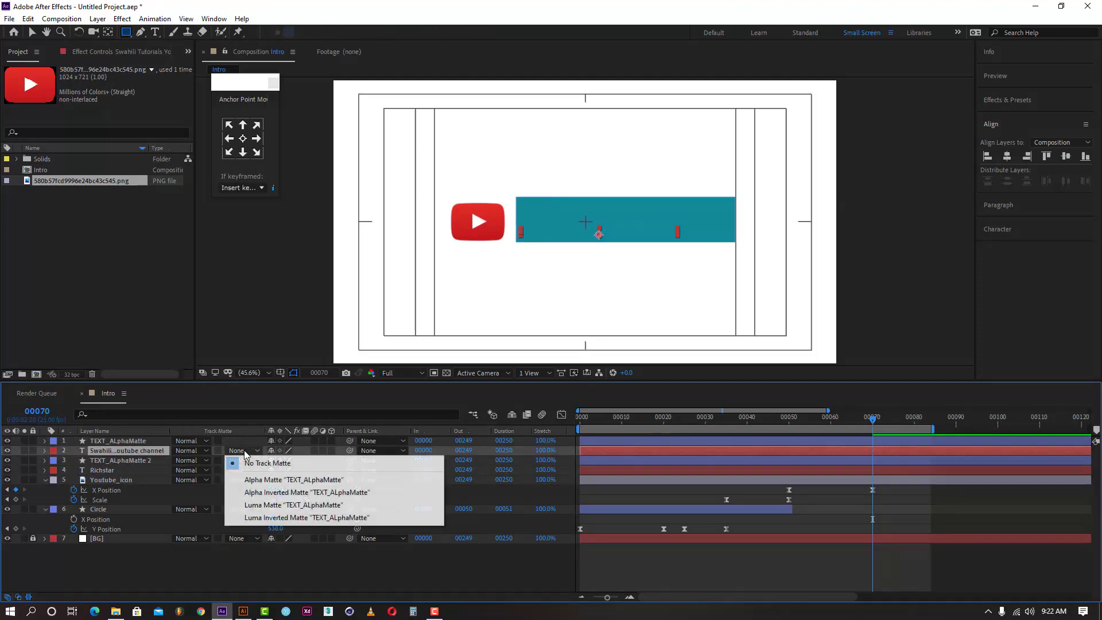
{"action": "left_click", "coordinate": [266, 479]}
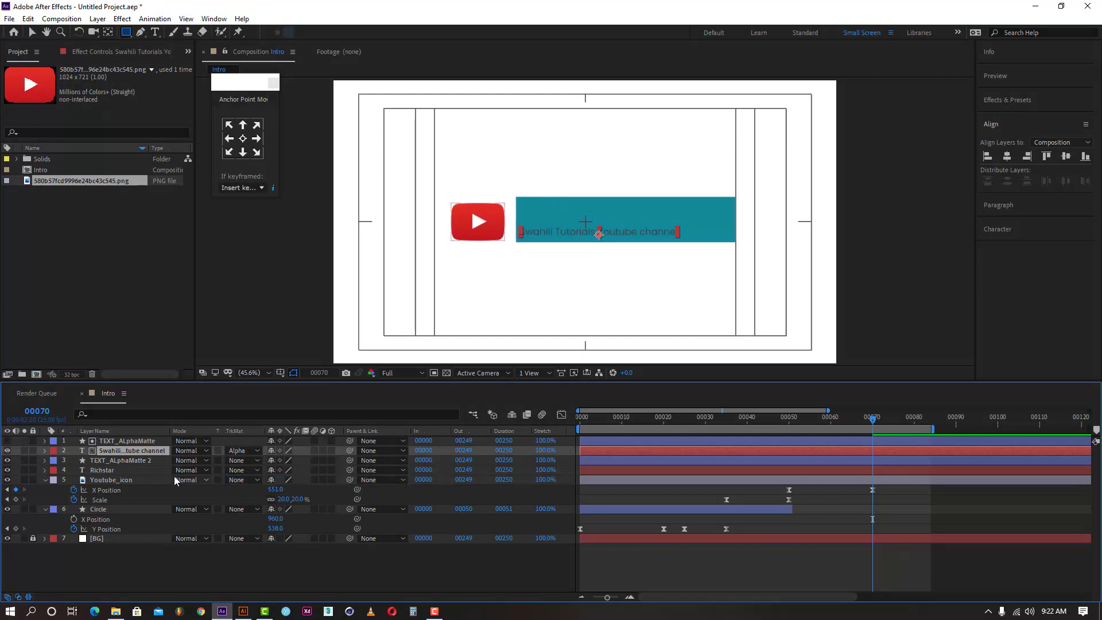
- Set Richstar's Track Matte to Alpha Matte using TEXT_ALphaMatte 2
{"action": "left_click", "coordinate": [124, 464]}
{"action": "left_click", "coordinate": [128, 469]}
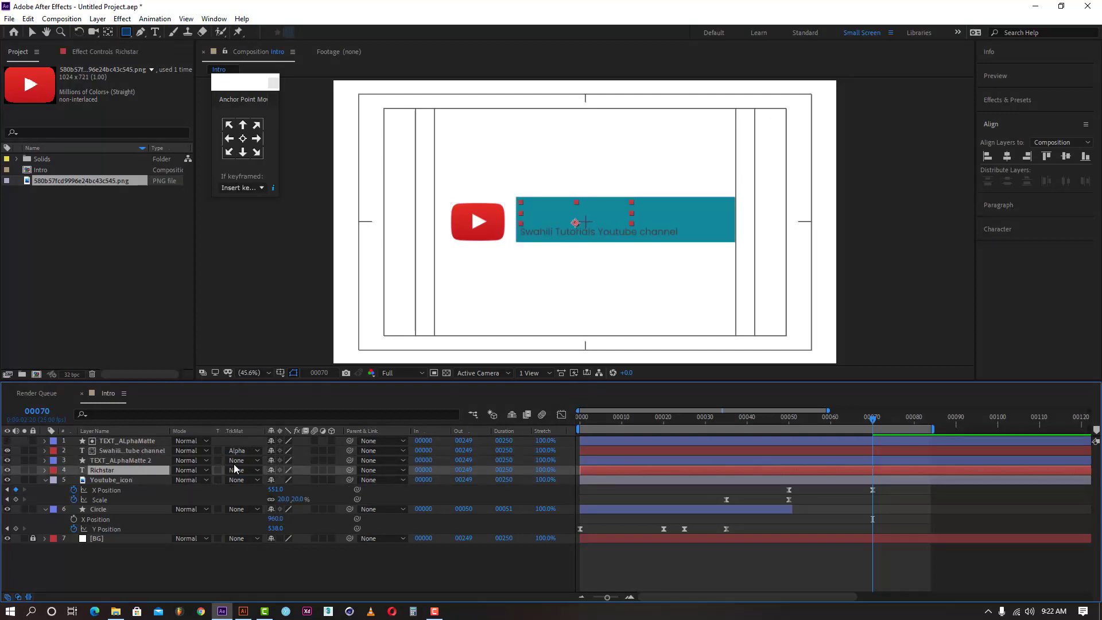
{"action": "left_click", "coordinate": [240, 470]}
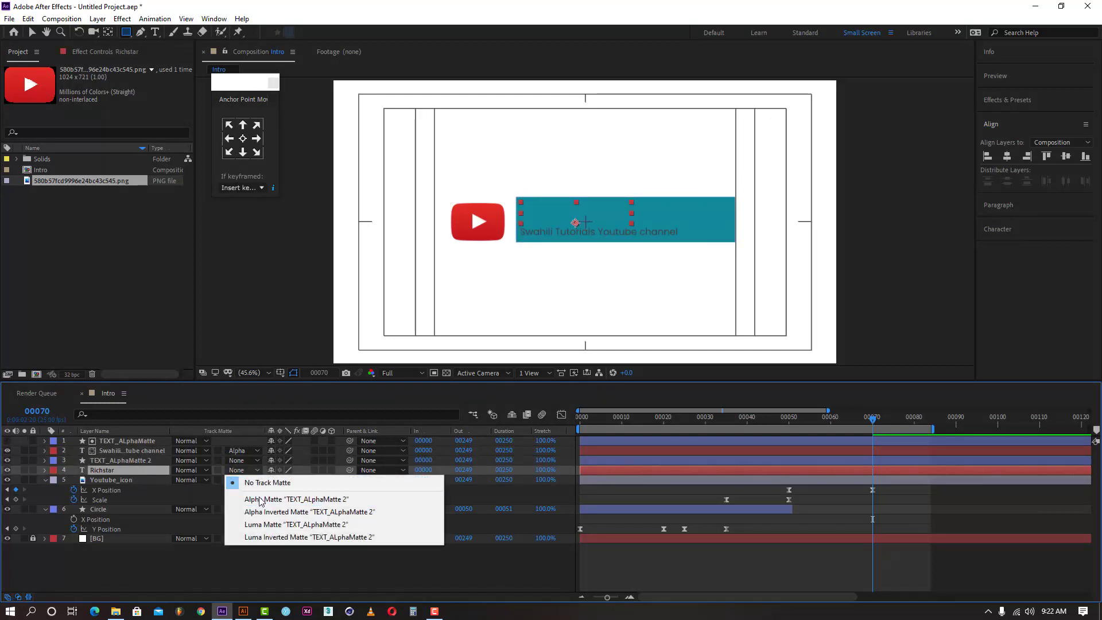
{"action": "left_click", "coordinate": [265, 499]}
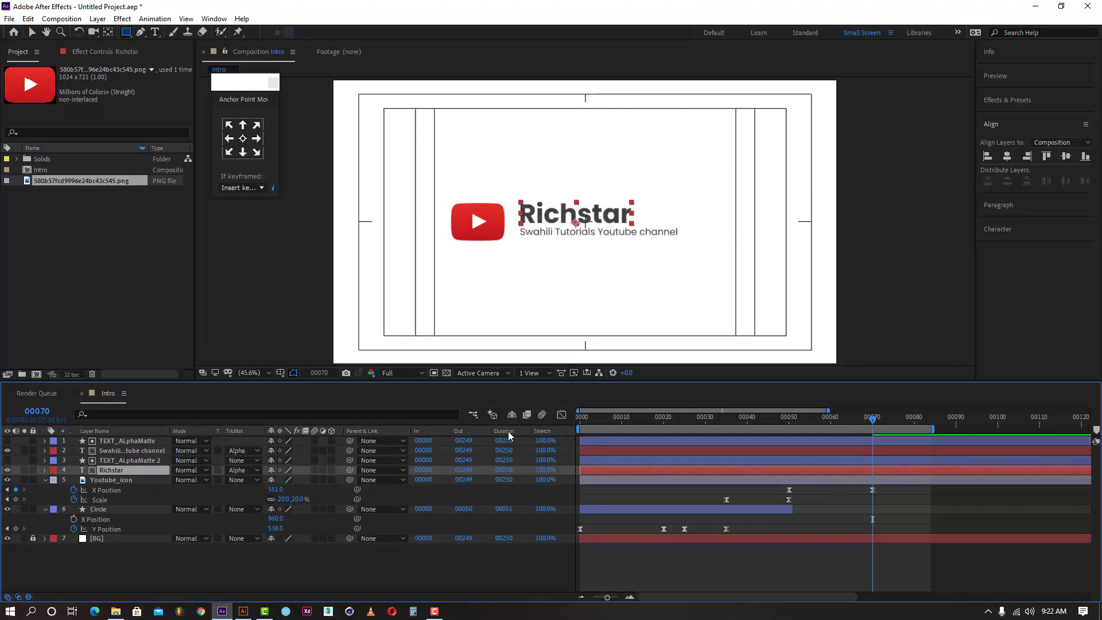
{"action": "left_click", "coordinate": [853, 438]}
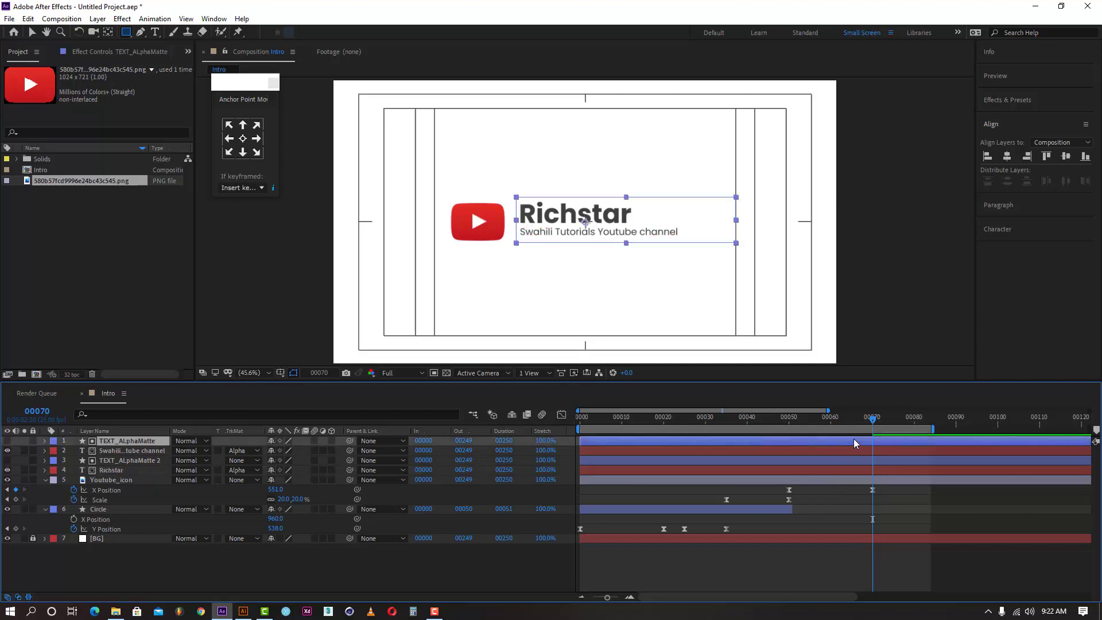
{"action": "left_click", "coordinate": [846, 473]}
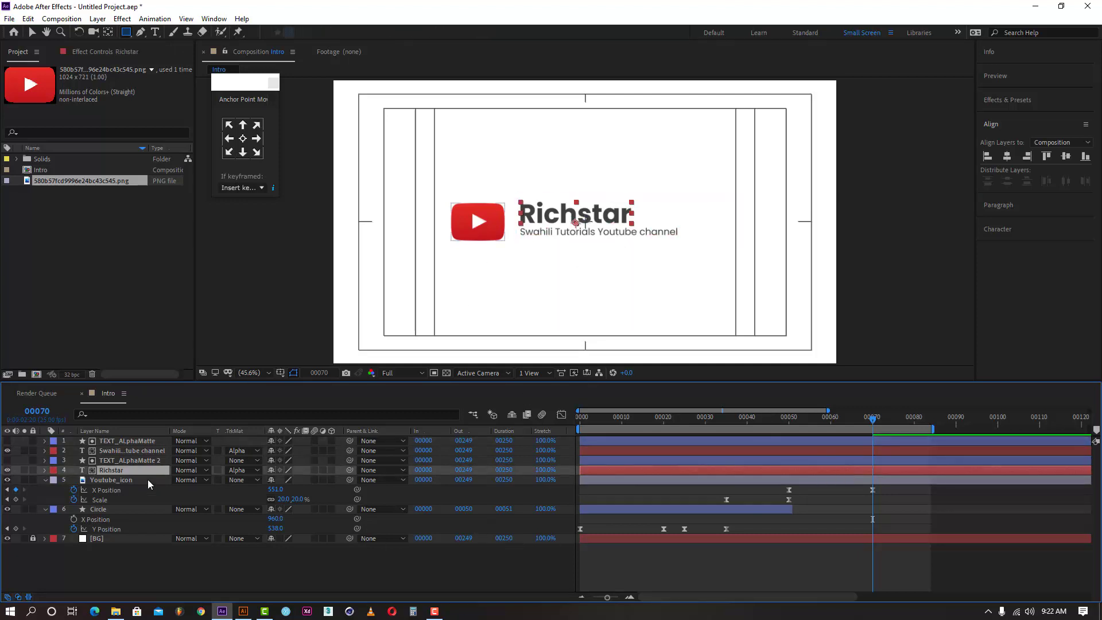
- Separate Position into X and Y dimensions for the subtitle and Richstar layers
{"action": "left_click", "coordinate": [129, 452], "text": "ctrl"}
{"action": "key", "text": "s"}
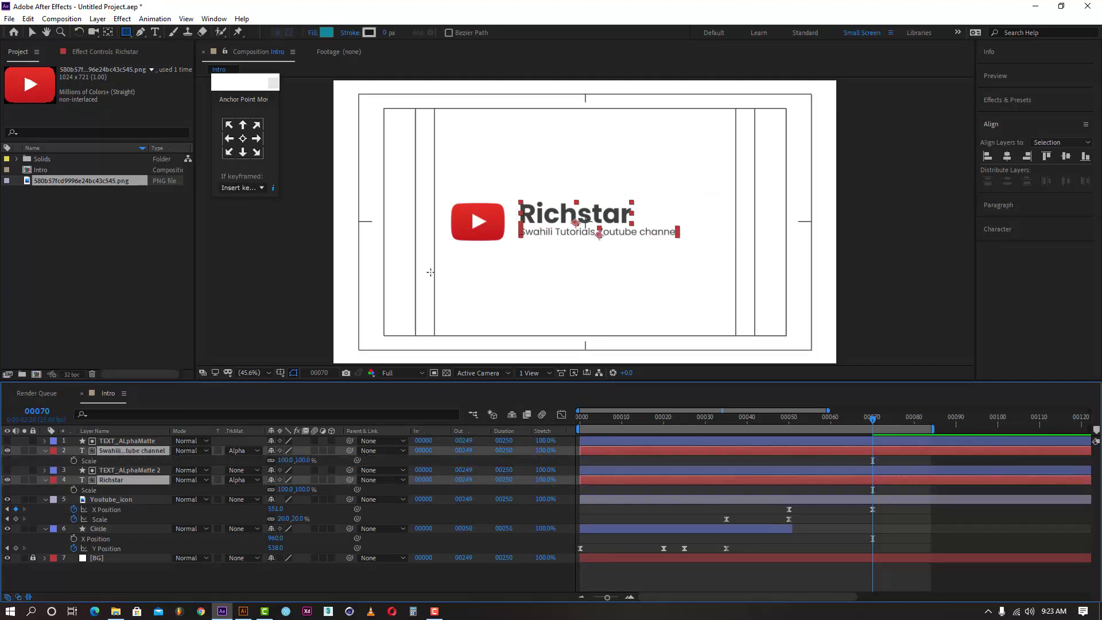
{"action": "key", "text": "p"}
{"action": "right_click", "coordinate": [95, 460]}
{"action": "left_click", "coordinate": [155, 478]}
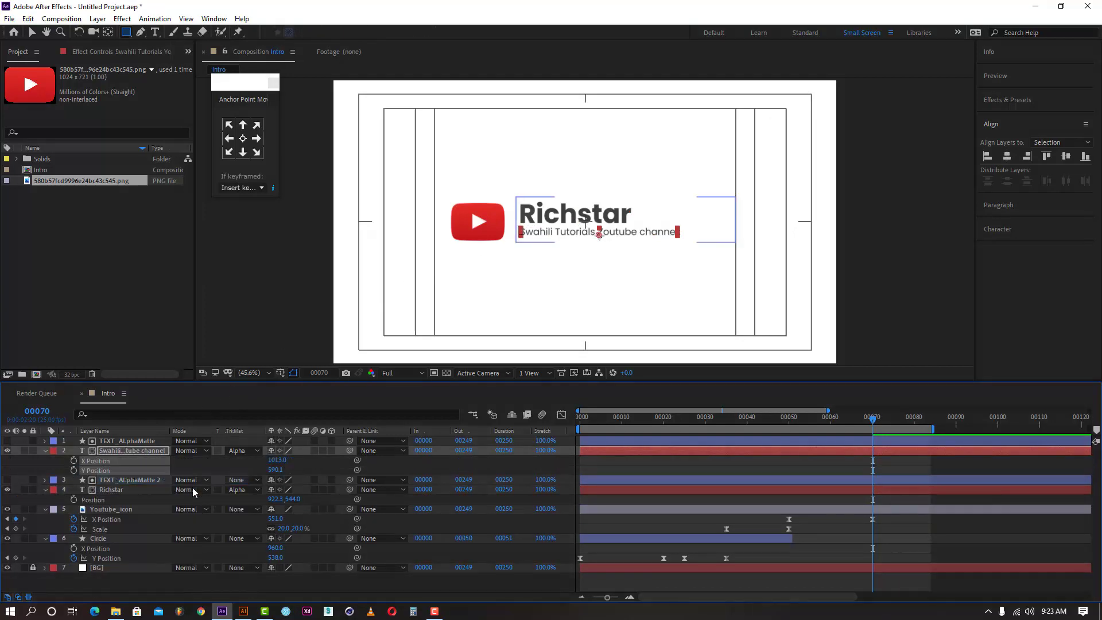
{"action": "left_click", "coordinate": [158, 487]}
{"action": "right_click", "coordinate": [105, 500]}
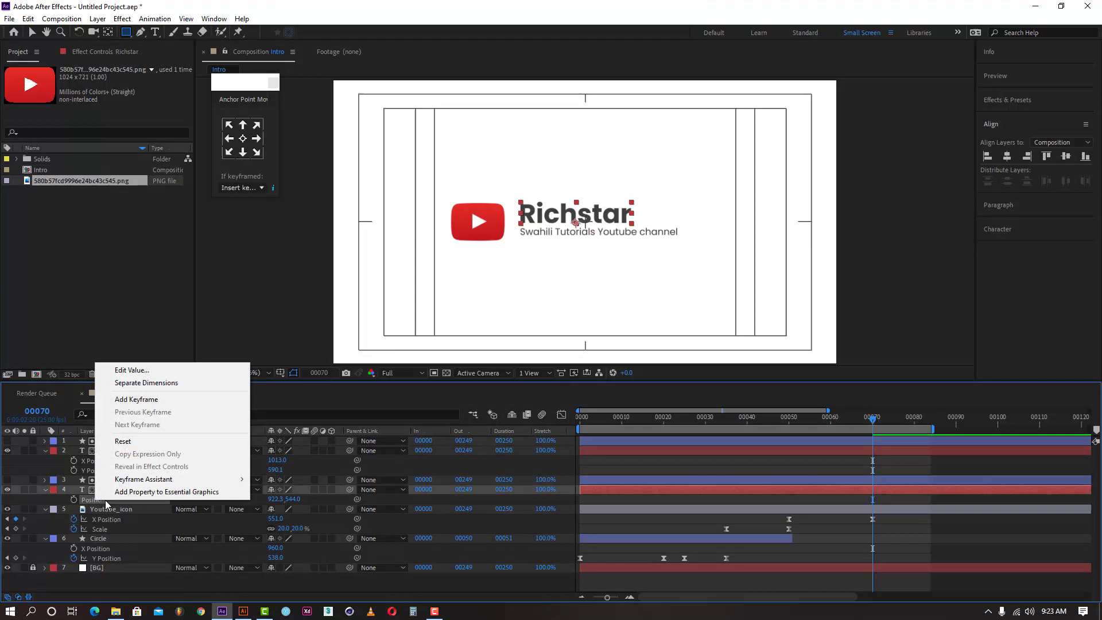
{"action": "left_click", "coordinate": [146, 383]}
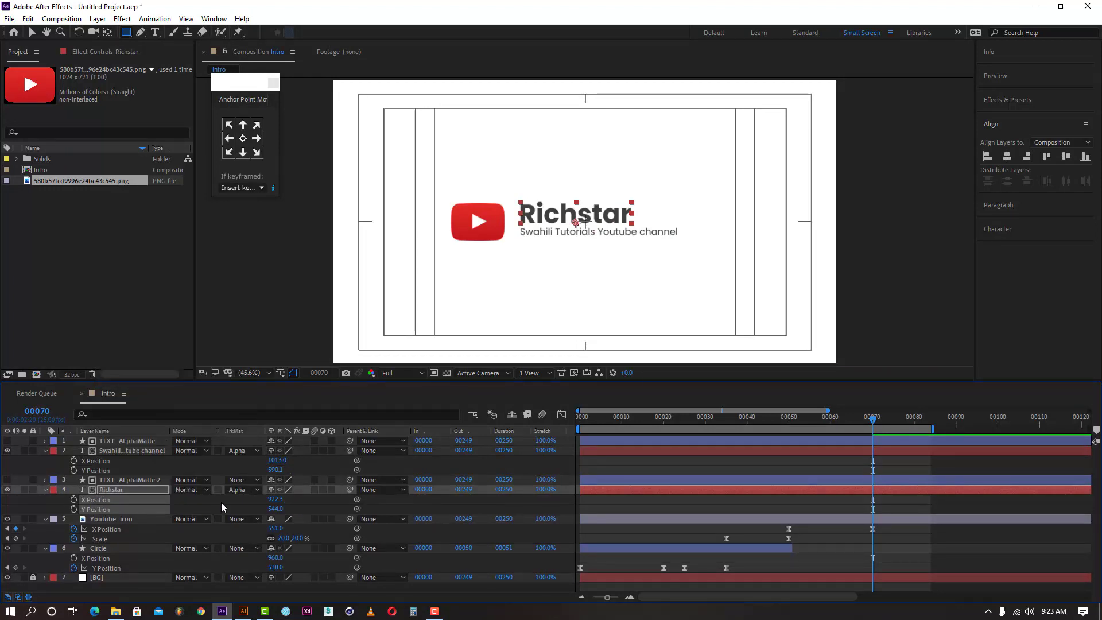
- Add X Position keyframes on both text layers at frame 70
{"action": "left_click", "coordinate": [214, 501]}
{"action": "left_click", "coordinate": [105, 509]}
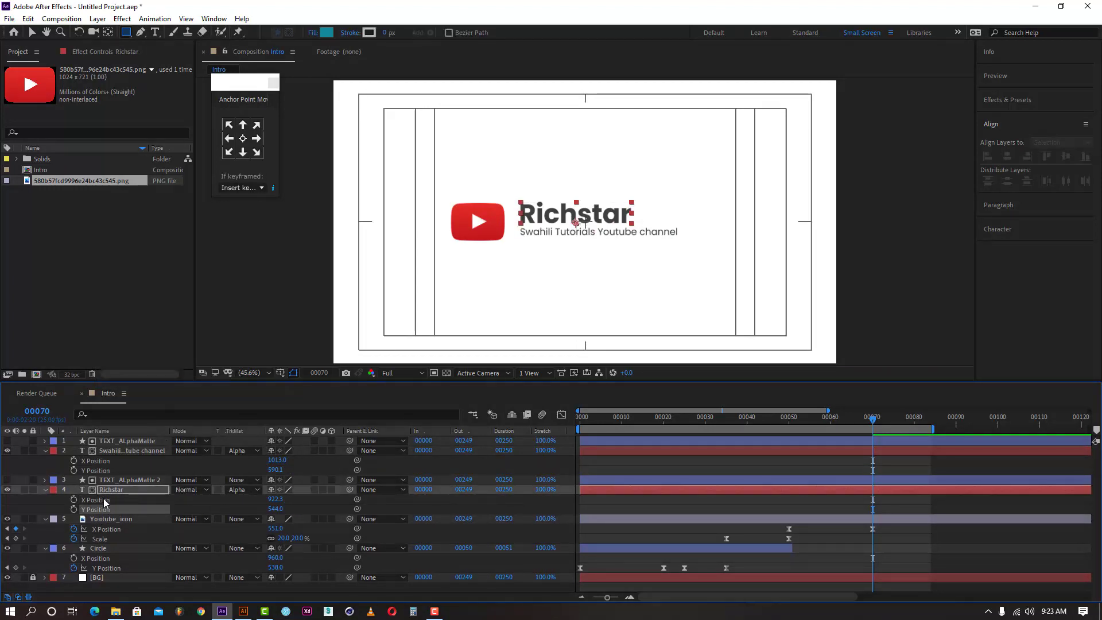
{"action": "left_click", "coordinate": [103, 461]}
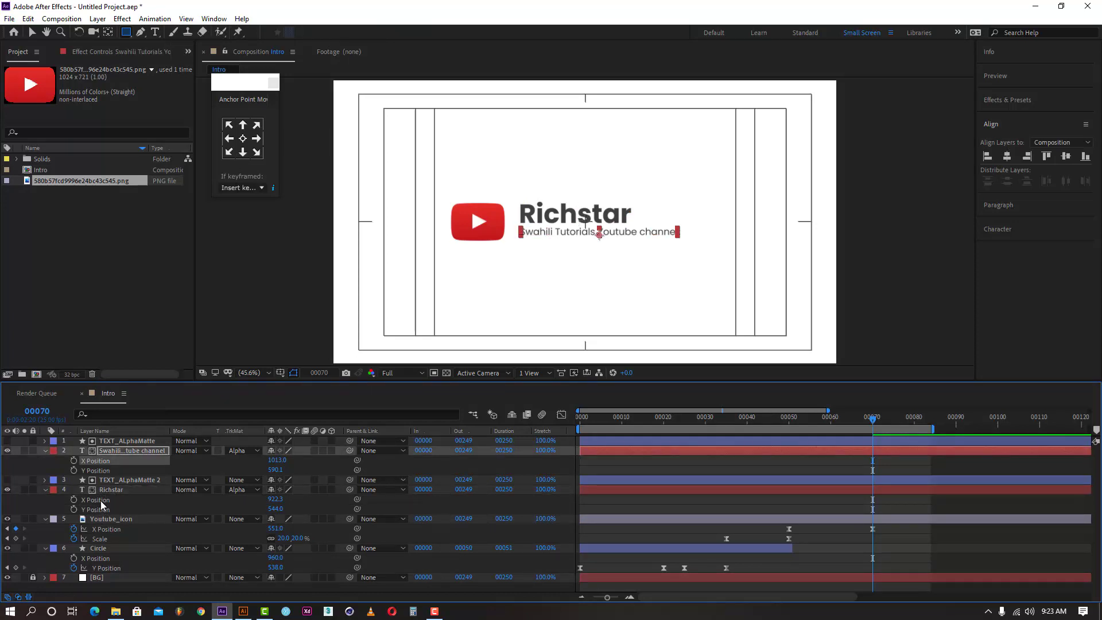
{"action": "left_click", "coordinate": [102, 499], "text": "ctrl"}
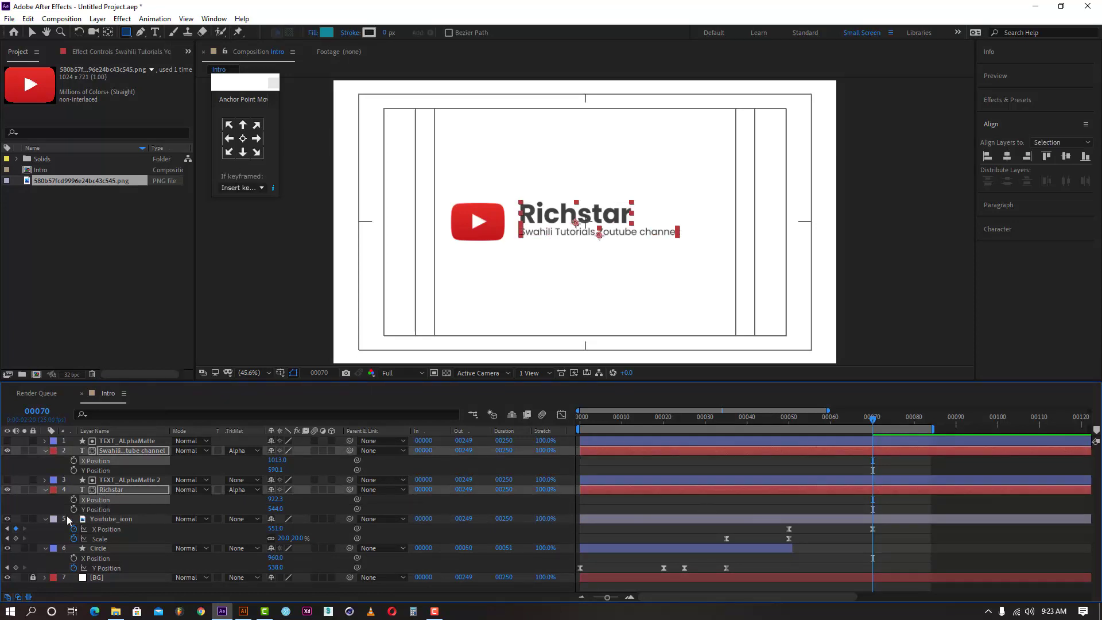
{"action": "left_click", "coordinate": [74, 500]}
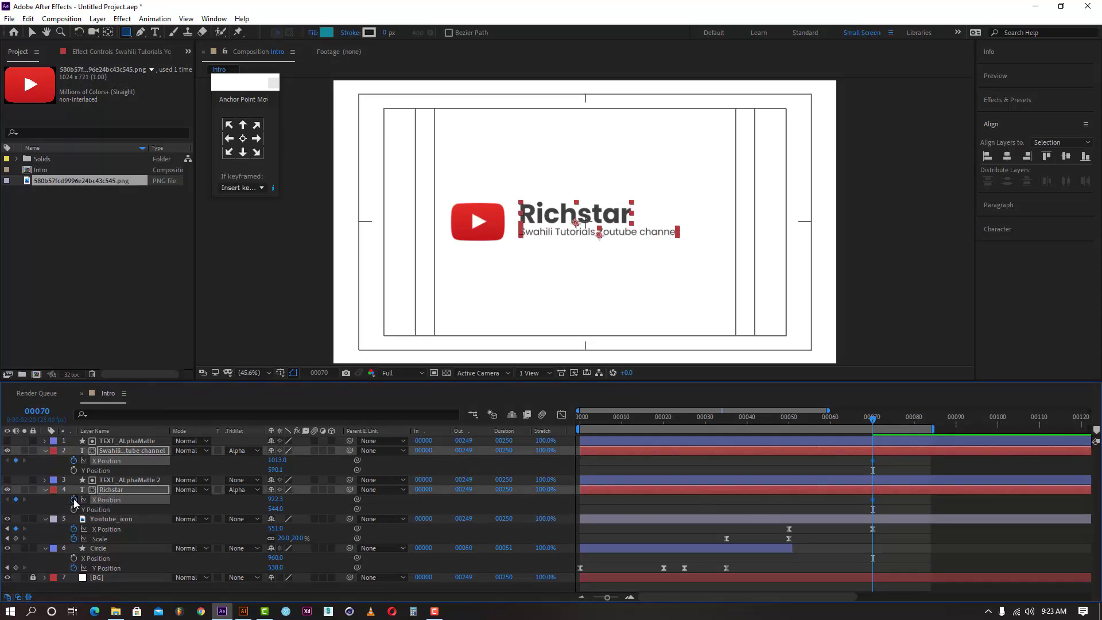
{"action": "left_click", "coordinate": [786, 422]}
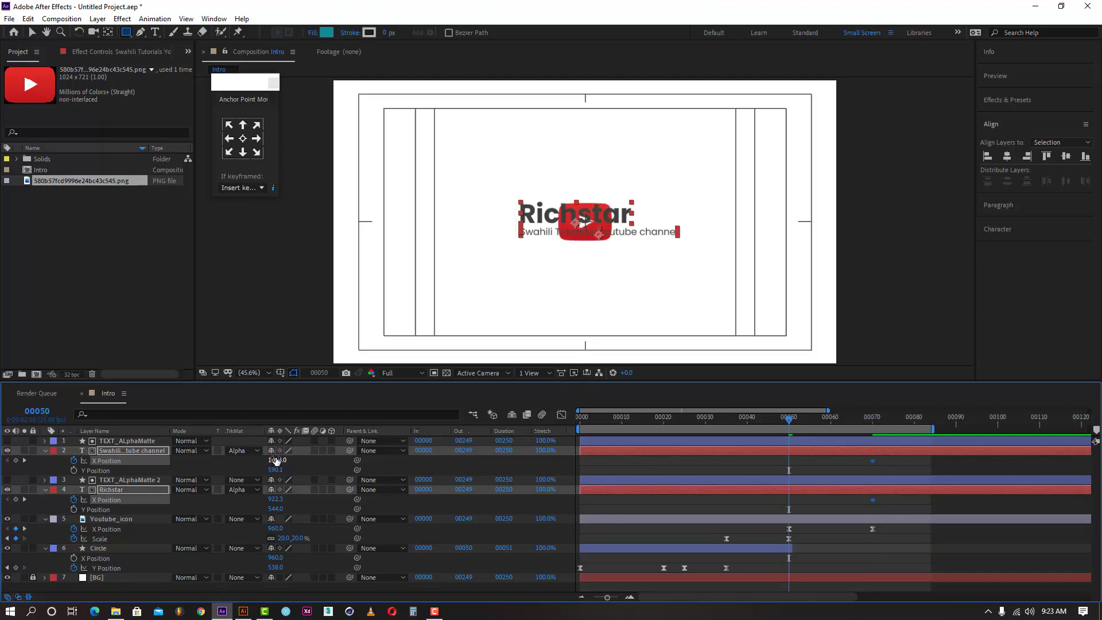
- At frame 50, drag both text layers far left (X 120.3 and 211.0) and preview the slide-in
{"action": "left_click_drag", "start_coordinate": [276, 460], "coordinate": [74, 478]}
{"action": "key", "text": "shift+Left"}
{"action": "key", "text": "shift+Left"}
{"action": "key", "text": "shift+Left"}
{"action": "key", "text": "shift+Left"}
{"action": "key", "text": "shift+Left"}
{"action": "key", "text": "shift+Left"}
{"action": "key", "text": "shift+Left"}
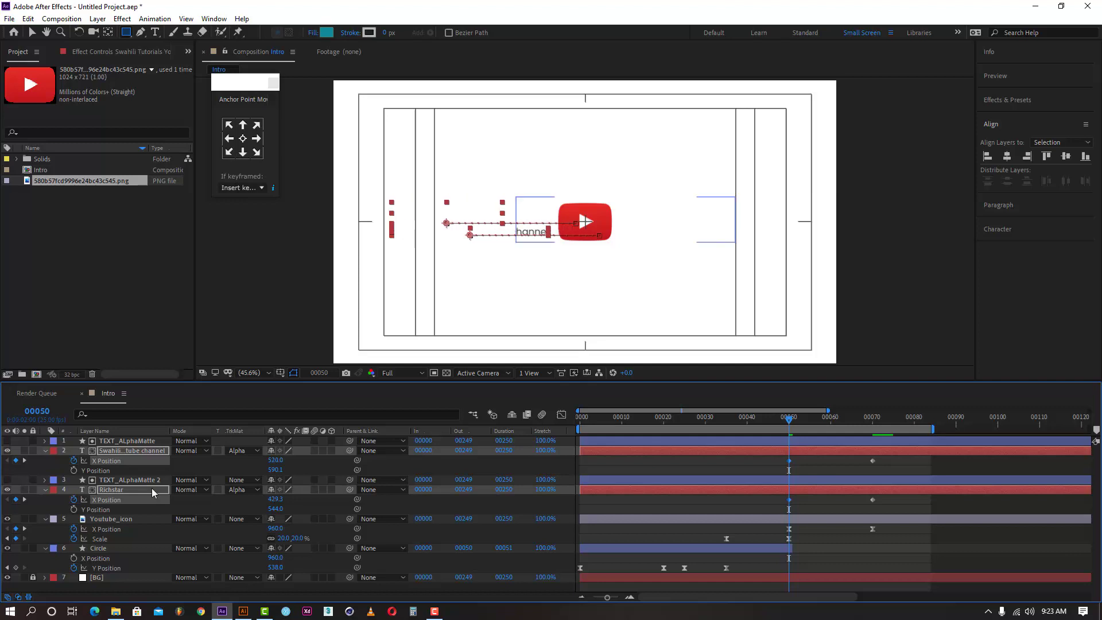
{"action": "left_click_drag", "start_coordinate": [289, 457], "coordinate": [57, 479]}
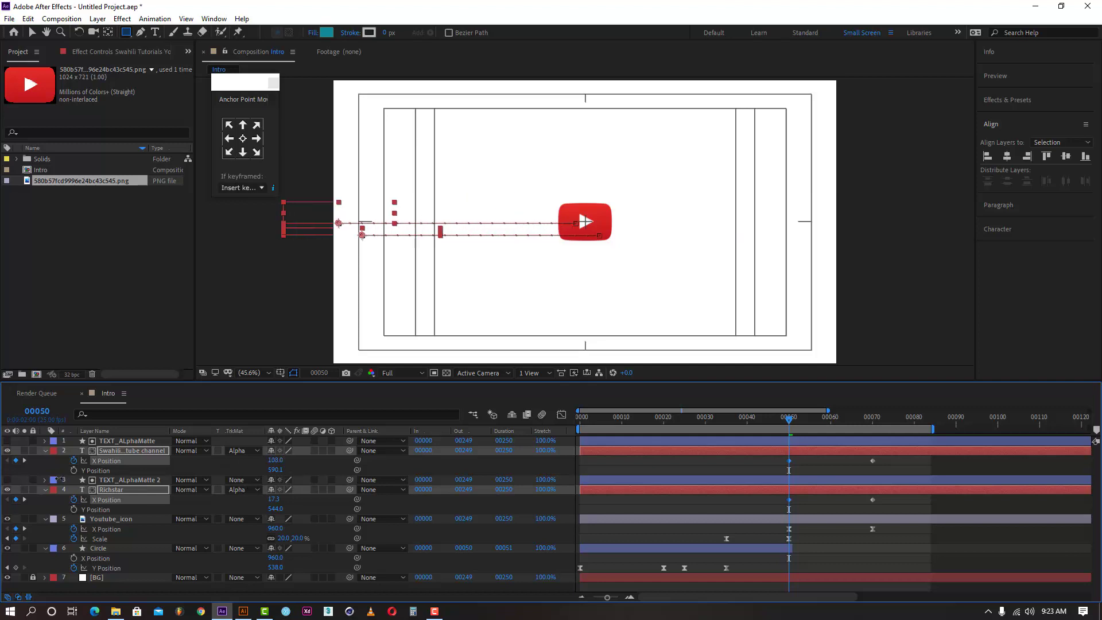
{"action": "key", "text": "space"}
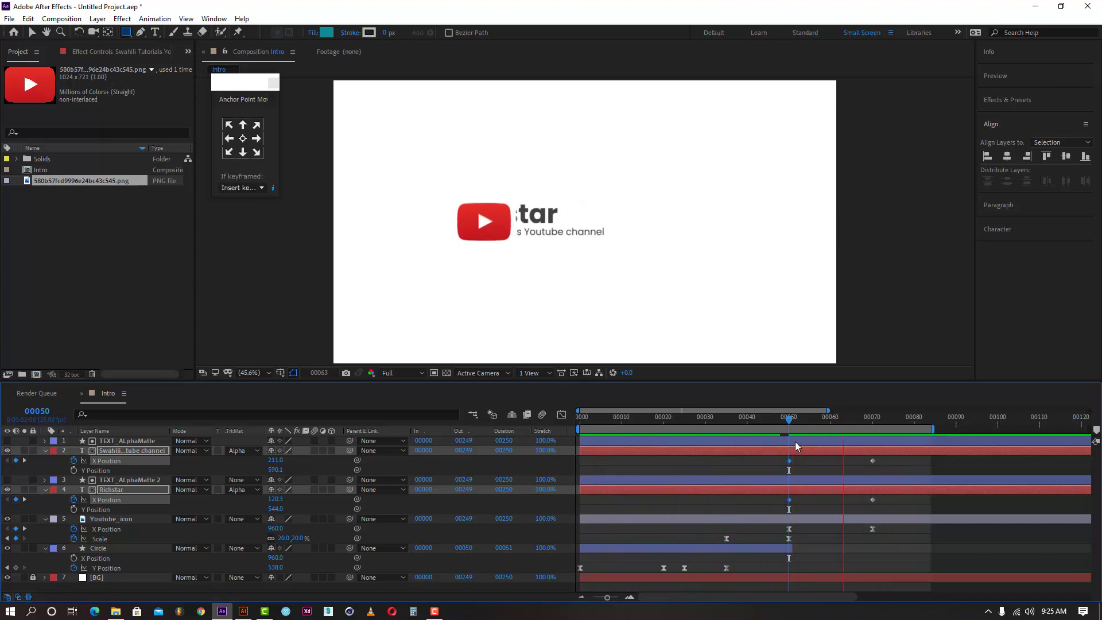
{"action": "left_click_drag", "start_coordinate": [869, 420], "coordinate": [872, 420]}
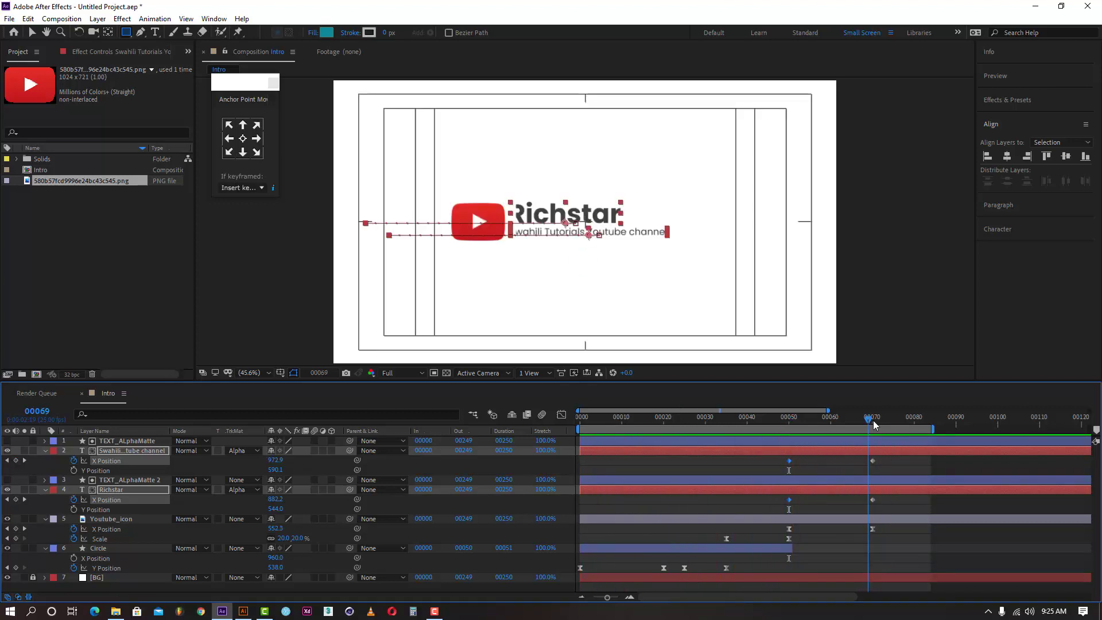
{"action": "left_click_drag", "start_coordinate": [883, 465], "coordinate": [785, 459]}
- Apply Easy Ease to the subtitle's X Position keyframes and steepen the curve's start in the Graph Editor
{"action": "right_click", "coordinate": [789, 463]}
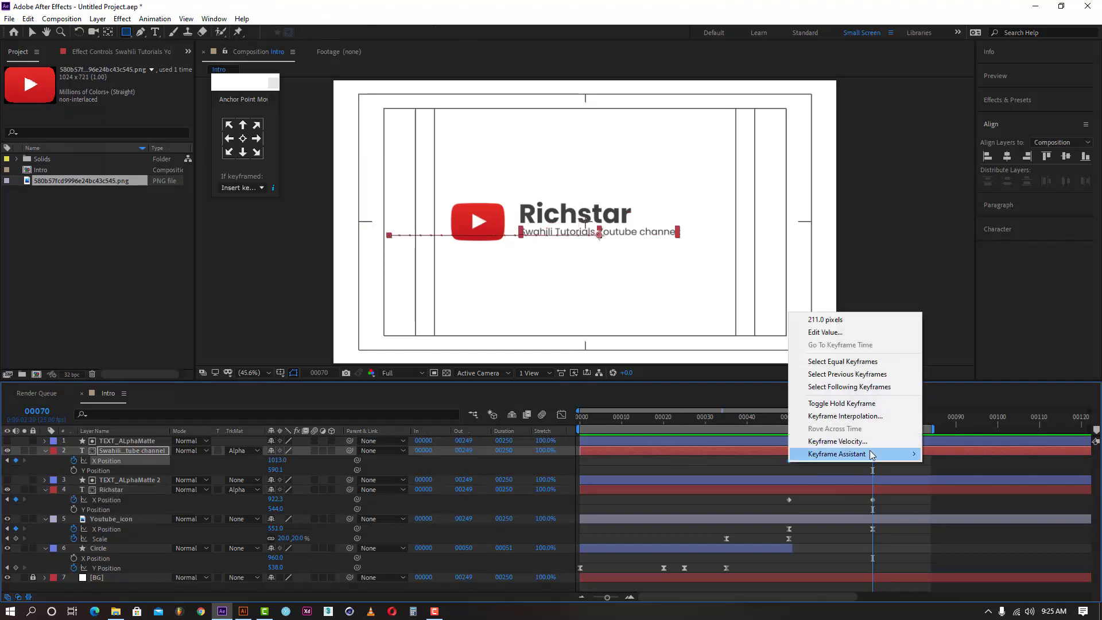
{"action": "mouse_move", "coordinate": [873, 453]}
{"action": "left_click", "coordinate": [680, 492]}
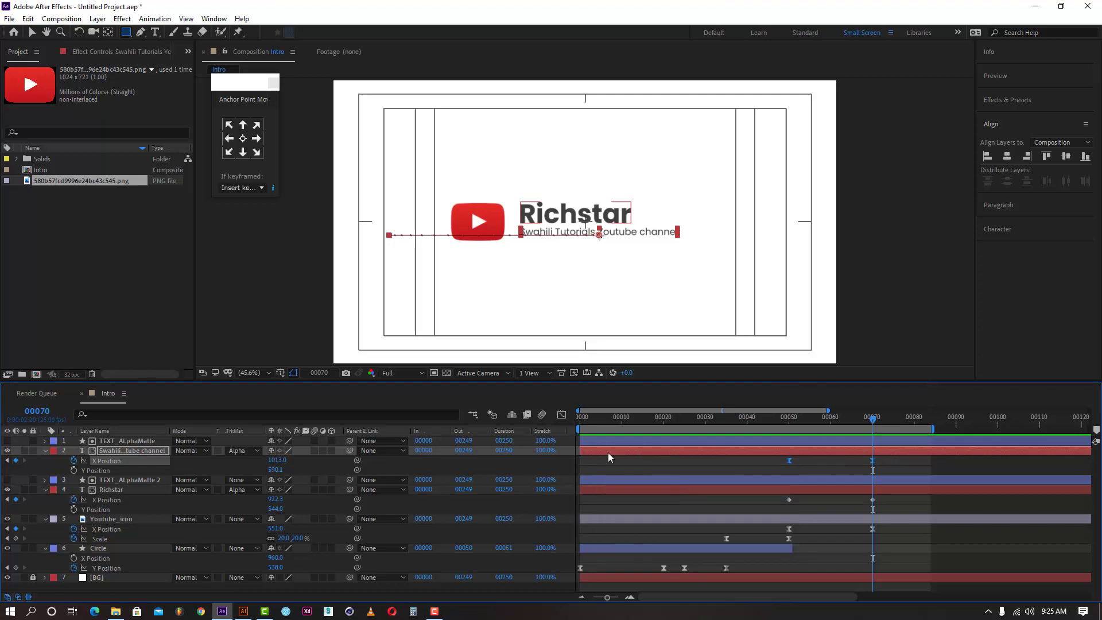
{"action": "left_click", "coordinate": [561, 415]}
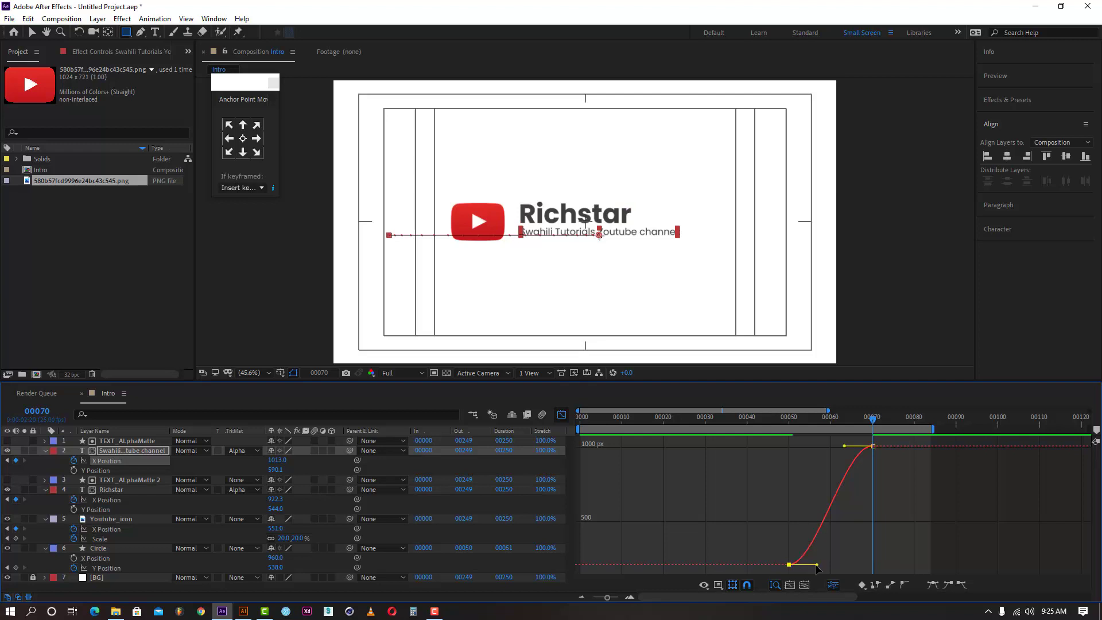
{"action": "left_click", "coordinate": [789, 564]}
{"action": "left_click_drag", "start_coordinate": [797, 520], "coordinate": [790, 470]}
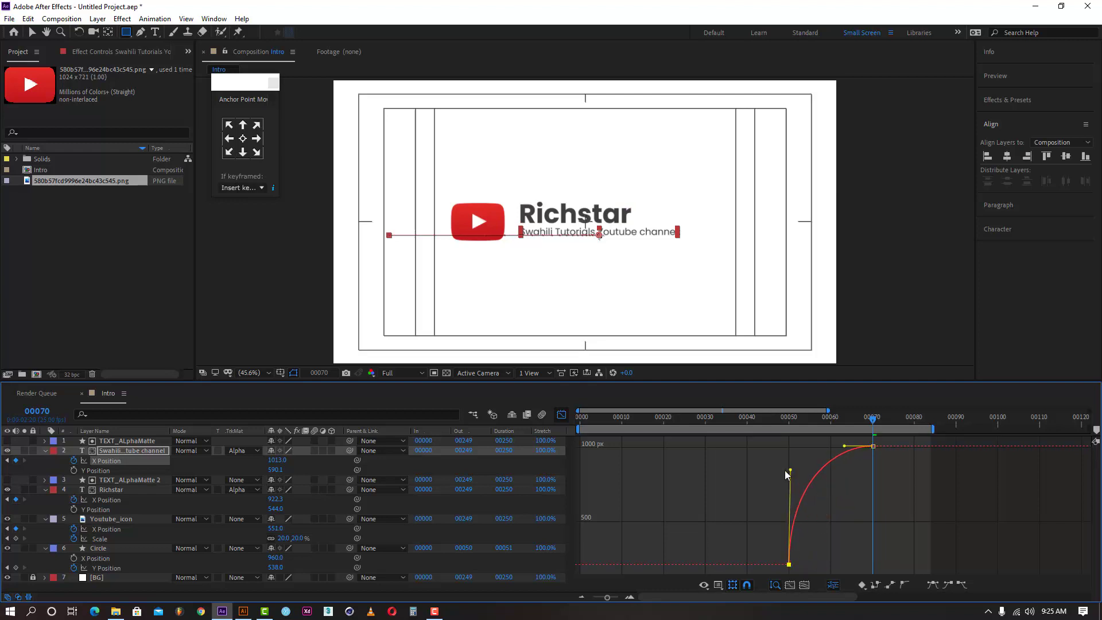
- Preview the animation from frame 47, then return to the keyframe timeline view
{"action": "left_click", "coordinate": [776, 423]}
{"action": "key", "text": "space"}
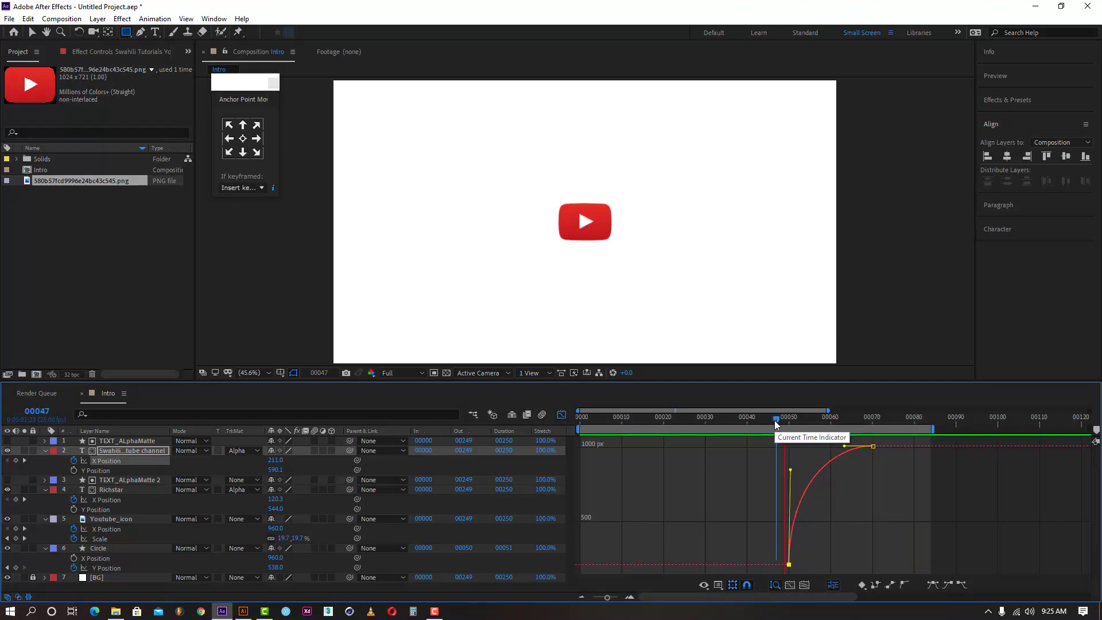
{"action": "key", "text": "space"}
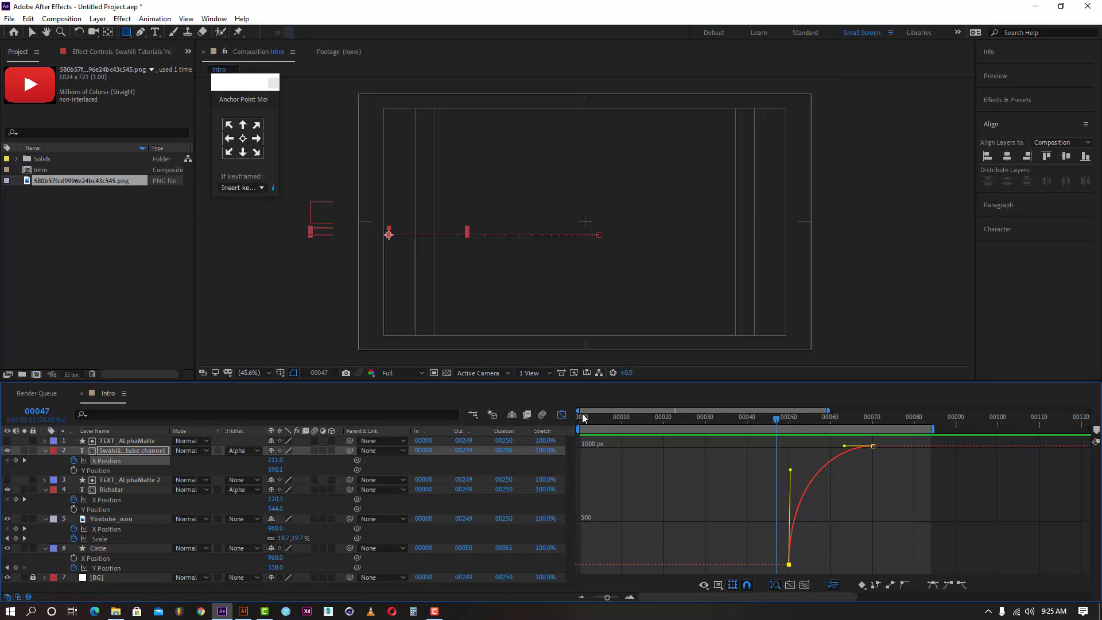
{"action": "left_click", "coordinate": [563, 414]}
{"action": "left_click_drag", "start_coordinate": [880, 497], "coordinate": [782, 507]}
- Apply Easy Ease to Richstar's X Position keyframes, pull up the first handle in the Graph Editor, and preview
{"action": "right_click", "coordinate": [789, 500]}
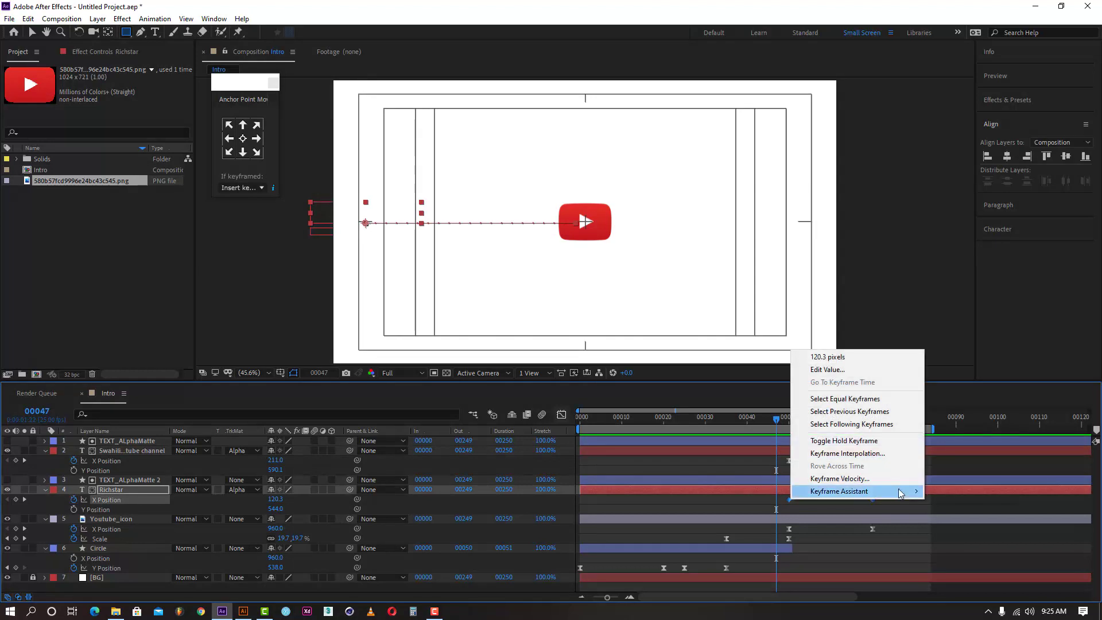
{"action": "mouse_move", "coordinate": [900, 491]}
{"action": "left_click", "coordinate": [683, 528]}
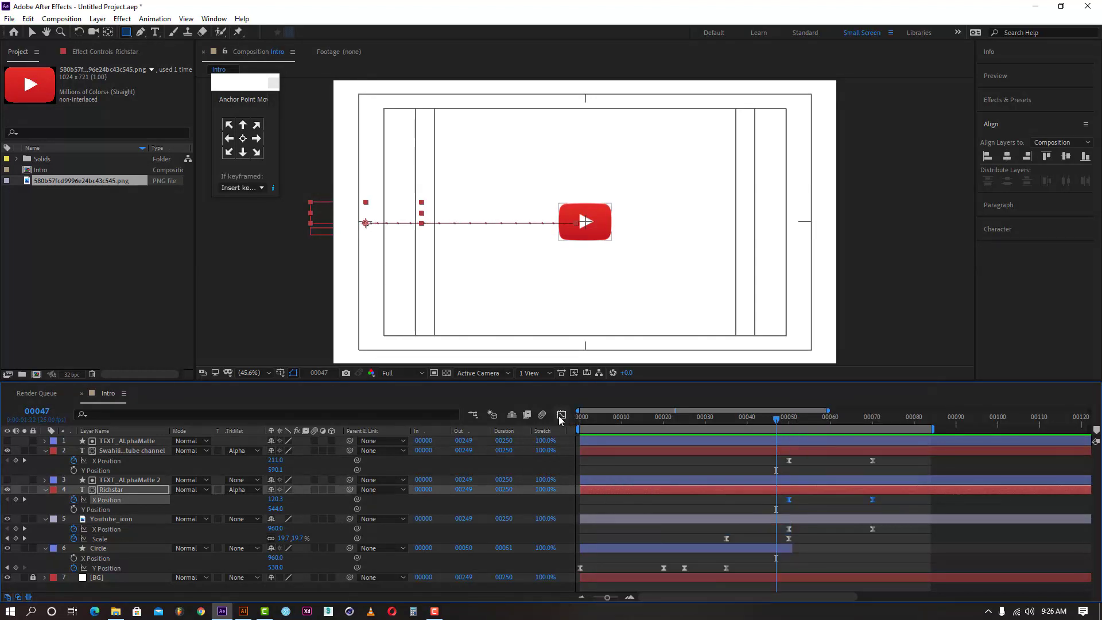
{"action": "left_click", "coordinate": [561, 414]}
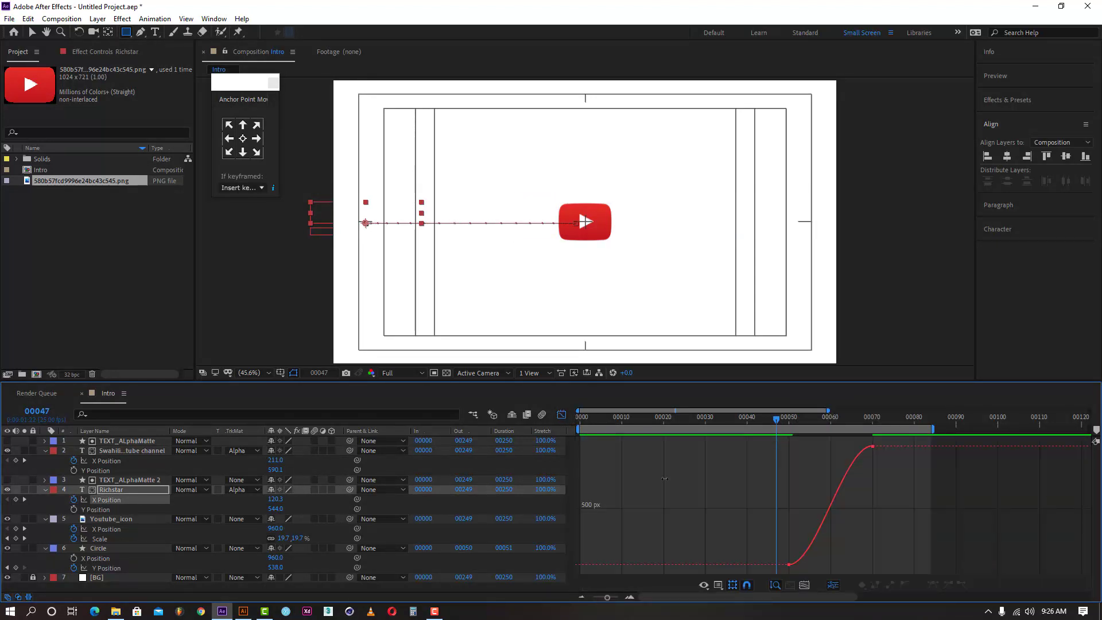
{"action": "left_click", "coordinate": [788, 564]}
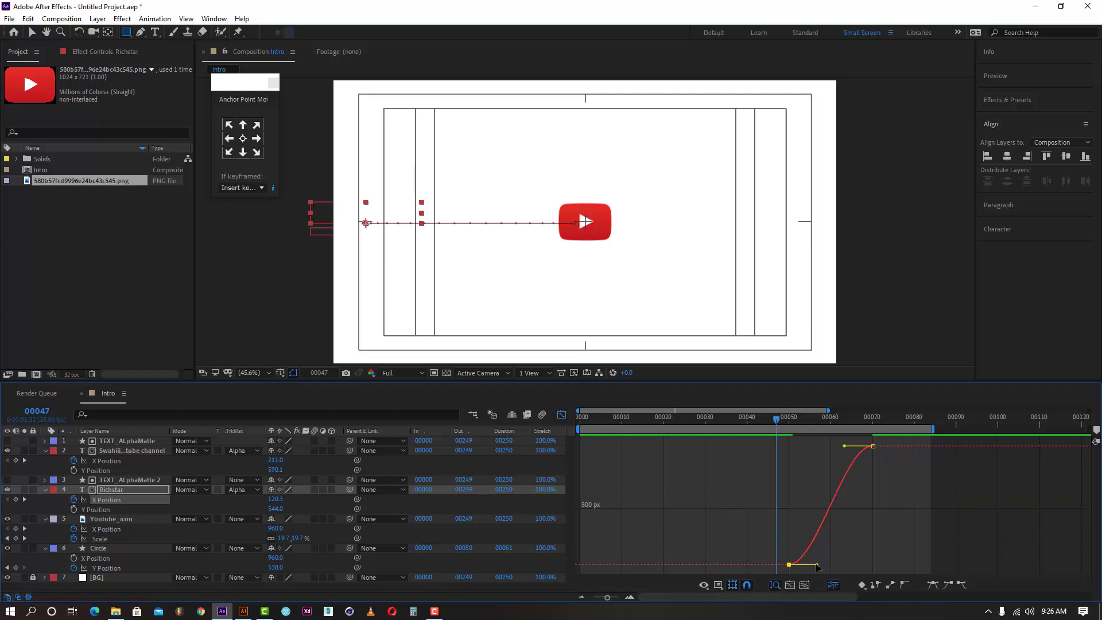
{"action": "left_click_drag", "start_coordinate": [816, 564], "coordinate": [793, 477]}
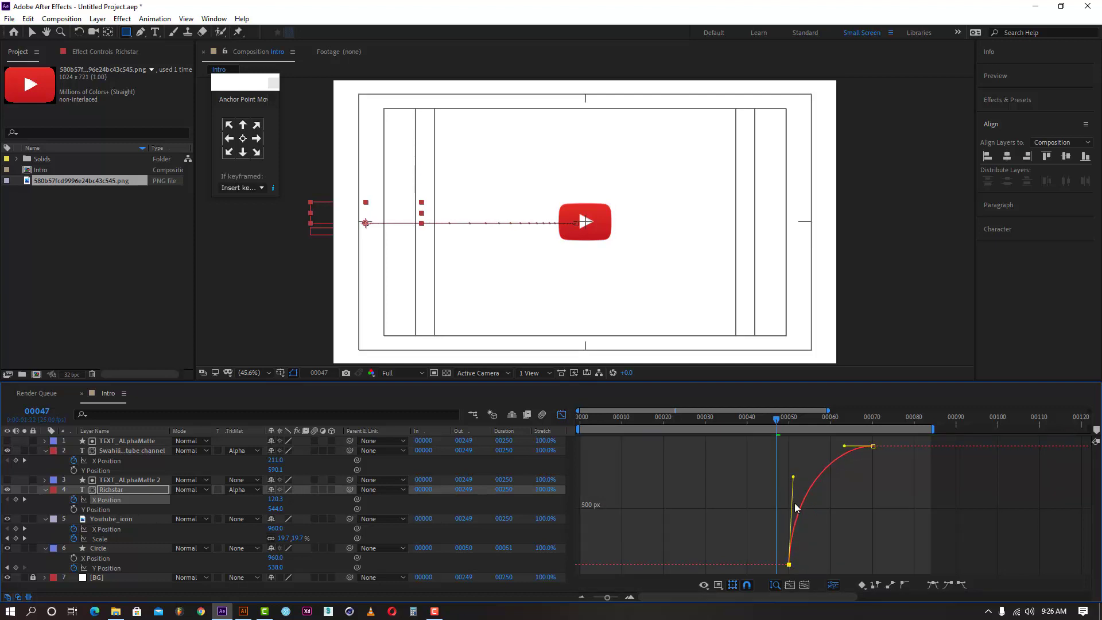
{"action": "key", "text": "space"}
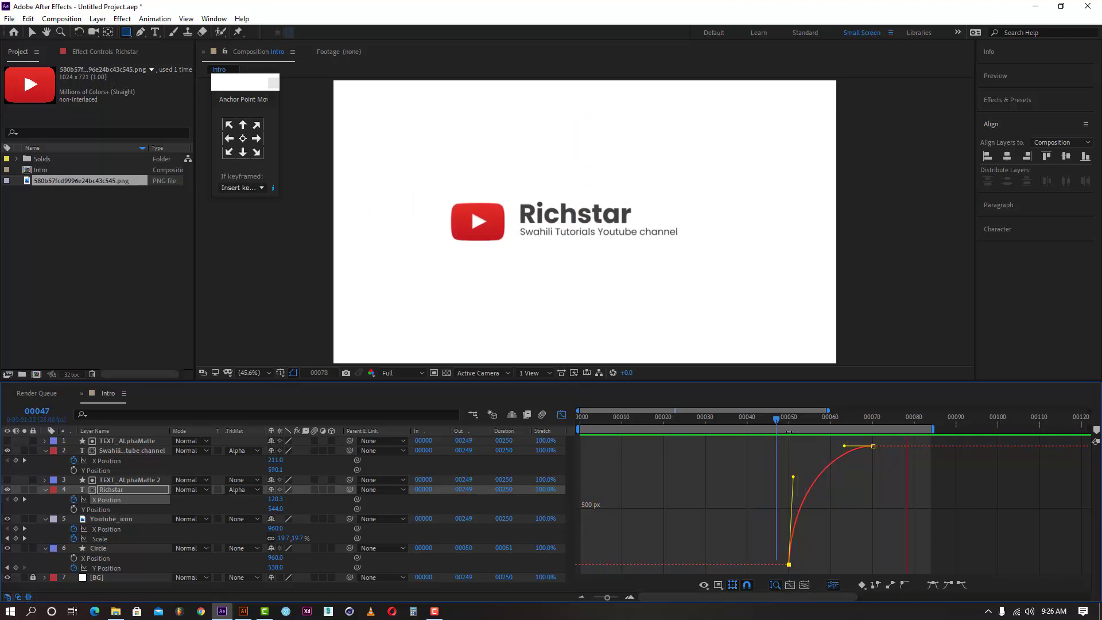
{"action": "key", "text": "space"}
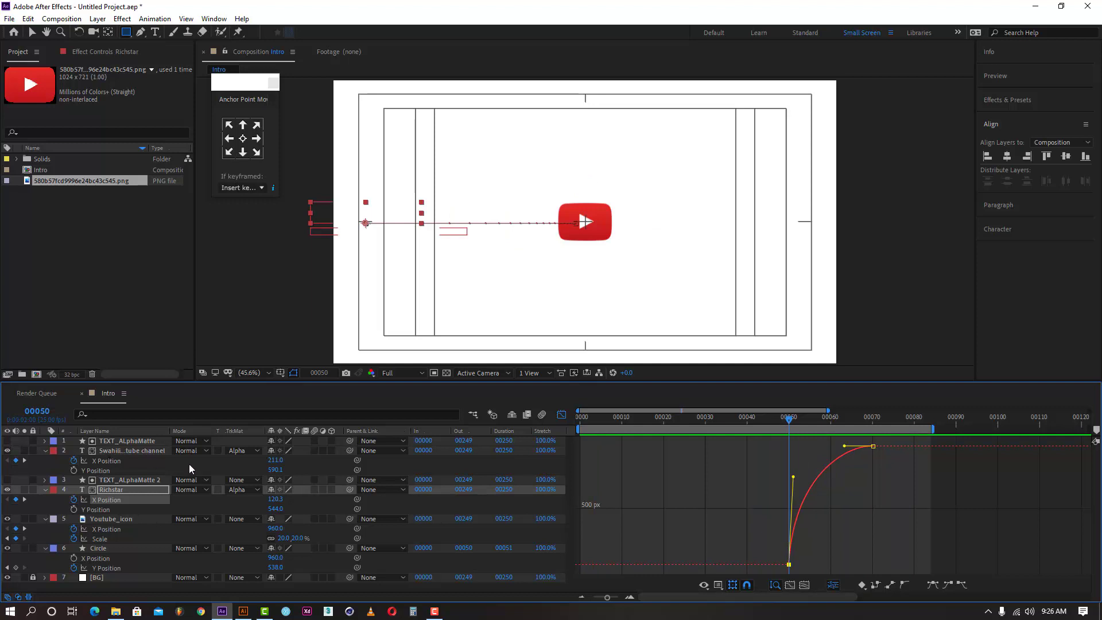
{"action": "left_click", "coordinate": [560, 414]}
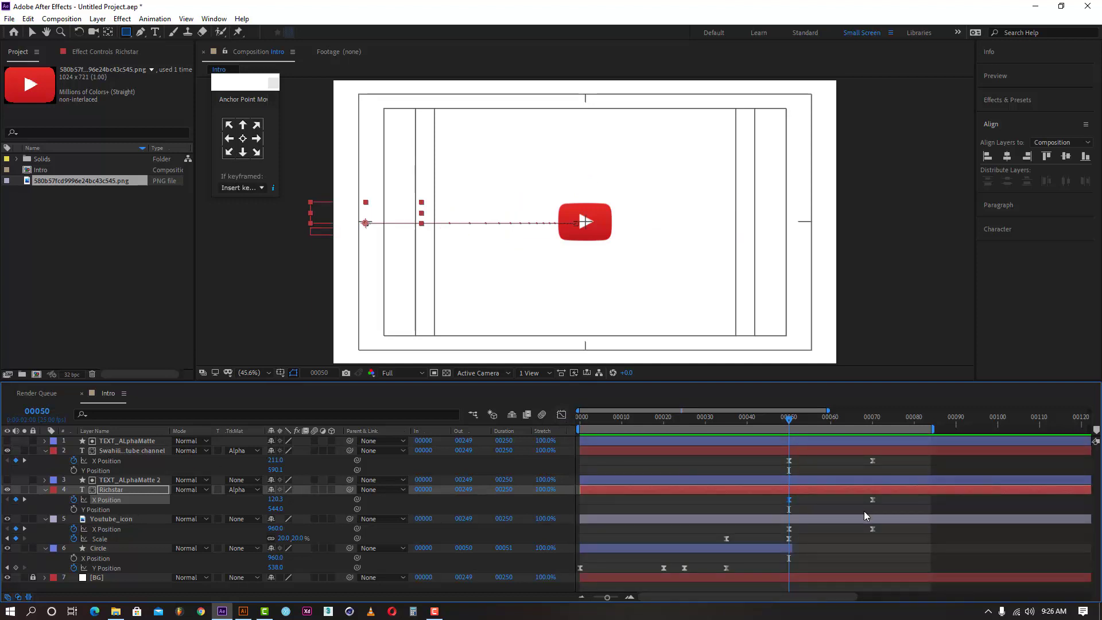
- Select the Youtube_icon's X Position keyframes (frames 50–70) and review their curve in the Graph Editor
{"action": "left_click", "coordinate": [831, 518]}
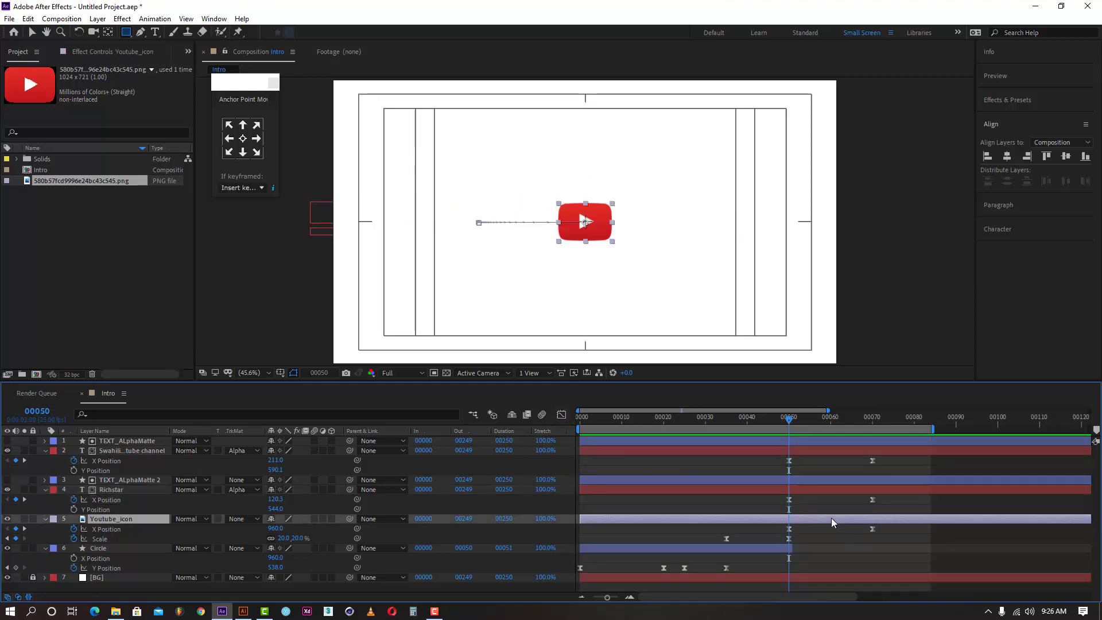
{"action": "left_click_drag", "start_coordinate": [790, 419], "coordinate": [787, 447]}
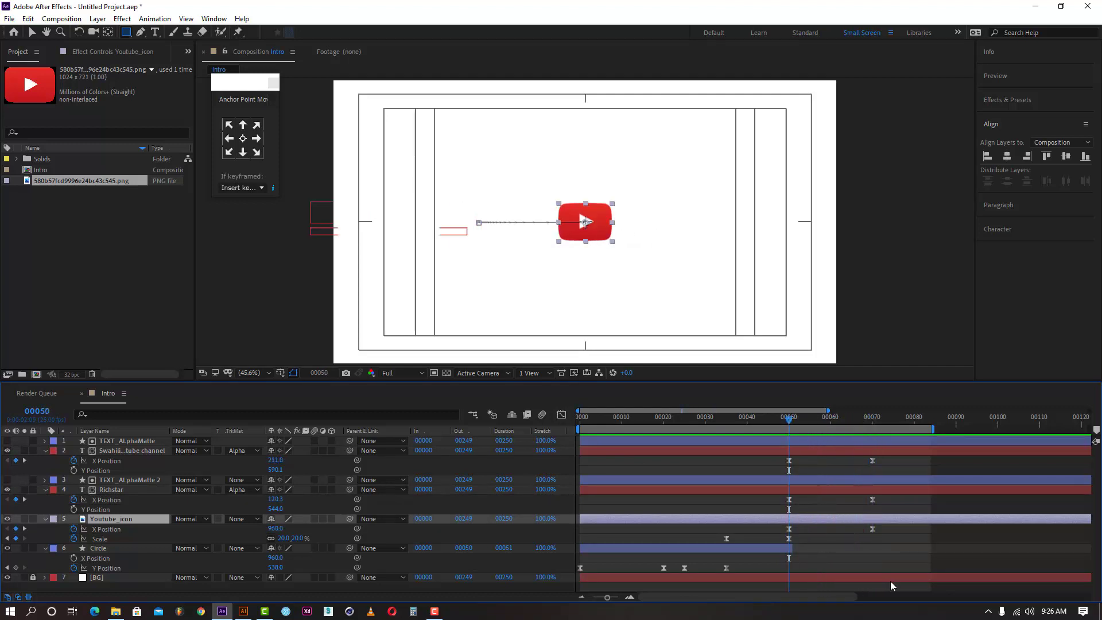
{"action": "left_click_drag", "start_coordinate": [885, 533], "coordinate": [779, 529]}
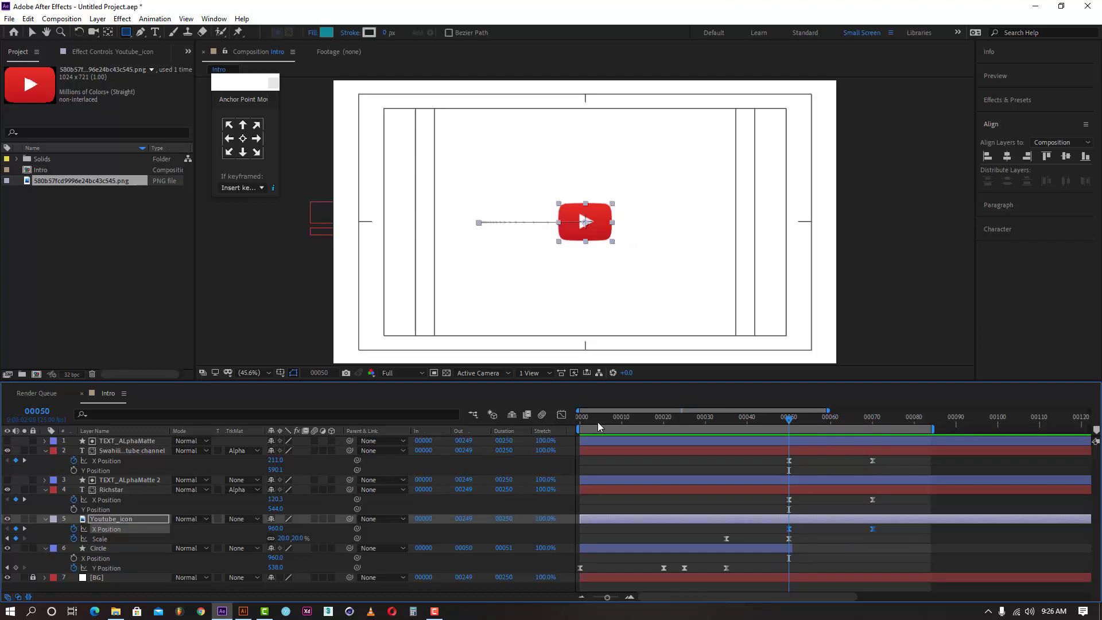
{"action": "left_click", "coordinate": [560, 414]}
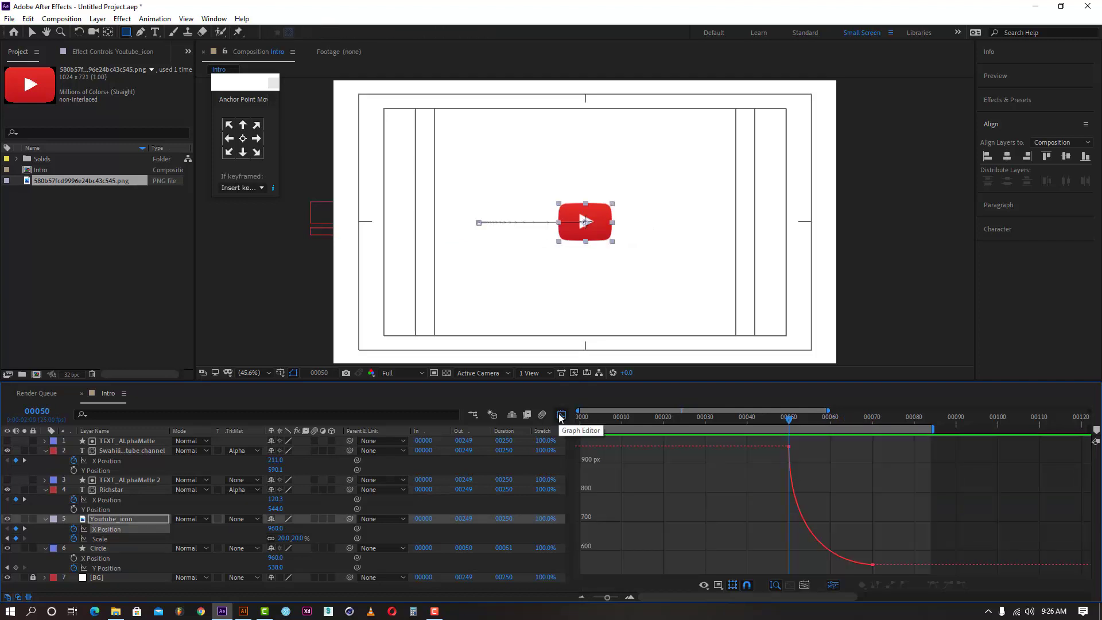
{"action": "left_click", "coordinate": [560, 414]}
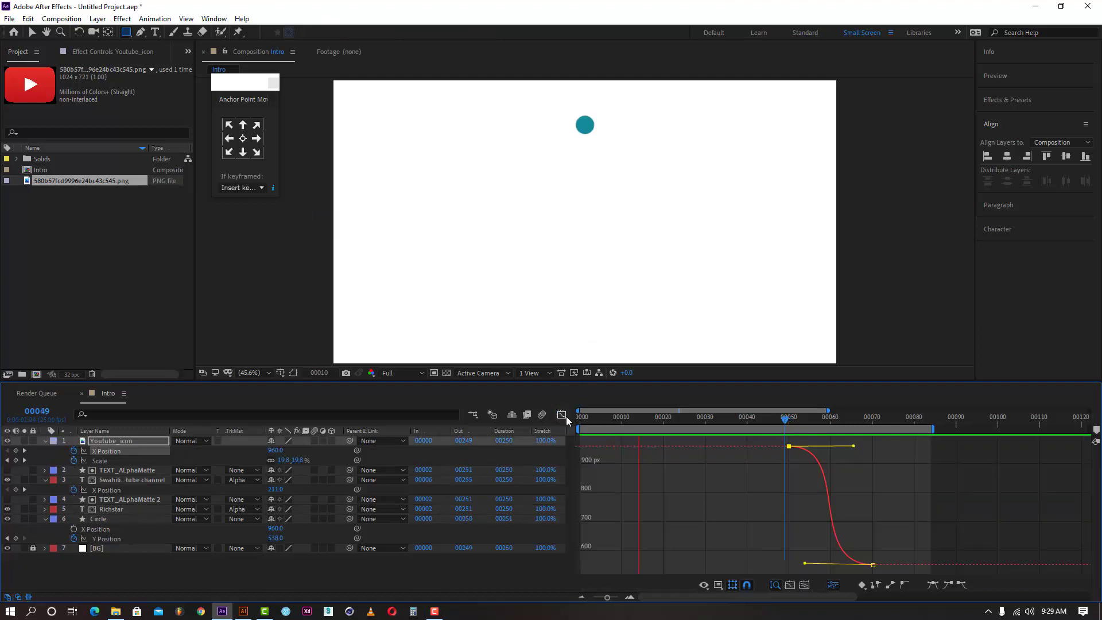
- Select the subtitle's X Position keyframes and park the playhead at frame 58
{"action": "key", "text": "shift+F3"}
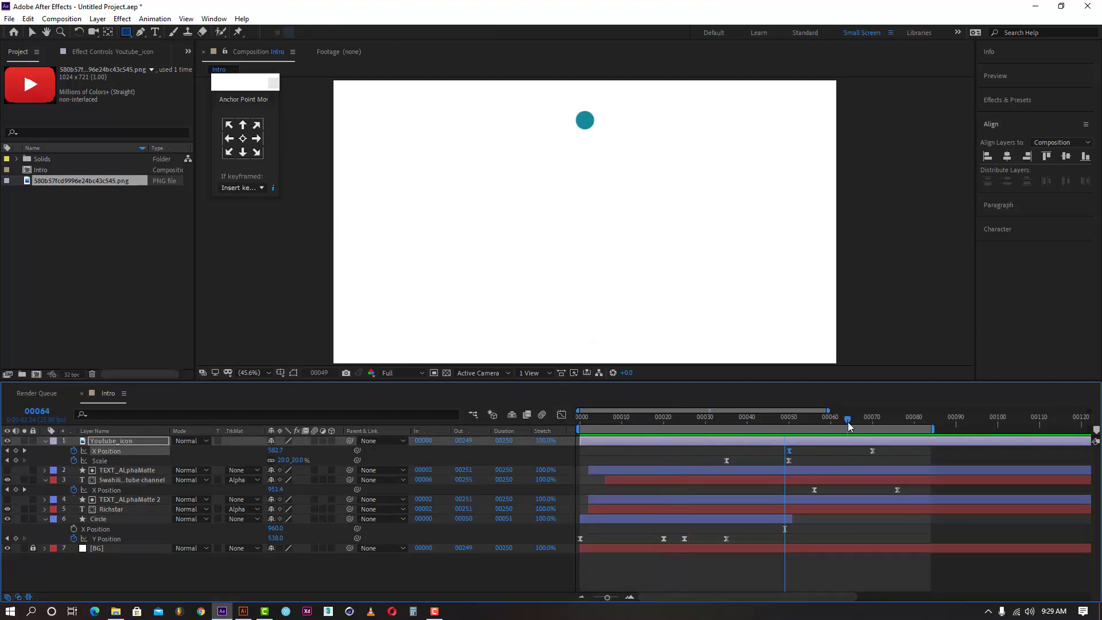
{"action": "left_click", "coordinate": [848, 421]}
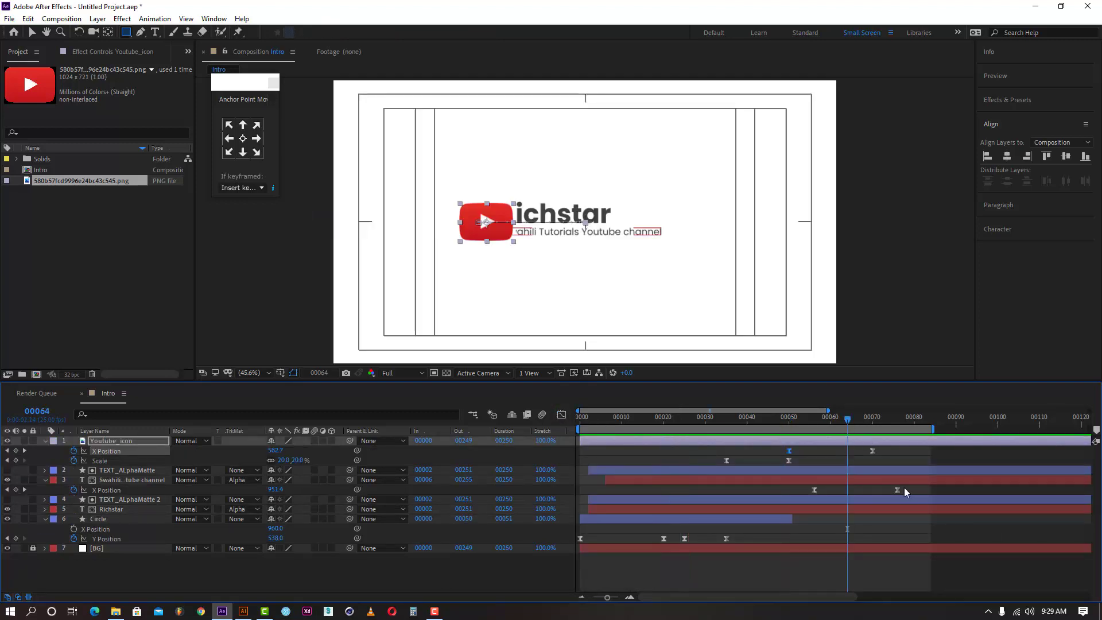
{"action": "left_click_drag", "start_coordinate": [904, 487], "coordinate": [783, 498]}
{"action": "left_click", "coordinate": [788, 425]}
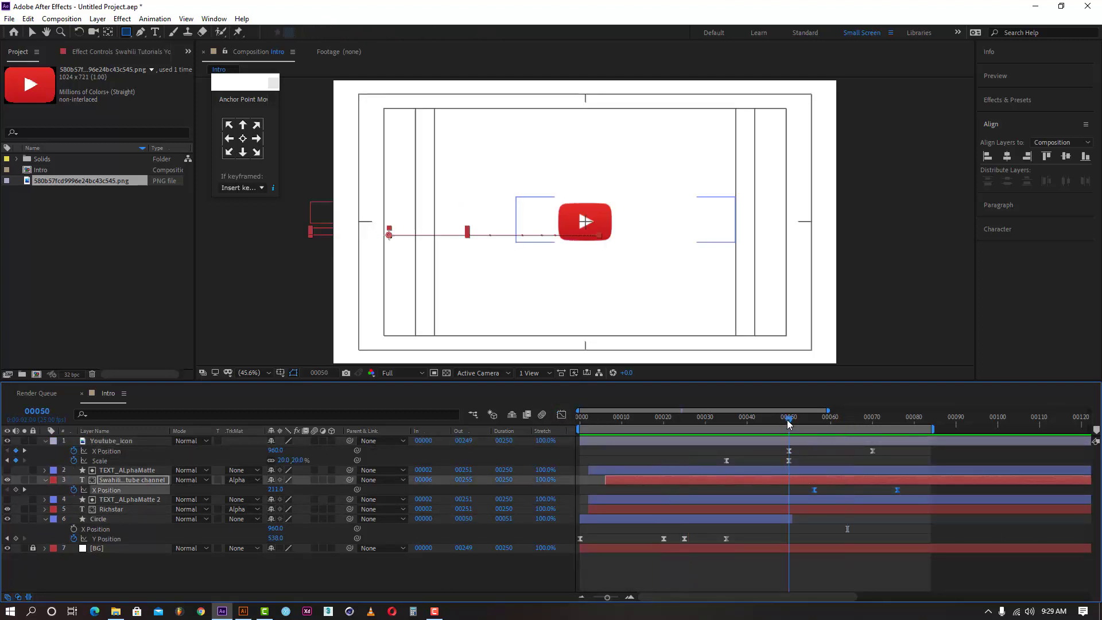
{"action": "left_click_drag", "start_coordinate": [788, 425], "coordinate": [820, 422]}
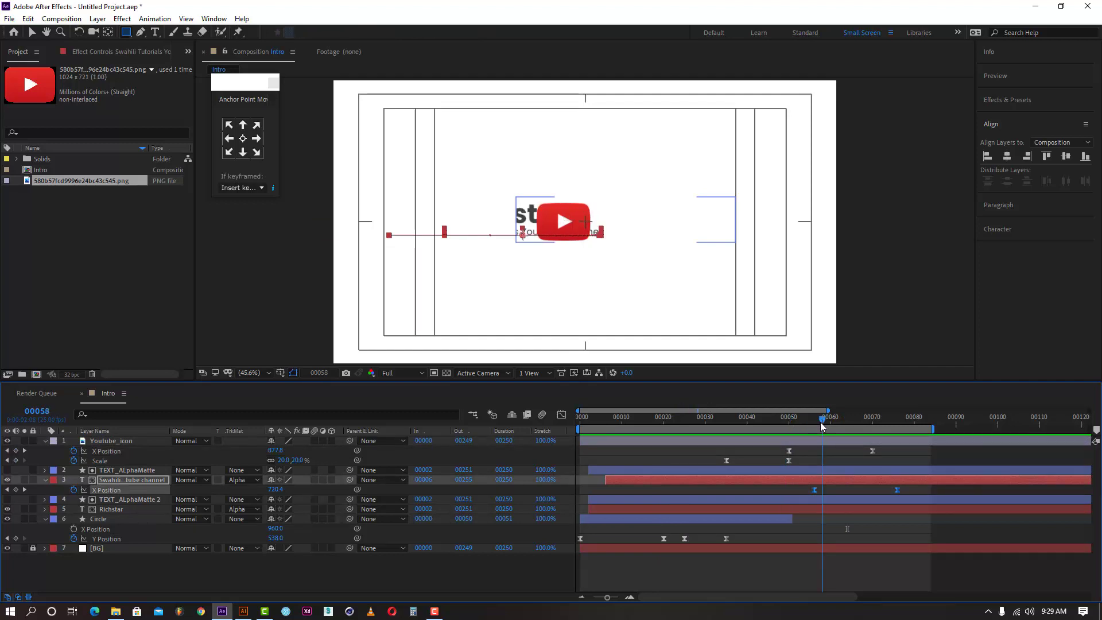
- Drag the subtitle's X Position Bezier handles into a steep ease-in, ease-out S-curve
{"action": "left_click", "coordinate": [561, 415]}
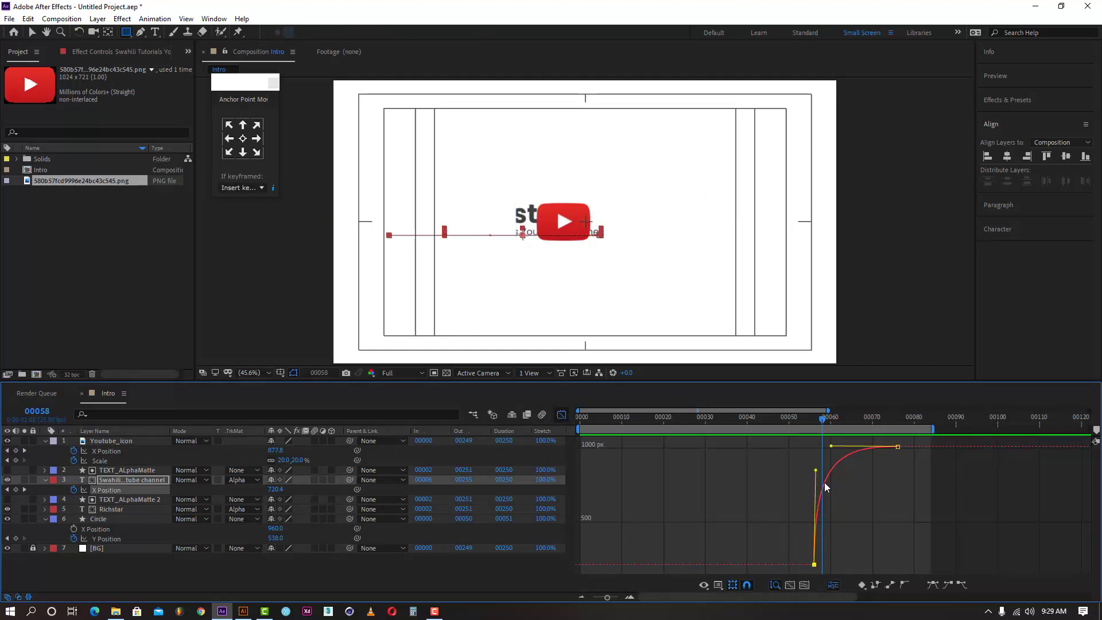
{"action": "left_click_drag", "start_coordinate": [816, 471], "coordinate": [903, 566]}
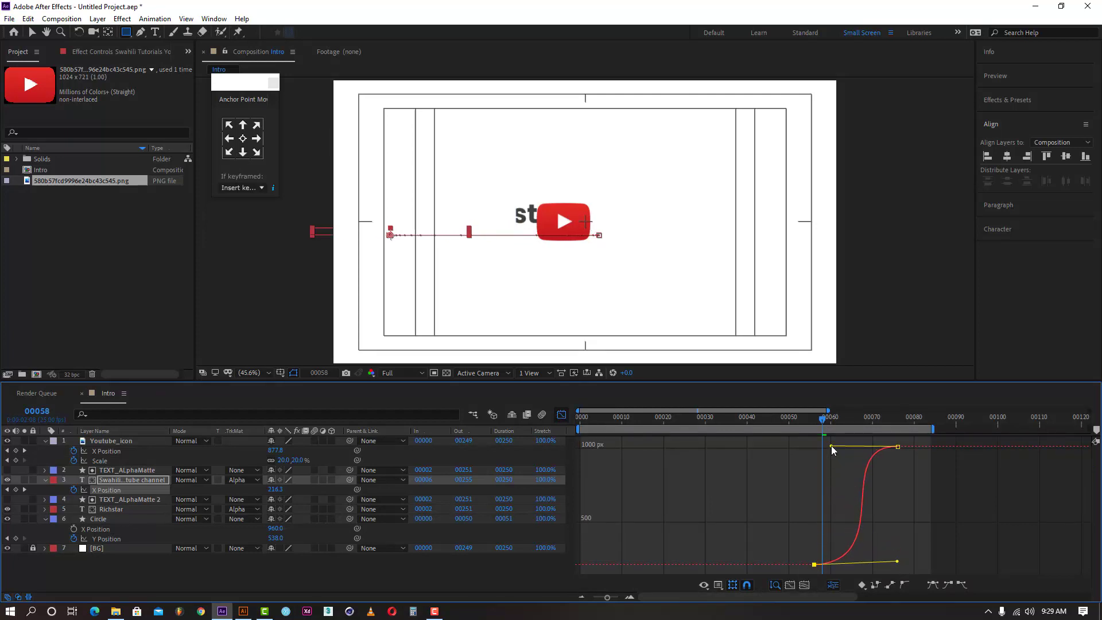
{"action": "left_click_drag", "start_coordinate": [832, 450], "coordinate": [813, 448]}
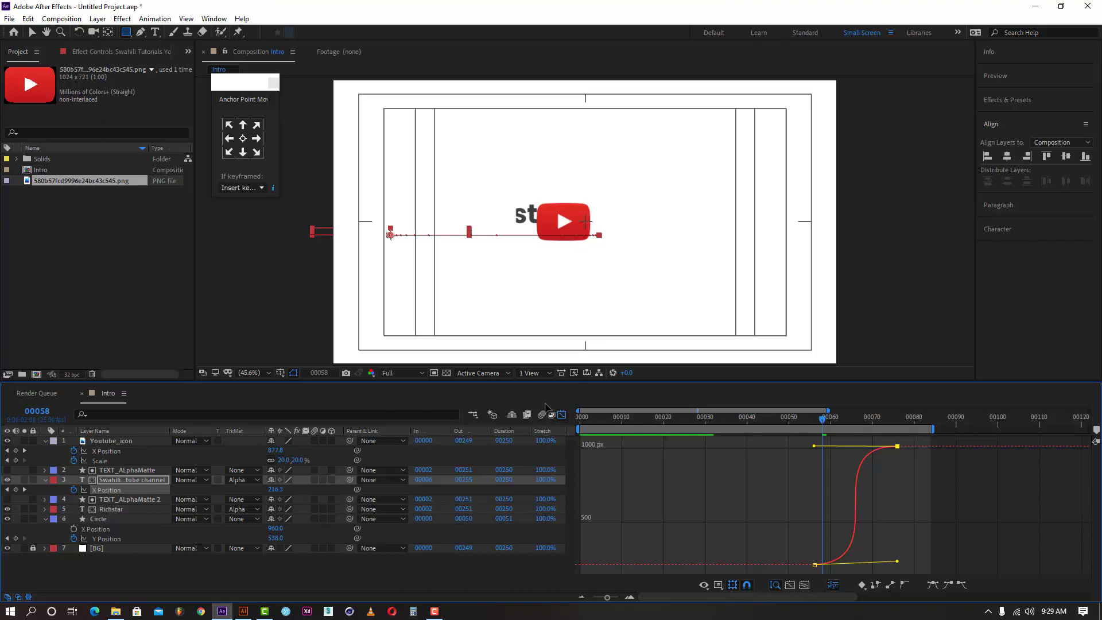
{"action": "left_click", "coordinate": [561, 417]}
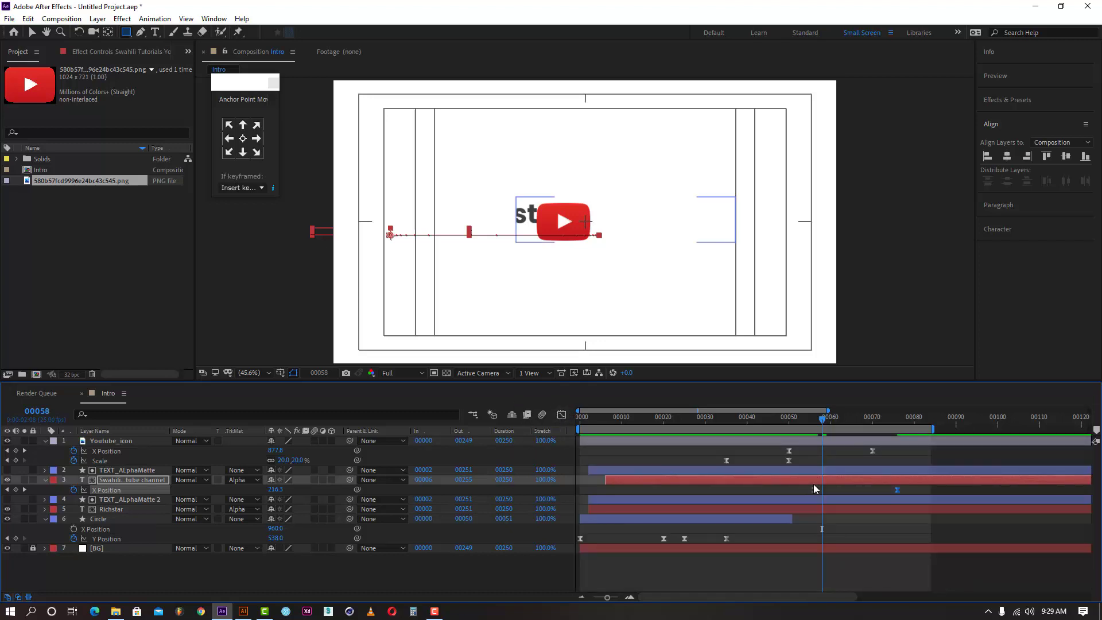
- Select the Richstar layer and its X Position keyframes
{"action": "left_click", "coordinate": [816, 500]}
{"action": "left_click", "coordinate": [817, 509]}
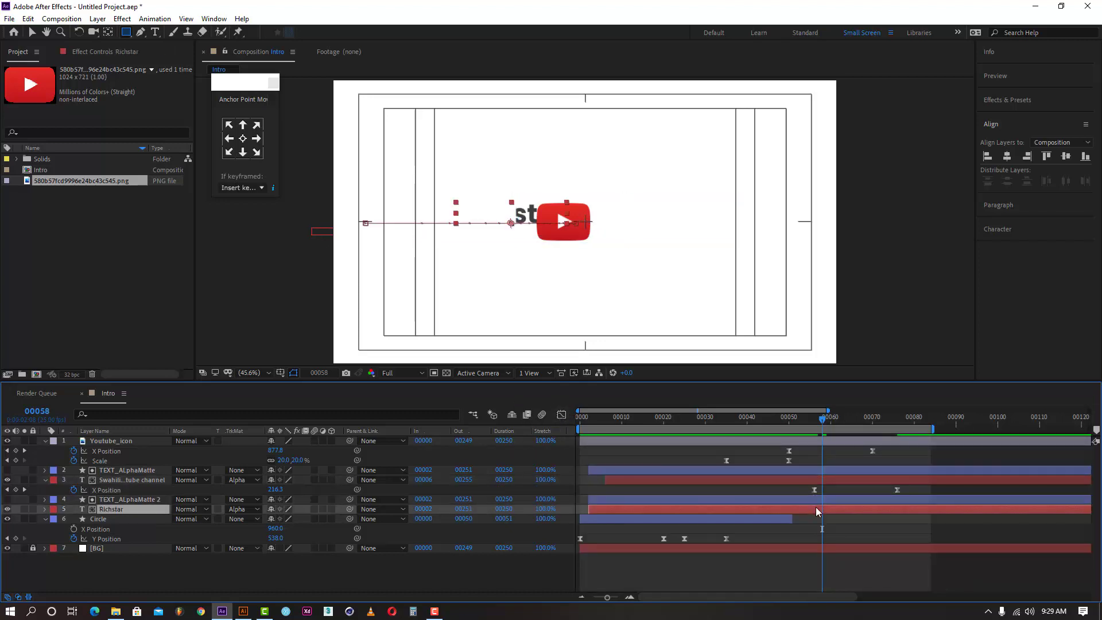
{"action": "key", "text": "u"}
{"action": "left_click_drag", "start_coordinate": [829, 524], "coordinate": [793, 532]}
- Bend Richstar's X Position handles into a steep S-curve, then return to frame 34
{"action": "left_click", "coordinate": [560, 414]}
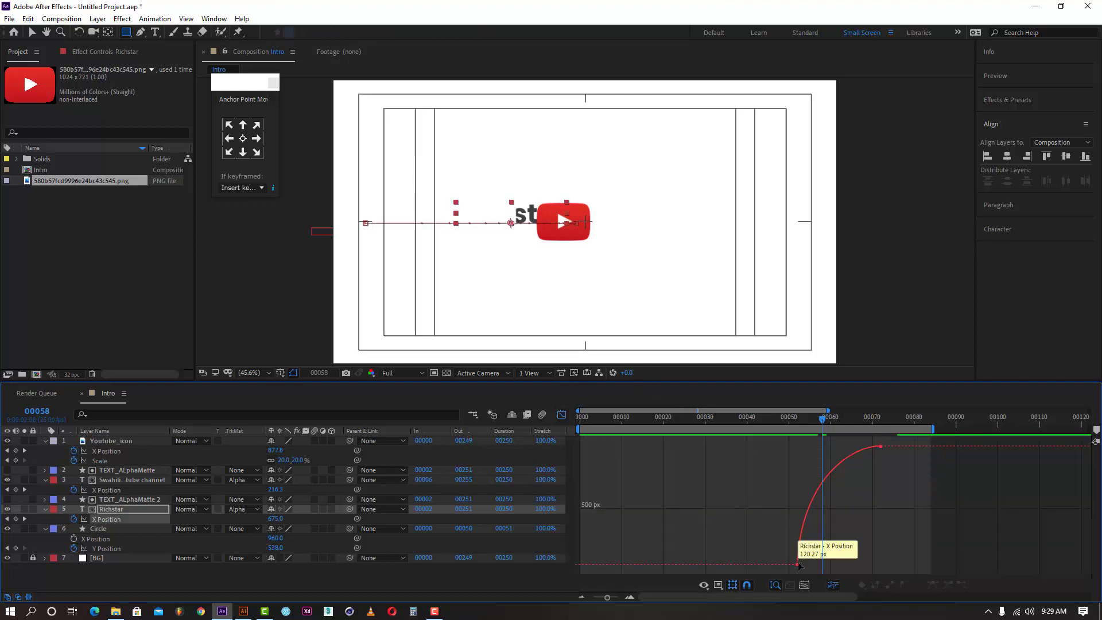
{"action": "left_click", "coordinate": [802, 523]}
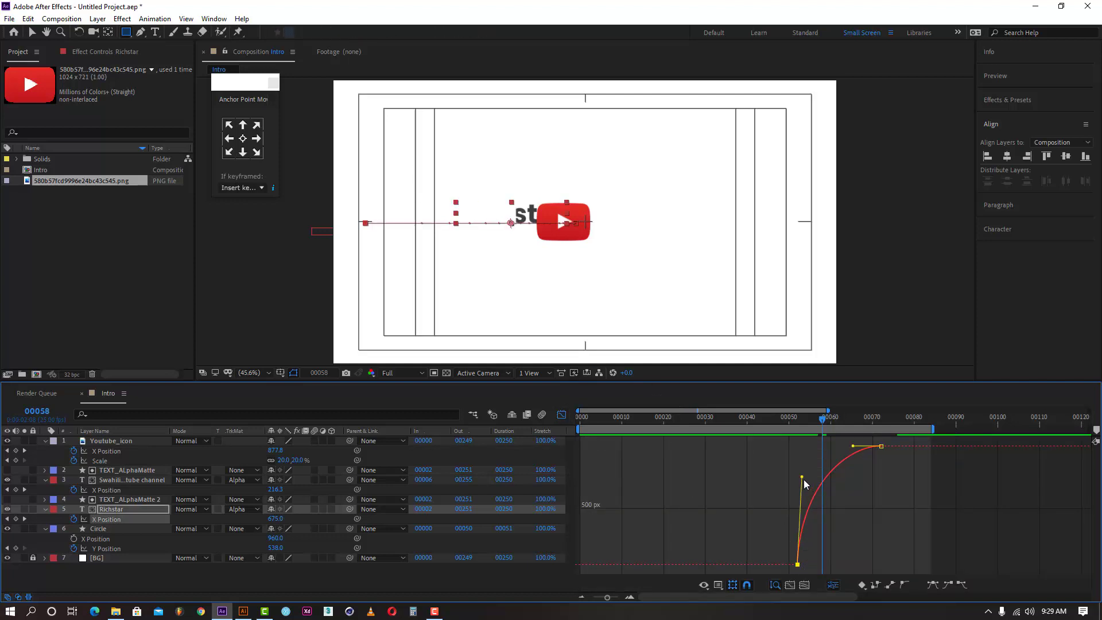
{"action": "left_click_drag", "start_coordinate": [802, 477], "coordinate": [877, 561]}
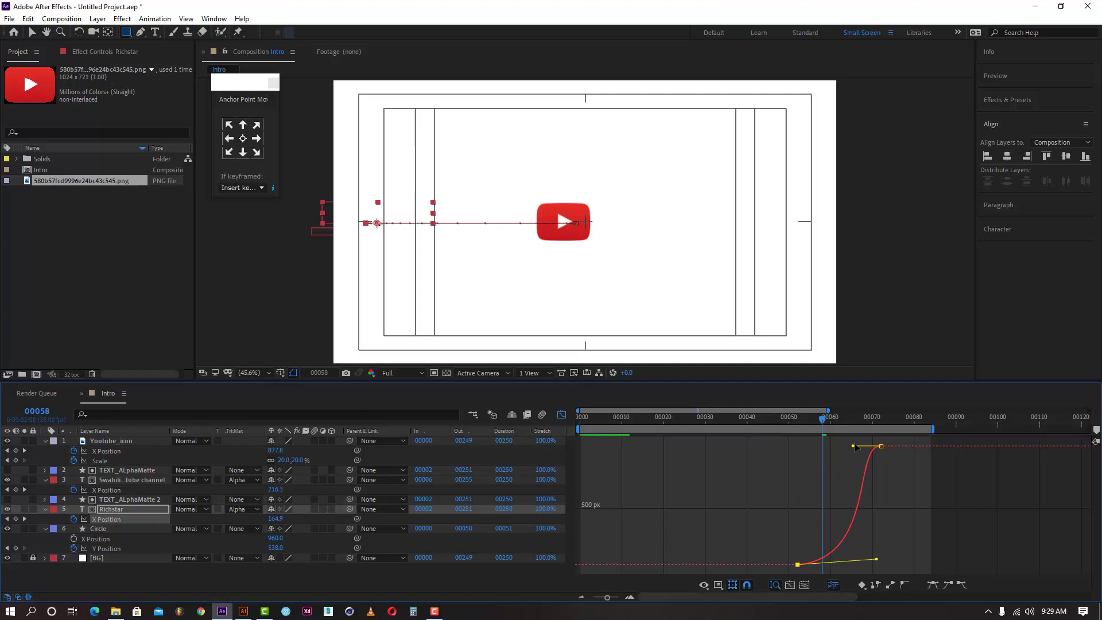
{"action": "left_click_drag", "start_coordinate": [854, 446], "coordinate": [806, 448]}
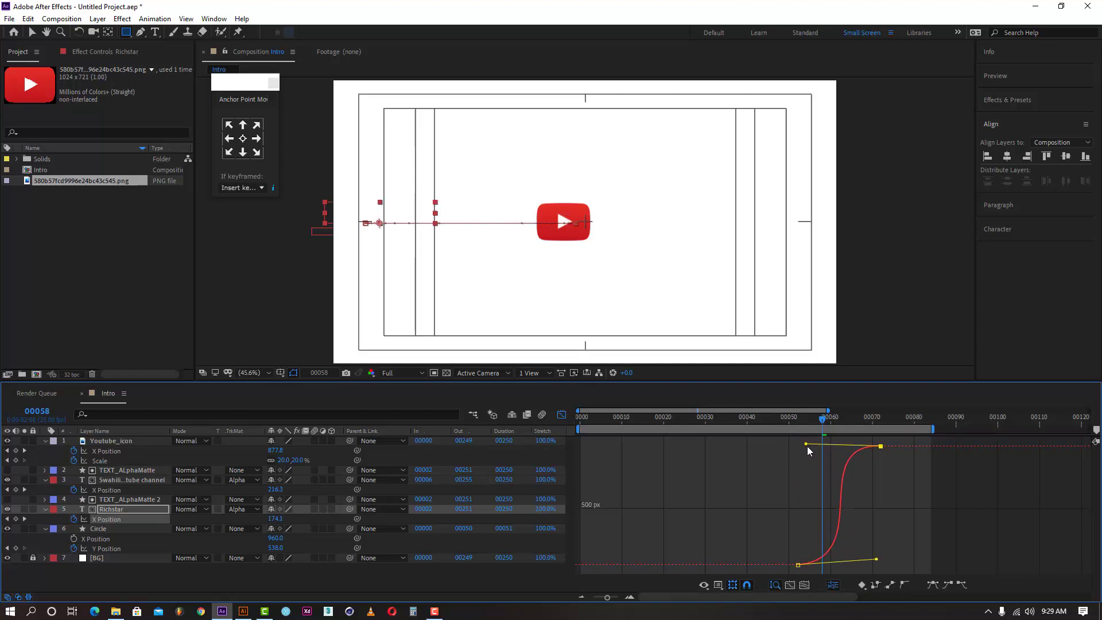
{"action": "left_click", "coordinate": [721, 426]}
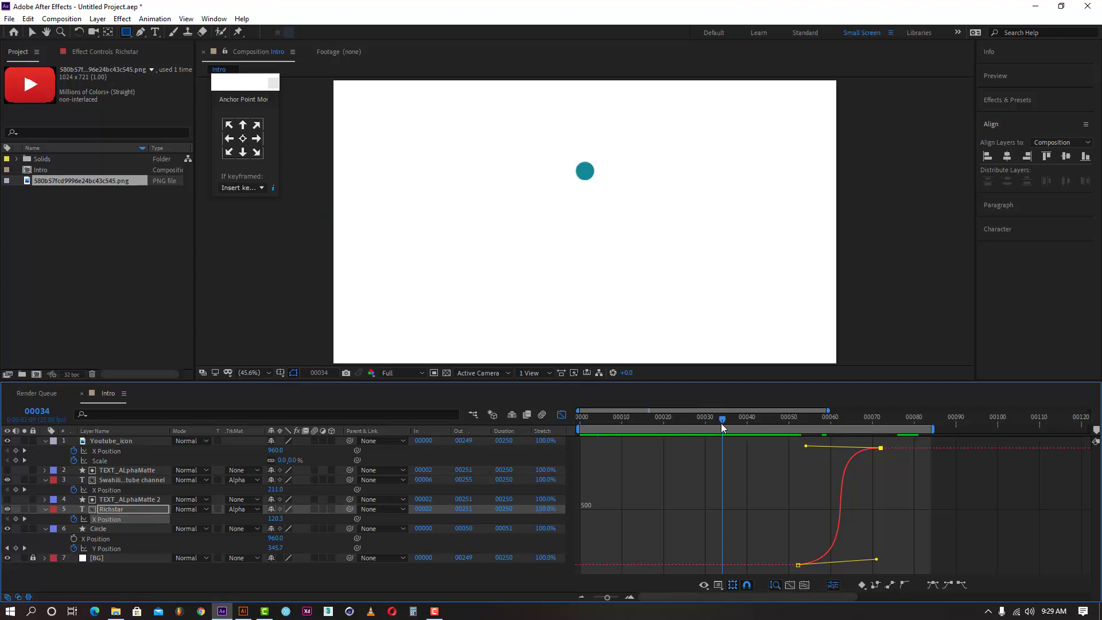
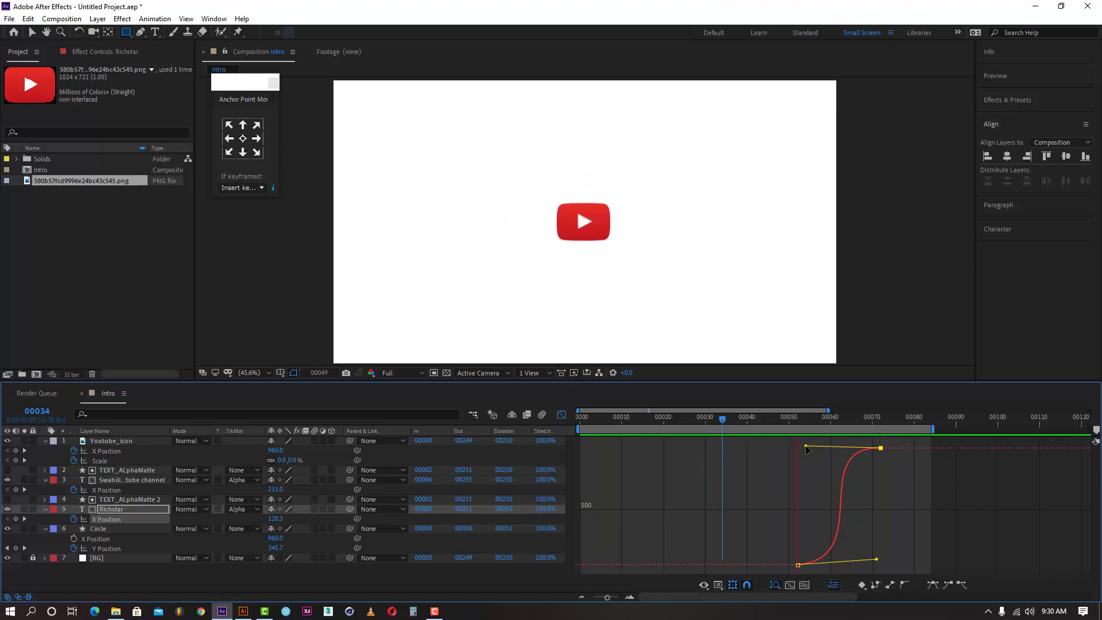
- Return the Intro timeline to layer bars at frame 77, zoomed out to all 250 frames
{"action": "key", "text": "shift+F3"}
{"action": "left_click_drag", "start_coordinate": [843, 422], "coordinate": [902, 434]}
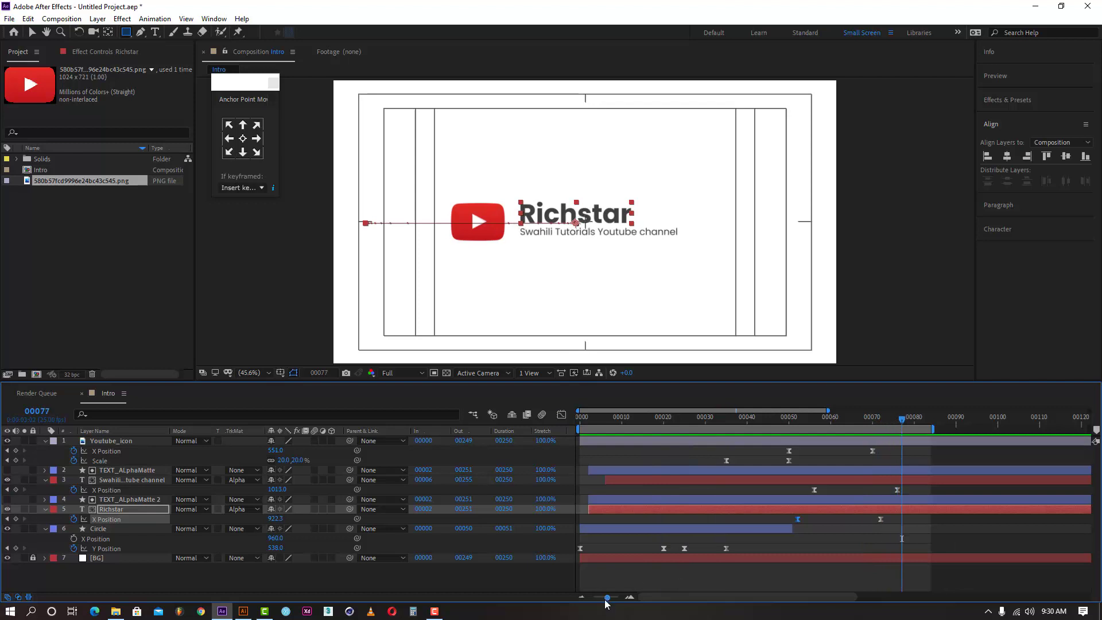
{"action": "left_click_drag", "start_coordinate": [607, 599], "coordinate": [594, 598]}
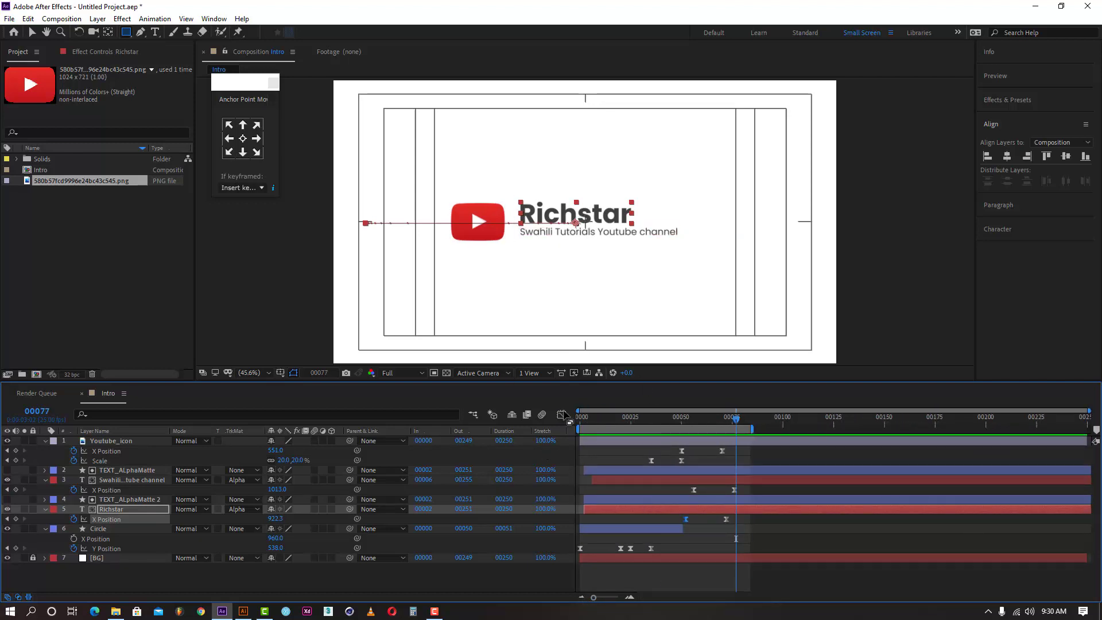
{"action": "left_click", "coordinate": [645, 578]}
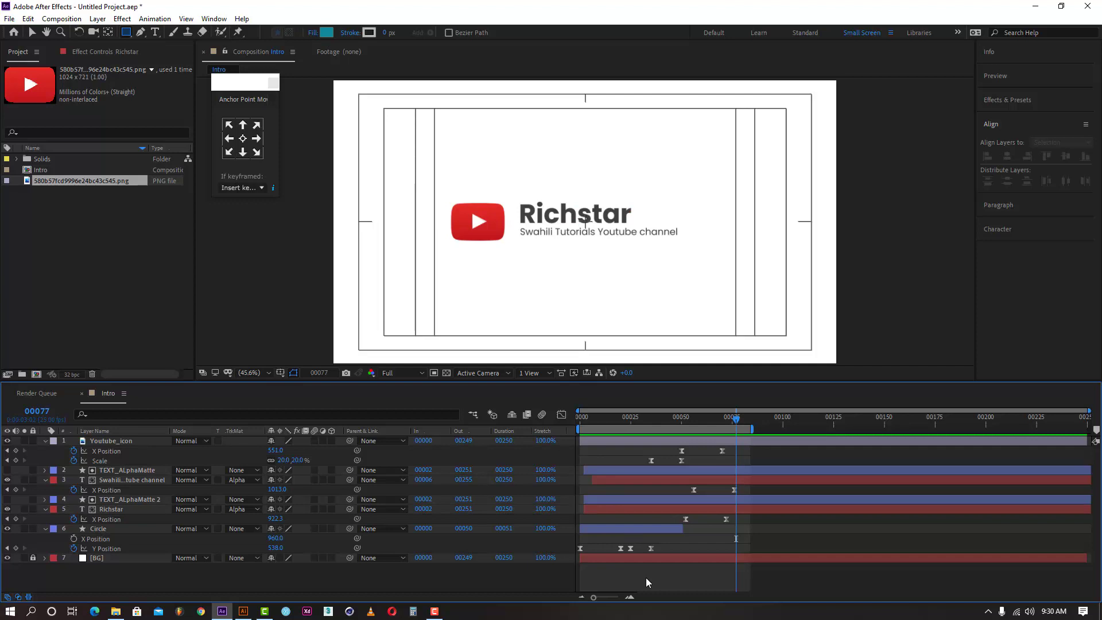
{"action": "left_click", "coordinate": [690, 518]}
- Collapse the properties of the Youtube_icon, subtitle, Richstar and Circle layers
{"action": "left_click", "coordinate": [71, 460]}
{"action": "left_click", "coordinate": [46, 440]}
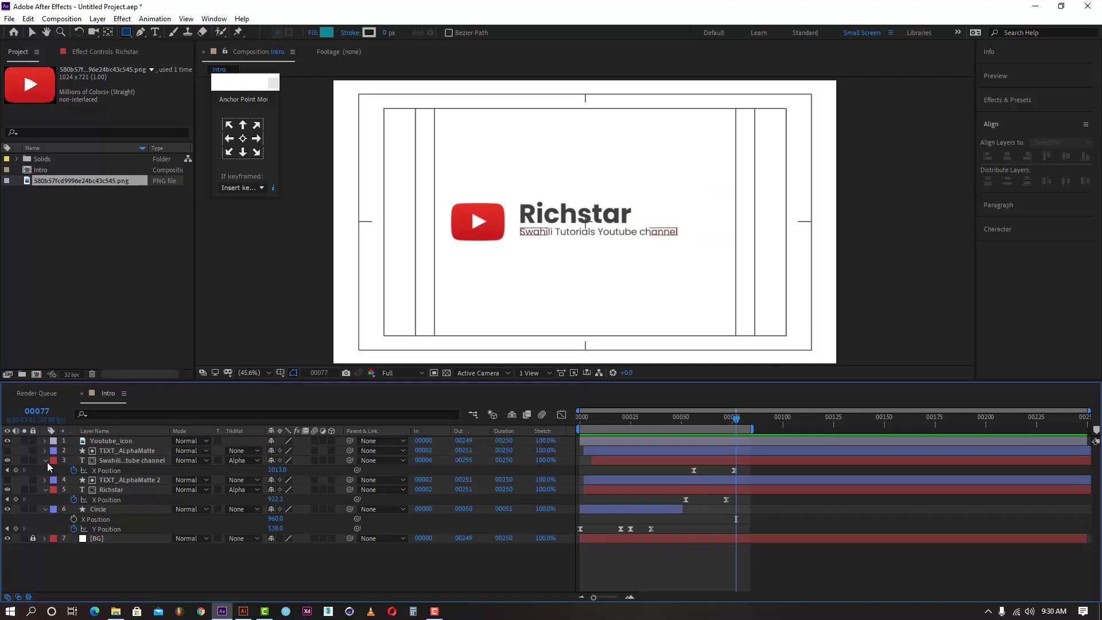
{"action": "left_click", "coordinate": [45, 459]}
{"action": "left_click", "coordinate": [44, 481]}
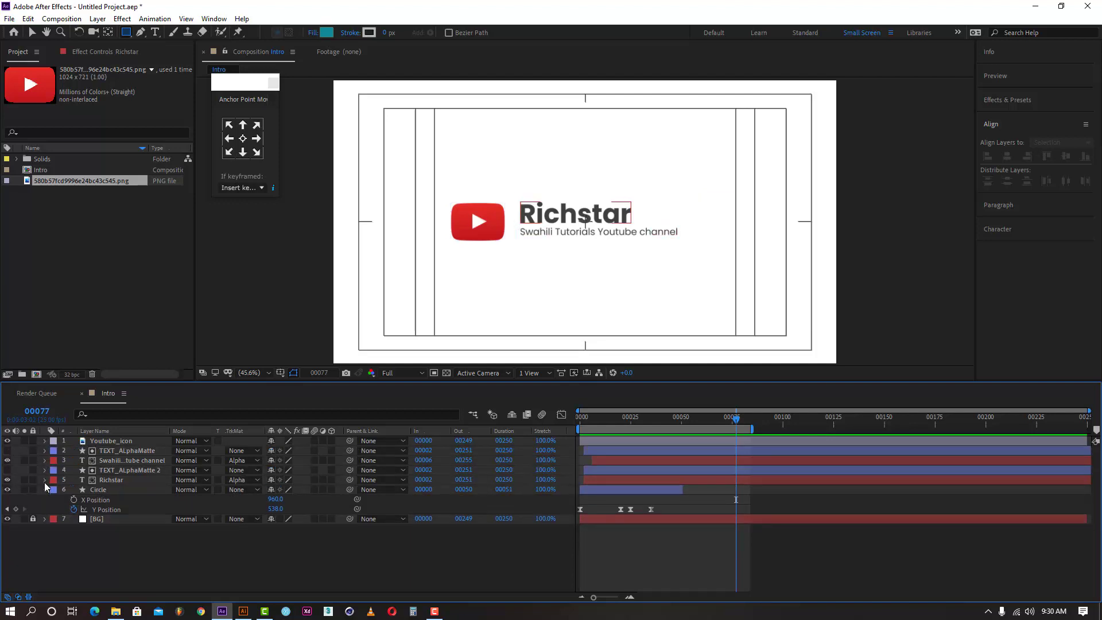
{"action": "left_click", "coordinate": [45, 488]}
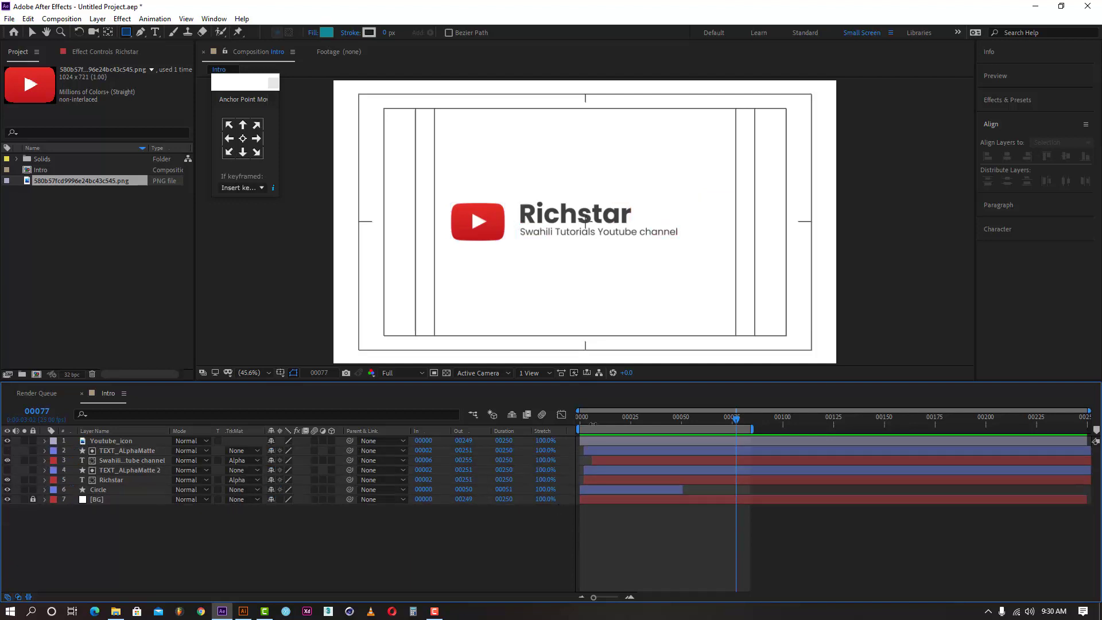
- Shorten the work area to frames 0–25 and preview the teal circle rising from frame 0
{"action": "left_click_drag", "start_coordinate": [593, 424], "coordinate": [572, 427]}
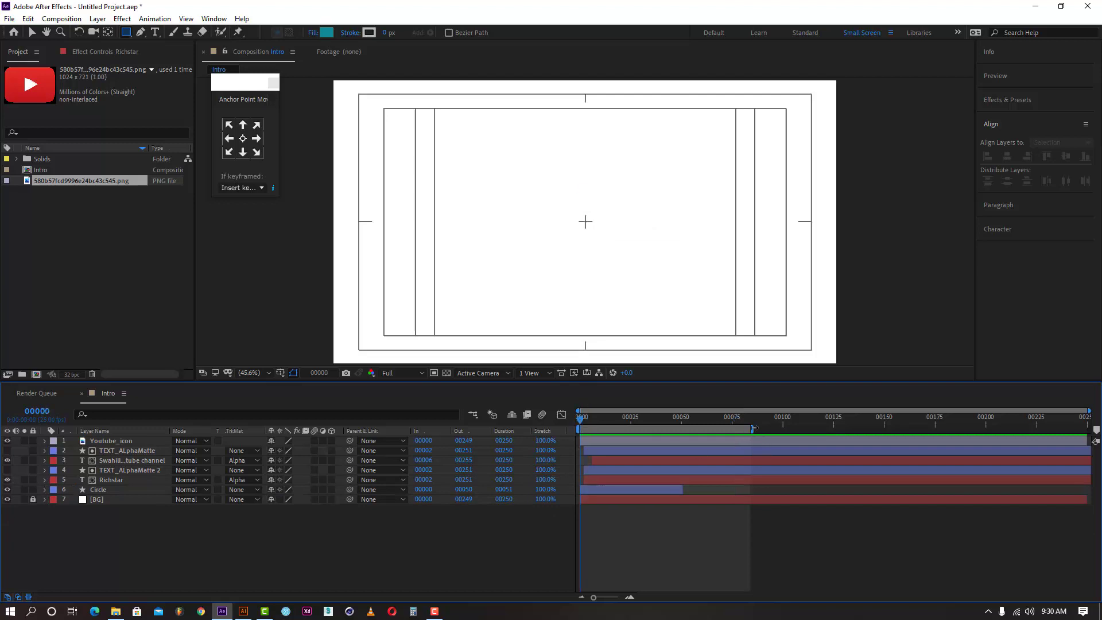
{"action": "left_click_drag", "start_coordinate": [752, 427], "coordinate": [632, 427]}
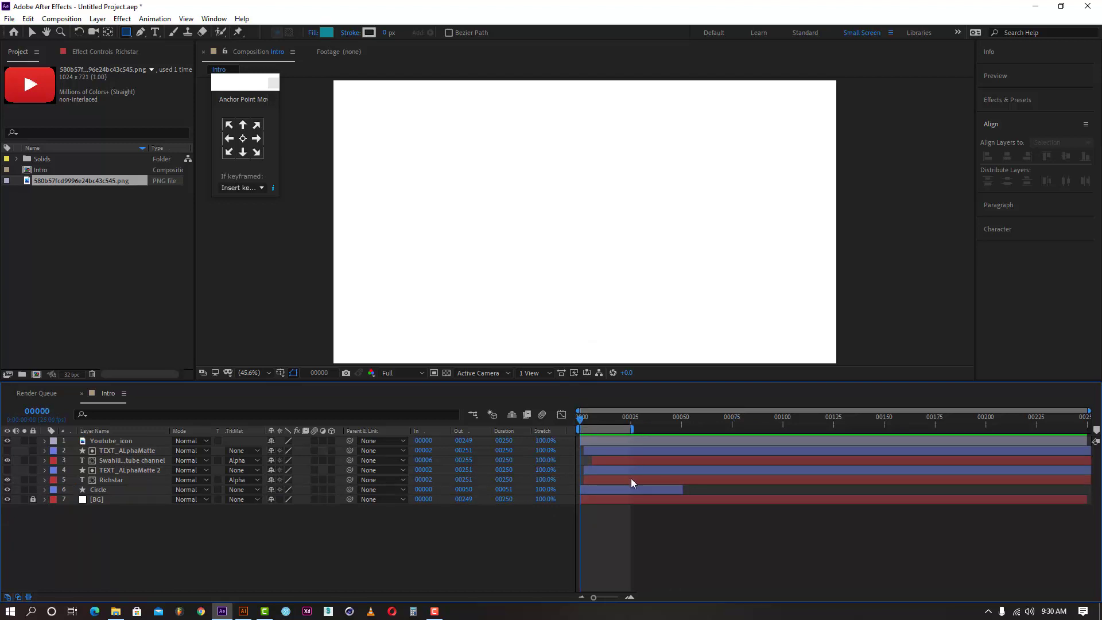
{"action": "key", "text": "space"}
{"action": "left_click", "coordinate": [607, 420]}
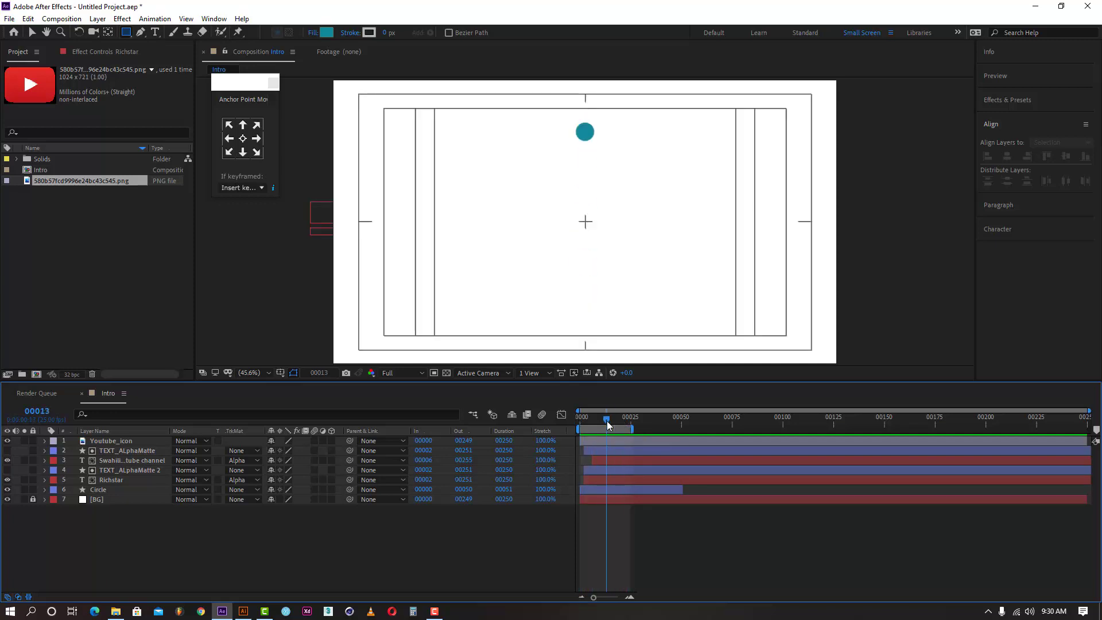
{"action": "left_click_drag", "start_coordinate": [607, 421], "coordinate": [632, 433]}
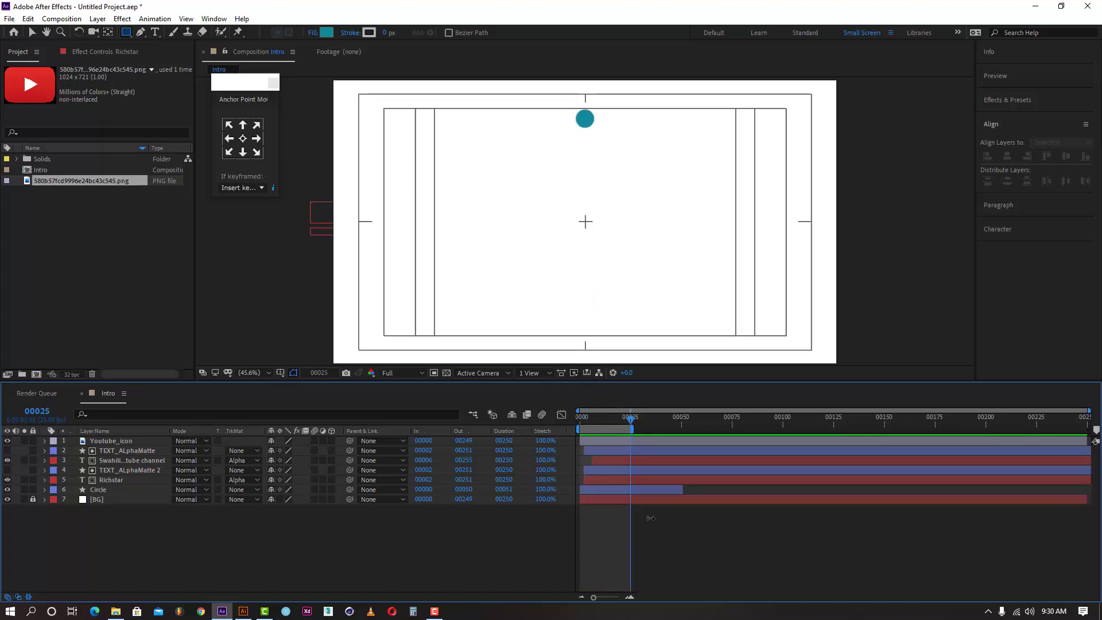
{"action": "left_click", "coordinate": [140, 32]}
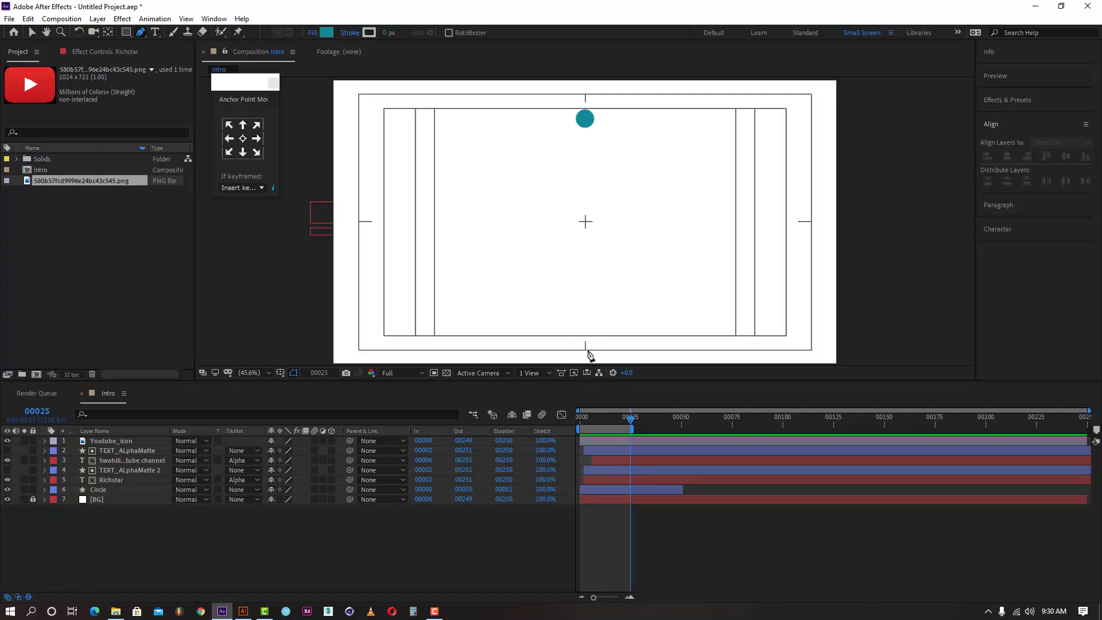
- Draw a two-point Pen line from bottom centre up to the teal circle, with no fill
{"action": "left_click", "coordinate": [586, 349]}
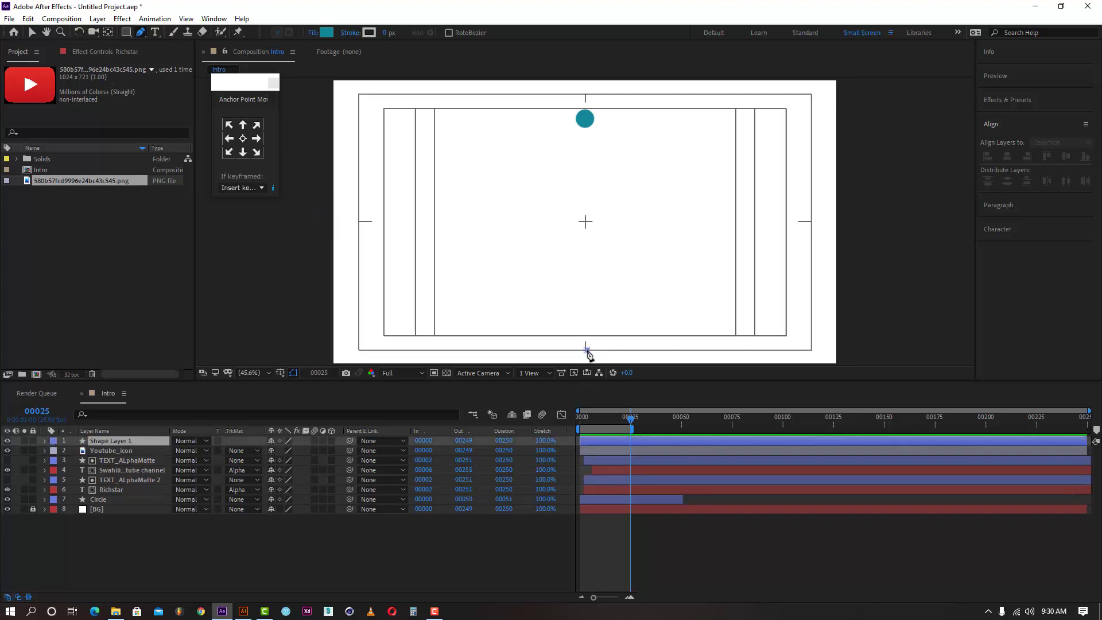
{"action": "left_click", "coordinate": [587, 131]}
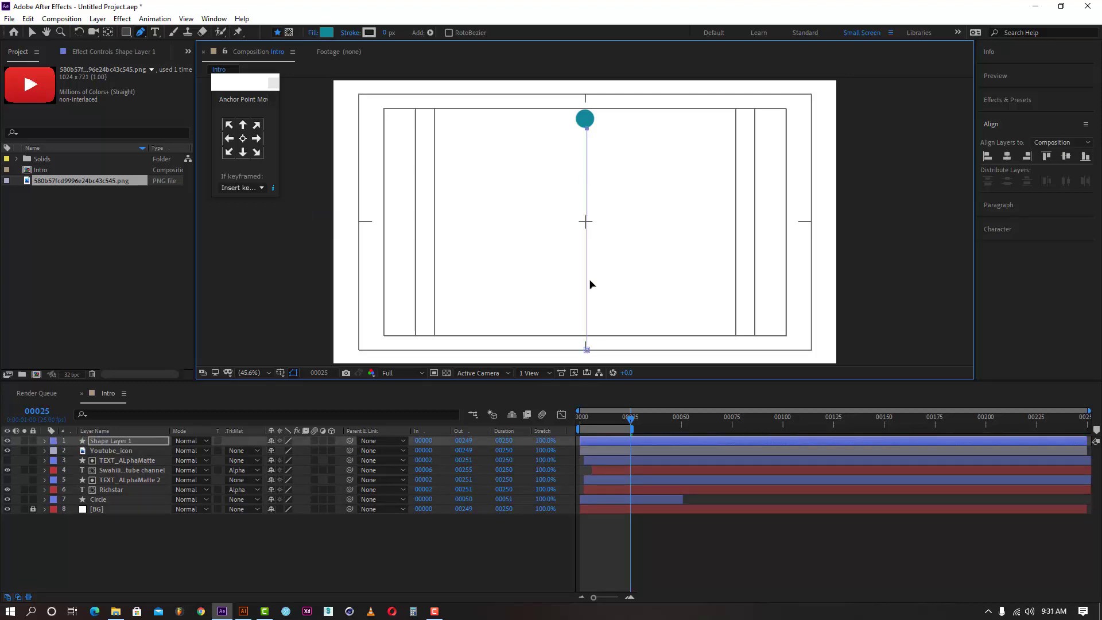
{"action": "left_click", "coordinate": [152, 441]}
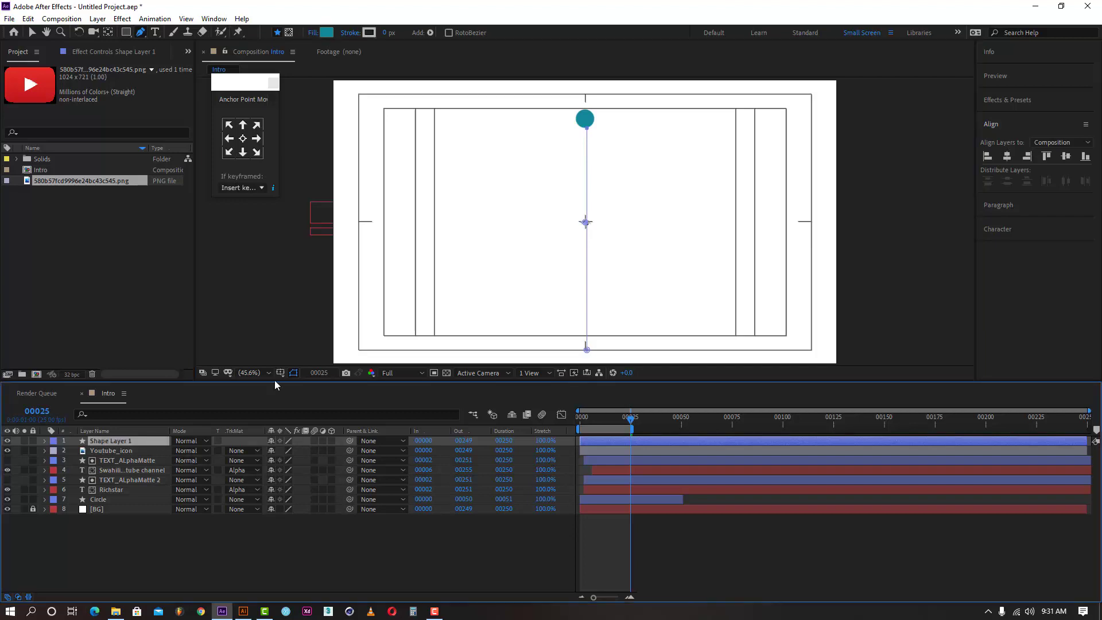
{"action": "left_click", "coordinate": [314, 34]}
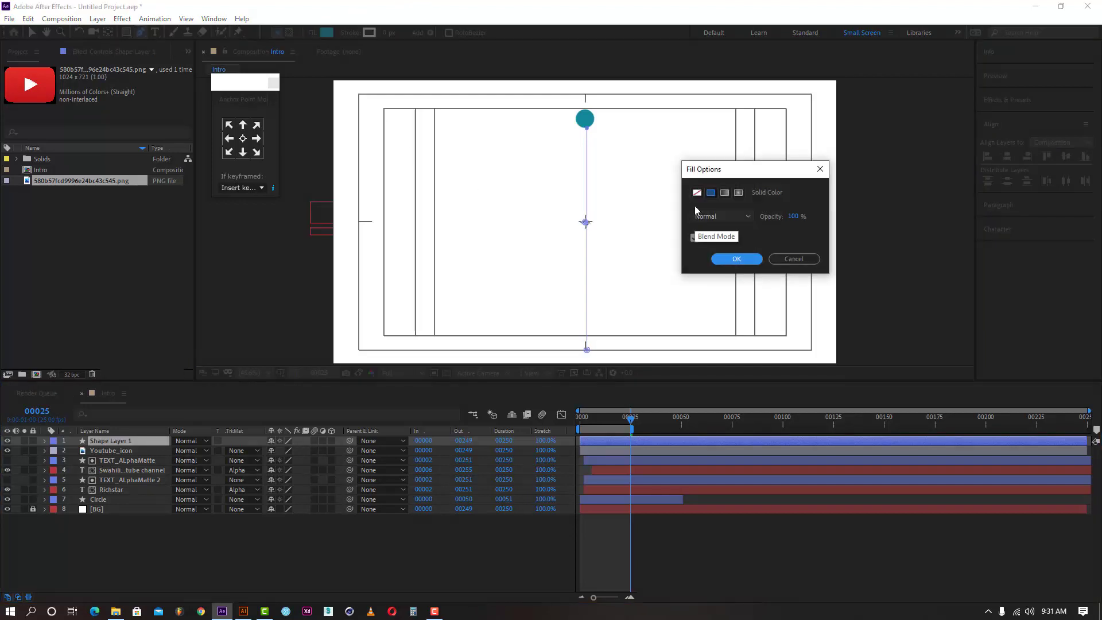
{"action": "left_click", "coordinate": [696, 192]}
{"action": "left_click", "coordinate": [742, 259]}
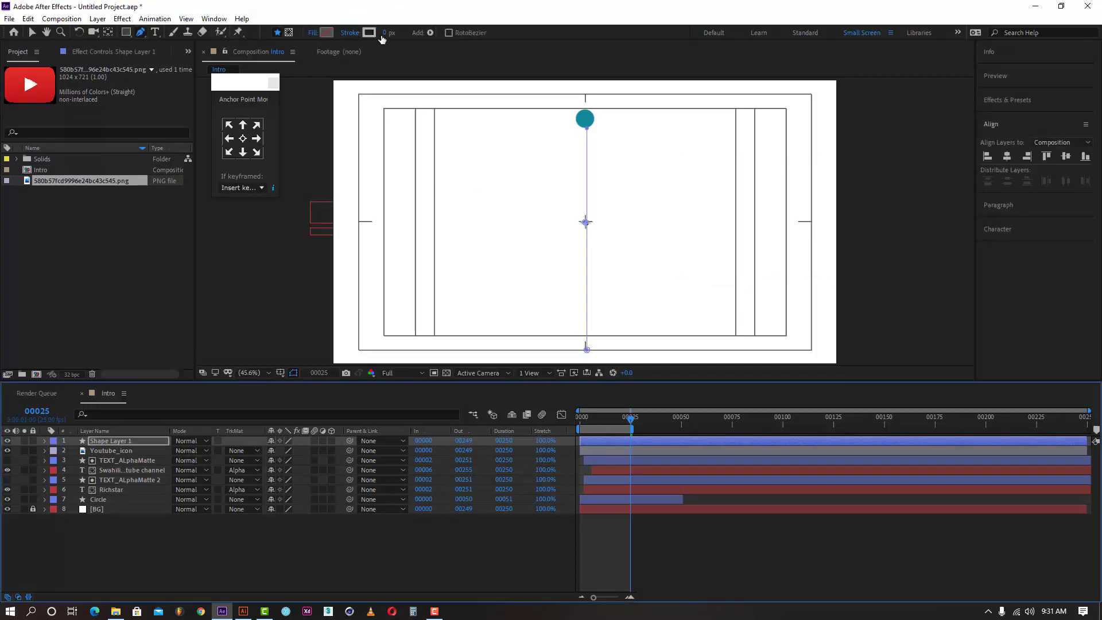
- Give the line a grey stroke 5 px wide
{"action": "left_click", "coordinate": [372, 33]}
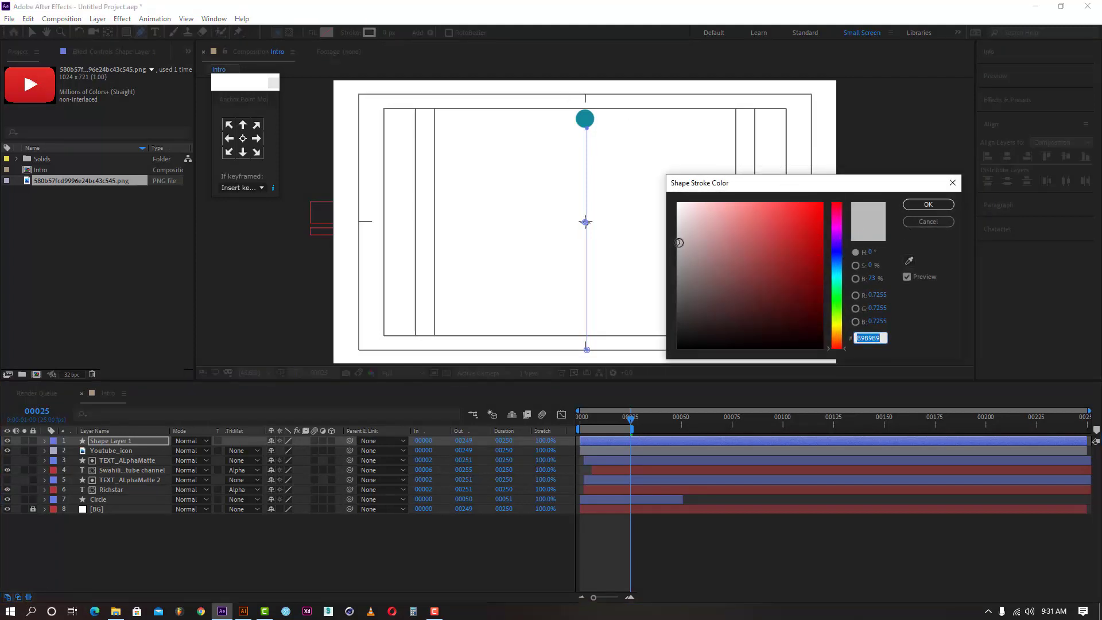
{"action": "left_click_drag", "start_coordinate": [678, 242], "coordinate": [676, 255]}
{"action": "left_click", "coordinate": [928, 204]}
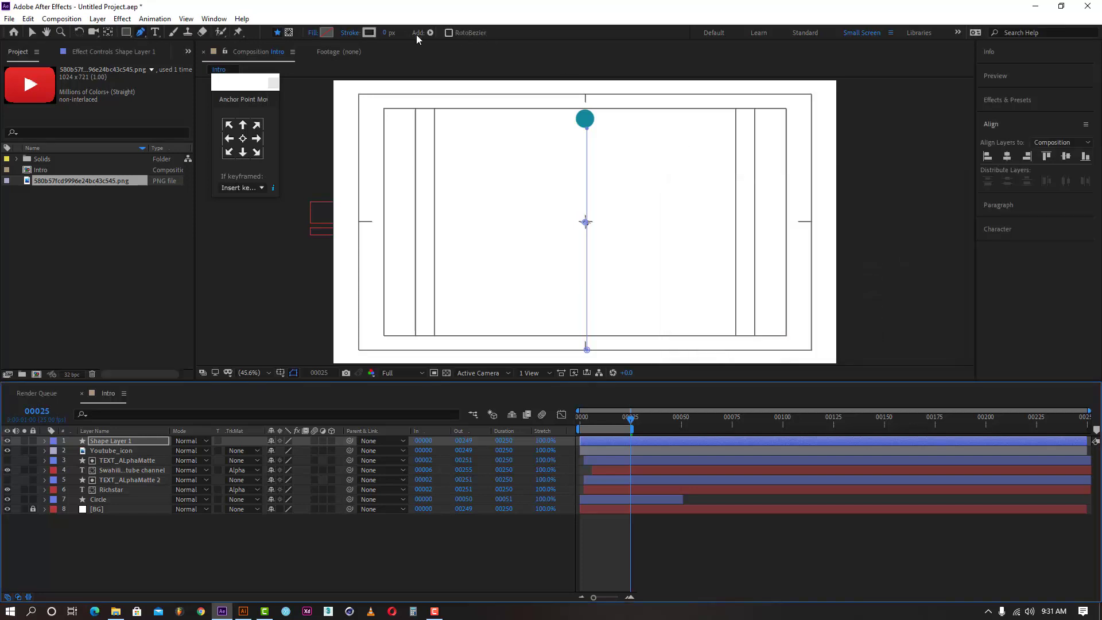
{"action": "left_click", "coordinate": [373, 33]}
{"action": "left_click", "coordinate": [940, 224]}
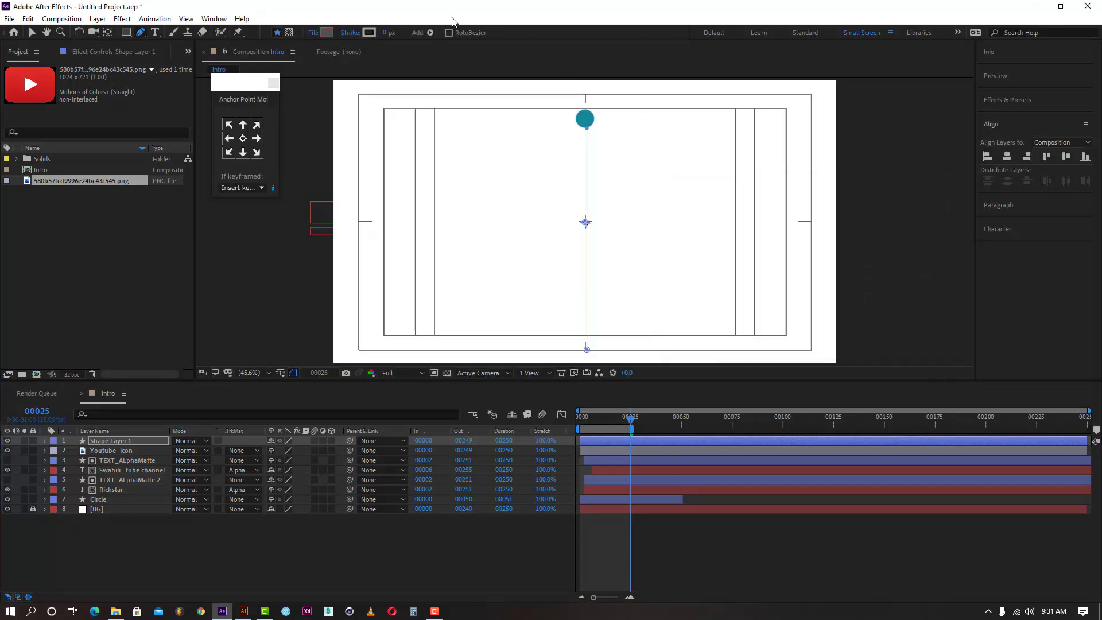
{"action": "left_click", "coordinate": [389, 32]}
{"action": "type", "text": "5"}
{"action": "key", "text": "Return"}
- Centre Shape Layer 1's line horizontally in the composition
{"action": "left_click", "coordinate": [436, 548]}
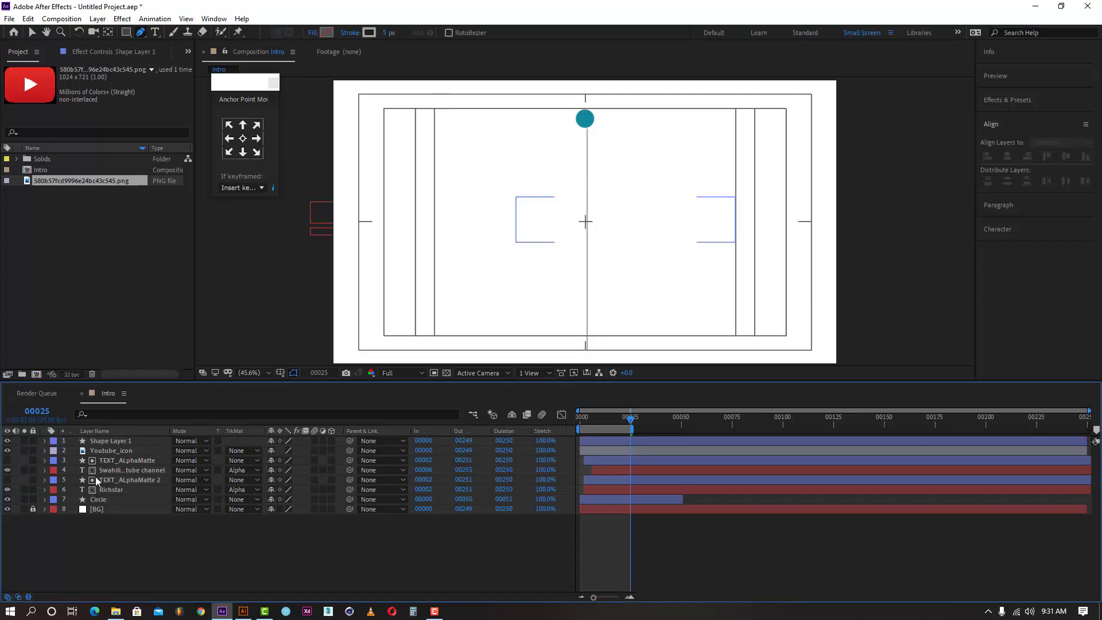
{"action": "left_click", "coordinate": [112, 441]}
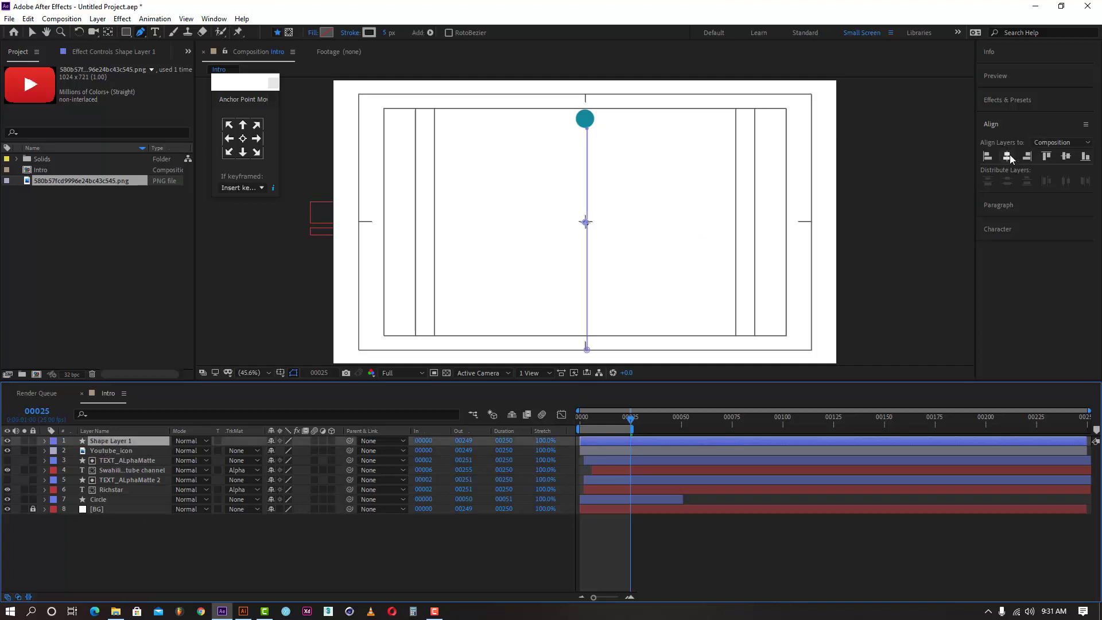
{"action": "left_click", "coordinate": [1008, 157]}
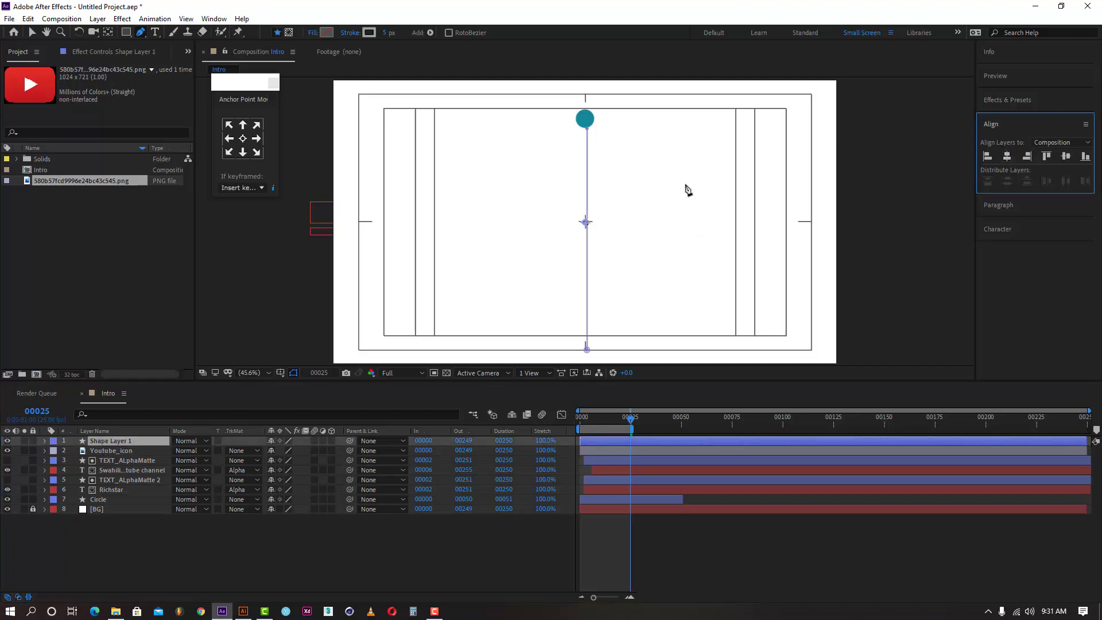
{"action": "left_click", "coordinate": [32, 33]}
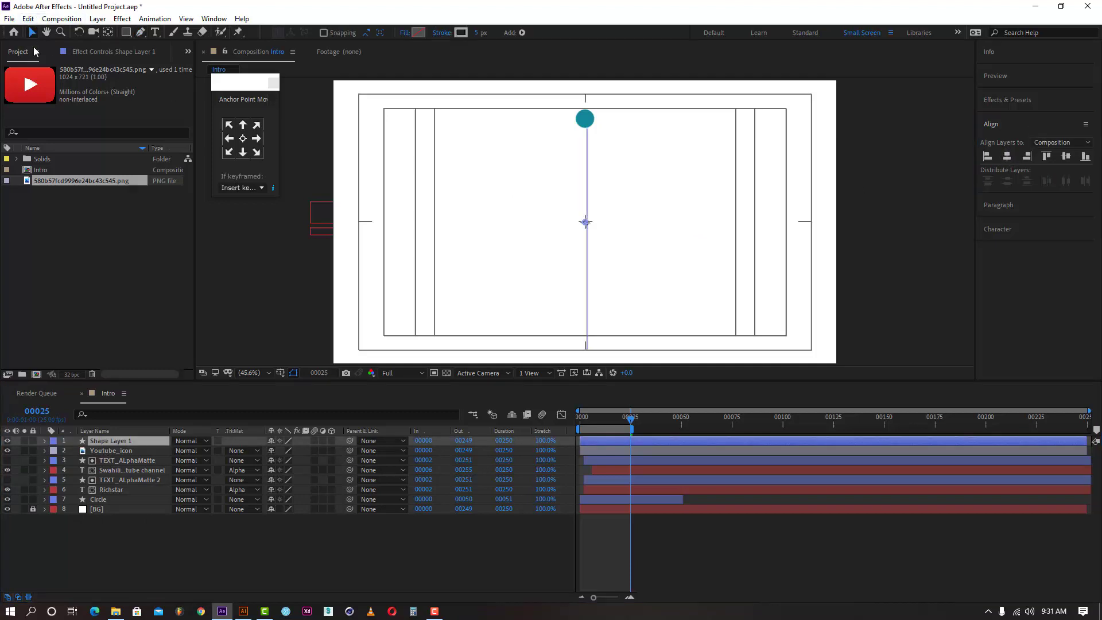
{"action": "left_click", "coordinate": [1006, 157]}
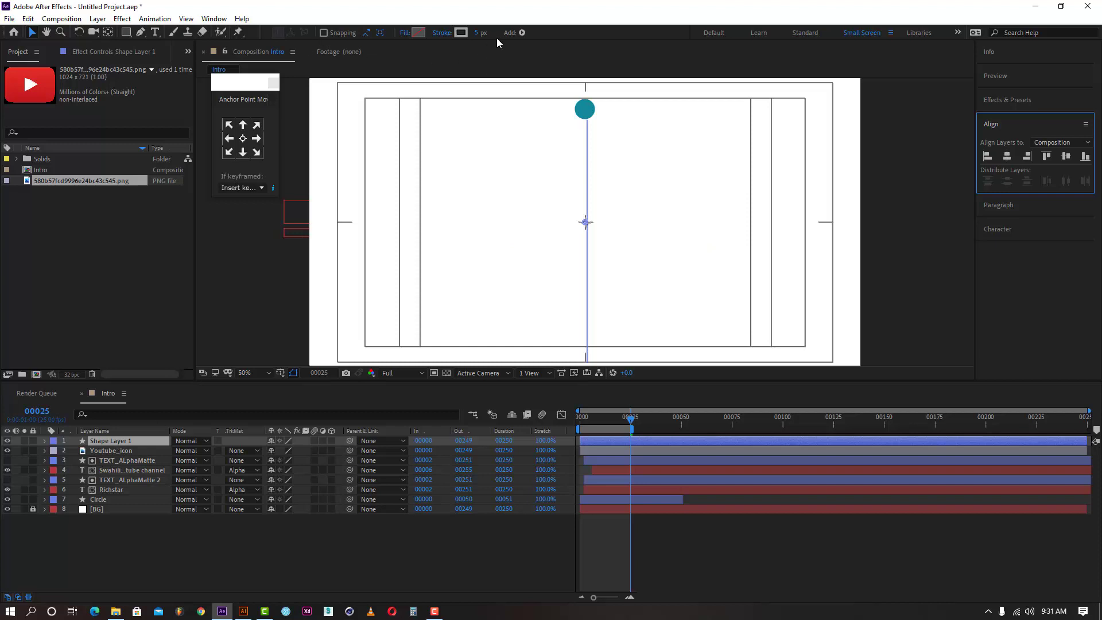
- Add Trim Paths and keyframe End from 0% at frame 0 to 100% at frame 25, then preview
{"action": "left_click", "coordinate": [522, 33]}
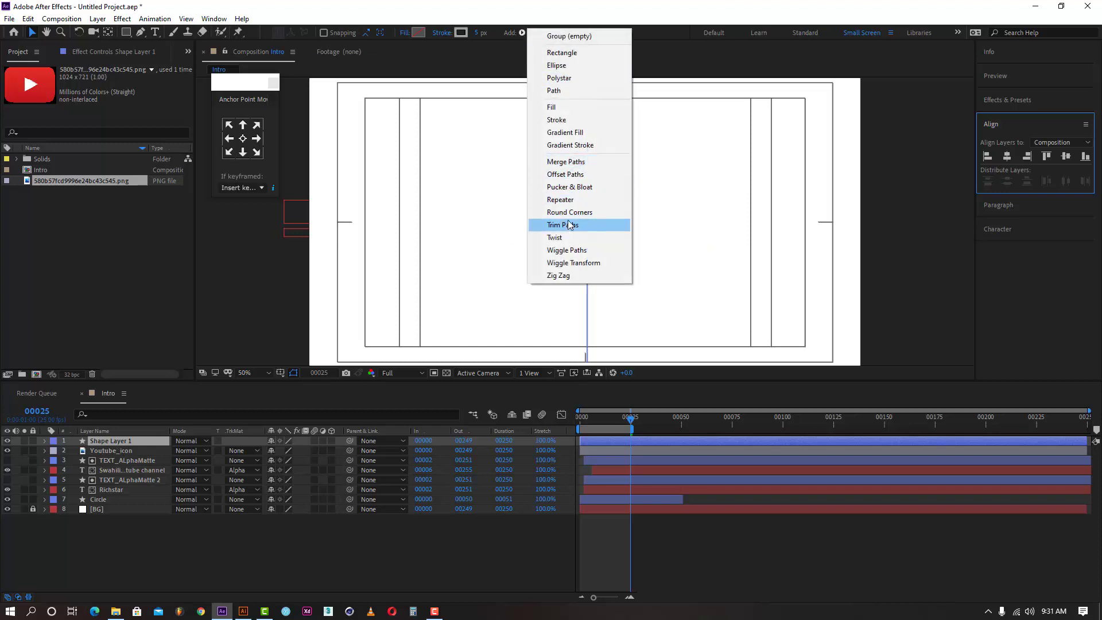
{"action": "left_click", "coordinate": [569, 224]}
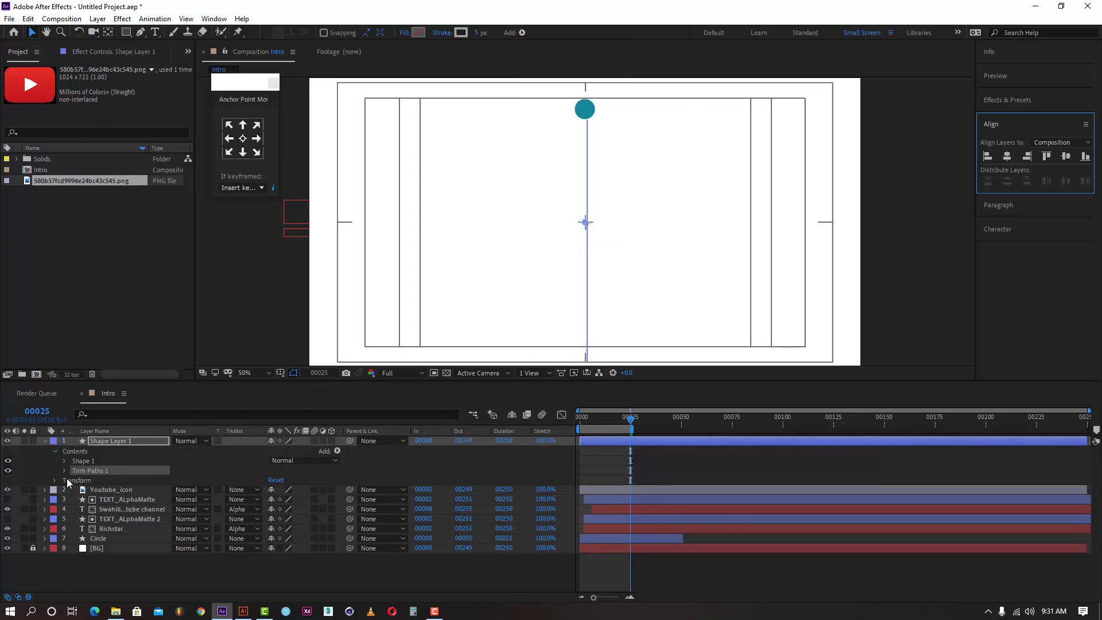
{"action": "left_click", "coordinate": [64, 470]}
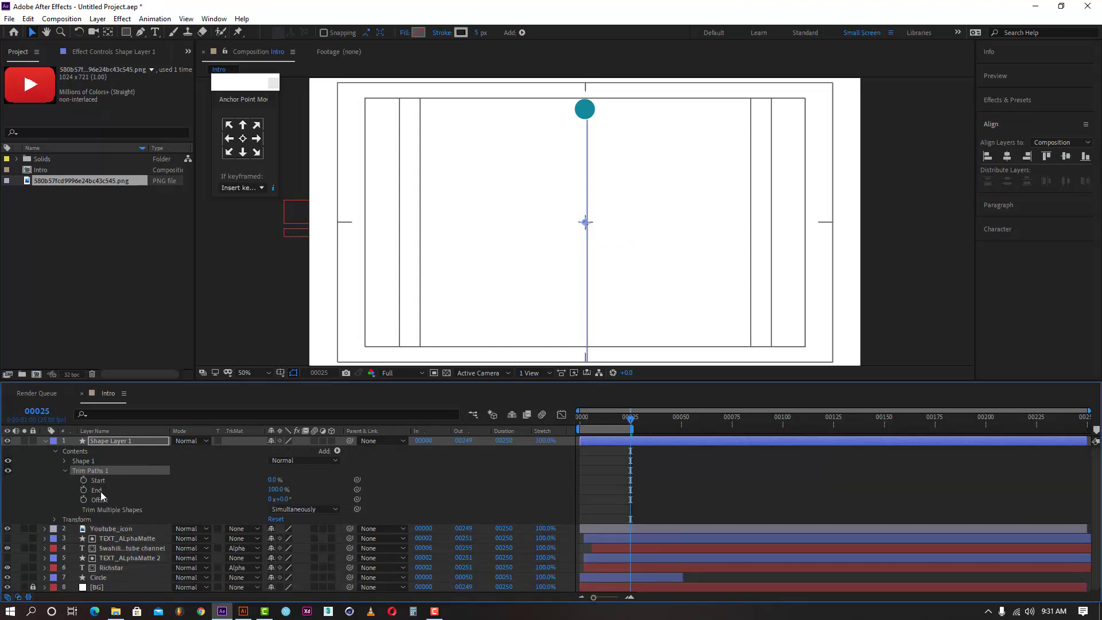
{"action": "left_click", "coordinate": [83, 490]}
{"action": "left_click_drag", "start_coordinate": [596, 422], "coordinate": [556, 429]}
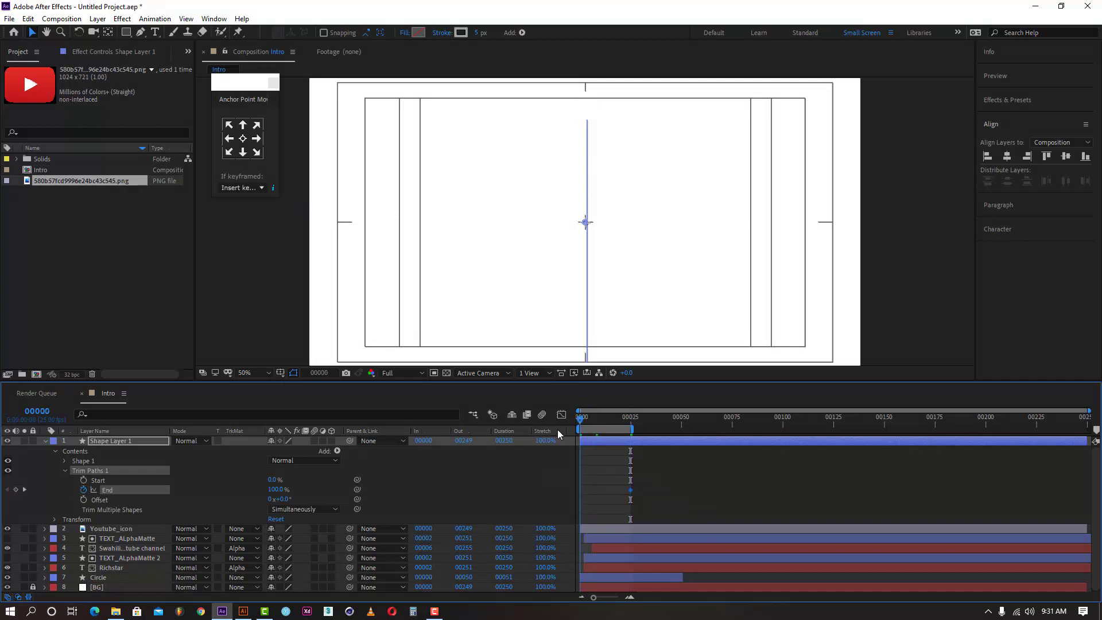
{"action": "left_click", "coordinate": [275, 490]}
{"action": "left_click", "coordinate": [315, 489]}
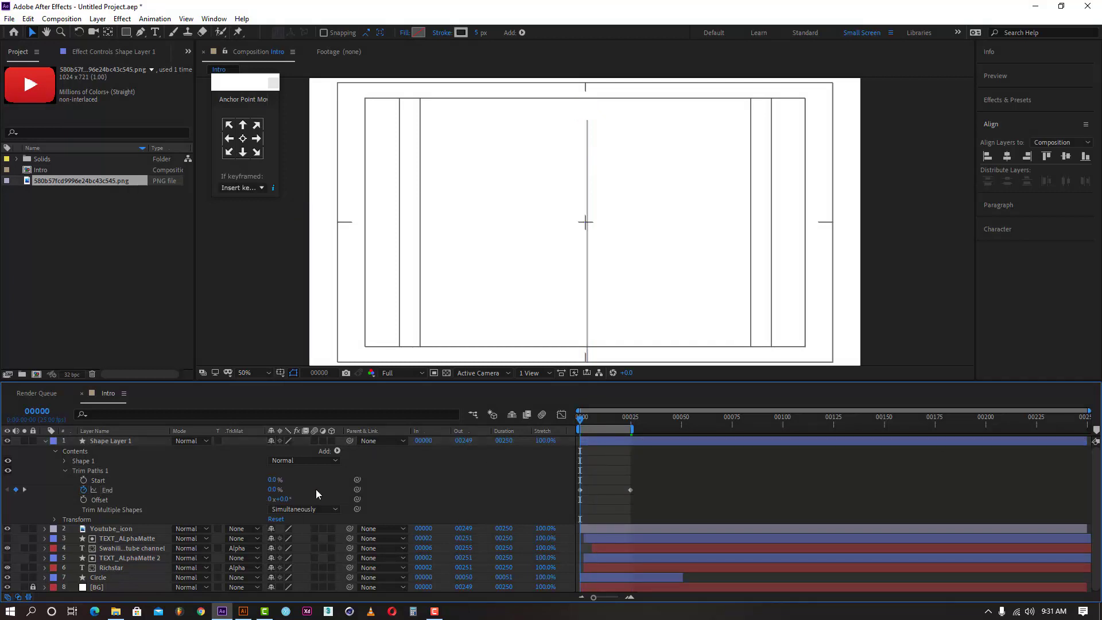
{"action": "key", "text": "space"}
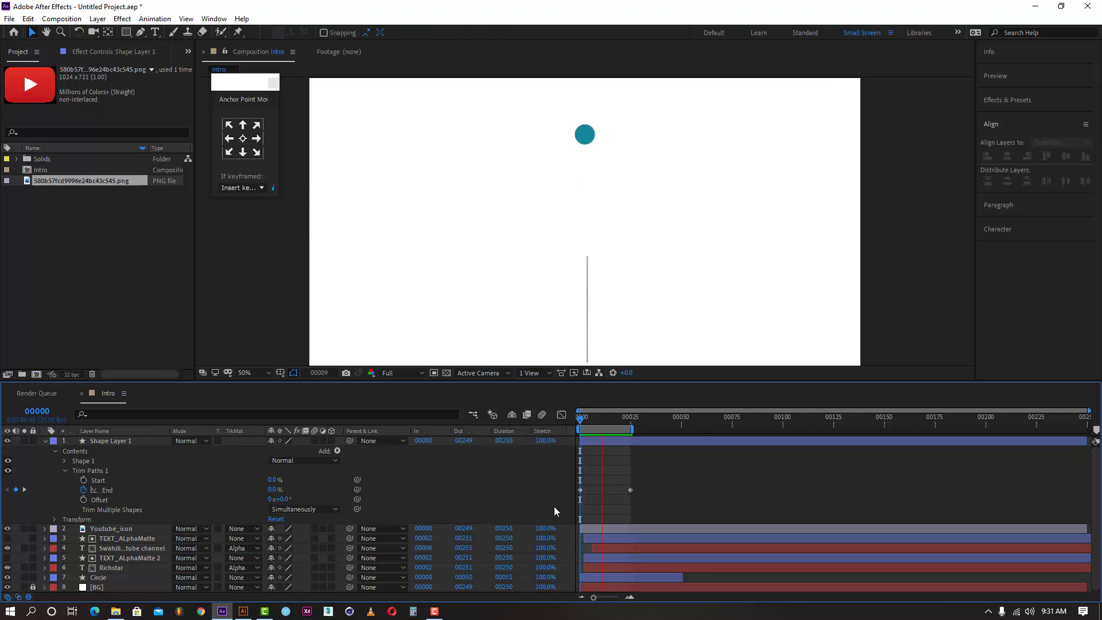
{"action": "left_click_drag", "start_coordinate": [617, 418], "coordinate": [580, 427]}
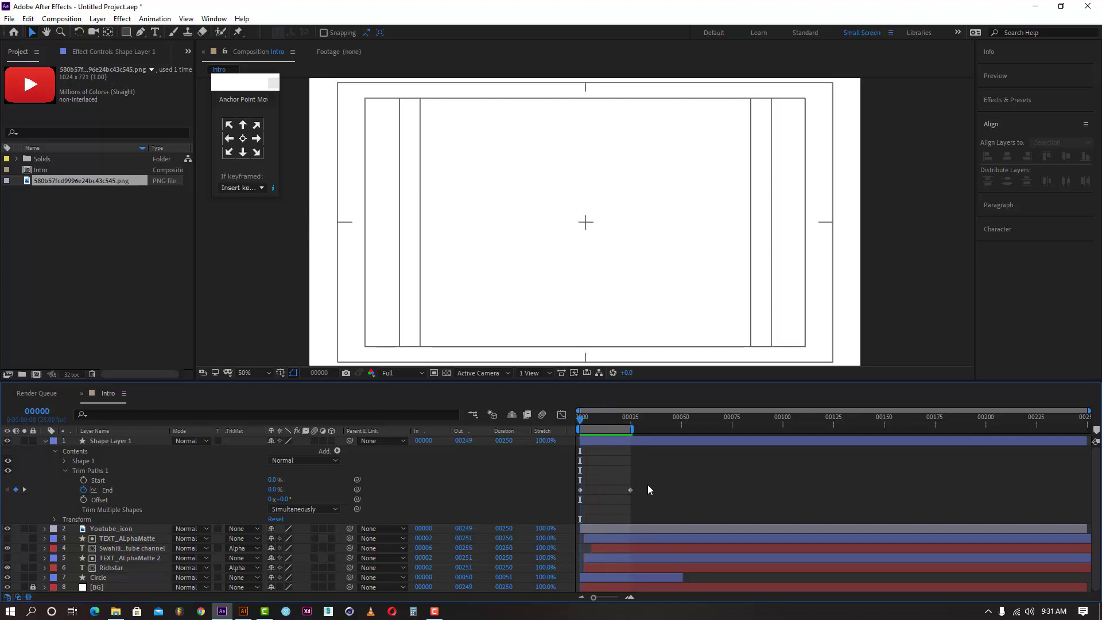
- Easy-ease the End keyframes and steepen the curve so the line shoots up then settles
{"action": "left_click_drag", "start_coordinate": [648, 487], "coordinate": [576, 509]}
{"action": "right_click", "coordinate": [580, 490]}
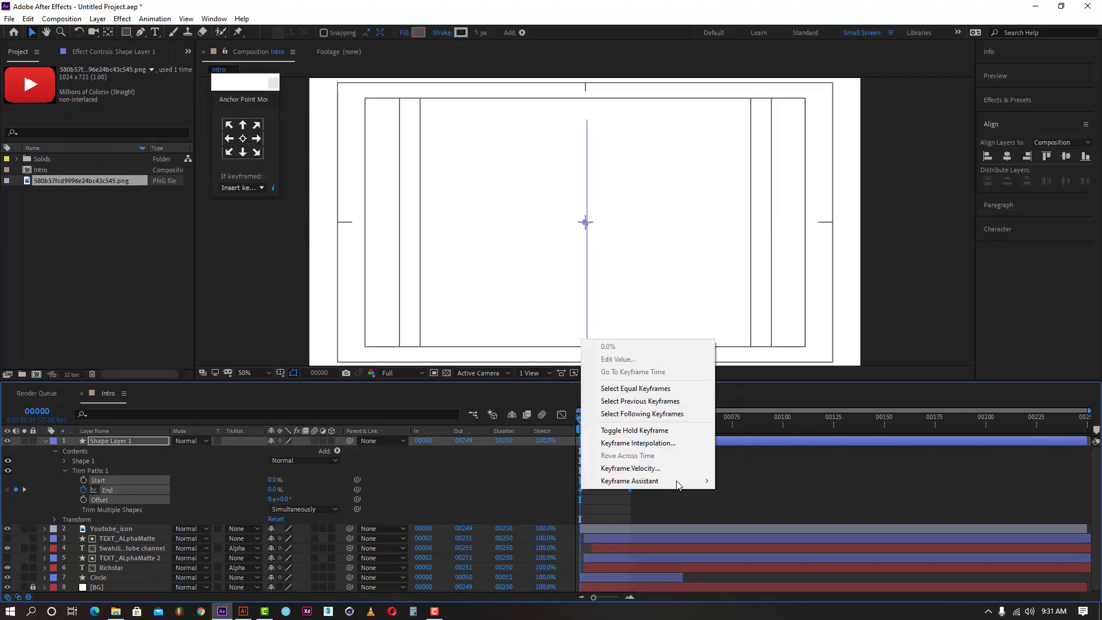
{"action": "mouse_move", "coordinate": [677, 485]}
{"action": "left_click", "coordinate": [752, 517]}
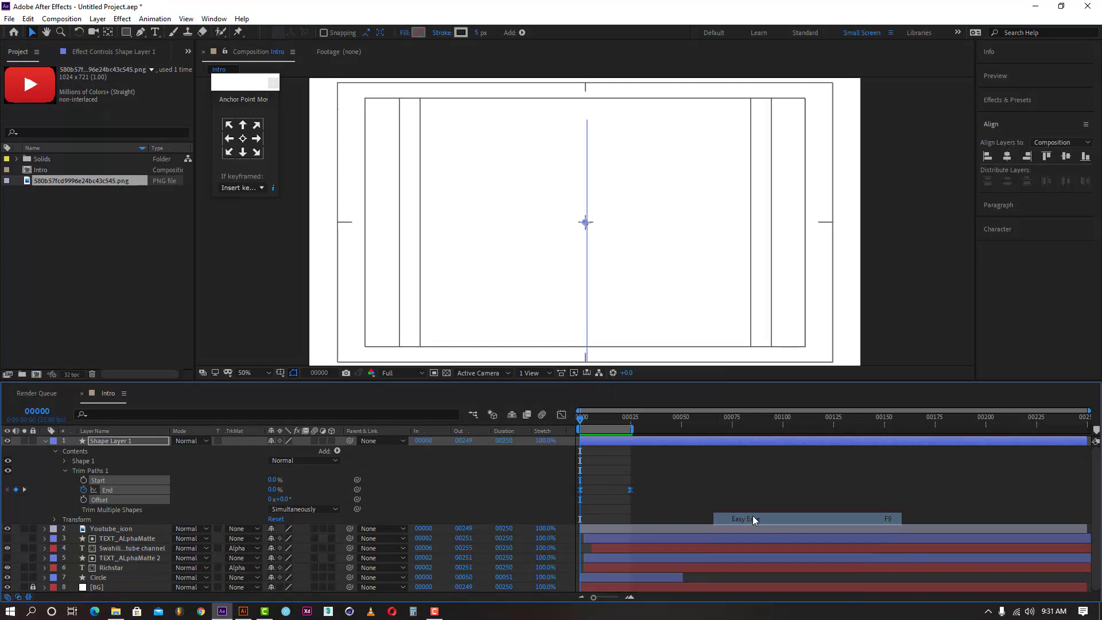
{"action": "left_click", "coordinate": [561, 414]}
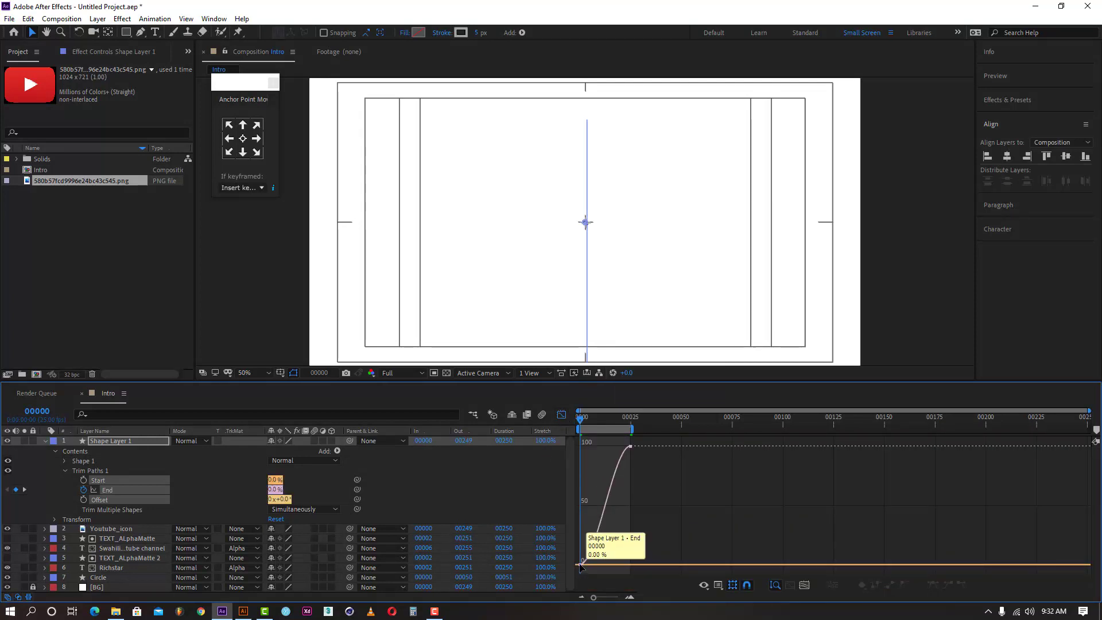
{"action": "left_click", "coordinate": [605, 504]}
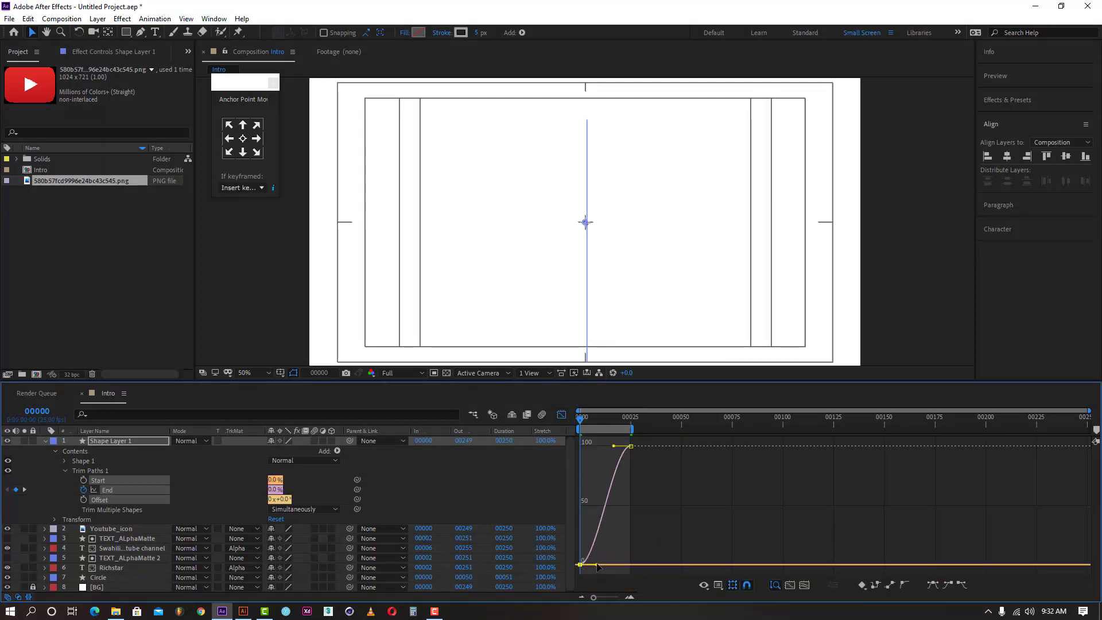
{"action": "left_click_drag", "start_coordinate": [596, 567], "coordinate": [563, 432]}
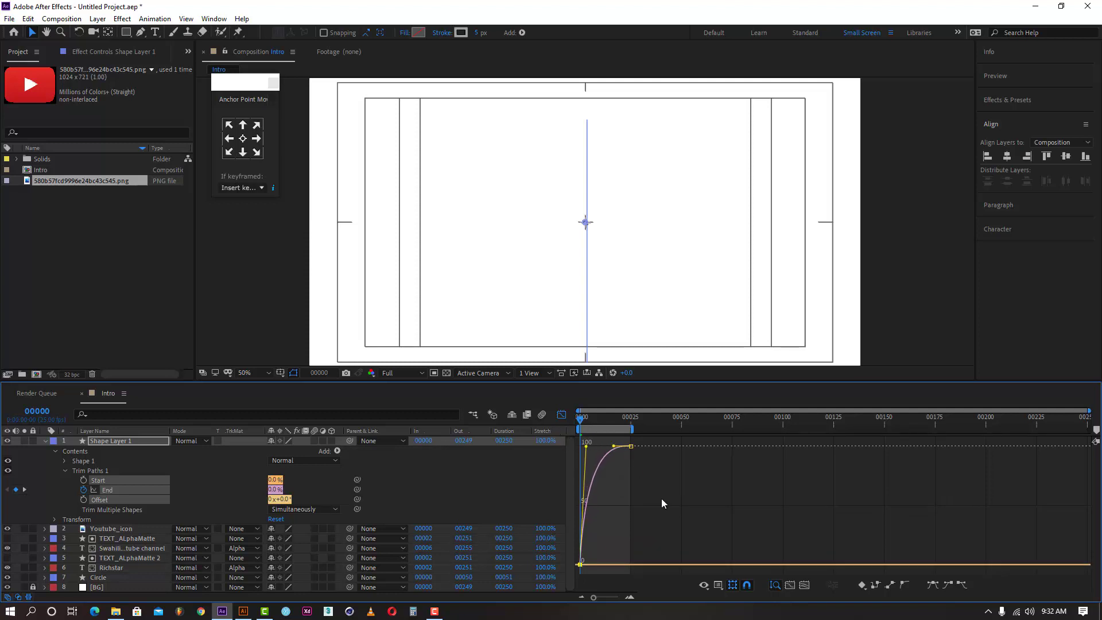
{"action": "key", "text": "space"}
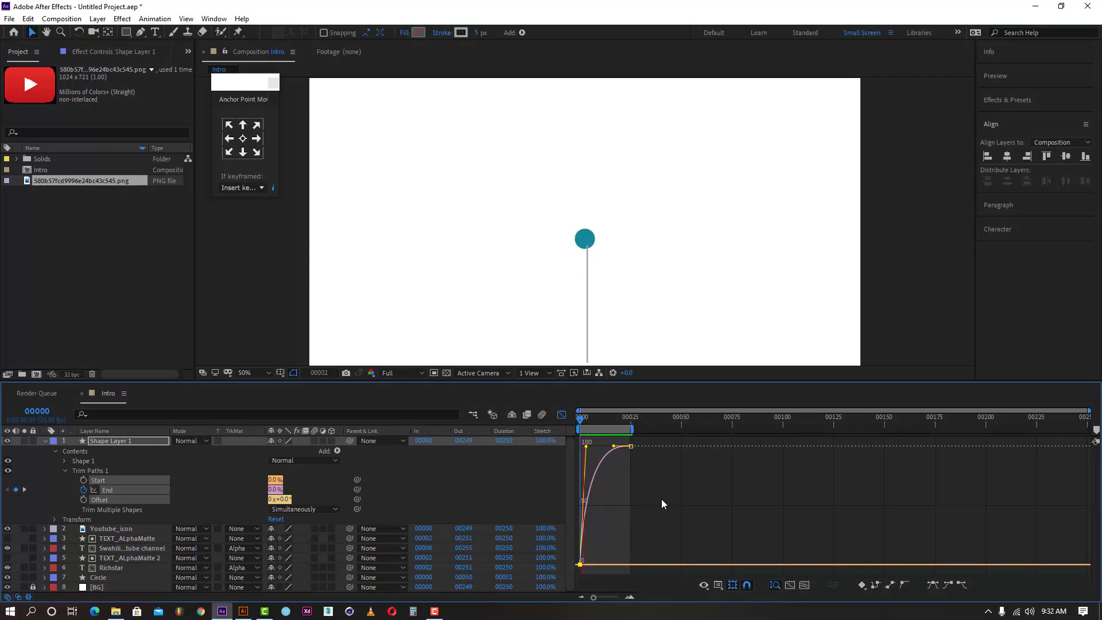
{"action": "left_click_drag", "start_coordinate": [586, 446], "coordinate": [562, 427]}
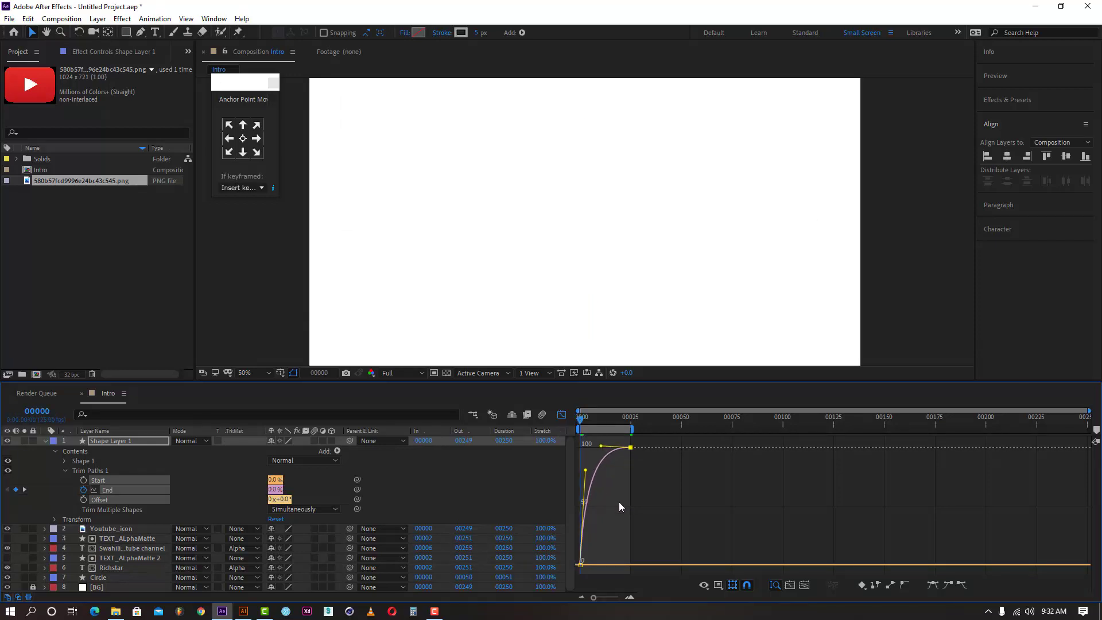
{"action": "key", "text": "space"}
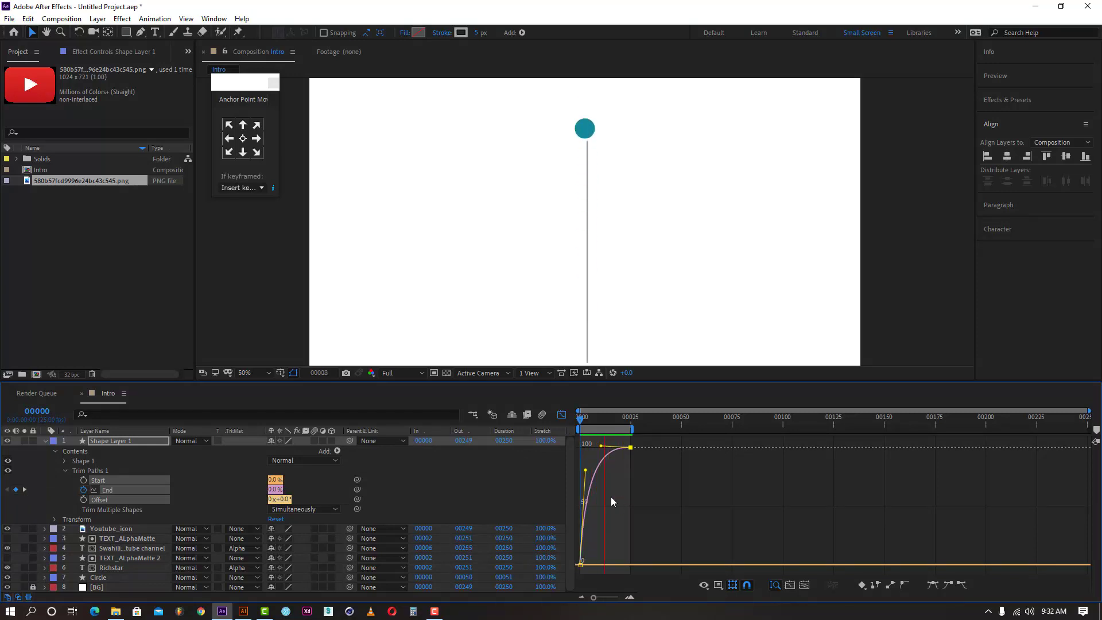
{"action": "left_click", "coordinate": [608, 422]}
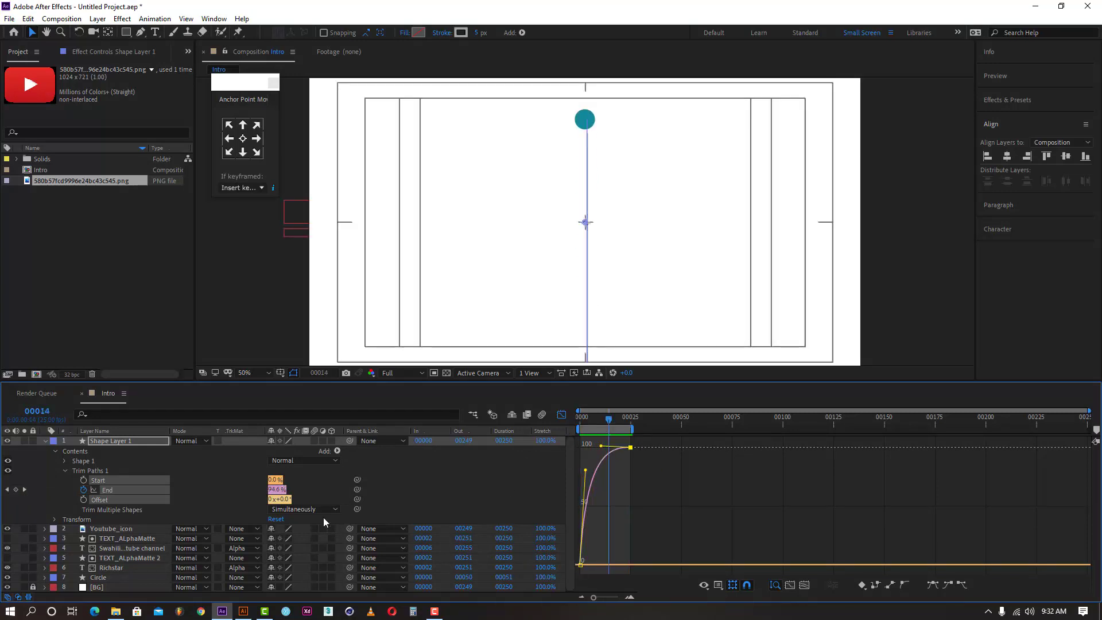
- Keyframe Trim Paths Start at 0% on frame 0
{"action": "left_click", "coordinate": [135, 470]}
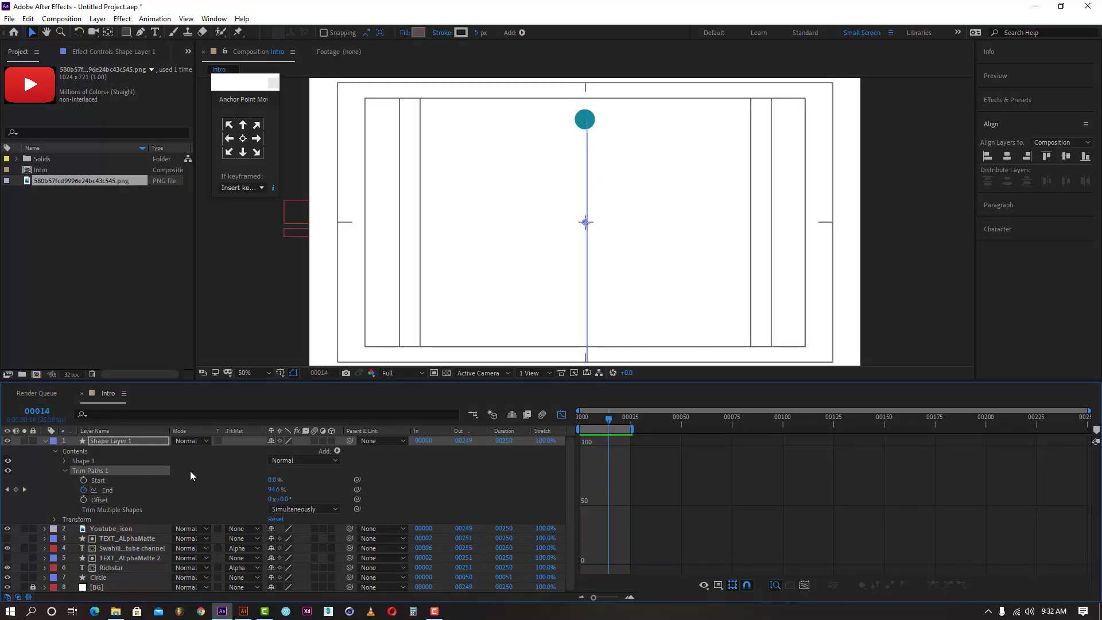
{"action": "left_click", "coordinate": [133, 440]}
{"action": "left_click", "coordinate": [628, 419]}
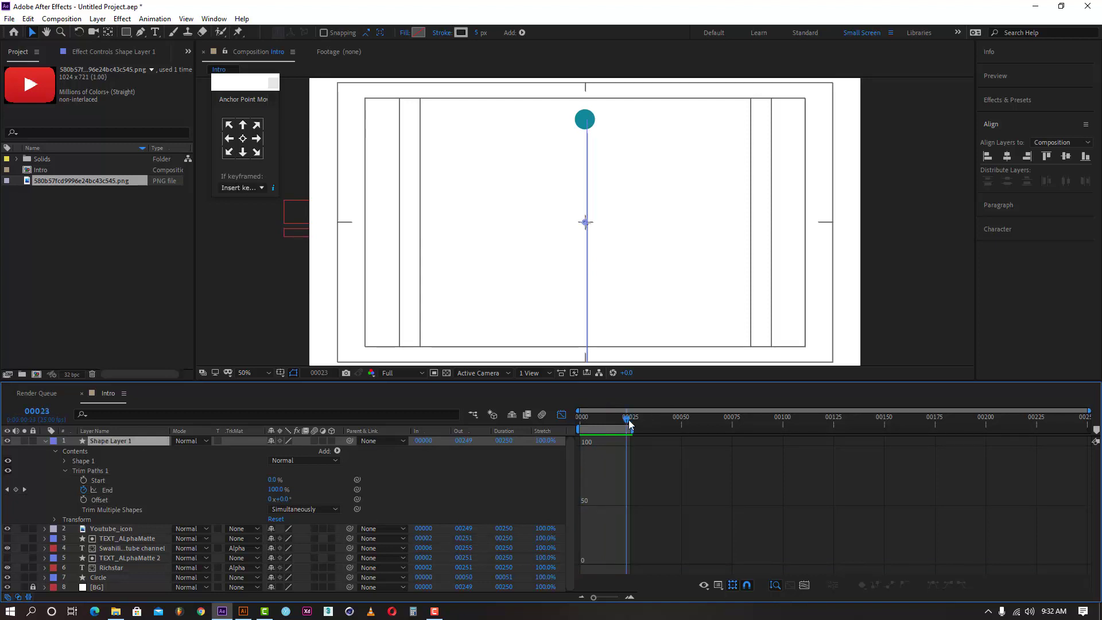
{"action": "left_click_drag", "start_coordinate": [617, 421], "coordinate": [570, 428]}
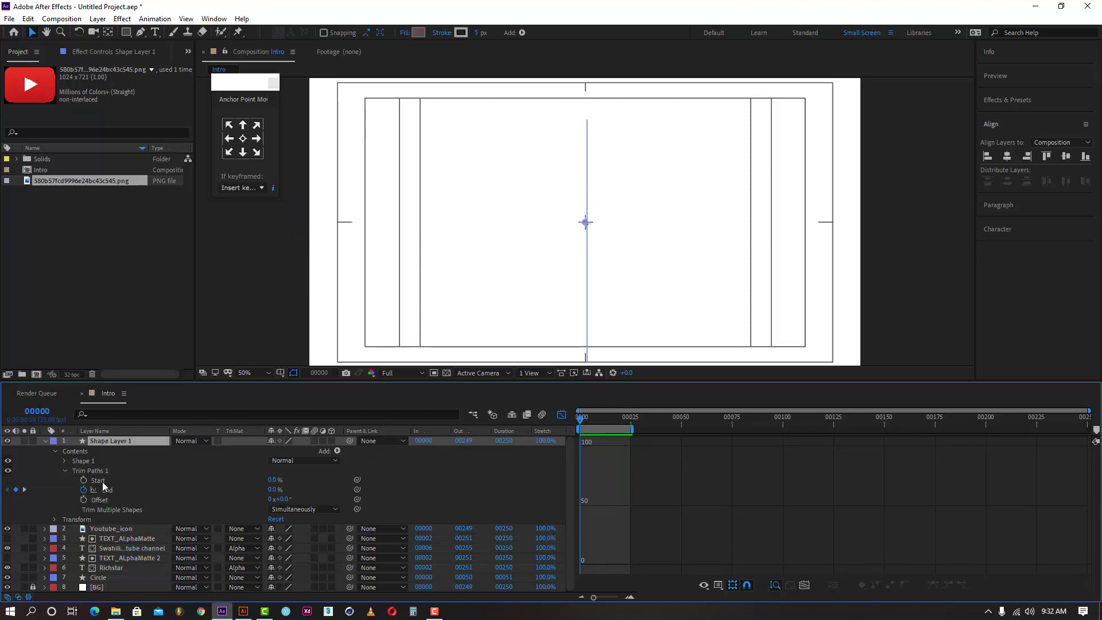
{"action": "left_click", "coordinate": [83, 481]}
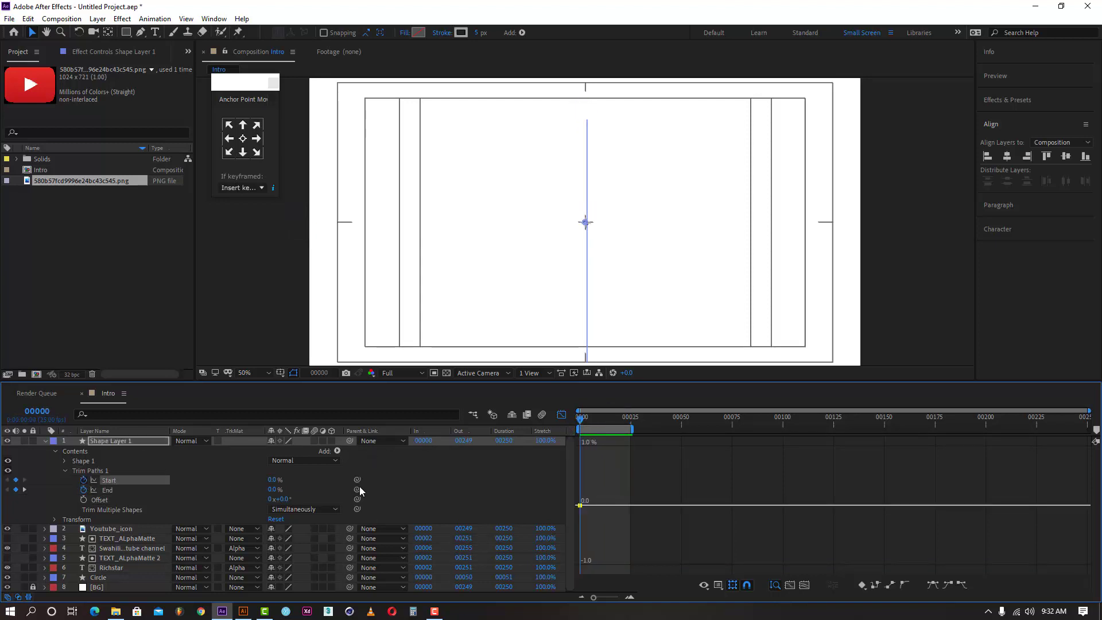
- Set Trim Paths Start to 100% at frame 24
{"action": "left_click", "coordinate": [628, 423]}
{"action": "left_click_drag", "start_coordinate": [629, 425], "coordinate": [630, 425]}
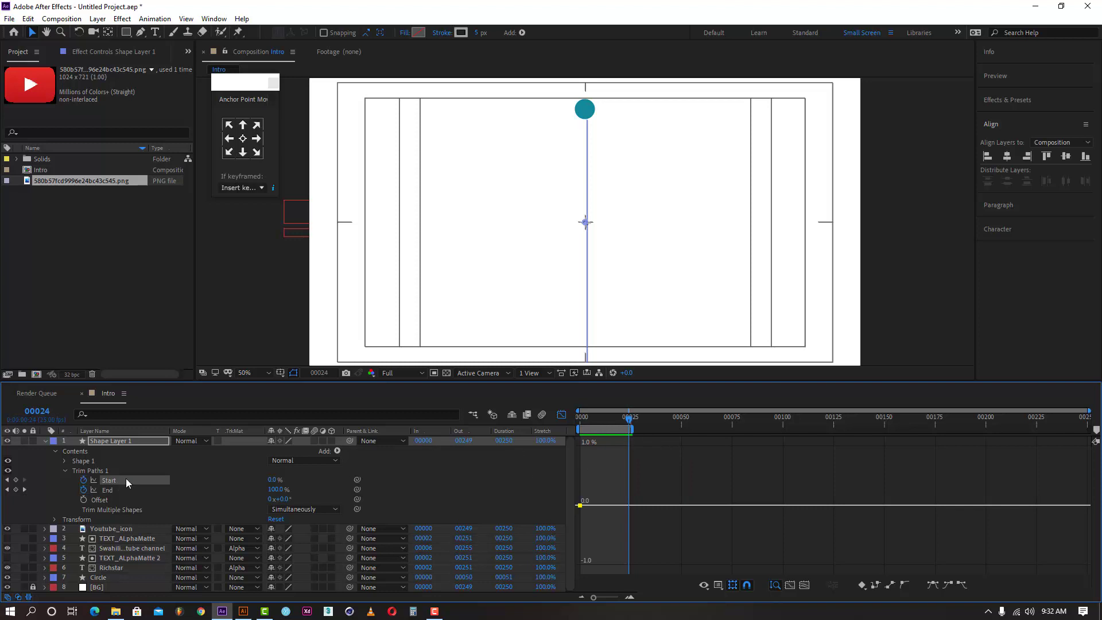
{"action": "left_click_drag", "start_coordinate": [274, 481], "coordinate": [380, 478]}
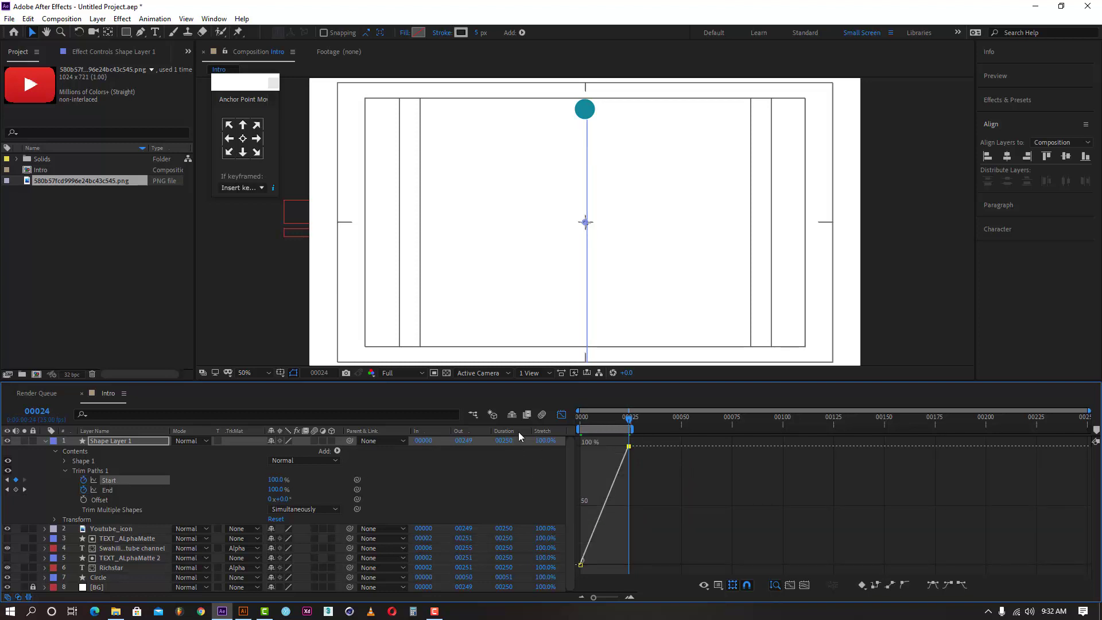
{"action": "left_click", "coordinate": [567, 417]}
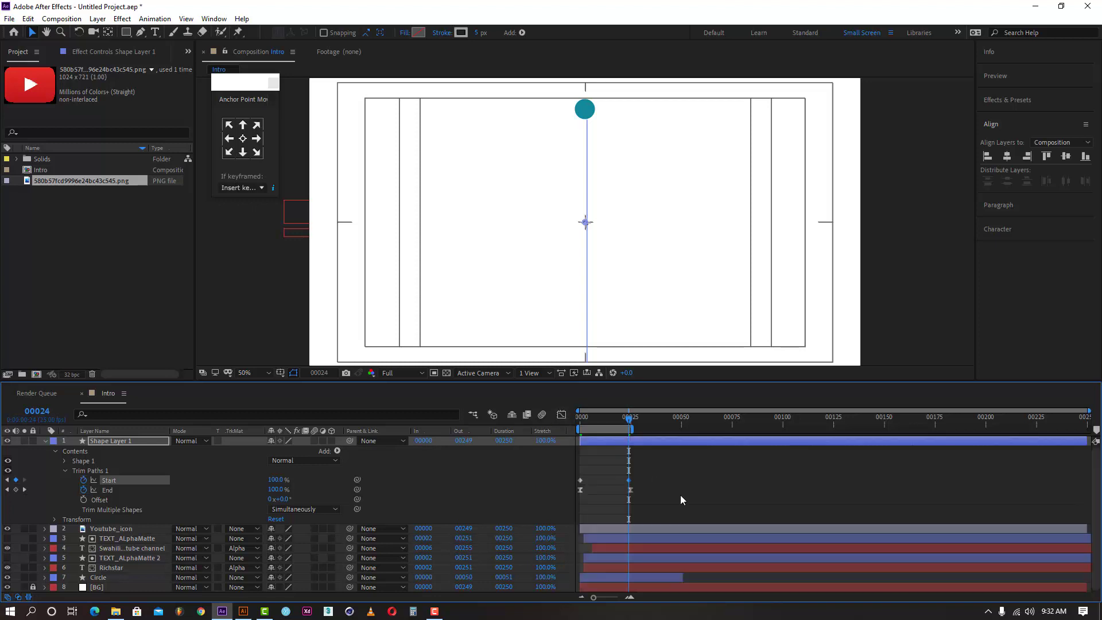
- Easy-ease the Start keyframes, steepen their curve like End, and preview the draw-and-erase
{"action": "left_click", "coordinate": [581, 481]}
{"action": "right_click", "coordinate": [580, 479]}
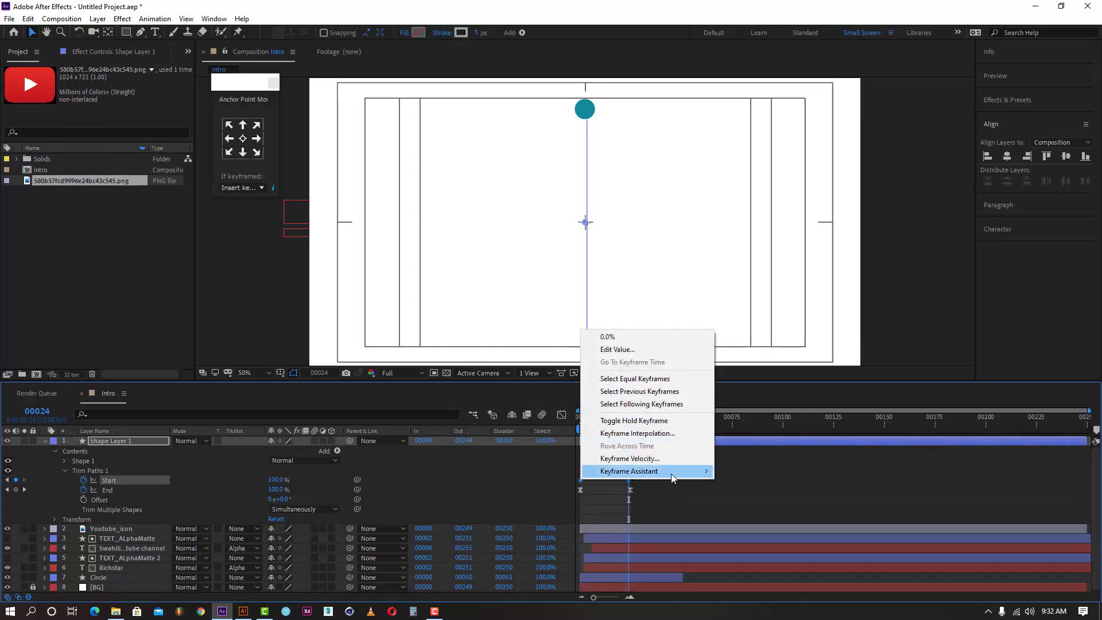
{"action": "mouse_move", "coordinate": [670, 471]}
{"action": "left_click", "coordinate": [746, 509]}
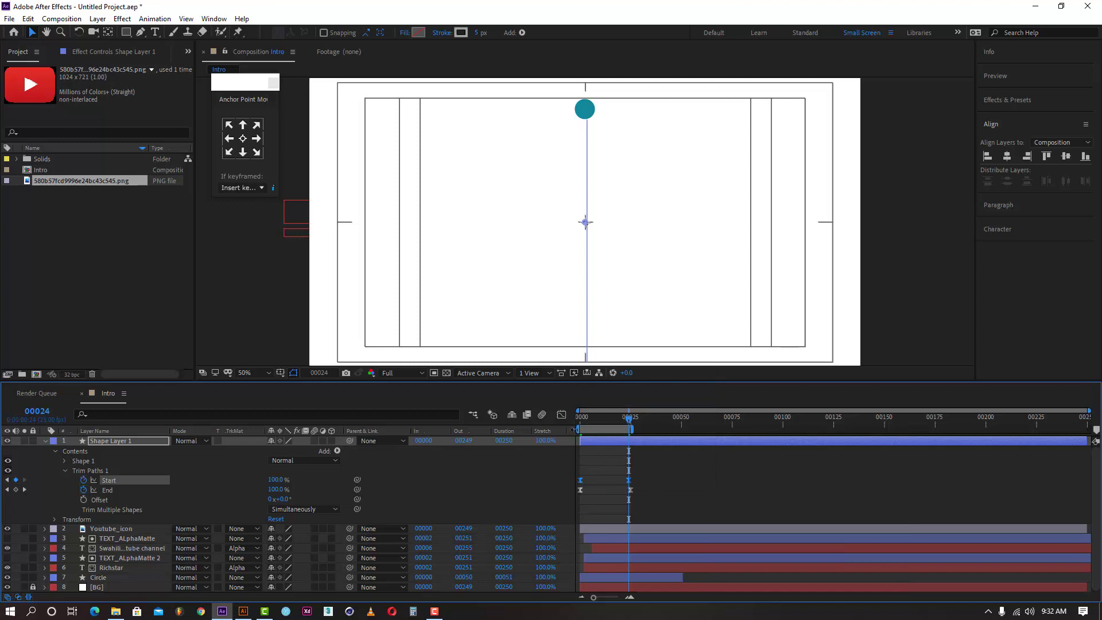
{"action": "left_click", "coordinate": [562, 414]}
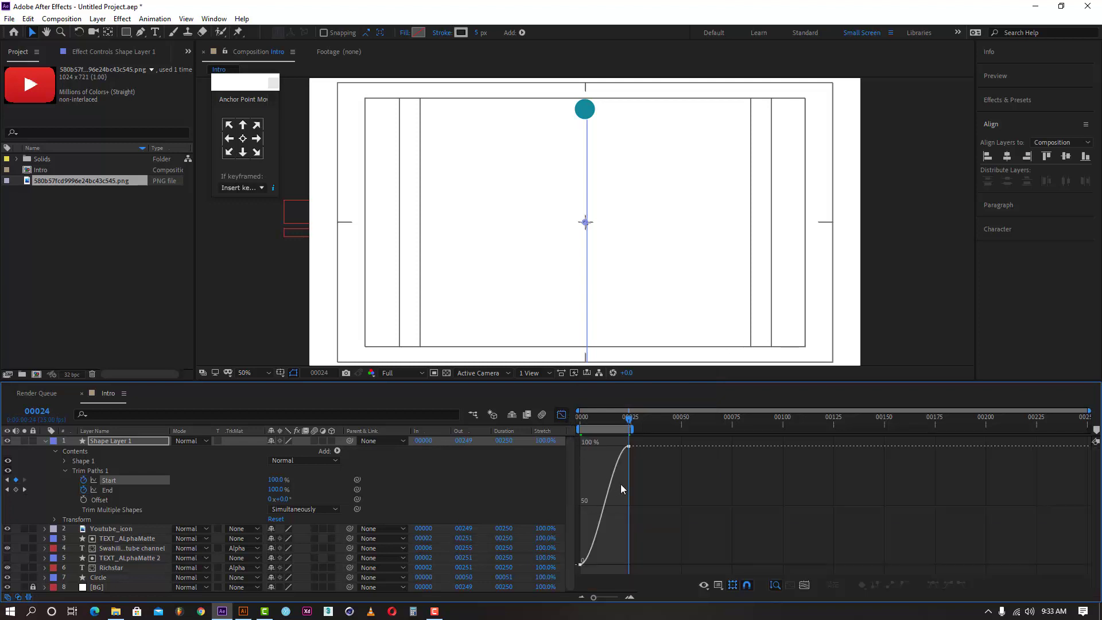
{"action": "left_click", "coordinate": [581, 564]}
{"action": "left_click", "coordinate": [589, 542]}
{"action": "left_click_drag", "start_coordinate": [592, 555], "coordinate": [591, 448]}
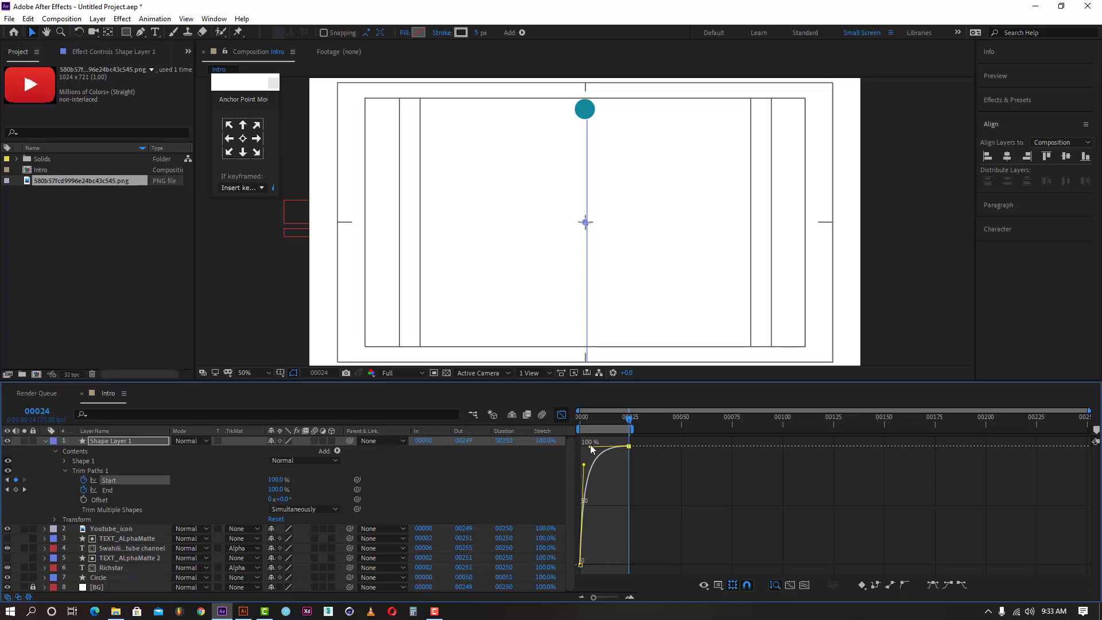
{"action": "key", "text": "Home"}
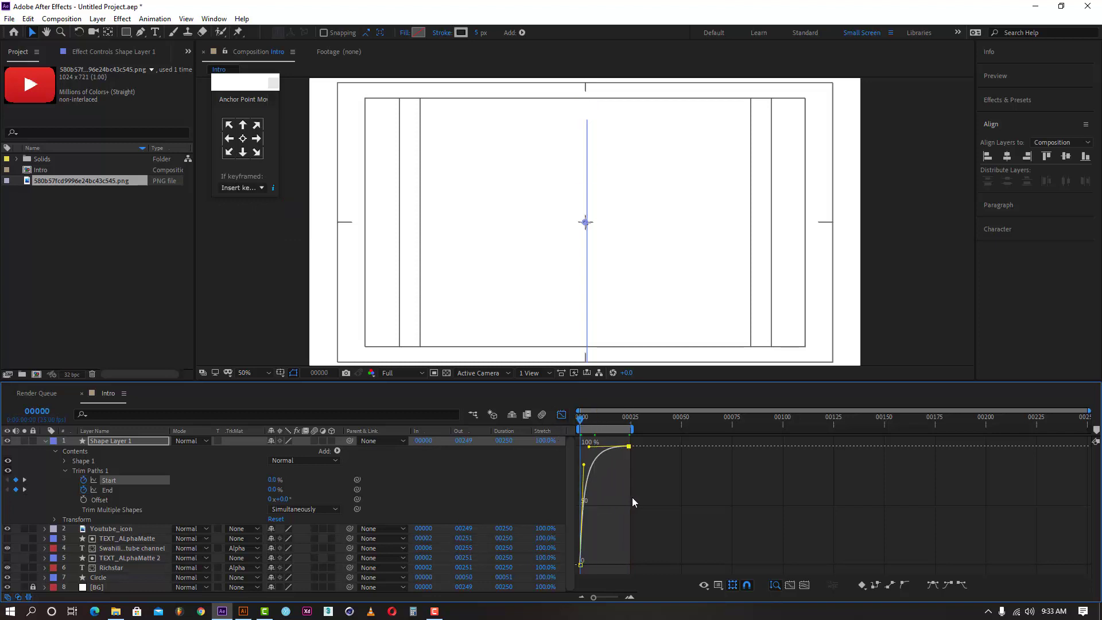
{"action": "key", "text": "space"}
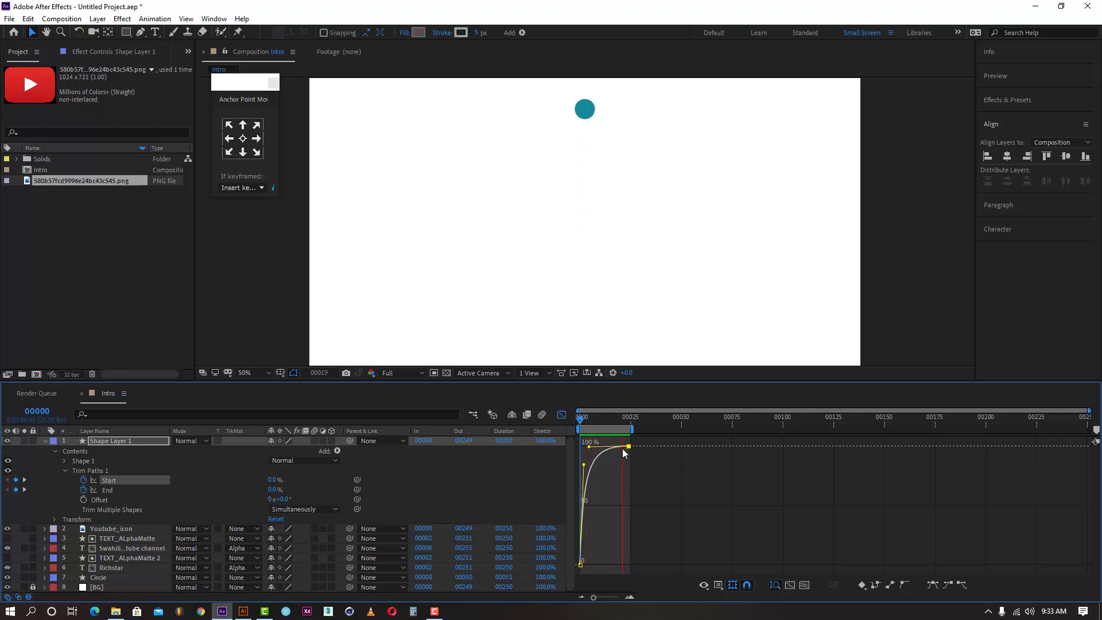
{"action": "key", "text": "space"}
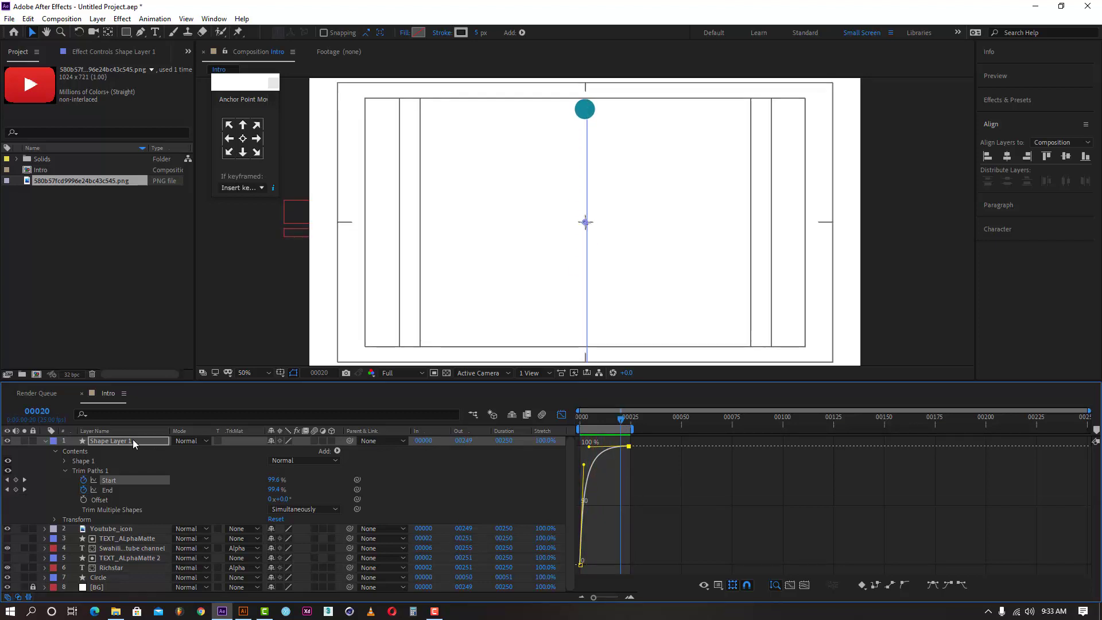
{"action": "left_click", "coordinate": [133, 443]}
- Drag the Start keyframes later so the erase begins near frame 6, then preview
{"action": "left_click", "coordinate": [561, 414]}
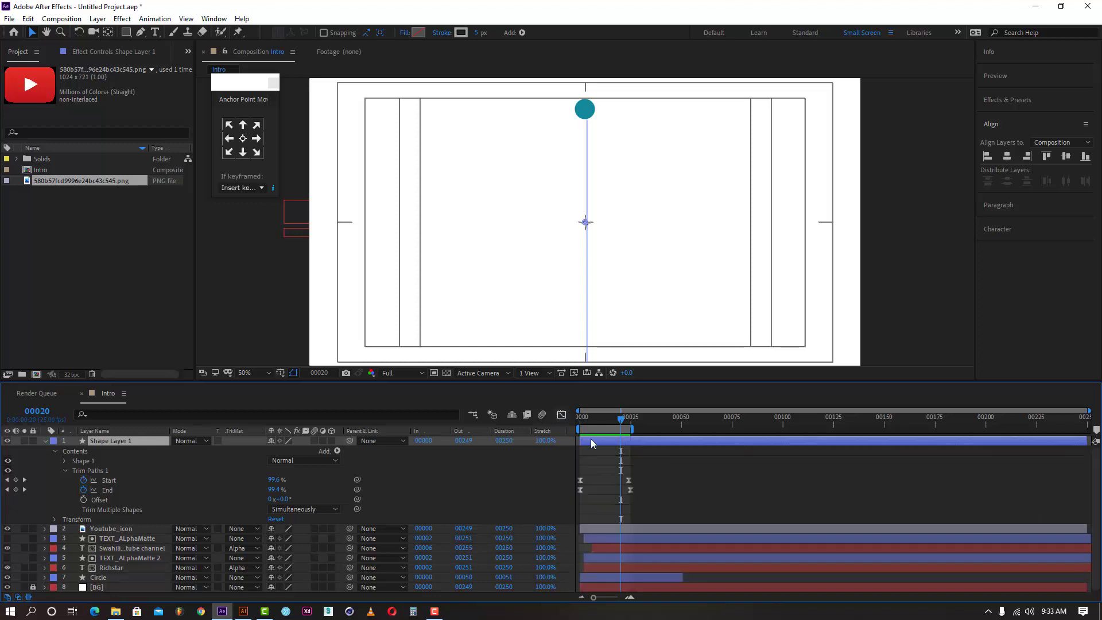
{"action": "left_click", "coordinate": [629, 479]}
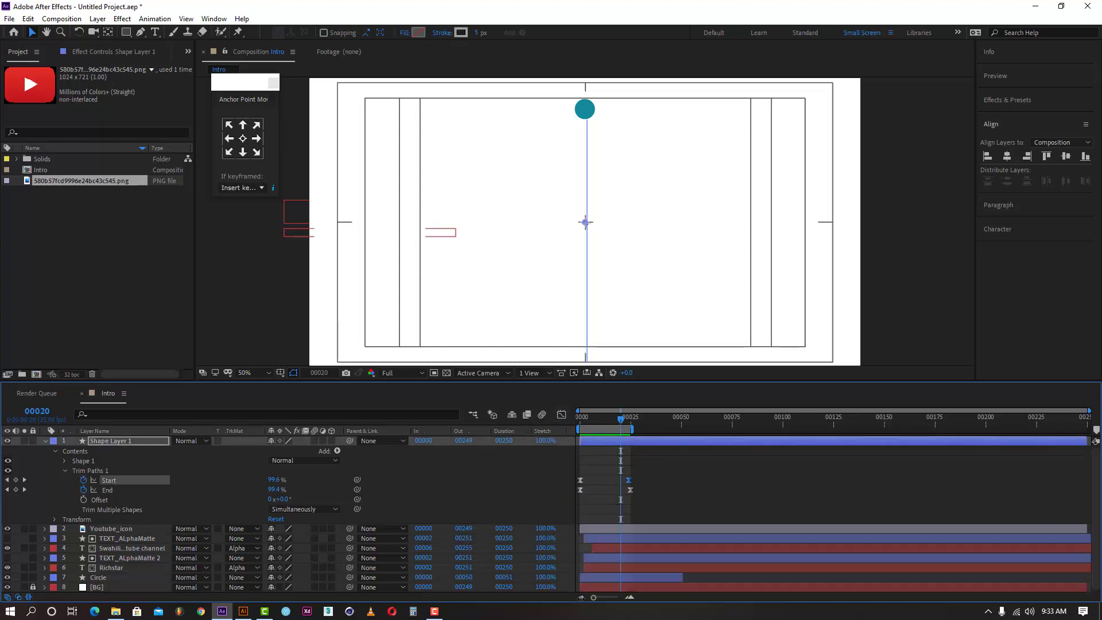
{"action": "mouse_move", "coordinate": [594, 598]}
{"action": "left_mouse_down"}
{"action": "mouse_move", "coordinate": [626, 598]}
{"action": "mouse_move", "coordinate": [608, 599]}
{"action": "left_mouse_up"}
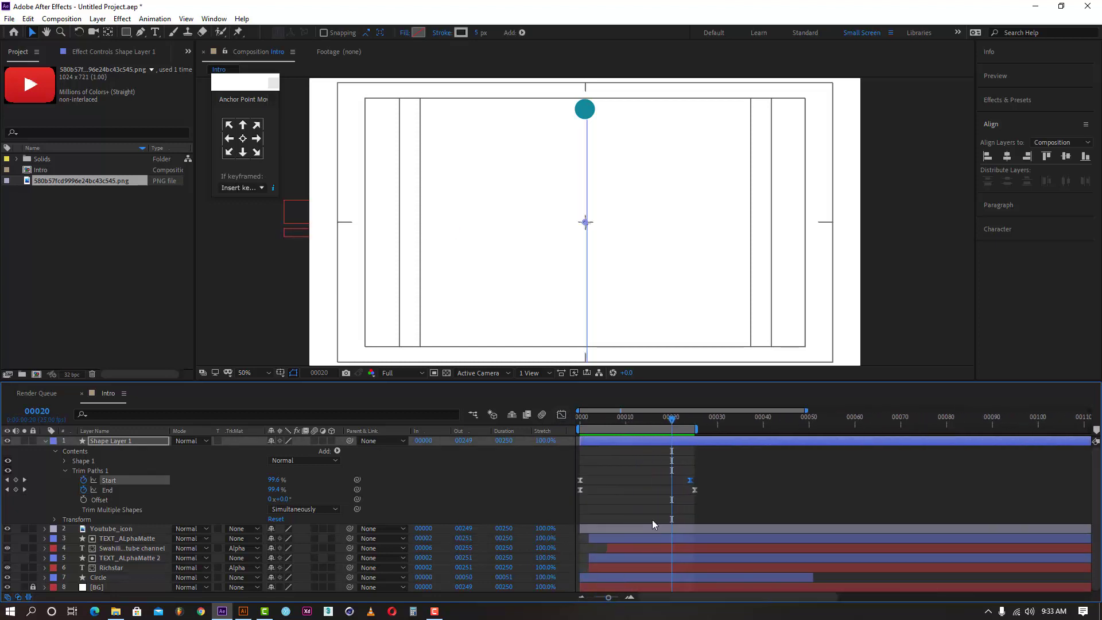
{"action": "left_click_drag", "start_coordinate": [684, 426], "coordinate": [693, 425]}
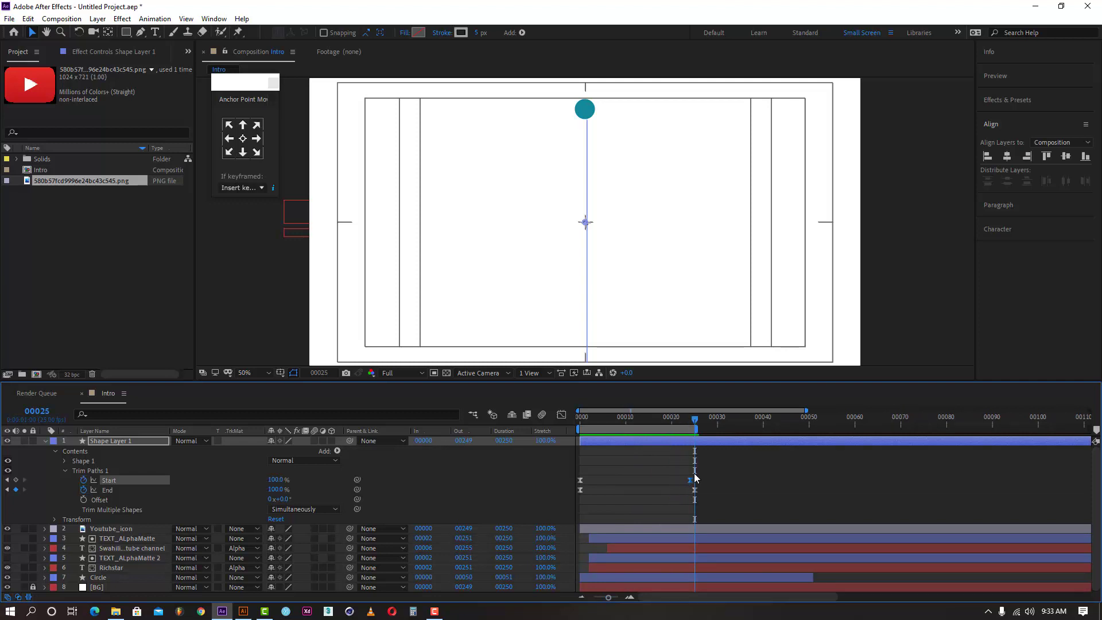
{"action": "left_click_drag", "start_coordinate": [695, 471], "coordinate": [591, 484]}
{"action": "left_click_drag", "start_coordinate": [701, 474], "coordinate": [607, 485]}
{"action": "mouse_move", "coordinate": [692, 504]}
{"action": "left_mouse_down"}
{"action": "mouse_move", "coordinate": [722, 485]}
{"action": "mouse_move", "coordinate": [696, 484]}
{"action": "left_mouse_up"}
{"action": "key", "text": "space"}
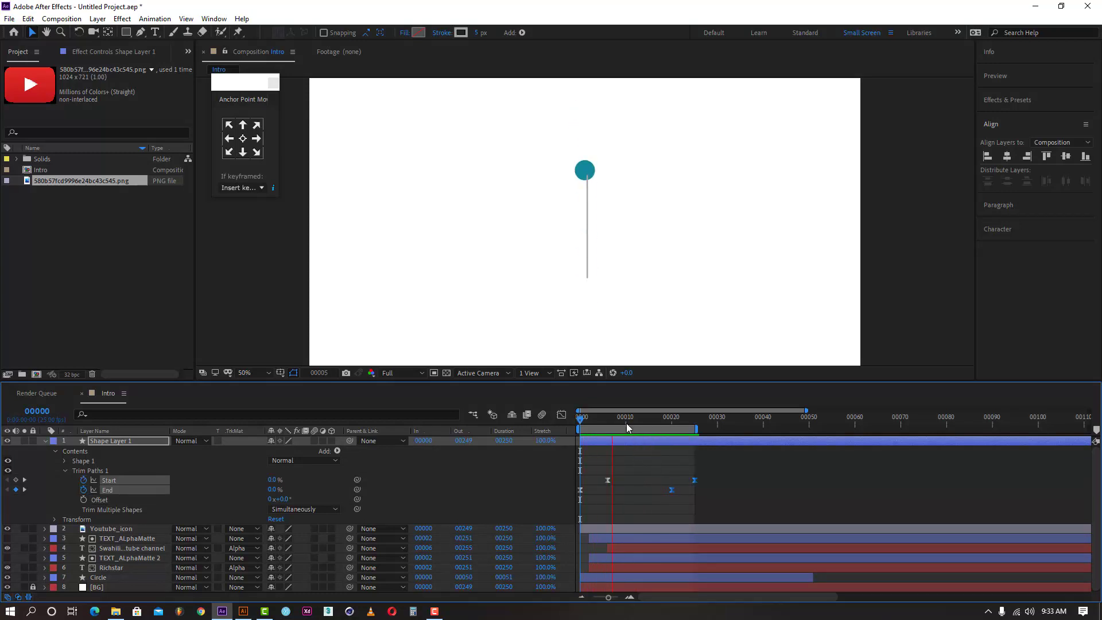
{"action": "key", "text": "space"}
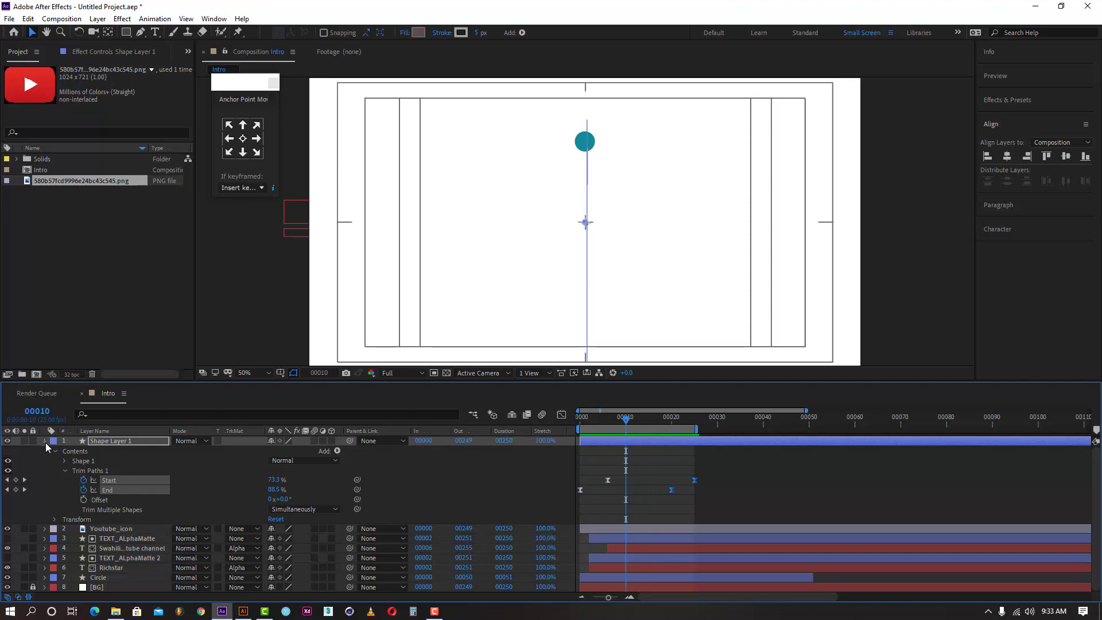
- Rename the shape layer 'Lines' and move it below Circle, just above BG
{"action": "left_click", "coordinate": [45, 441]}
{"action": "right_click", "coordinate": [127, 447]}
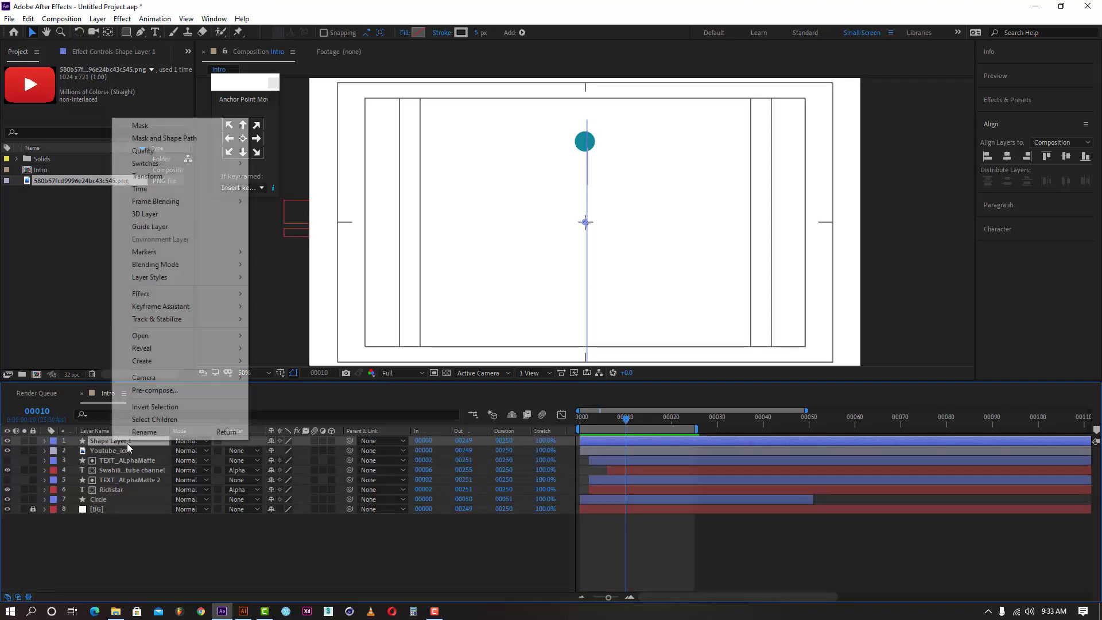
{"action": "left_click", "coordinate": [143, 431]}
{"action": "key", "text": "Caps_Lock"}
{"action": "type", "text": "Lin"}
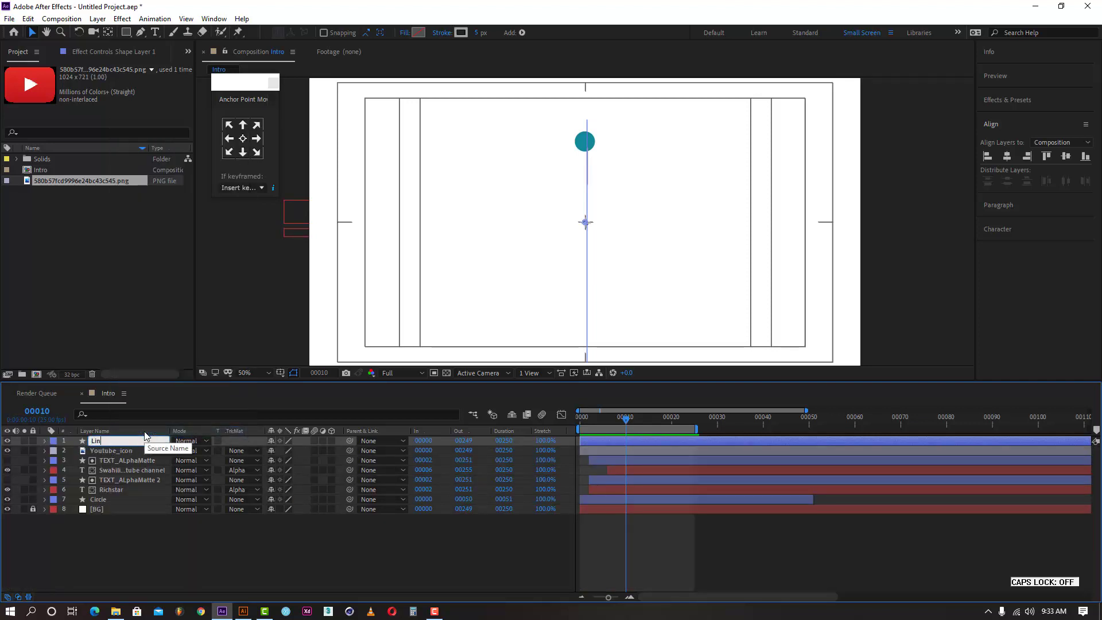
{"action": "type", "text": "es"}
{"action": "key", "text": "Return"}
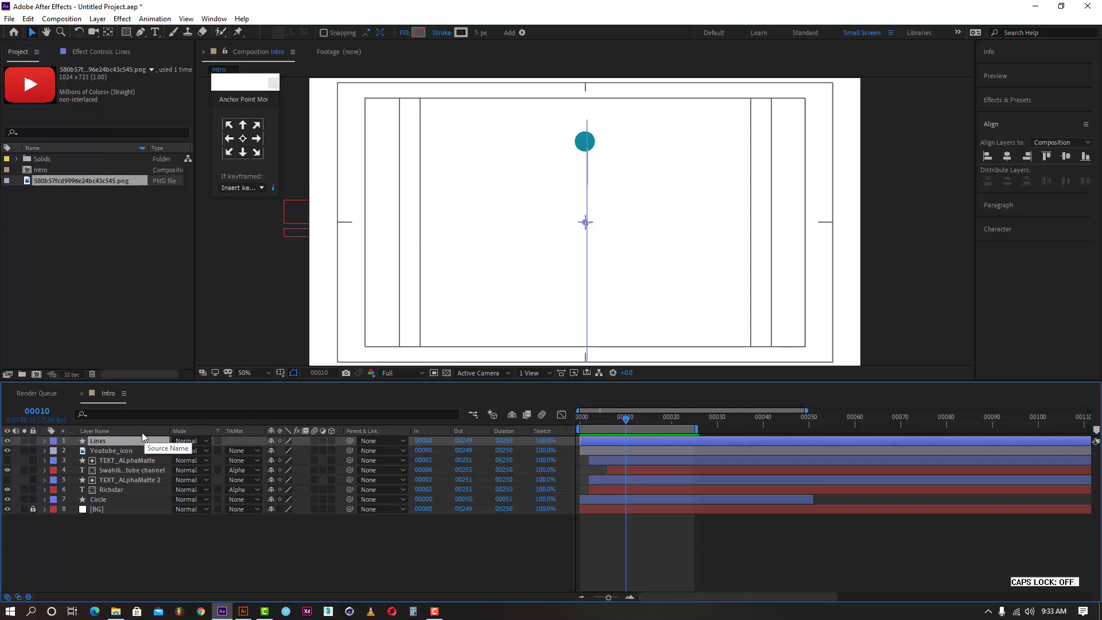
{"action": "left_click_drag", "start_coordinate": [133, 442], "coordinate": [115, 507]}
- Preview the intro from frame 0 and stop at frame 19
{"action": "left_click_drag", "start_coordinate": [625, 417], "coordinate": [574, 431]}
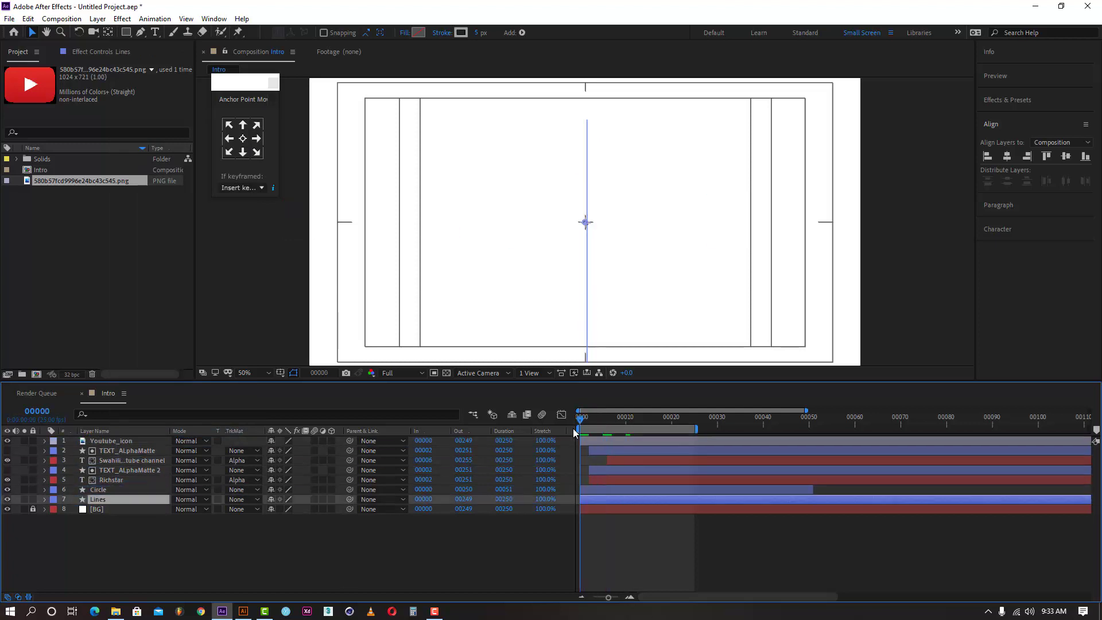
{"action": "key", "text": "space"}
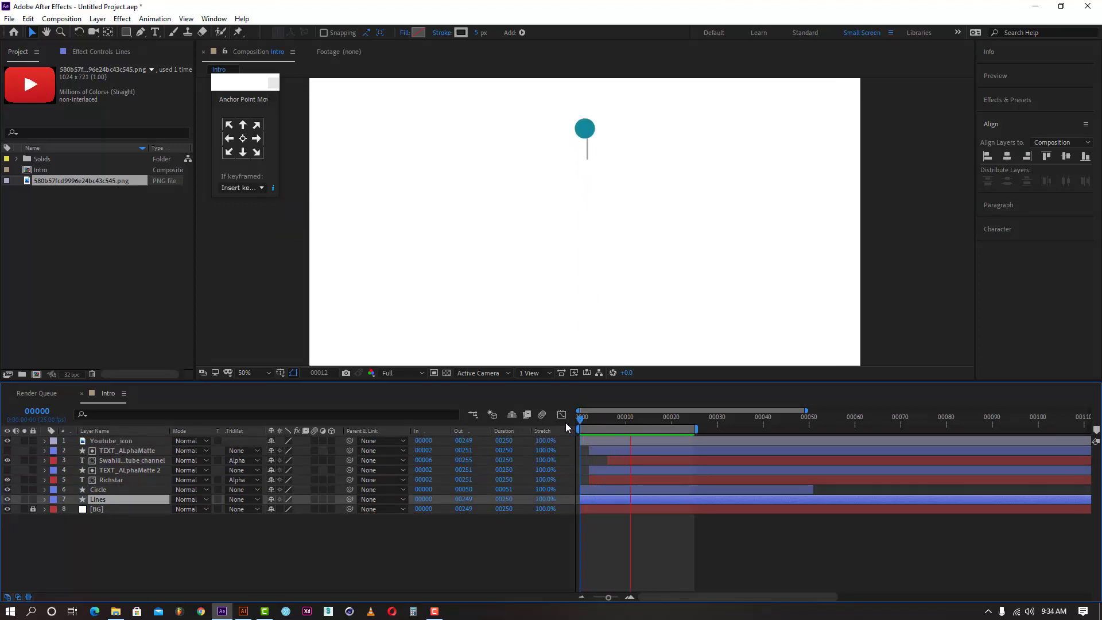
{"action": "left_click", "coordinate": [630, 419]}
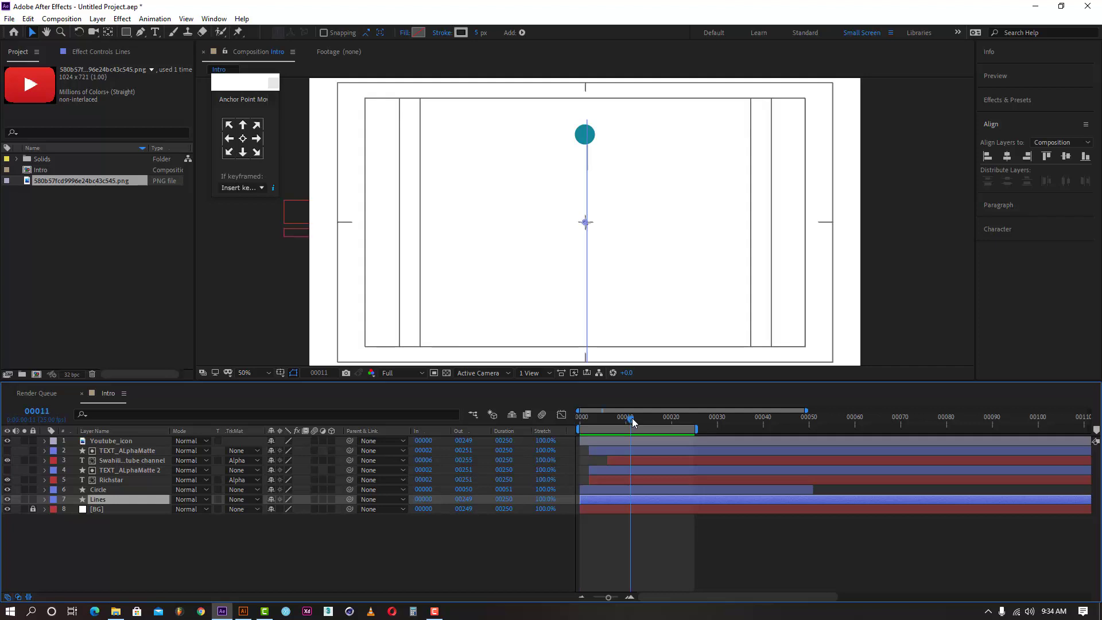
{"action": "left_click_drag", "start_coordinate": [631, 423], "coordinate": [666, 423]}
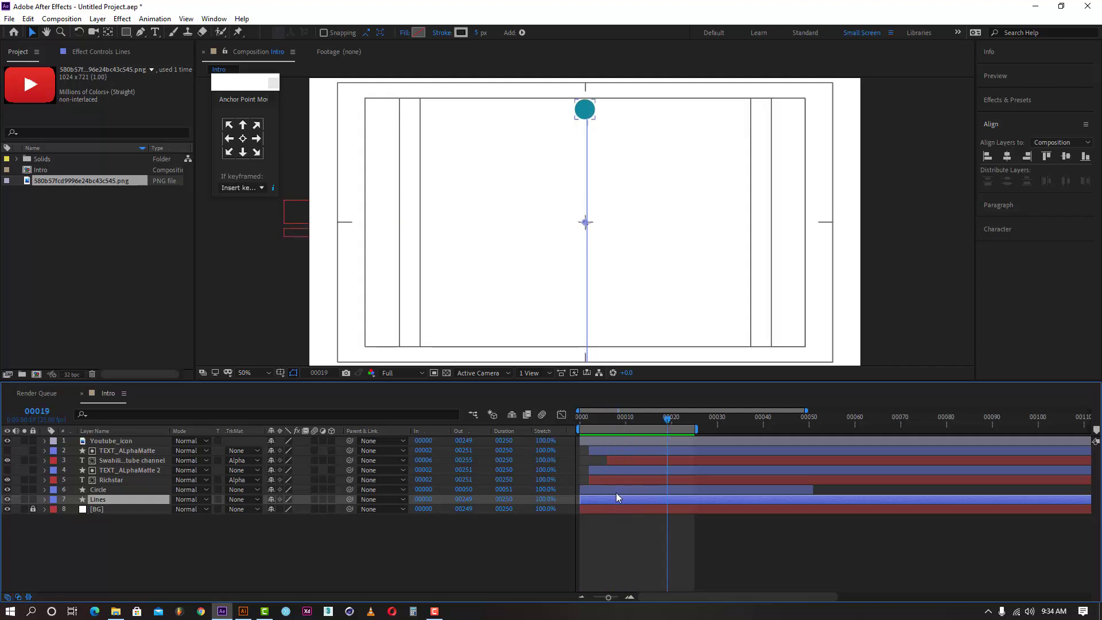
- Raise the Lines layer slightly by scrubbing its Y position to 528
{"action": "key", "text": "p"}
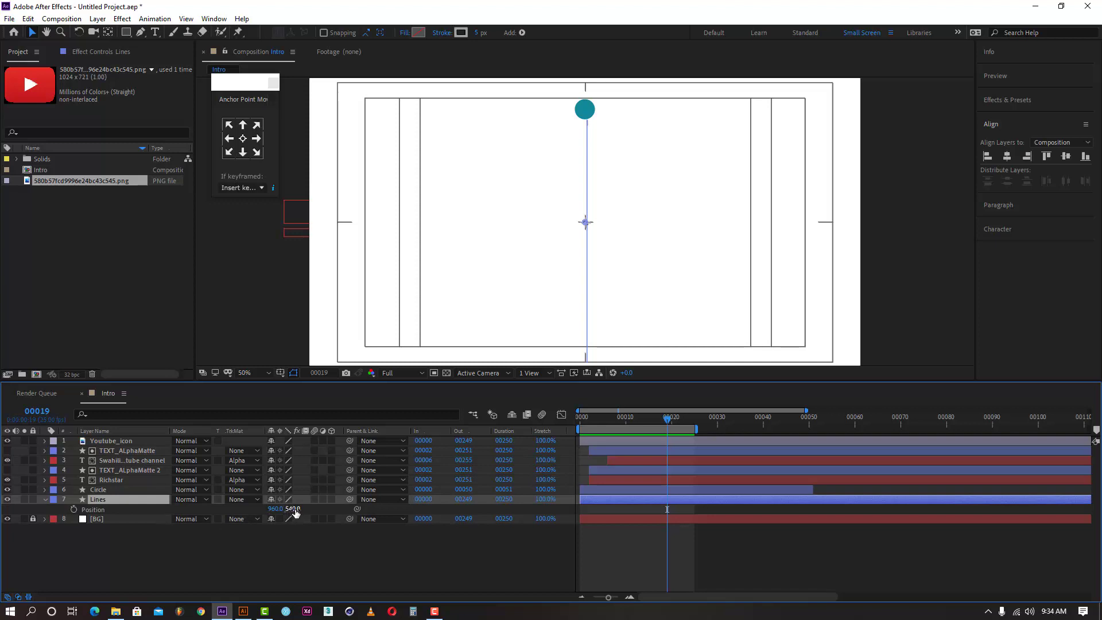
{"action": "left_click_drag", "start_coordinate": [293, 509], "coordinate": [290, 509]}
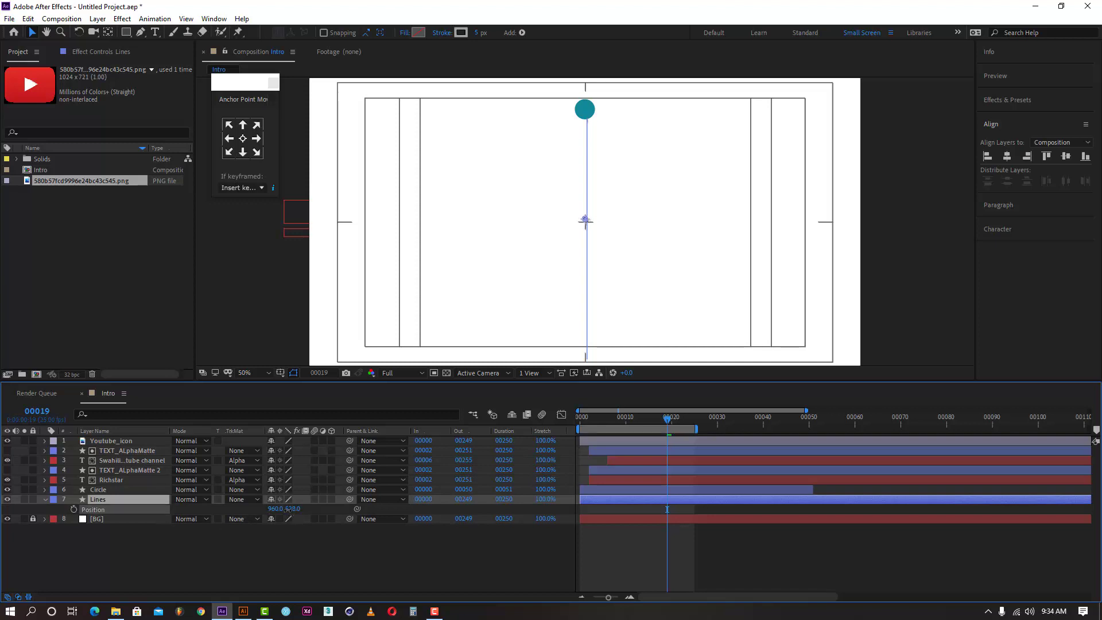
{"action": "left_click", "coordinate": [598, 539]}
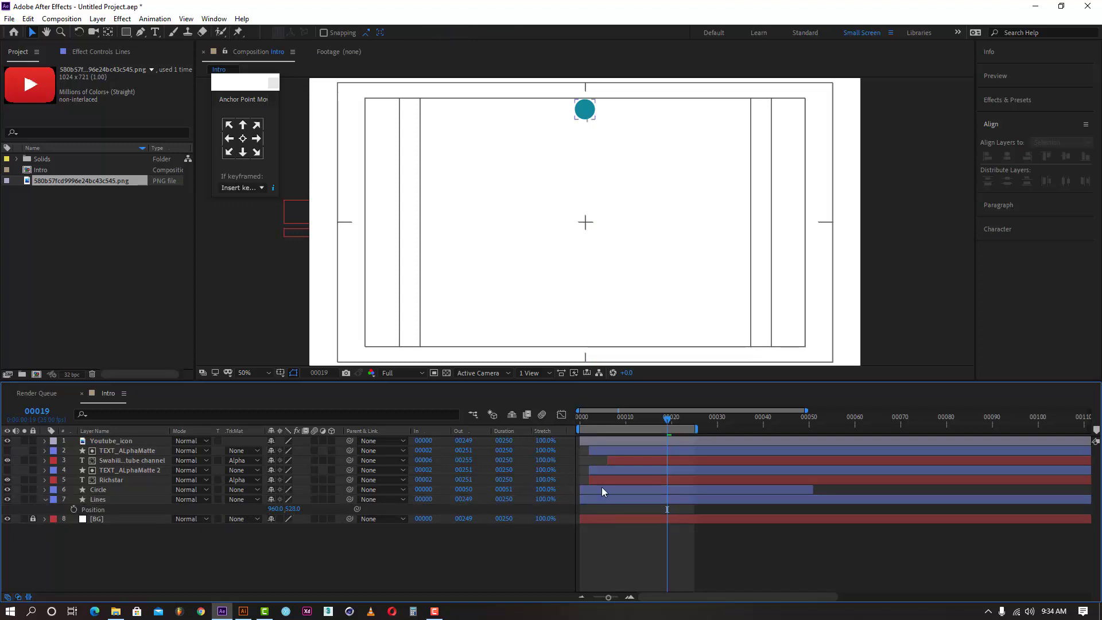
{"action": "left_click", "coordinate": [107, 499]}
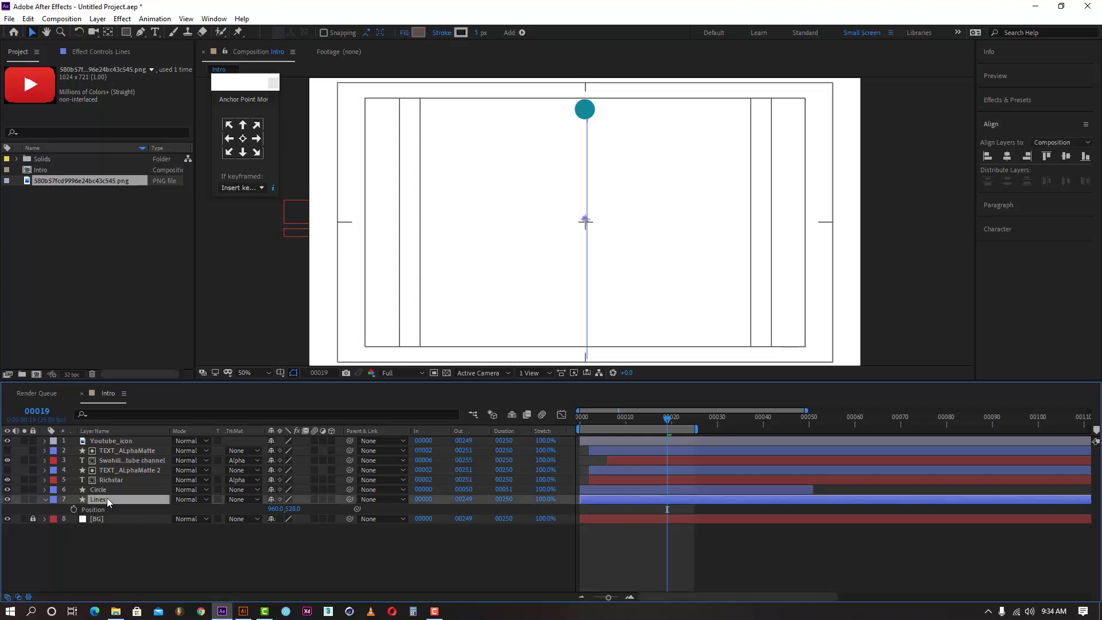
- Duplicate Lines as Lines 2, move it to X 952, and give it a C0C0C0 stroke
{"action": "key", "text": "ctrl+d"}
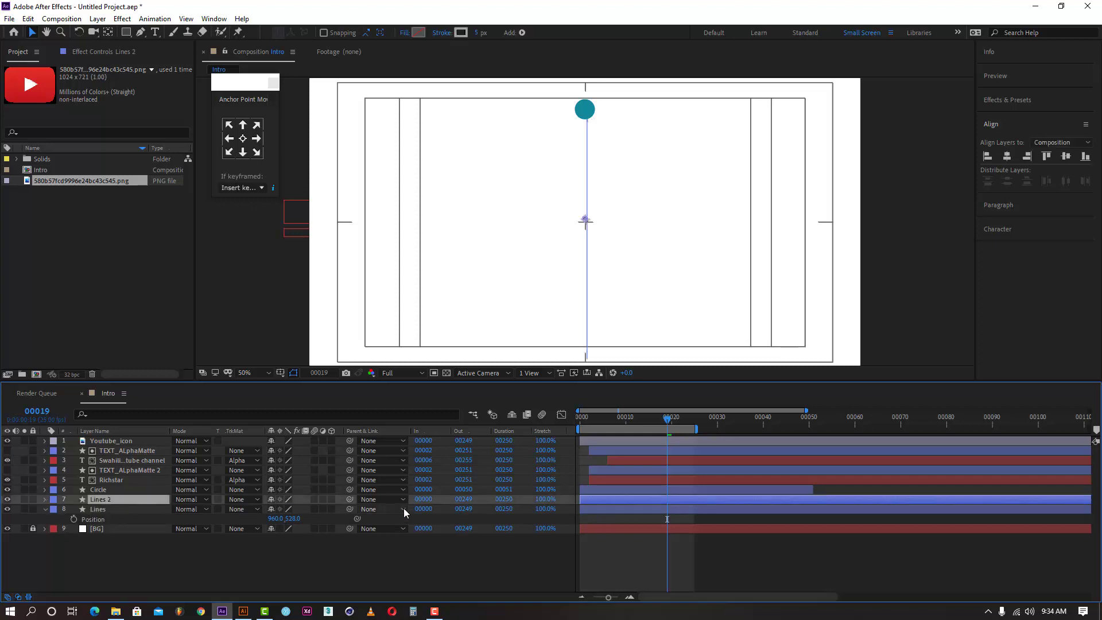
{"action": "key", "text": "p"}
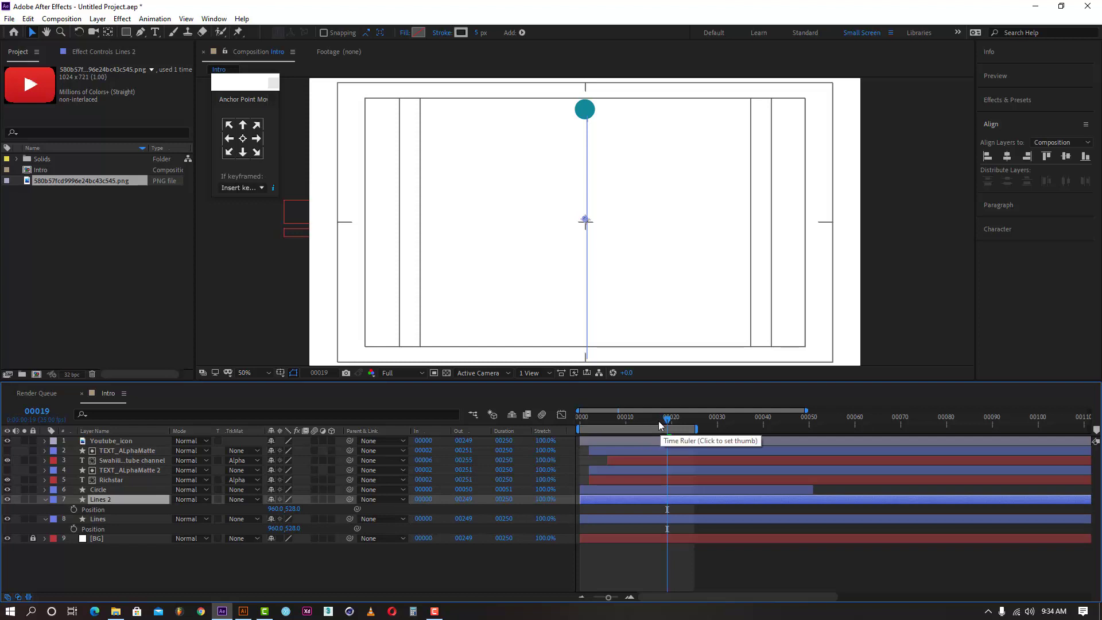
{"action": "left_click_drag", "start_coordinate": [646, 419], "coordinate": [640, 419]}
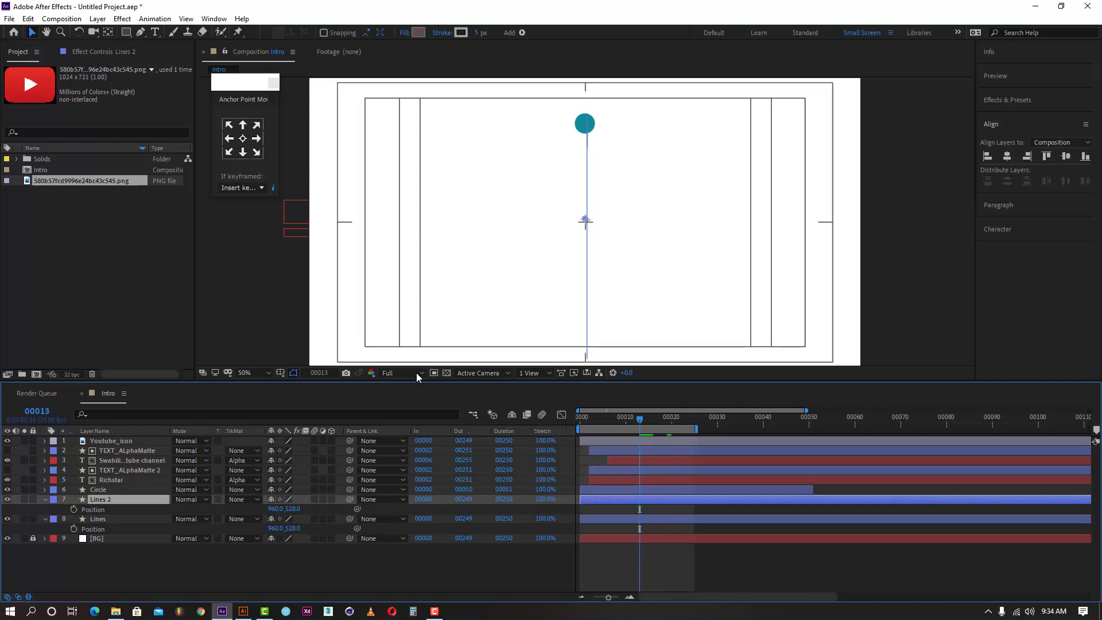
{"action": "left_click", "coordinate": [294, 373]}
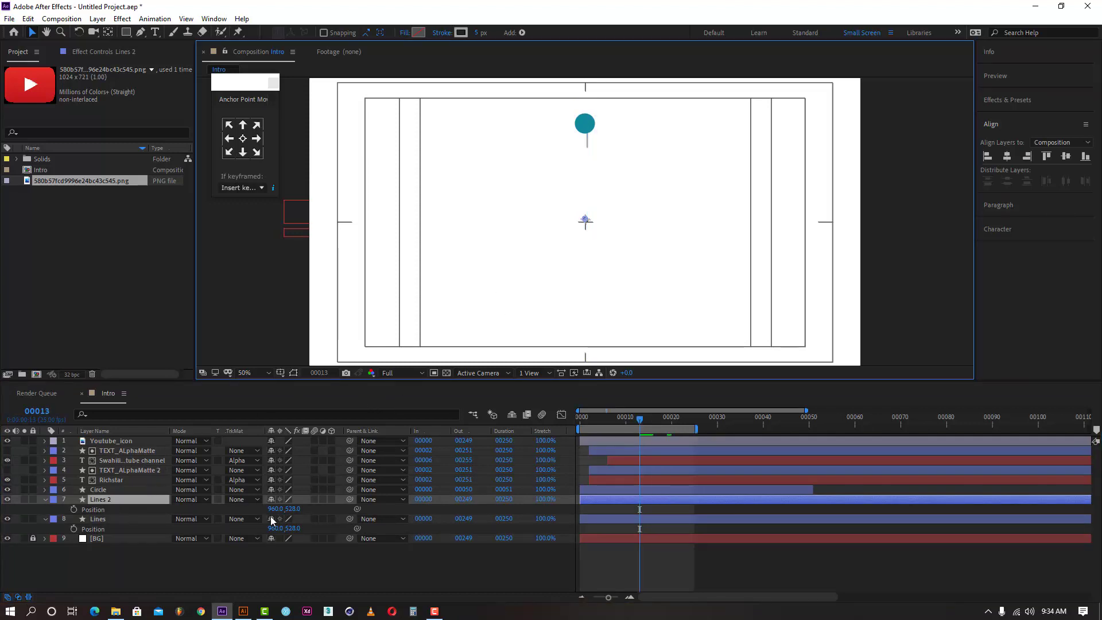
{"action": "left_click_drag", "start_coordinate": [274, 509], "coordinate": [271, 509]}
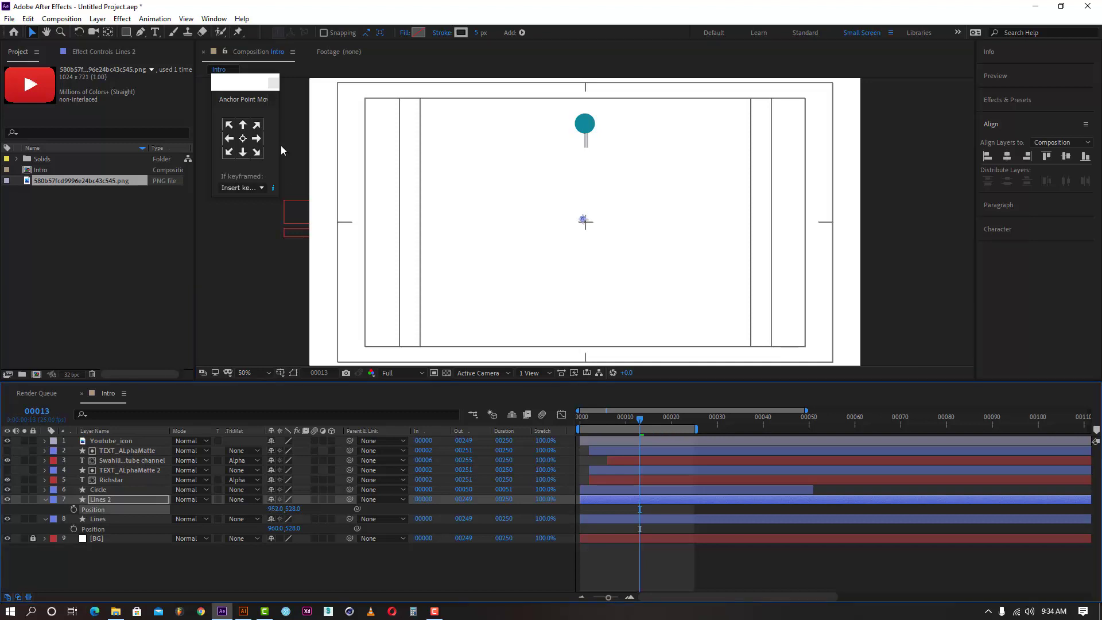
{"action": "left_click", "coordinate": [458, 34]}
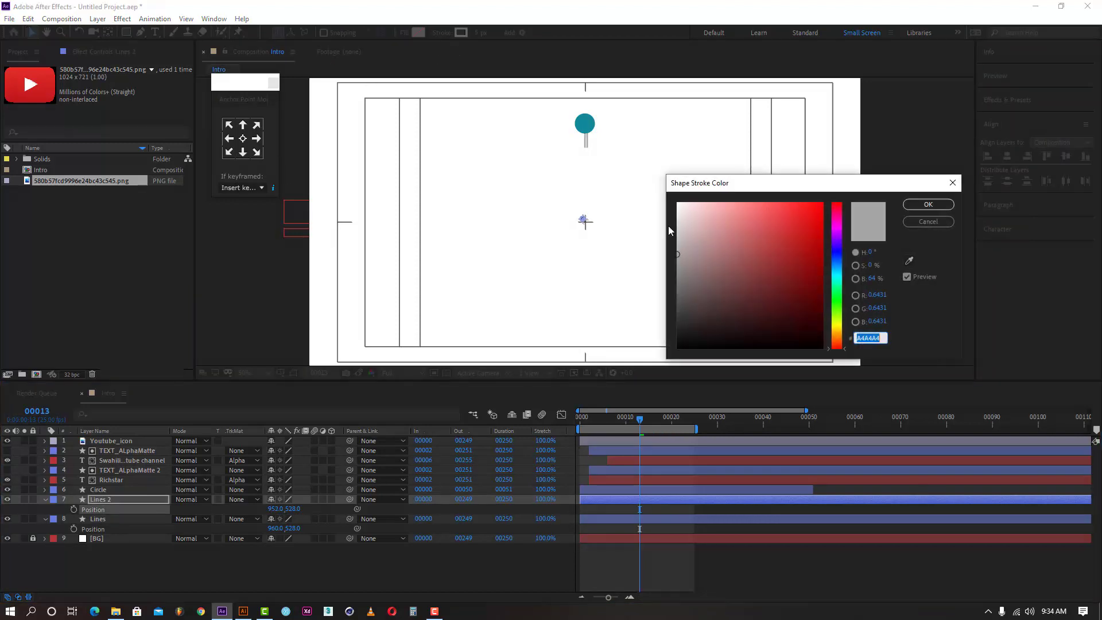
{"action": "left_click", "coordinate": [675, 238]}
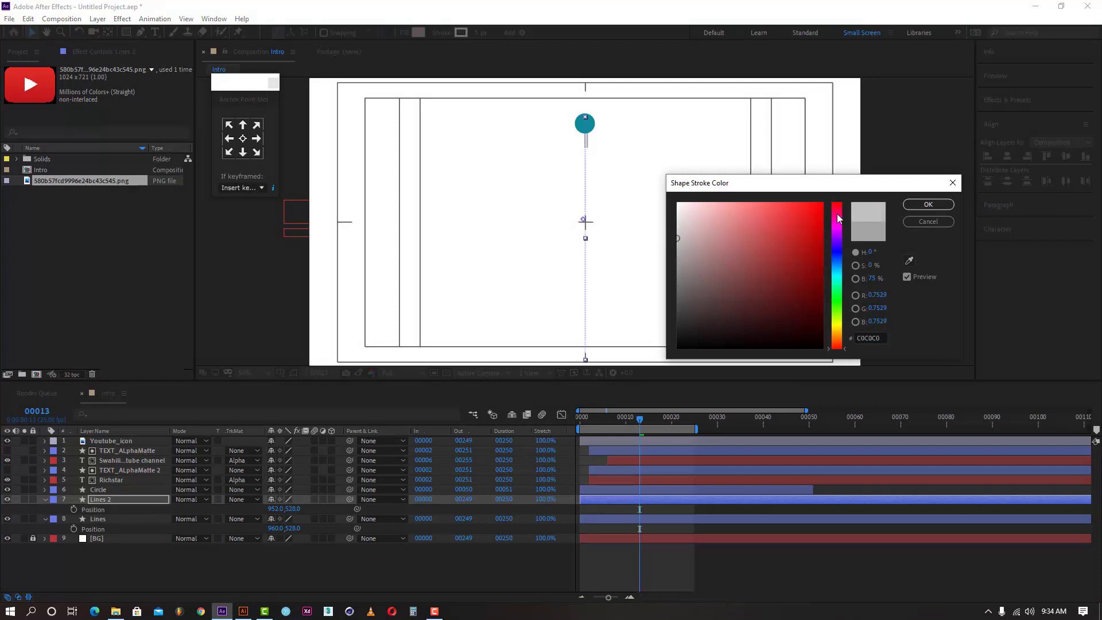
{"action": "left_click", "coordinate": [927, 204]}
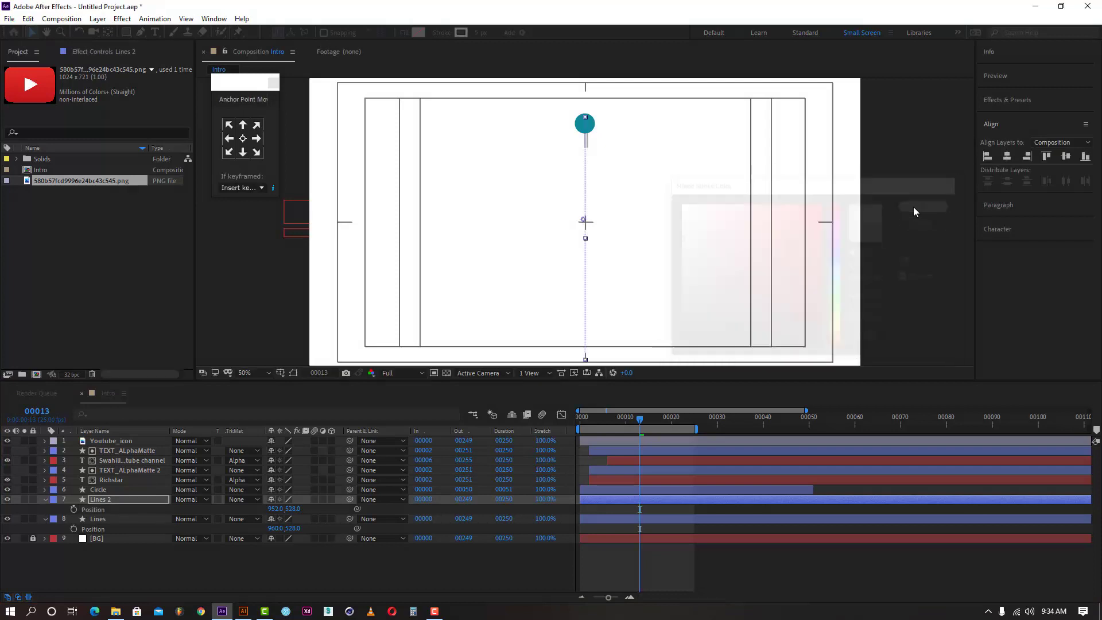
{"action": "left_click", "coordinate": [101, 501]}
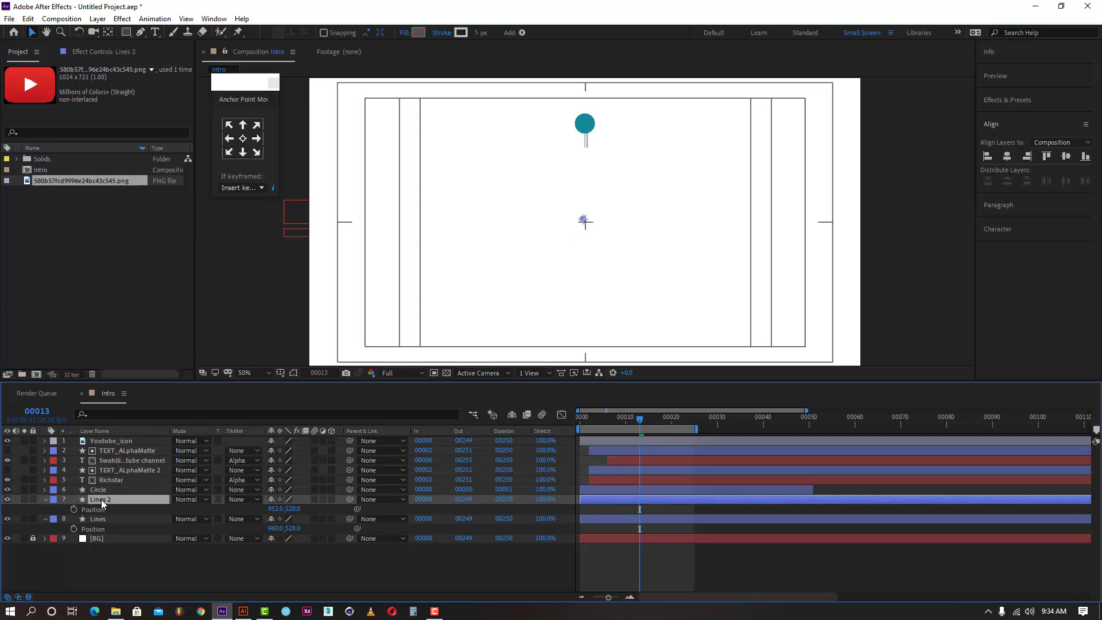
- Duplicate Lines 2 as Lines 3, offset it right of Lines, and delay it two frames
{"action": "key", "text": "ctrl+d"}
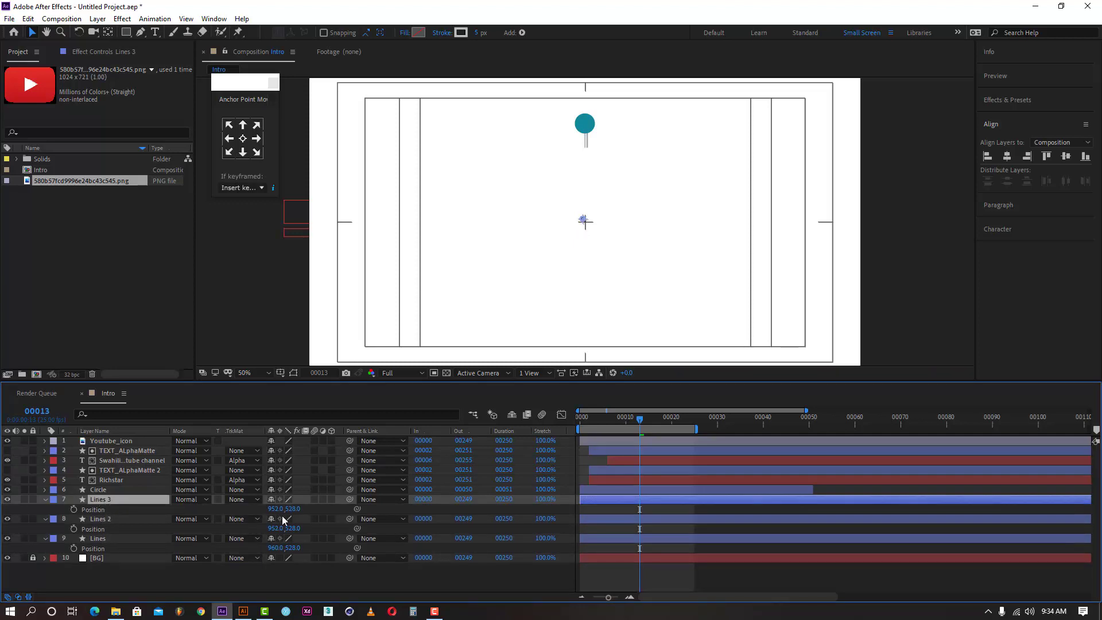
{"action": "left_click_drag", "start_coordinate": [270, 508], "coordinate": [287, 509]}
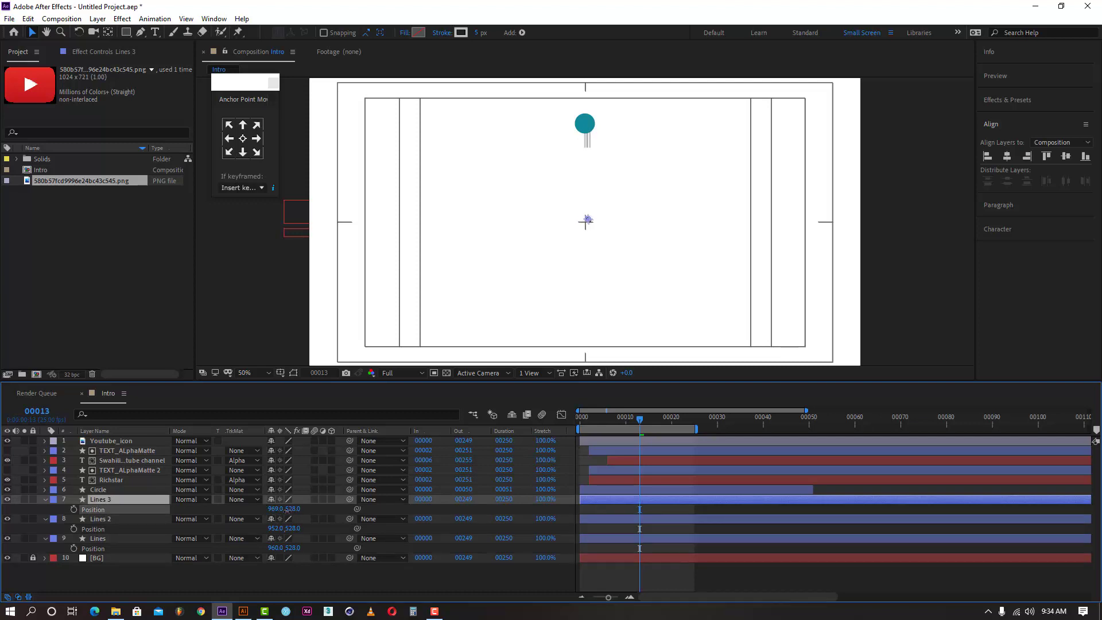
{"action": "left_click", "coordinate": [607, 518]}
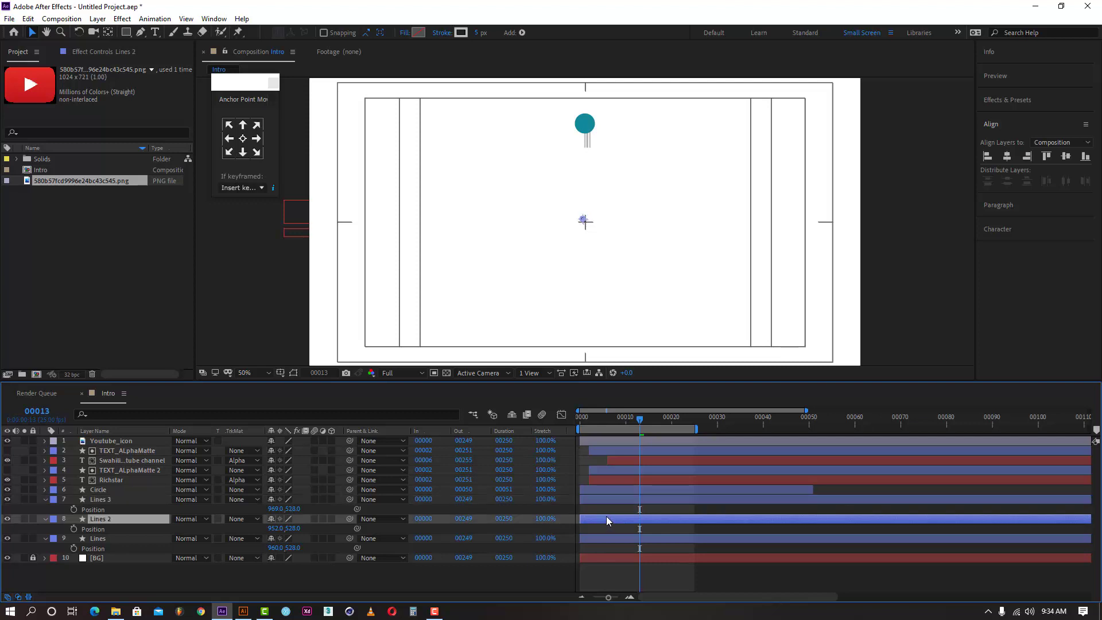
{"action": "left_click", "coordinate": [594, 538]}
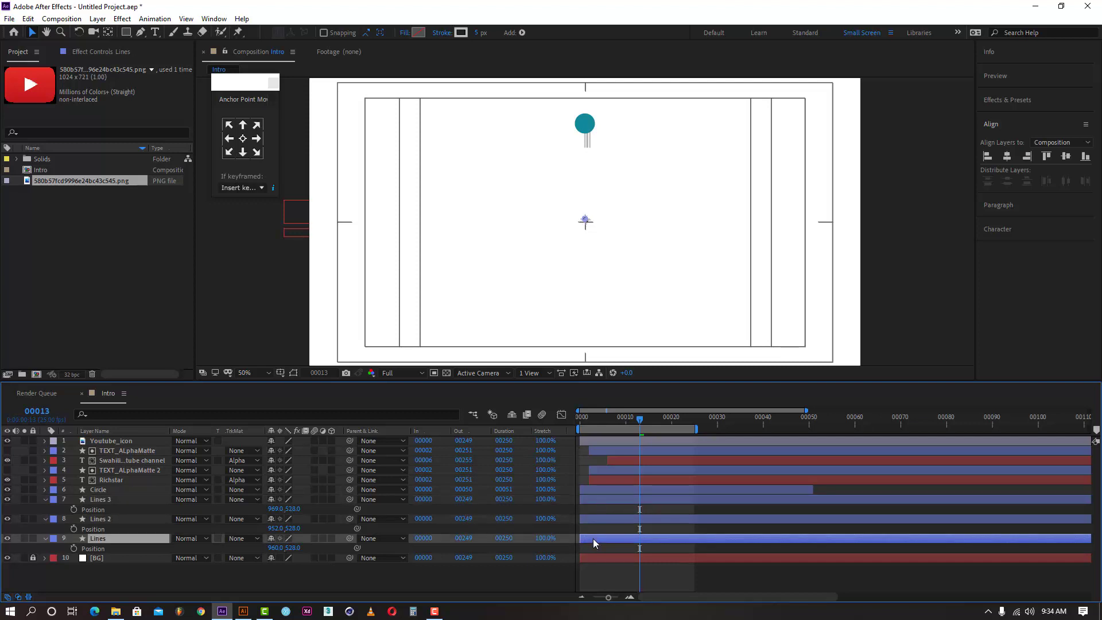
{"action": "left_click", "coordinate": [591, 499]}
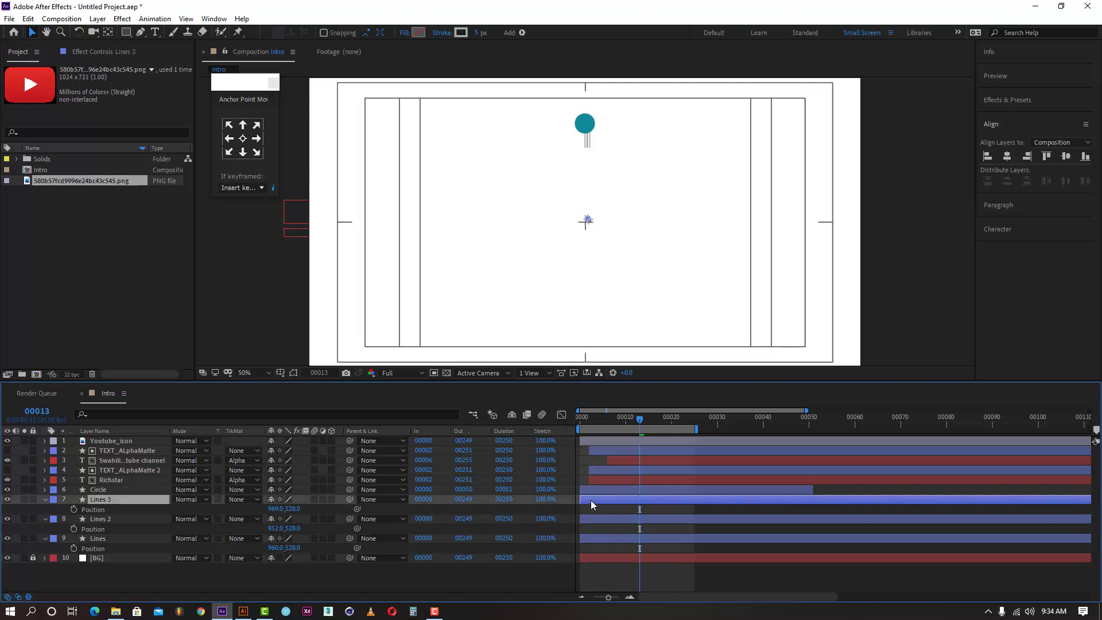
{"action": "left_click_drag", "start_coordinate": [589, 504], "coordinate": [611, 518]}
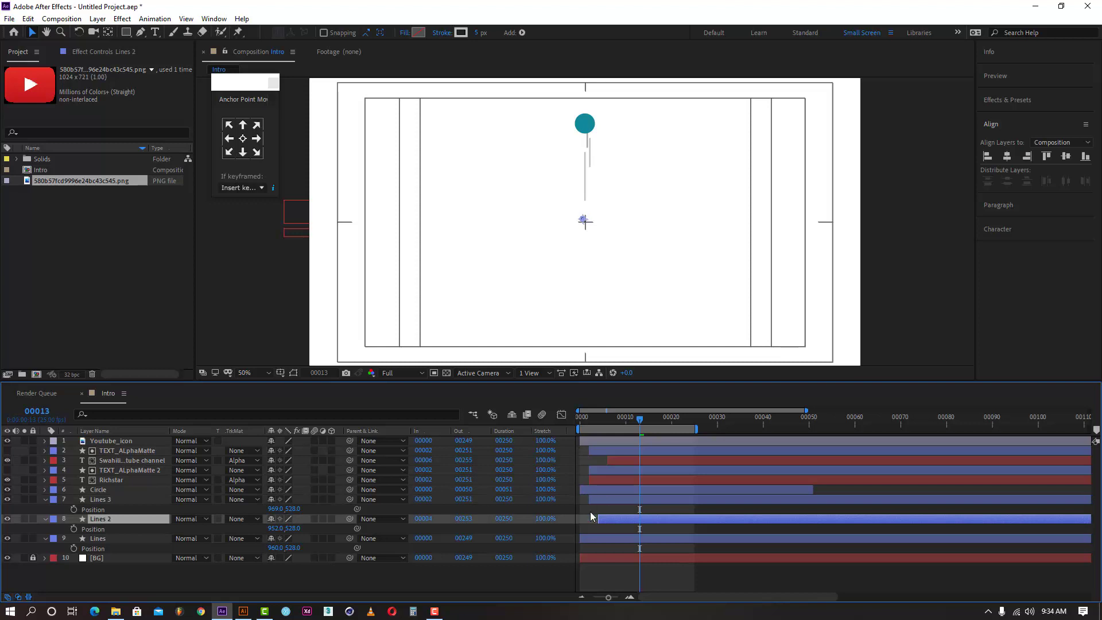
{"action": "left_click", "coordinate": [595, 501]}
{"action": "left_click", "coordinate": [604, 519]}
- Collapse Lines 2 and Lines and preview the staggered lines from frame 0
{"action": "left_click_drag", "start_coordinate": [594, 419], "coordinate": [555, 432]}
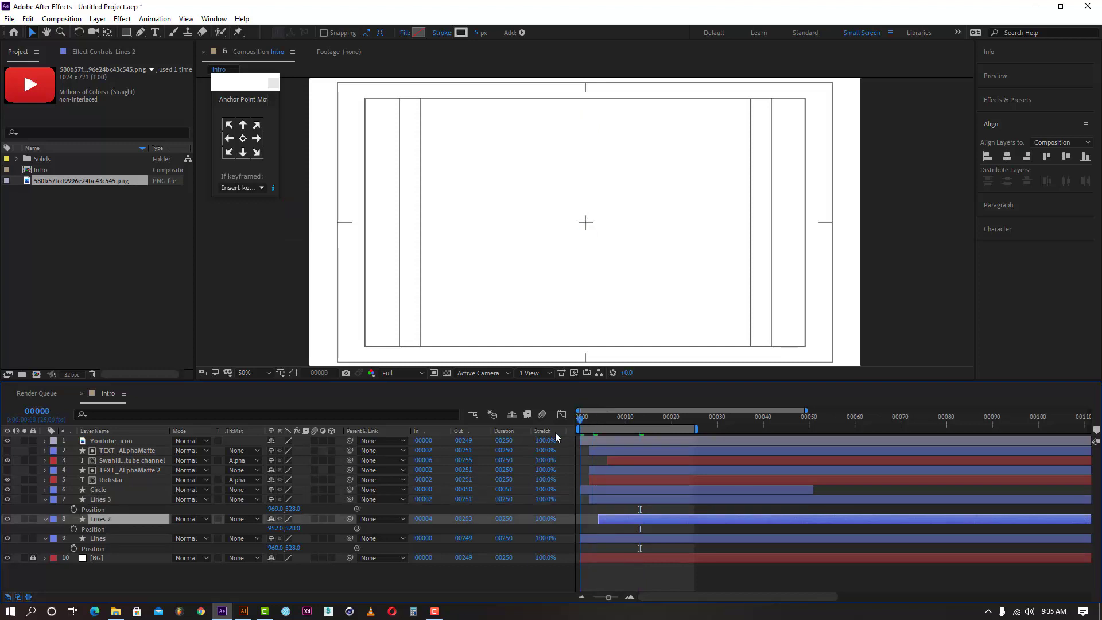
{"action": "left_click", "coordinate": [45, 519]}
{"action": "left_click", "coordinate": [46, 529]}
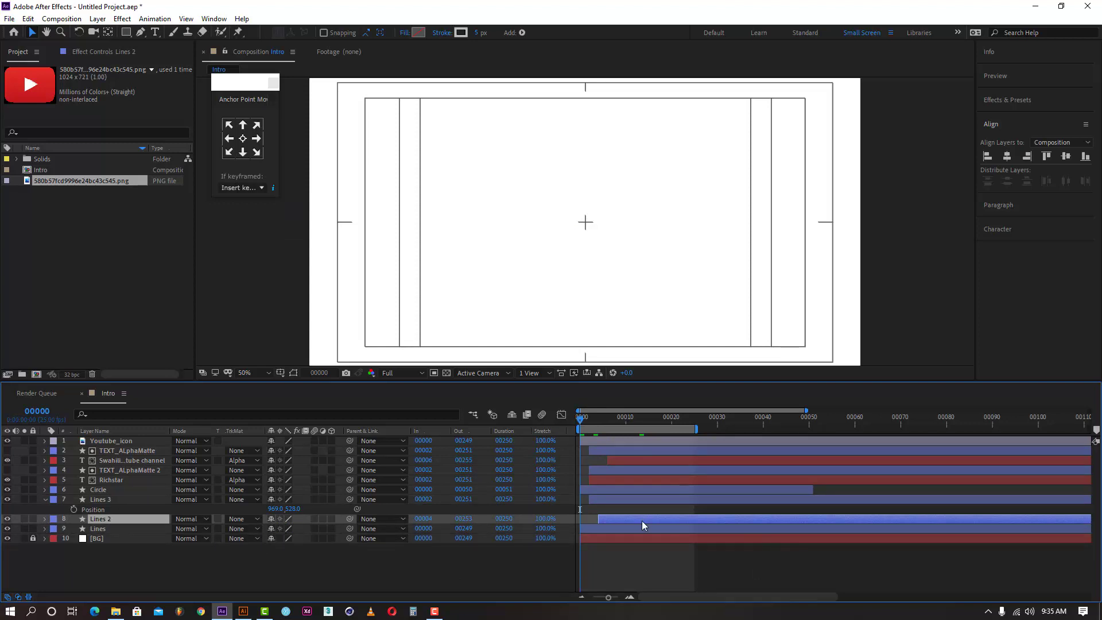
{"action": "key", "text": "space"}
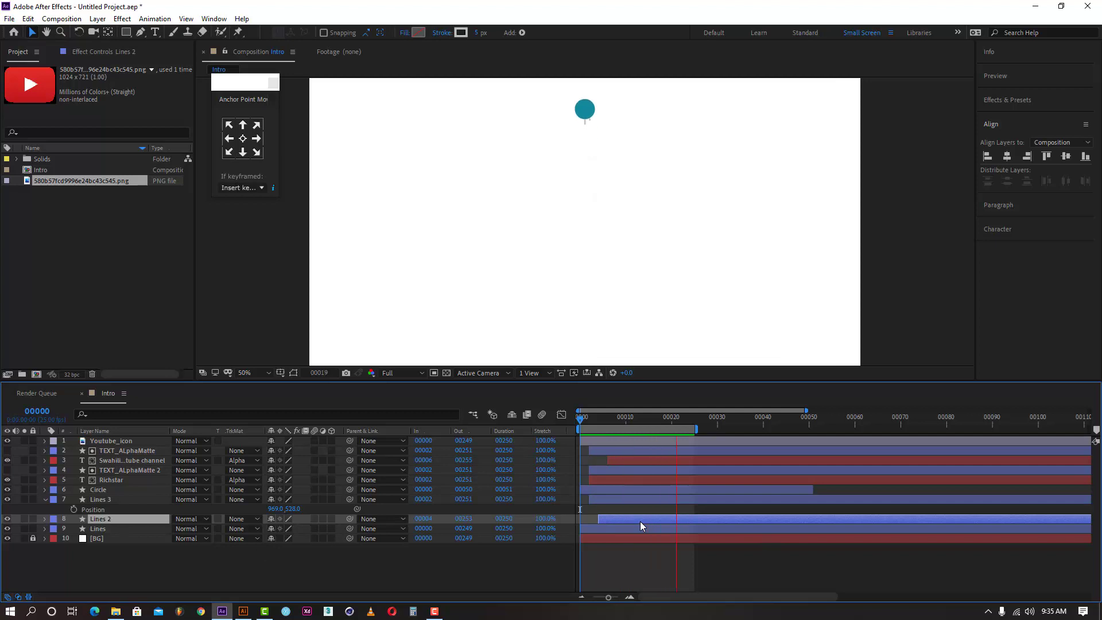
{"action": "key", "text": "space"}
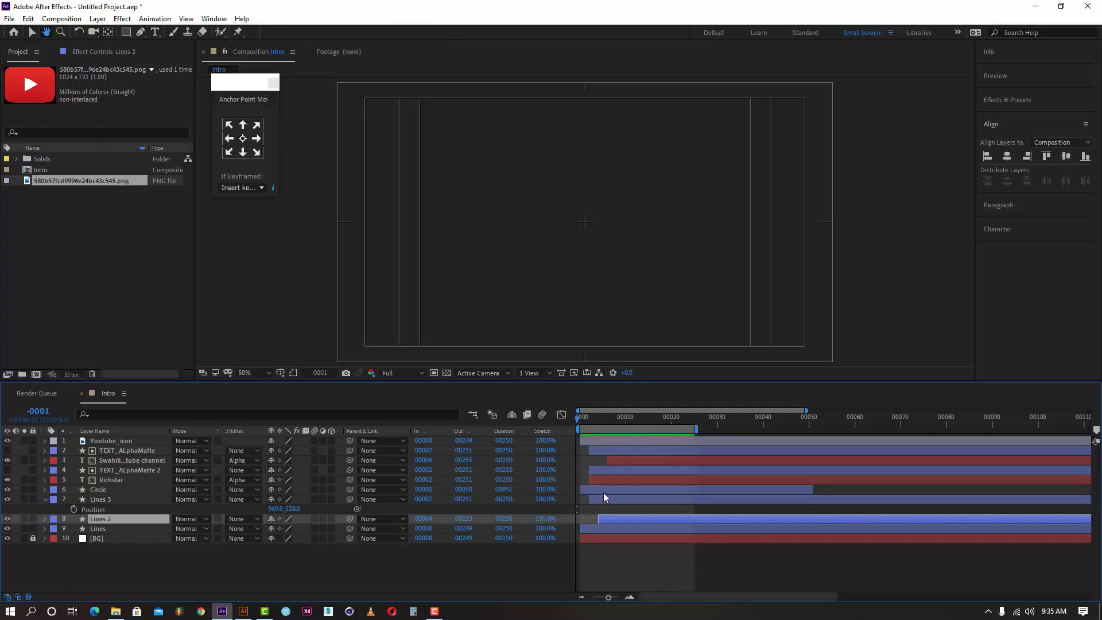
- Shift Lines, Lines 2 and Lines 3 together 7 px to the left
{"action": "left_click", "coordinate": [605, 498], "text": "ctrl"}
{"action": "left_click", "coordinate": [602, 489], "text": "ctrl"}
{"action": "key", "text": "v"}
{"action": "left_click", "coordinate": [634, 423]}
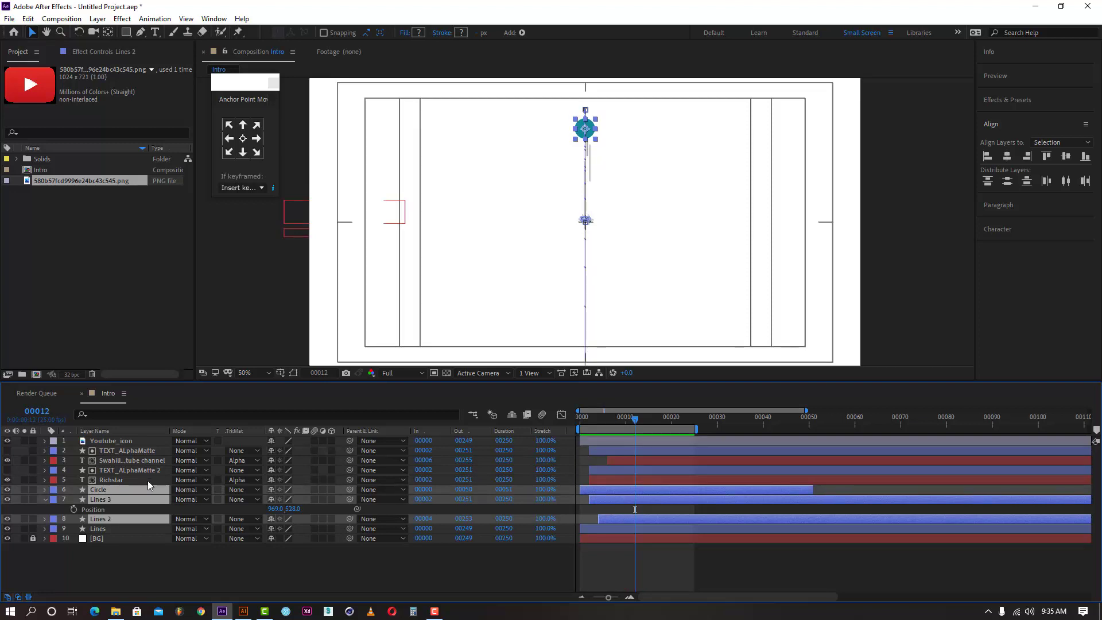
{"action": "key", "text": "p"}
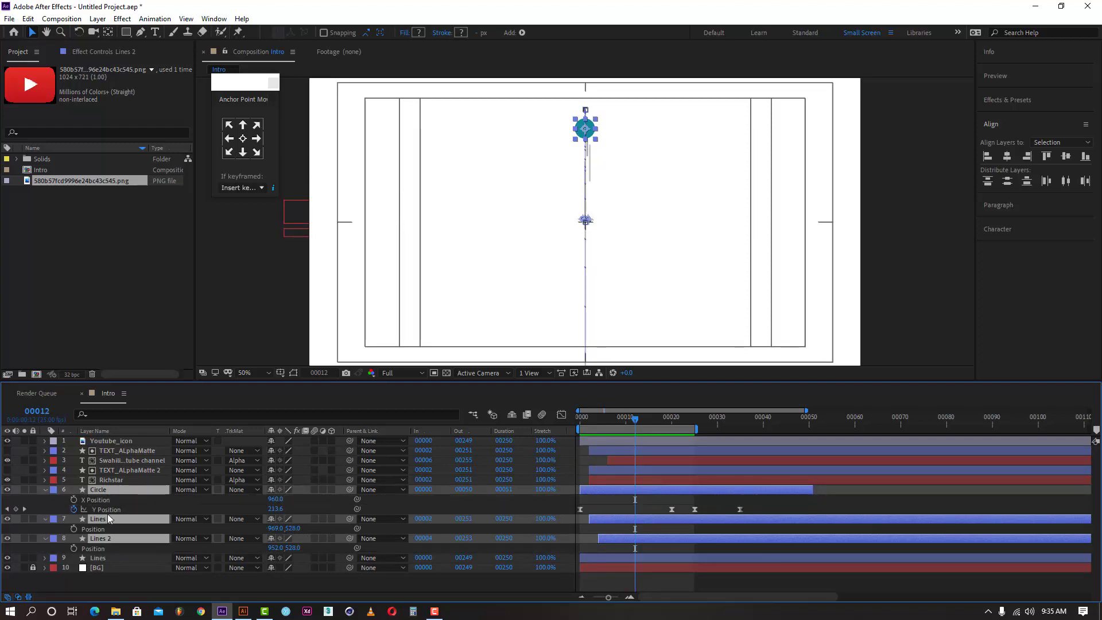
{"action": "left_click", "coordinate": [98, 557]}
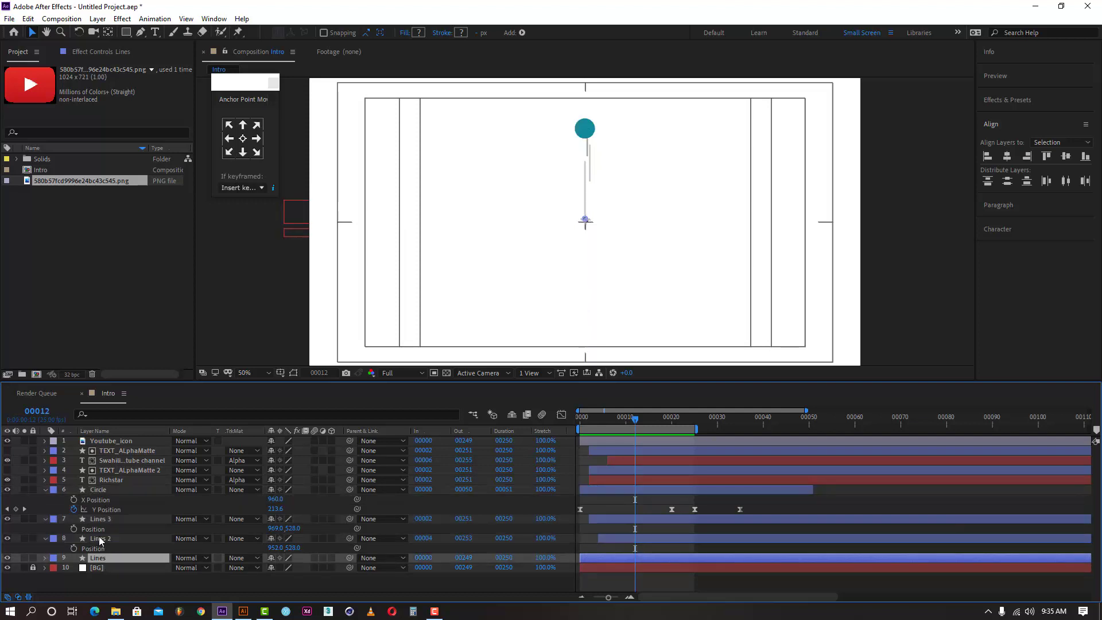
{"action": "left_click", "coordinate": [102, 539], "text": "ctrl"}
{"action": "left_click", "coordinate": [103, 519], "text": "ctrl"}
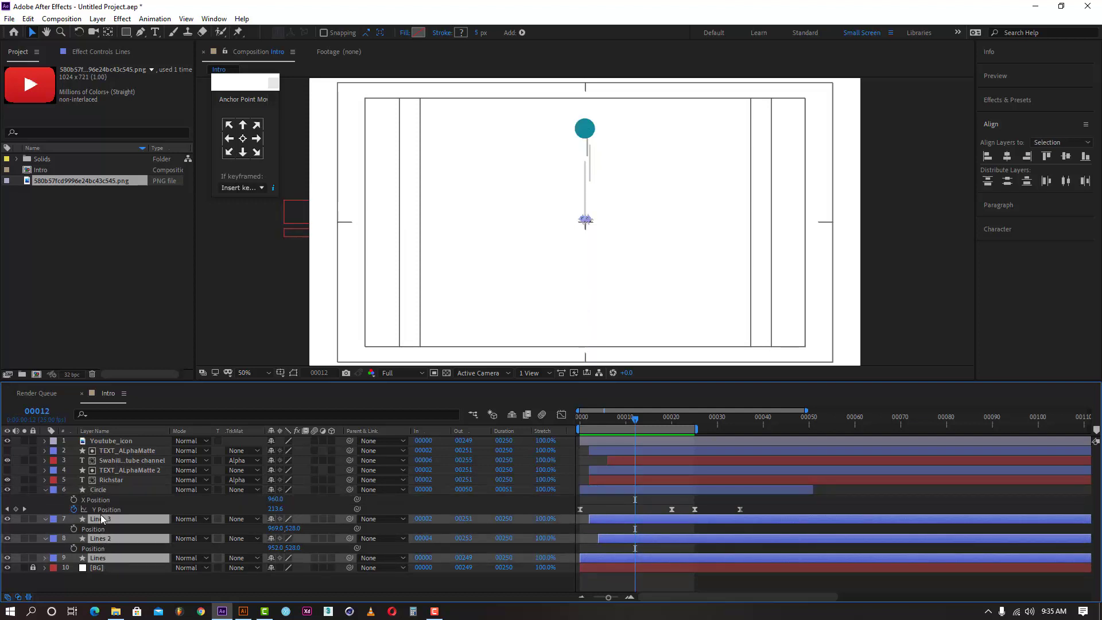
{"action": "key", "text": "p"}
{"action": "left_click_drag", "start_coordinate": [276, 534], "coordinate": [270, 527]}
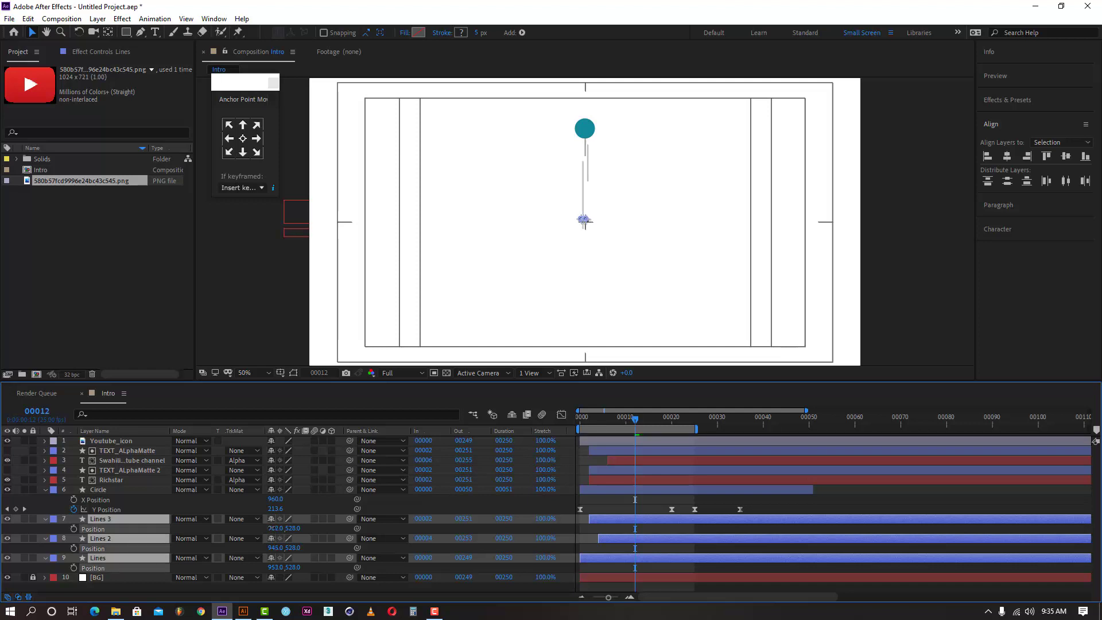
- Collapse the three Lines layers and Circle, and rewind to frame 0
{"action": "left_click", "coordinate": [45, 518]}
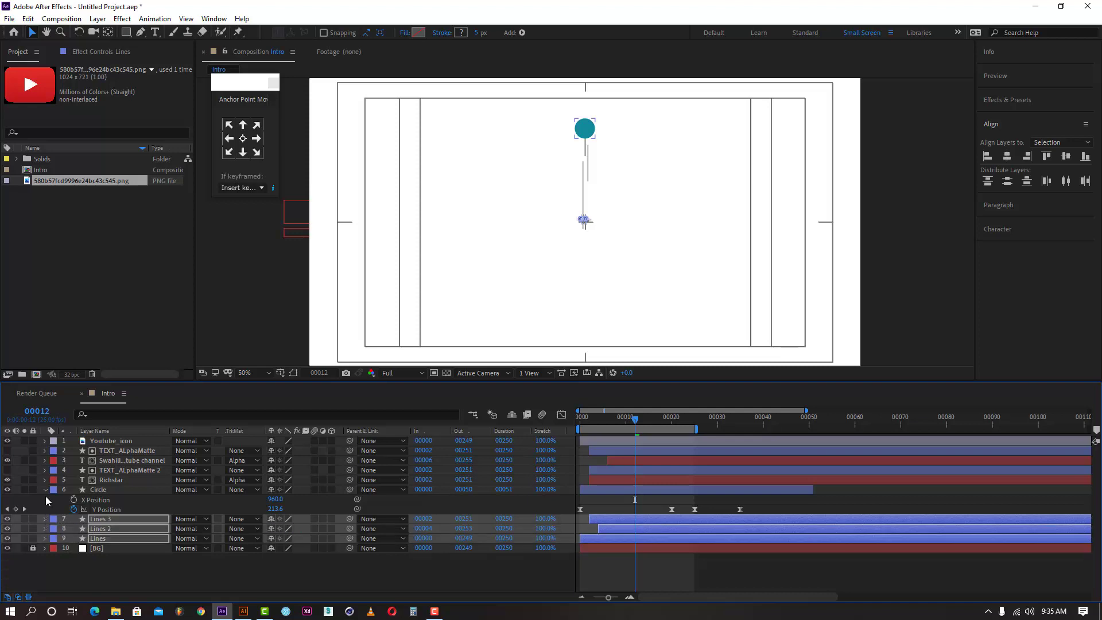
{"action": "left_click", "coordinate": [45, 490]}
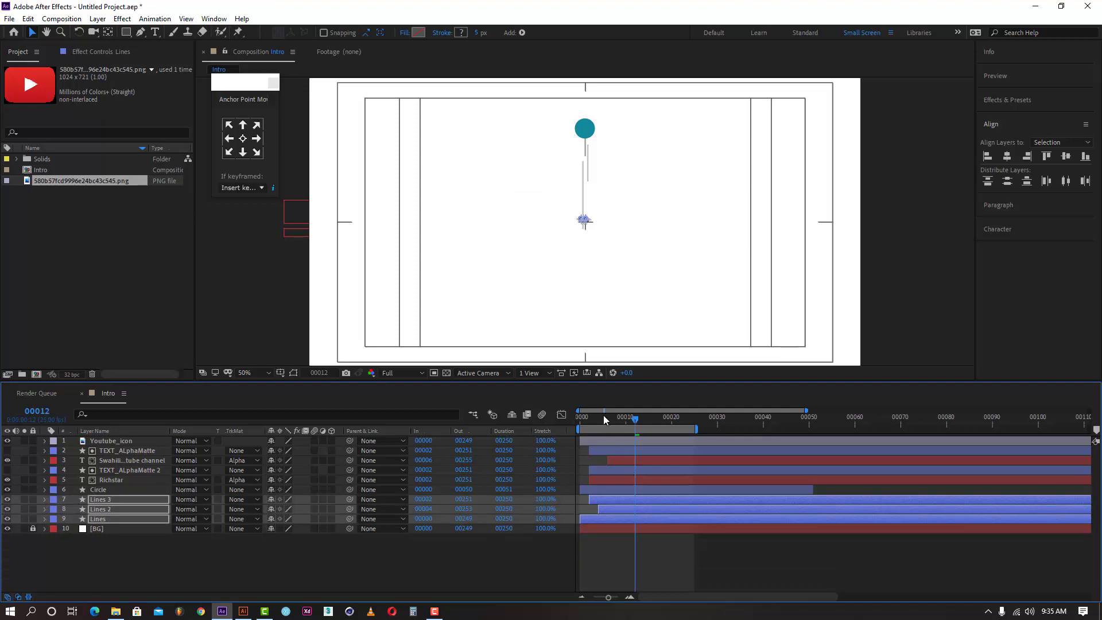
{"action": "left_click_drag", "start_coordinate": [603, 419], "coordinate": [549, 435]}
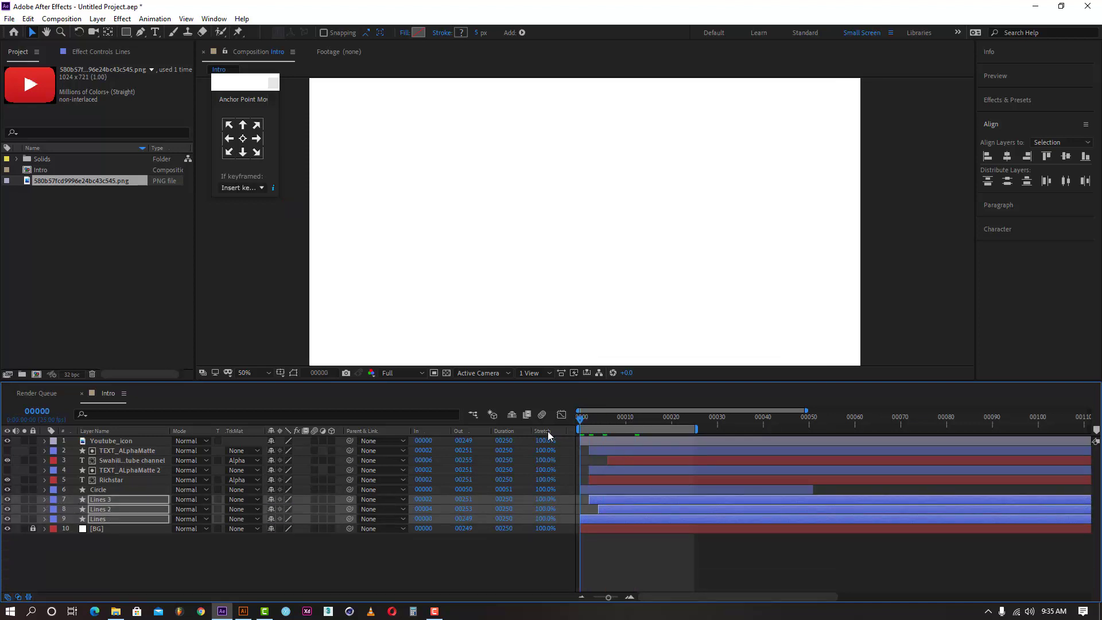
- Drag the work-area end out to about frame 150 and replay the intro from the start
{"action": "key", "text": "space"}
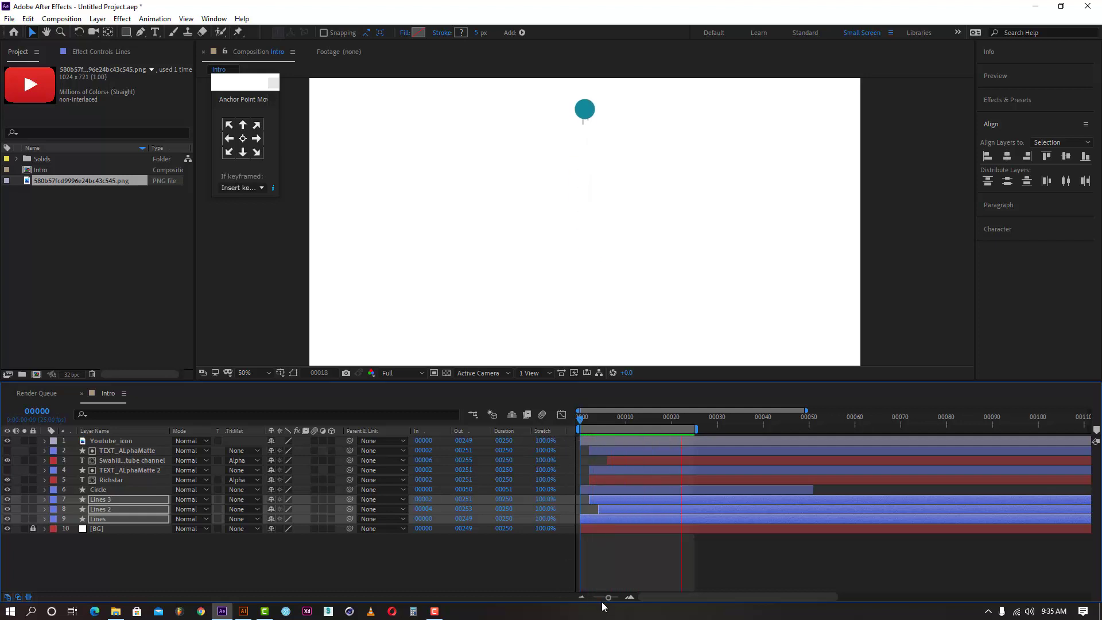
{"action": "left_click", "coordinate": [582, 596]}
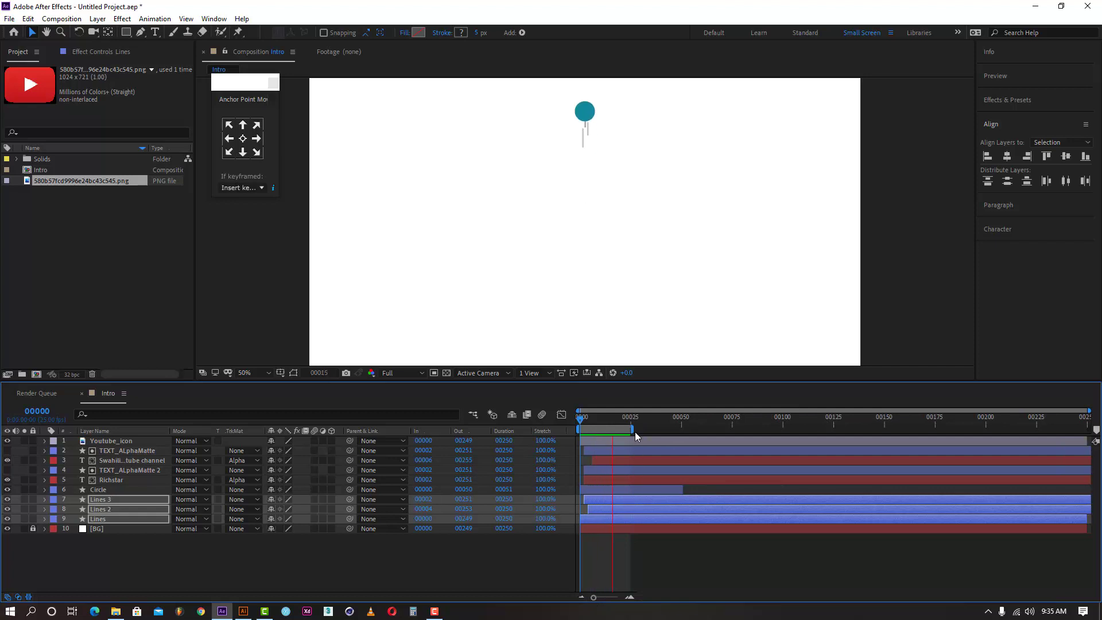
{"action": "left_click_drag", "start_coordinate": [635, 436], "coordinate": [866, 439]}
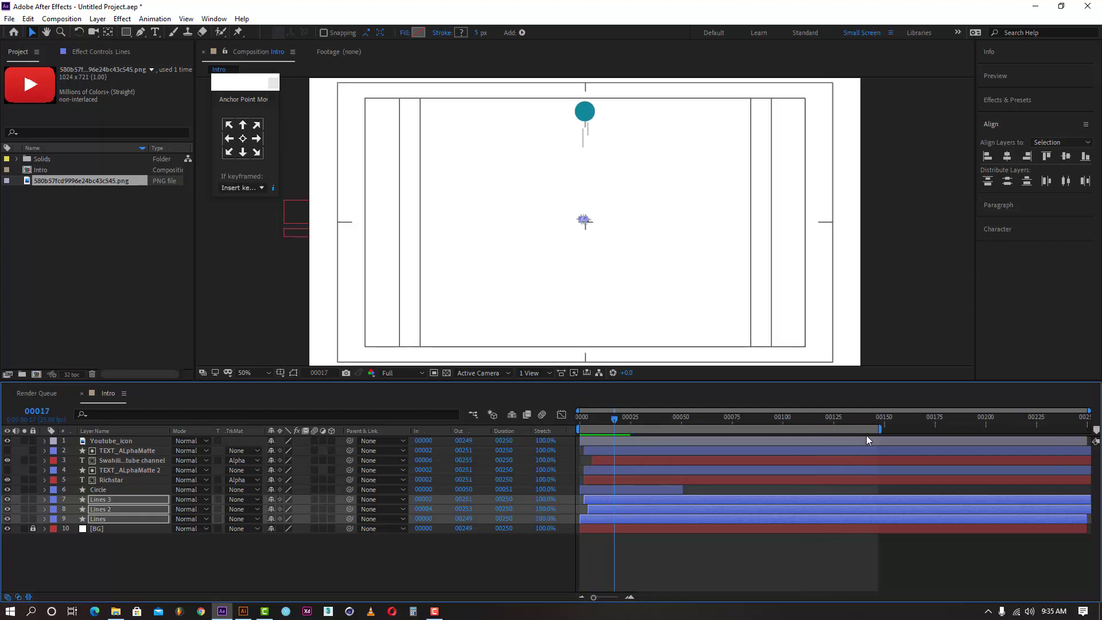
{"action": "left_click_drag", "start_coordinate": [600, 418], "coordinate": [548, 436]}
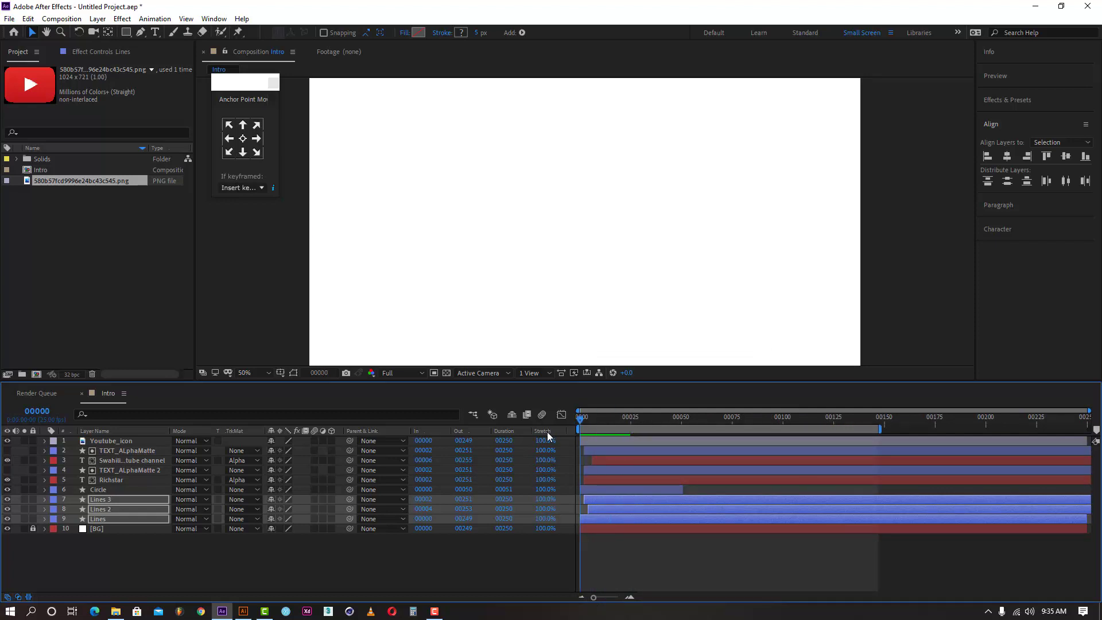
{"action": "key", "text": "space"}
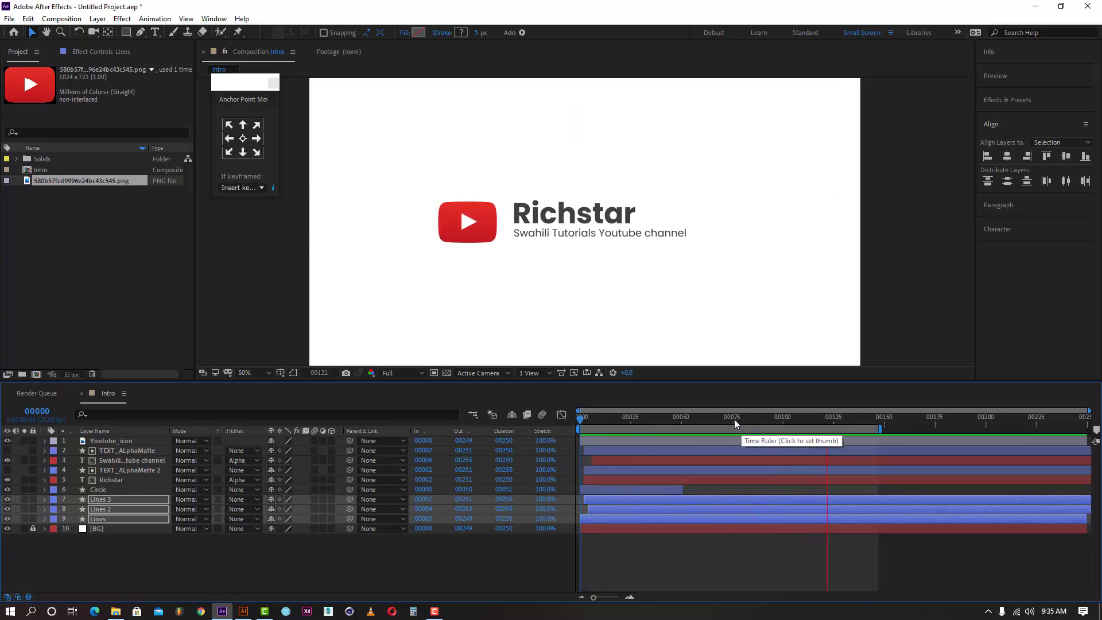
{"action": "left_click", "coordinate": [756, 419]}
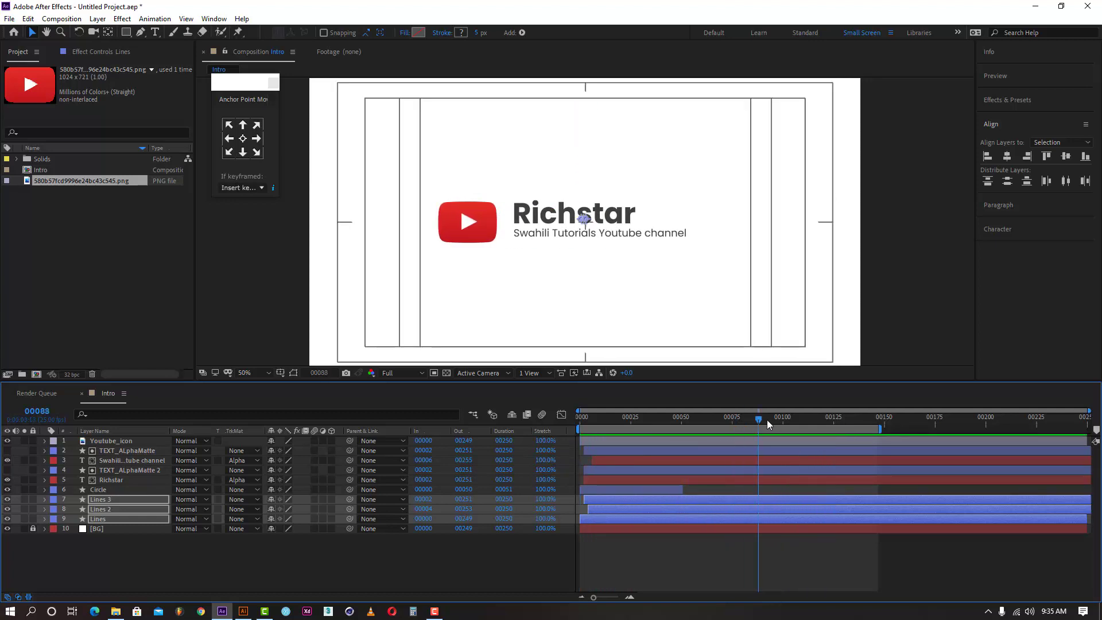
{"action": "left_click", "coordinate": [730, 427]}
- Reveal the subtitle layer's X Position keyframes with U and scrub frames 75 to 88
{"action": "left_click", "coordinate": [113, 443]}
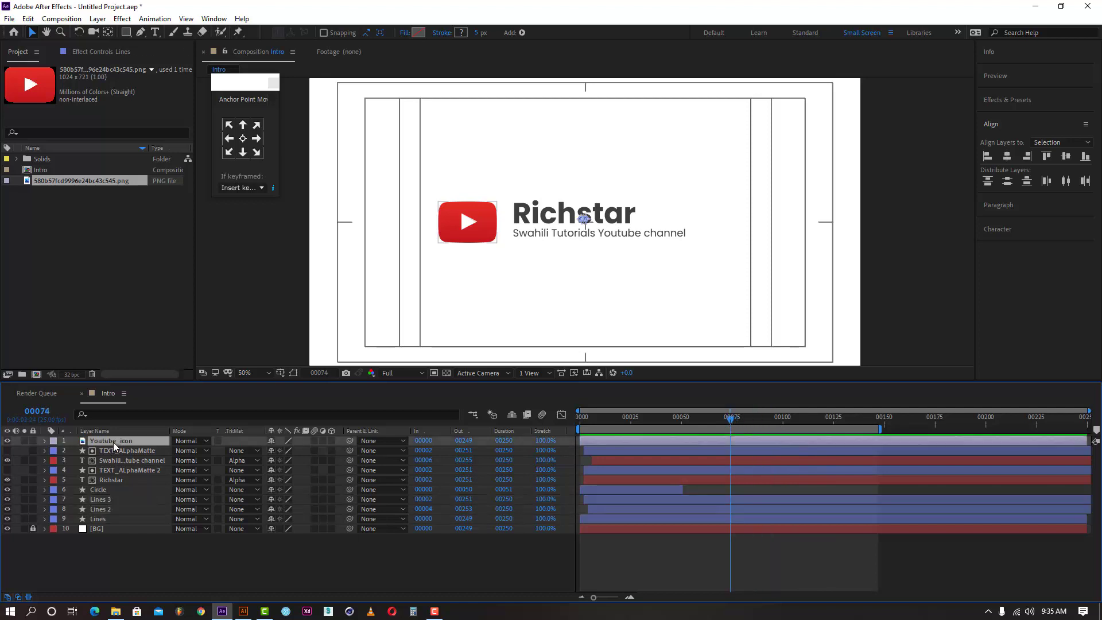
{"action": "left_click", "coordinate": [117, 450]}
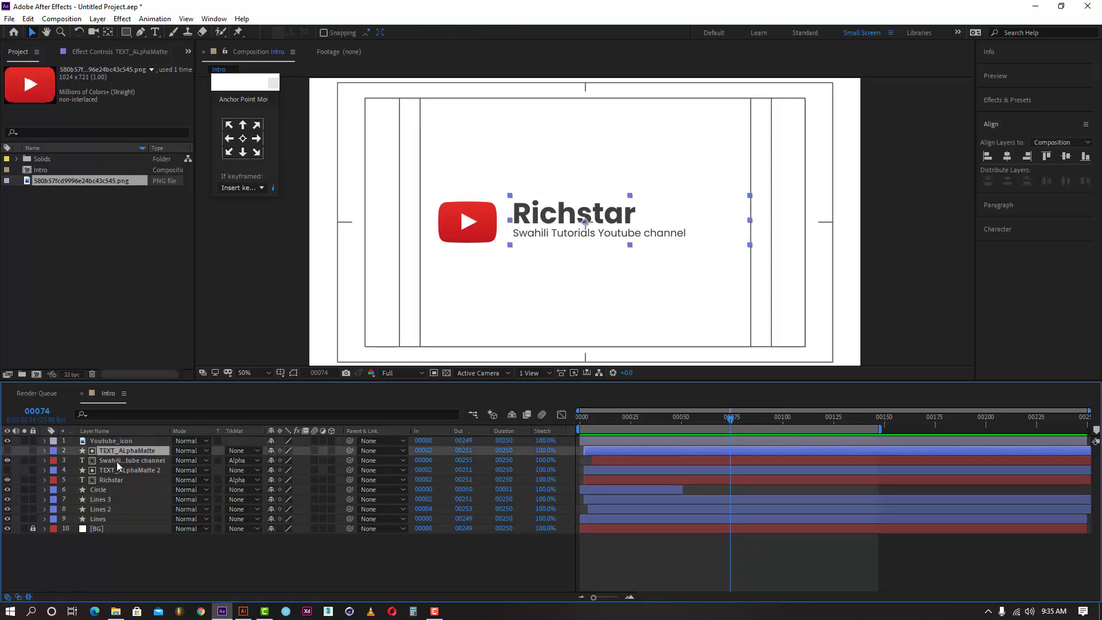
{"action": "left_click", "coordinate": [120, 459]}
{"action": "key", "text": "u"}
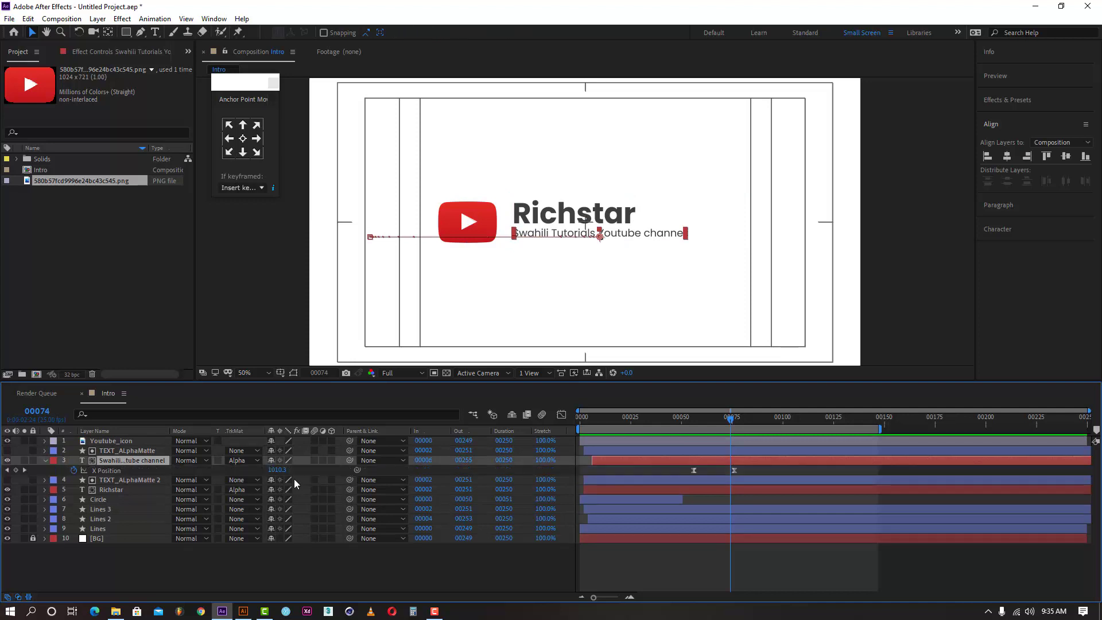
{"action": "left_click", "coordinate": [734, 420]}
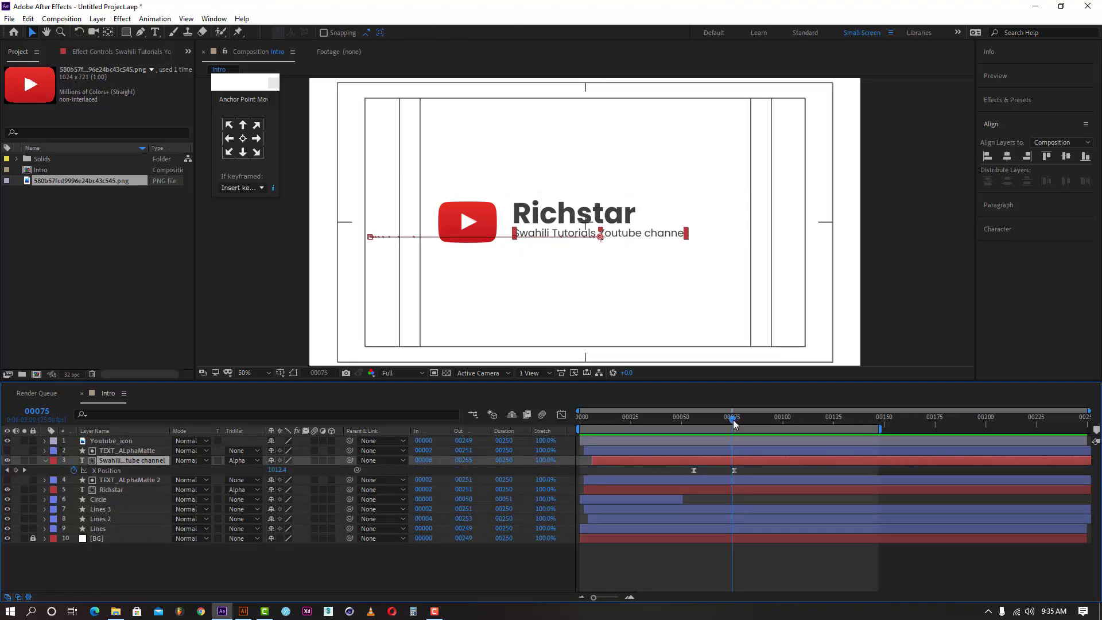
{"action": "left_click_drag", "start_coordinate": [735, 421], "coordinate": [762, 425]}
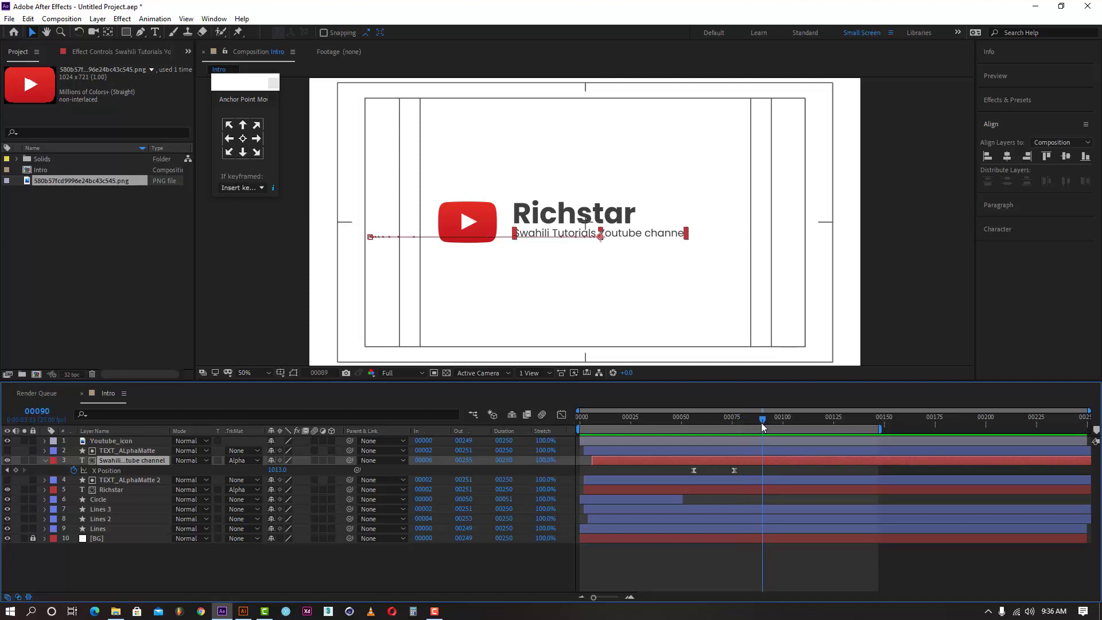
- Zoom the timeline to roughly frames 10–170 and select the Youtube_icon layer
{"action": "left_click_drag", "start_coordinate": [594, 596], "coordinate": [603, 599]}
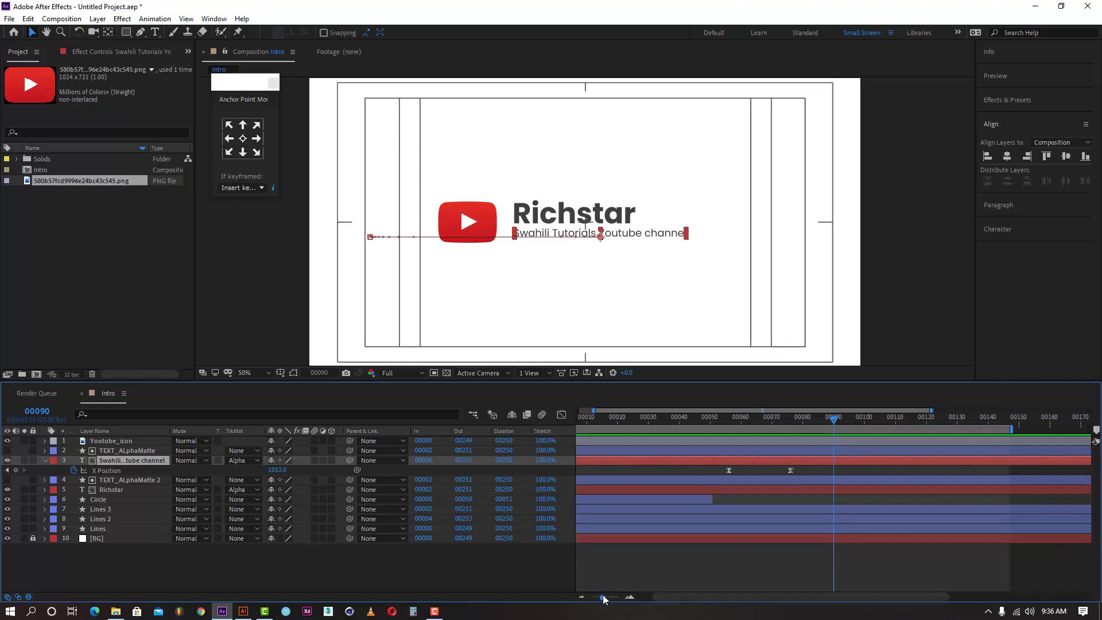
{"action": "left_click", "coordinate": [729, 574]}
{"action": "left_click", "coordinate": [109, 440]}
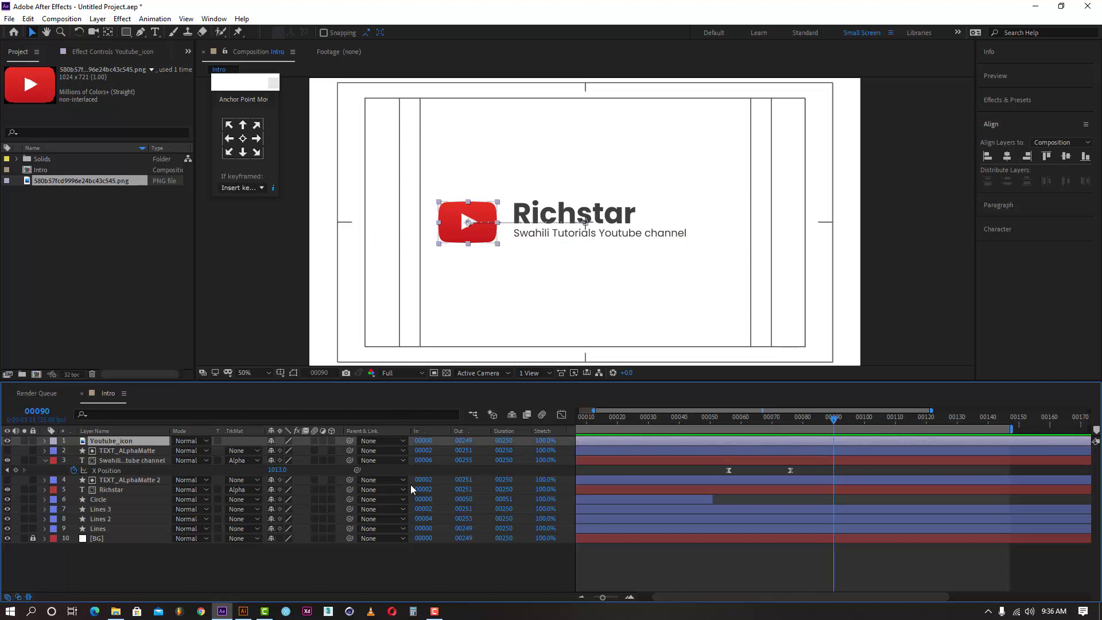
- Duplicate Youtube_icon, clear the copy's X Position and Scale keyframes, and trim it to start at frame 90
{"action": "key", "text": "ctrl+d"}
{"action": "key", "text": "u"}
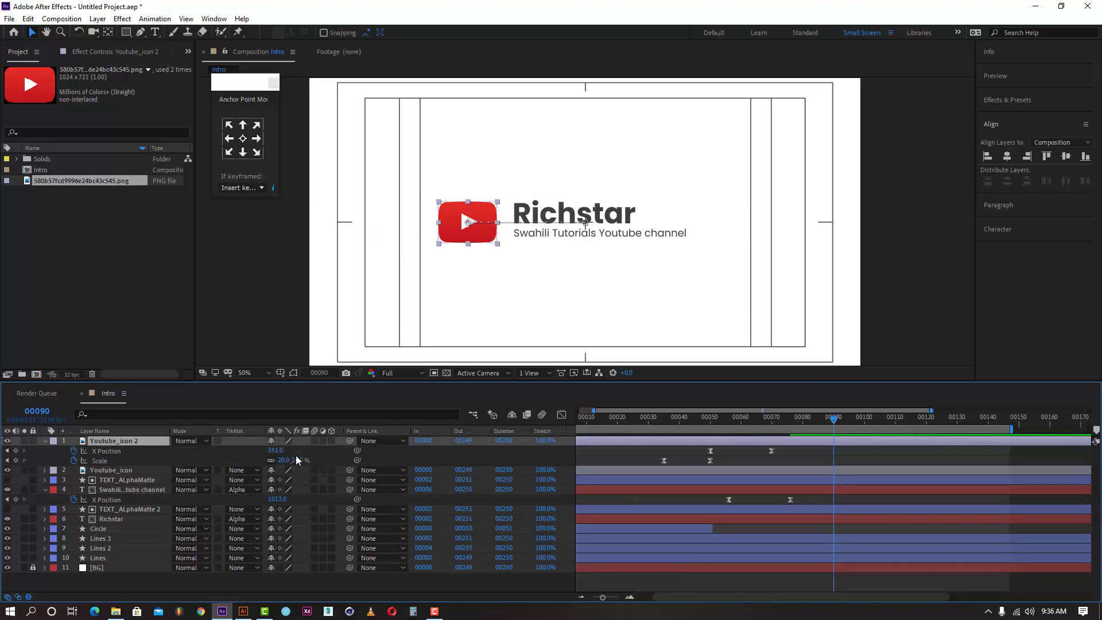
{"action": "left_click", "coordinate": [73, 451]}
{"action": "left_click", "coordinate": [74, 460]}
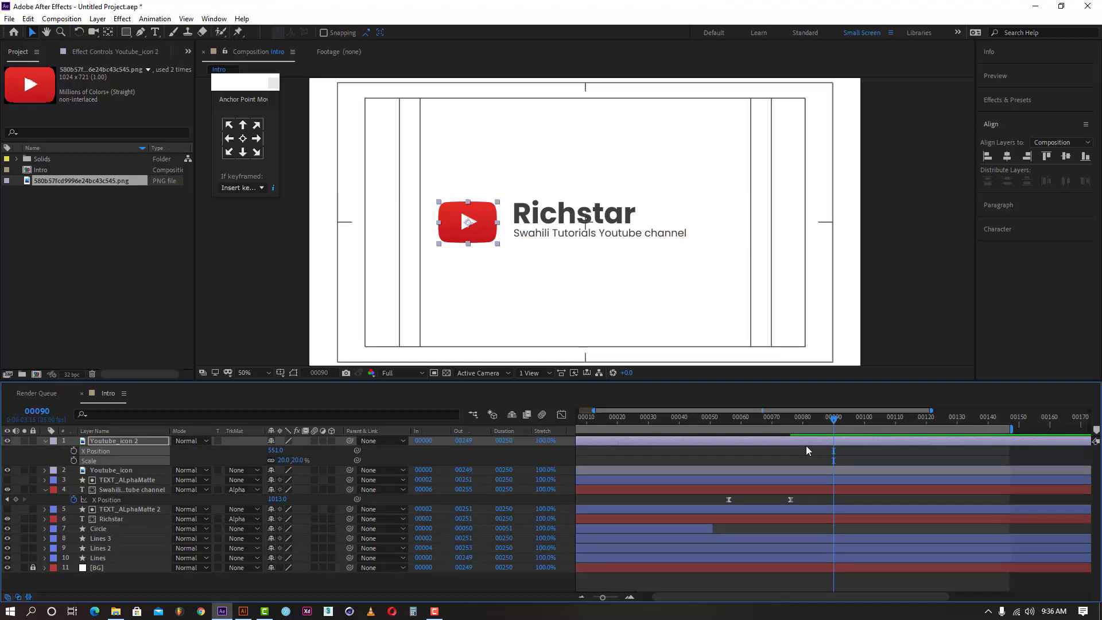
{"action": "key", "text": "alt+bracketleft"}
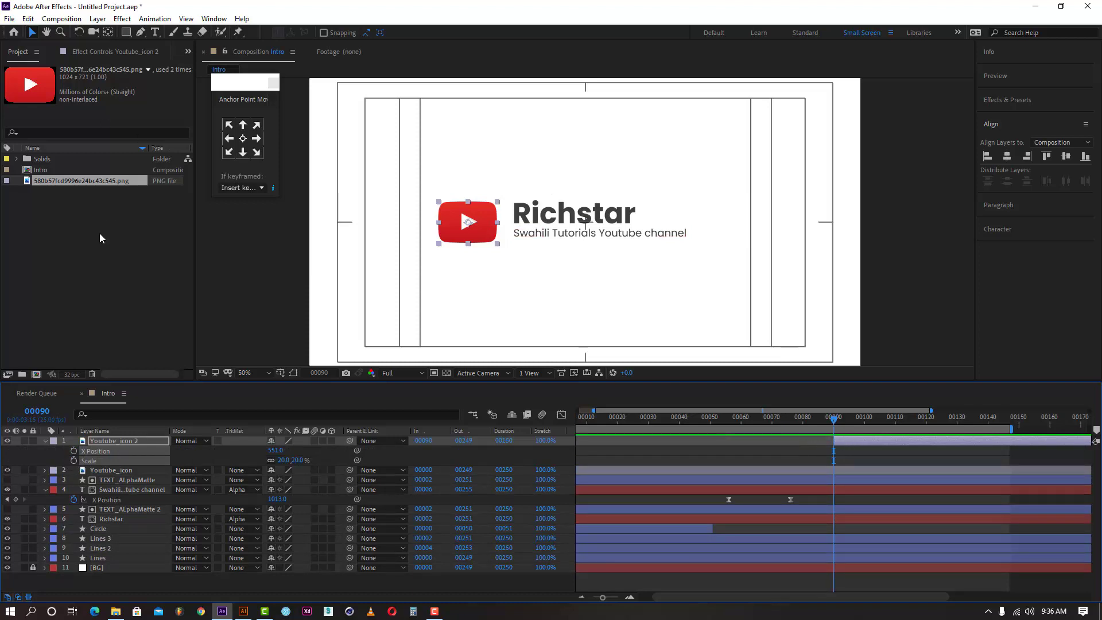
{"action": "left_click", "coordinate": [94, 256]}
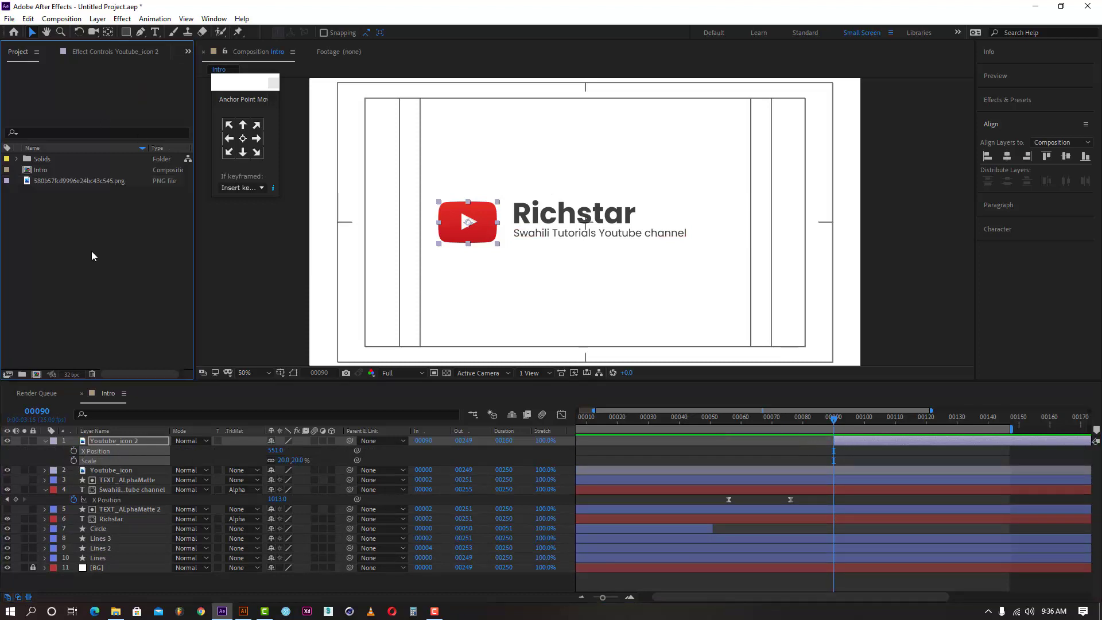
- Pre-compose the copy as Youtube_icon 2 Comp 1 and extend its in point back to frame 0
{"action": "right_click", "coordinate": [852, 442]}
{"action": "left_click", "coordinate": [895, 391]}
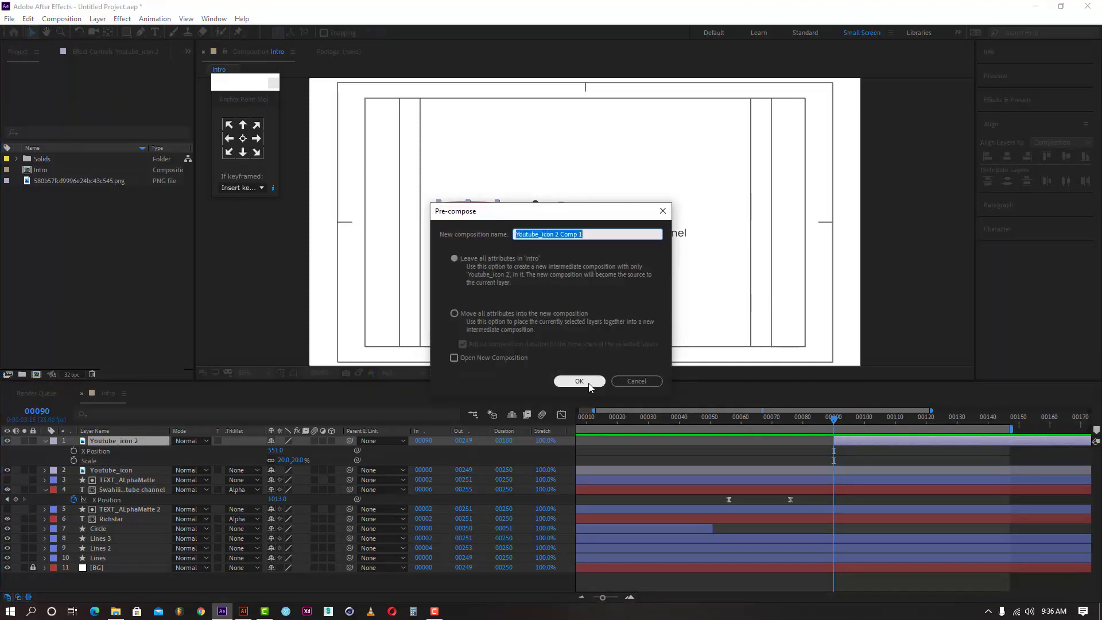
{"action": "left_click", "coordinate": [587, 381]}
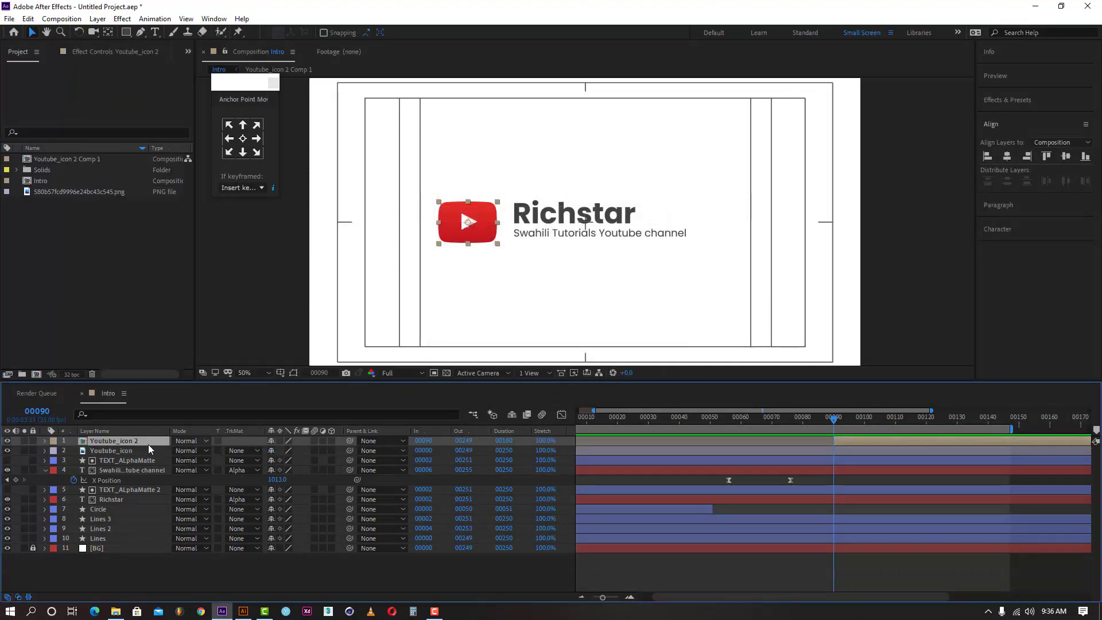
{"action": "left_click_drag", "start_coordinate": [833, 440], "coordinate": [866, 443]}
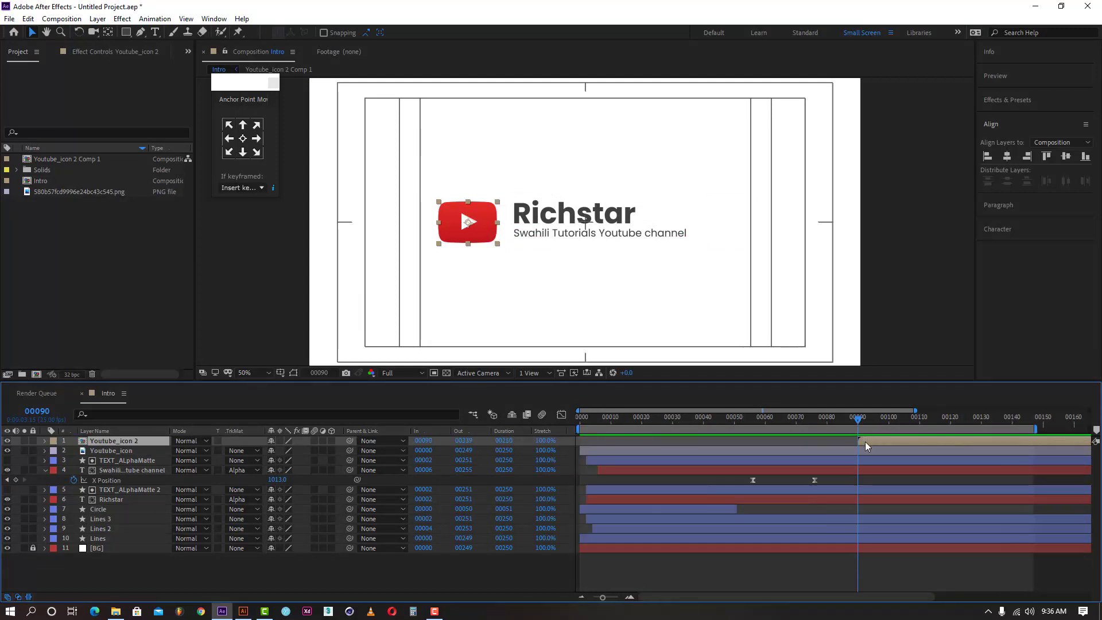
- Inside Youtube_icon 2 Comp 1, import the portrait photo JPG and add it to the timeline
{"action": "double_click", "coordinate": [867, 442]}
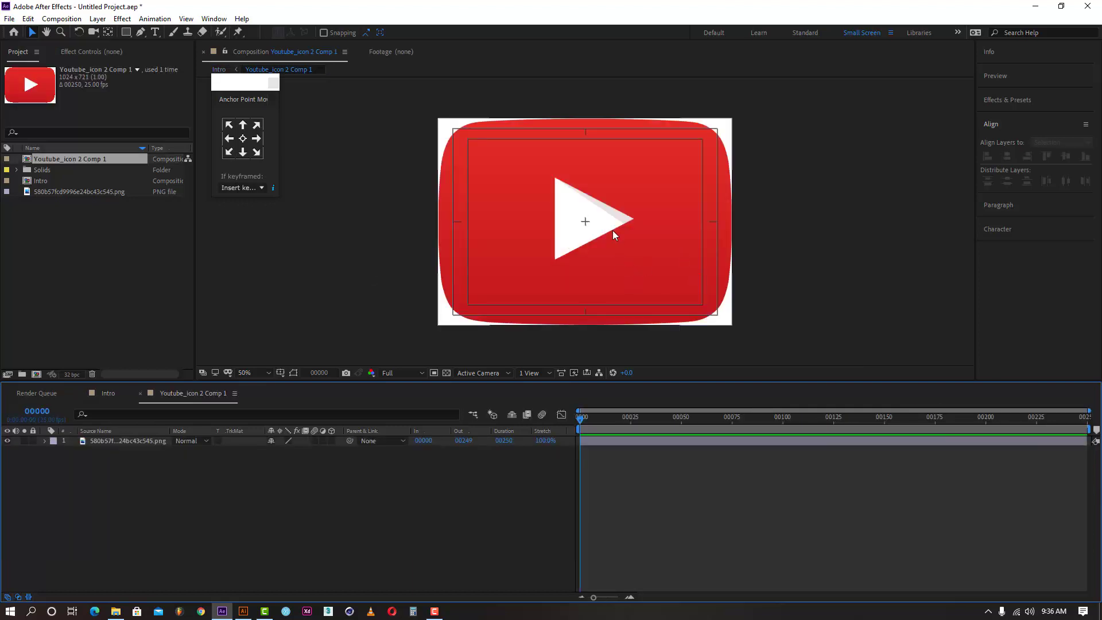
{"action": "left_click", "coordinate": [143, 251]}
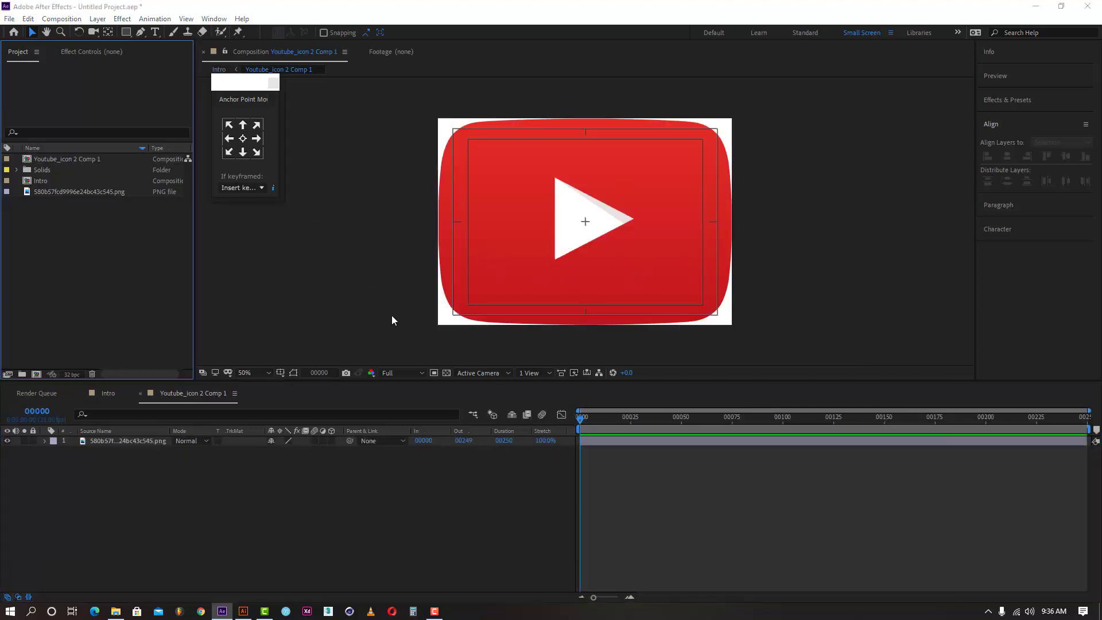
{"action": "key", "text": "ctrl+i"}
{"action": "double_click", "coordinate": [659, 340]}
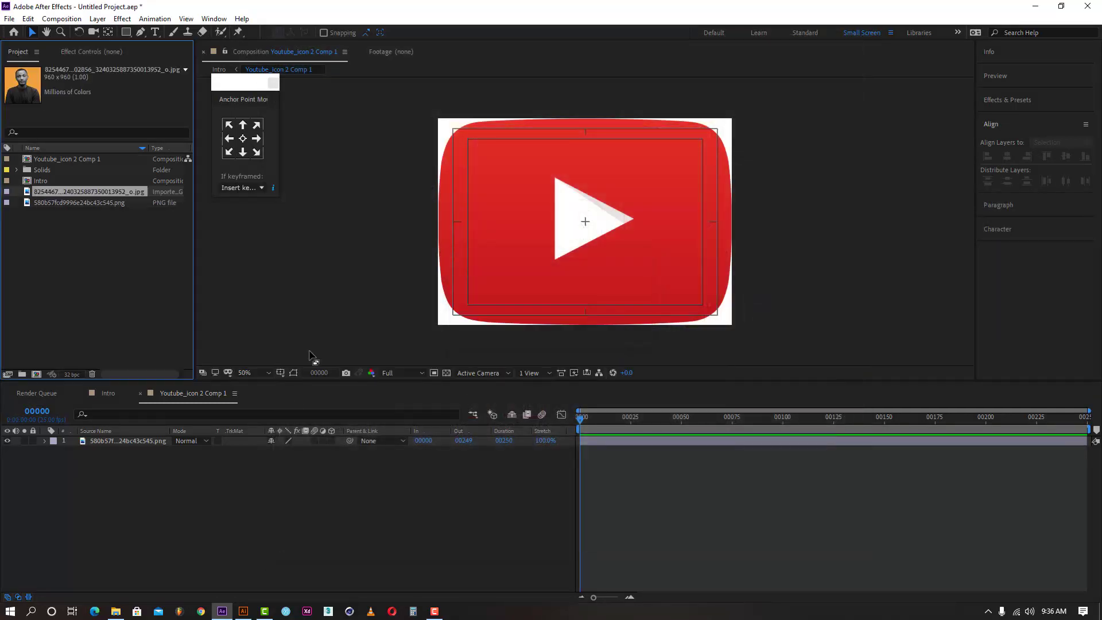
{"action": "left_click_drag", "start_coordinate": [52, 193], "coordinate": [122, 438]}
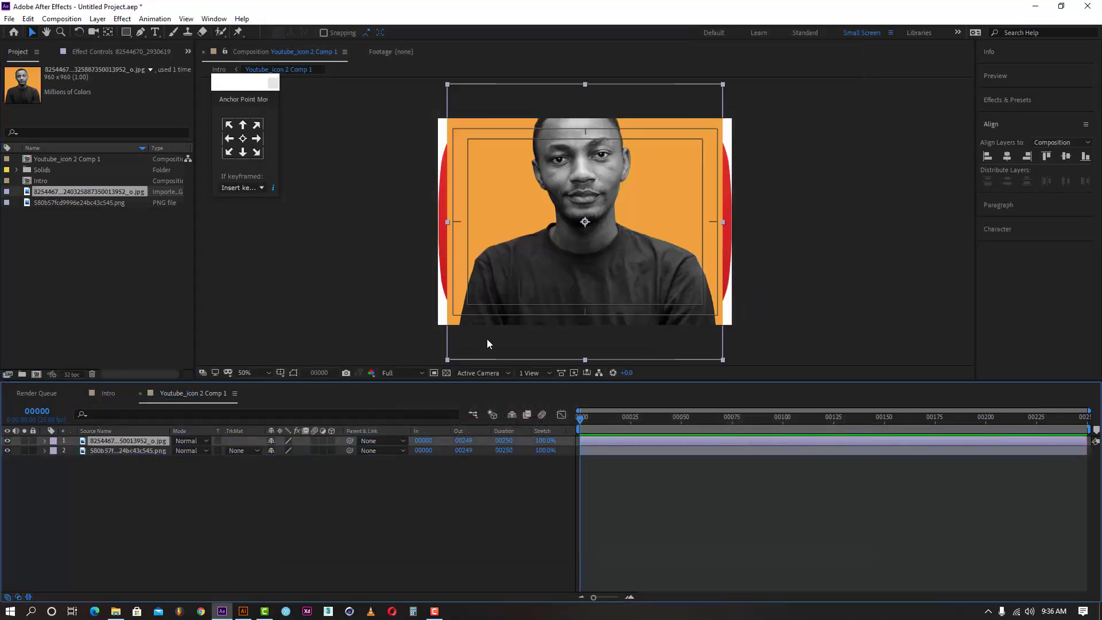
- Scale the photo to 70%, then enlarge it to 84% and nudge it down over the icon
{"action": "key", "text": "s"}
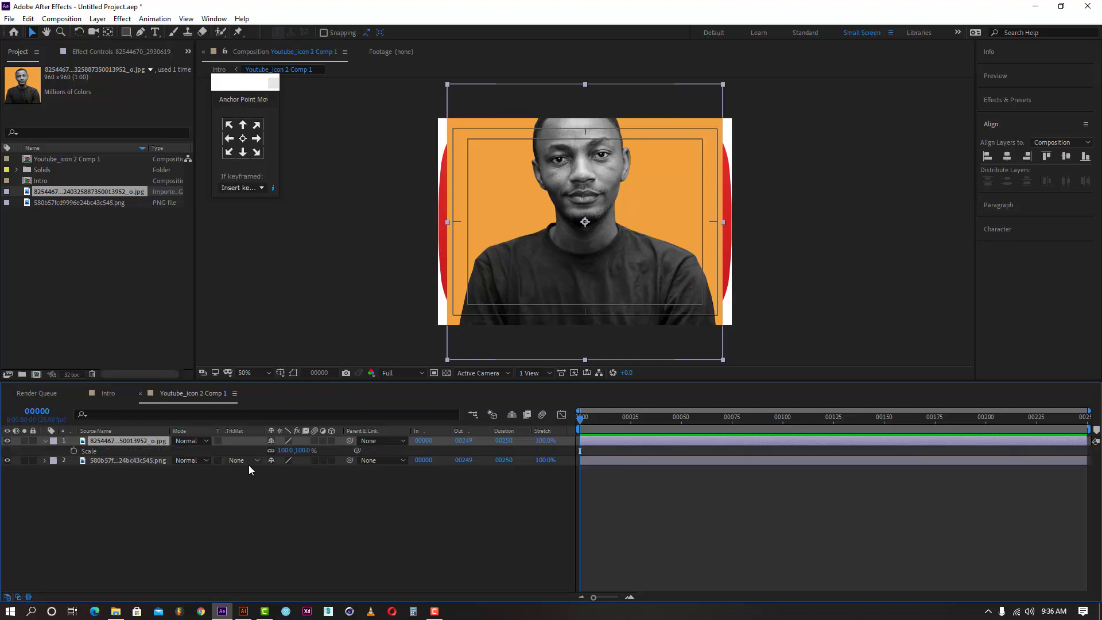
{"action": "left_click", "coordinate": [285, 451]}
{"action": "type", "text": "70"}
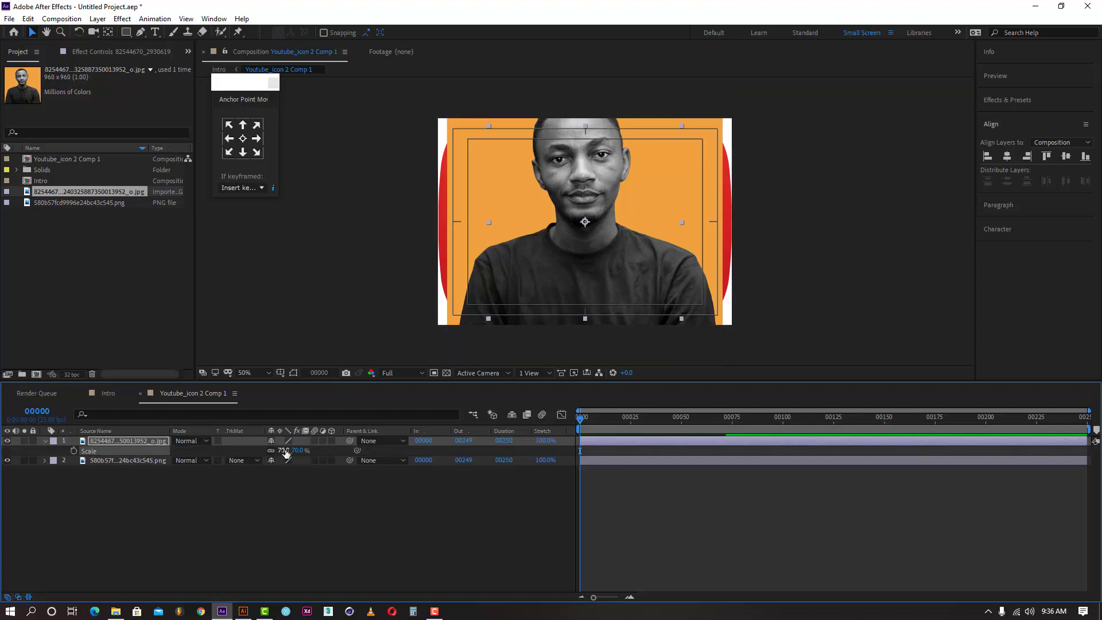
{"action": "key", "text": "Return"}
{"action": "left_click", "coordinate": [611, 199]}
{"action": "left_click_drag", "start_coordinate": [611, 198], "coordinate": [615, 204]}
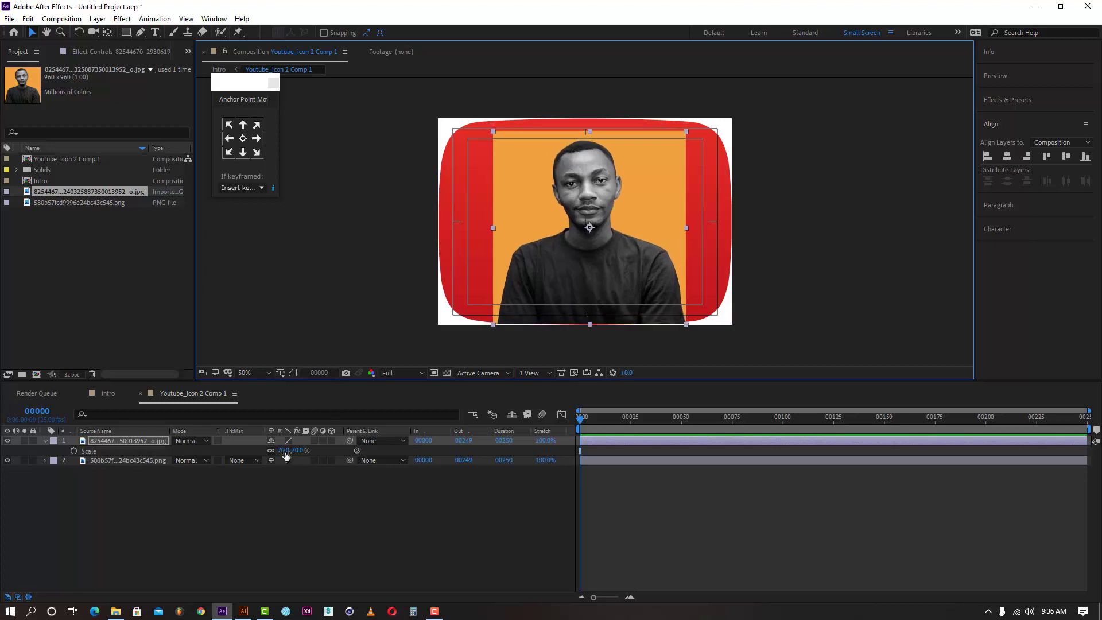
{"action": "left_click_drag", "start_coordinate": [285, 451], "coordinate": [290, 452]}
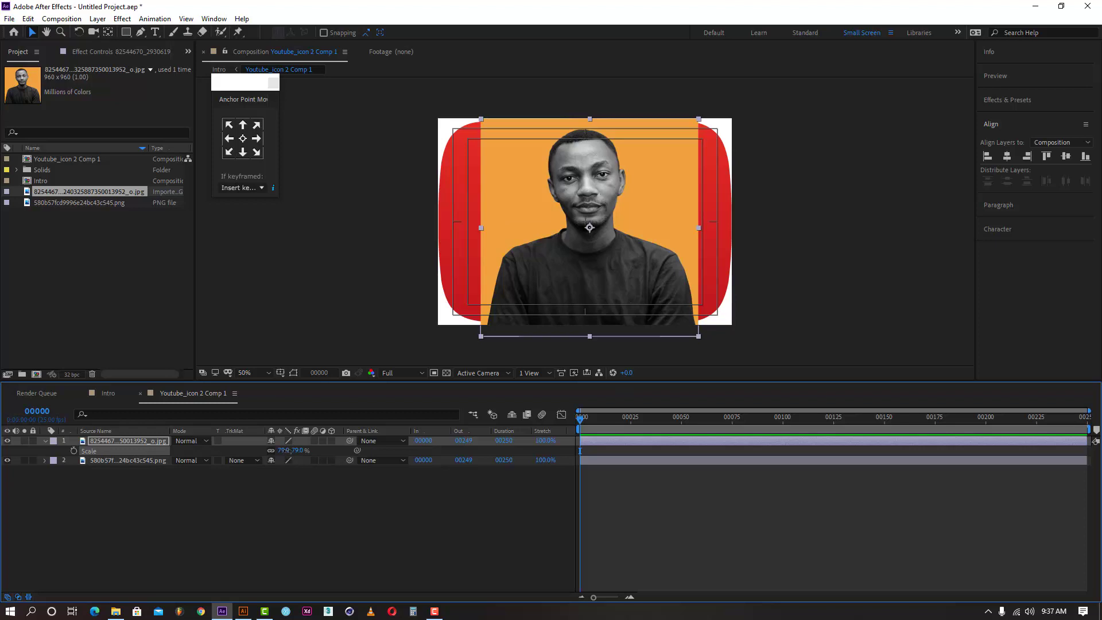
{"action": "left_click_drag", "start_coordinate": [287, 451], "coordinate": [290, 450]}
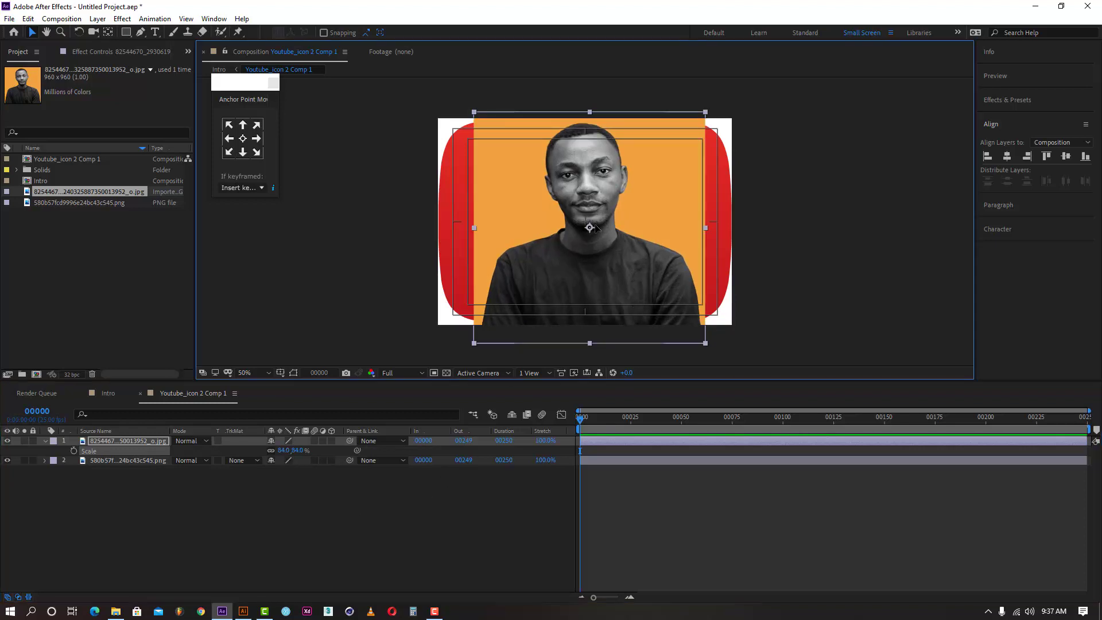
{"action": "left_click_drag", "start_coordinate": [596, 226], "coordinate": [595, 227]}
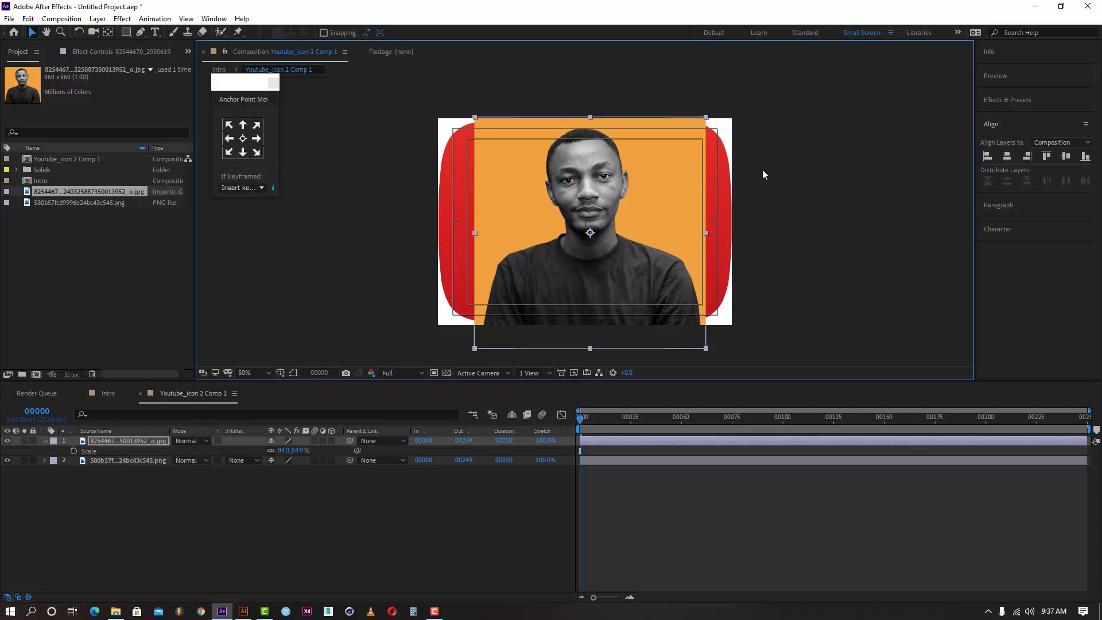
- Create a solid sampled from the photo frame's orange and place it beneath the photo layer
{"action": "right_click", "coordinate": [252, 513]}
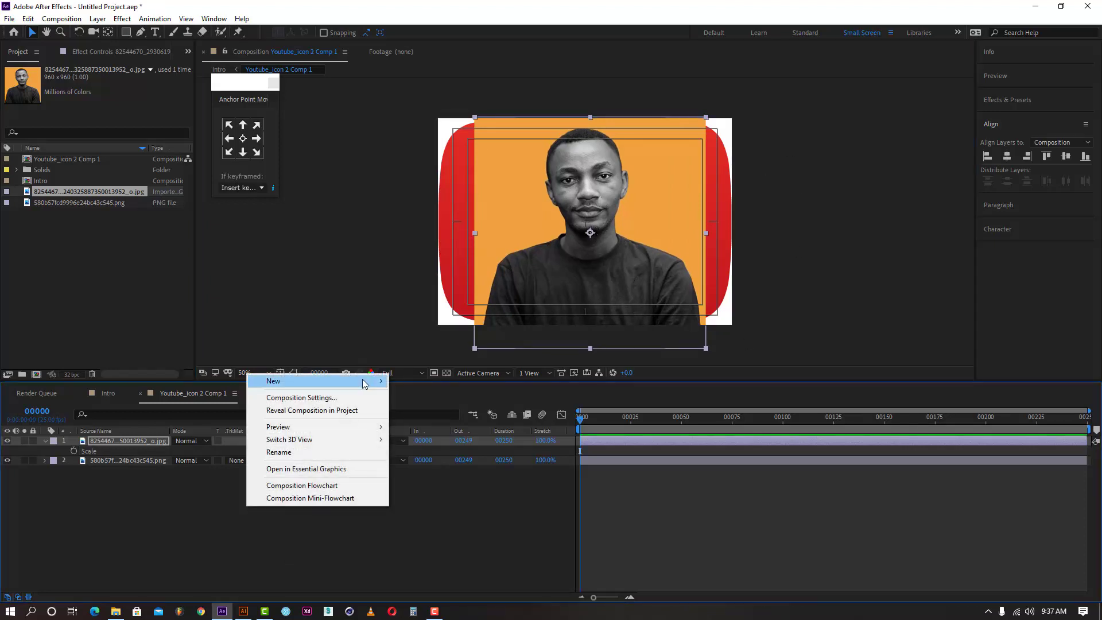
{"action": "mouse_move", "coordinate": [363, 380]}
{"action": "left_click", "coordinate": [415, 410]}
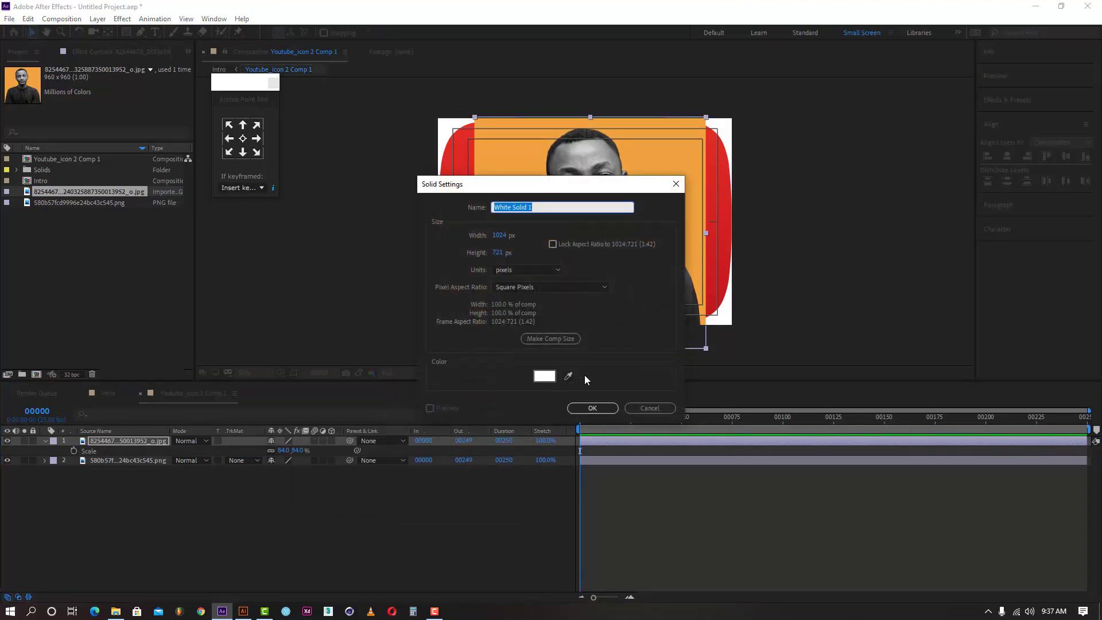
{"action": "left_click", "coordinate": [568, 375]}
{"action": "left_click", "coordinate": [516, 158]}
{"action": "left_click", "coordinate": [591, 409]}
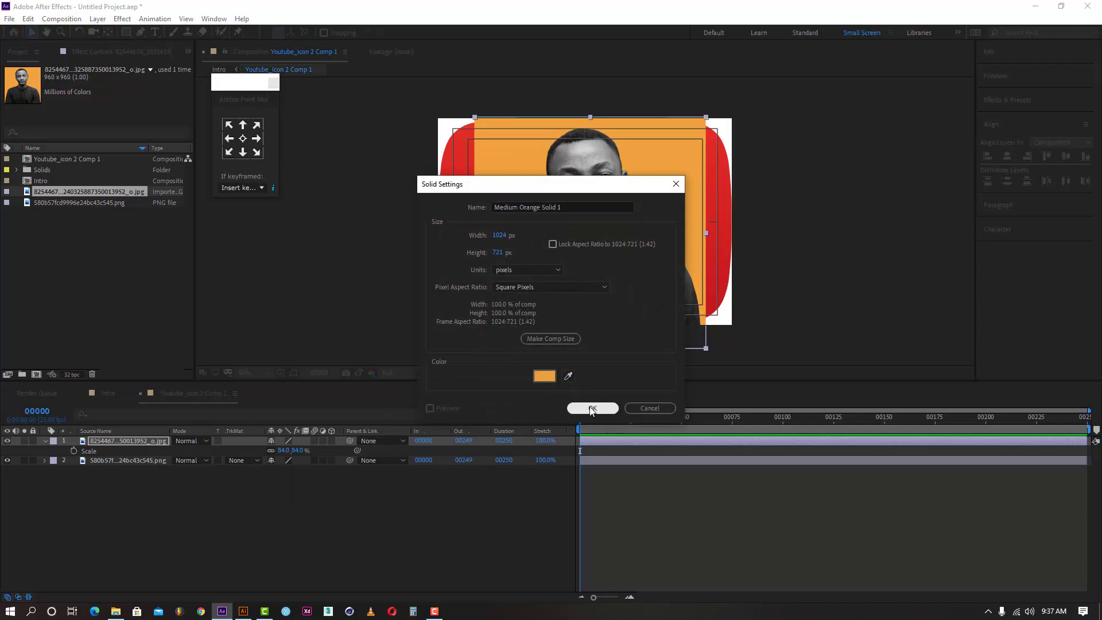
{"action": "left_click_drag", "start_coordinate": [131, 442], "coordinate": [134, 464]}
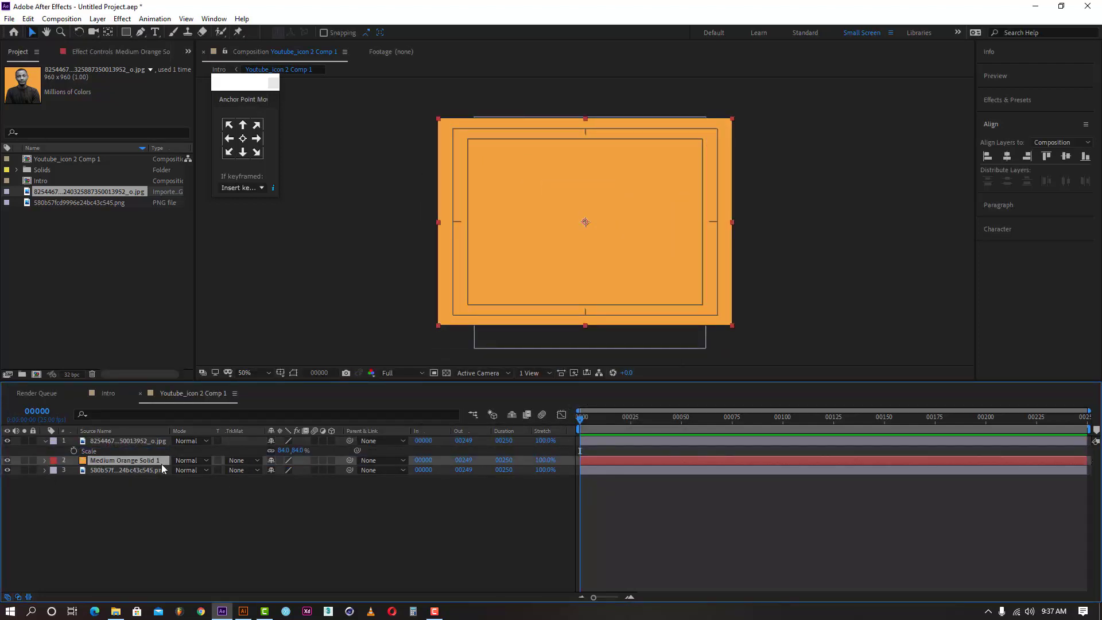
- Pre-compose the photo and orange solid into a new composition named Picha
{"action": "left_click", "coordinate": [121, 439]}
{"action": "right_click", "coordinate": [122, 439]}
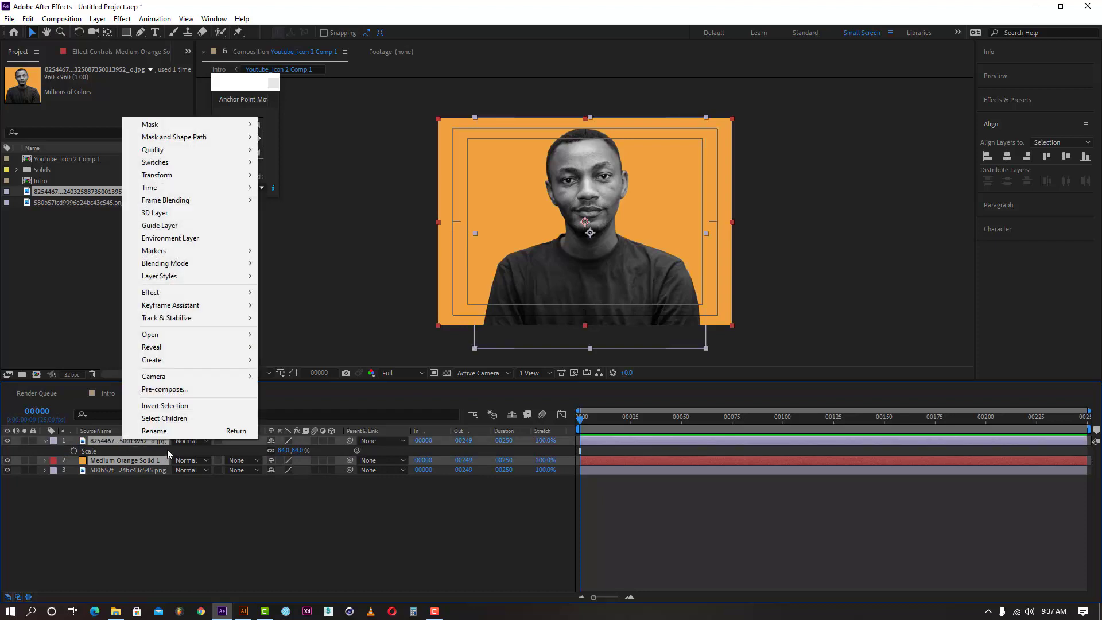
{"action": "left_click", "coordinate": [167, 389]}
{"action": "key", "text": "Caps_Lock"}
{"action": "type", "text": "Image"}
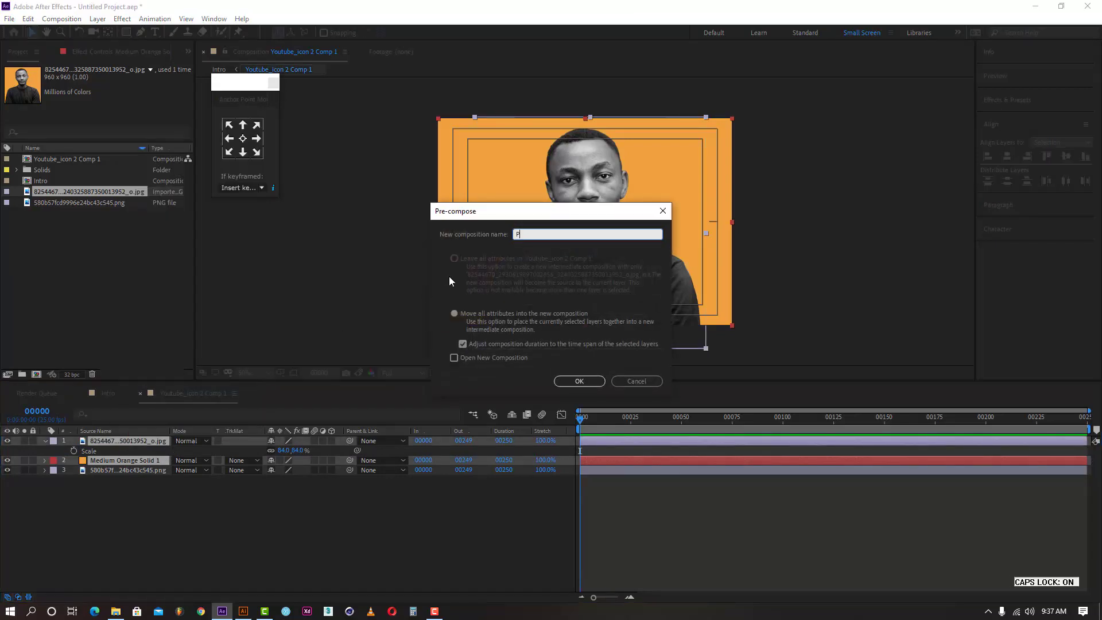
{"action": "key", "text": "Return"}
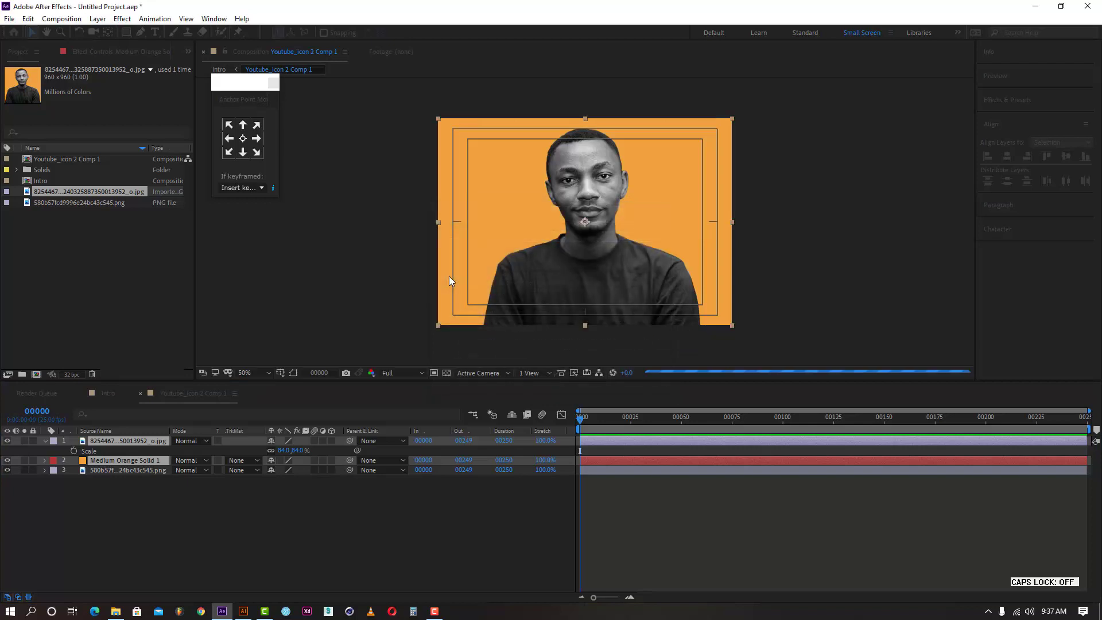
- Move Picha below the icon PNG and set its track matte to Alpha Matte
{"action": "left_click_drag", "start_coordinate": [109, 441], "coordinate": [109, 456]}
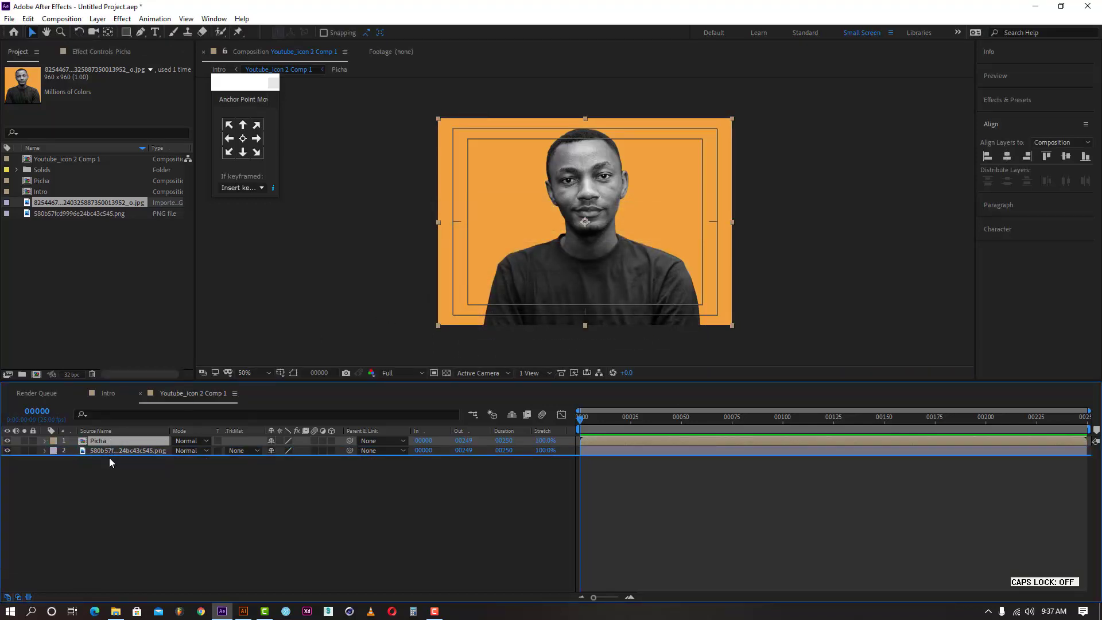
{"action": "left_click", "coordinate": [239, 451]}
{"action": "left_click", "coordinate": [270, 480]}
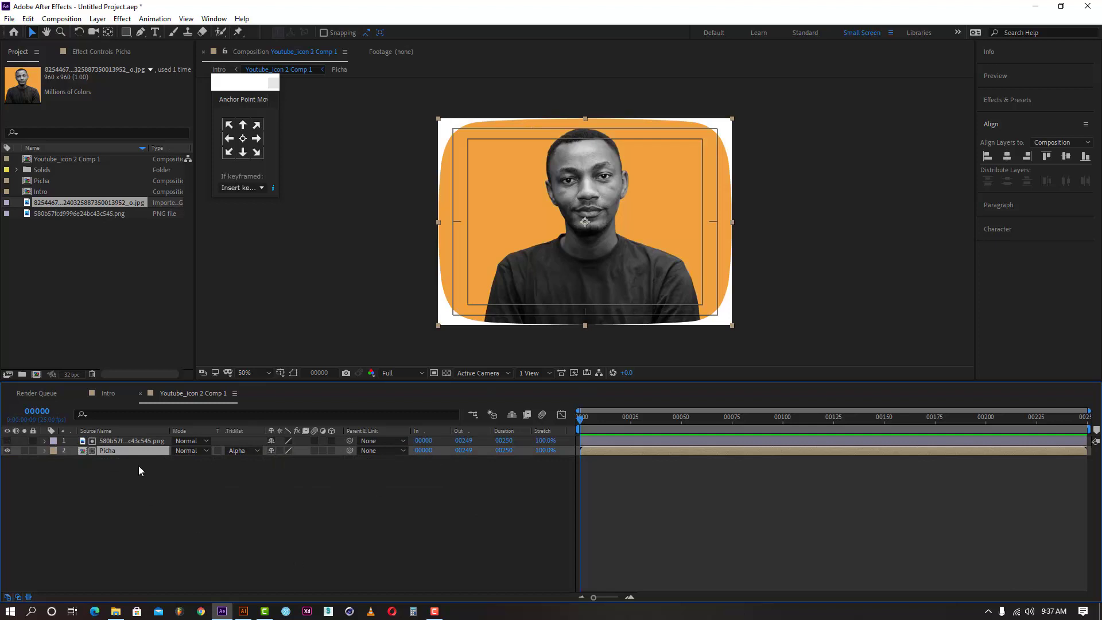
- Separate Position dimensions and keyframe Y Position from 1754.5 at frame 0 to 360.5 at frame 25
{"action": "key", "text": "p"}
{"action": "left_click", "coordinate": [632, 423]}
{"action": "left_click_drag", "start_coordinate": [632, 424], "coordinate": [631, 424]}
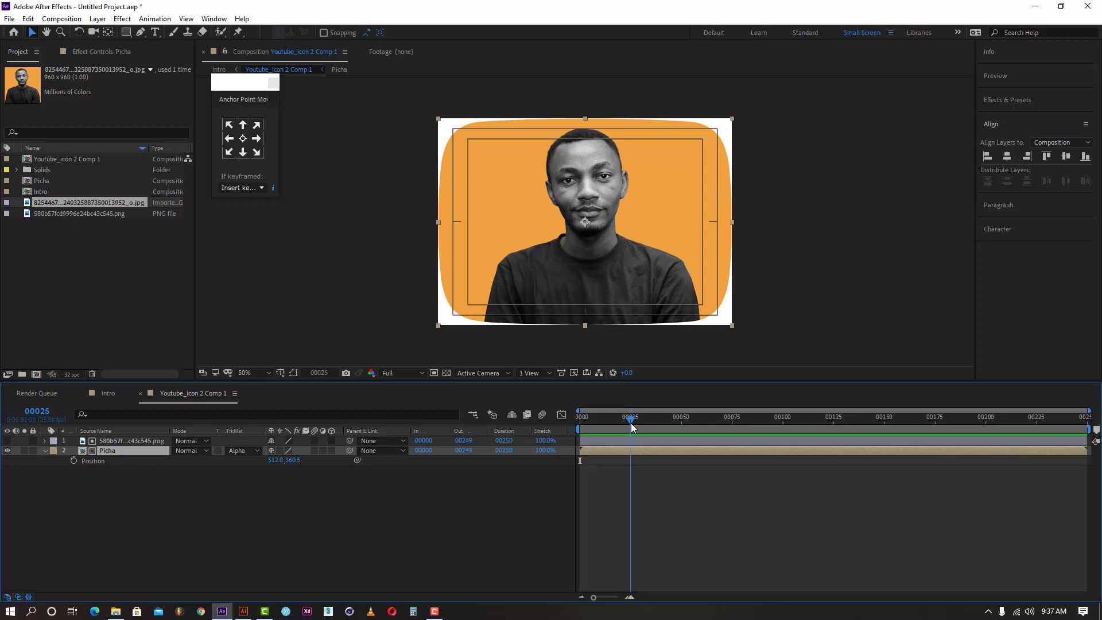
{"action": "right_click", "coordinate": [87, 459]}
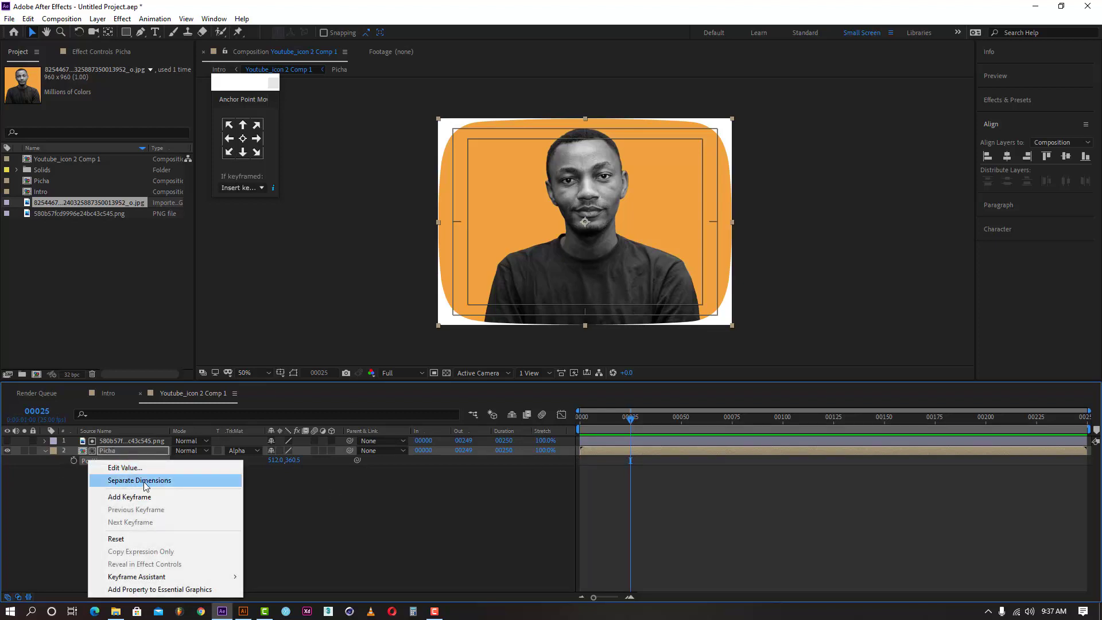
{"action": "left_click", "coordinate": [115, 479]}
{"action": "left_click", "coordinate": [73, 489]}
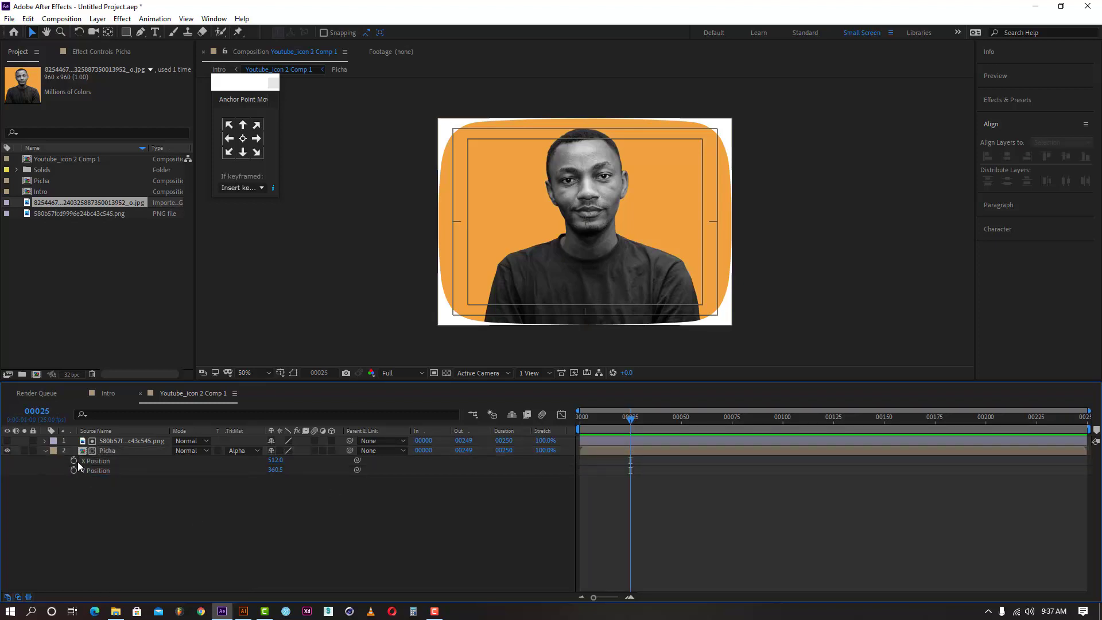
{"action": "left_click", "coordinate": [74, 470]}
{"action": "key", "text": "Home"}
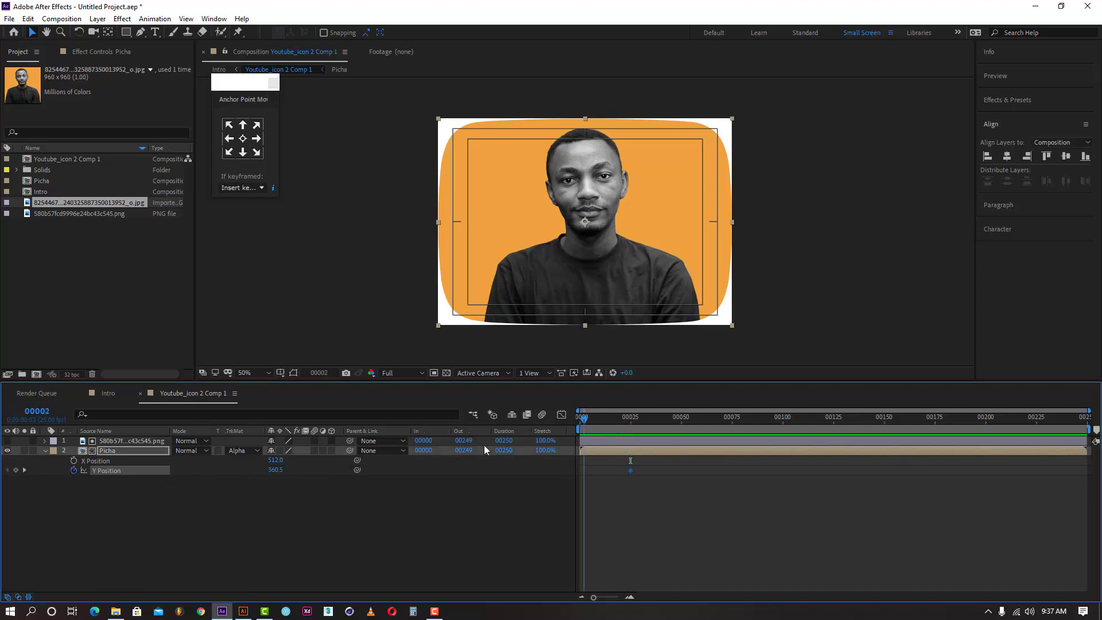
{"action": "left_click_drag", "start_coordinate": [275, 469], "coordinate": [573, 473]}
- Apply Easy Ease to both of Picha's Y Position keyframes
{"action": "right_click", "coordinate": [580, 470]}
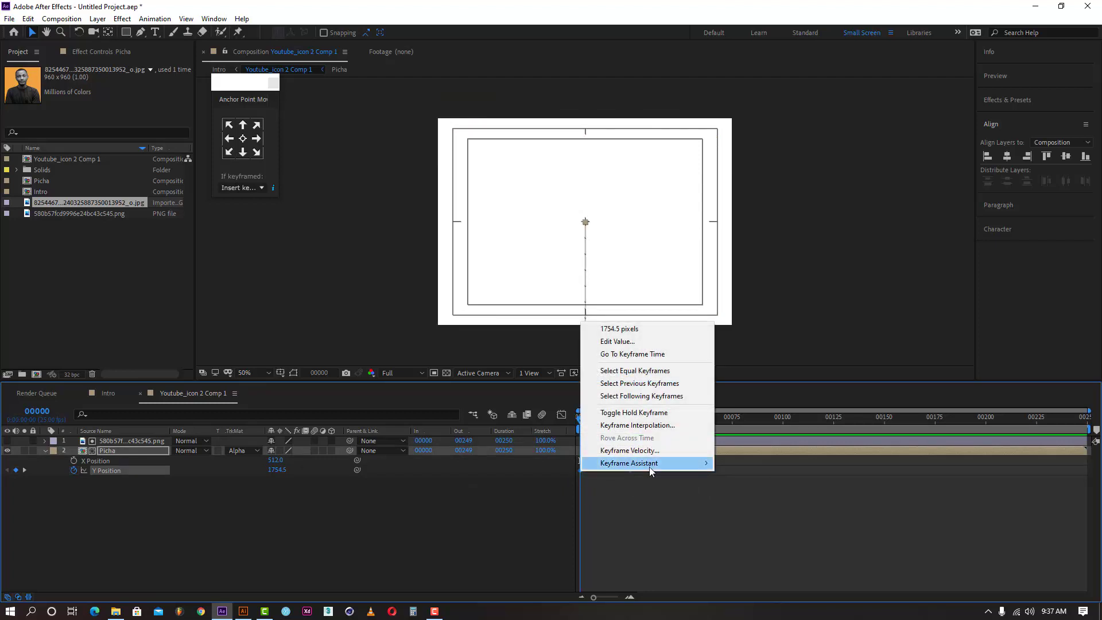
{"action": "mouse_move", "coordinate": [649, 466]}
{"action": "left_click", "coordinate": [770, 501]}
- Pull both keyframes' bezier handles out in the Graph Editor for strong easing, then preview the slide
{"action": "left_click", "coordinate": [561, 414]}
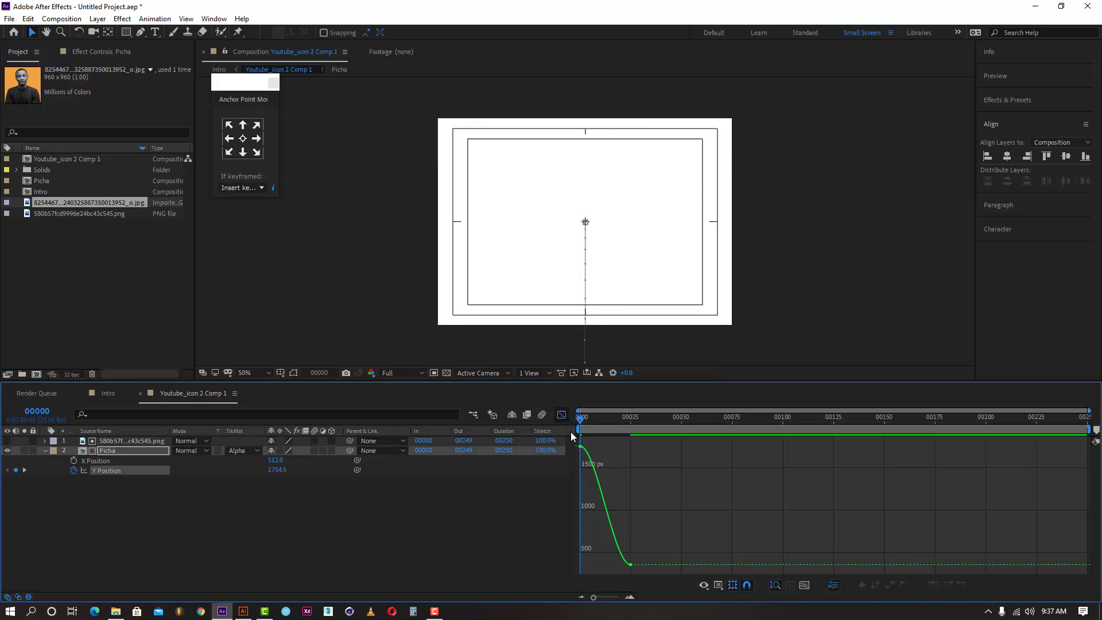
{"action": "left_click", "coordinate": [585, 456]}
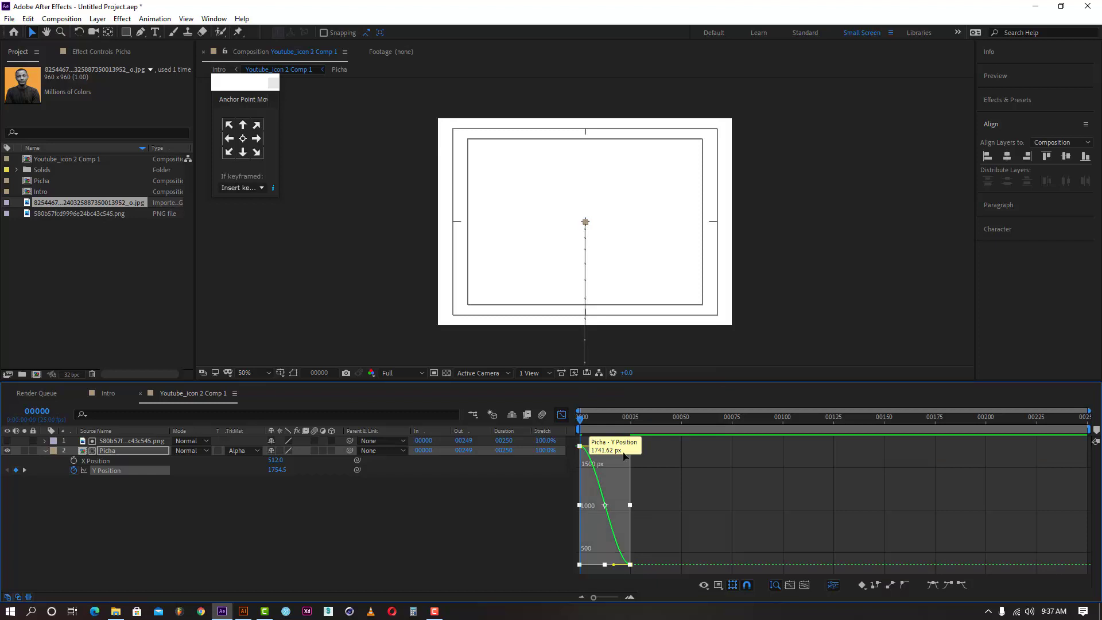
{"action": "left_click", "coordinate": [579, 448]}
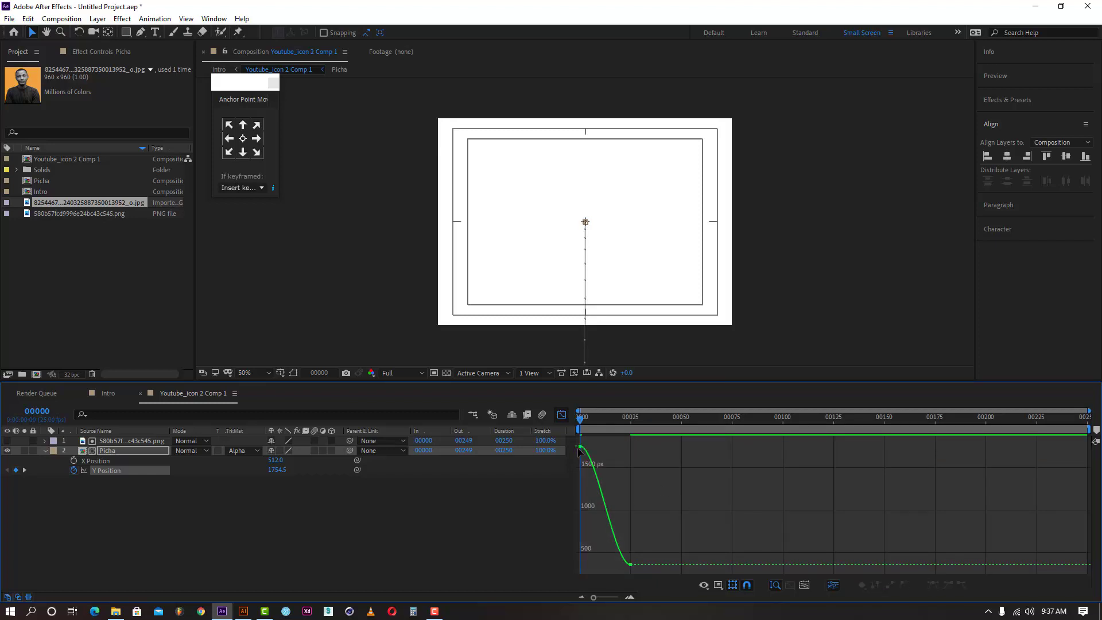
{"action": "left_click", "coordinate": [600, 455]}
{"action": "left_click_drag", "start_coordinate": [597, 446], "coordinate": [638, 446]}
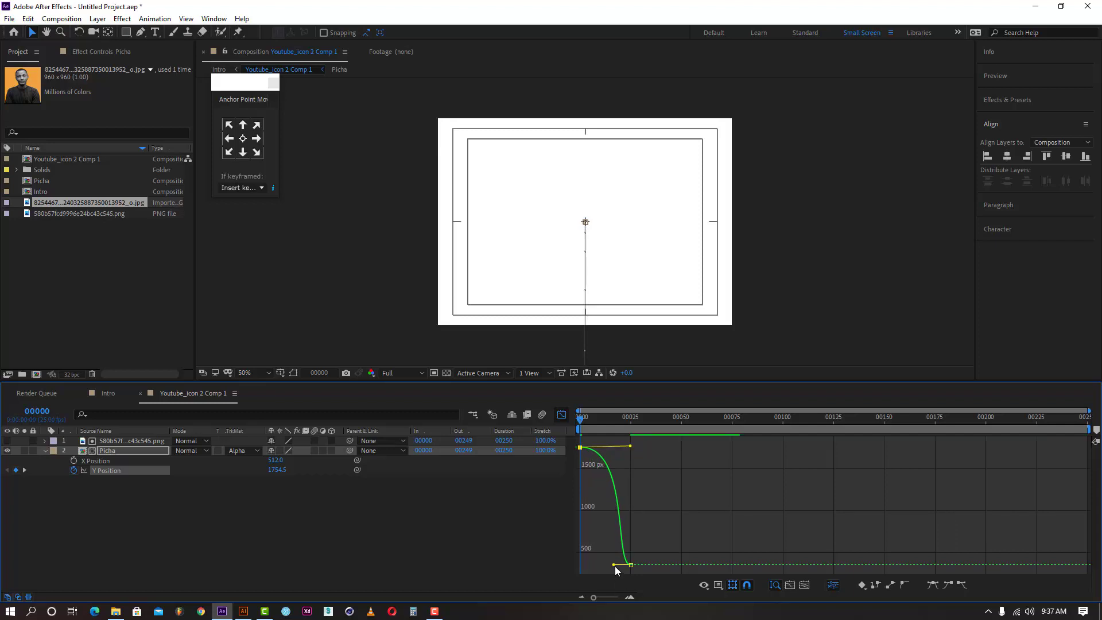
{"action": "left_click_drag", "start_coordinate": [614, 565], "coordinate": [552, 564]}
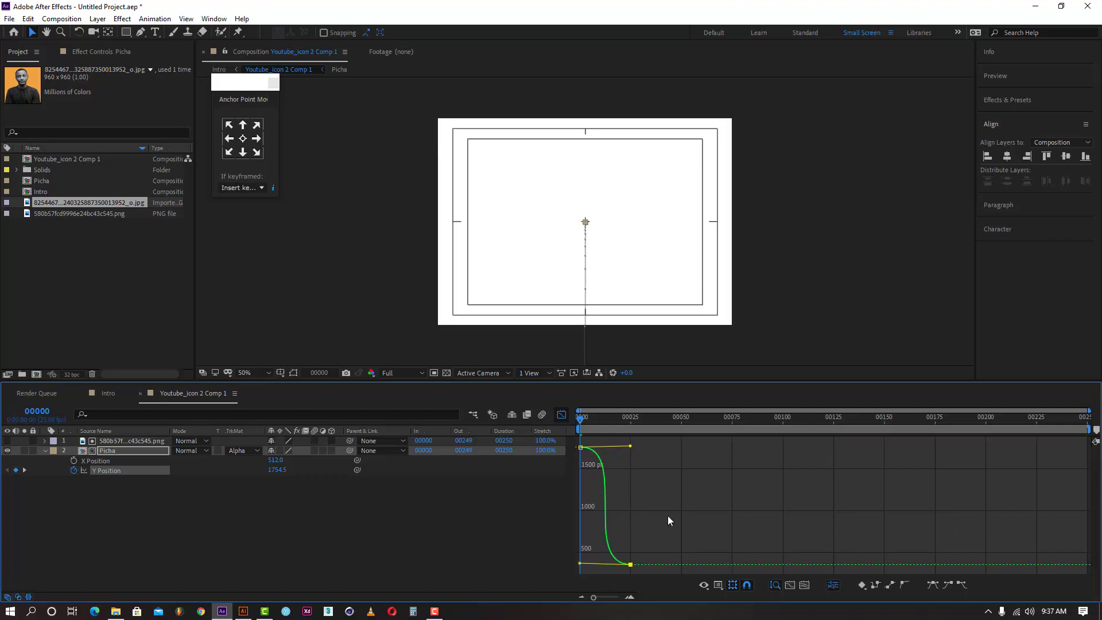
{"action": "key", "text": "space"}
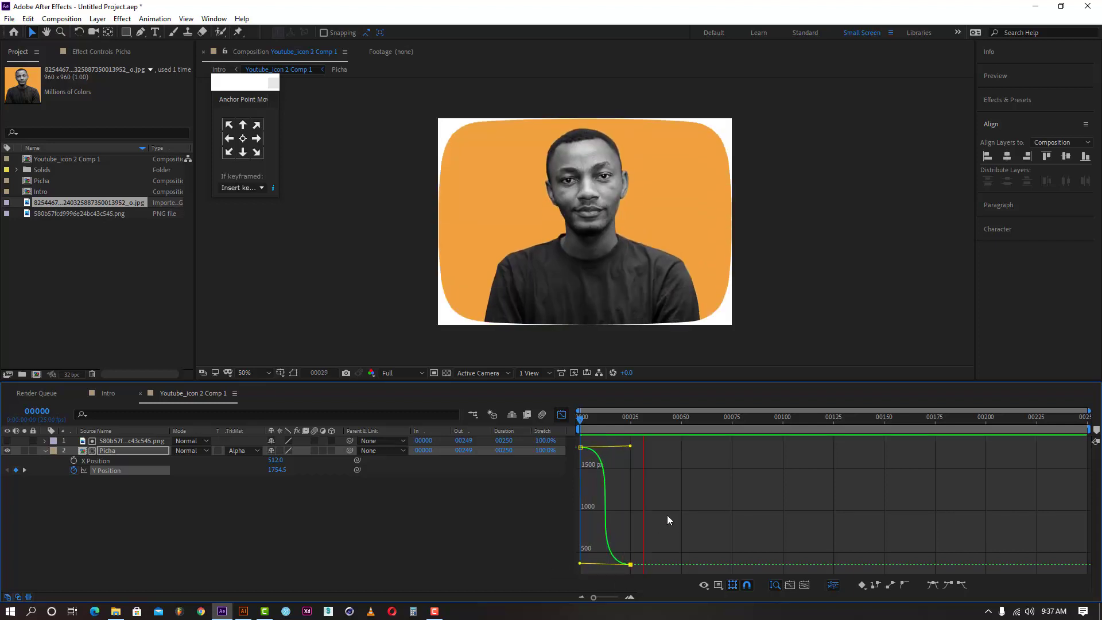
{"action": "left_click", "coordinate": [630, 422]}
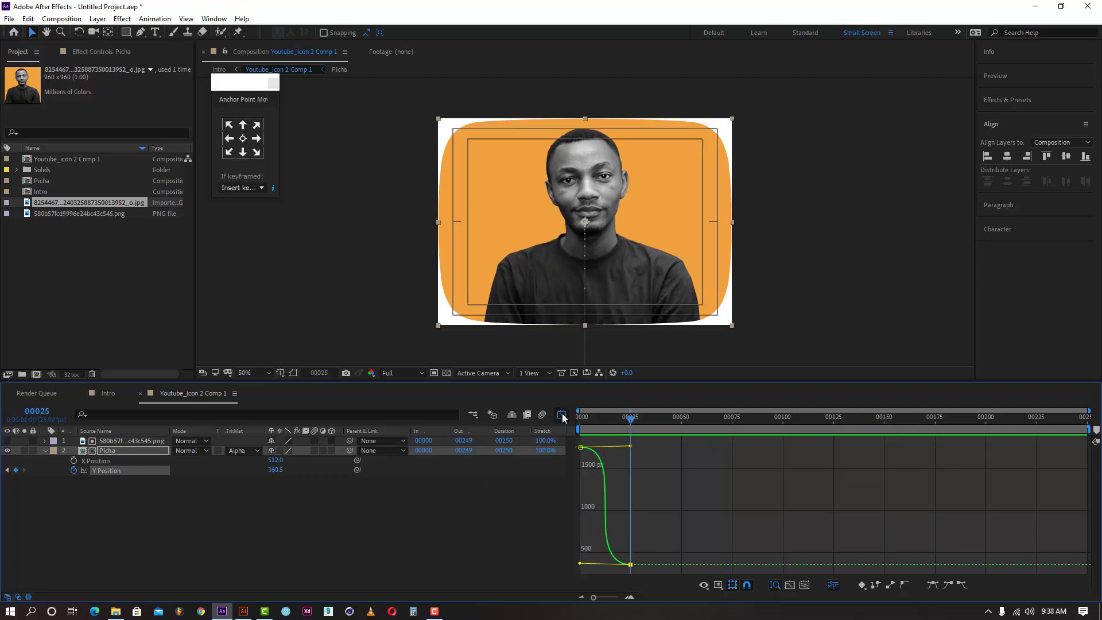
- Back in the Intro composition, preview the intro and check the photo icon around frames 80–86
{"action": "left_click", "coordinate": [561, 414]}
{"action": "left_click", "coordinate": [110, 393]}
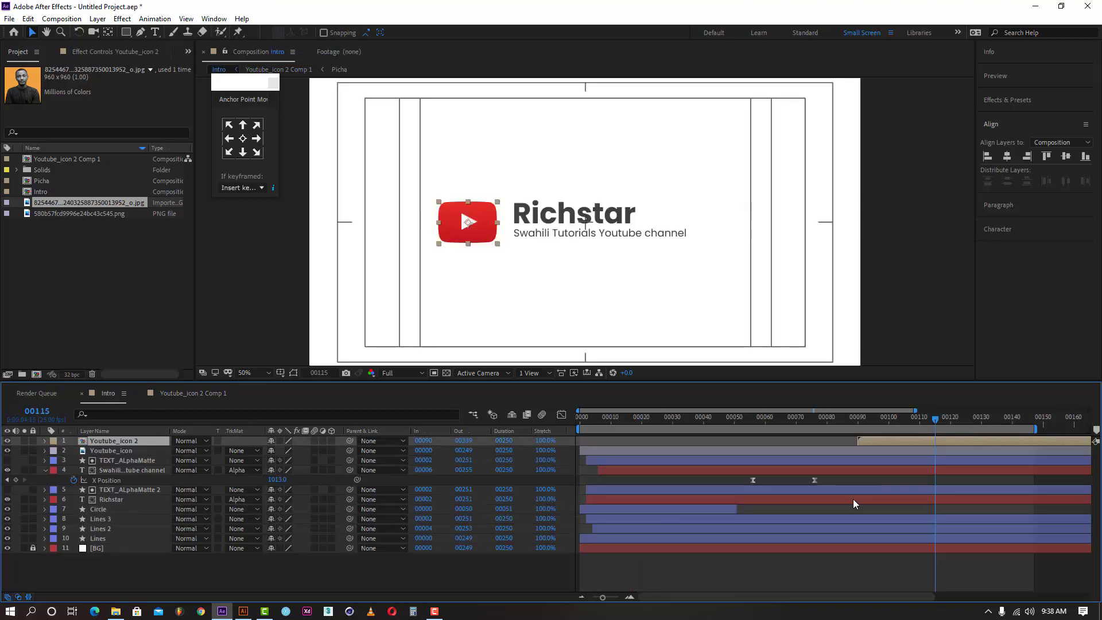
{"action": "left_click", "coordinate": [845, 419]}
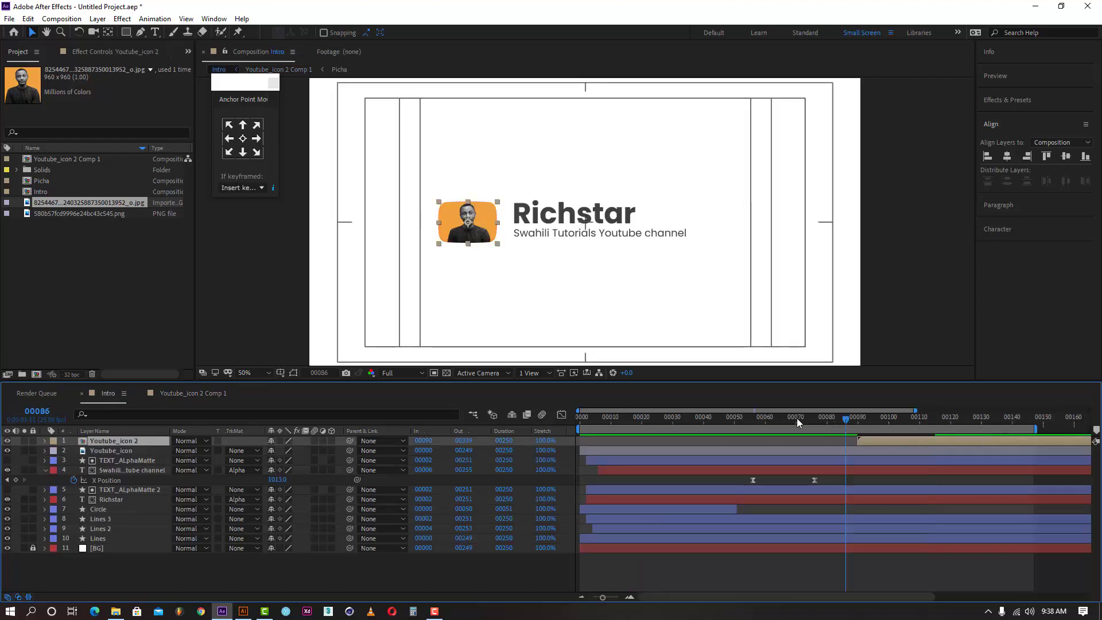
{"action": "left_click_drag", "start_coordinate": [797, 418], "coordinate": [559, 423]}
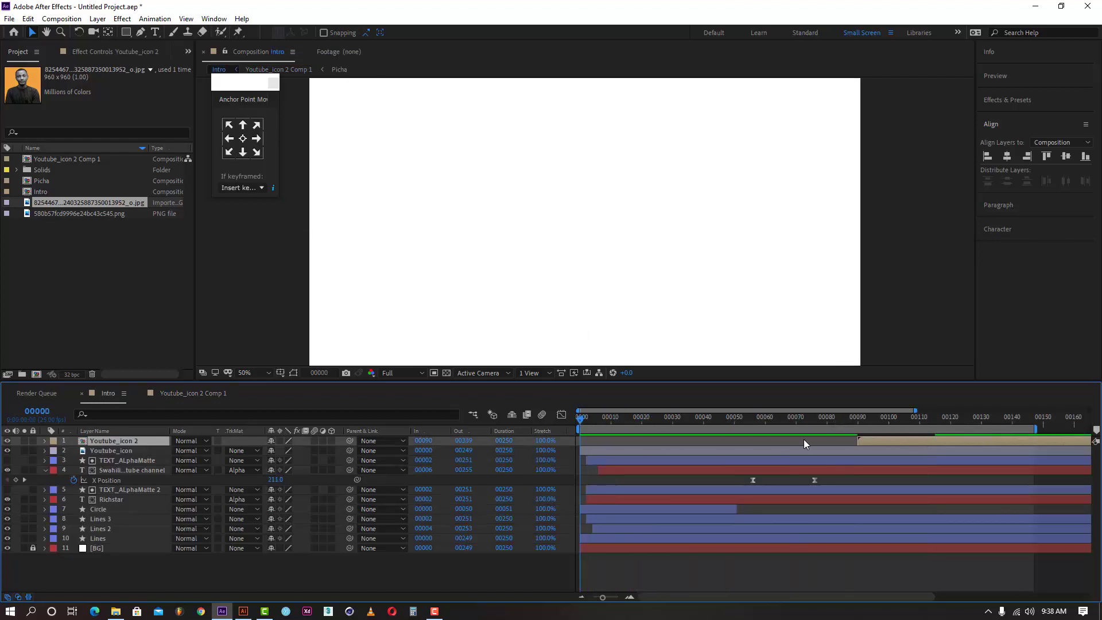
{"action": "key", "text": "space"}
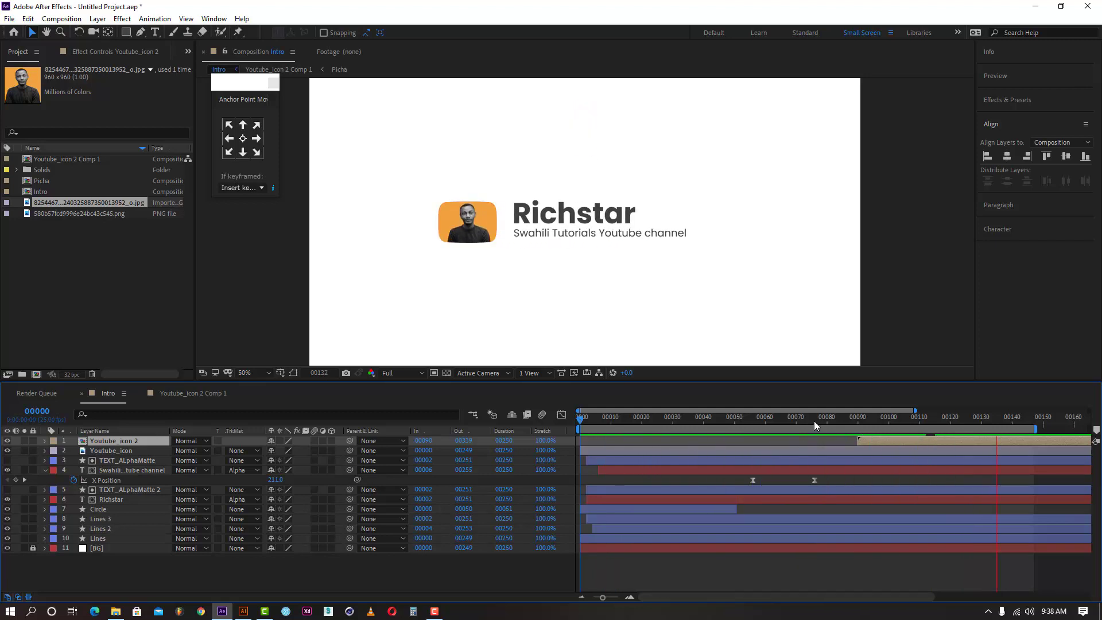
{"action": "left_click_drag", "start_coordinate": [813, 421], "coordinate": [835, 443]}
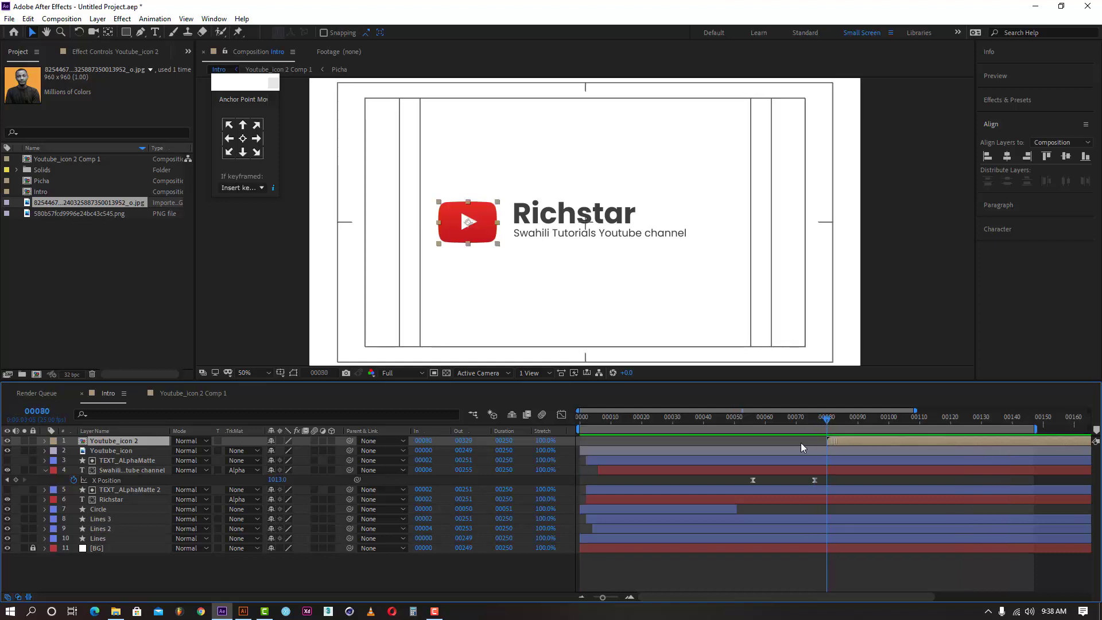
{"action": "key", "text": "Home"}
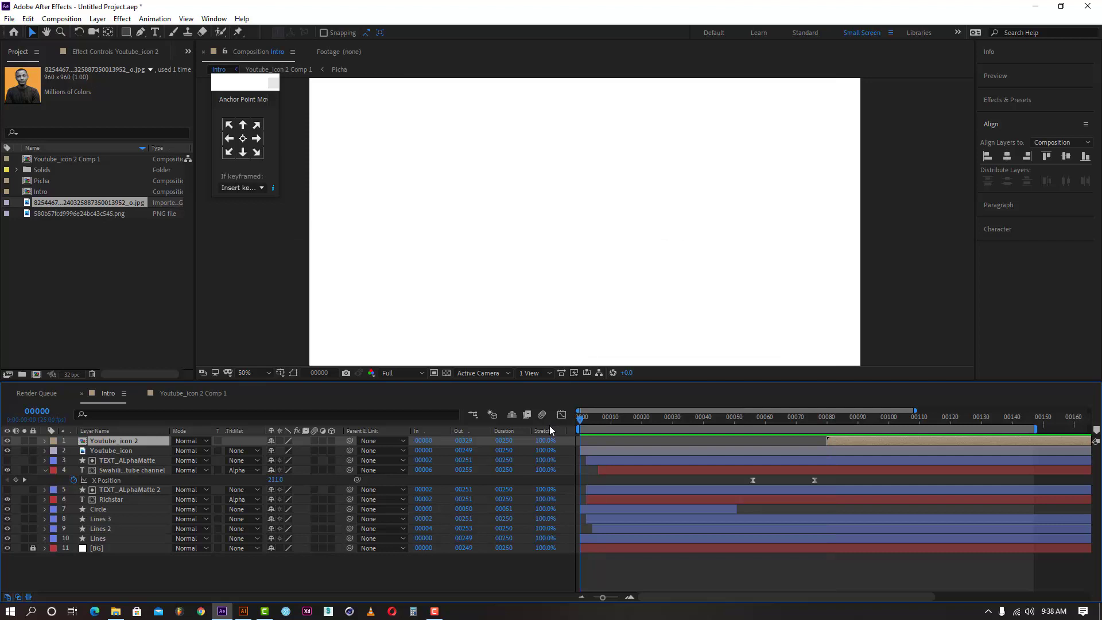
{"action": "key", "text": "space"}
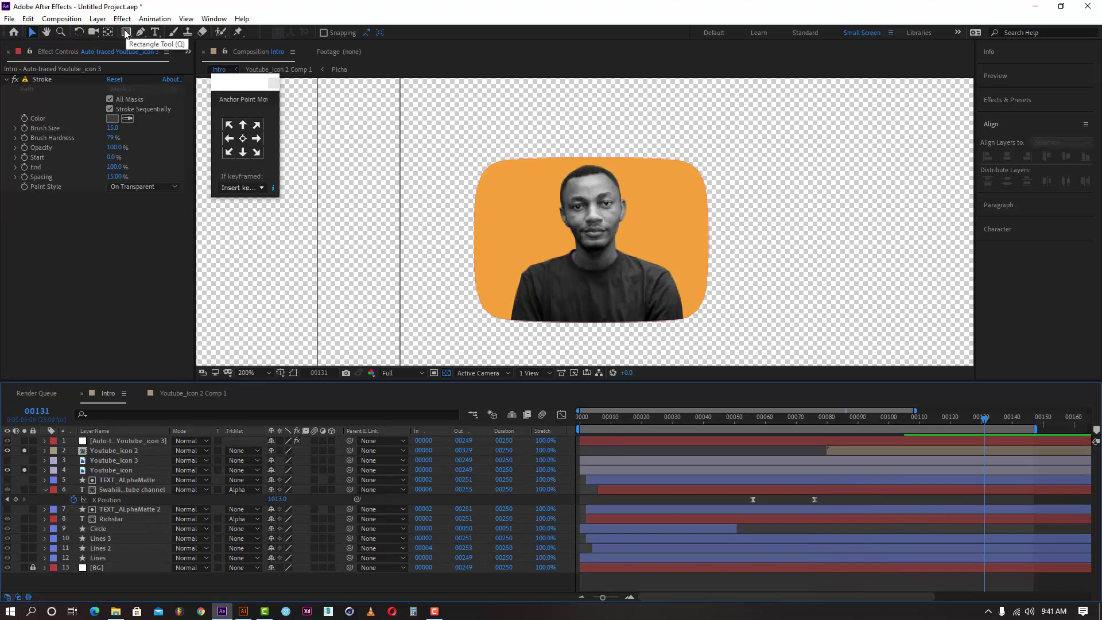
- Zoom in on the orange photo frame and draw a rectangle shape fitted to its edges
{"action": "left_click", "coordinate": [127, 33]}
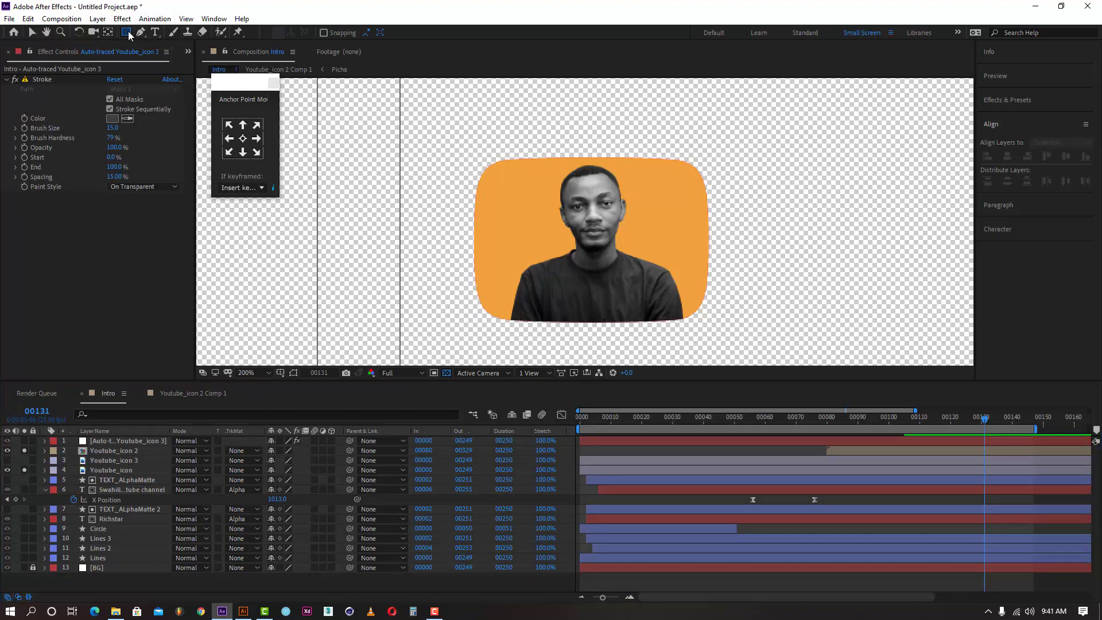
{"action": "key", "text": "period"}
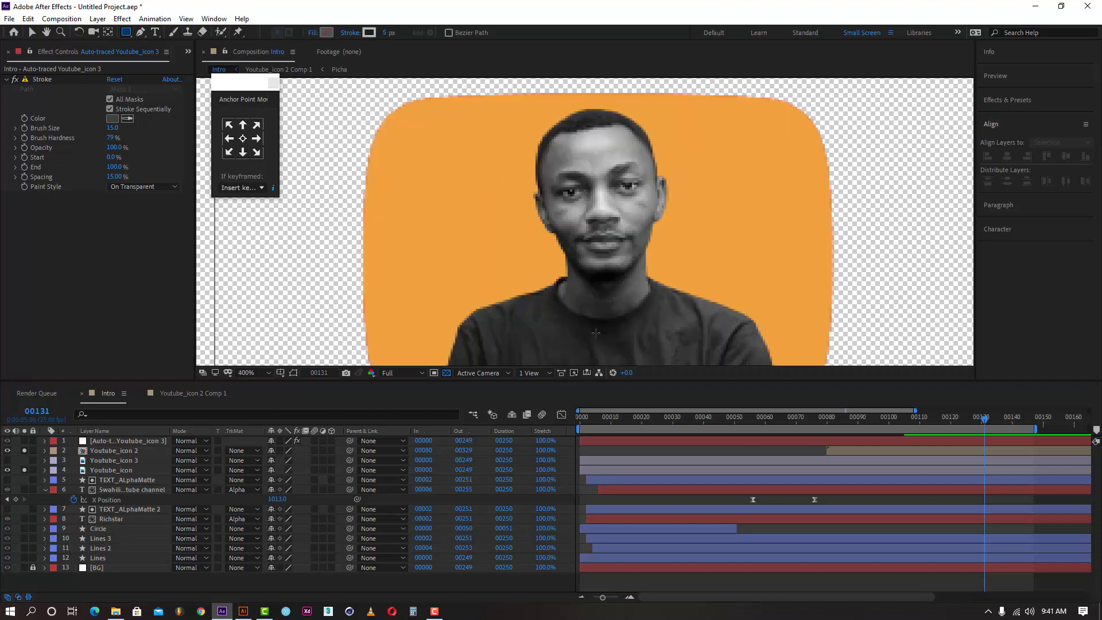
{"action": "key", "text": "comma"}
{"action": "left_click_drag", "start_coordinate": [683, 261], "coordinate": [639, 220]}
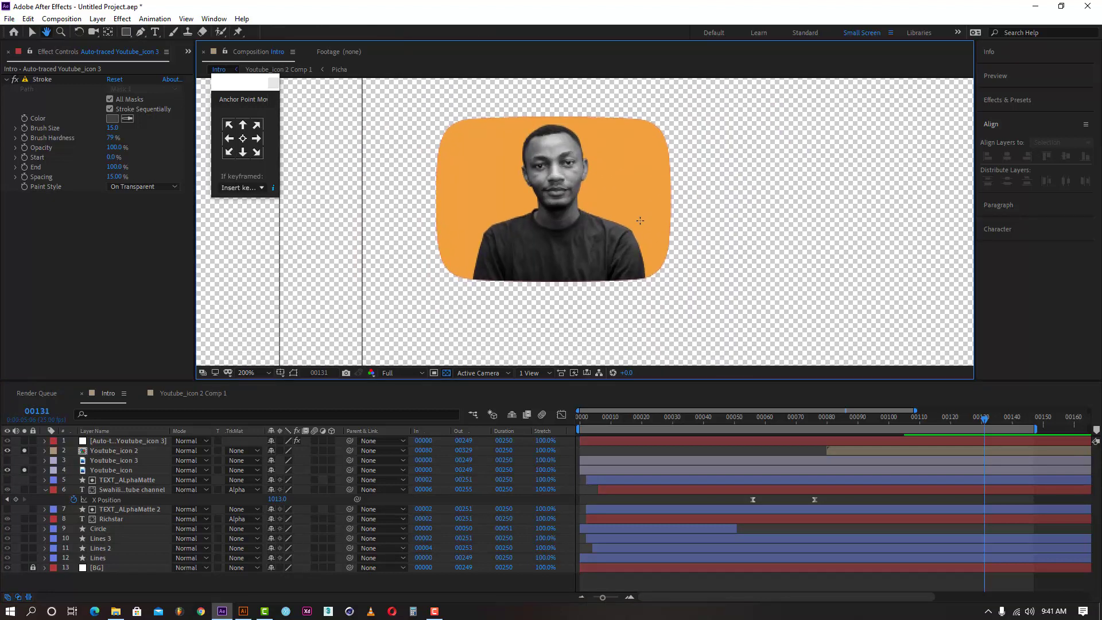
{"action": "key", "text": "q"}
{"action": "left_click_drag", "start_coordinate": [503, 176], "coordinate": [458, 189]}
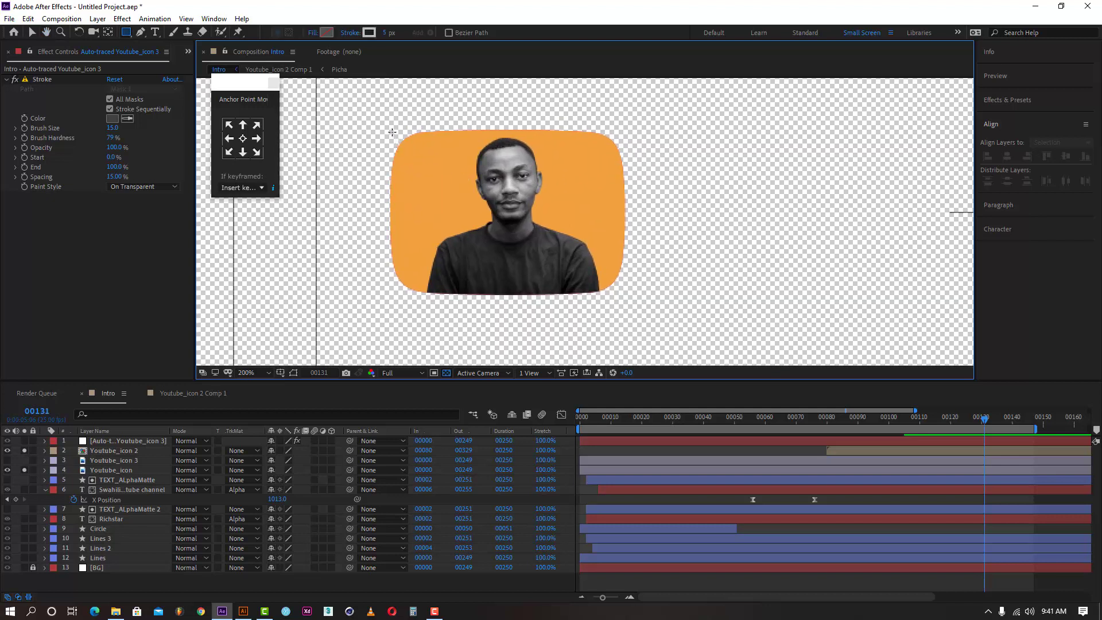
{"action": "mouse_move", "coordinate": [390, 132]}
{"action": "left_mouse_down"}
{"action": "mouse_move", "coordinate": [485, 263]}
{"action": "mouse_move", "coordinate": [604, 304]}
{"action": "mouse_move", "coordinate": [627, 300]}
{"action": "left_mouse_up"}
{"action": "left_click_drag", "start_coordinate": [628, 299], "coordinate": [627, 294]}
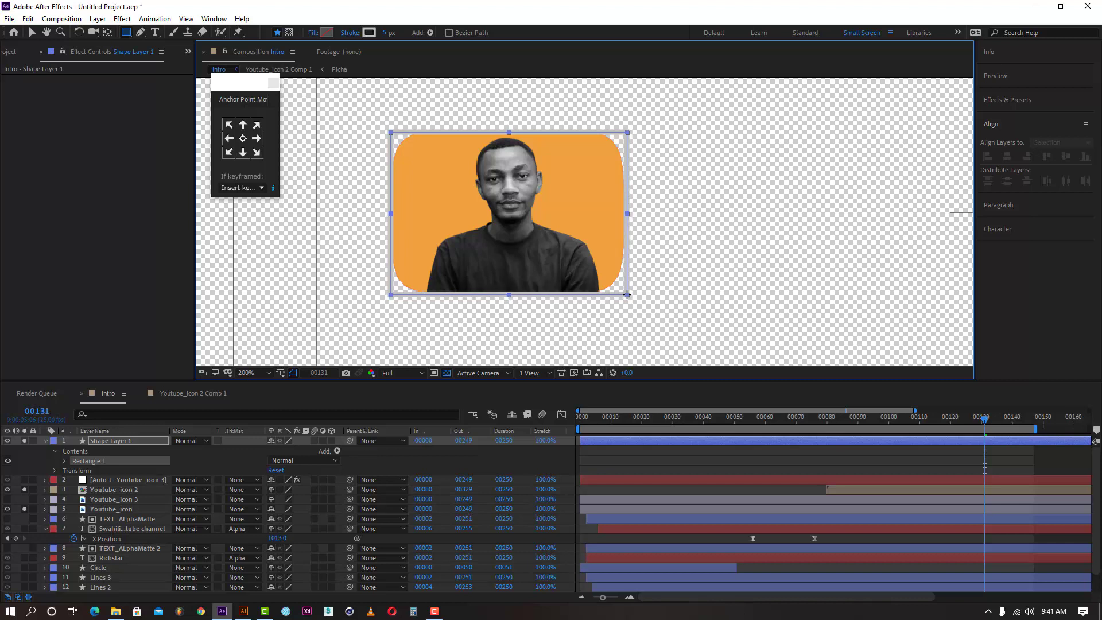
- Add Round Corners to the rectangle shape layer and set its Radius to 37
{"action": "left_click", "coordinate": [430, 32]}
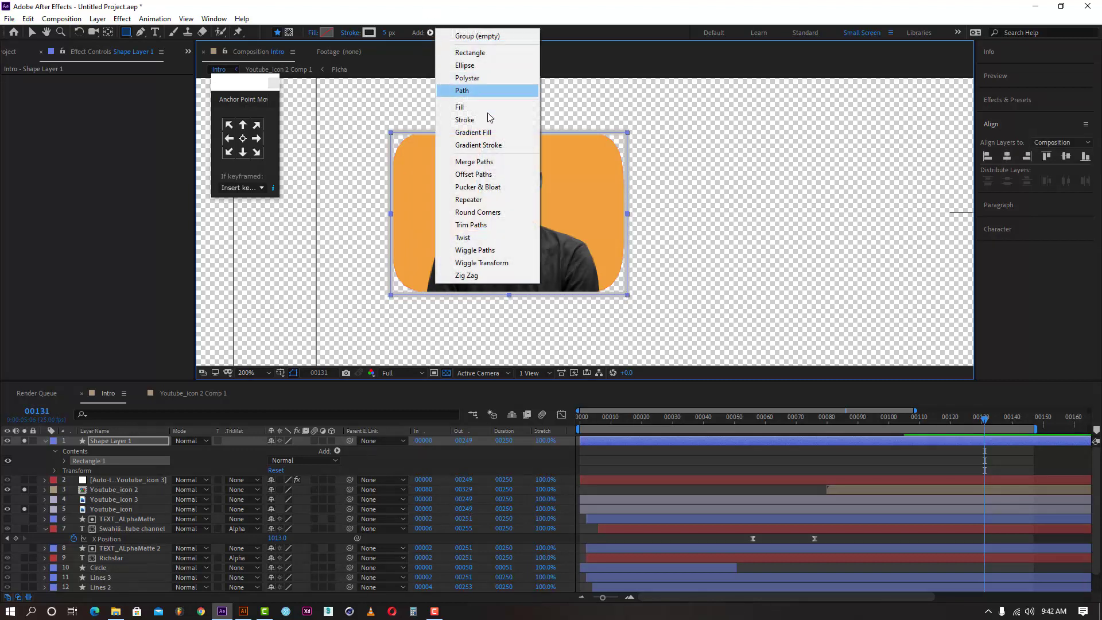
{"action": "left_click", "coordinate": [488, 213]}
{"action": "left_click", "coordinate": [74, 481]}
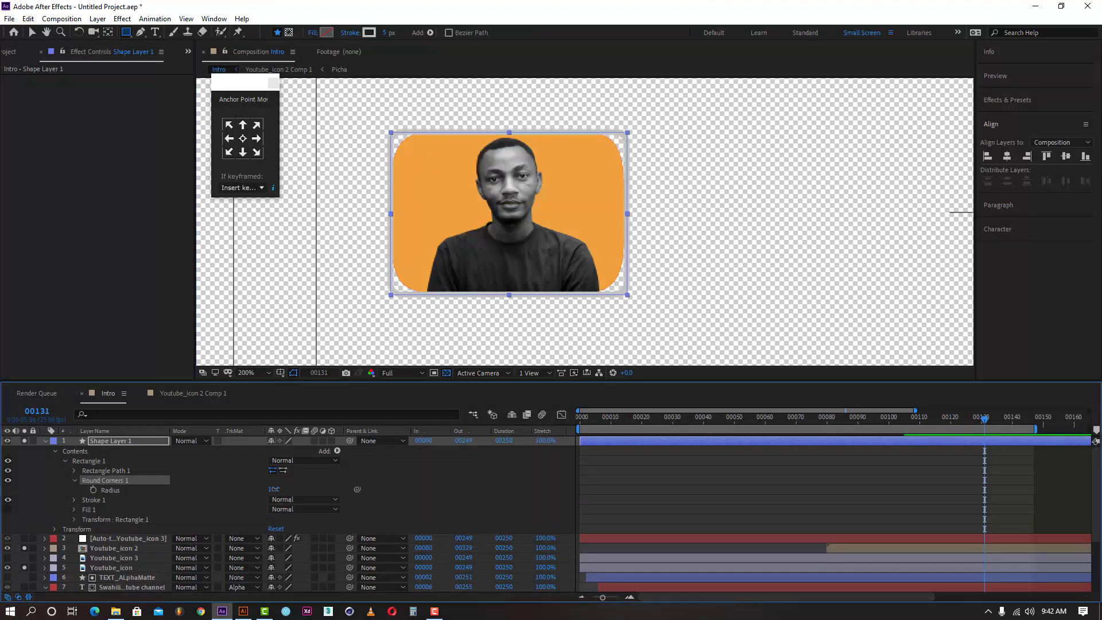
{"action": "mouse_move", "coordinate": [273, 491]}
{"action": "left_mouse_down"}
{"action": "mouse_move", "coordinate": [302, 490]}
{"action": "mouse_move", "coordinate": [285, 488]}
{"action": "left_mouse_up"}
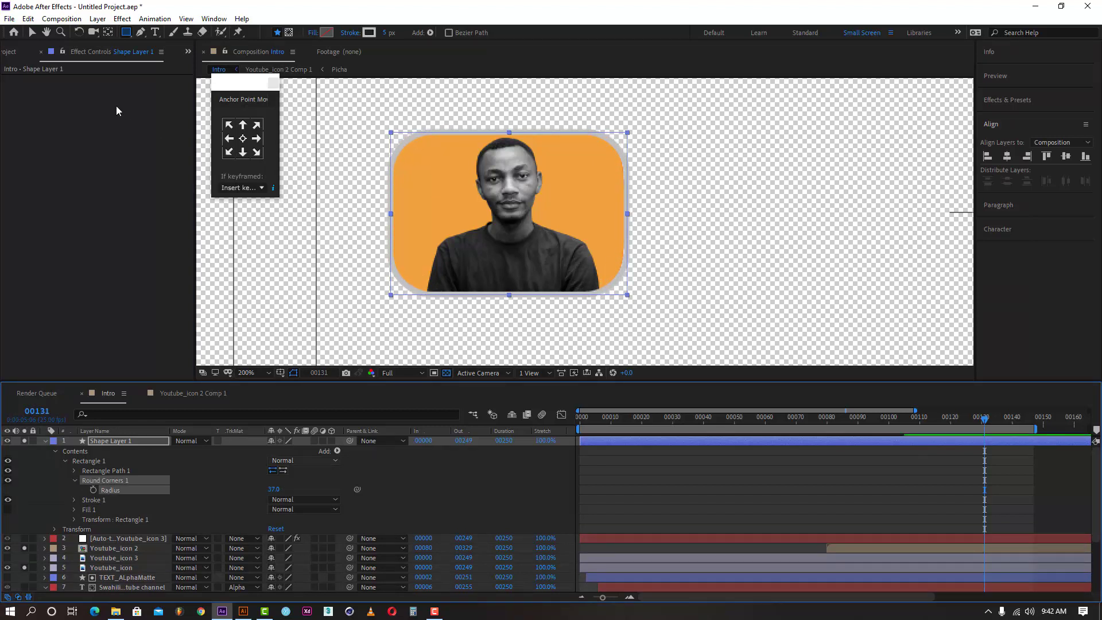
- Move the anchor point to the left-middle edge and slightly narrow Rectangle 1
{"action": "left_click", "coordinate": [32, 32]}
{"action": "left_click", "coordinate": [242, 140]}
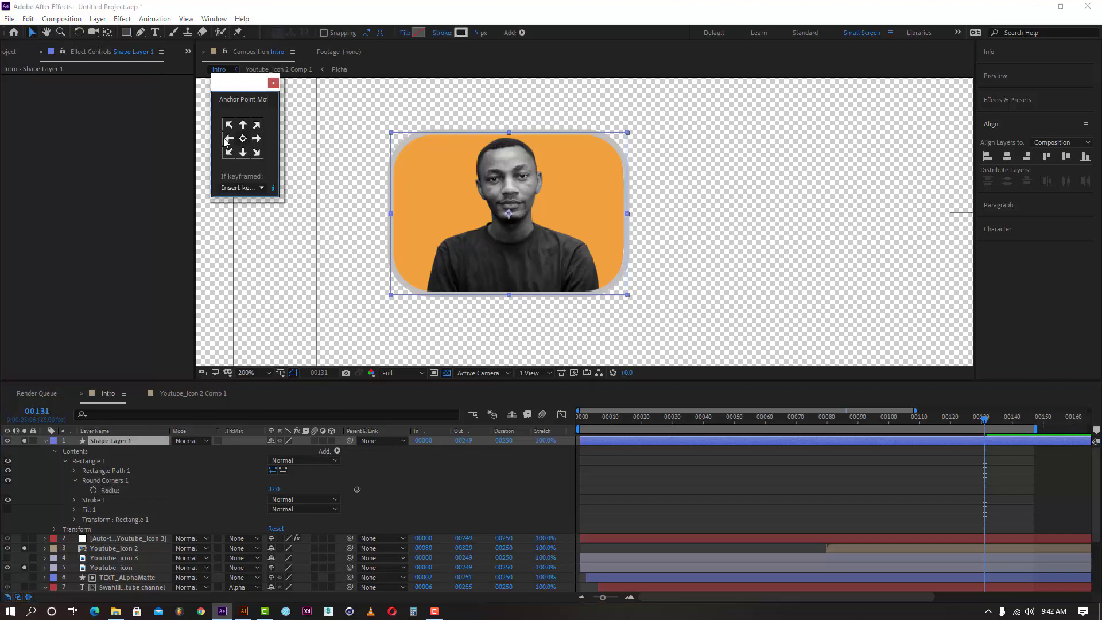
{"action": "left_click", "coordinate": [232, 139]}
{"action": "left_click", "coordinate": [628, 216]}
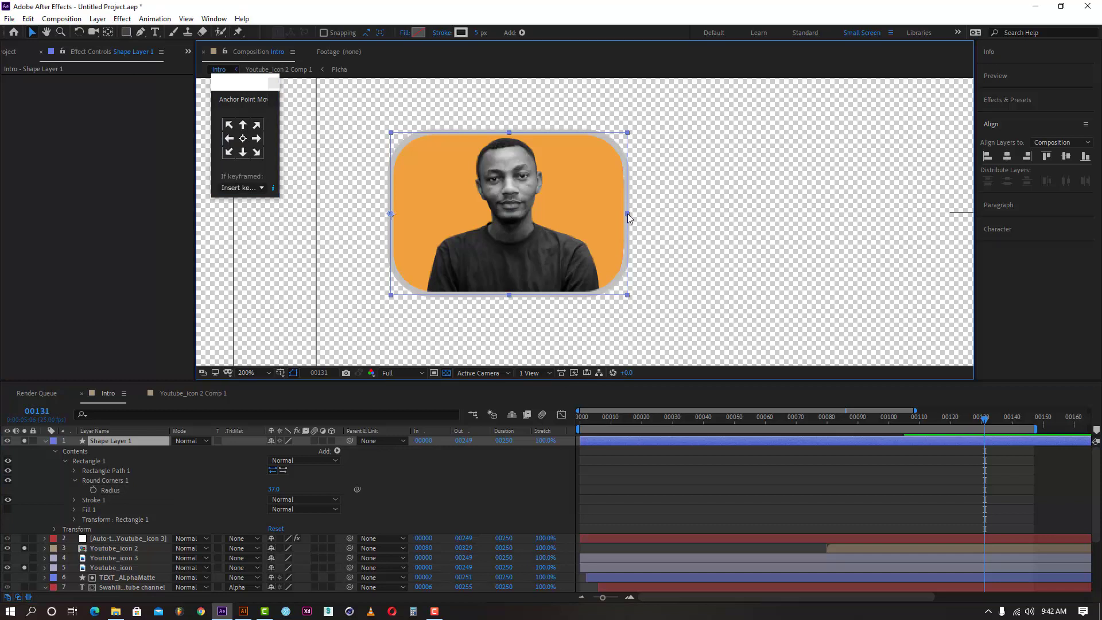
{"action": "left_click", "coordinate": [628, 214]}
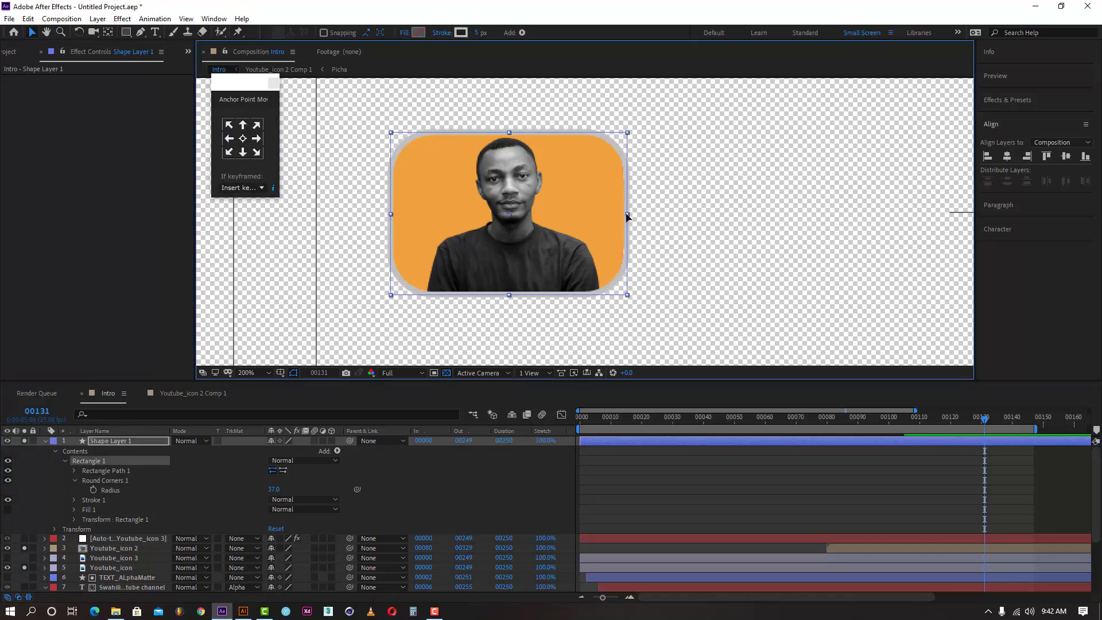
{"action": "left_click_drag", "start_coordinate": [627, 215], "coordinate": [627, 215]}
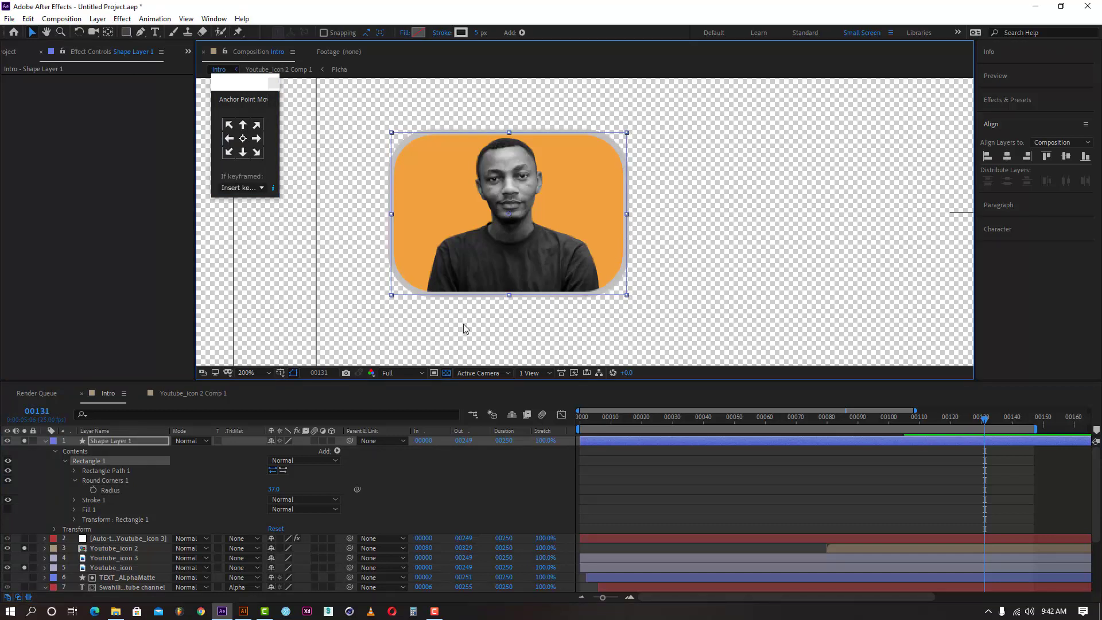
- Set Shape Layer 1's outline colour to dark grey
{"action": "left_click", "coordinate": [102, 442]}
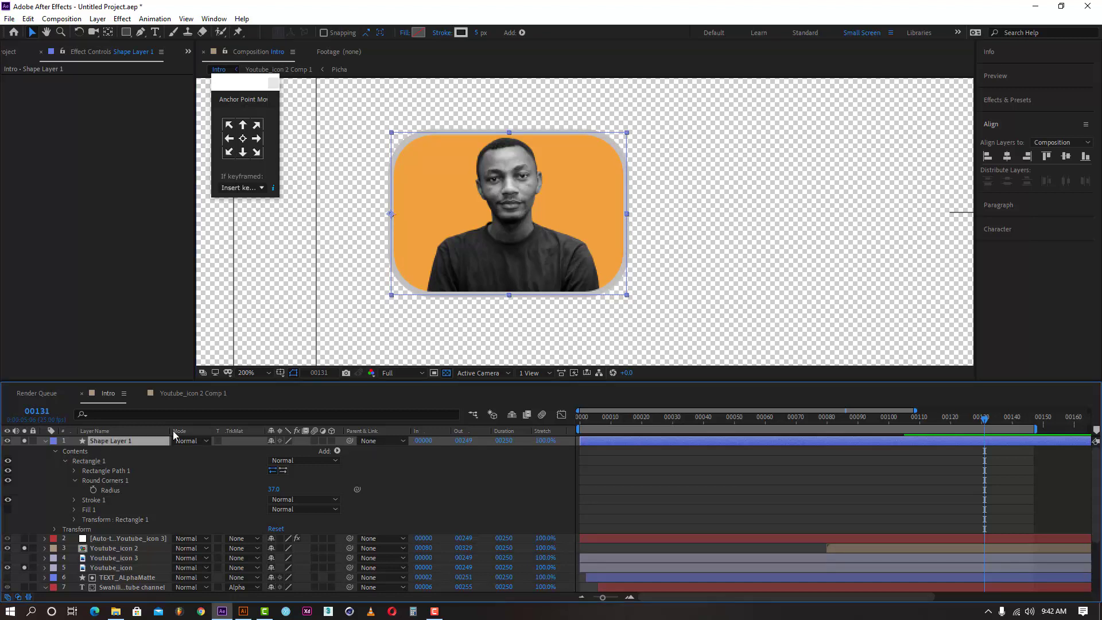
{"action": "left_click", "coordinate": [465, 32]}
{"action": "mouse_move", "coordinate": [704, 253]}
{"action": "left_mouse_down"}
{"action": "mouse_move", "coordinate": [680, 290]}
{"action": "mouse_move", "coordinate": [677, 326]}
{"action": "mouse_move", "coordinate": [678, 312]}
{"action": "left_mouse_up"}
{"action": "left_click", "coordinate": [928, 205]}
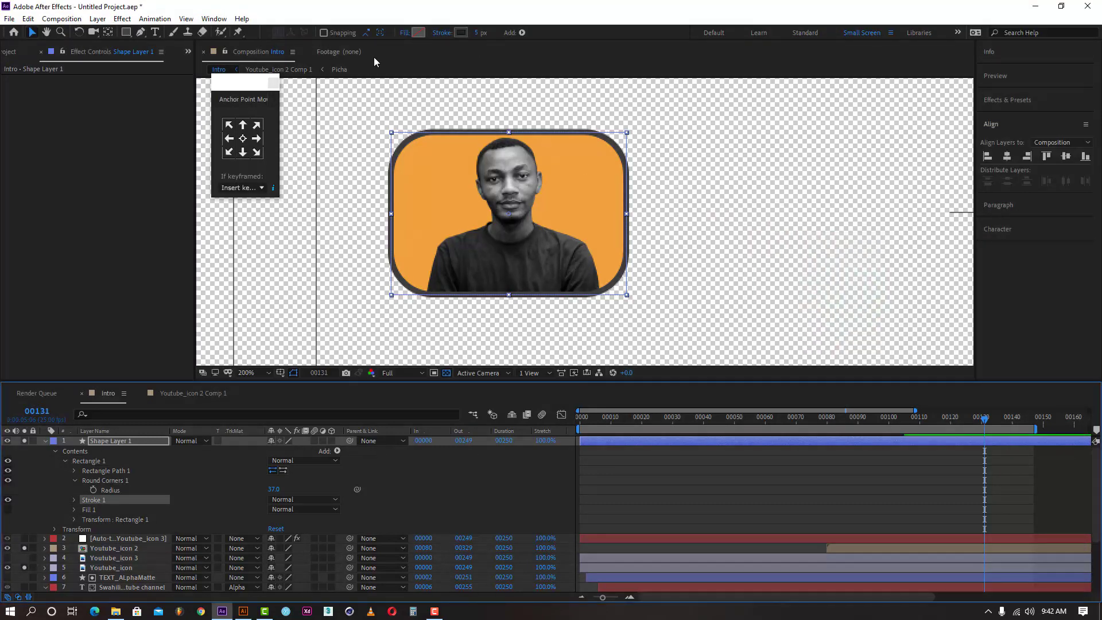
- Add Trim Paths to the shape and reveal its settings
{"action": "left_click", "coordinate": [522, 32]}
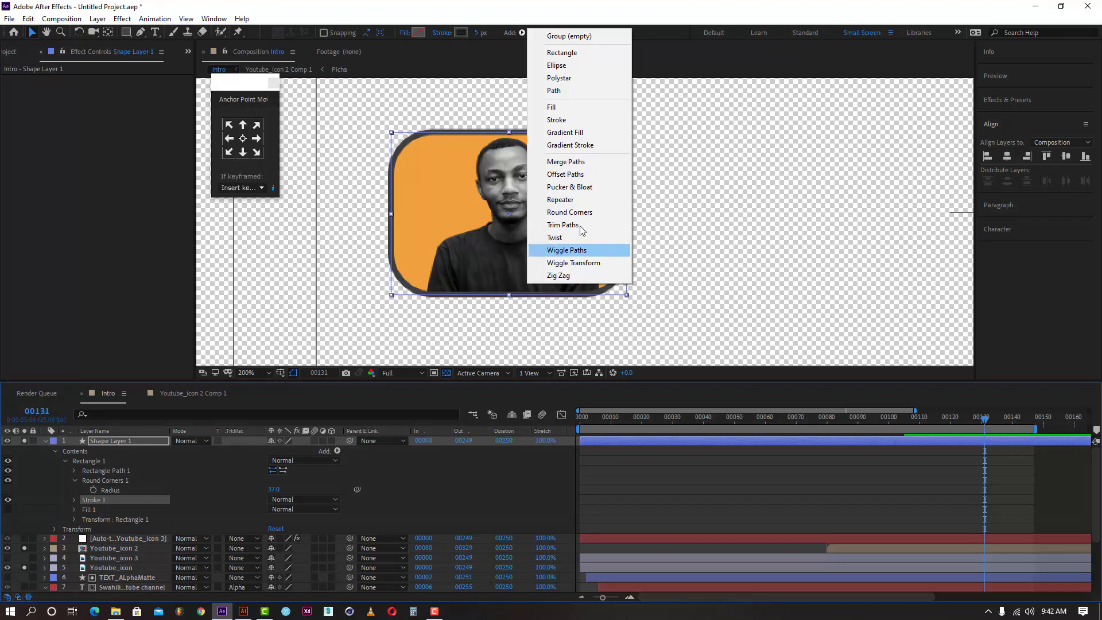
{"action": "left_click", "coordinate": [567, 225]}
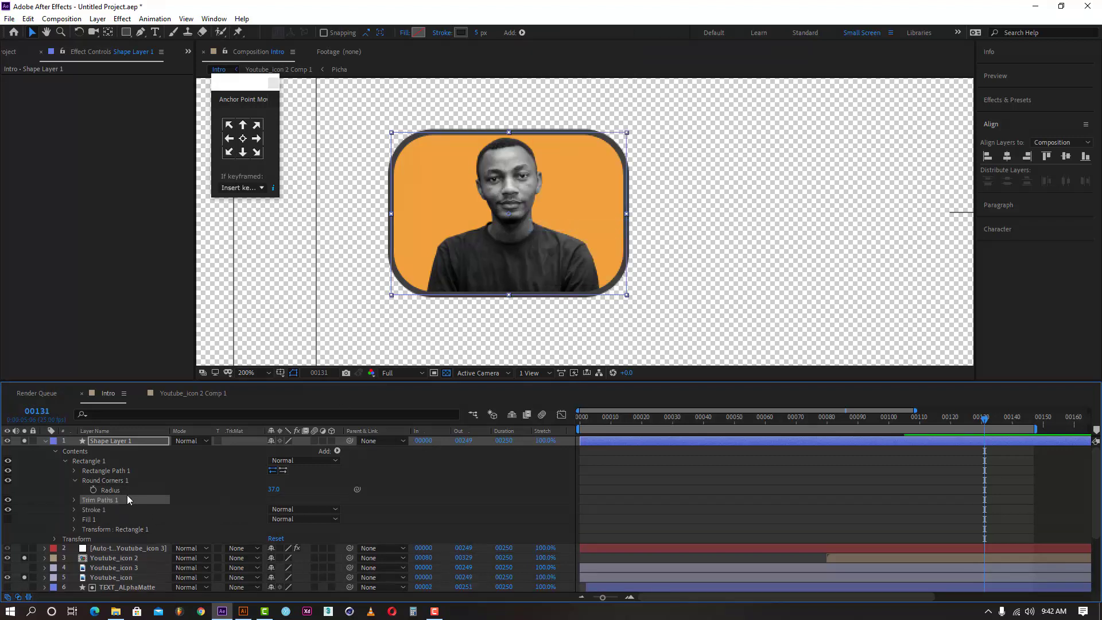
{"action": "left_click", "coordinate": [75, 500]}
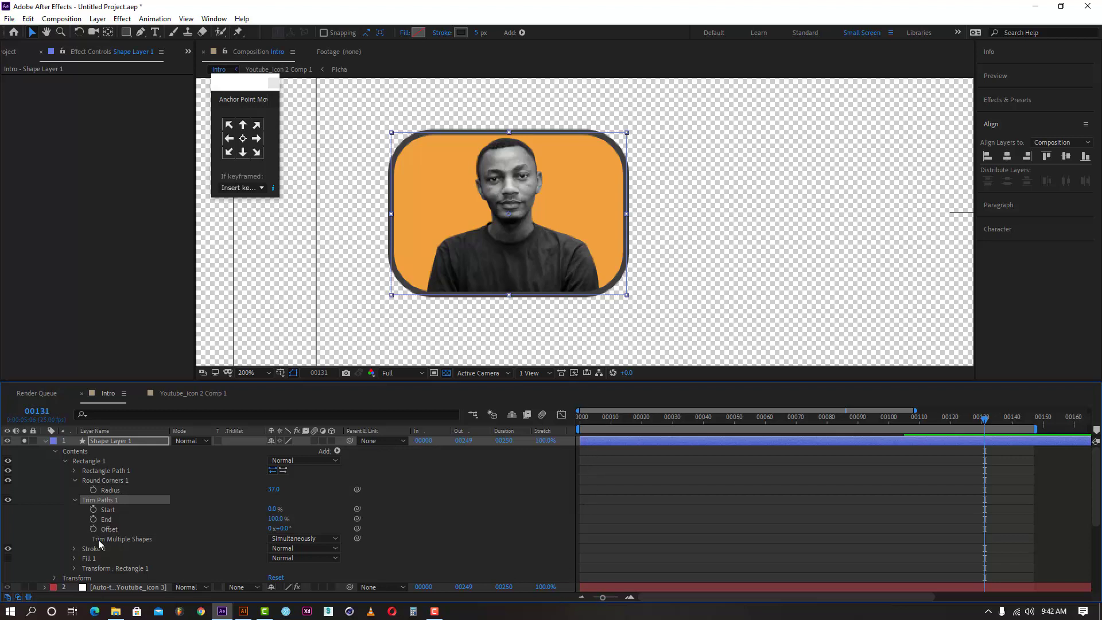
{"action": "scroll", "coordinate": [694, 523], "scroll_direction": "down", "scroll_amount": 5}
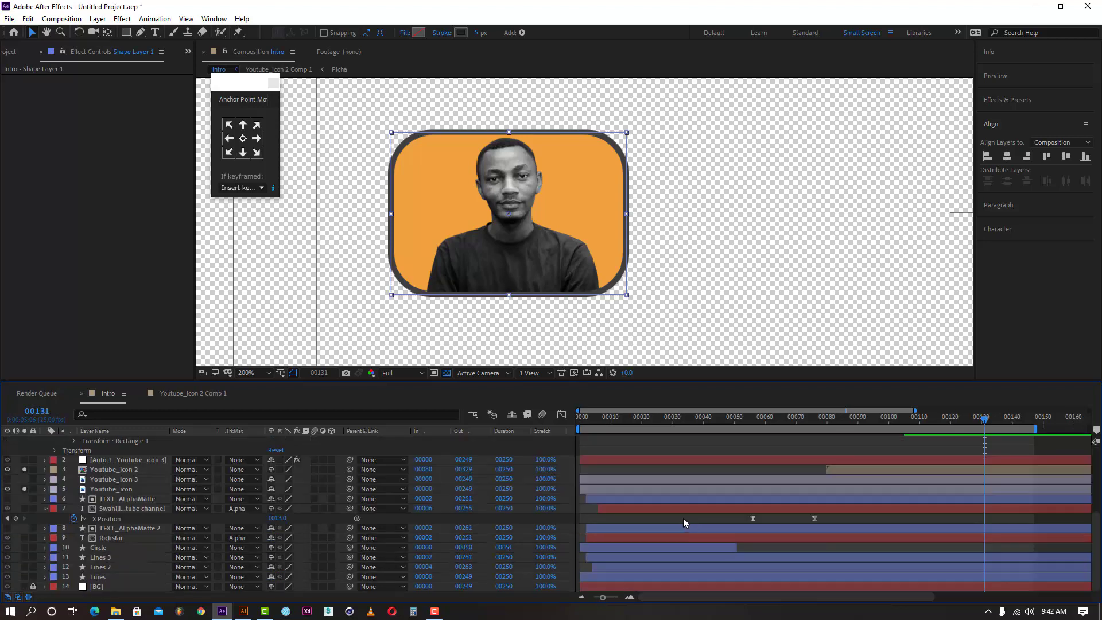
{"action": "scroll", "coordinate": [689, 514], "scroll_direction": "up", "scroll_amount": 4}
{"action": "scroll", "coordinate": [707, 501], "scroll_direction": "up", "scroll_amount": 2}
- Make Shape Layer 1 start at frame 00104 with the playhead there
{"action": "left_click_drag", "start_coordinate": [607, 455], "coordinate": [913, 448]}
{"action": "left_click", "coordinate": [865, 422]}
{"action": "left_click_drag", "start_coordinate": [862, 423], "coordinate": [903, 430]}
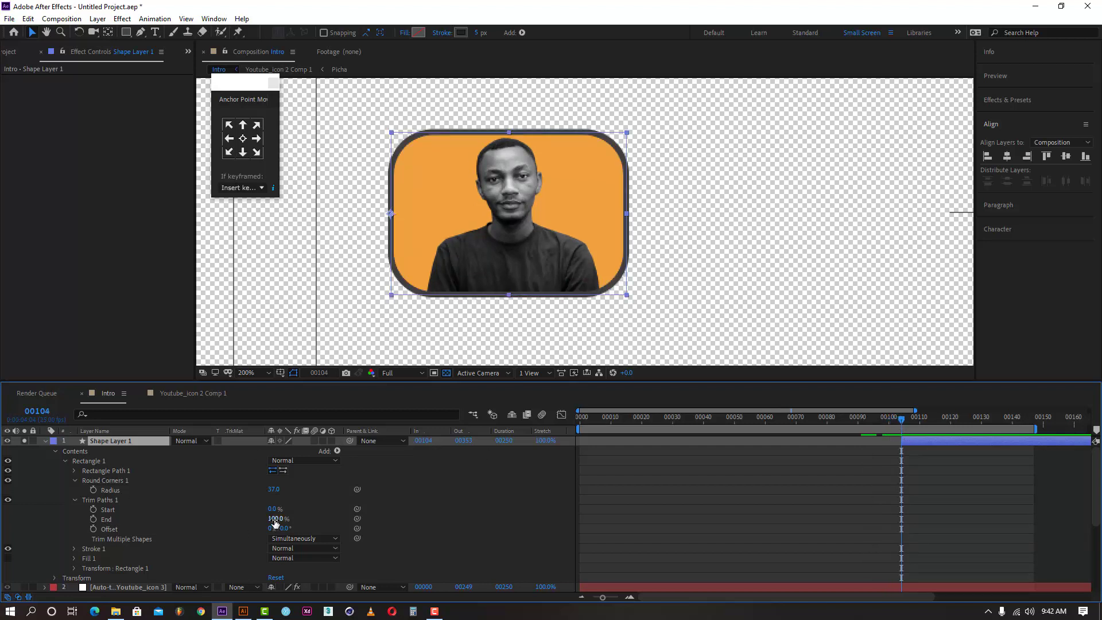
- Bring Trim Paths End down from 80% to 0% and rotate Offset to −78°
{"action": "mouse_move", "coordinate": [275, 522]}
{"action": "left_mouse_down"}
{"action": "mouse_move", "coordinate": [253, 519]}
{"action": "mouse_move", "coordinate": [278, 518]}
{"action": "left_mouse_up"}
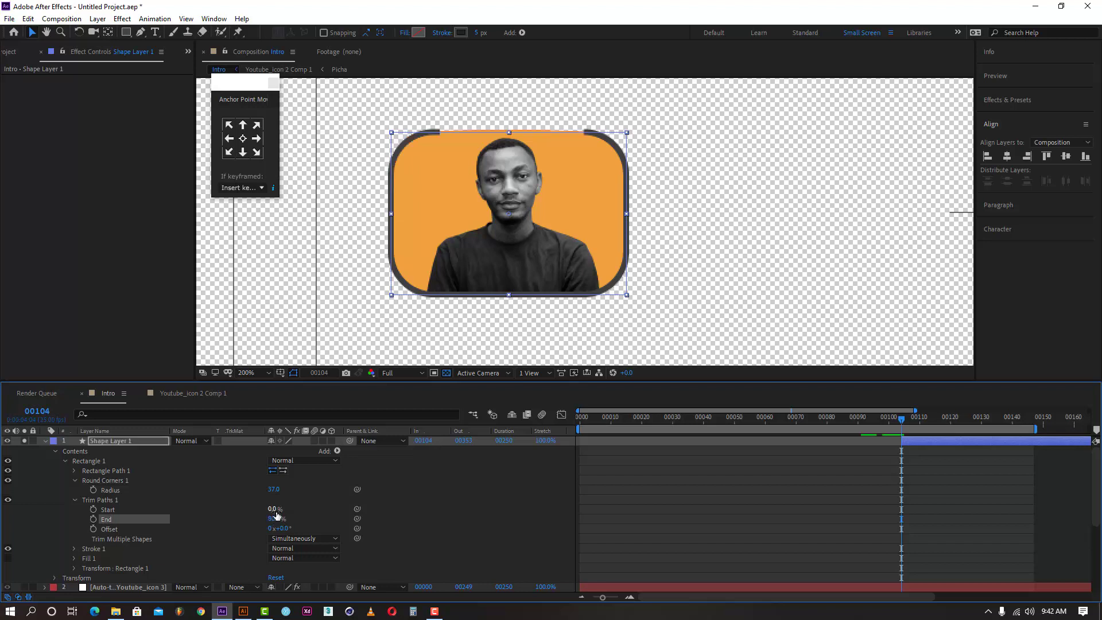
{"action": "left_click", "coordinate": [277, 519]}
{"action": "left_click", "coordinate": [278, 519]}
{"action": "left_click", "coordinate": [294, 521]}
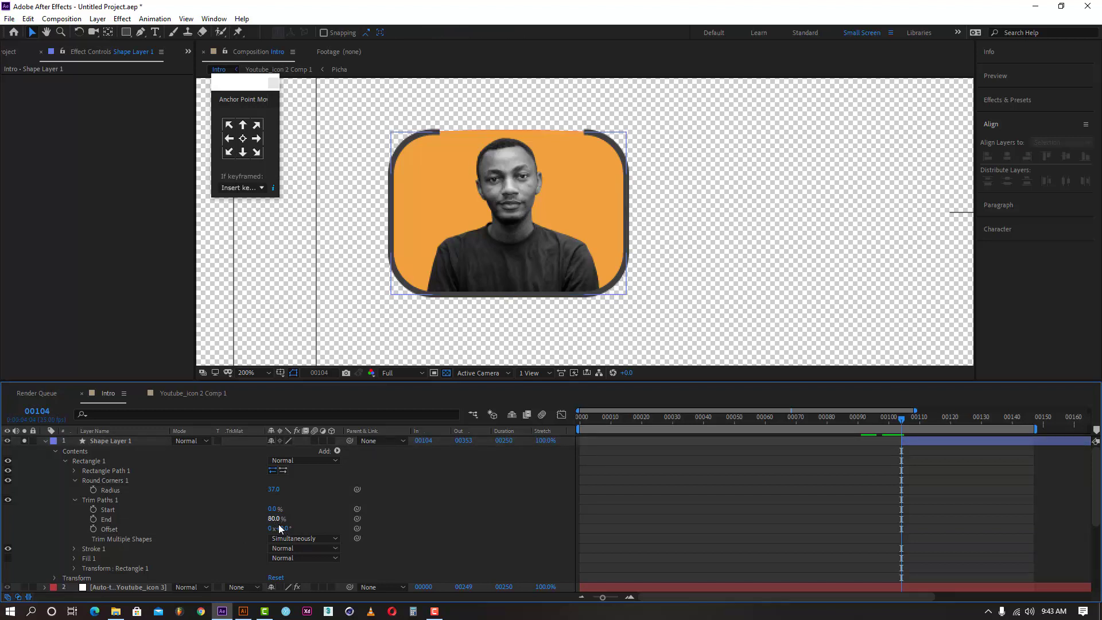
{"action": "left_click_drag", "start_coordinate": [279, 521], "coordinate": [241, 526]}
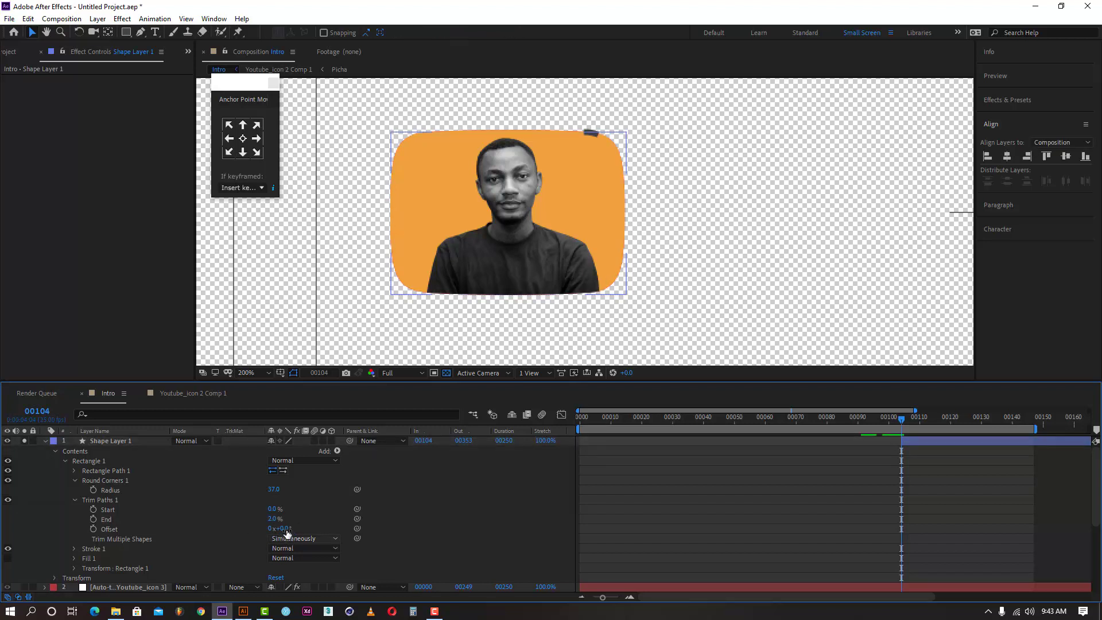
{"action": "mouse_move", "coordinate": [287, 528]}
{"action": "left_mouse_down"}
{"action": "mouse_move", "coordinate": [239, 530]}
{"action": "mouse_move", "coordinate": [254, 520]}
{"action": "left_mouse_up"}
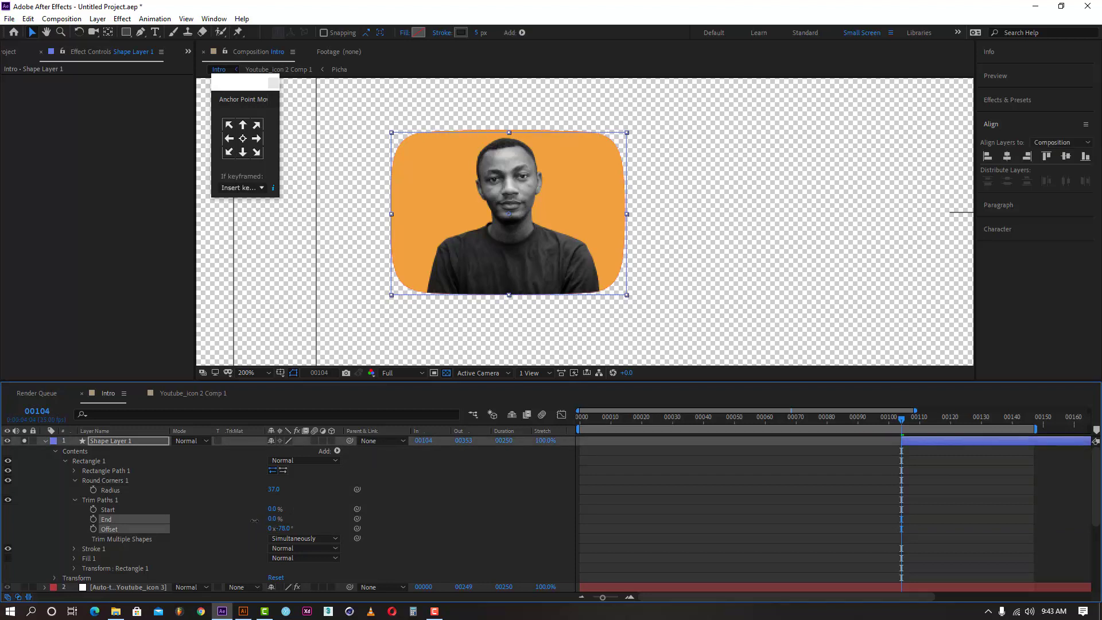
- Keyframe Trim Paths End at 0% on frame 00104 and 100% on frame 00114
{"action": "left_click", "coordinate": [93, 519]}
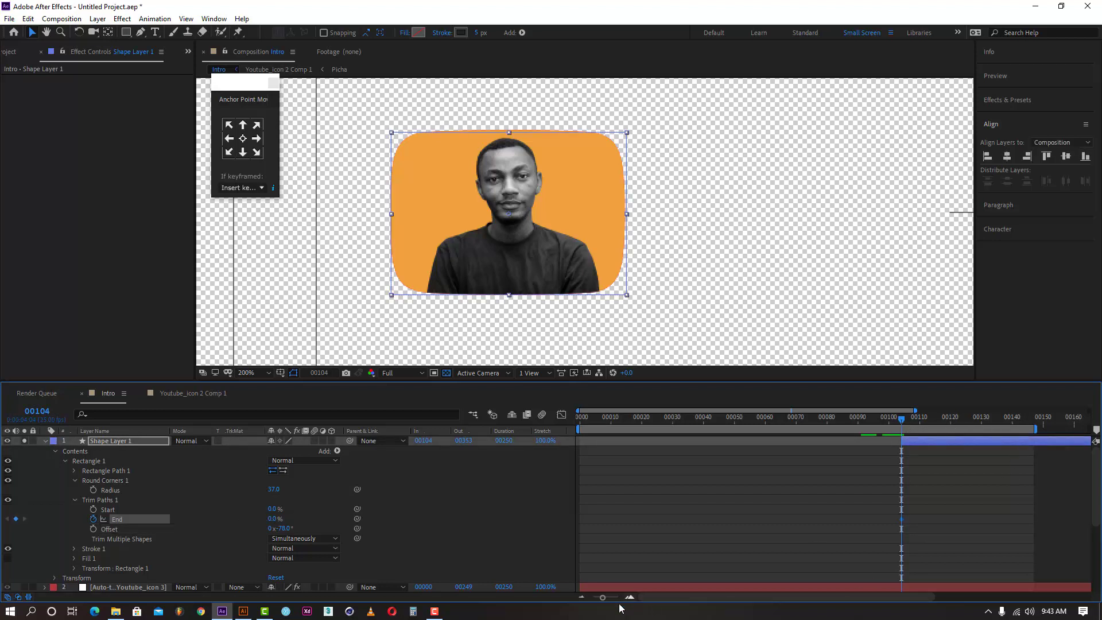
{"action": "left_click_drag", "start_coordinate": [602, 597], "coordinate": [613, 597]}
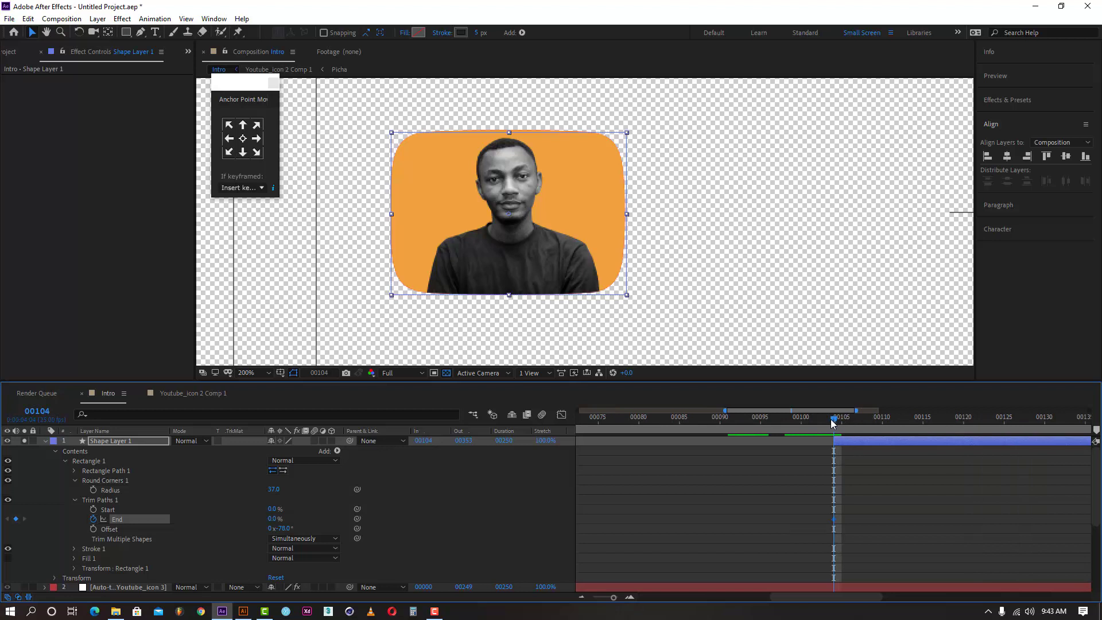
{"action": "left_click_drag", "start_coordinate": [613, 597], "coordinate": [617, 597]}
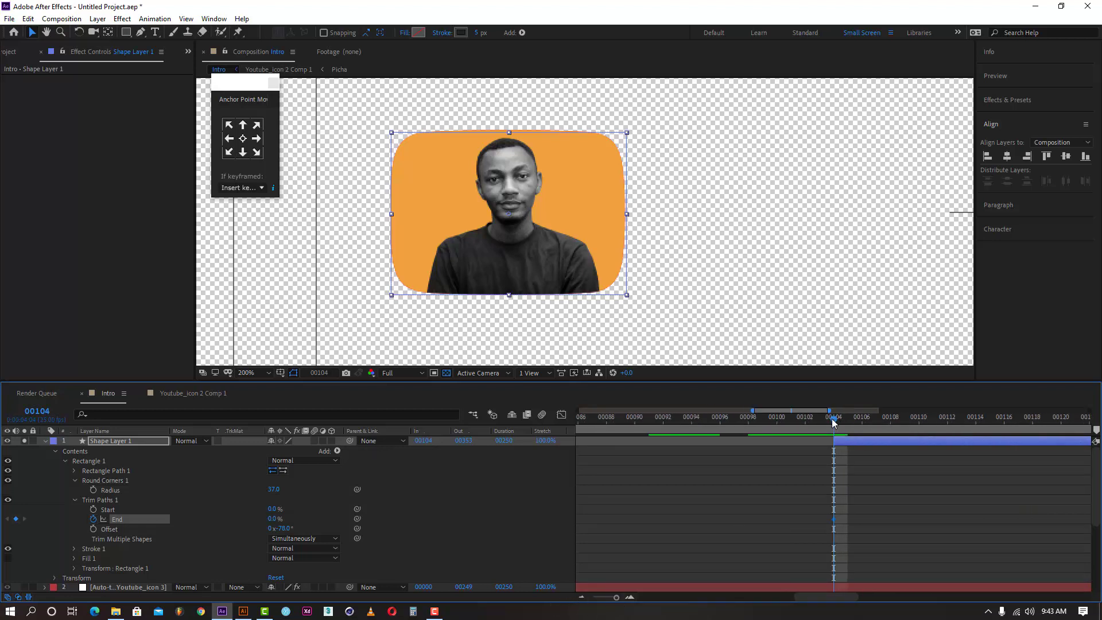
{"action": "left_click_drag", "start_coordinate": [835, 427], "coordinate": [976, 427]}
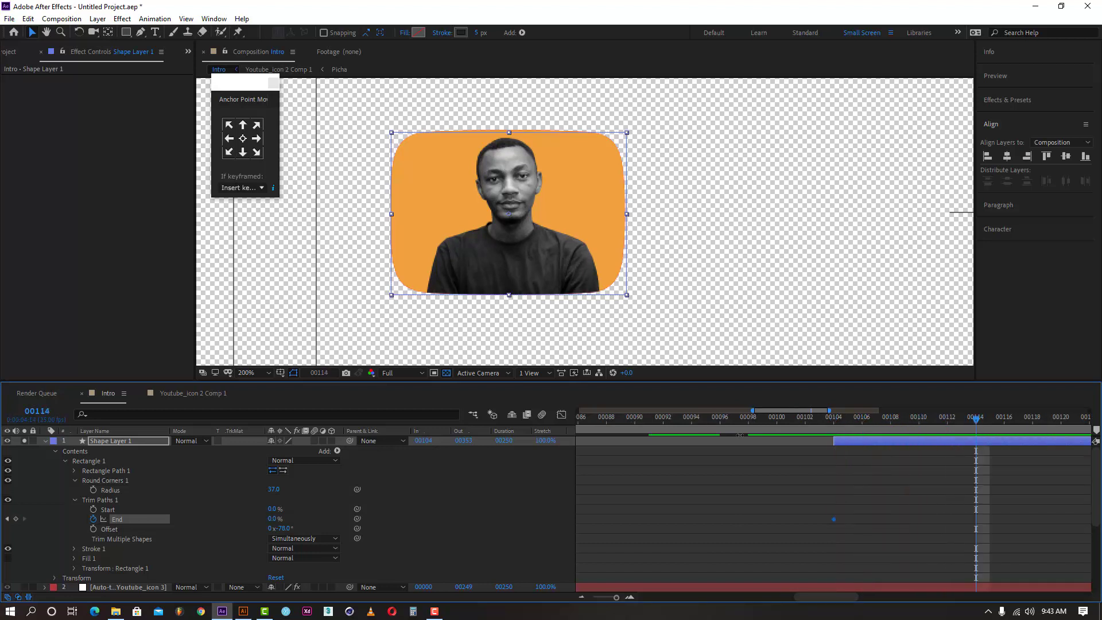
{"action": "left_click", "coordinate": [274, 519]}
{"action": "type", "text": "100"}
{"action": "key", "text": "Return"}
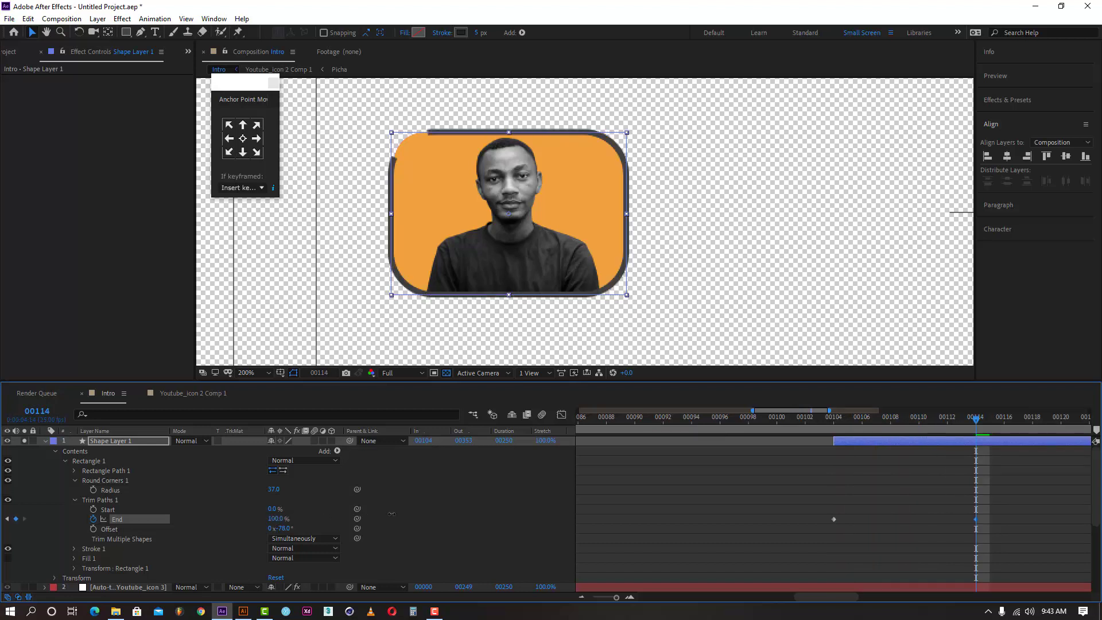
- Preview the draw-on from frame 00104 and select all the Trim Paths keyframes
{"action": "left_click", "coordinate": [833, 426]}
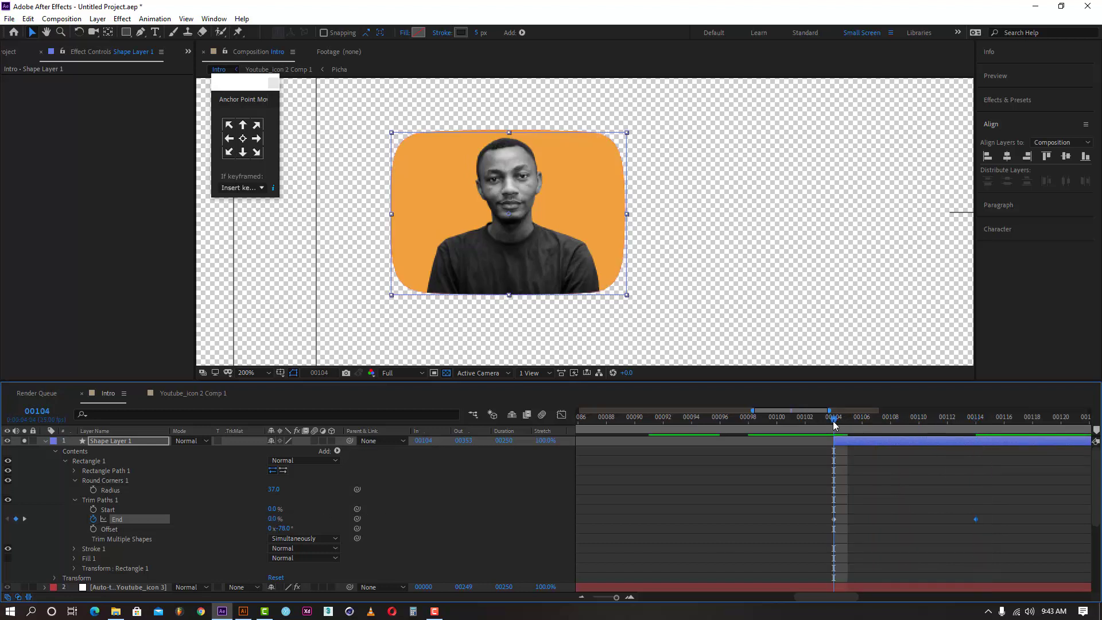
{"action": "key", "text": "space"}
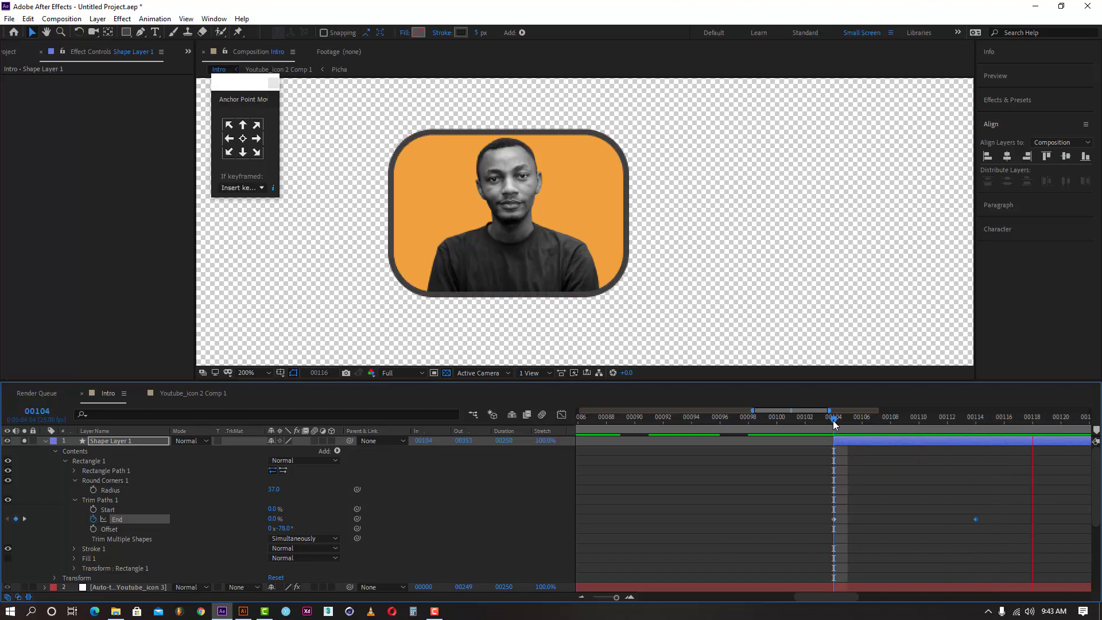
{"action": "left_click_drag", "start_coordinate": [1013, 505], "coordinate": [818, 545]}
- Apply Easy Ease to the End keyframes and show End's curve in the Graph Editor
{"action": "right_click", "coordinate": [834, 519]}
{"action": "mouse_move", "coordinate": [906, 510]}
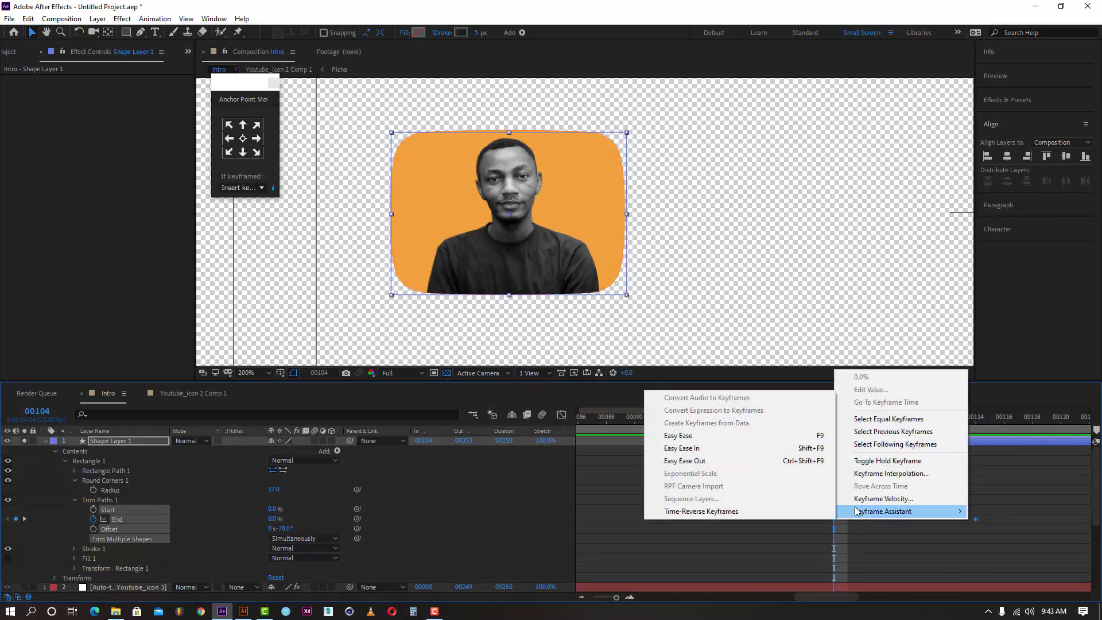
{"action": "left_click", "coordinate": [697, 431]}
{"action": "left_click", "coordinate": [560, 415]}
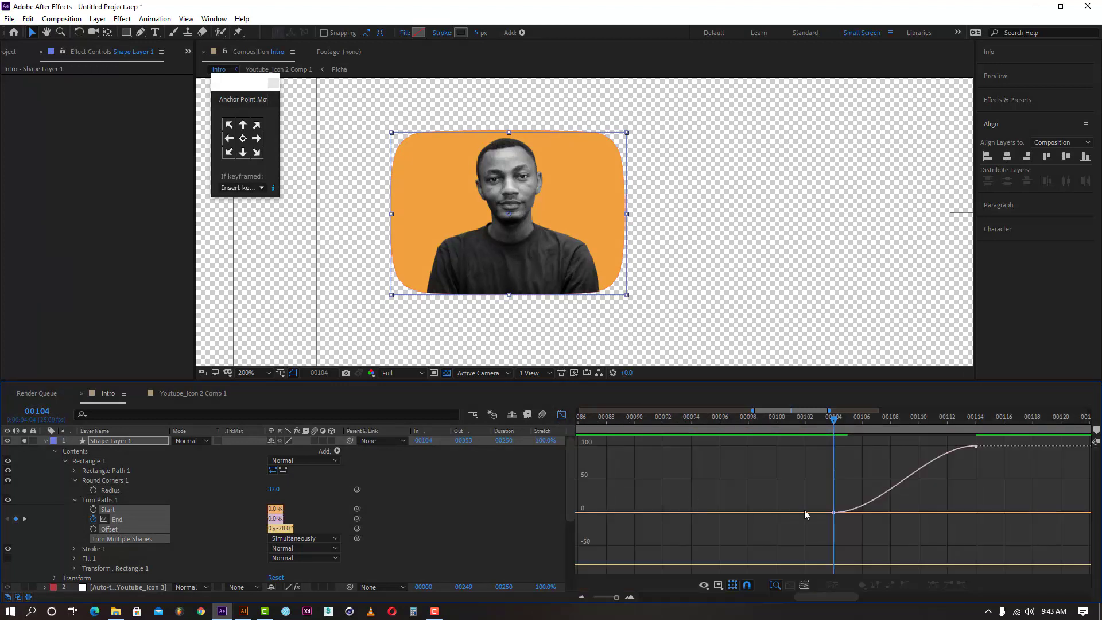
{"action": "left_click", "coordinate": [172, 496]}
{"action": "left_click", "coordinate": [117, 519]}
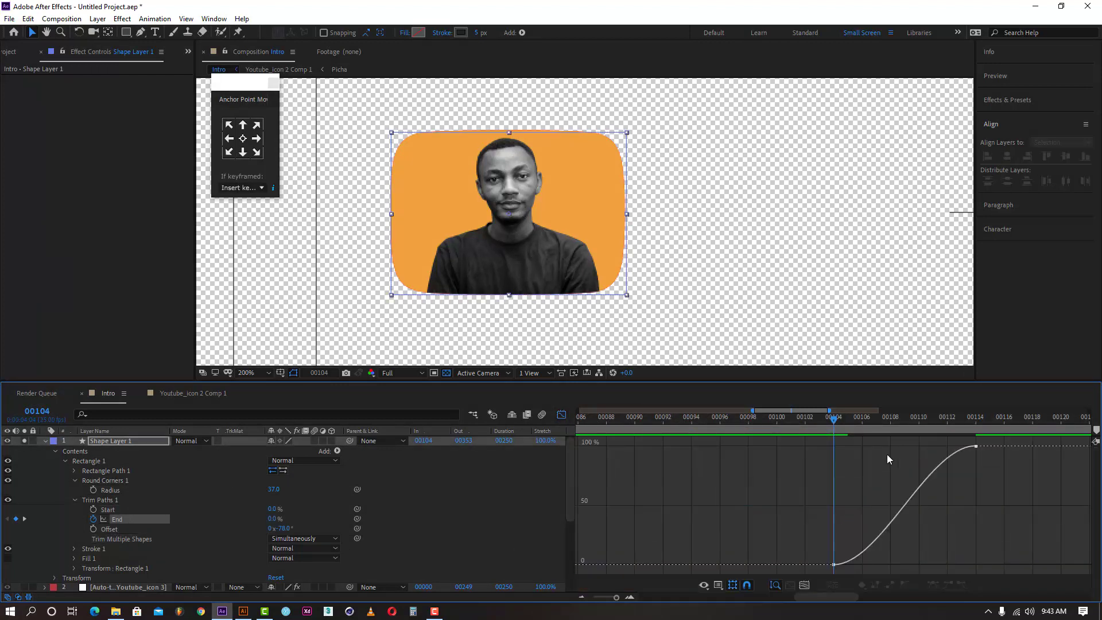
- Pull End's Bezier handles into an S-curve and preview from frame 00100
{"action": "left_click", "coordinate": [976, 447]}
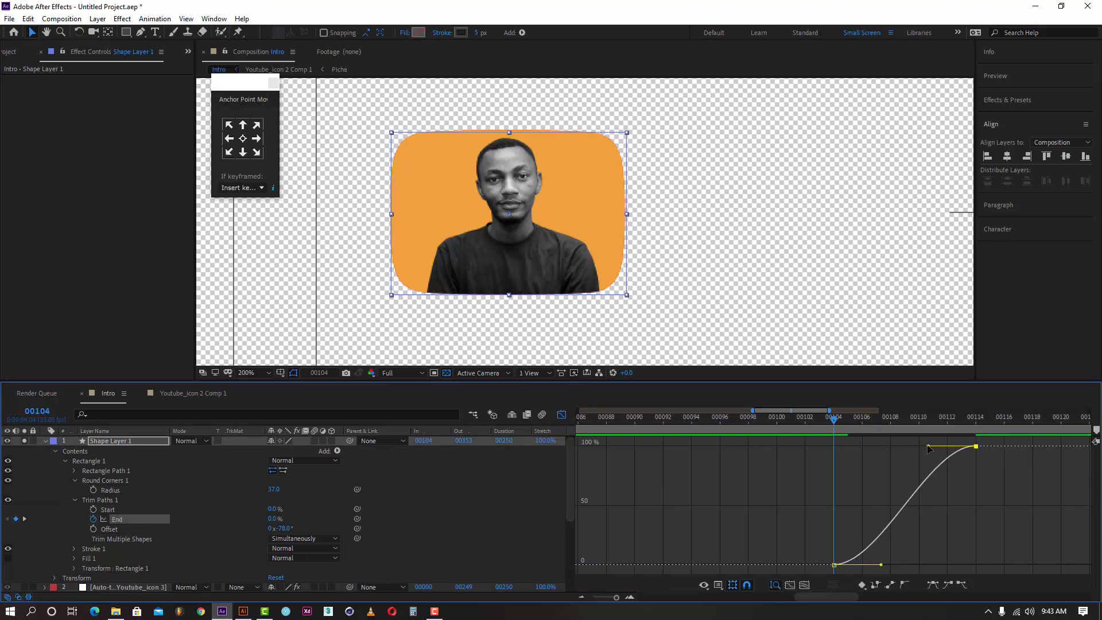
{"action": "left_click_drag", "start_coordinate": [929, 448], "coordinate": [833, 446]}
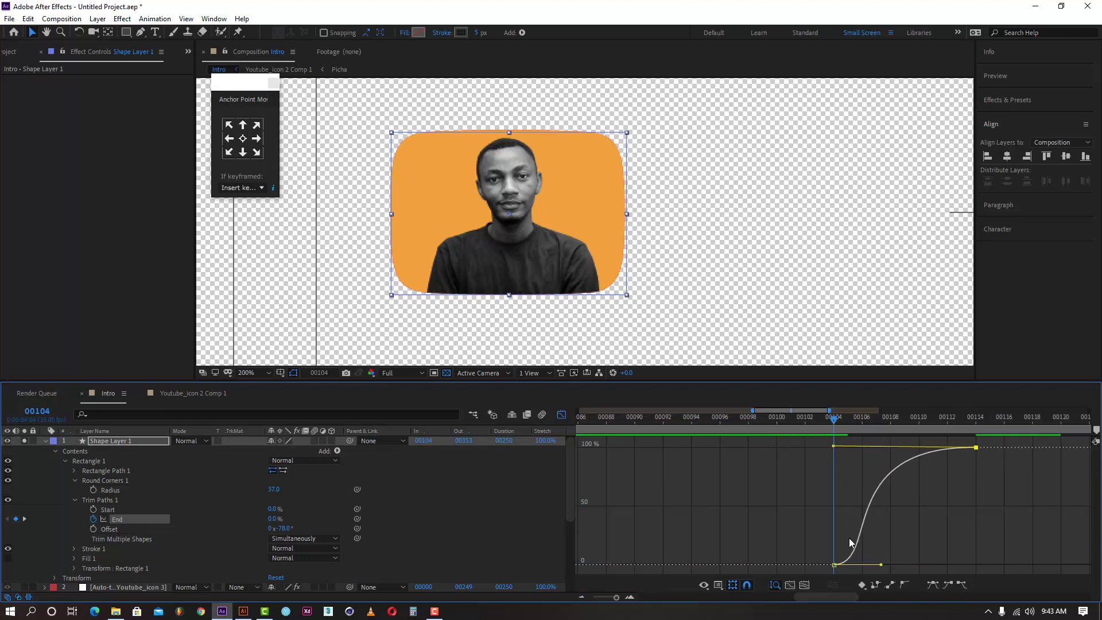
{"action": "left_click_drag", "start_coordinate": [878, 566], "coordinate": [841, 523]}
{"action": "left_click", "coordinate": [804, 420]}
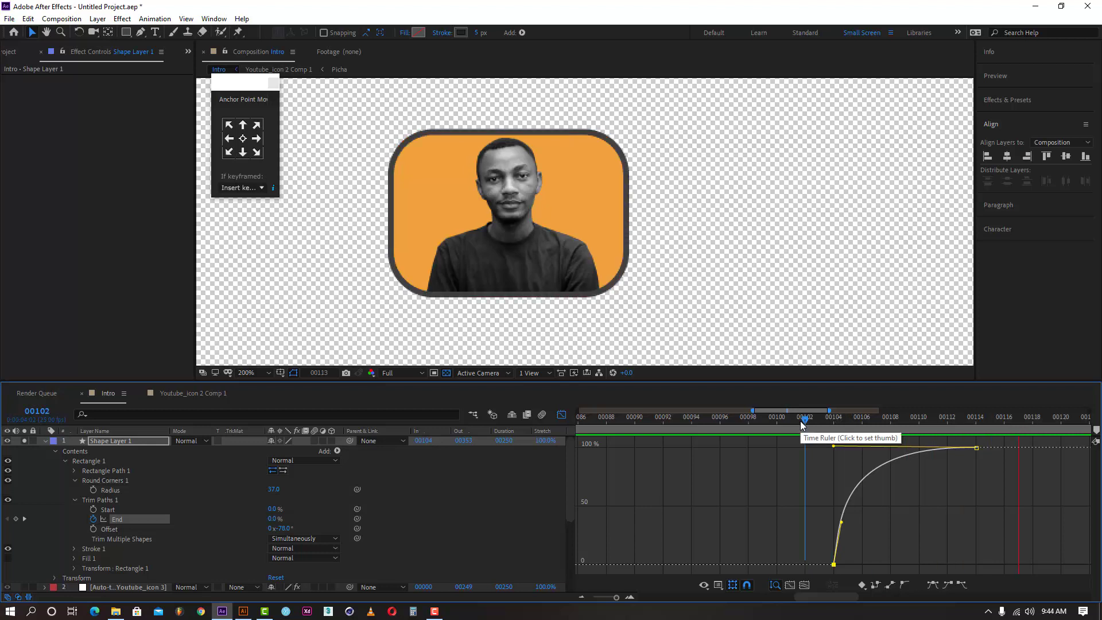
{"action": "mouse_move", "coordinate": [838, 534]}
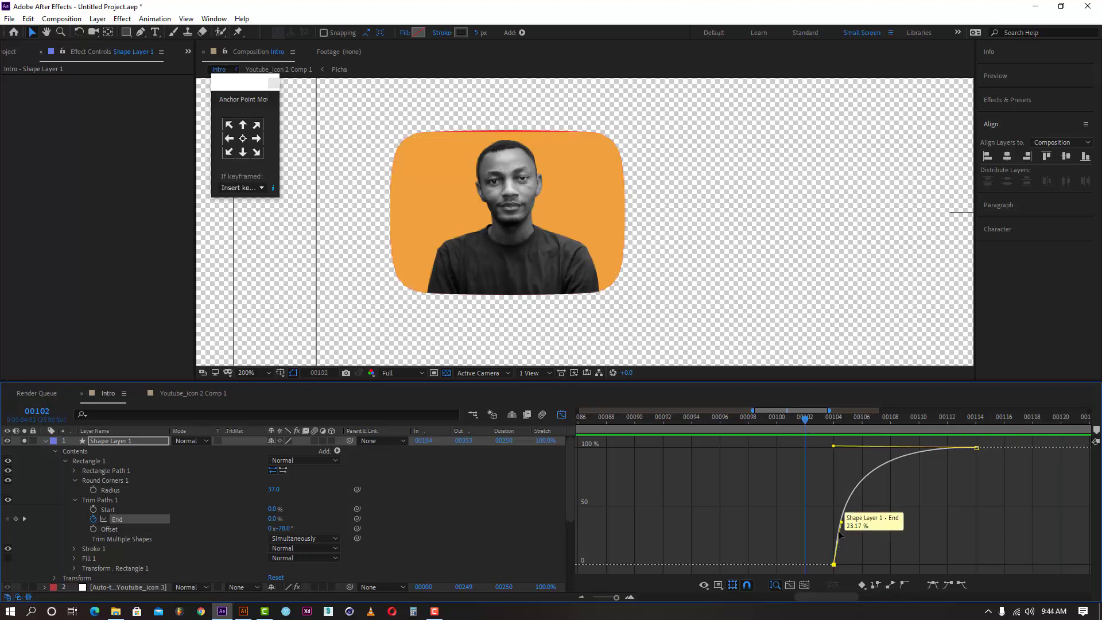
{"action": "left_click_drag", "start_coordinate": [842, 523], "coordinate": [969, 557]}
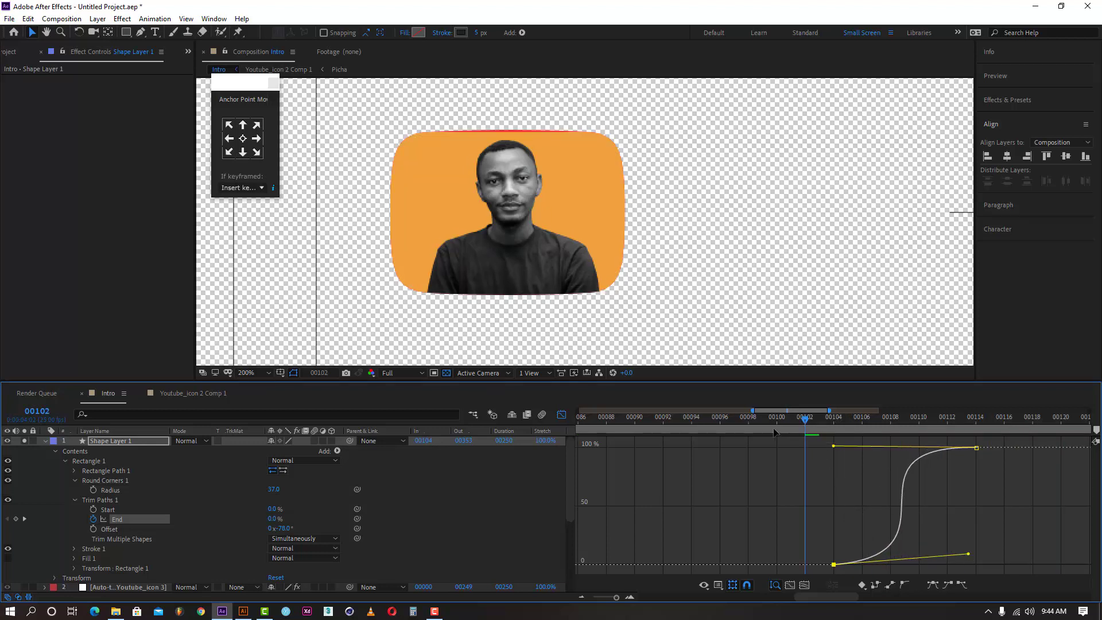
{"action": "left_click", "coordinate": [774, 422]}
{"action": "key", "text": "space"}
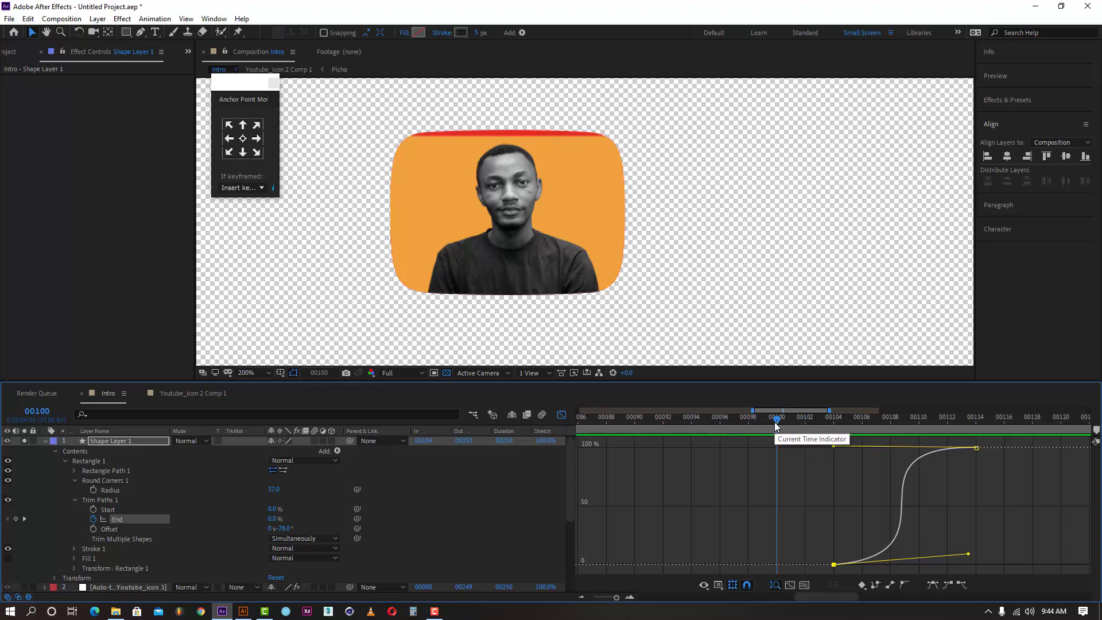
- Move the last End keyframe to frame 00116 and preview the draw-on
{"action": "key", "text": "space"}
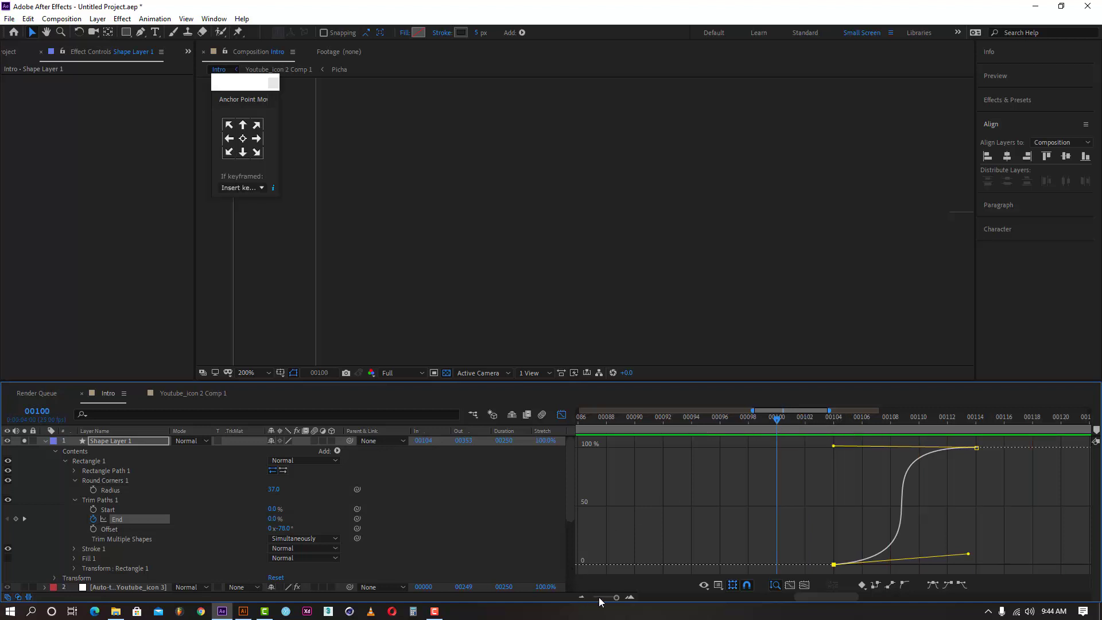
{"action": "left_click_drag", "start_coordinate": [616, 598], "coordinate": [605, 599]}
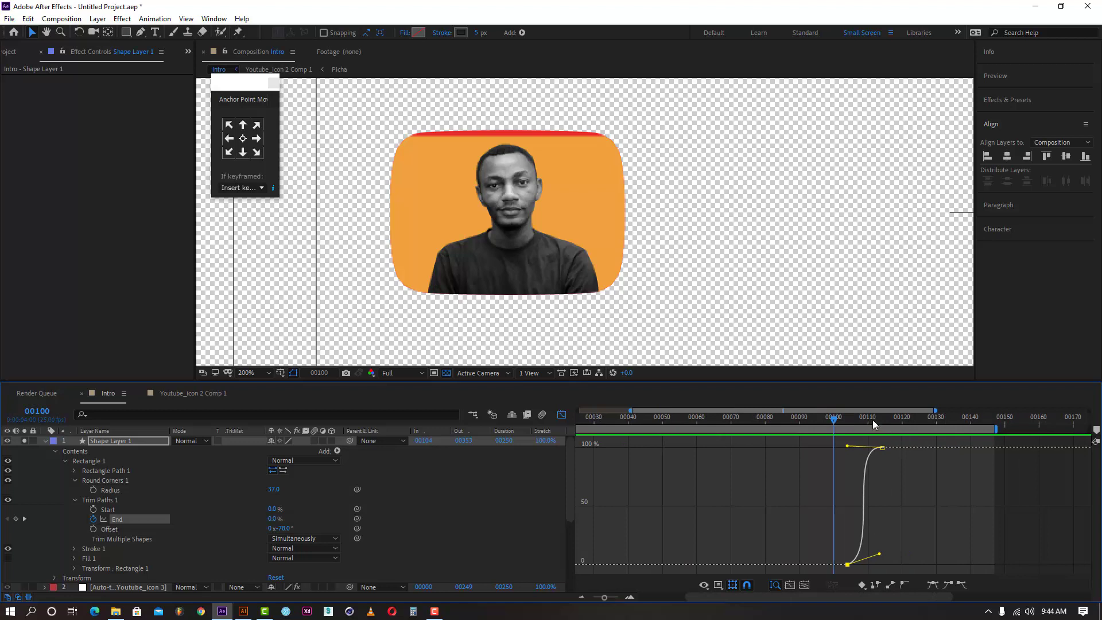
{"action": "left_click_drag", "start_coordinate": [872, 419], "coordinate": [878, 418]}
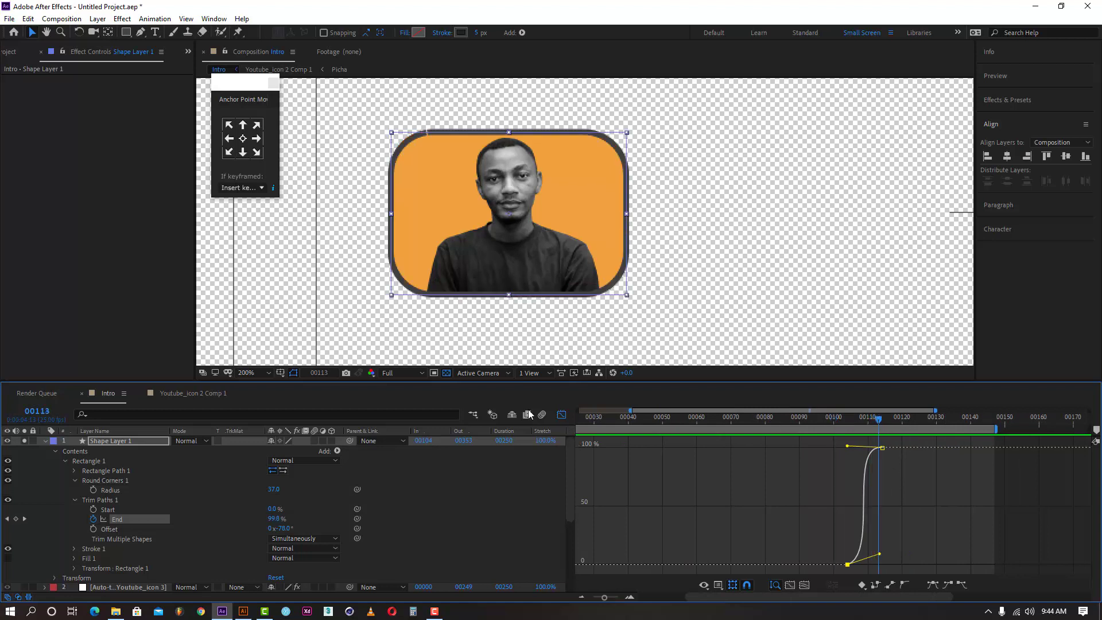
{"action": "left_click", "coordinate": [561, 415]}
{"action": "left_click", "coordinate": [933, 487]}
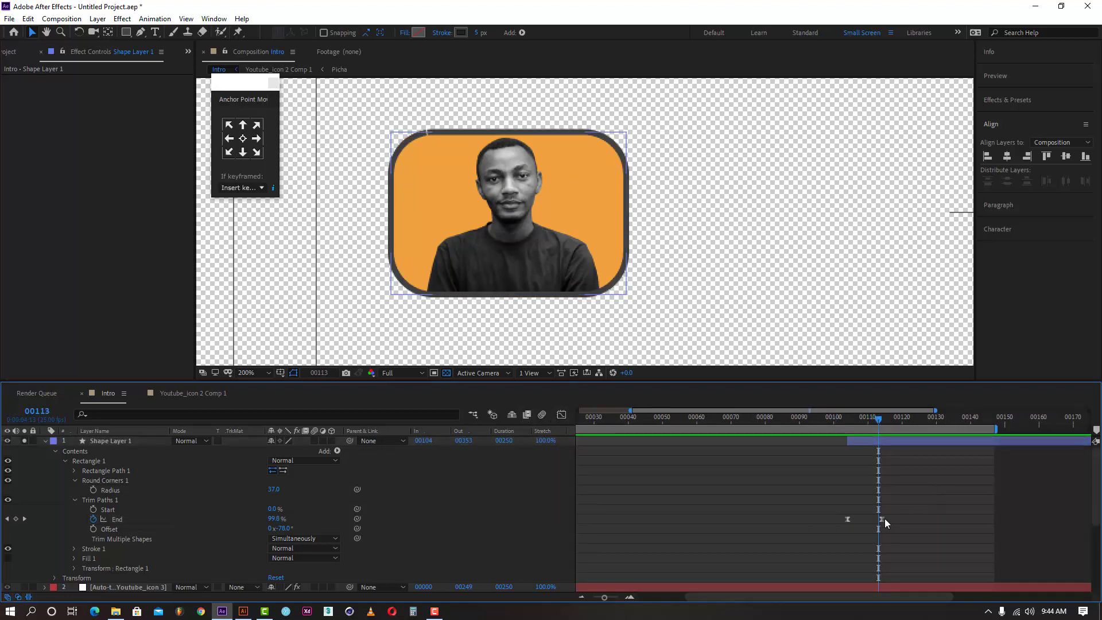
{"action": "left_click_drag", "start_coordinate": [882, 424], "coordinate": [889, 419]}
{"action": "left_click", "coordinate": [881, 519]}
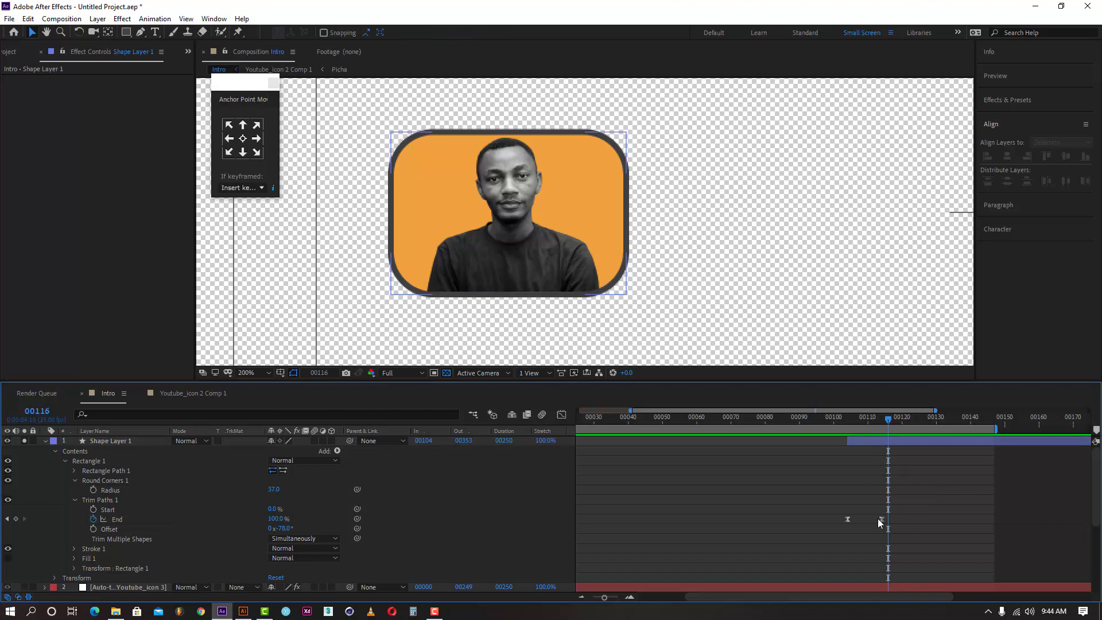
{"action": "left_click_drag", "start_coordinate": [884, 520], "coordinate": [889, 521]}
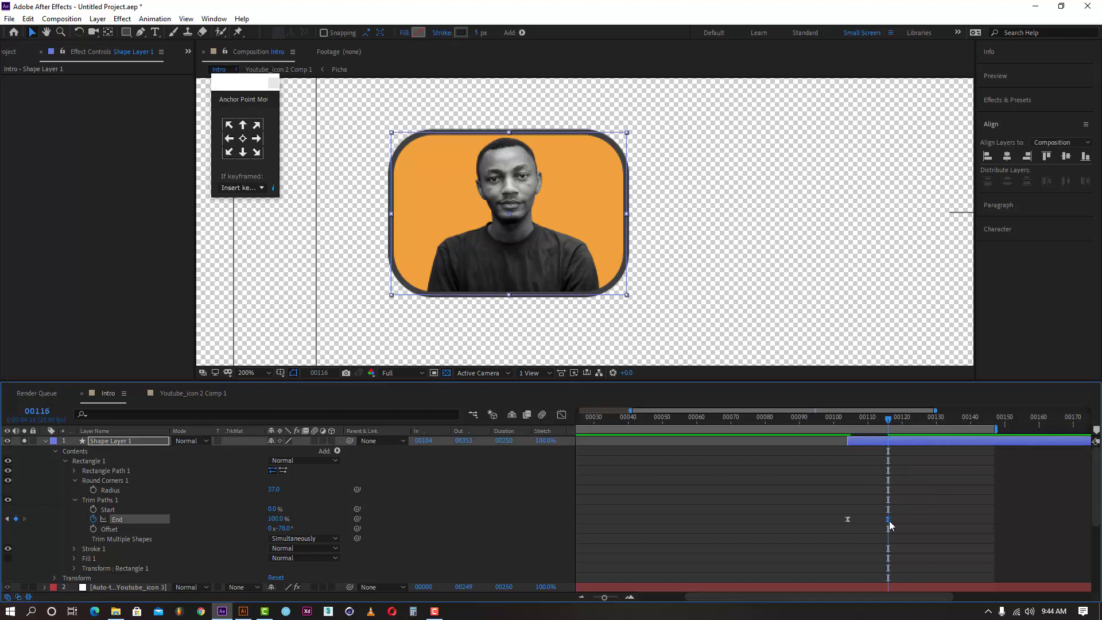
{"action": "left_click", "coordinate": [833, 427]}
{"action": "key", "text": "space"}
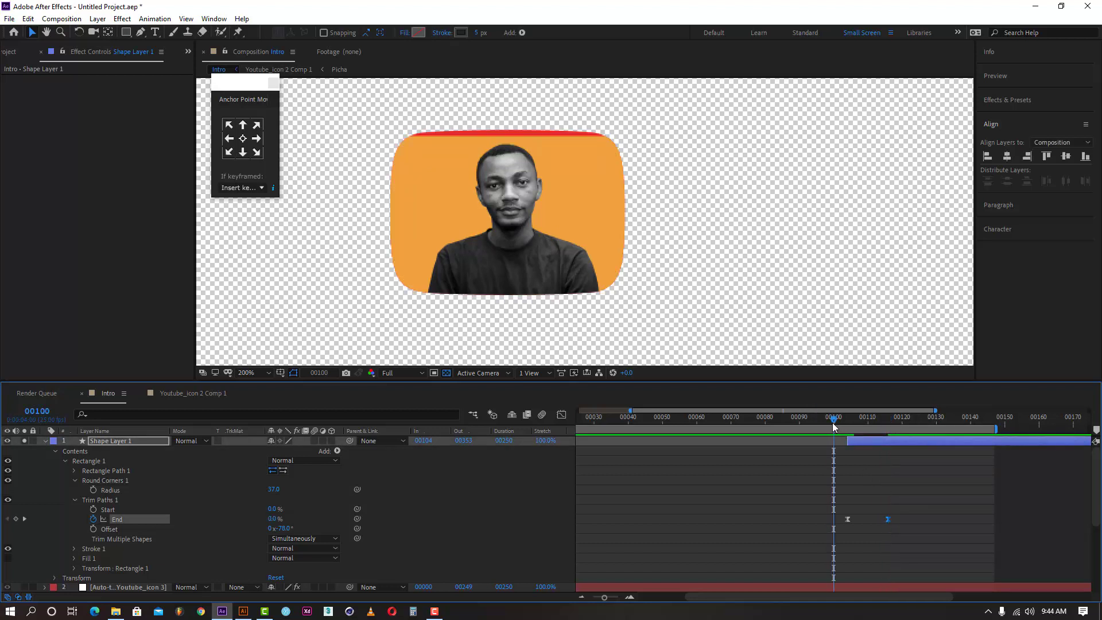
{"action": "key", "text": "space"}
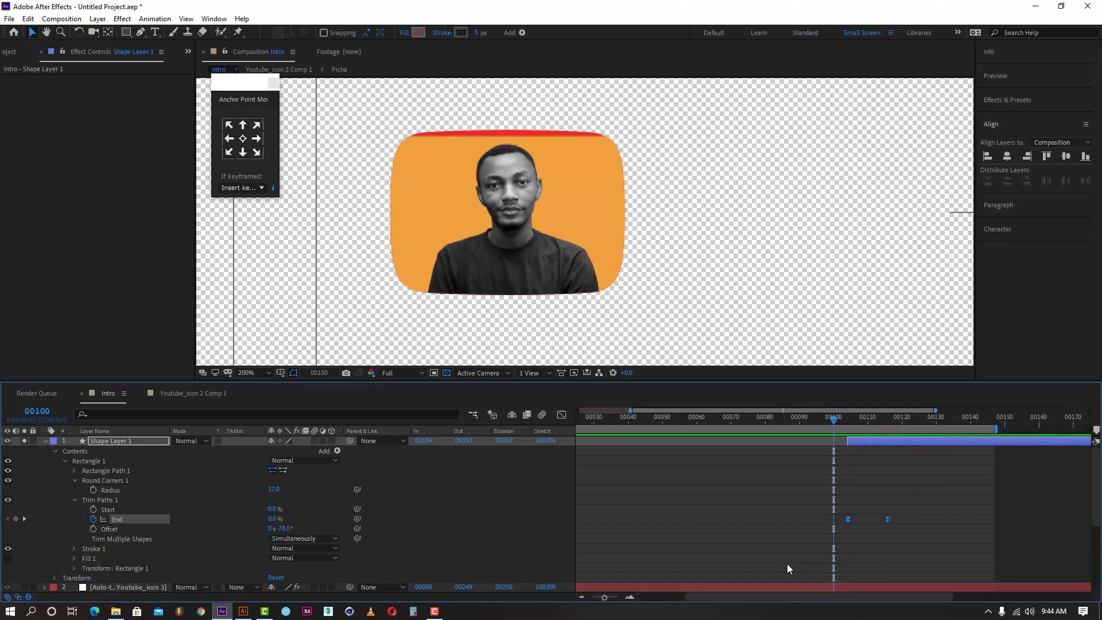
- Shift both End keyframes about three frames later so End reaches 100% near 00118
{"action": "left_click", "coordinate": [621, 599]}
{"action": "left_click", "coordinate": [621, 599]}
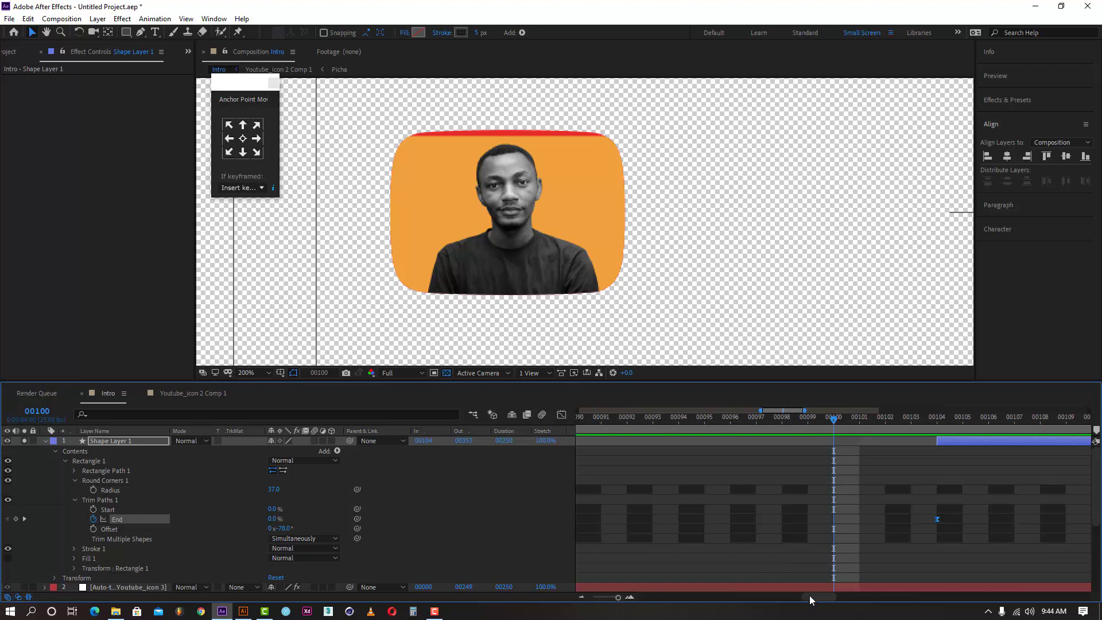
{"action": "left_click_drag", "start_coordinate": [811, 599], "coordinate": [831, 593]}
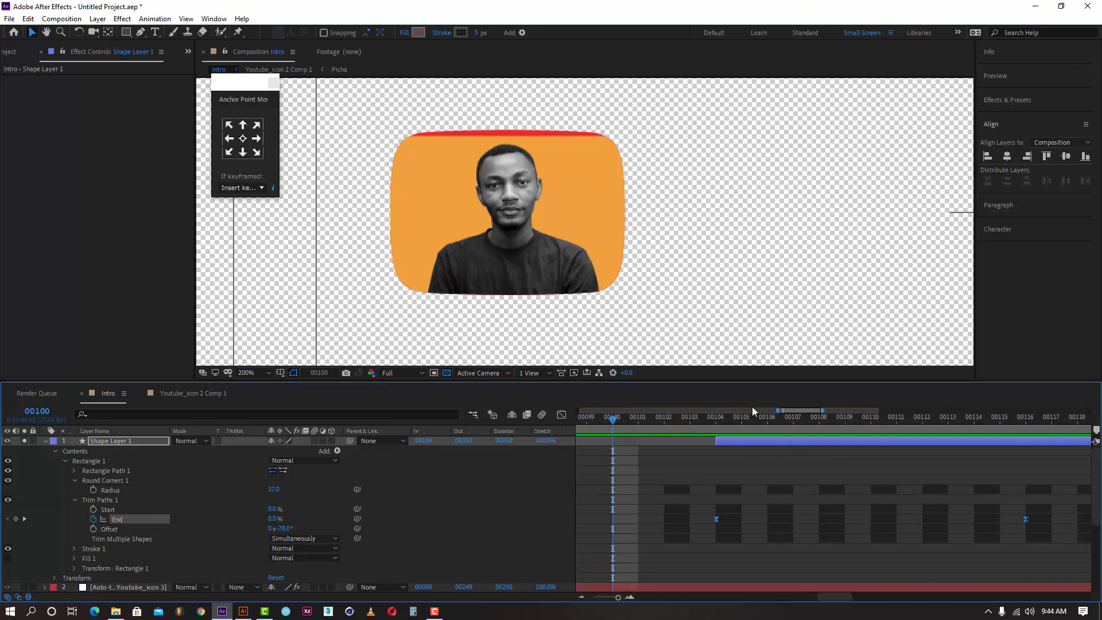
{"action": "left_click", "coordinate": [1025, 419]}
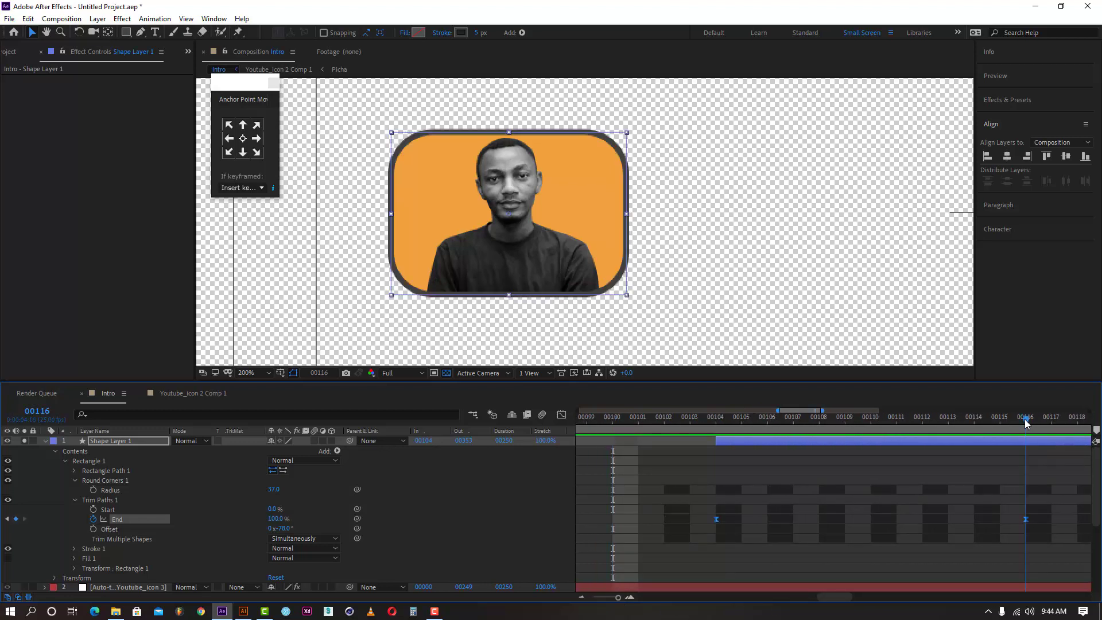
{"action": "left_click_drag", "start_coordinate": [1030, 423], "coordinate": [1076, 427]}
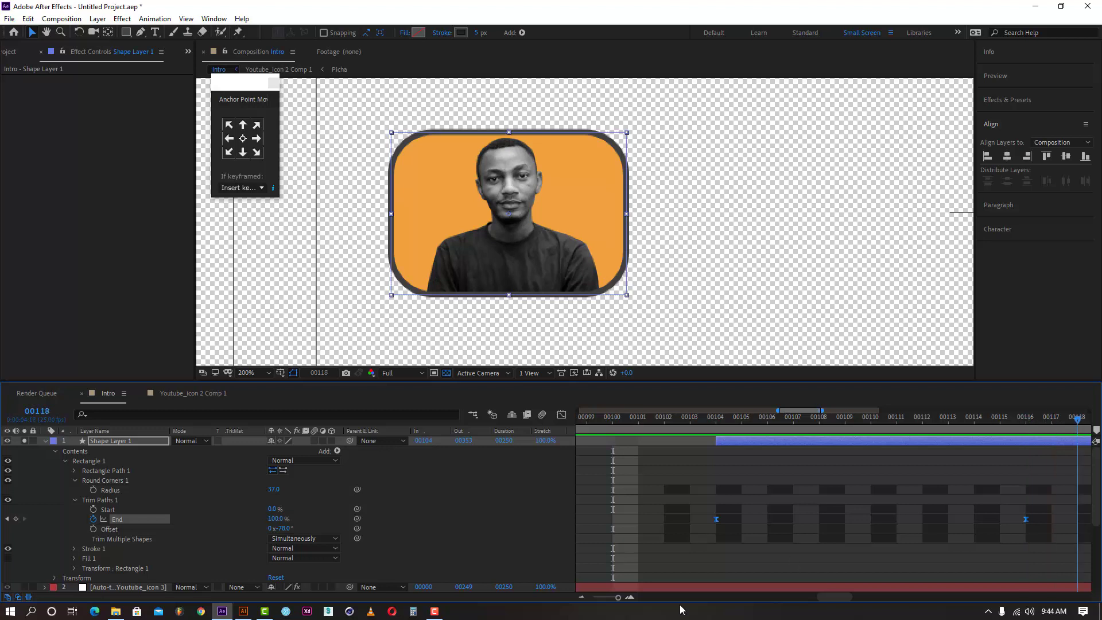
{"action": "left_click_drag", "start_coordinate": [618, 597], "coordinate": [614, 598]}
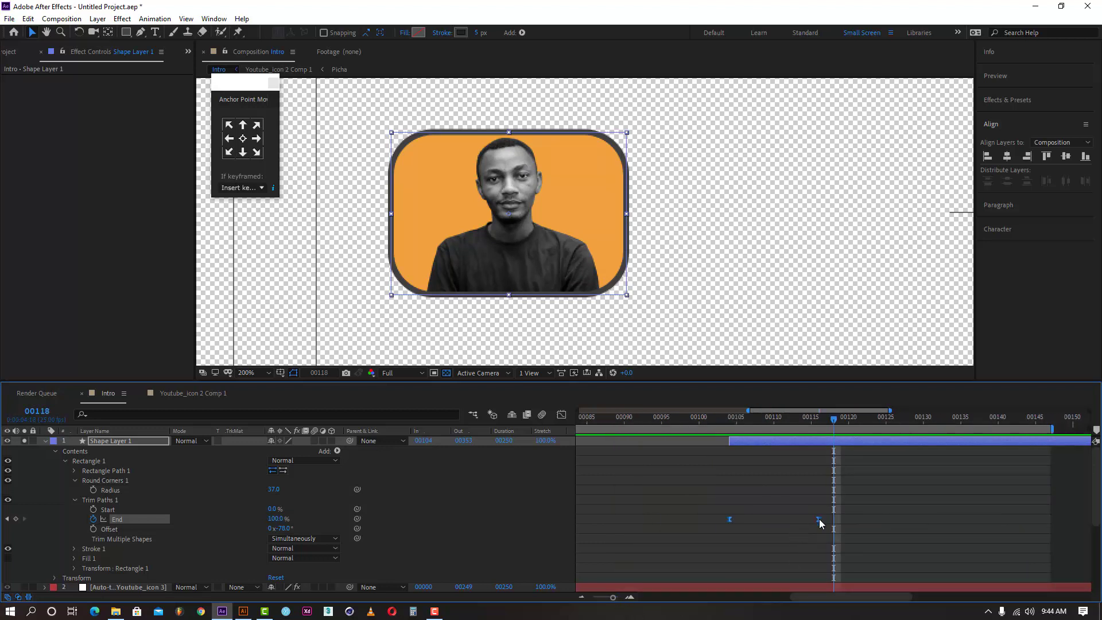
{"action": "mouse_move", "coordinate": [818, 518]}
{"action": "left_mouse_down"}
{"action": "mouse_move", "coordinate": [846, 522]}
{"action": "mouse_move", "coordinate": [820, 519]}
{"action": "mouse_move", "coordinate": [833, 519]}
{"action": "left_mouse_up"}
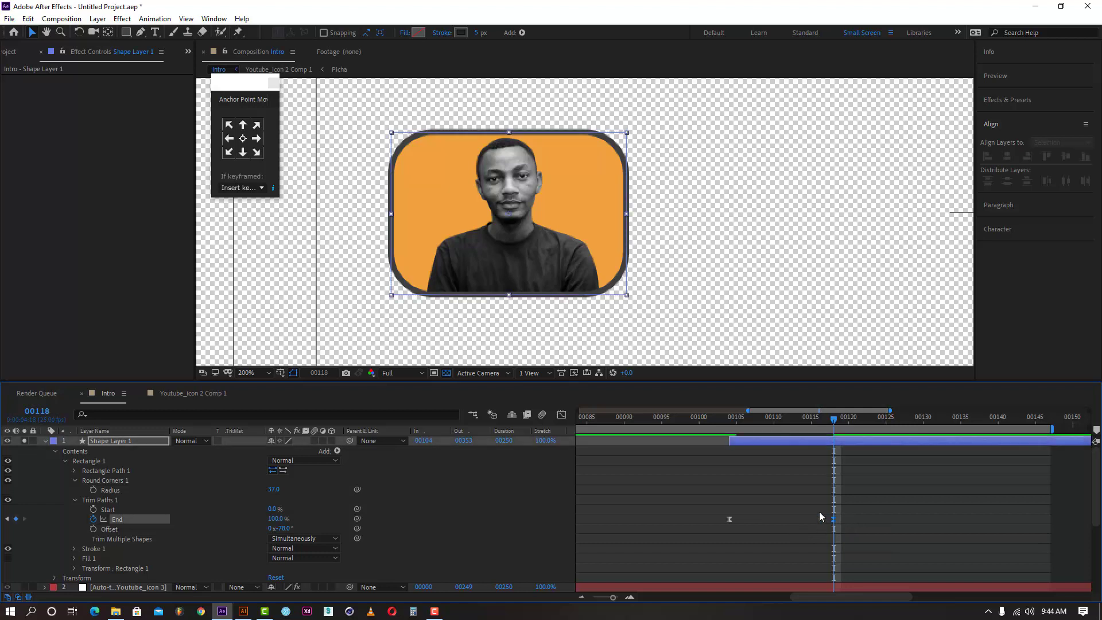
{"action": "left_click", "coordinate": [724, 419]}
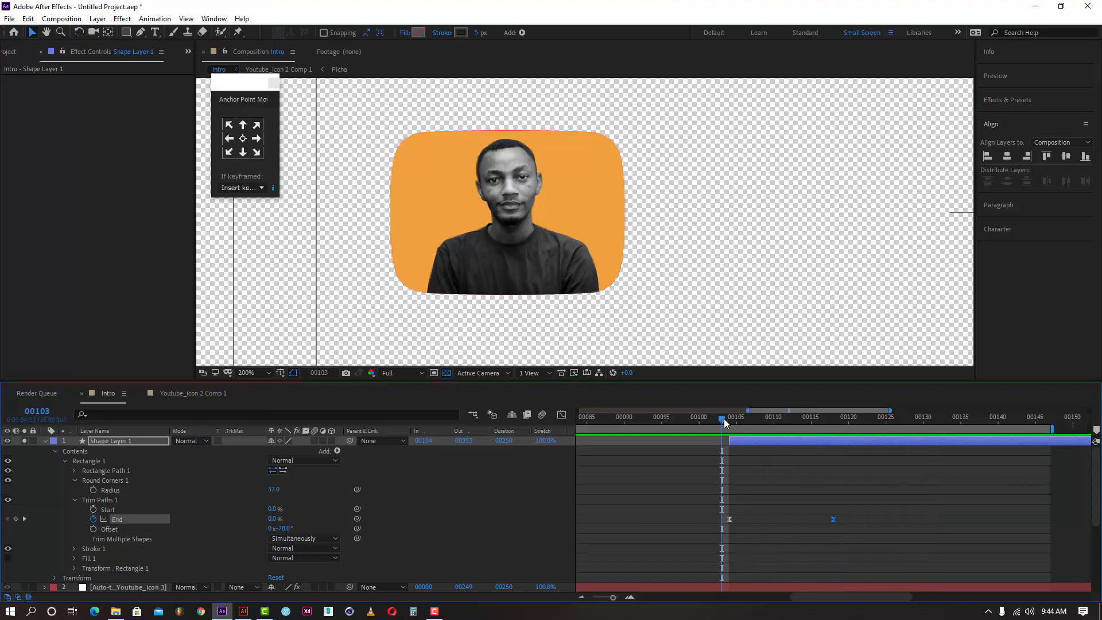
{"action": "left_click_drag", "start_coordinate": [851, 505], "coordinate": [720, 539]}
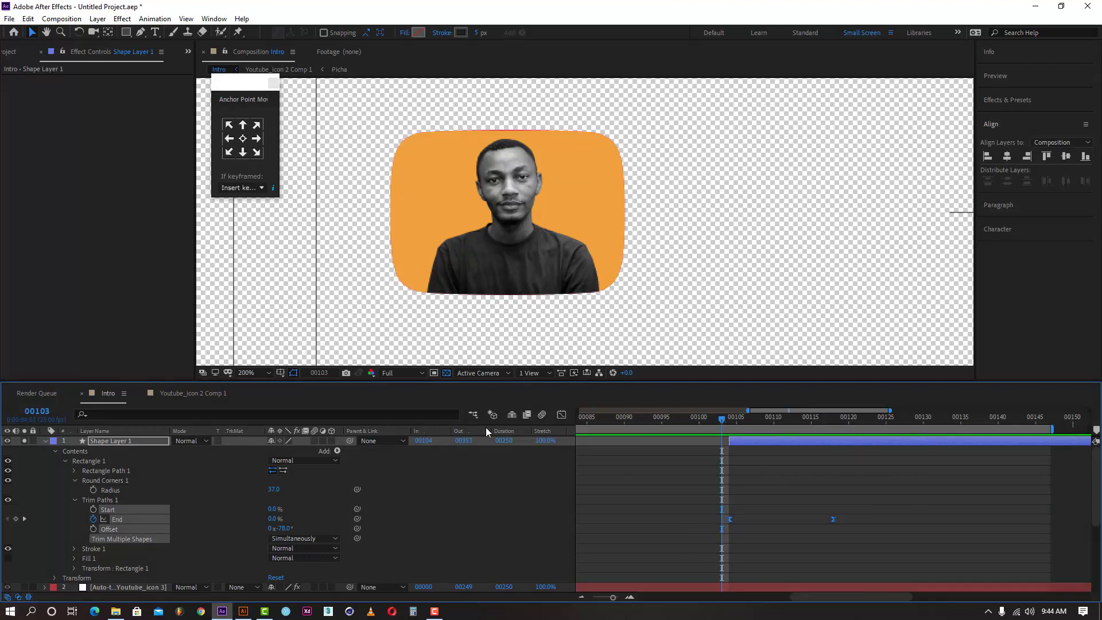
- Show only End's curve and give the 00104 keyframe a steep ease-out, then preview
{"action": "left_click", "coordinate": [562, 414]}
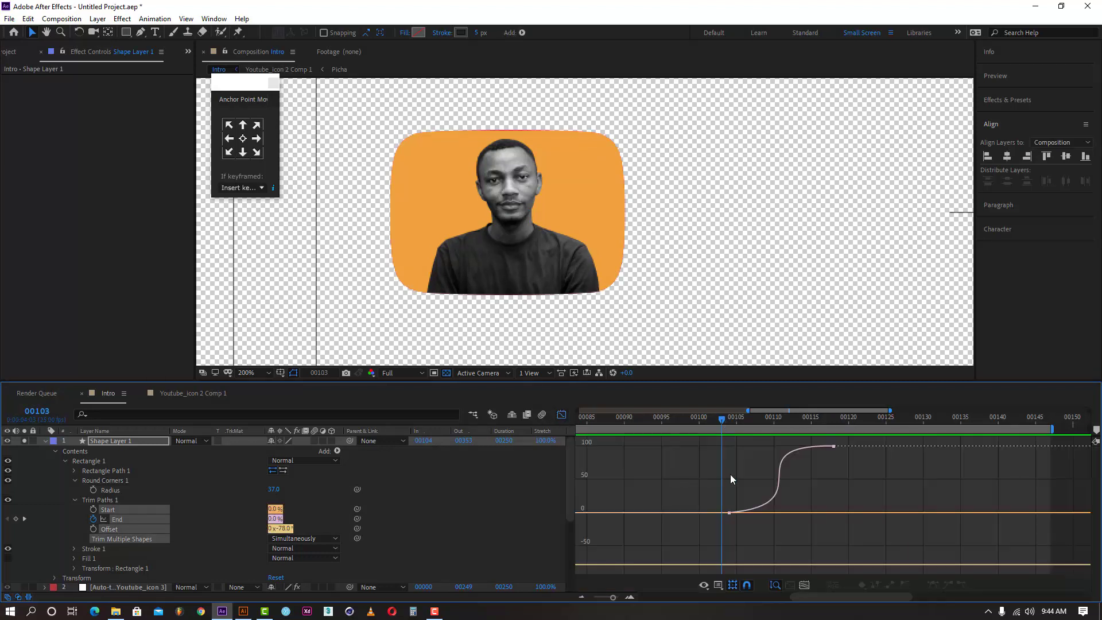
{"action": "left_click", "coordinate": [455, 481]}
{"action": "left_click", "coordinate": [118, 519]}
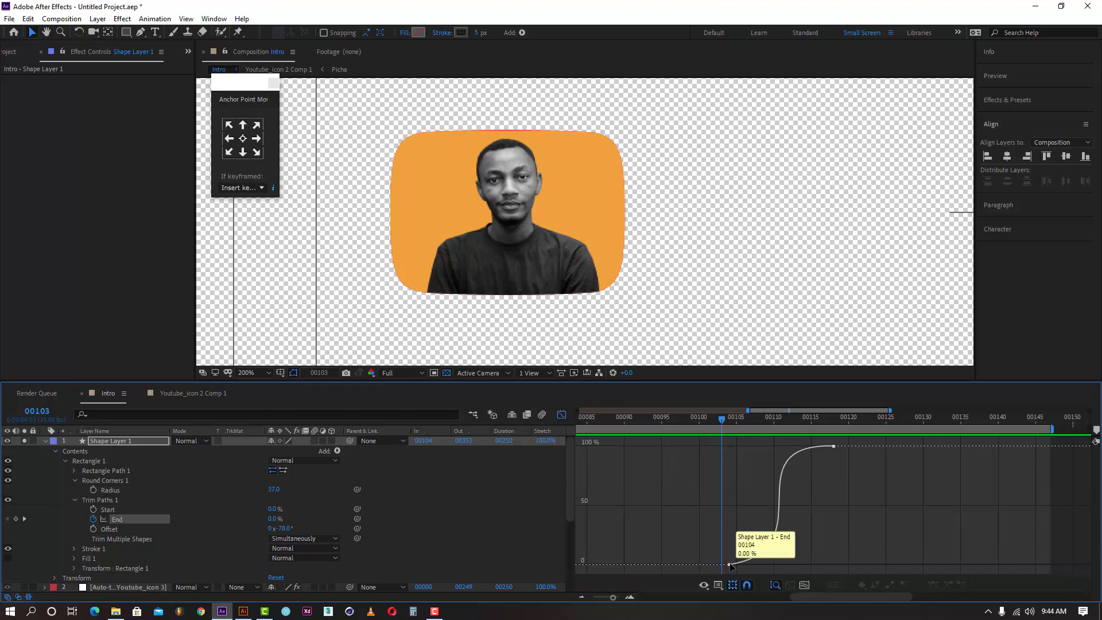
{"action": "left_click", "coordinate": [729, 565]}
{"action": "left_click_drag", "start_coordinate": [828, 551], "coordinate": [731, 537]}
{"action": "key", "text": "space"}
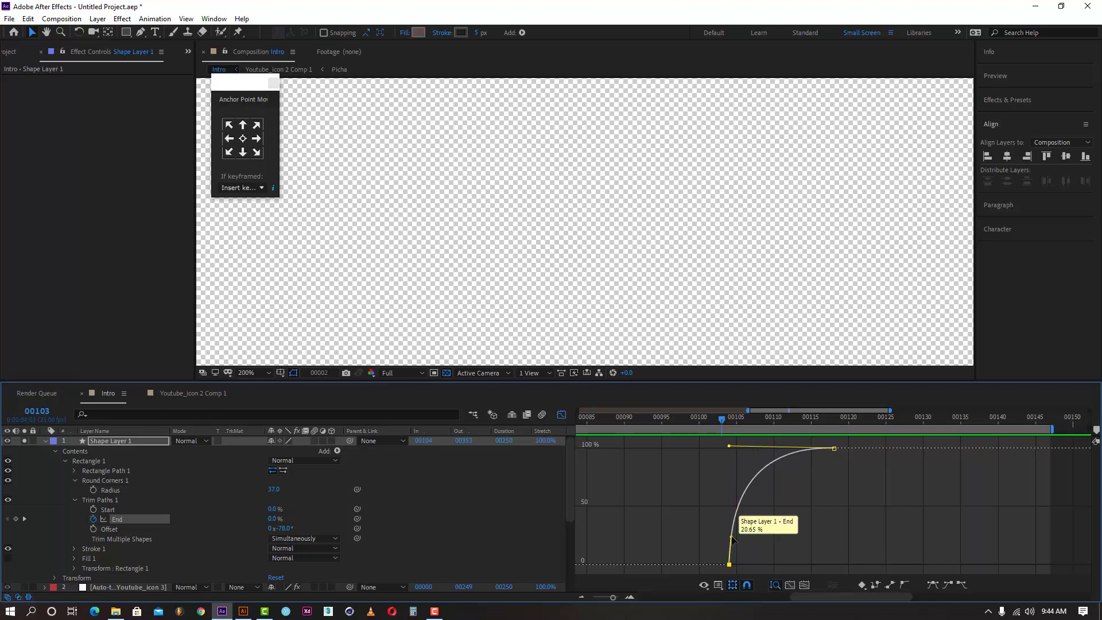
{"action": "key", "text": "space"}
- Reshape the End curve into an S ease and park the time on the 00104 keyframe
{"action": "left_click_drag", "start_coordinate": [613, 597], "coordinate": [609, 597]}
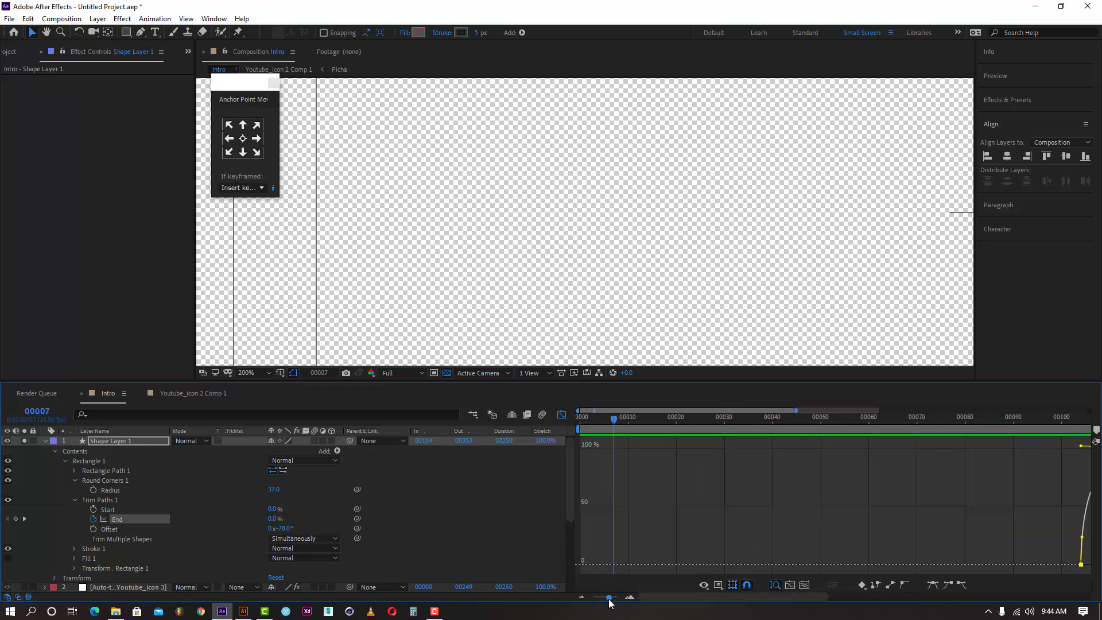
{"action": "left_click_drag", "start_coordinate": [783, 597], "coordinate": [846, 597]}
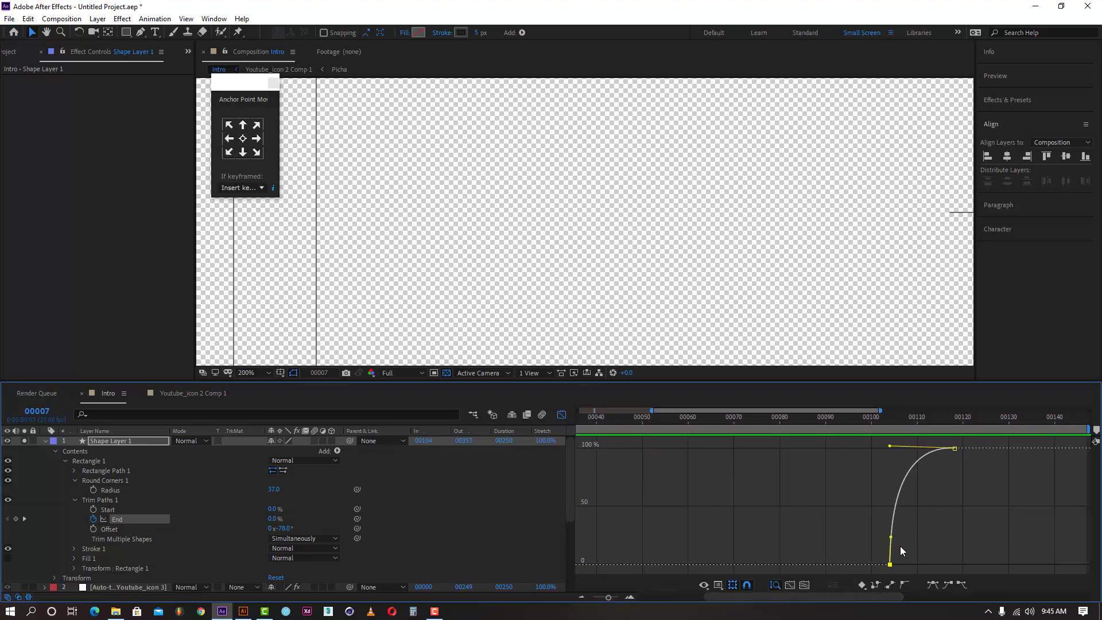
{"action": "left_click_drag", "start_coordinate": [891, 537], "coordinate": [920, 559]}
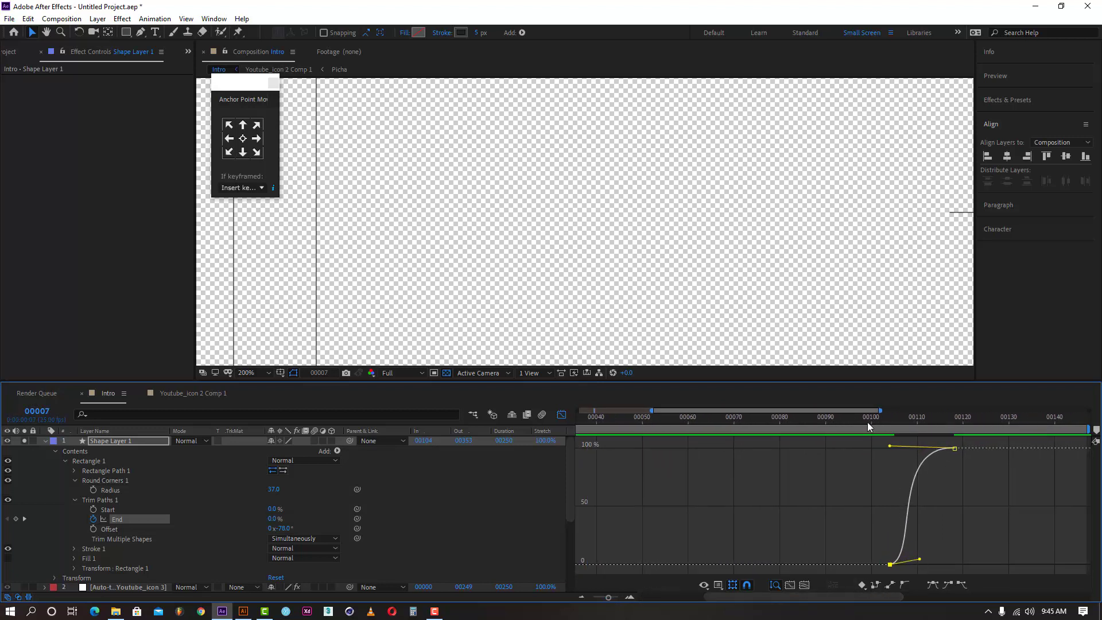
{"action": "left_click", "coordinate": [868, 426]}
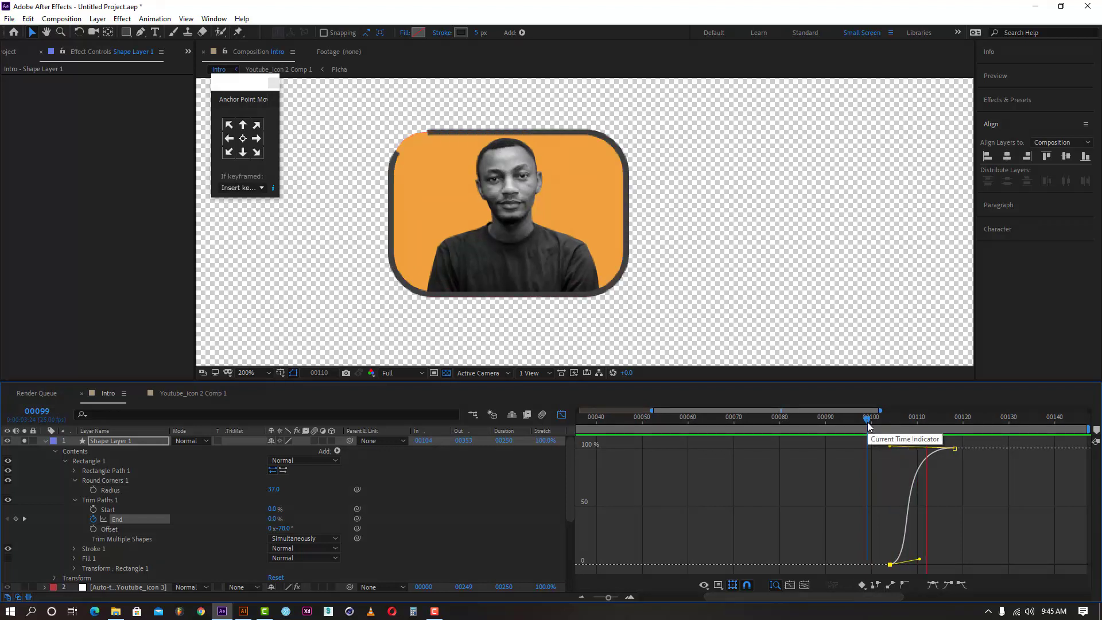
{"action": "left_click_drag", "start_coordinate": [868, 426], "coordinate": [890, 427]}
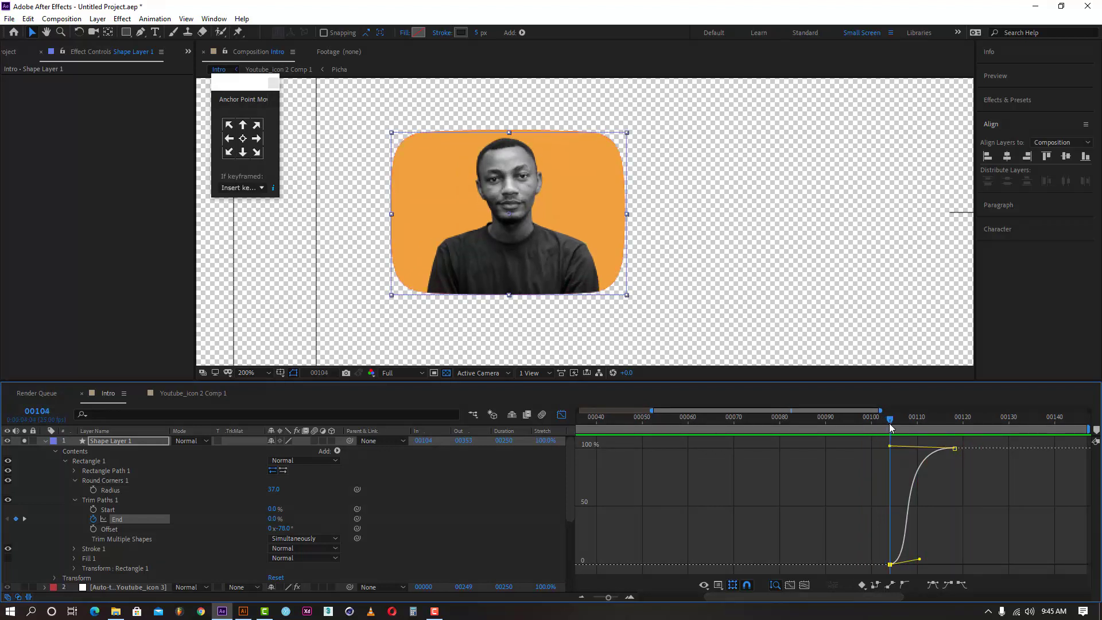
{"action": "left_click", "coordinate": [117, 506]}
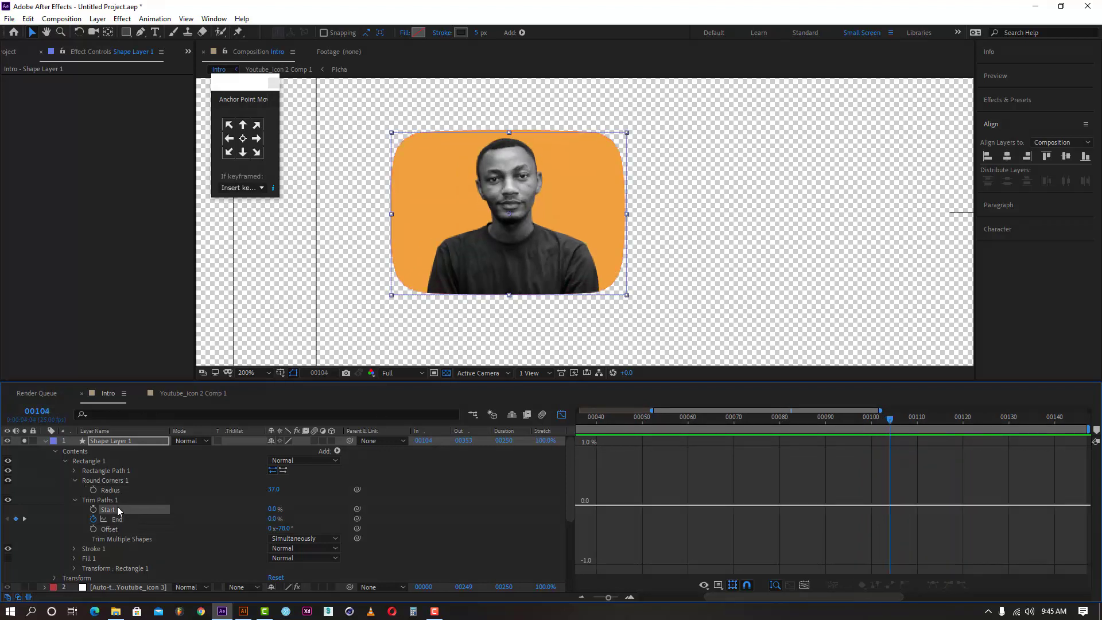
- Keyframe Trim Paths Start from 0% at 00104 to 100% at 00118
{"action": "left_click", "coordinate": [561, 415]}
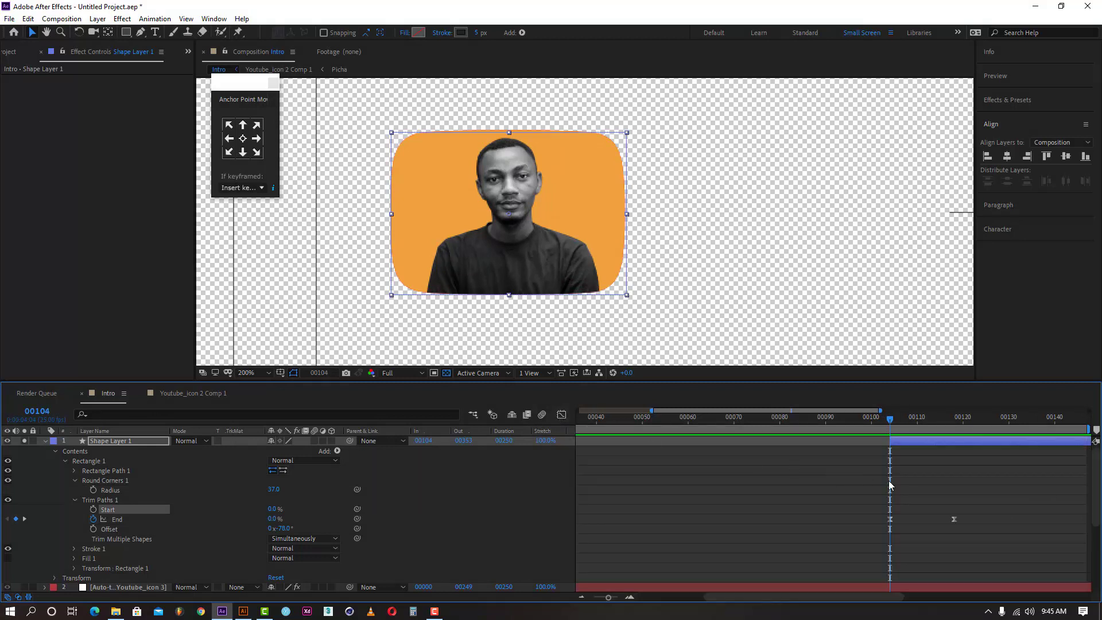
{"action": "left_click", "coordinate": [92, 509]}
{"action": "left_click_drag", "start_coordinate": [897, 419], "coordinate": [956, 432]}
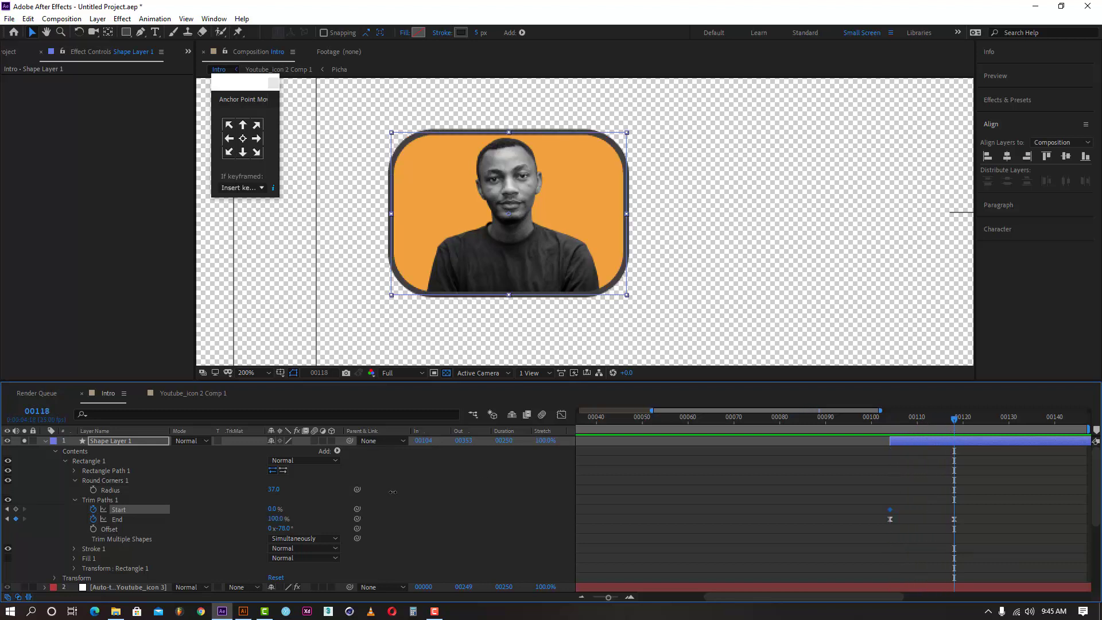
{"action": "left_click_drag", "start_coordinate": [272, 509], "coordinate": [417, 511]}
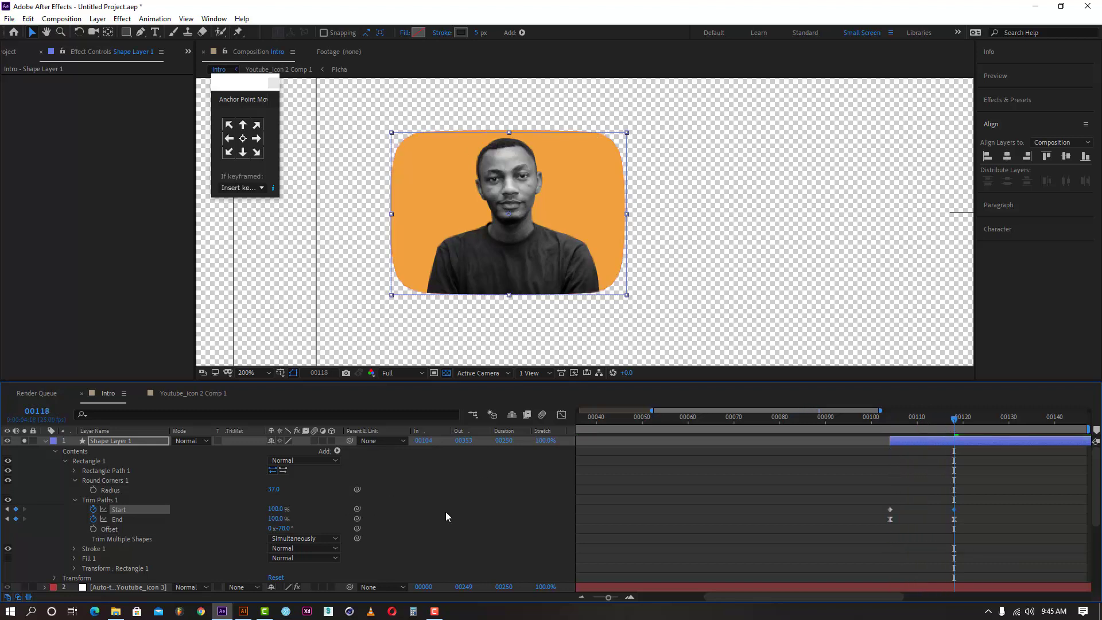
- Apply Easy Ease to the selected Start keyframes
{"action": "left_click_drag", "start_coordinate": [973, 500], "coordinate": [883, 516]}
{"action": "left_click_drag", "start_coordinate": [964, 495], "coordinate": [878, 510]}
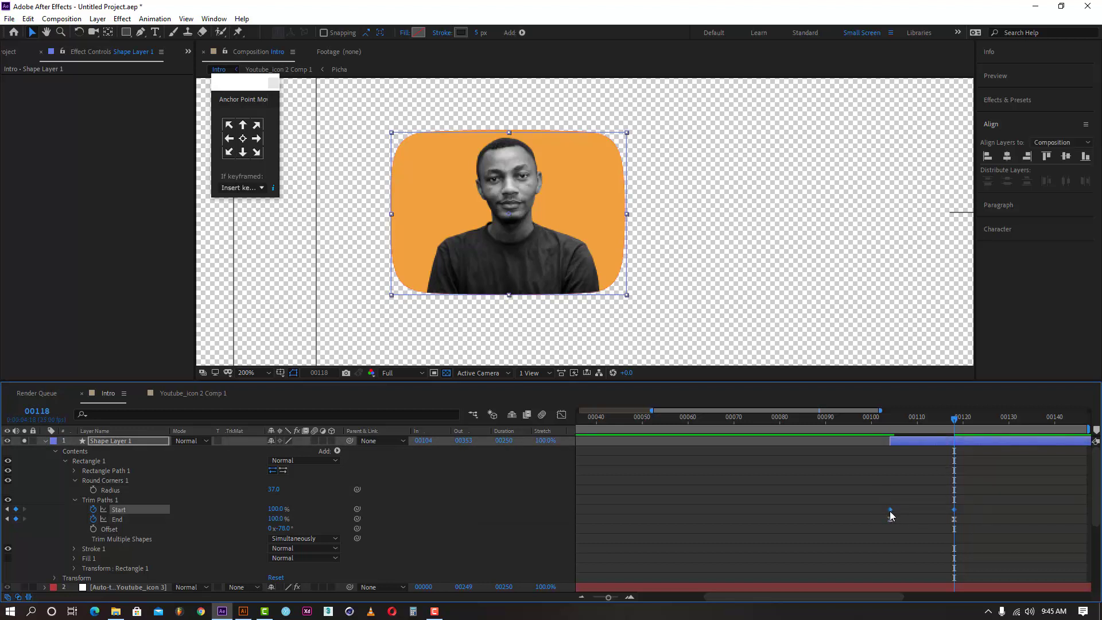
{"action": "right_click", "coordinate": [890, 511]}
{"action": "mouse_move", "coordinate": [930, 504]}
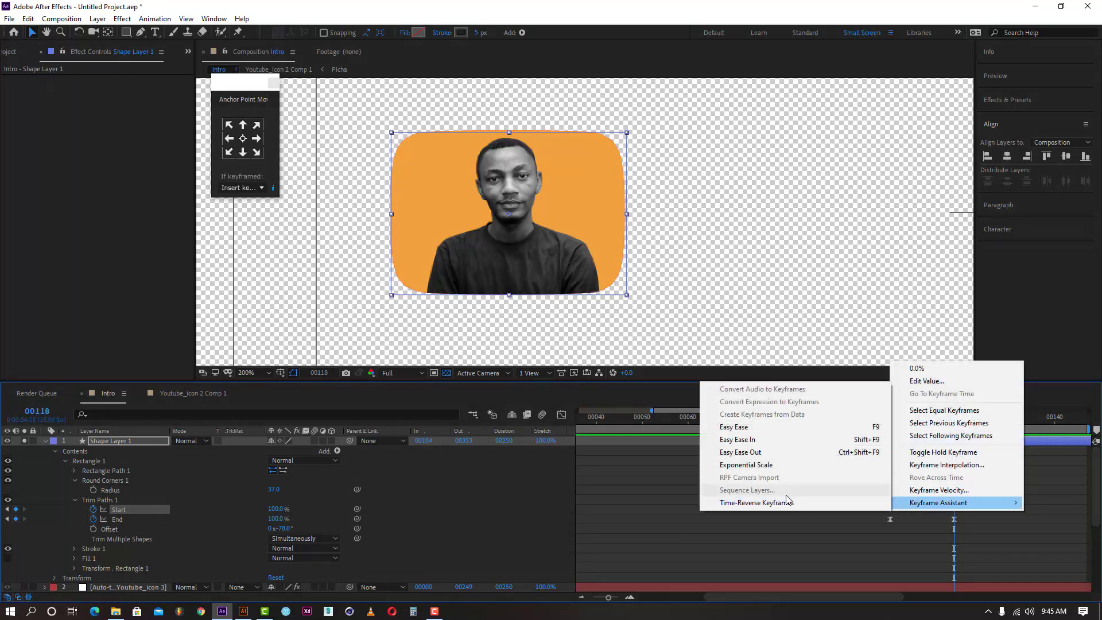
{"action": "left_click", "coordinate": [778, 427]}
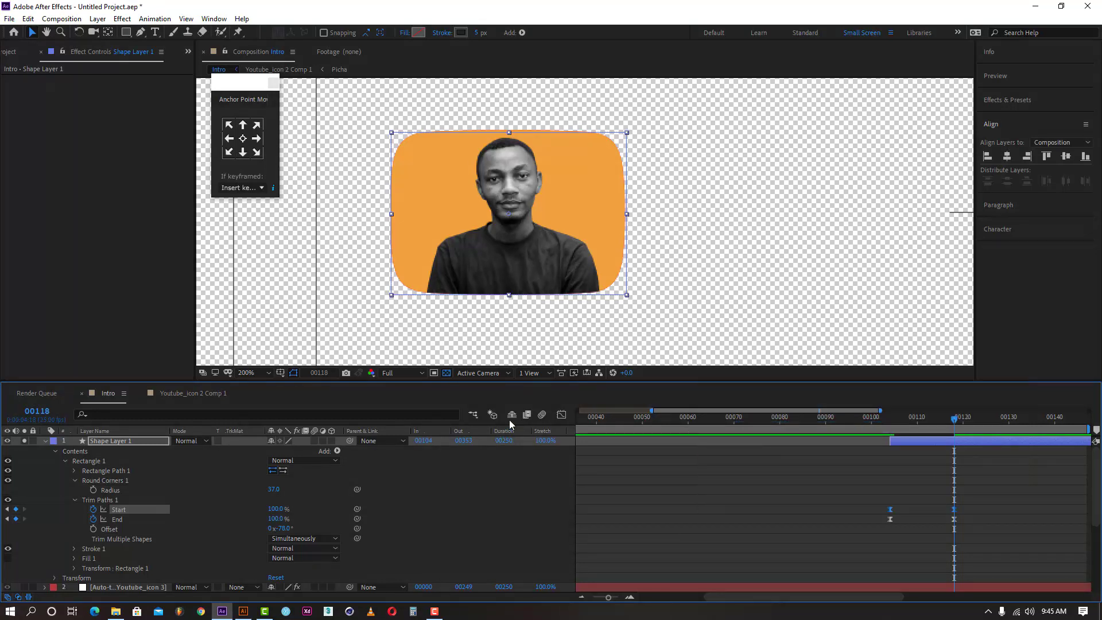
- Pull the Start curve's handles to full influence for a steep ease, then reselect the Start keyframes
{"action": "left_click", "coordinate": [561, 414]}
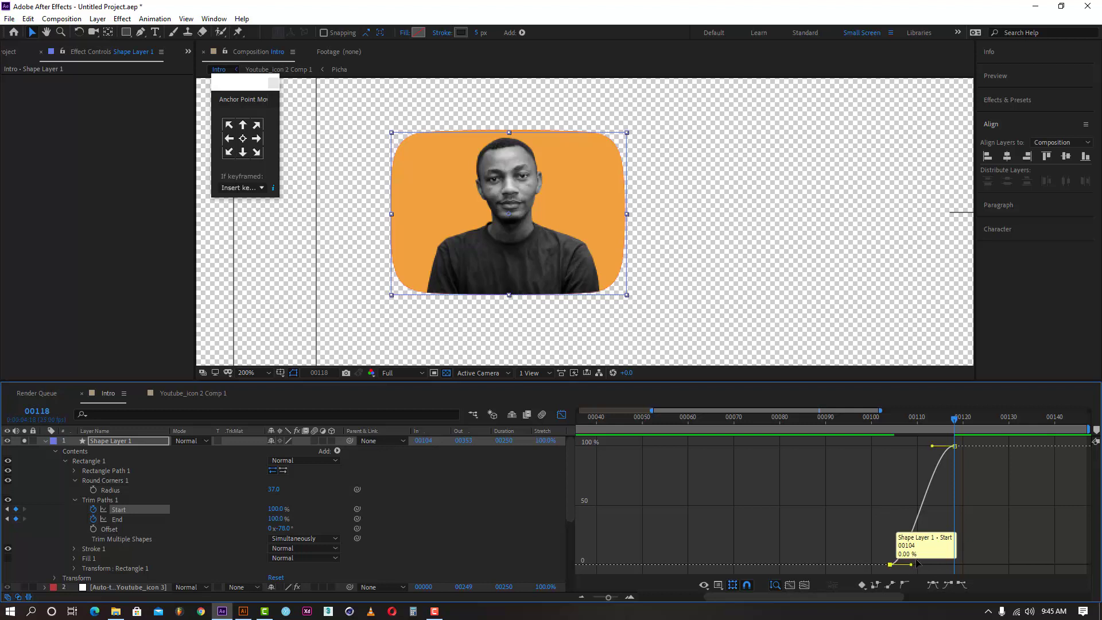
{"action": "left_click", "coordinate": [907, 551]}
{"action": "left_click_drag", "start_coordinate": [907, 549], "coordinate": [907, 513]}
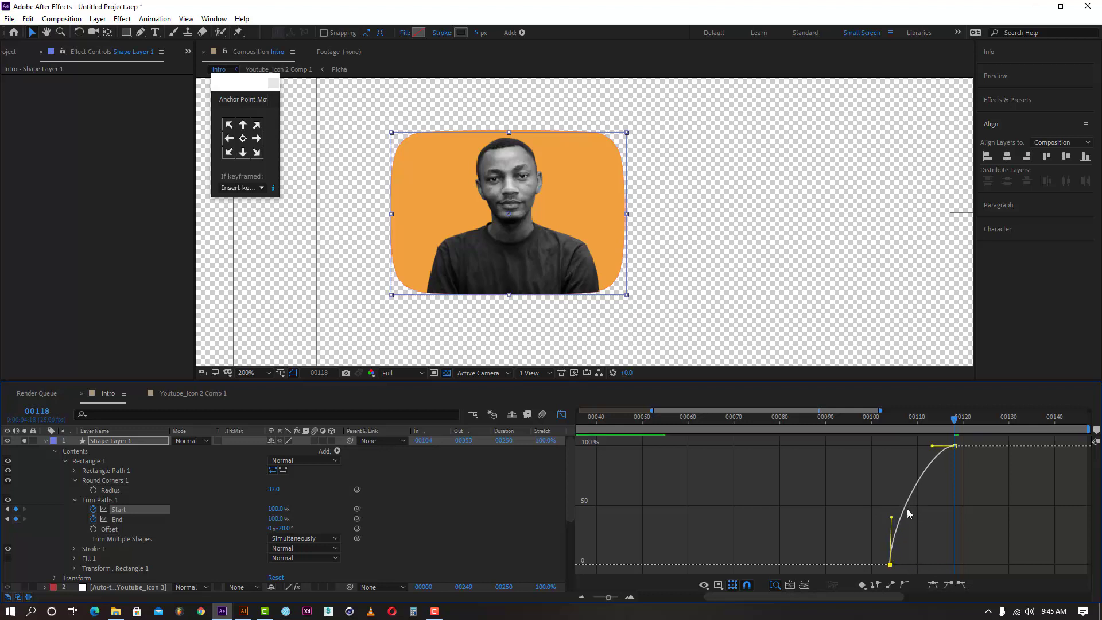
{"action": "left_click_drag", "start_coordinate": [932, 448], "coordinate": [873, 446]}
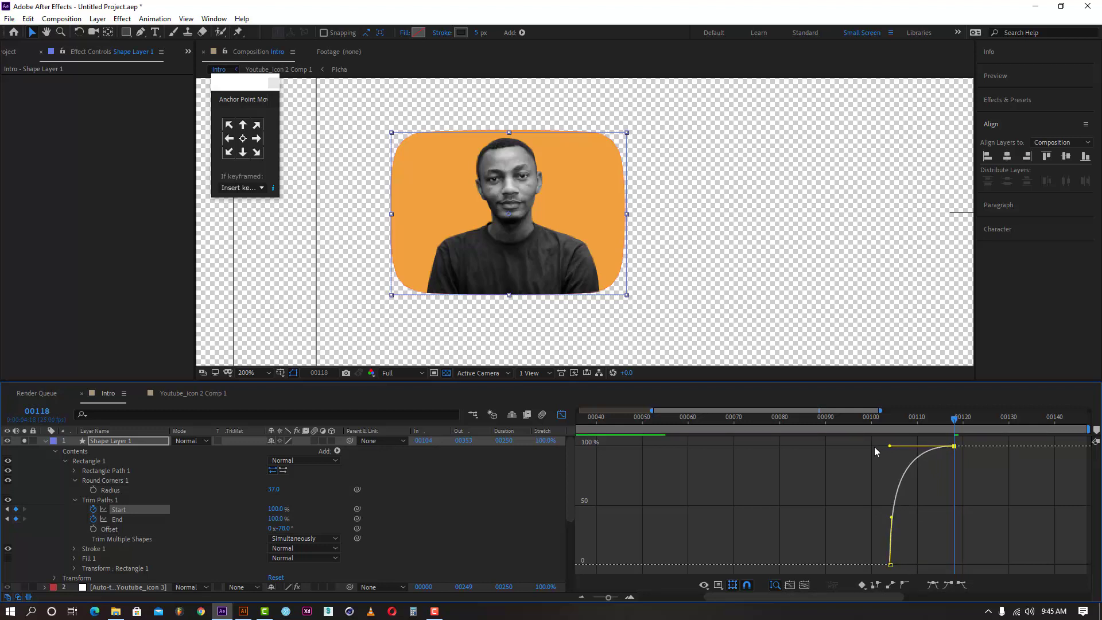
{"action": "left_click", "coordinate": [860, 418]}
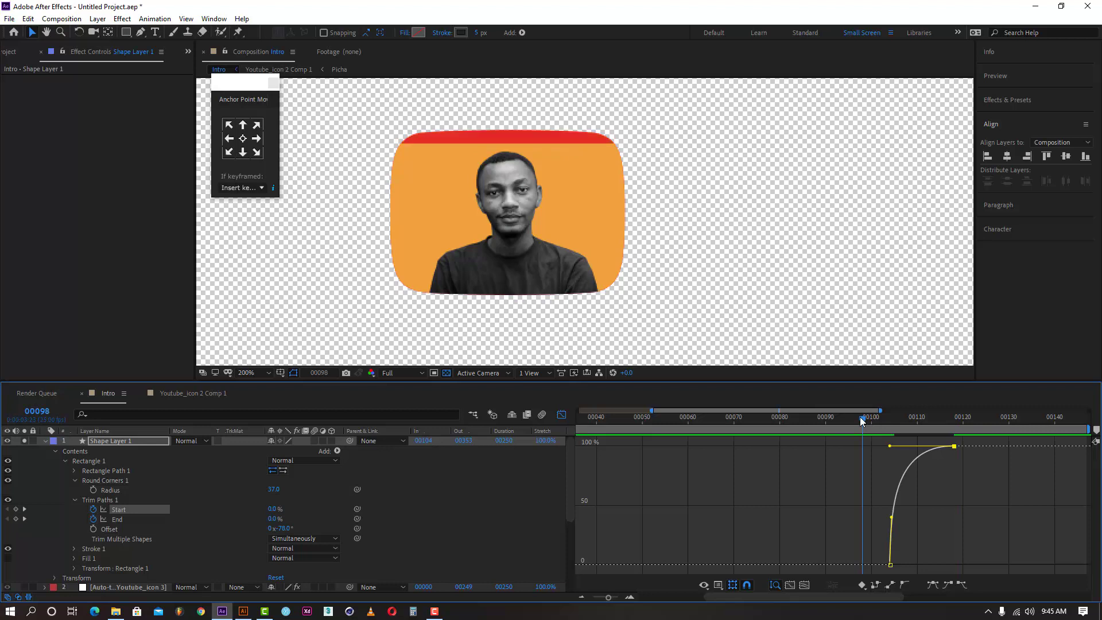
{"action": "left_click", "coordinate": [560, 414]}
{"action": "mouse_move", "coordinate": [974, 503]}
{"action": "left_mouse_down"}
{"action": "mouse_move", "coordinate": [886, 509]}
{"action": "mouse_move", "coordinate": [976, 509]}
{"action": "left_mouse_up"}
{"action": "left_click", "coordinate": [912, 513]}
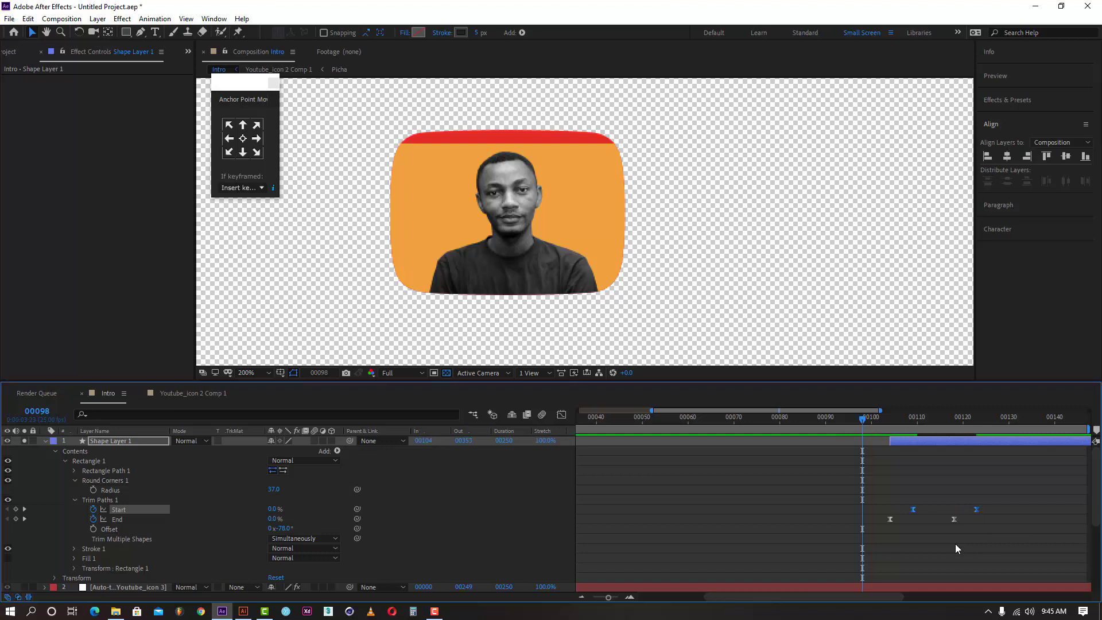
- Nudge the final Start and End keyframes later and set the viewer magnification to Fit
{"action": "key", "text": "space"}
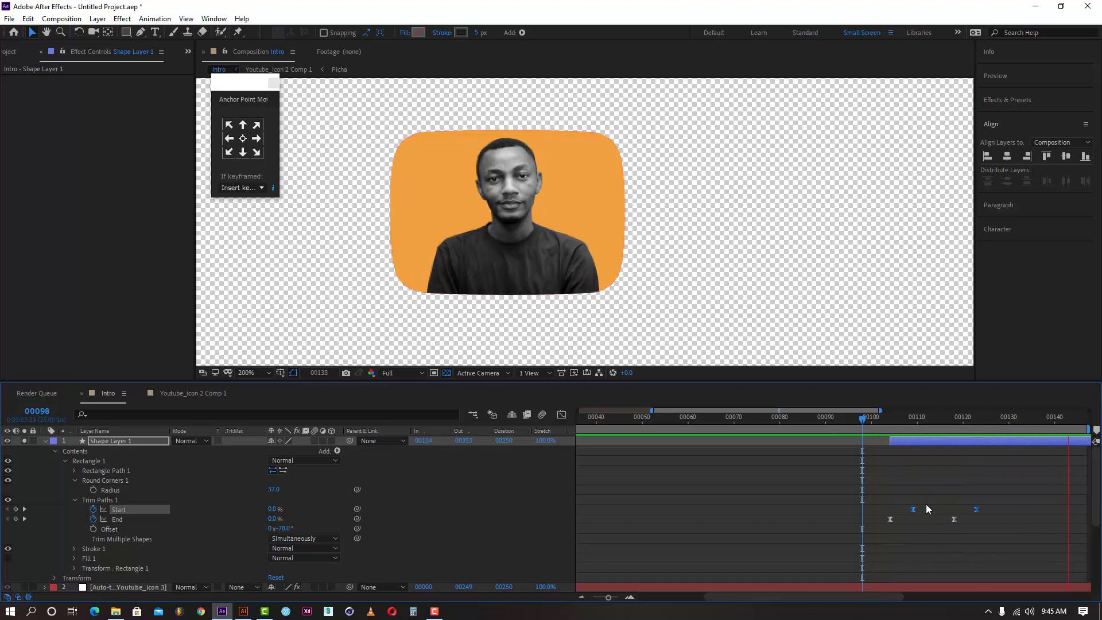
{"action": "left_click_drag", "start_coordinate": [999, 487], "coordinate": [967, 518]}
{"action": "left_click", "coordinate": [838, 422]}
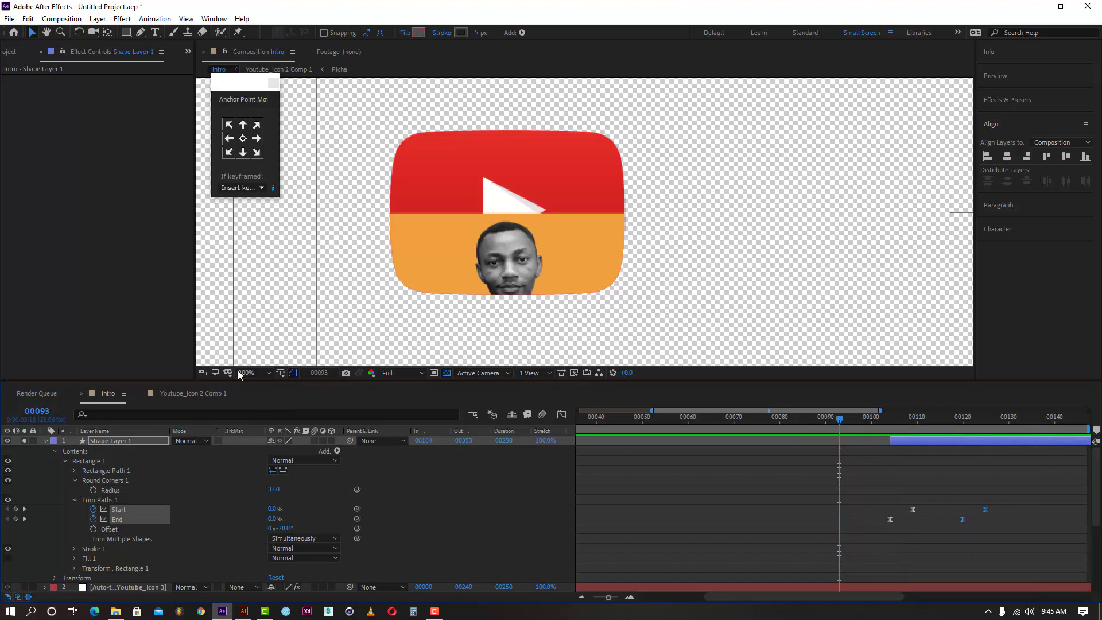
{"action": "left_click", "coordinate": [256, 373]}
{"action": "left_click", "coordinate": [256, 402]}
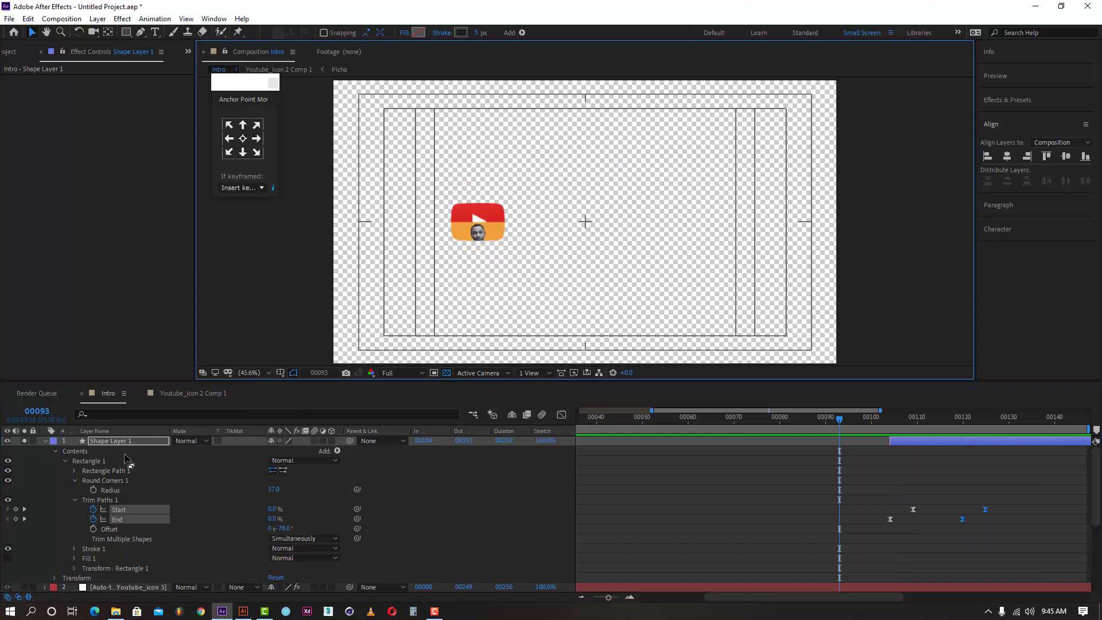
- Collapse Shape Layer 1, hide the transparency grid, and preview the whole intro from frame 0
{"action": "left_click", "coordinate": [50, 450]}
{"action": "left_click", "coordinate": [45, 441]}
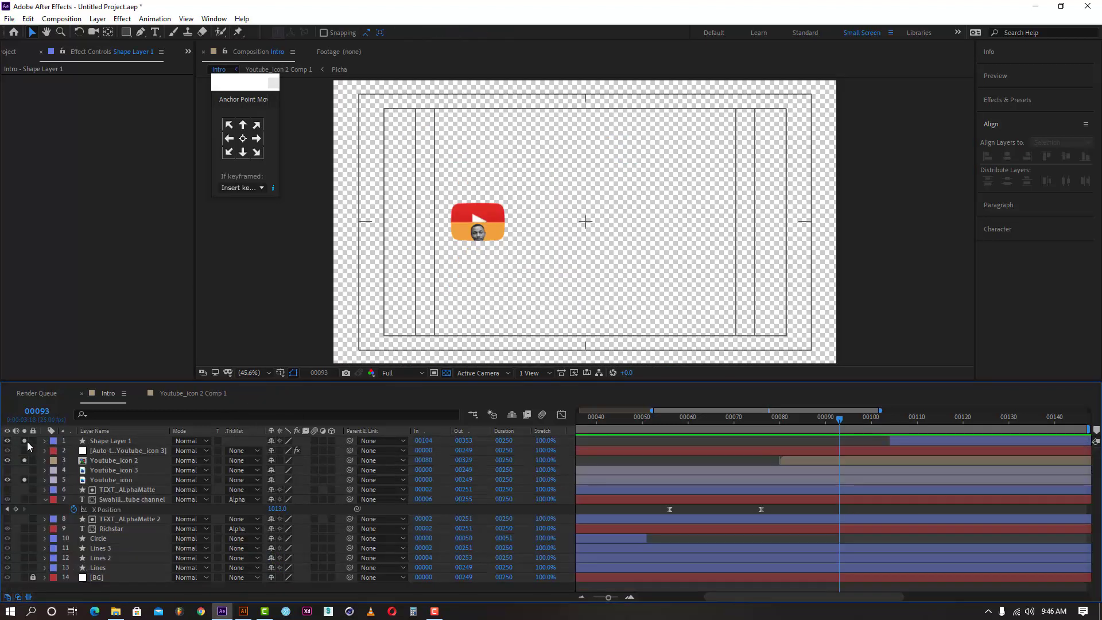
{"action": "left_click", "coordinate": [36, 576]}
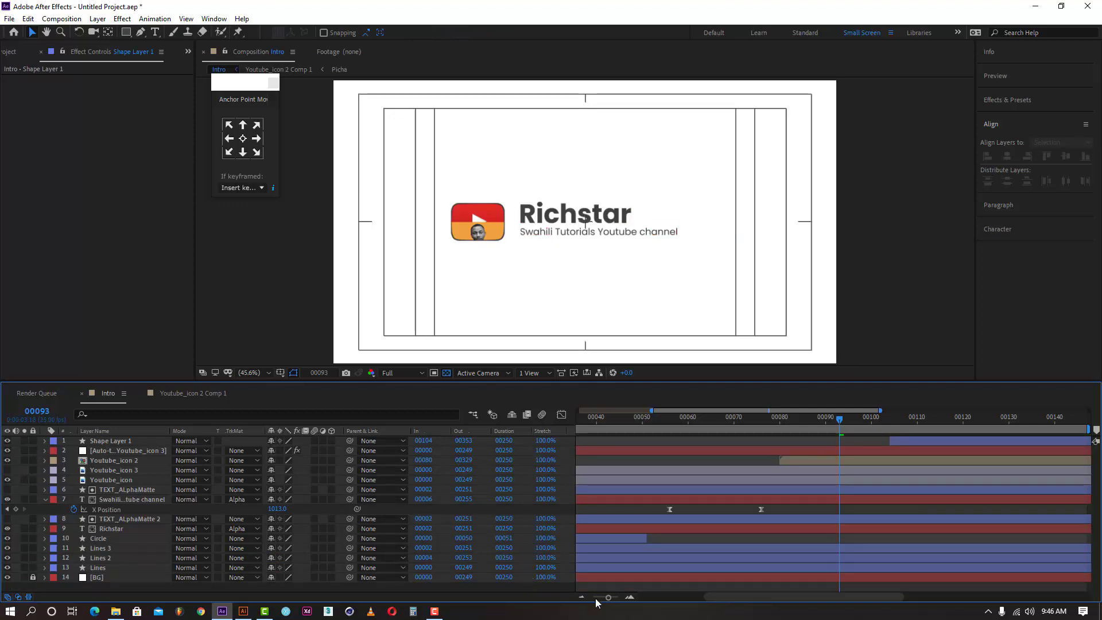
{"action": "left_click_drag", "start_coordinate": [608, 597], "coordinate": [562, 600]}
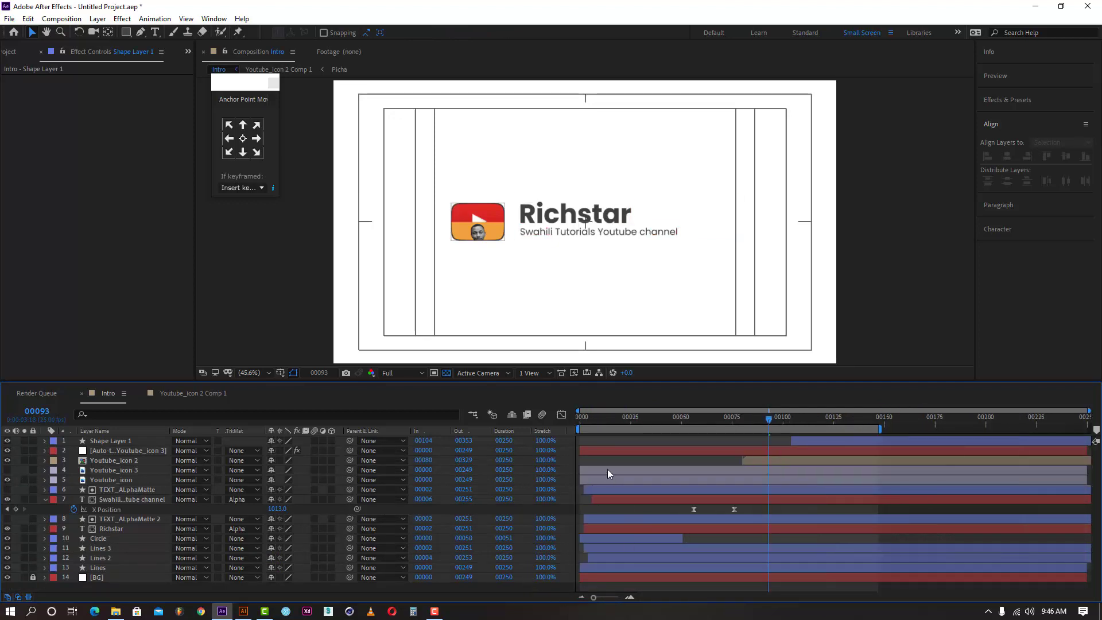
{"action": "left_click_drag", "start_coordinate": [602, 423], "coordinate": [563, 421]}
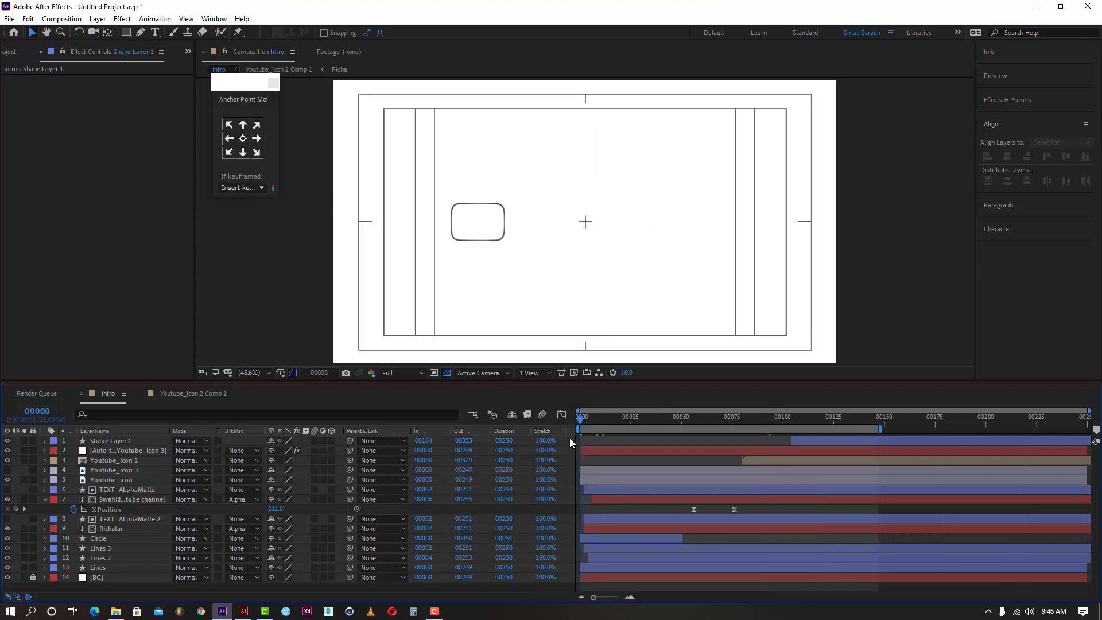
{"action": "key", "text": "space"}
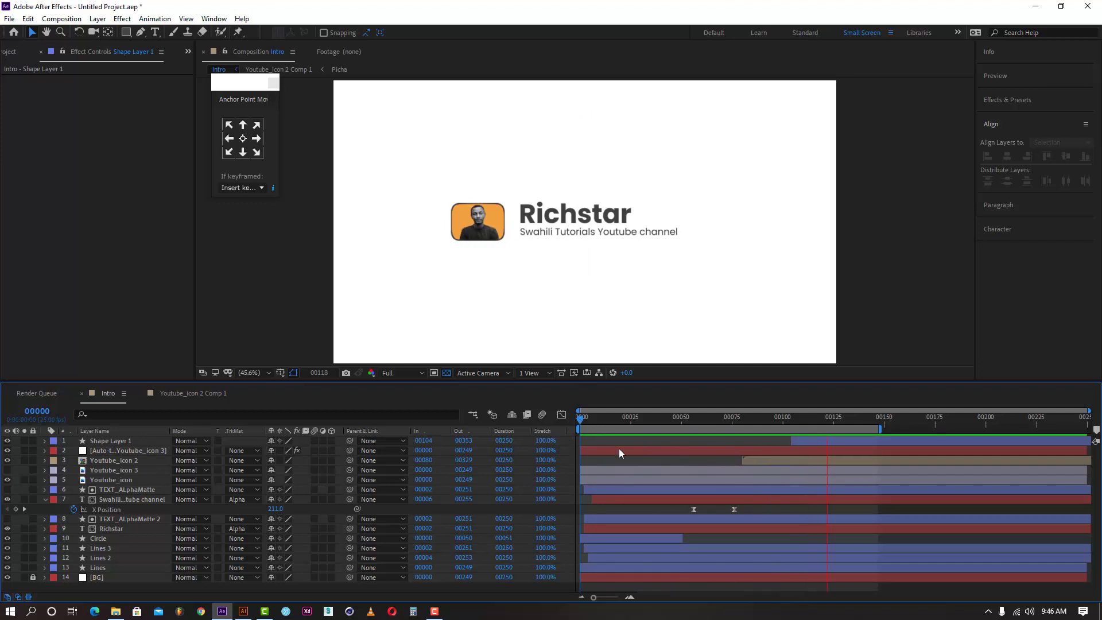
{"action": "left_click", "coordinate": [815, 419]}
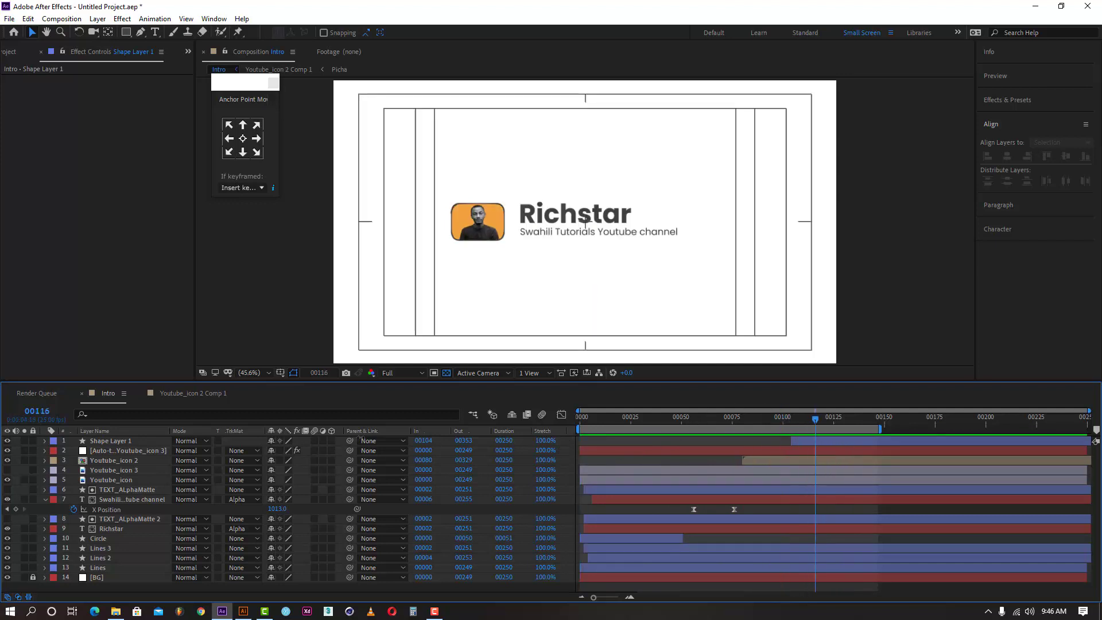
{"action": "left_click", "coordinate": [108, 450]}
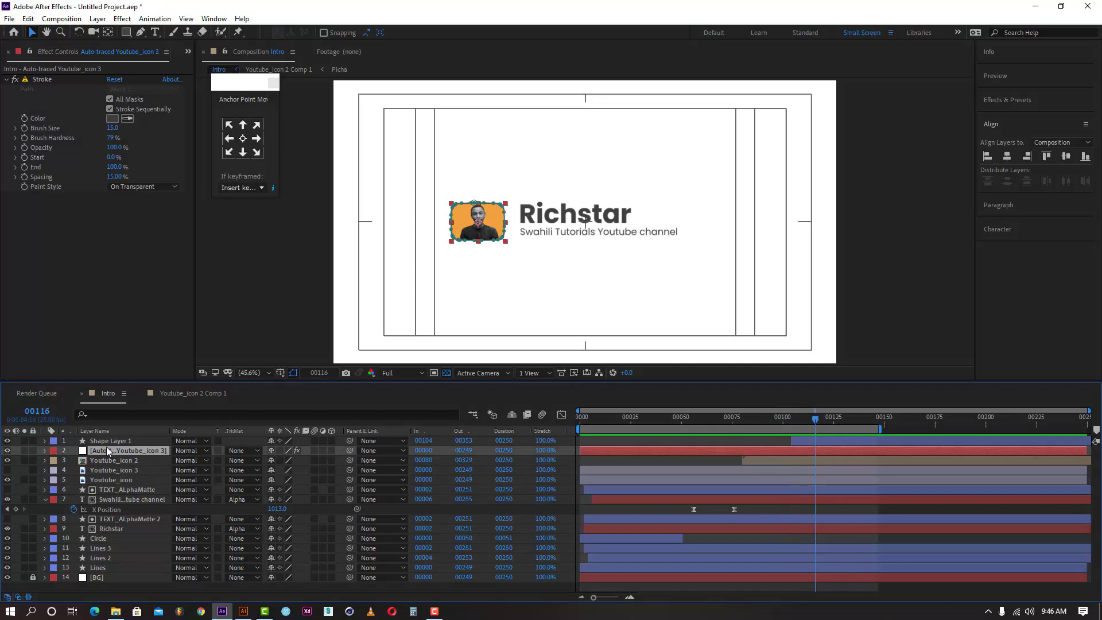
- Delete the Auto-traced Youtube_icon 3 layer, then replay the intro from the first frame
{"action": "key", "text": "Delete"}
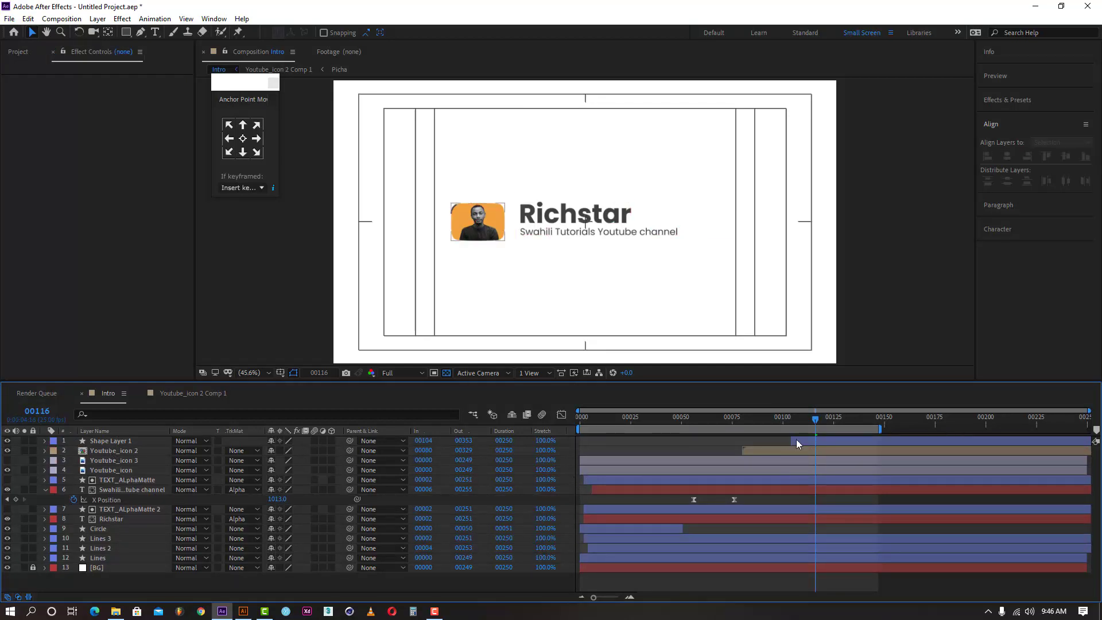
{"action": "left_click_drag", "start_coordinate": [794, 418], "coordinate": [651, 423]}
{"action": "key", "text": "Home"}
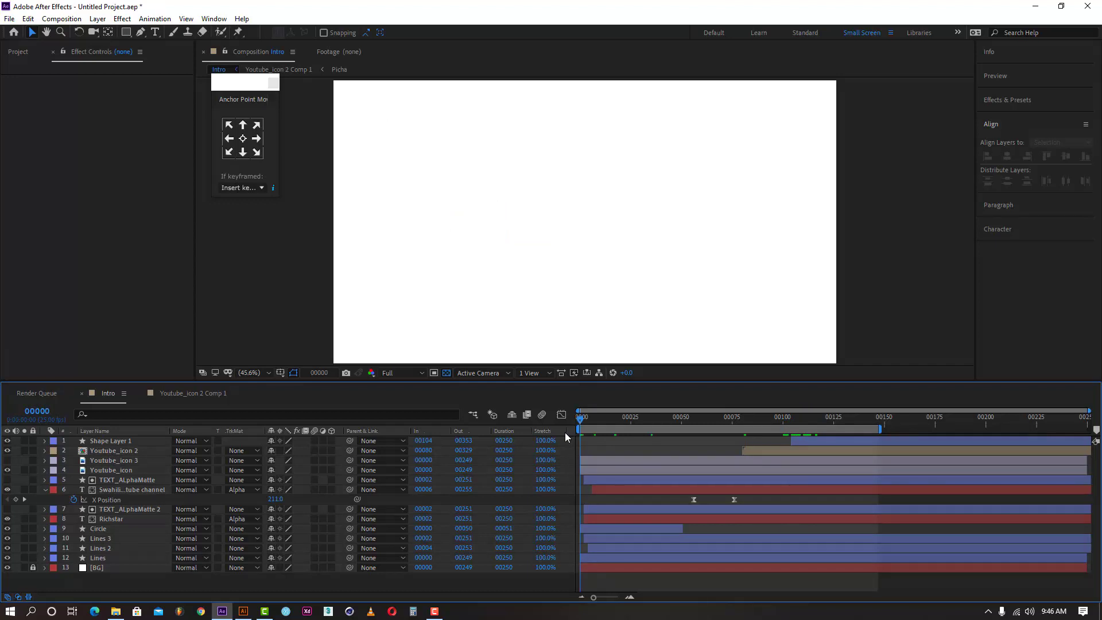
{"action": "key", "text": "space"}
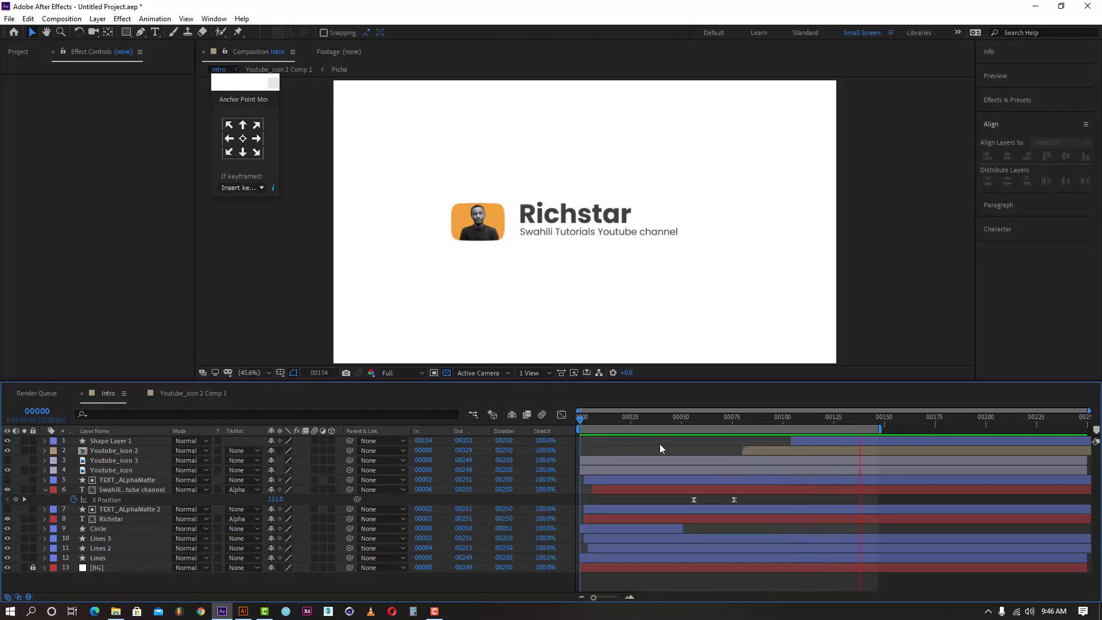
{"action": "mouse_move", "coordinate": [817, 422]}
{"action": "left_mouse_down"}
{"action": "mouse_move", "coordinate": [841, 425]}
{"action": "mouse_move", "coordinate": [817, 431]}
{"action": "left_mouse_up"}
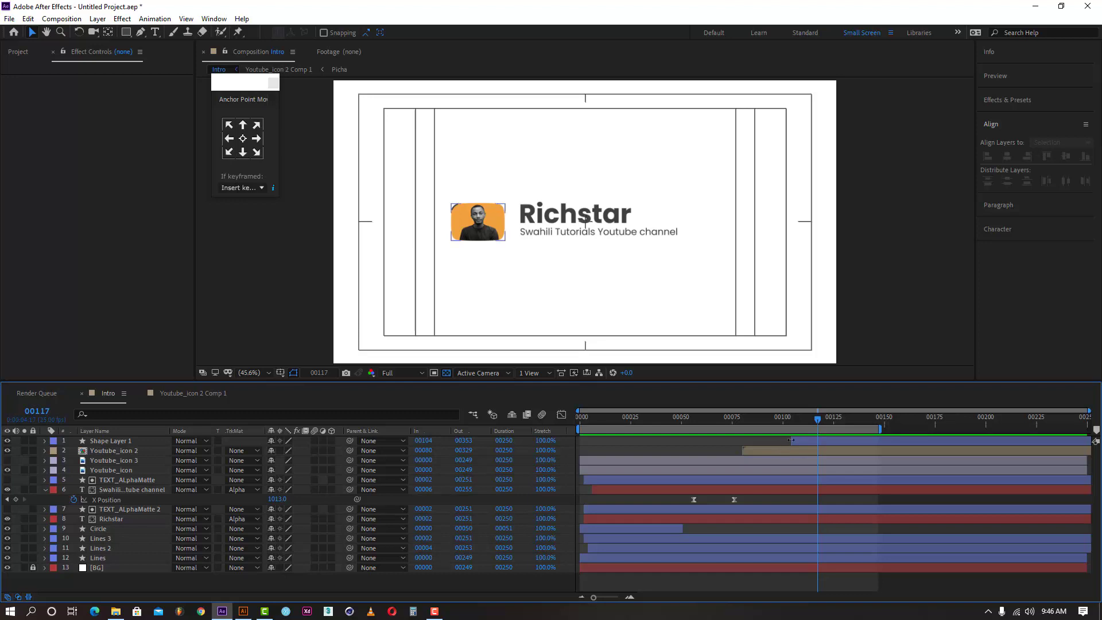
- Set Shape Layer 1's outline stroke width to 10 px
{"action": "left_click", "coordinate": [800, 439]}
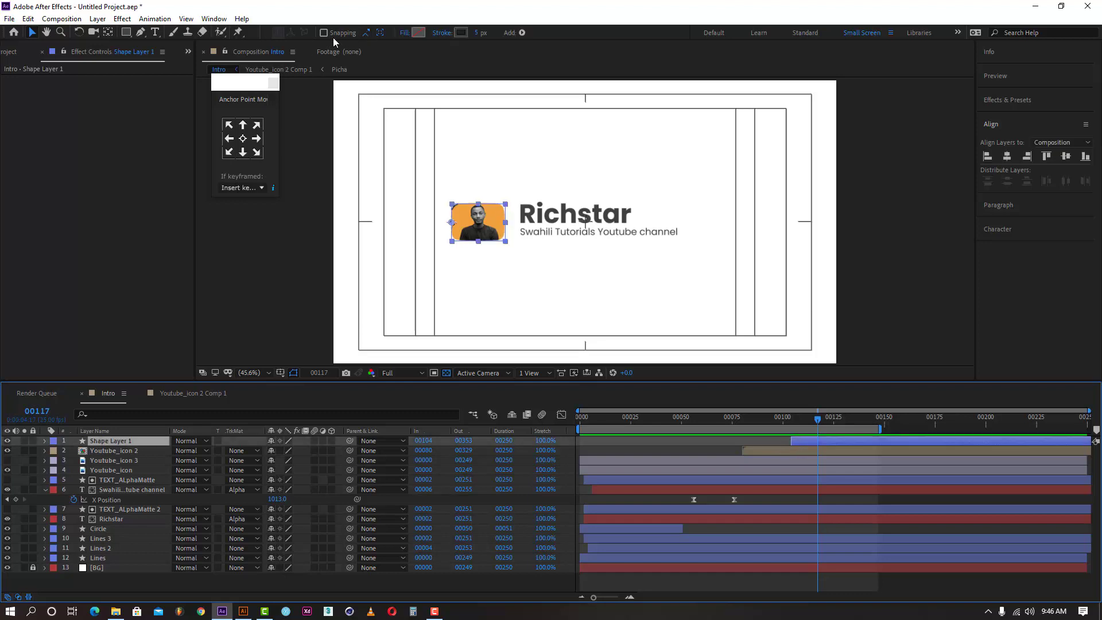
{"action": "left_click", "coordinate": [478, 33]}
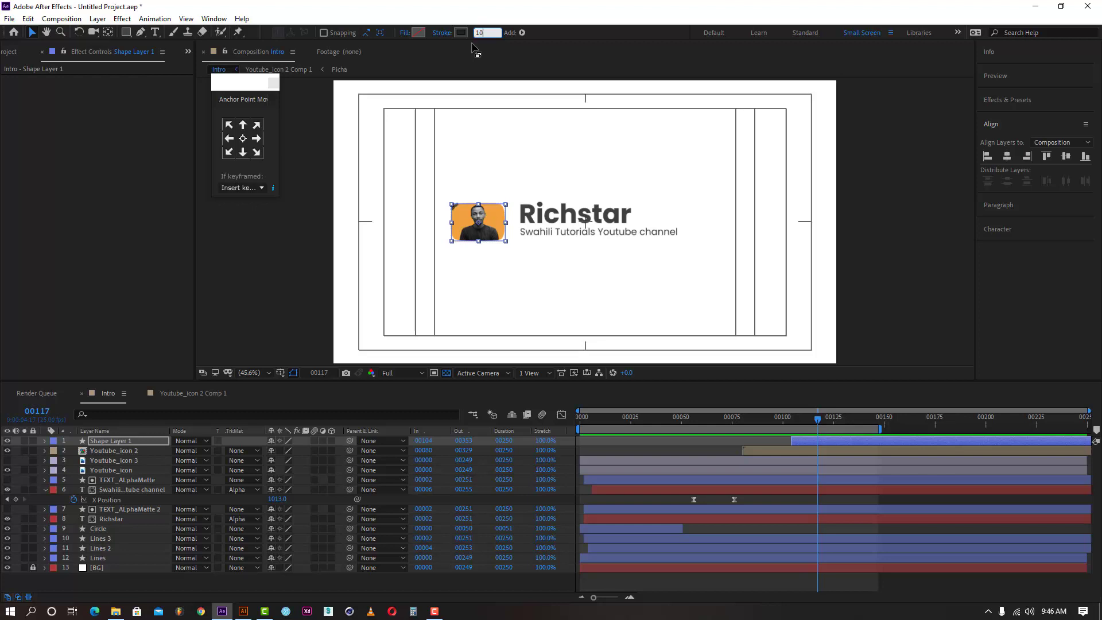
{"action": "key", "text": "Return"}
- Preview the thicker outline drawing on from frame 00081
{"action": "left_click", "coordinate": [722, 449]}
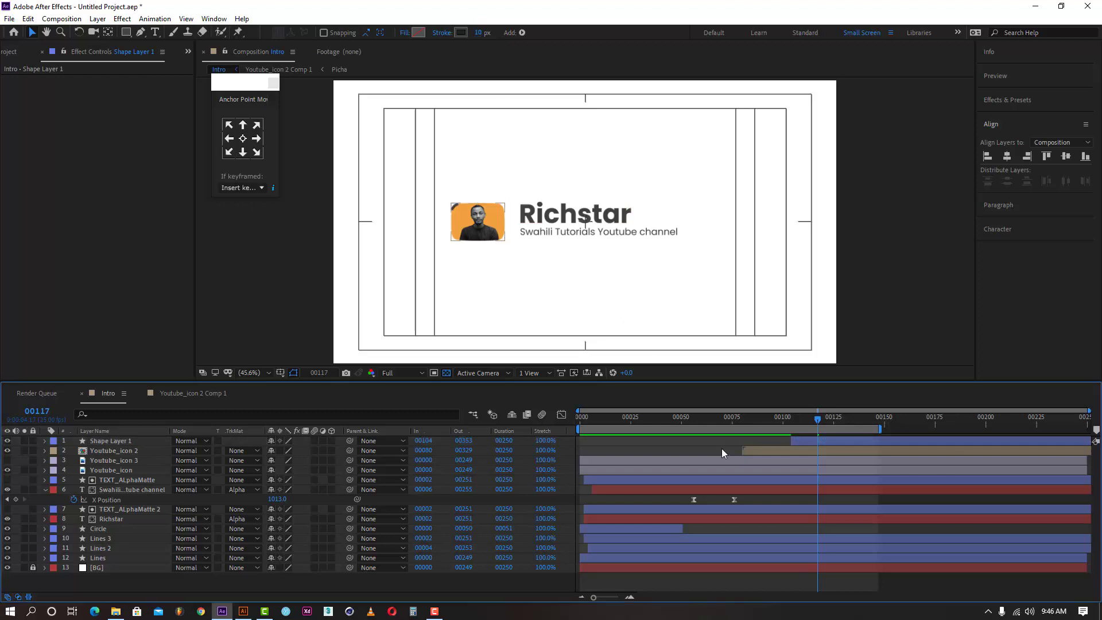
{"action": "left_click", "coordinate": [745, 417]}
{"action": "key", "text": "space"}
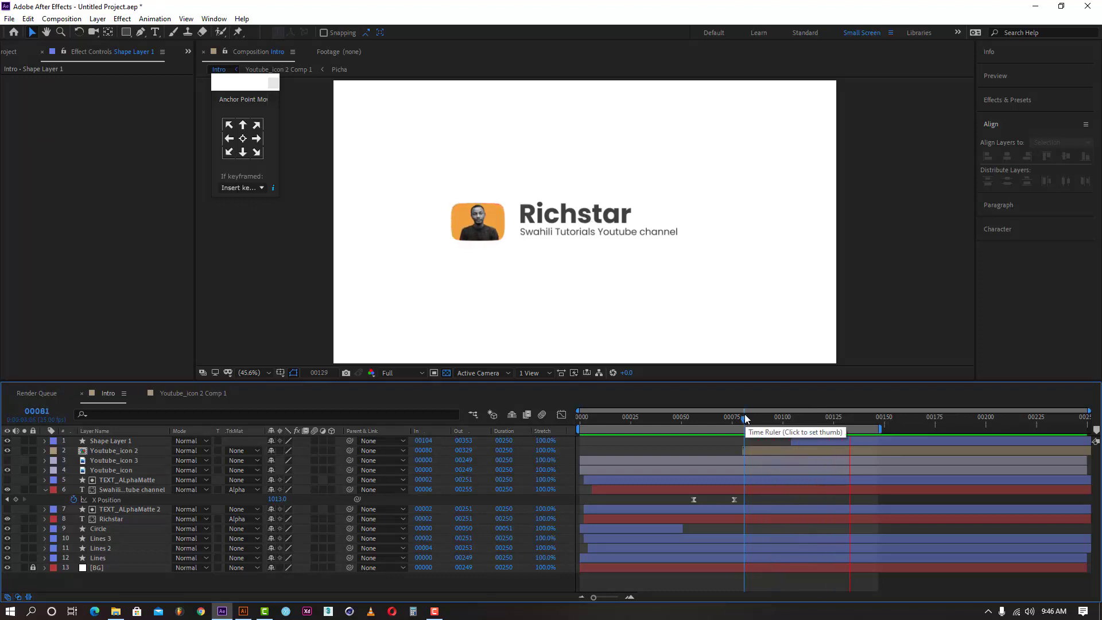
{"action": "key", "text": "space"}
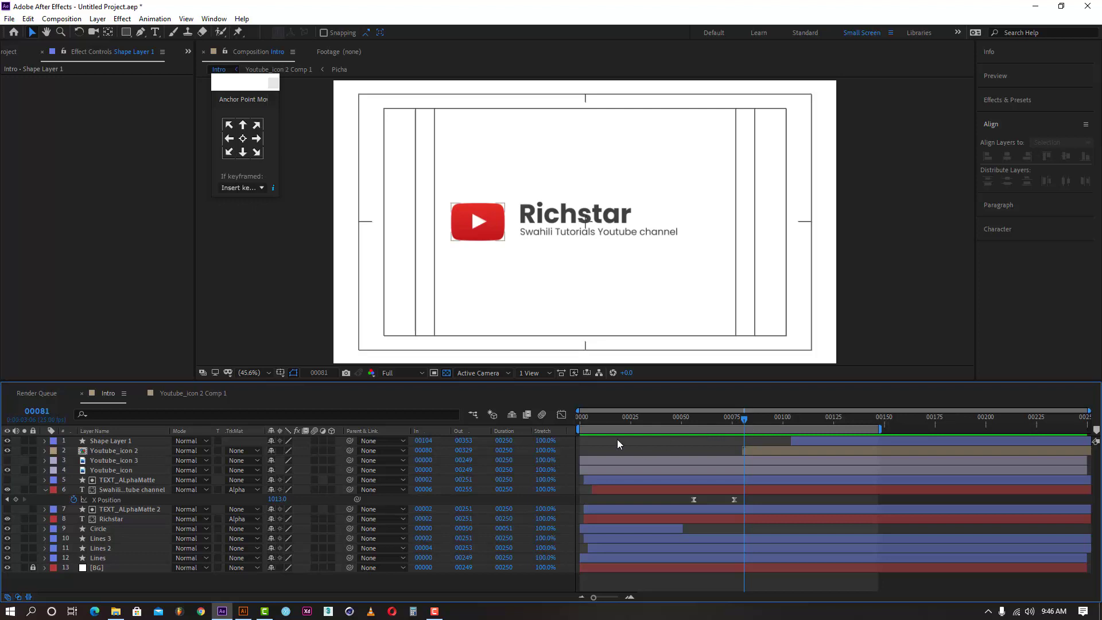
{"action": "left_click_drag", "start_coordinate": [622, 420], "coordinate": [674, 435]}
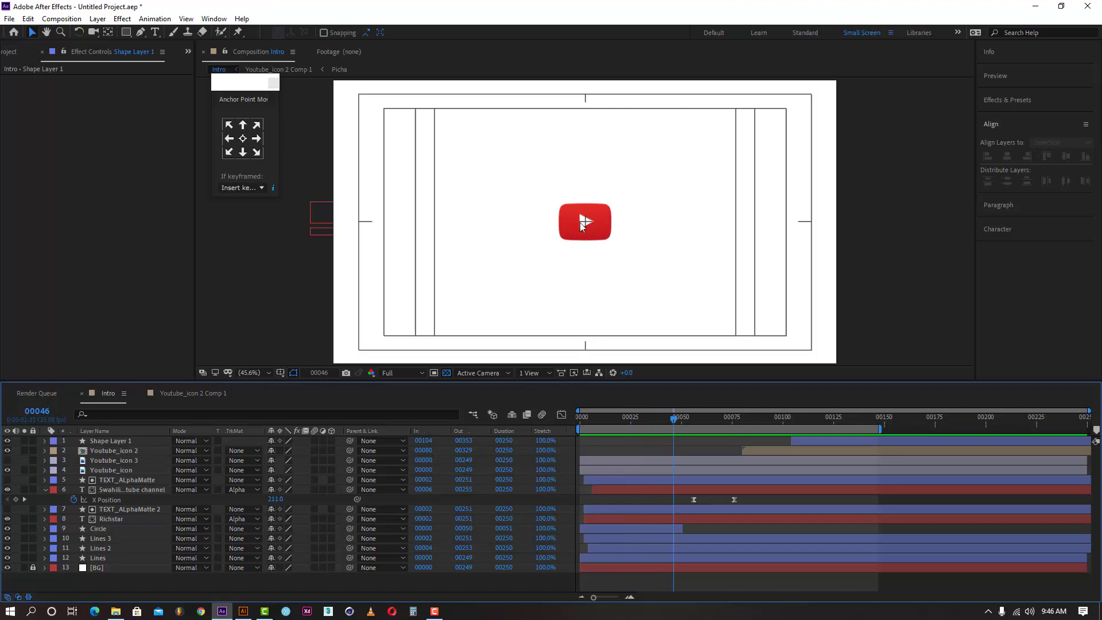
{"action": "left_click", "coordinate": [570, 288]}
- In Illustrator, make a new Untitled-2 document from a preset via File > New
{"action": "left_click", "coordinate": [243, 610]}
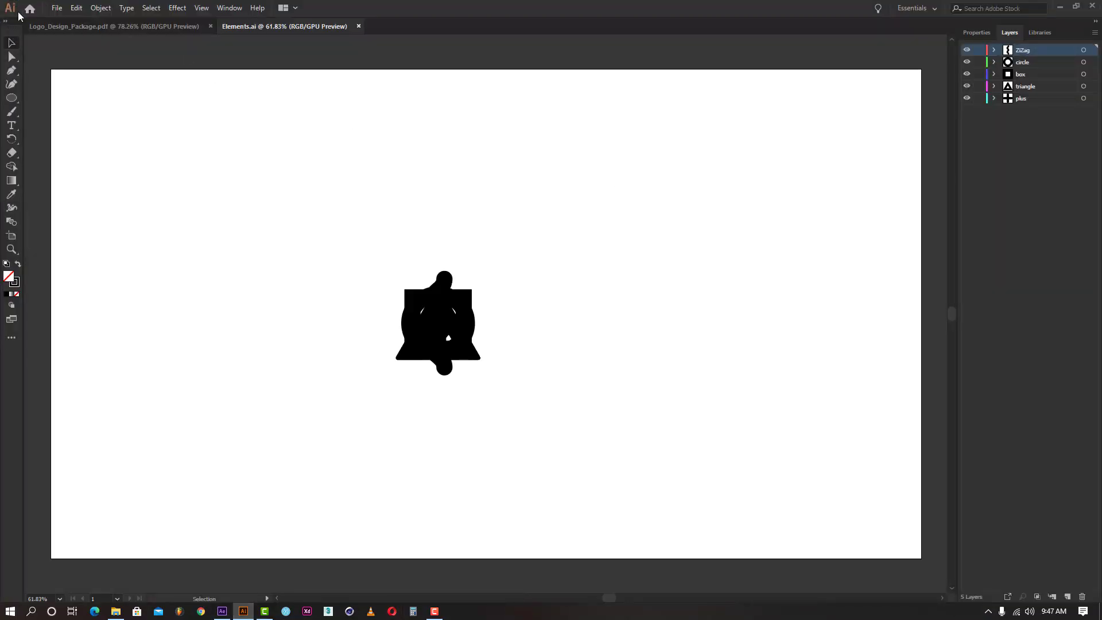
{"action": "left_click", "coordinate": [60, 11]}
{"action": "left_click", "coordinate": [64, 21]}
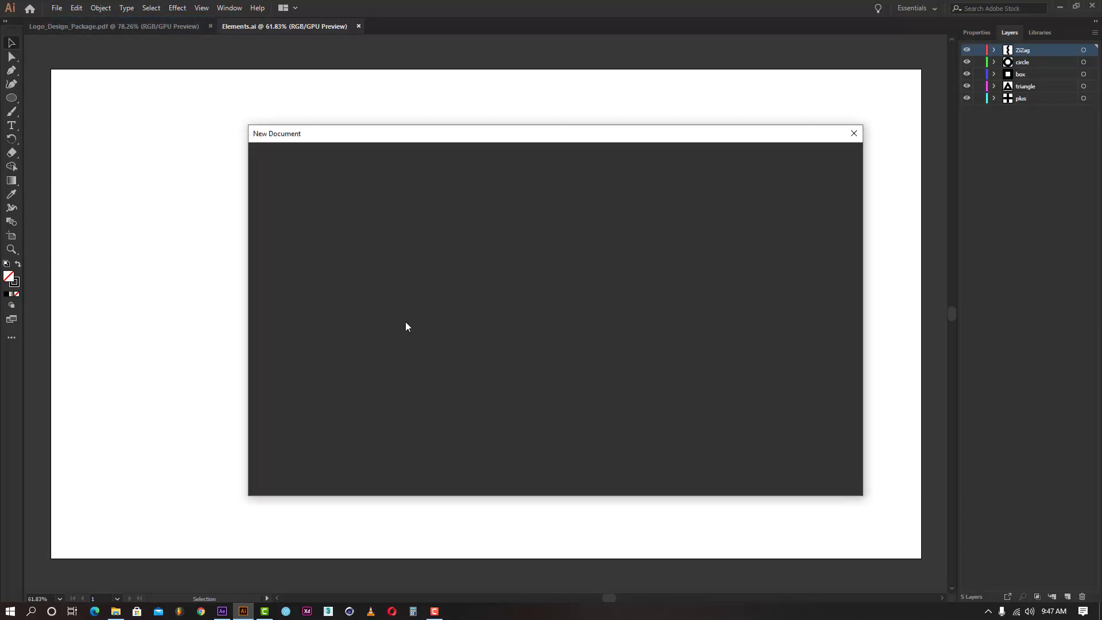
{"action": "double_click", "coordinate": [323, 254]}
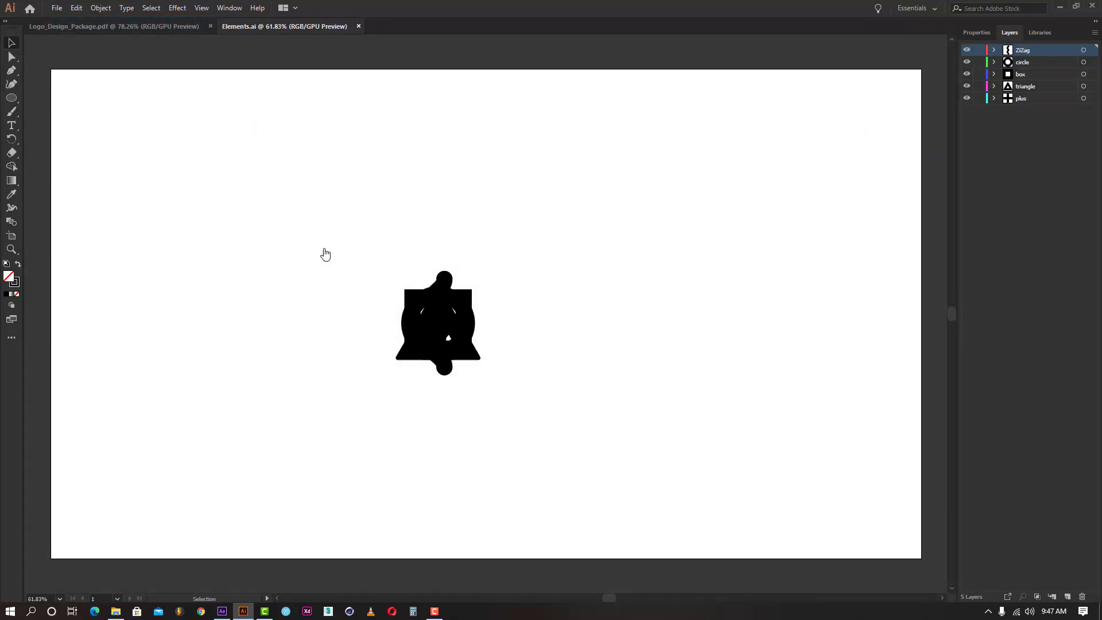
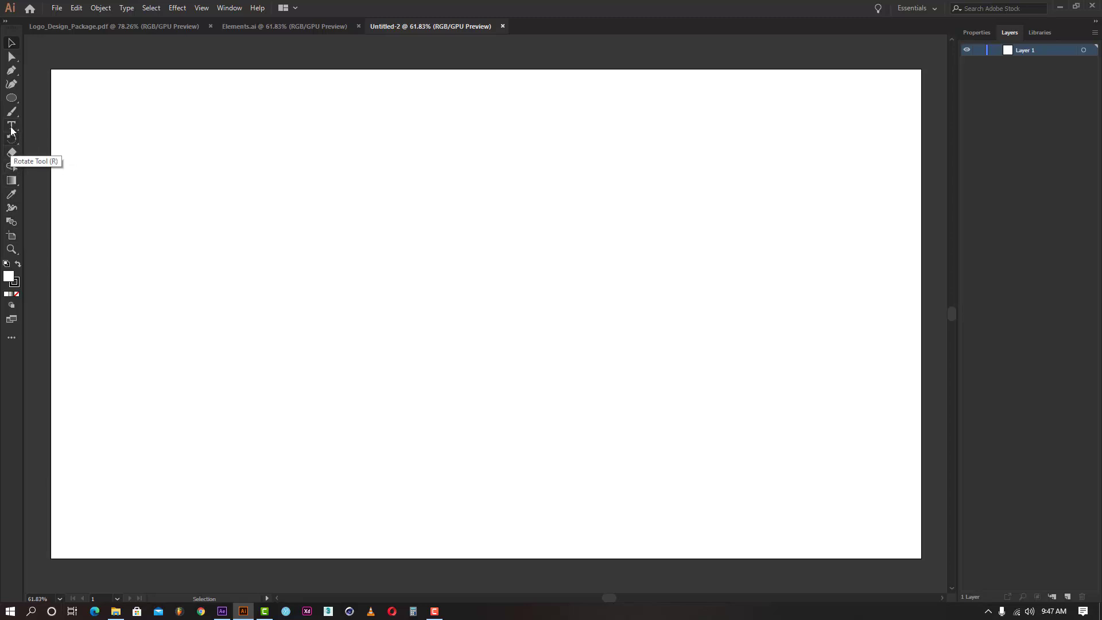
- Draw a circle mid-artboard, give it a 20 pt stroke, and add a square at its lower left
{"action": "left_click_drag", "start_coordinate": [12, 97], "coordinate": [48, 112]}
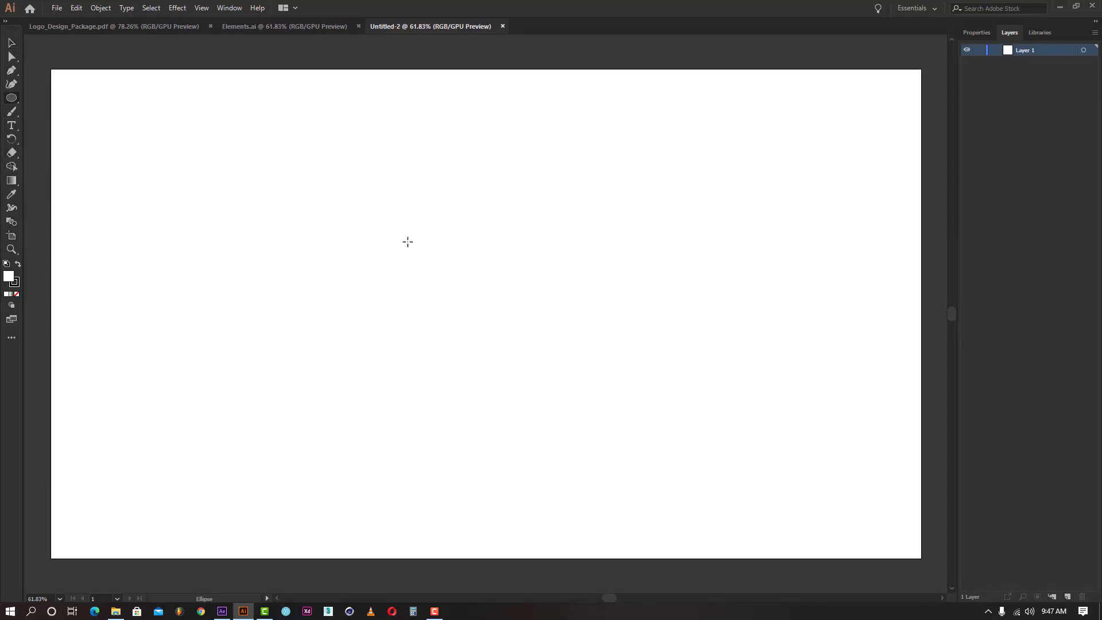
{"action": "left_click_drag", "start_coordinate": [419, 249], "coordinate": [496, 326]}
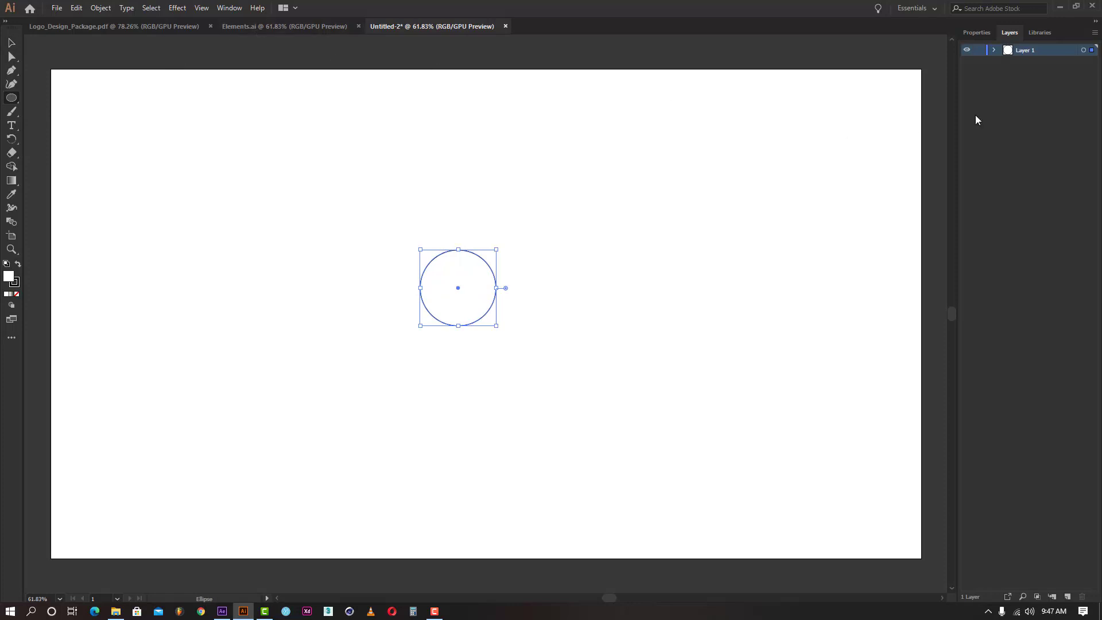
{"action": "left_click", "coordinate": [977, 34]}
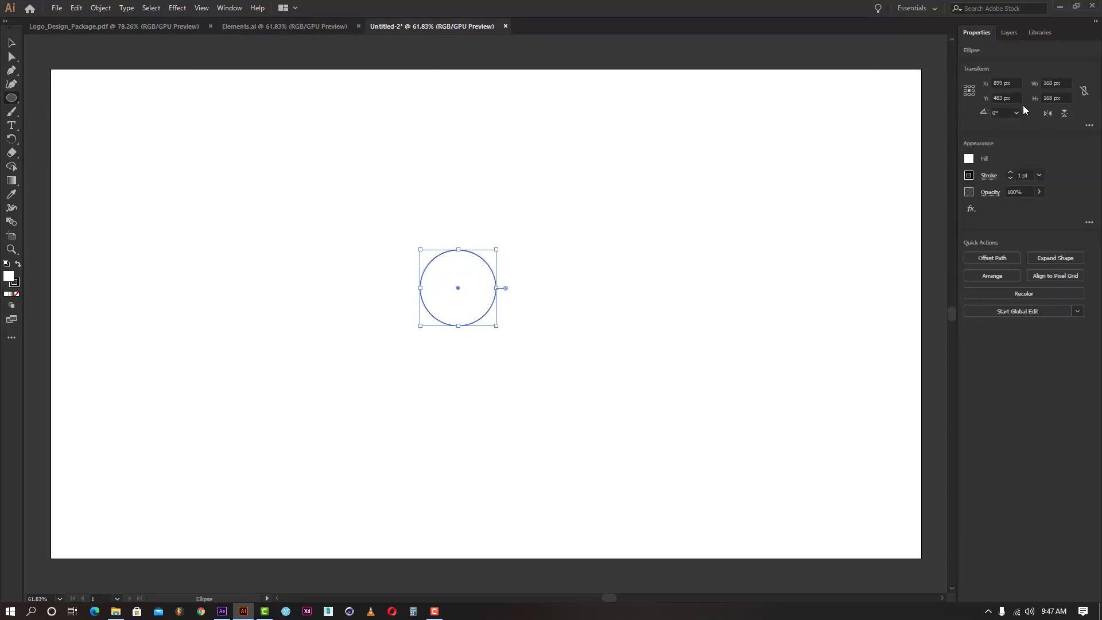
{"action": "left_click", "coordinate": [1042, 175]}
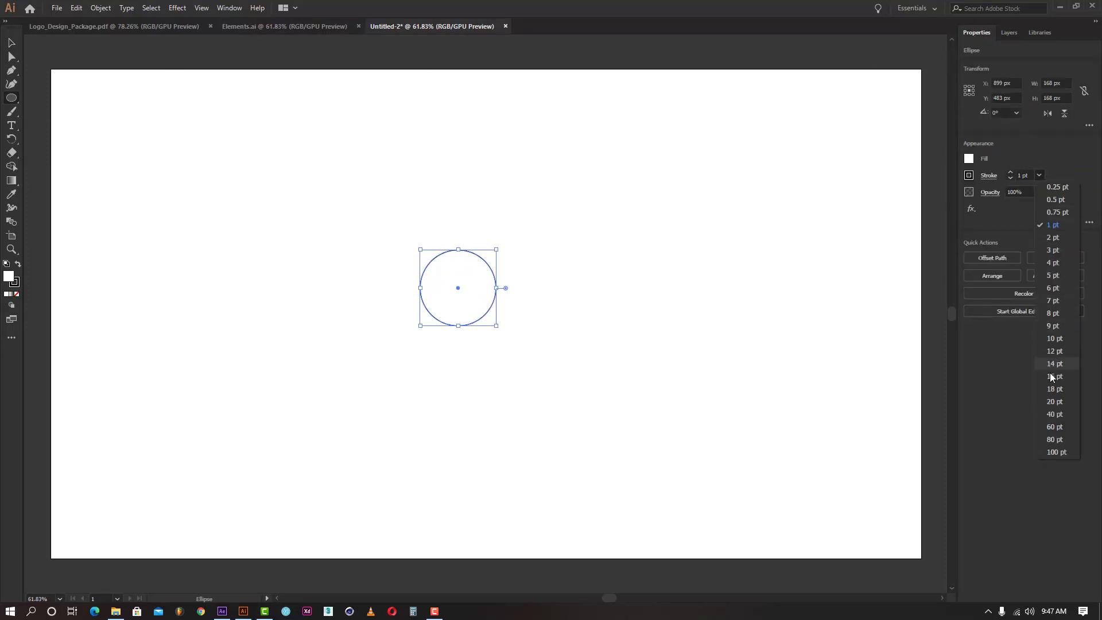
{"action": "left_click", "coordinate": [1054, 403]}
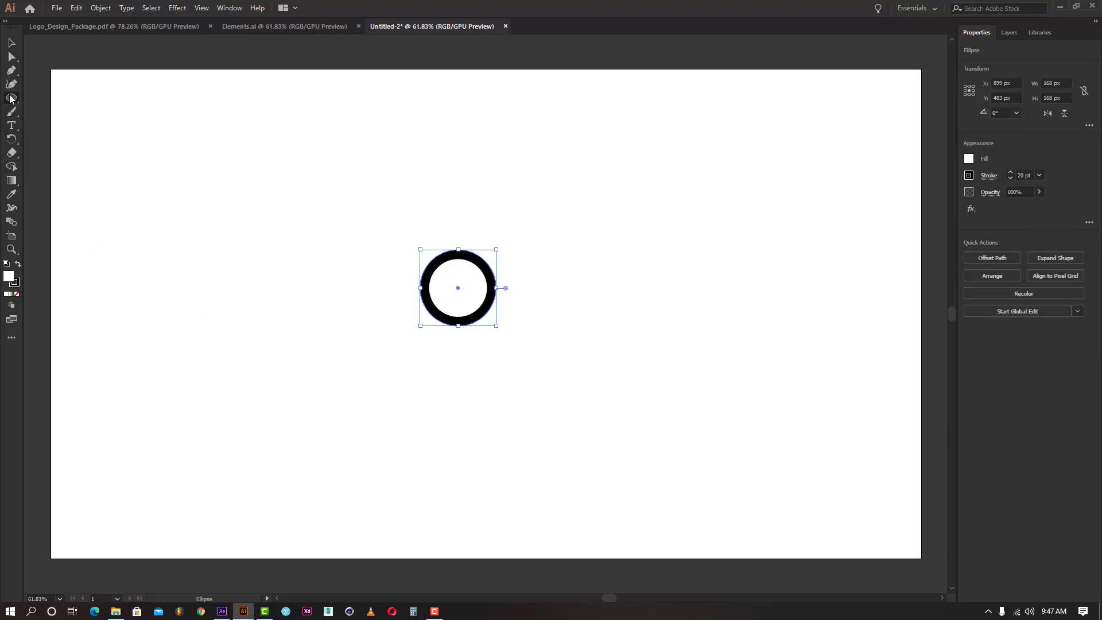
{"action": "left_click_drag", "start_coordinate": [11, 99], "coordinate": [34, 96]}
{"action": "mouse_move", "coordinate": [334, 349]}
{"action": "left_mouse_down"}
{"action": "mouse_move", "coordinate": [420, 419]}
{"action": "mouse_move", "coordinate": [411, 425]}
{"action": "left_mouse_up"}
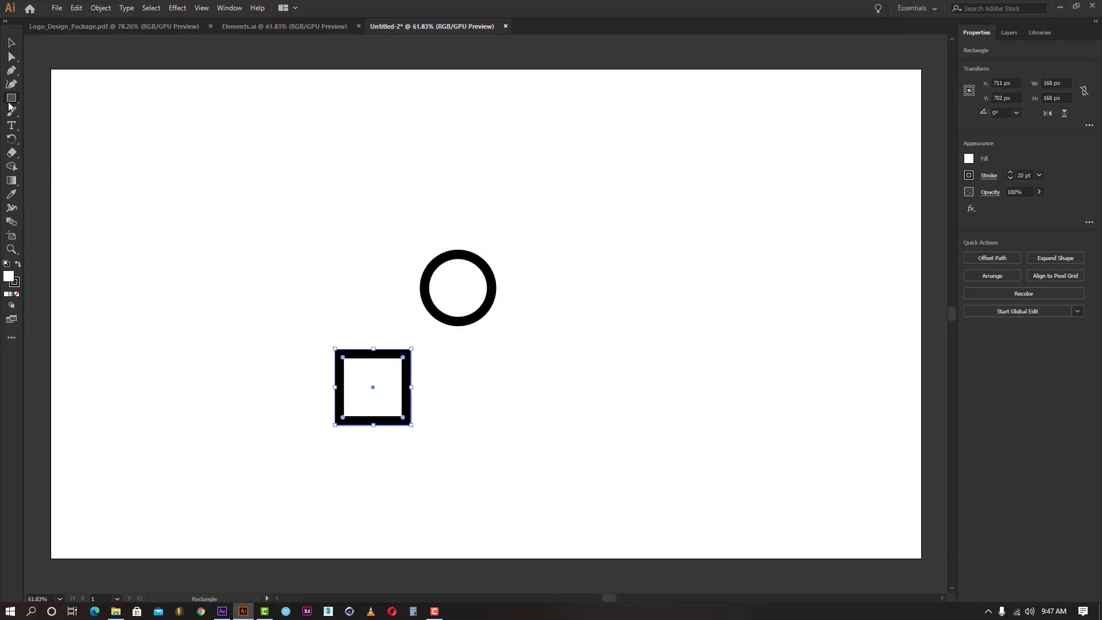
- Create a 3-sided polygon triangle and enlarge it beside the square
{"action": "left_click_drag", "start_coordinate": [9, 106], "coordinate": [61, 129]}
{"action": "left_click", "coordinate": [519, 363]}
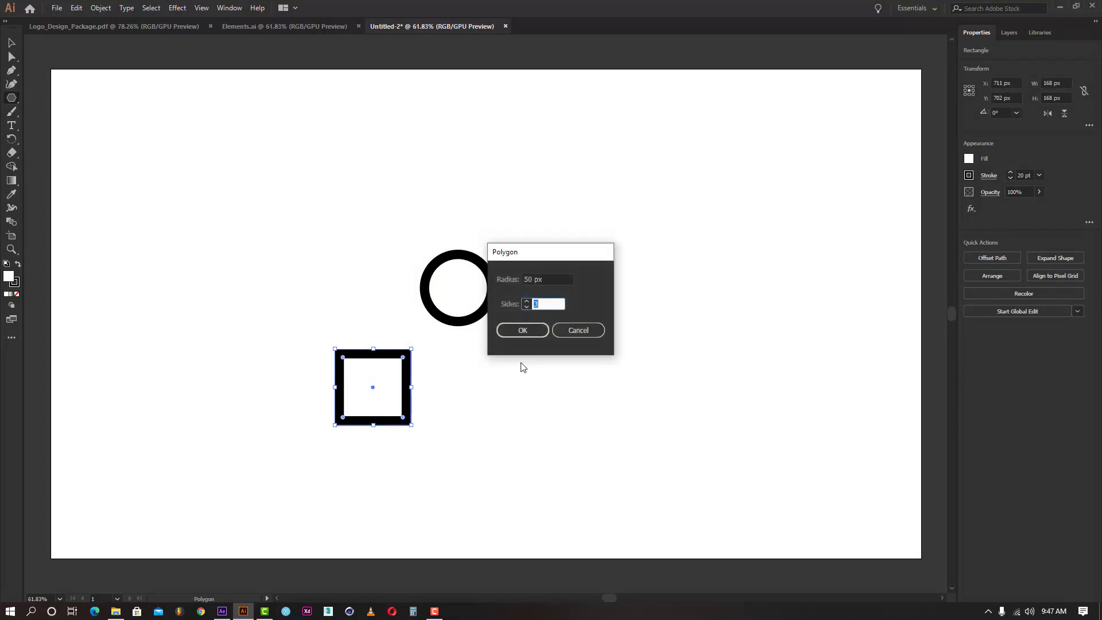
{"action": "left_click", "coordinate": [522, 329]}
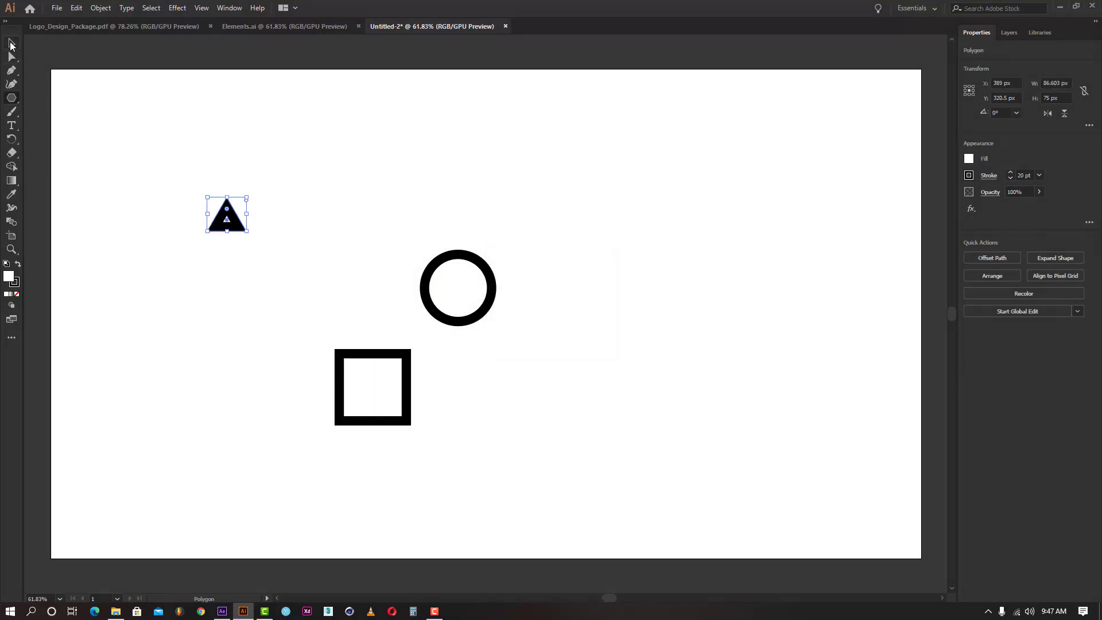
{"action": "left_click", "coordinate": [10, 43]}
{"action": "left_click_drag", "start_coordinate": [246, 231], "coordinate": [441, 395]}
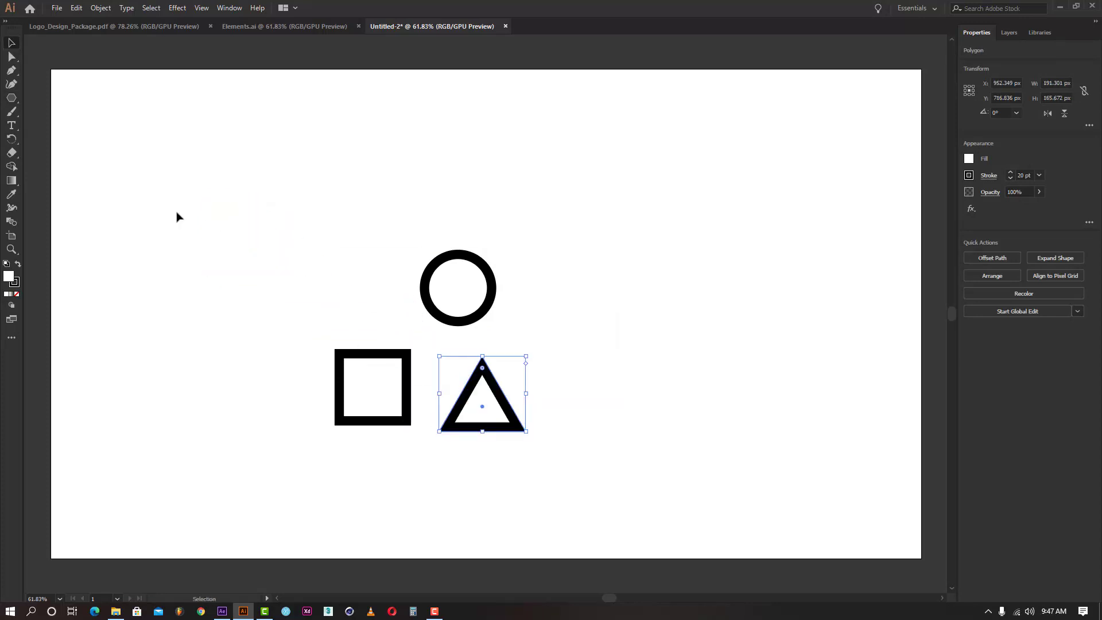
{"action": "left_click", "coordinate": [177, 217]}
- Draw a vertical and a horizontal line into a cross at upper left, group them, and select all shapes
{"action": "left_click", "coordinate": [11, 70]}
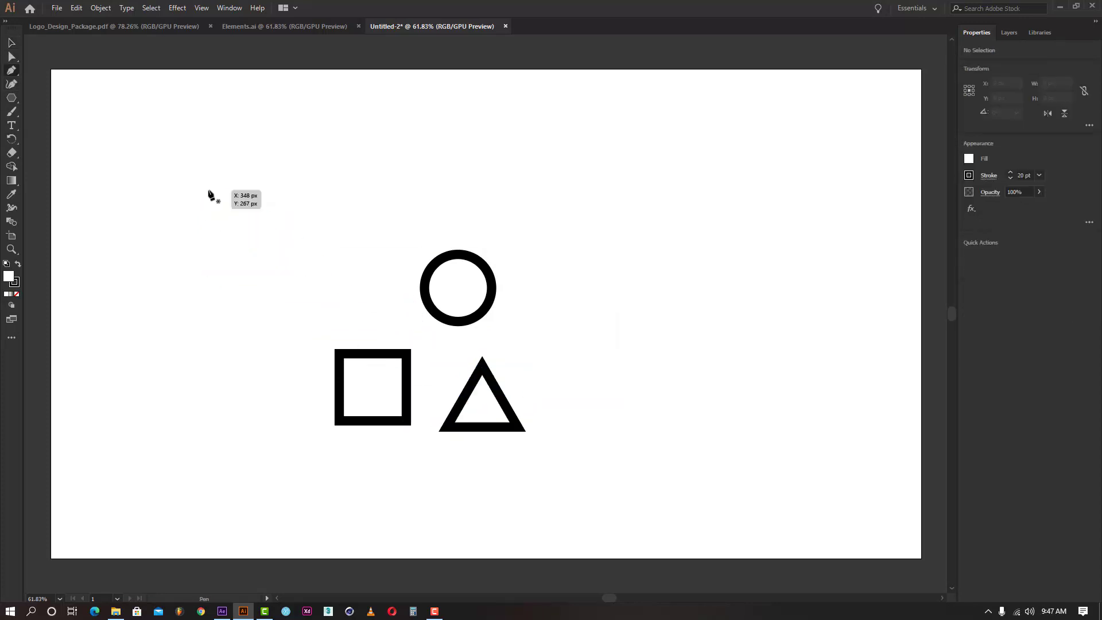
{"action": "left_click", "coordinate": [208, 190]}
{"action": "left_click", "coordinate": [208, 253]}
{"action": "left_click", "coordinate": [11, 44]}
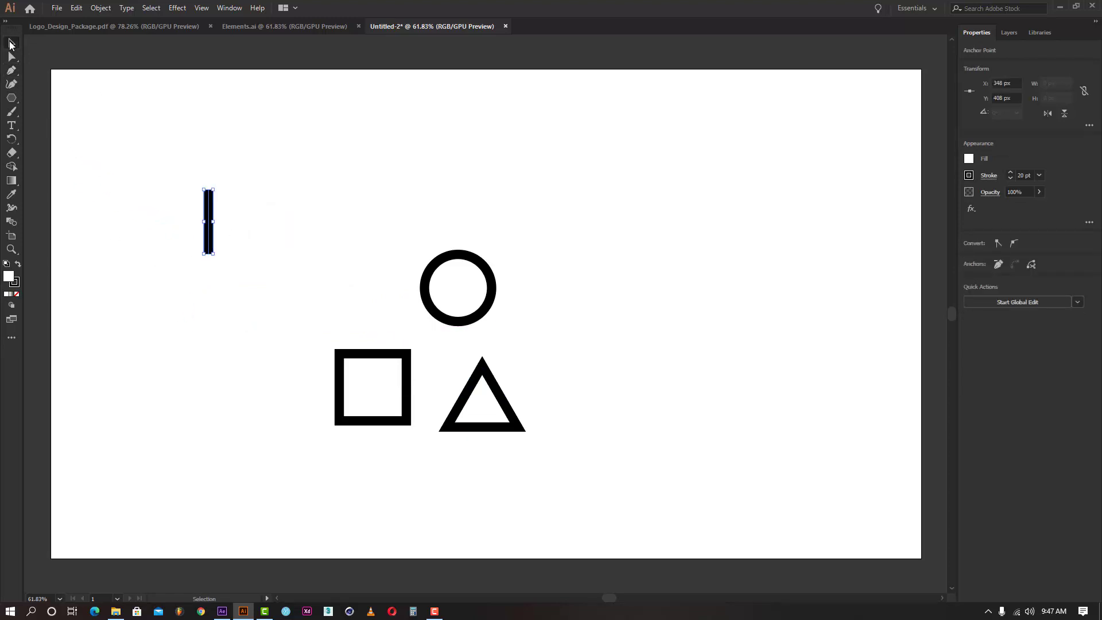
{"action": "left_click", "coordinate": [10, 70]}
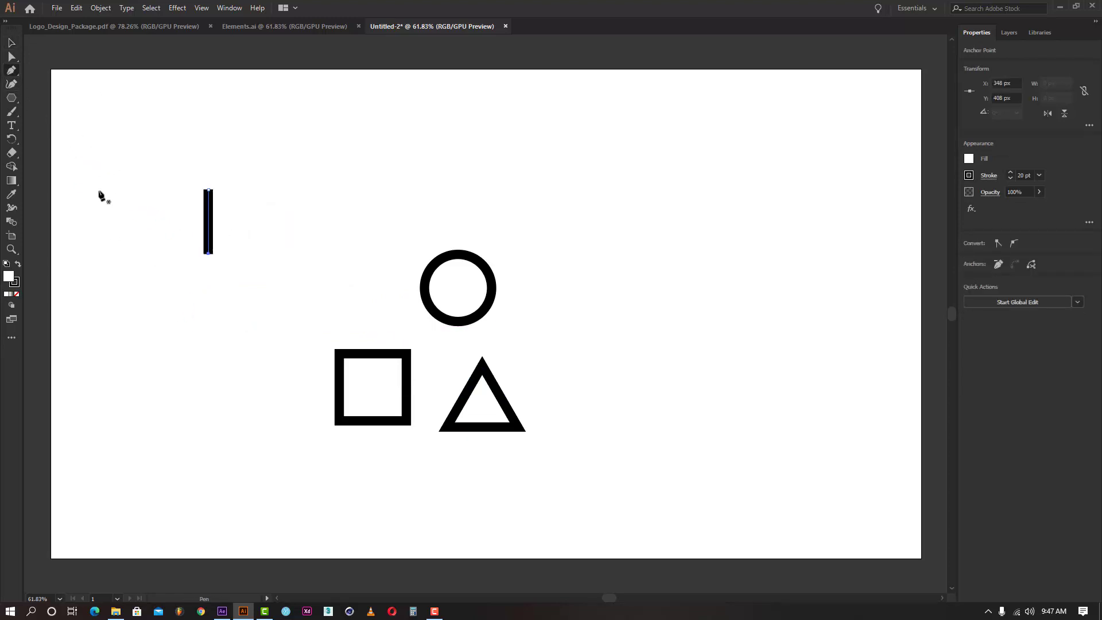
{"action": "left_click", "coordinate": [175, 222]}
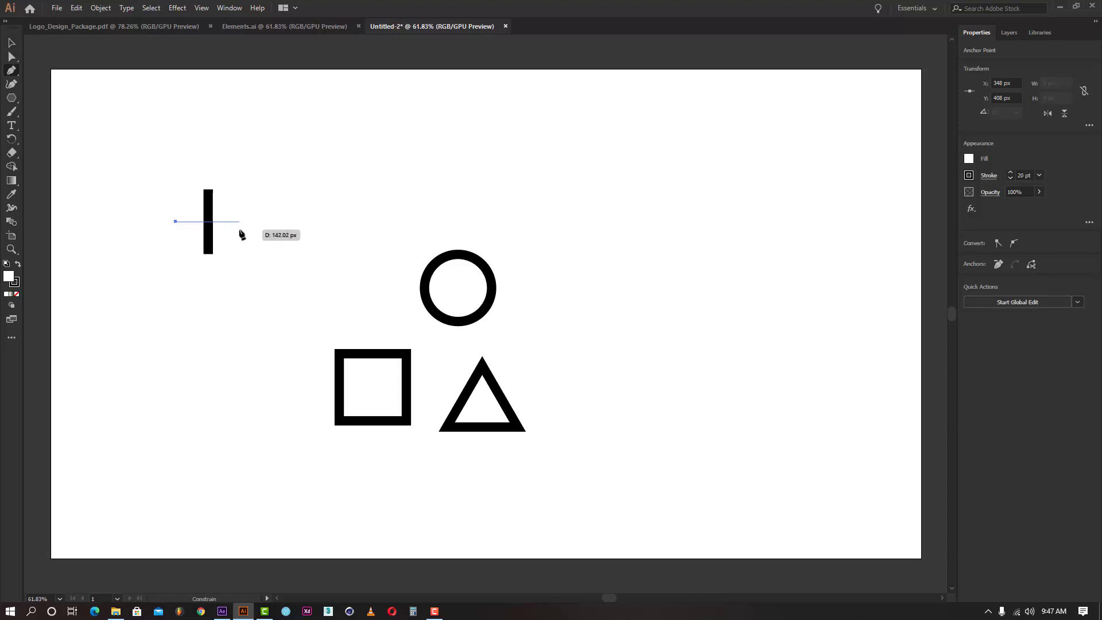
{"action": "left_click", "coordinate": [243, 229], "text": "shift"}
{"action": "left_click", "coordinate": [10, 43]}
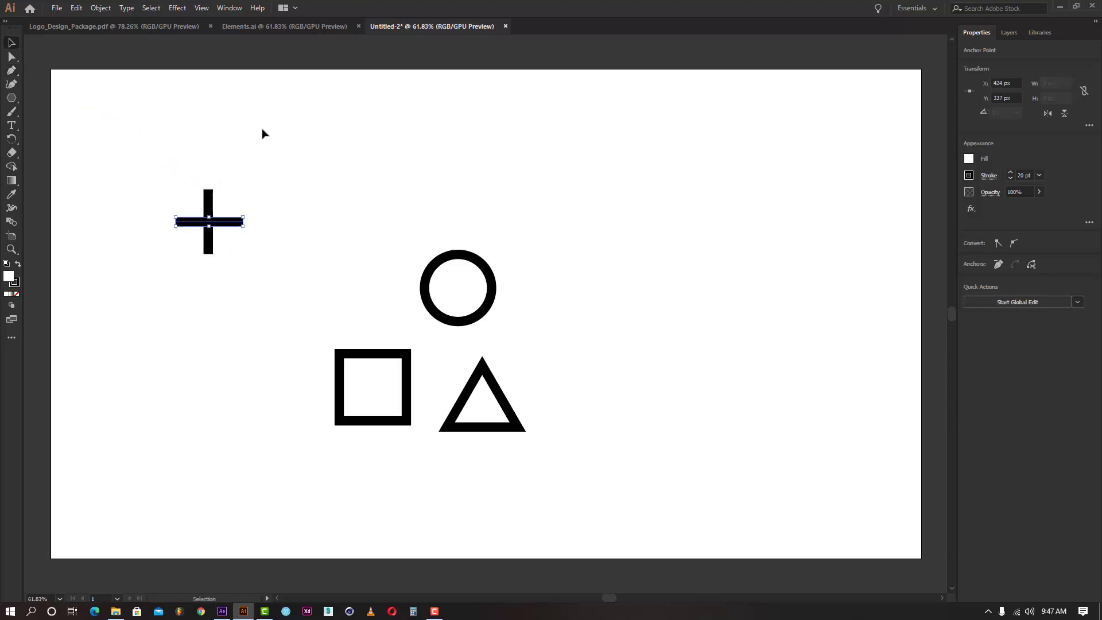
{"action": "left_click_drag", "start_coordinate": [281, 159], "coordinate": [182, 295]}
{"action": "key", "text": "ctrl+g"}
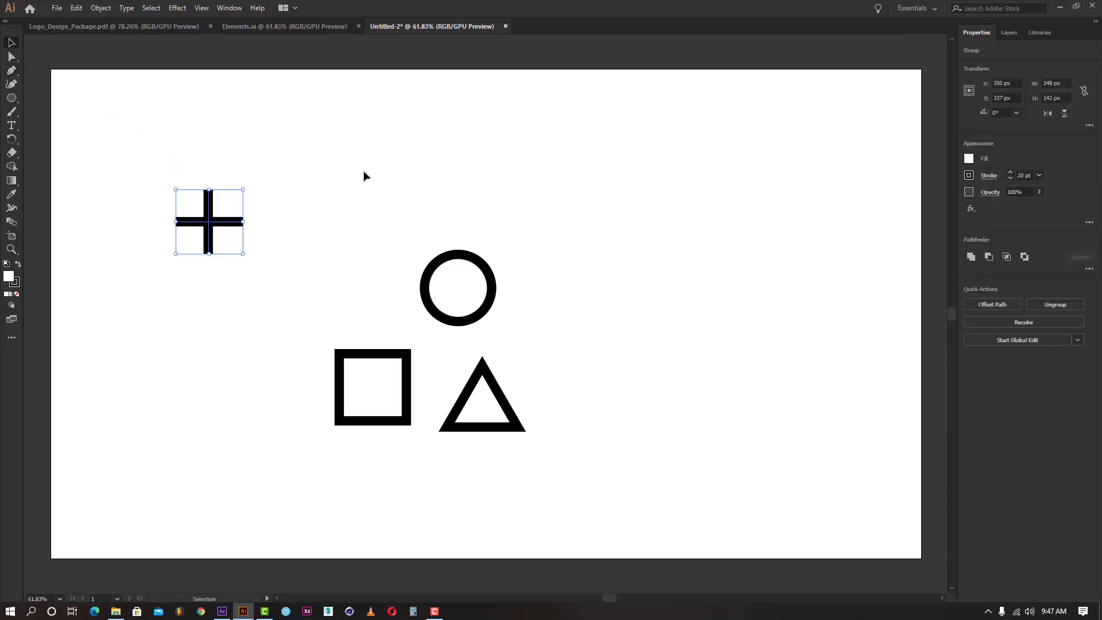
{"action": "left_click", "coordinate": [632, 230]}
{"action": "left_click_drag", "start_coordinate": [665, 152], "coordinate": [81, 493]}
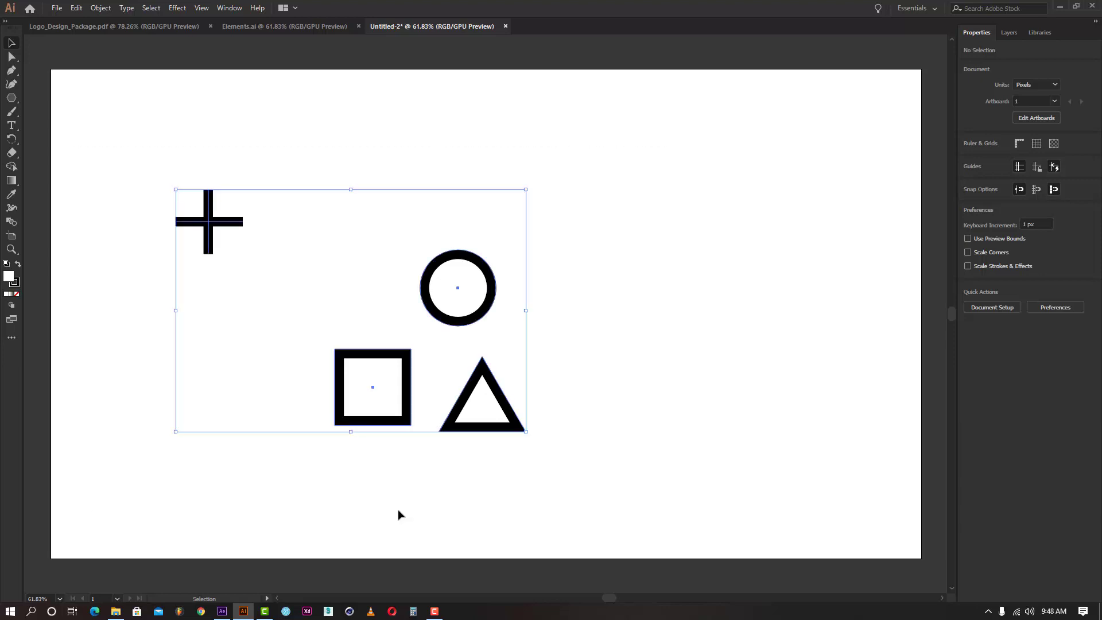
- Align all four shapes on their horizontal and vertical centres and move the stack to the artboard centre
{"action": "left_click", "coordinate": [1009, 257]}
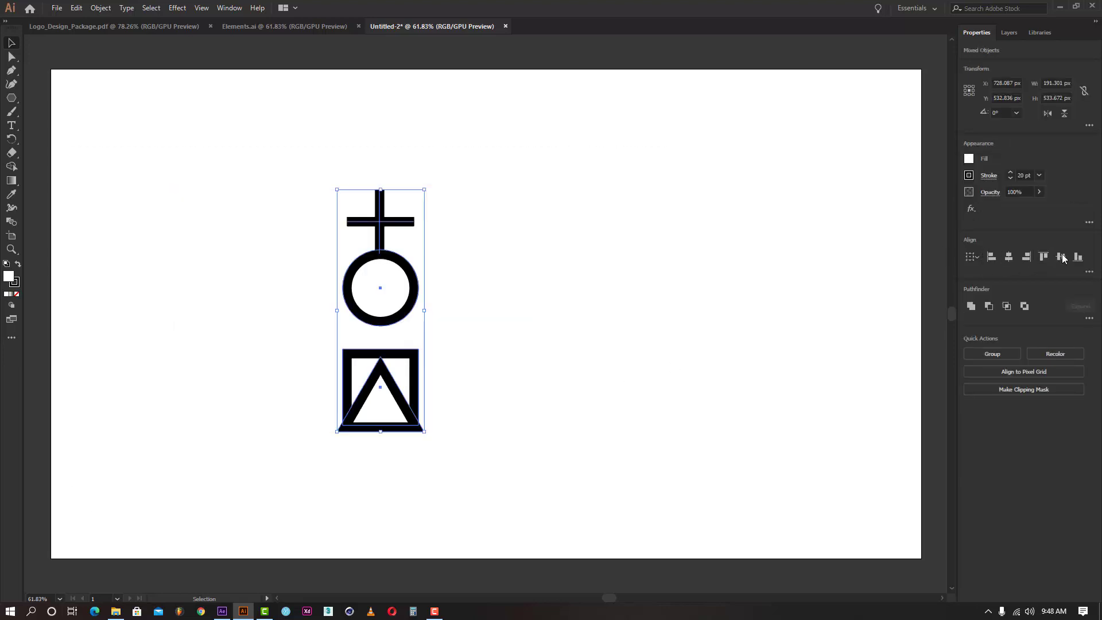
{"action": "left_click", "coordinate": [1060, 257]}
{"action": "left_click", "coordinate": [631, 266]}
{"action": "left_click_drag", "start_coordinate": [509, 204], "coordinate": [330, 384]}
{"action": "left_click_drag", "start_coordinate": [400, 323], "coordinate": [509, 317]}
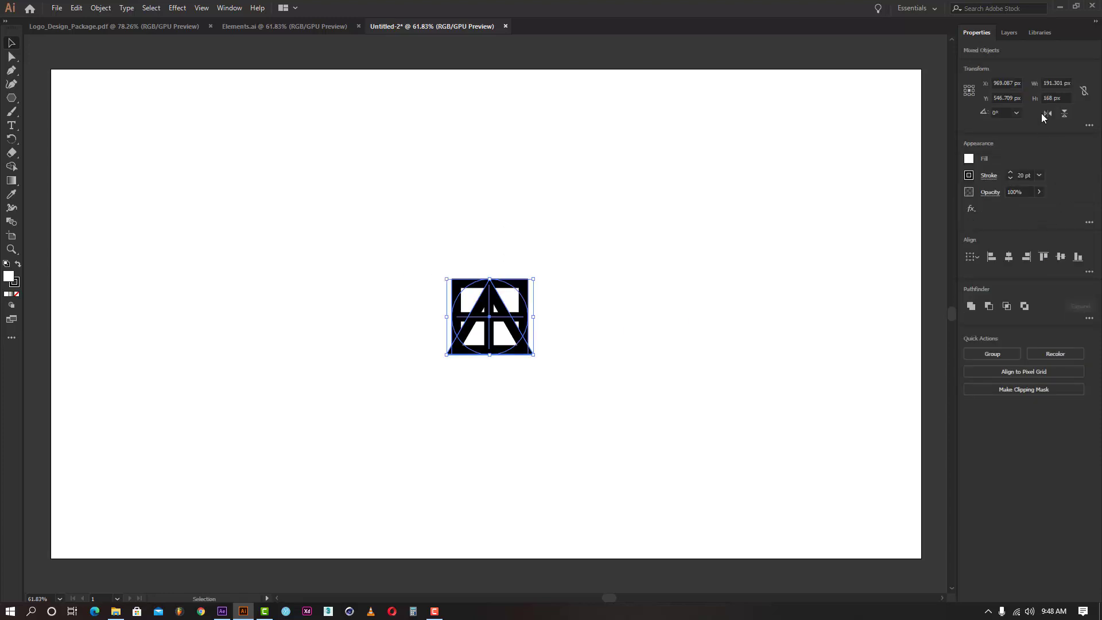
{"action": "left_click", "coordinate": [573, 335]}
- Outline the cross strokes and unite them into one filled shape, then show the Layers panel
{"action": "left_click", "coordinate": [522, 322]}
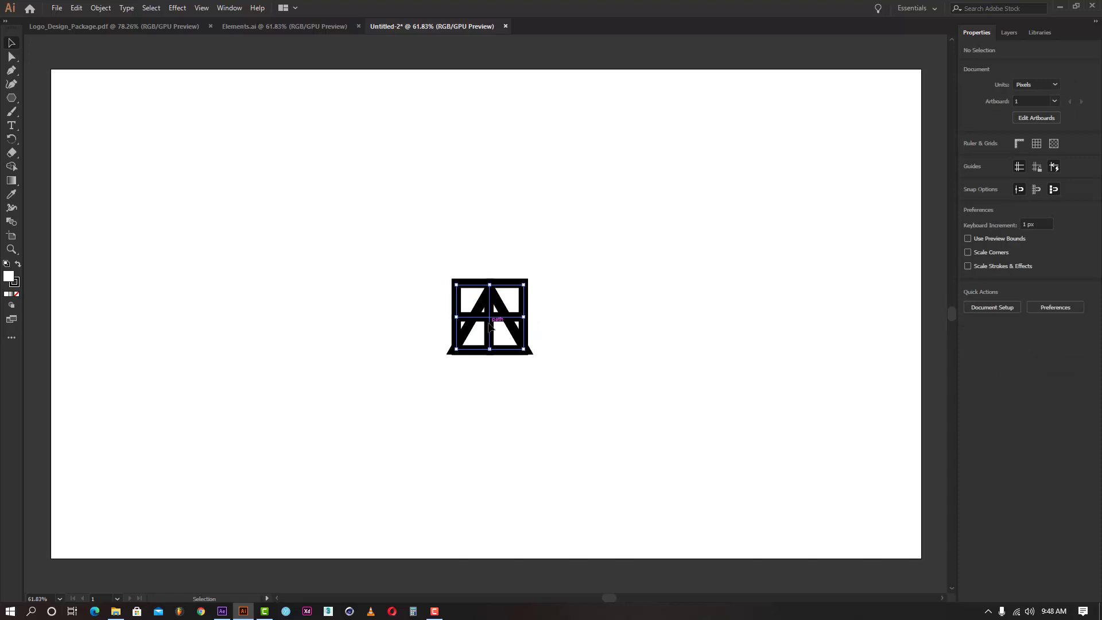
{"action": "left_click", "coordinate": [103, 12]}
{"action": "mouse_move", "coordinate": [146, 266]}
{"action": "left_click", "coordinate": [347, 295]}
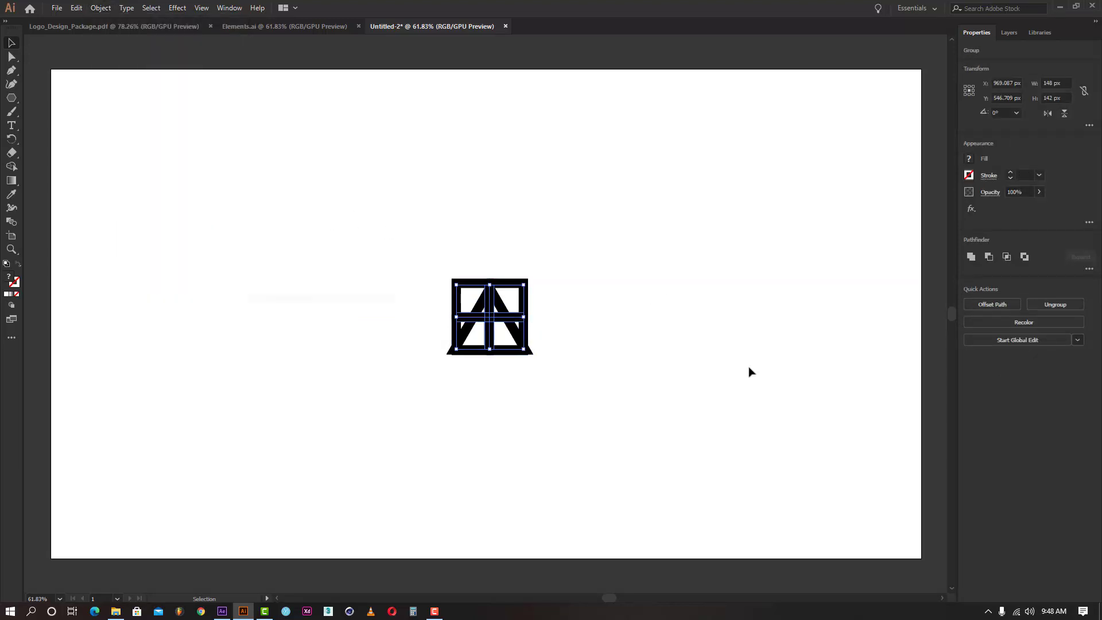
{"action": "left_click", "coordinate": [972, 256]}
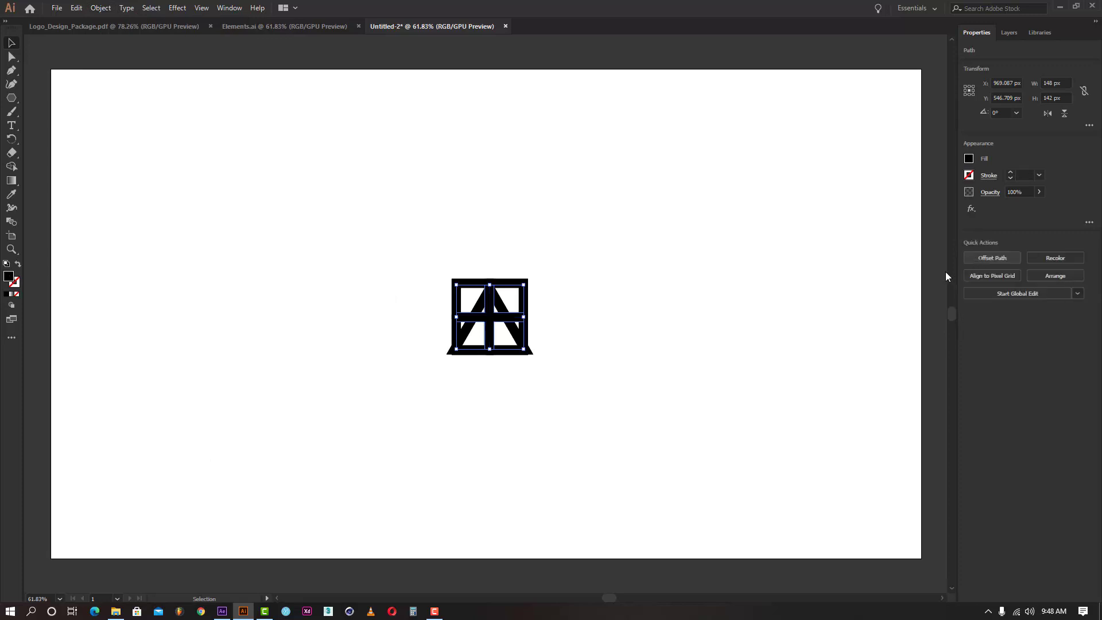
{"action": "left_click_drag", "start_coordinate": [658, 223], "coordinate": [368, 412]}
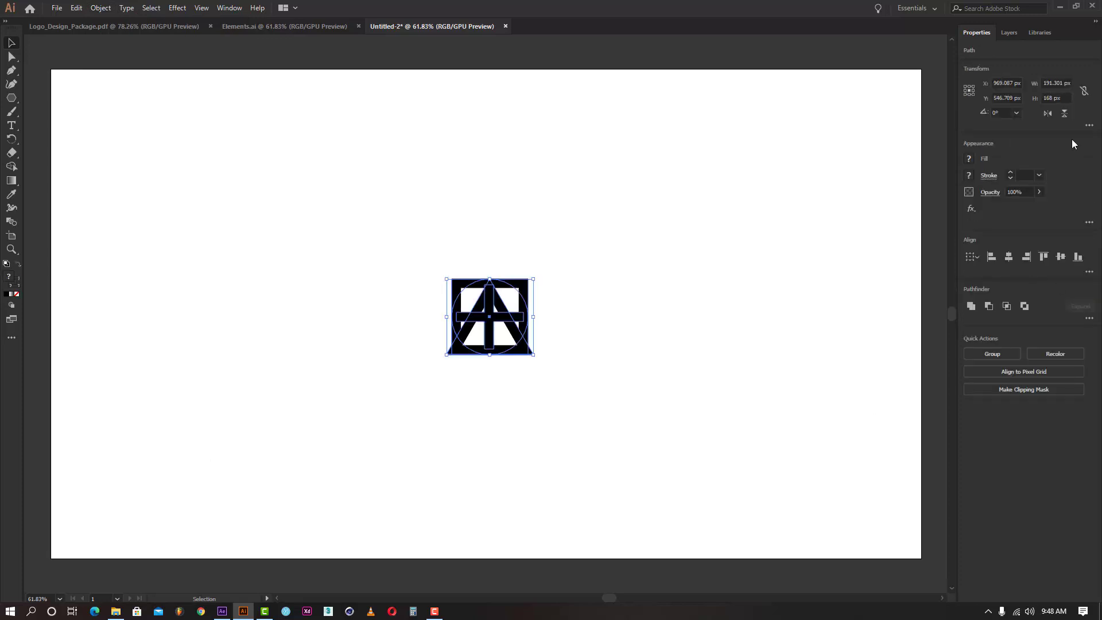
{"action": "left_click", "coordinate": [1011, 33]}
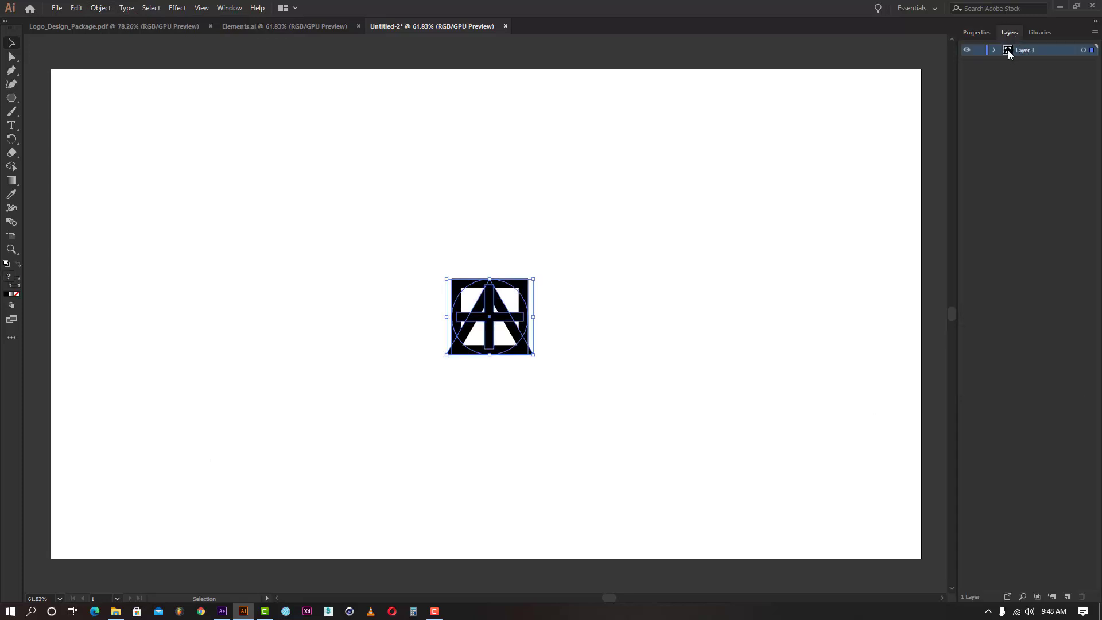
- Release the shapes to separate layers and move Layers 2–5 out of Layer 1 to top level
{"action": "left_click", "coordinate": [1094, 32]}
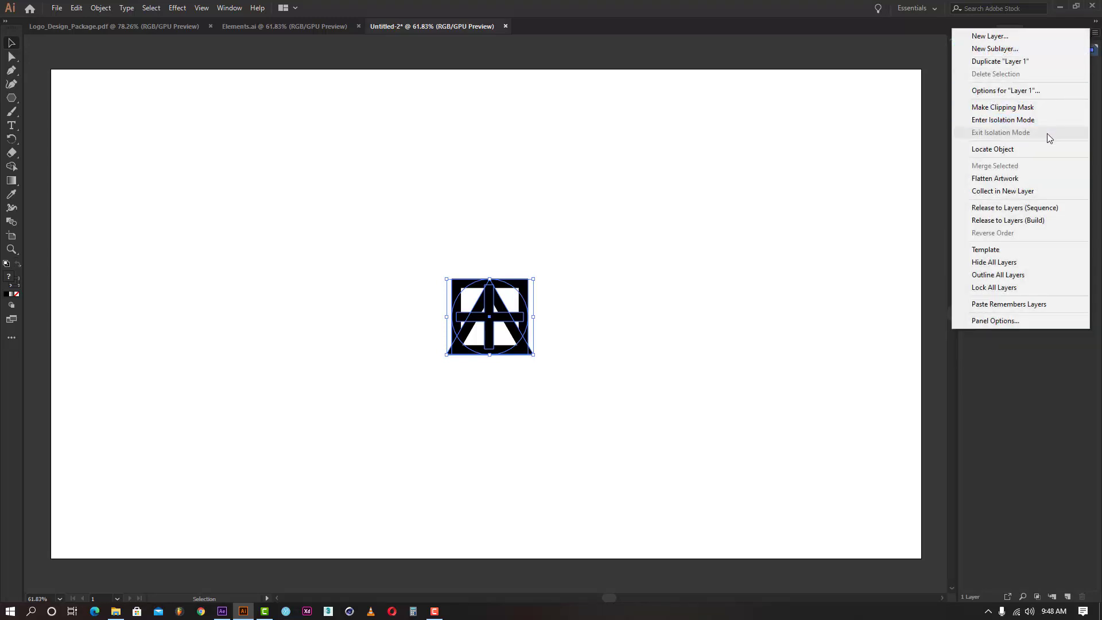
{"action": "left_click", "coordinate": [1010, 207]}
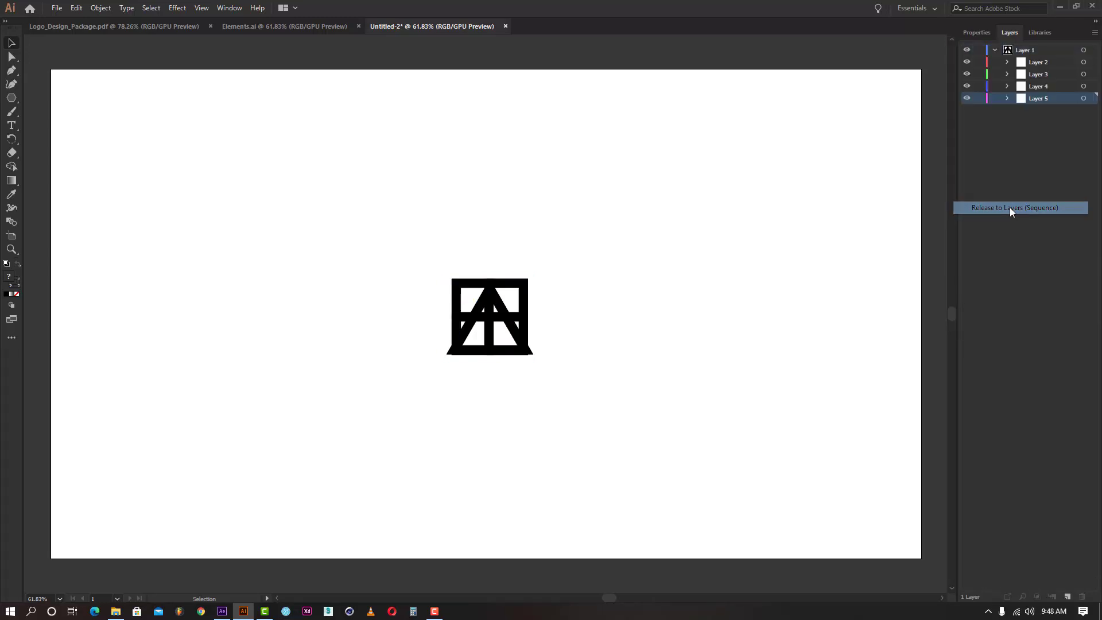
{"action": "left_click", "coordinate": [1037, 65]}
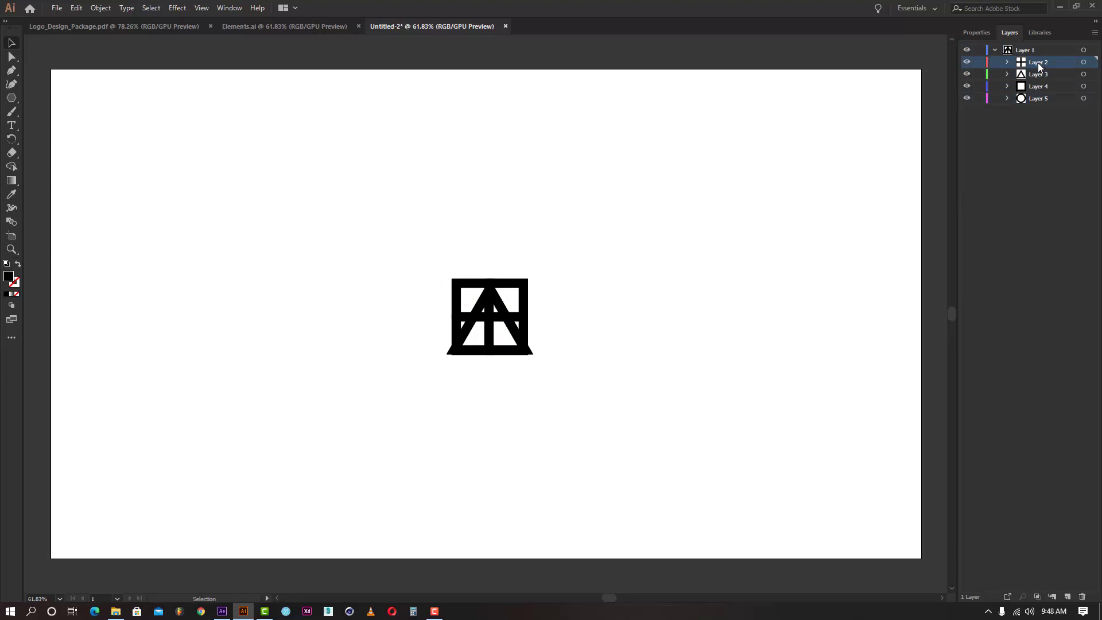
{"action": "left_click", "coordinate": [1050, 98], "text": "shift"}
{"action": "left_click", "coordinate": [1037, 64]}
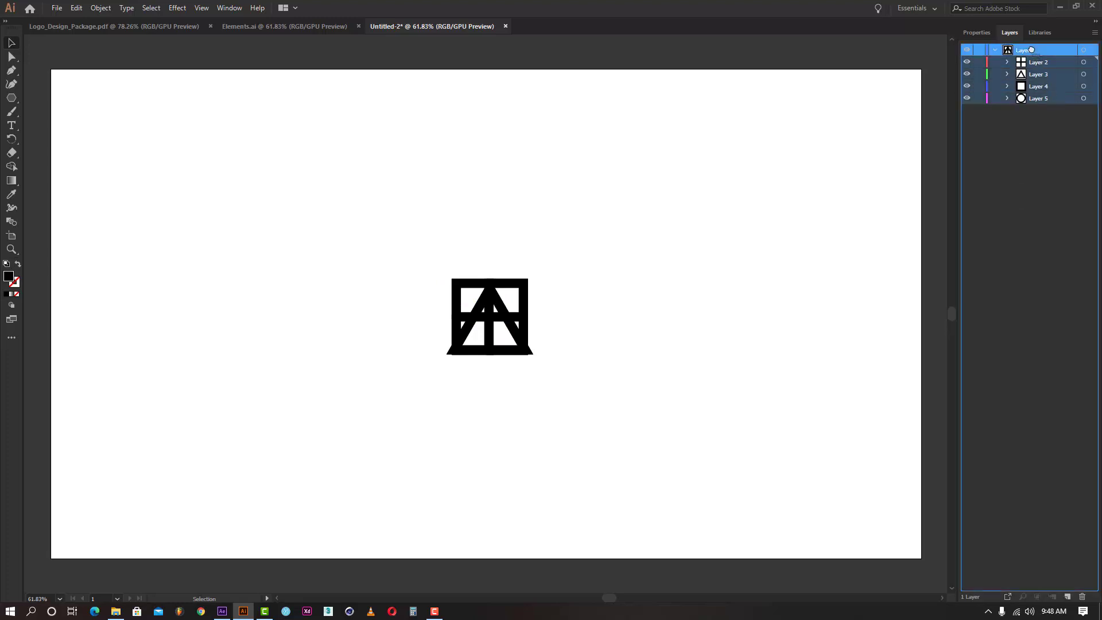
{"action": "left_click_drag", "start_coordinate": [1039, 77], "coordinate": [1025, 46]}
- Select Layer 5, leave its name unchanged, and switch over to After Effects
{"action": "left_click", "coordinate": [1020, 123]}
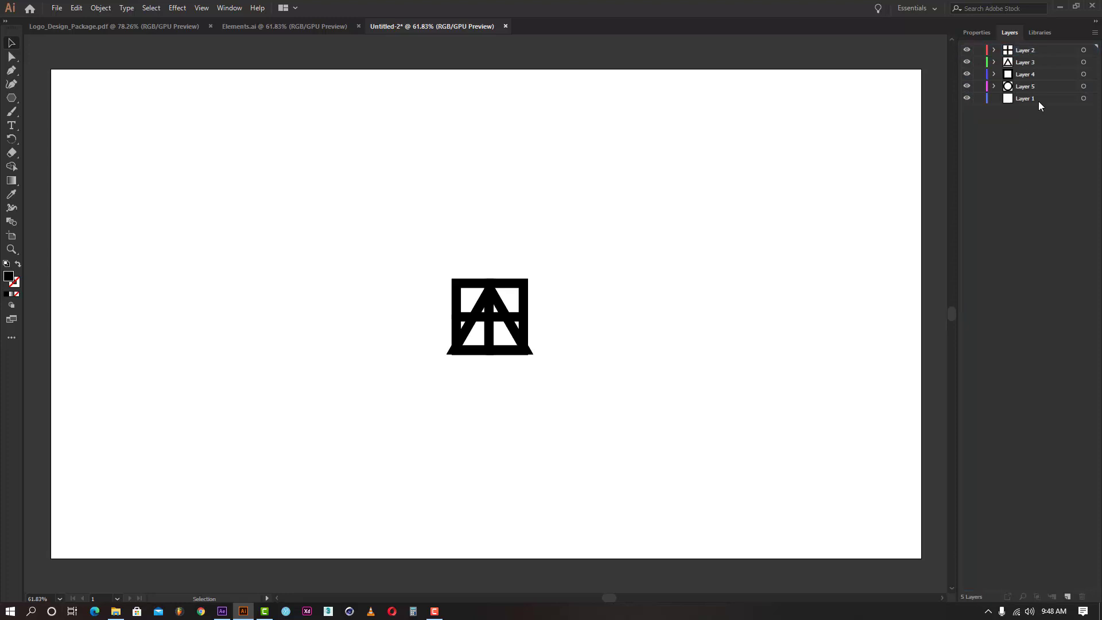
{"action": "left_click", "coordinate": [1032, 86]}
{"action": "left_click", "coordinate": [696, 210]}
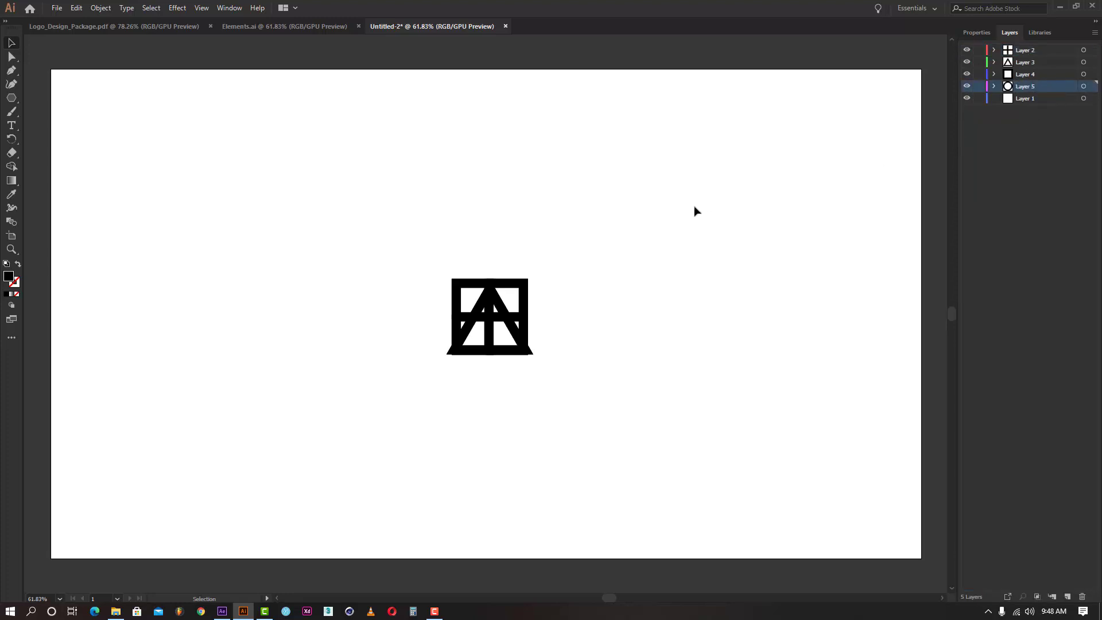
{"action": "left_click", "coordinate": [222, 610]}
- Import Elements.ai into the project with Import Kind set to Composition
{"action": "left_click", "coordinate": [9, 53]}
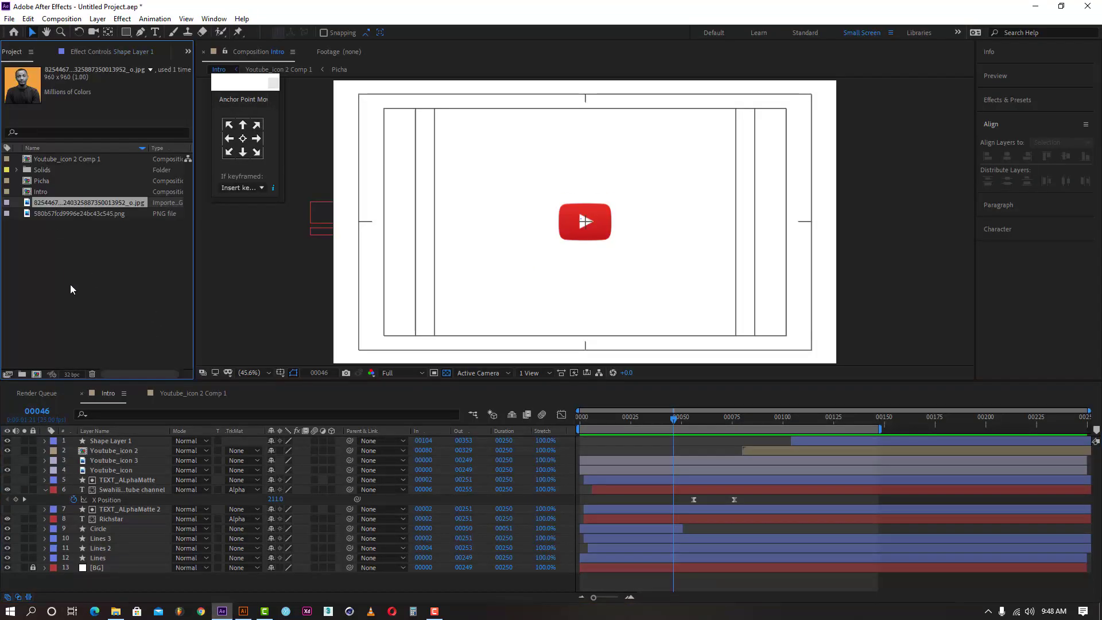
{"action": "double_click", "coordinate": [76, 305]}
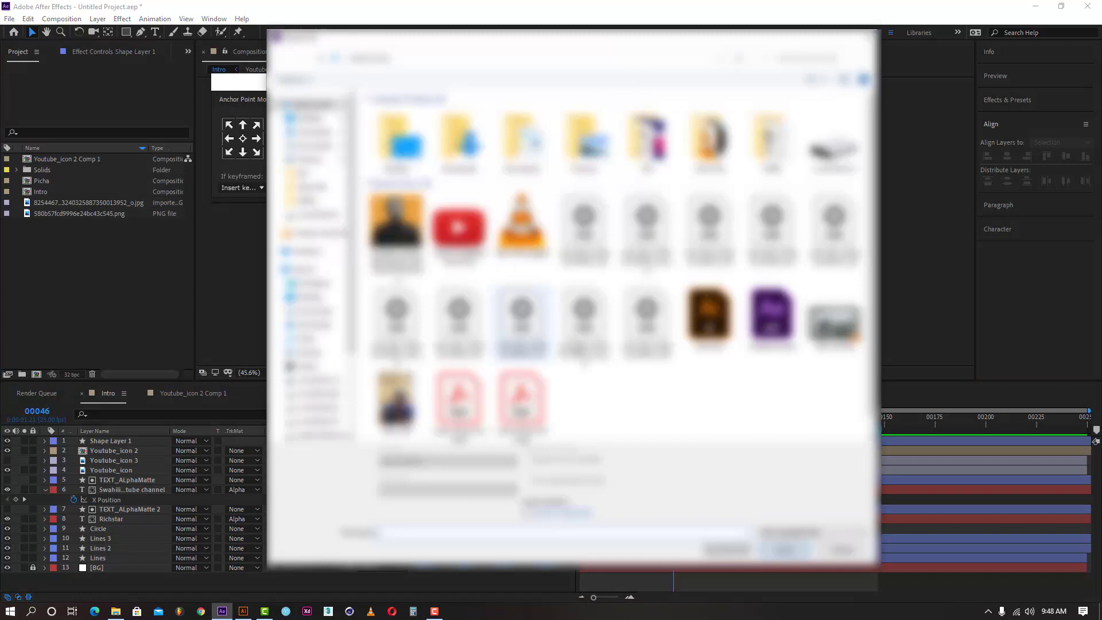
{"action": "left_click", "coordinate": [709, 316]}
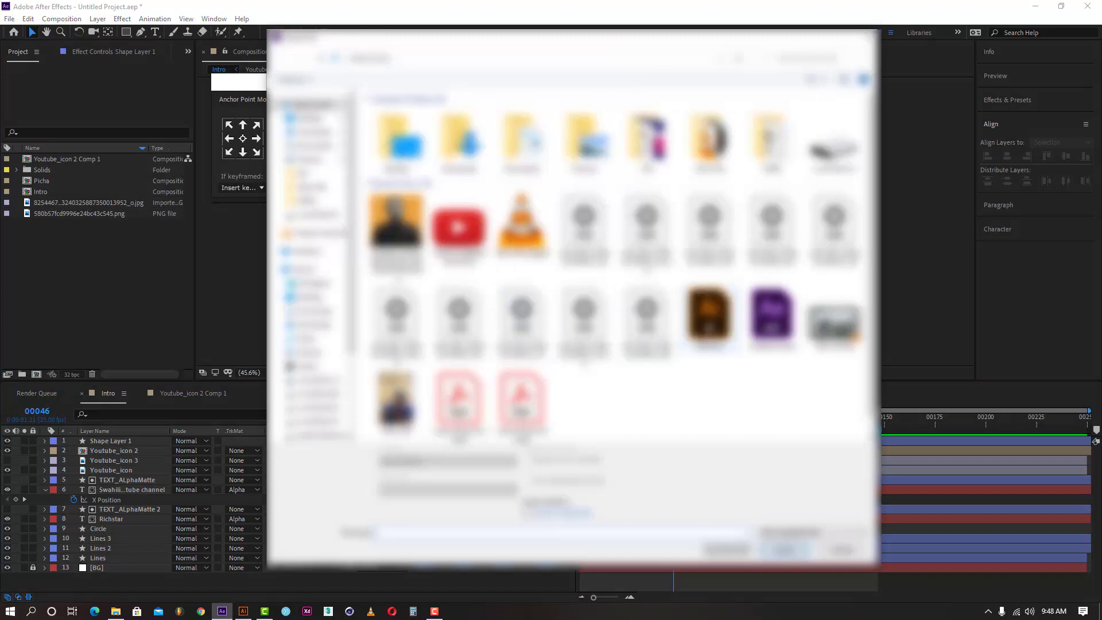
{"action": "double_click", "coordinate": [709, 316]}
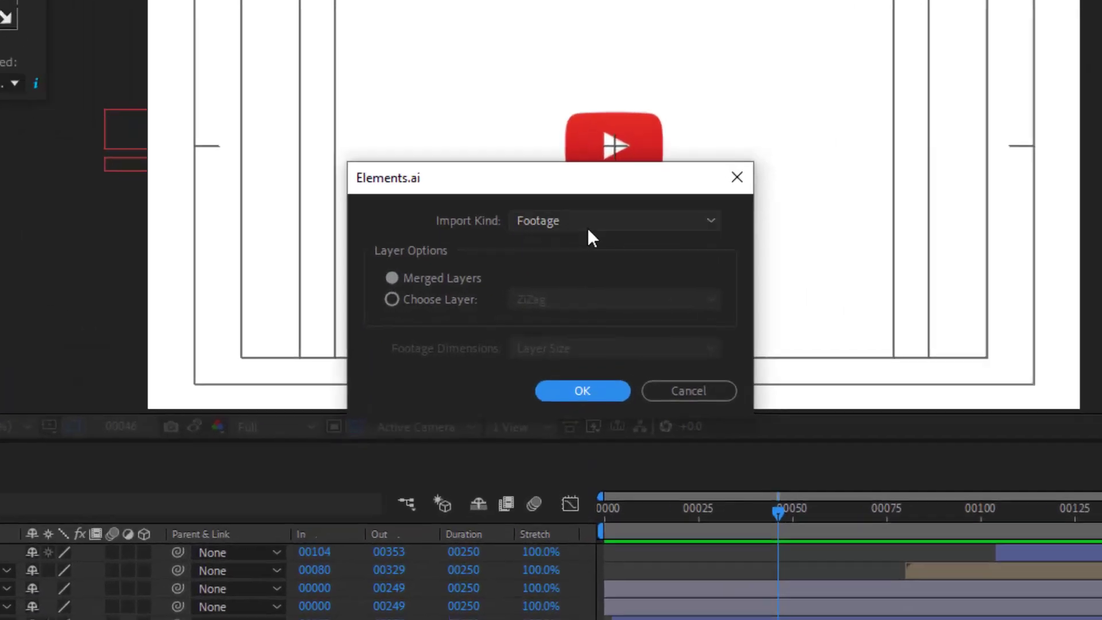
{"action": "left_click", "coordinate": [576, 252]}
{"action": "left_click", "coordinate": [585, 264]}
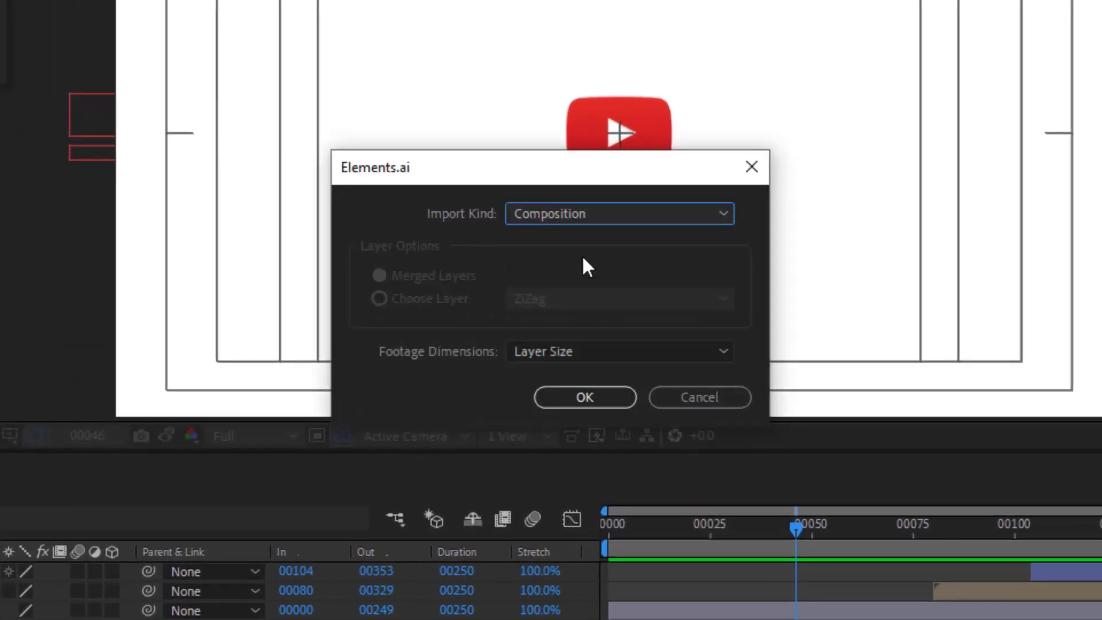
{"action": "left_click", "coordinate": [574, 405]}
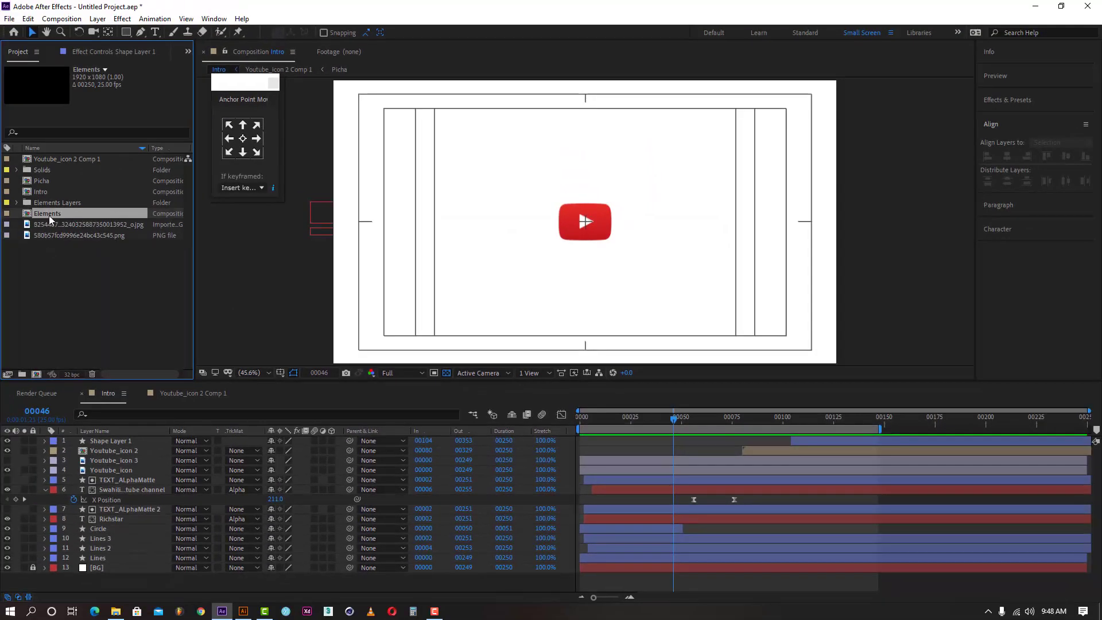
- Open the Elements comp and move all five shape layers to the frame centre
{"action": "double_click", "coordinate": [49, 215]}
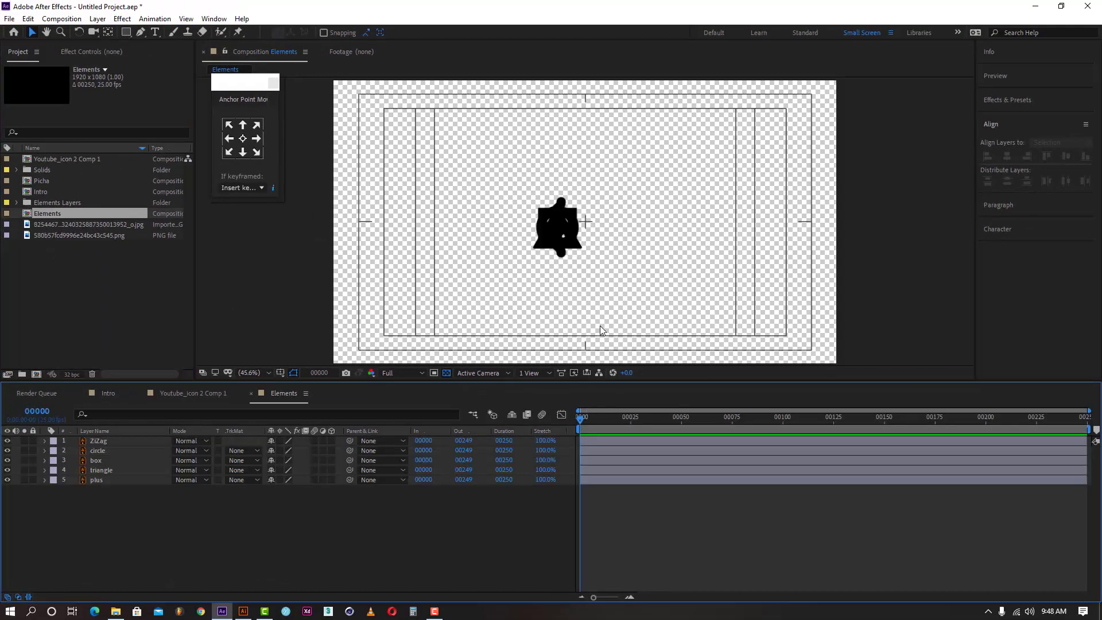
{"action": "left_click", "coordinate": [95, 475]}
{"action": "left_click", "coordinate": [109, 482]}
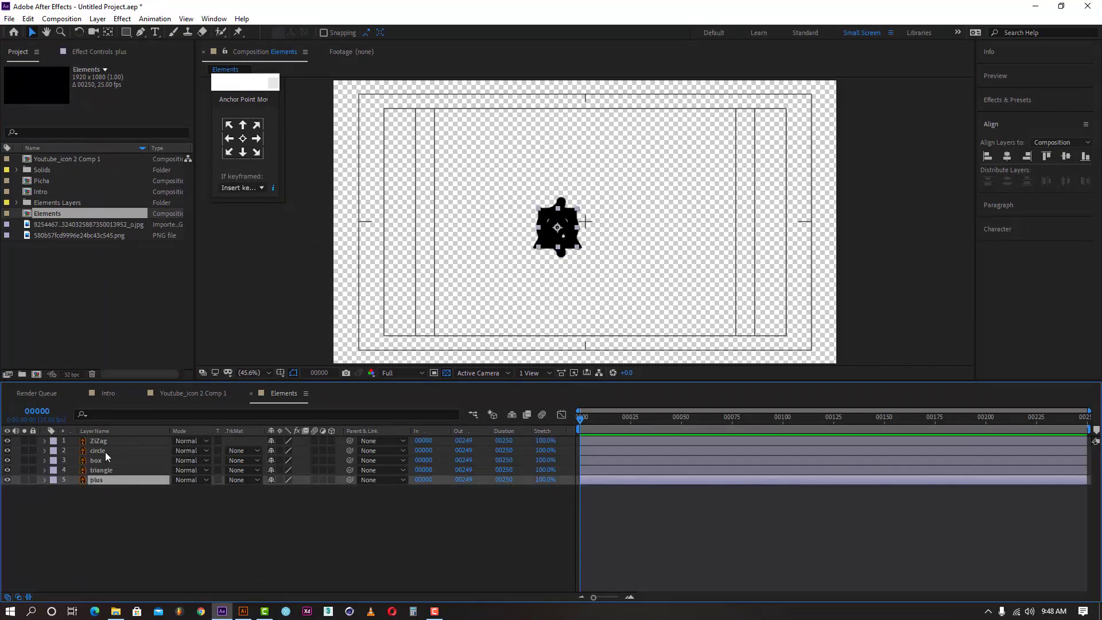
{"action": "left_click", "coordinate": [105, 445], "text": "shift"}
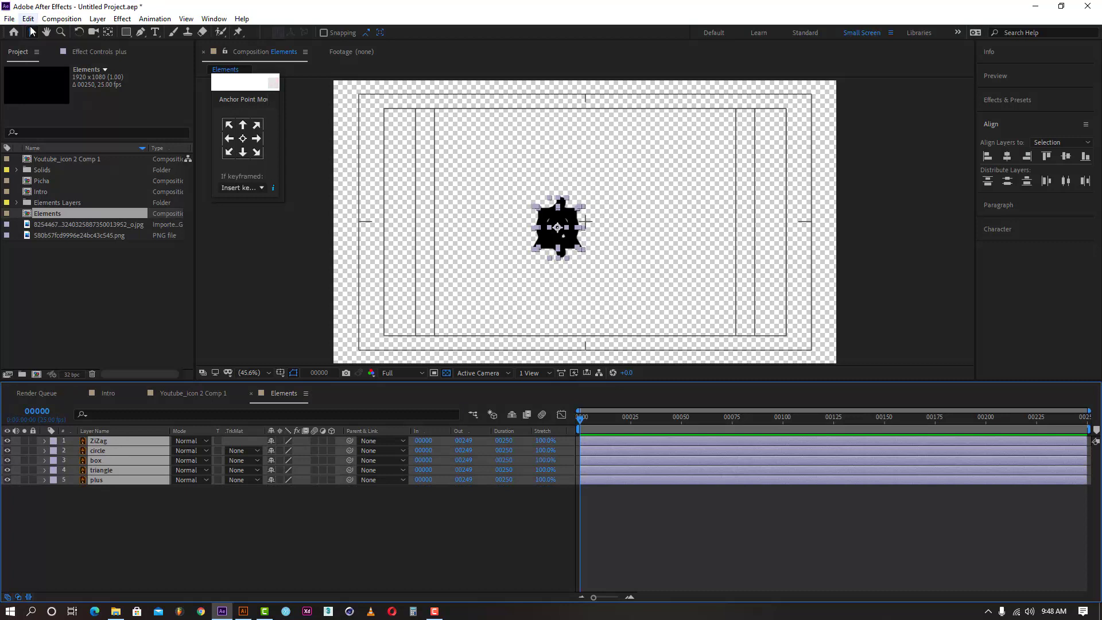
{"action": "left_click_drag", "start_coordinate": [560, 223], "coordinate": [589, 217]}
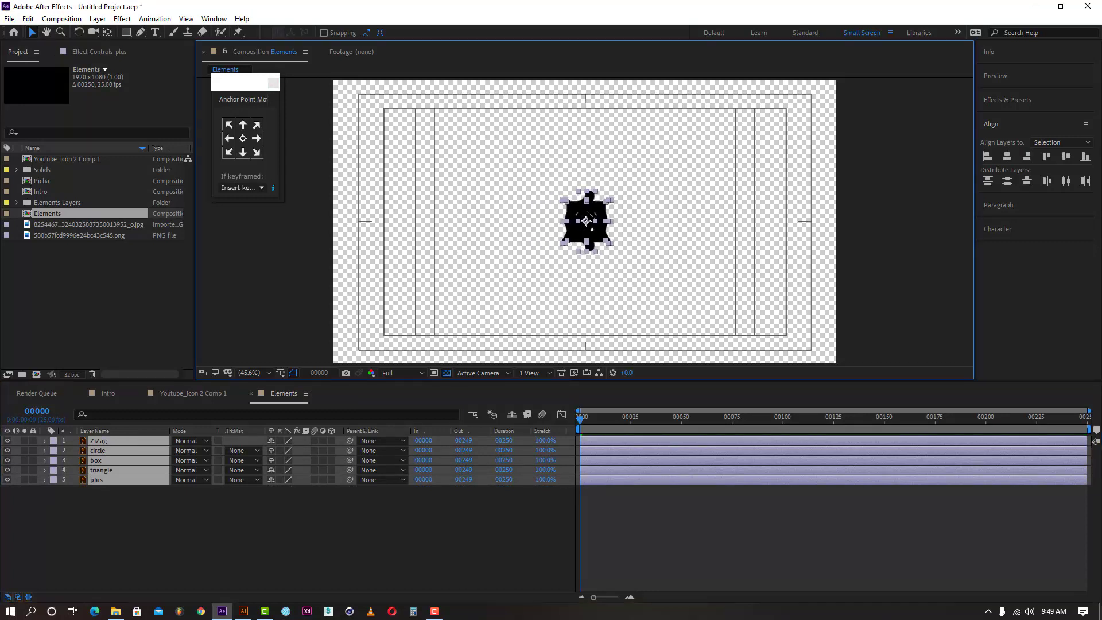
{"action": "left_click", "coordinate": [450, 525]}
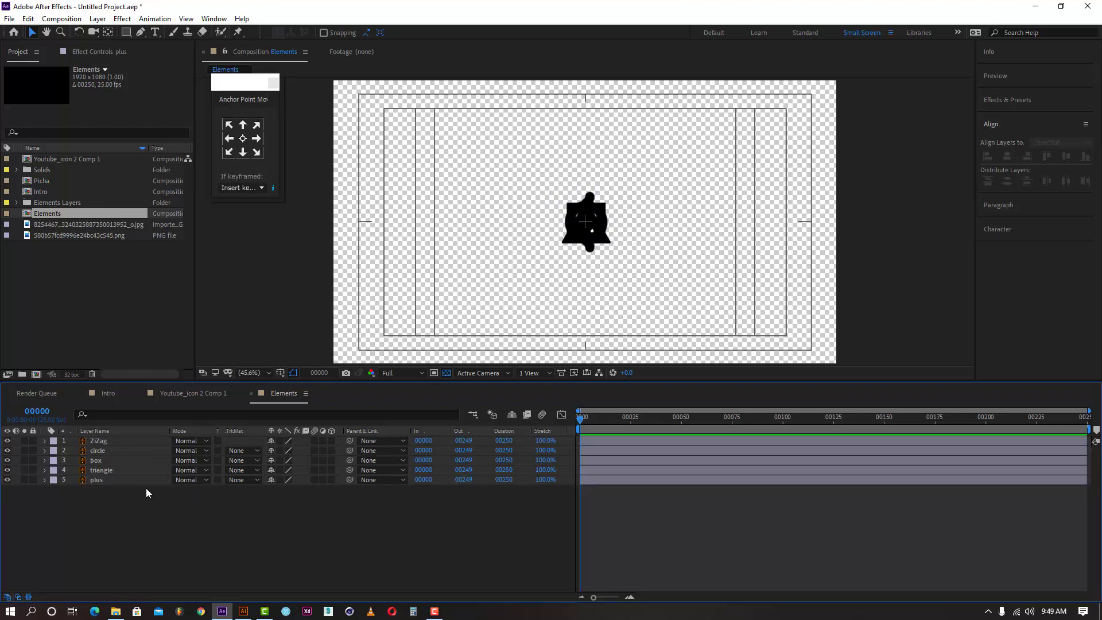
- Separate the plus layer's Position and keyframe its X sliding right to 1293.5 at frame 25
{"action": "left_click", "coordinate": [129, 480]}
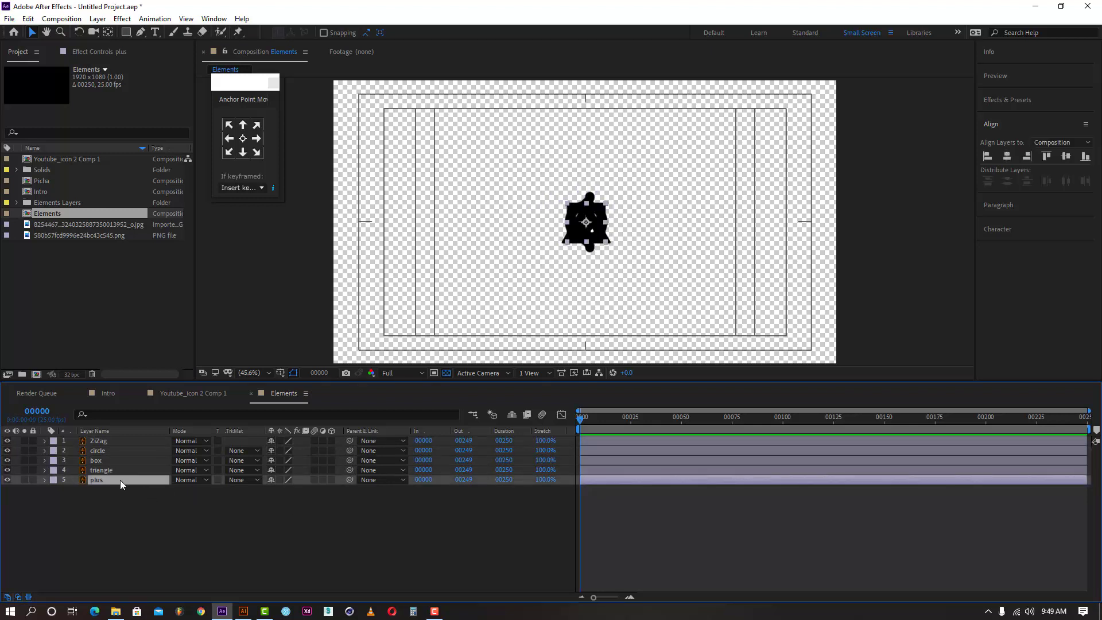
{"action": "key", "text": "p"}
{"action": "right_click", "coordinate": [92, 489]}
{"action": "left_click", "coordinate": [124, 370]}
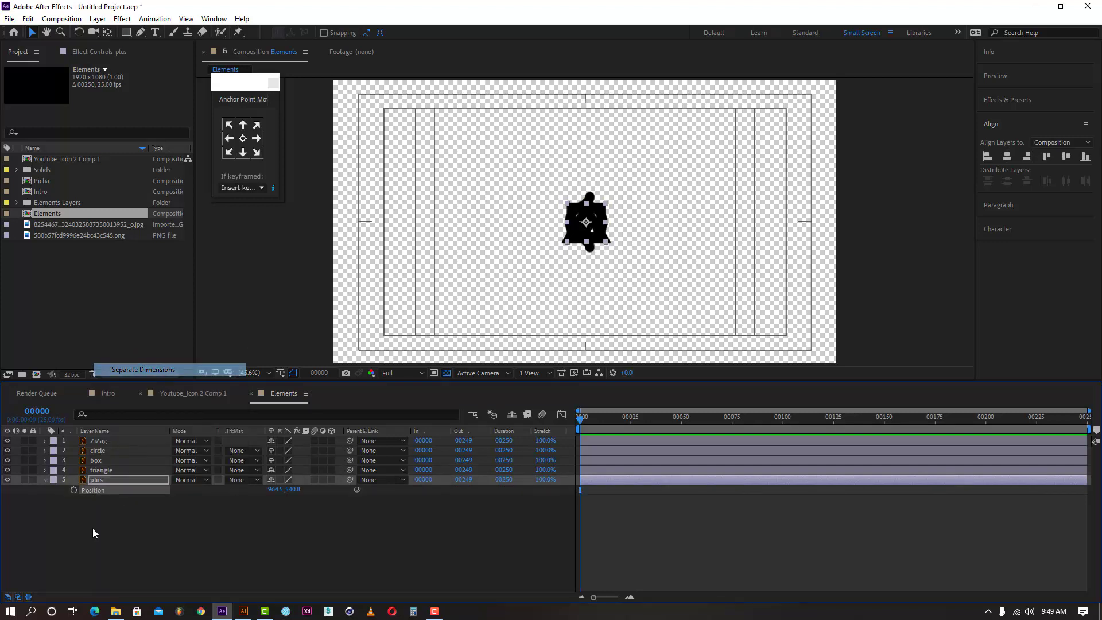
{"action": "left_click", "coordinate": [77, 514]}
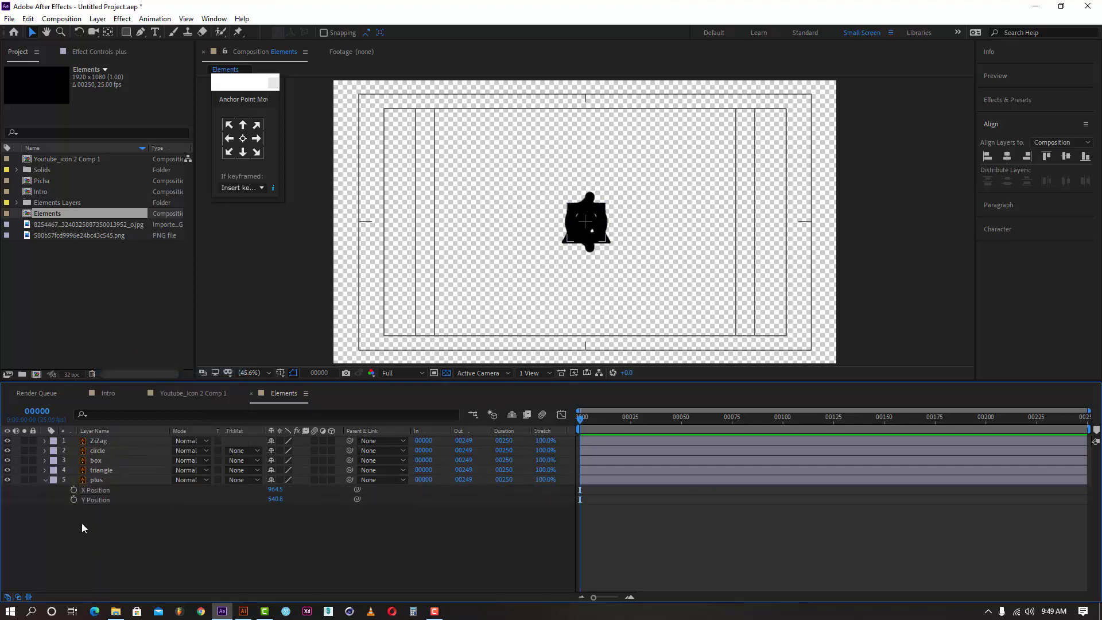
{"action": "left_click", "coordinate": [73, 489]}
{"action": "left_click", "coordinate": [631, 418]}
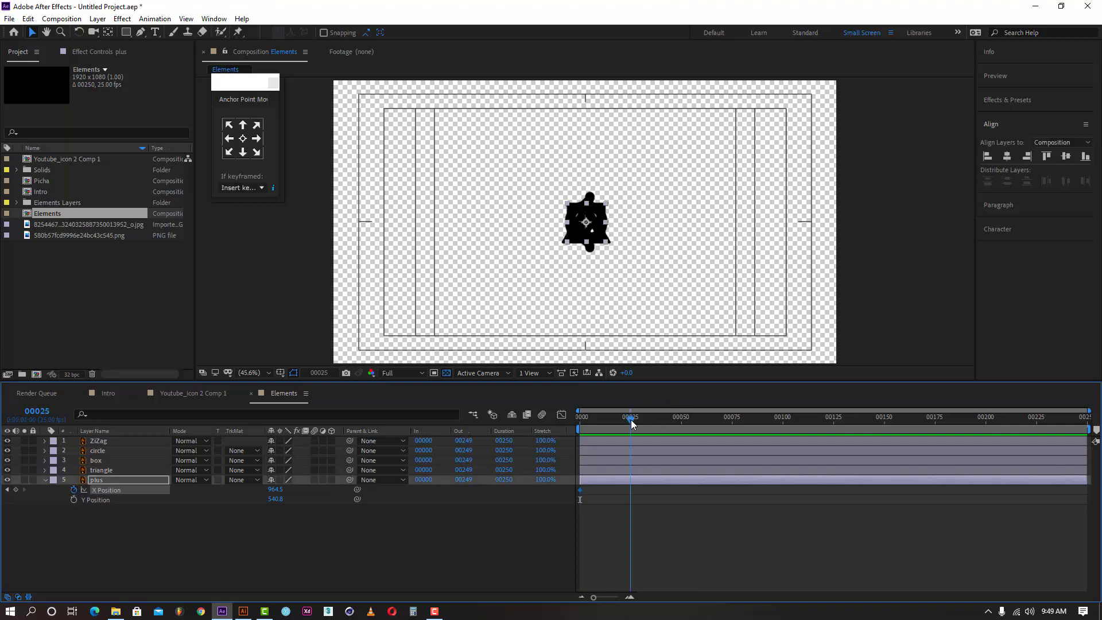
{"action": "left_click_drag", "start_coordinate": [275, 489], "coordinate": [456, 479]}
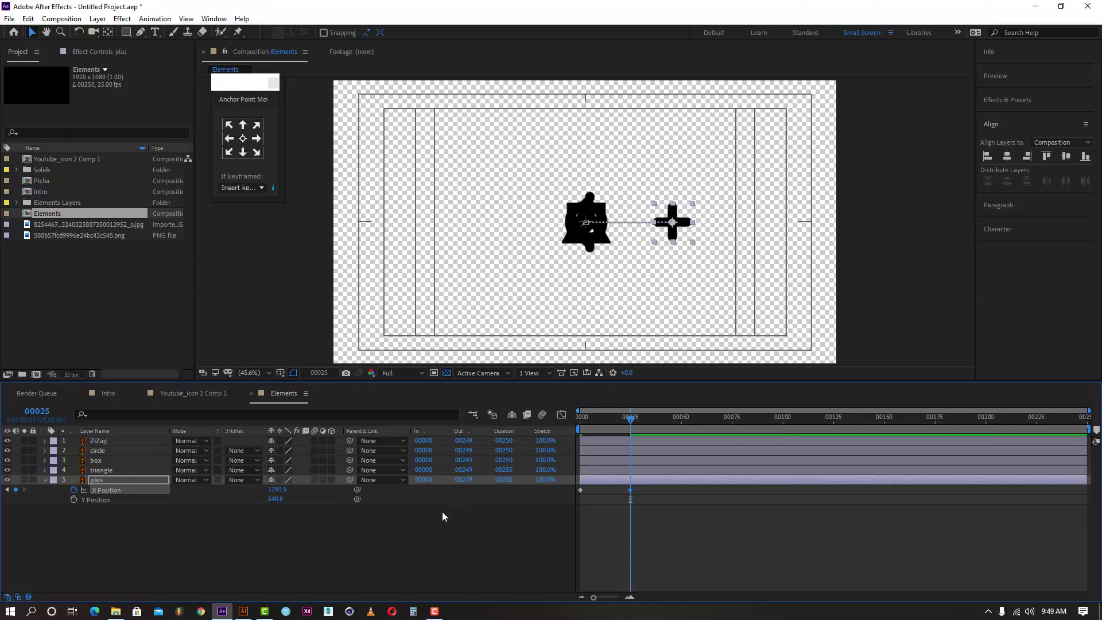
- Separate the triangle's Position and keyframe its X sliding left to 619.5 at frame 25
{"action": "left_click", "coordinate": [601, 471]}
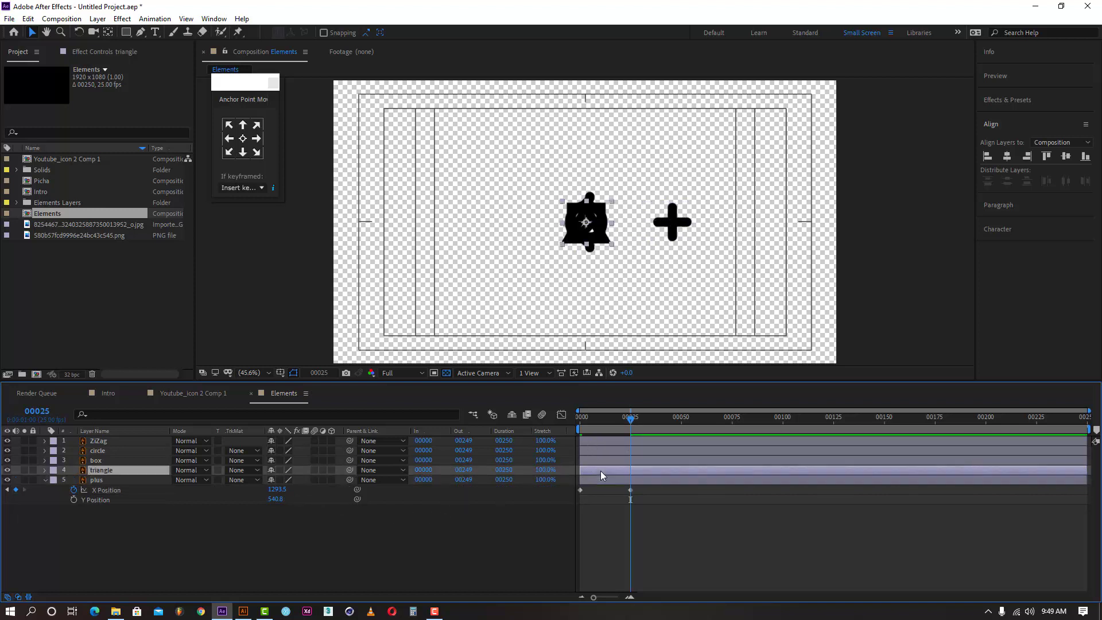
{"action": "key", "text": "p"}
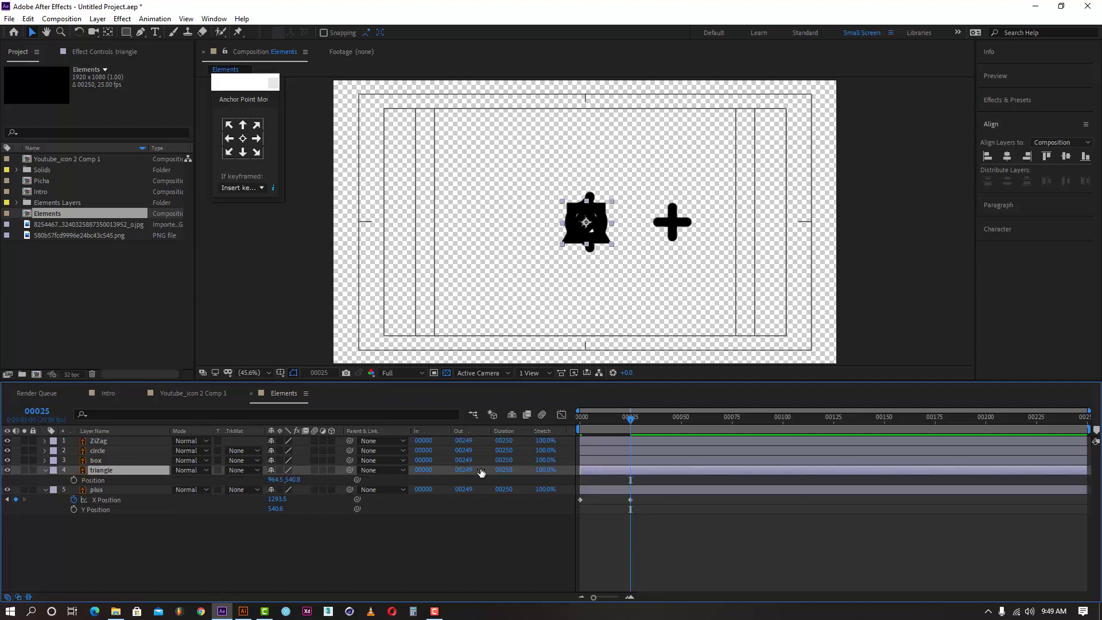
{"action": "key", "text": "Home"}
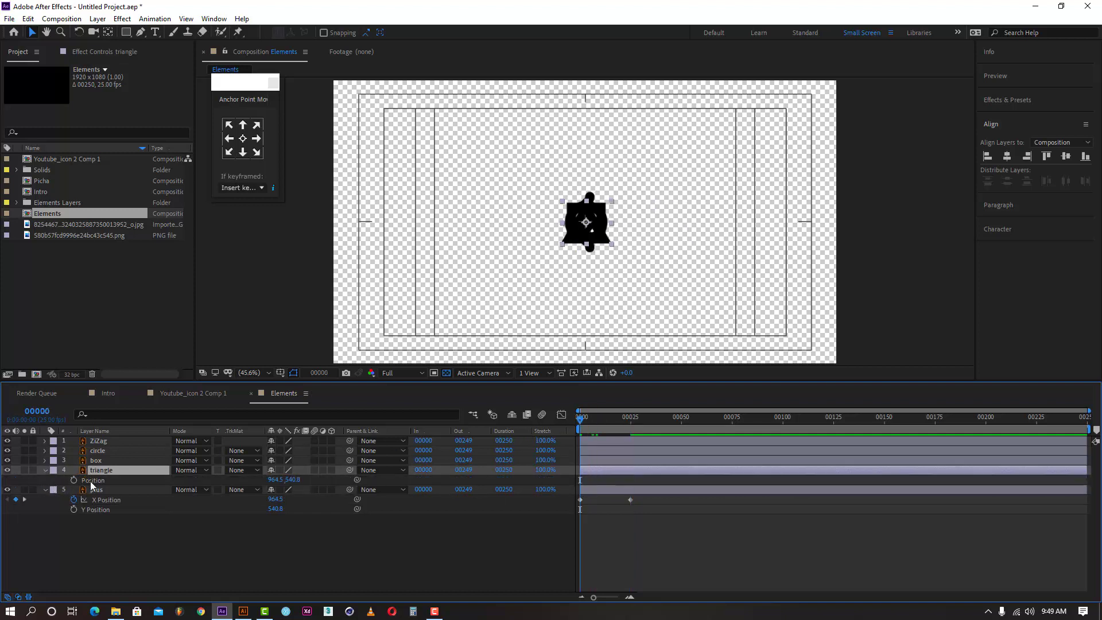
{"action": "right_click", "coordinate": [91, 482]}
{"action": "left_click", "coordinate": [115, 363]}
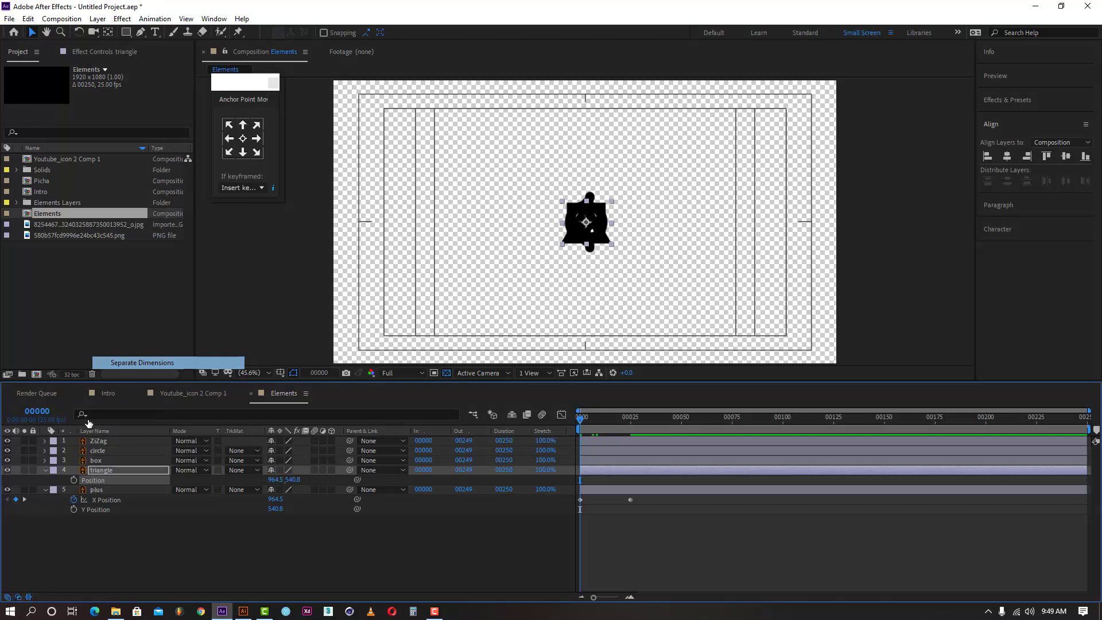
{"action": "left_click", "coordinate": [86, 574]}
{"action": "left_click", "coordinate": [74, 481]}
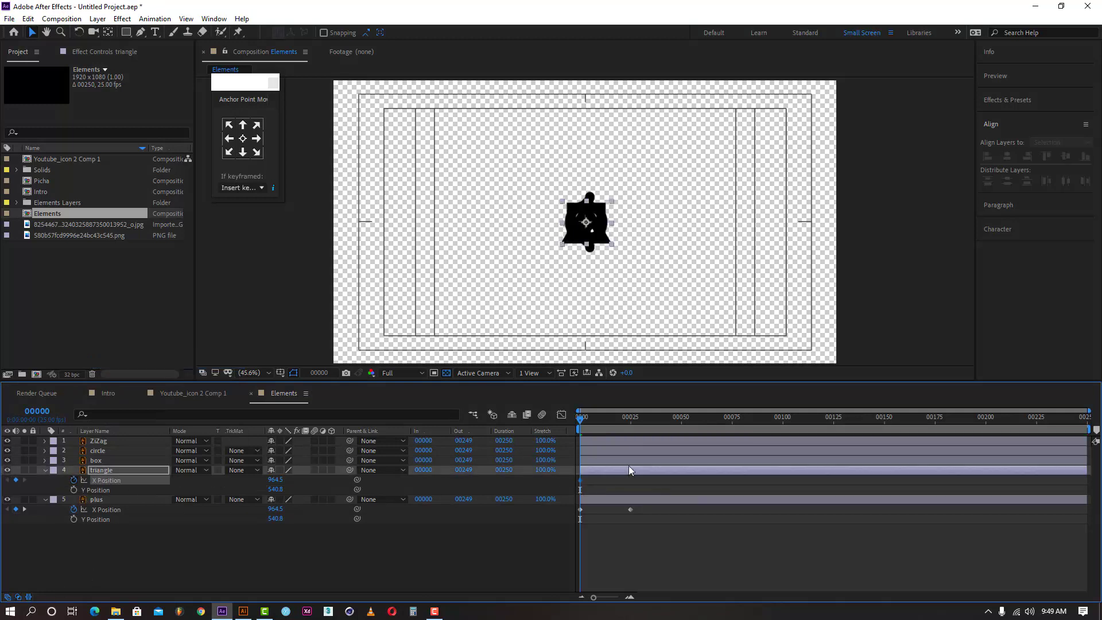
{"action": "left_click", "coordinate": [631, 421]}
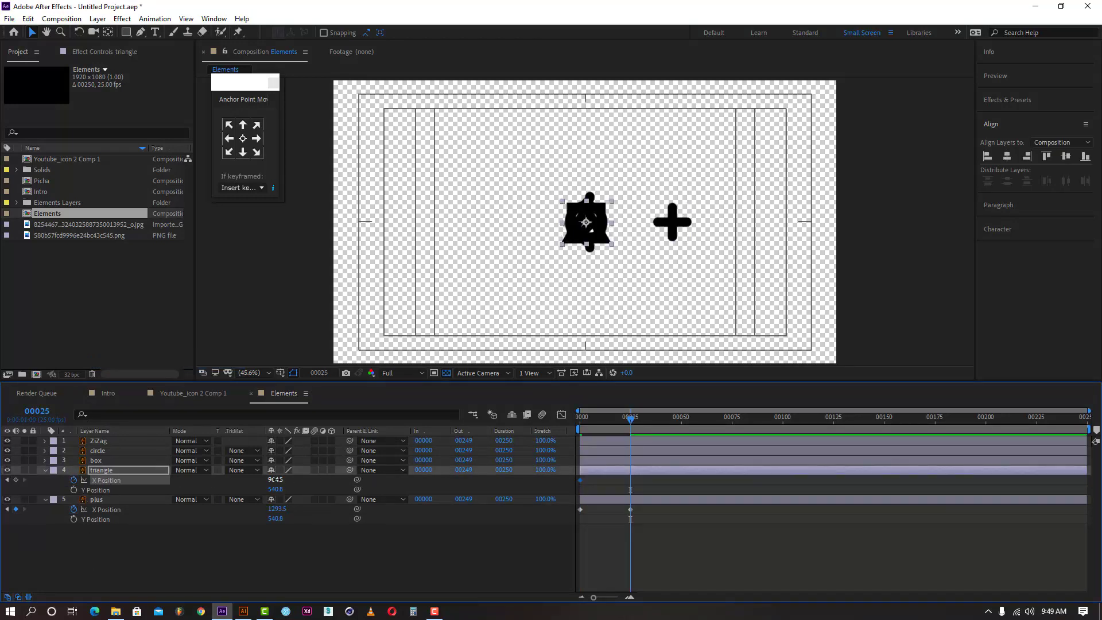
{"action": "left_click_drag", "start_coordinate": [274, 479], "coordinate": [113, 503]}
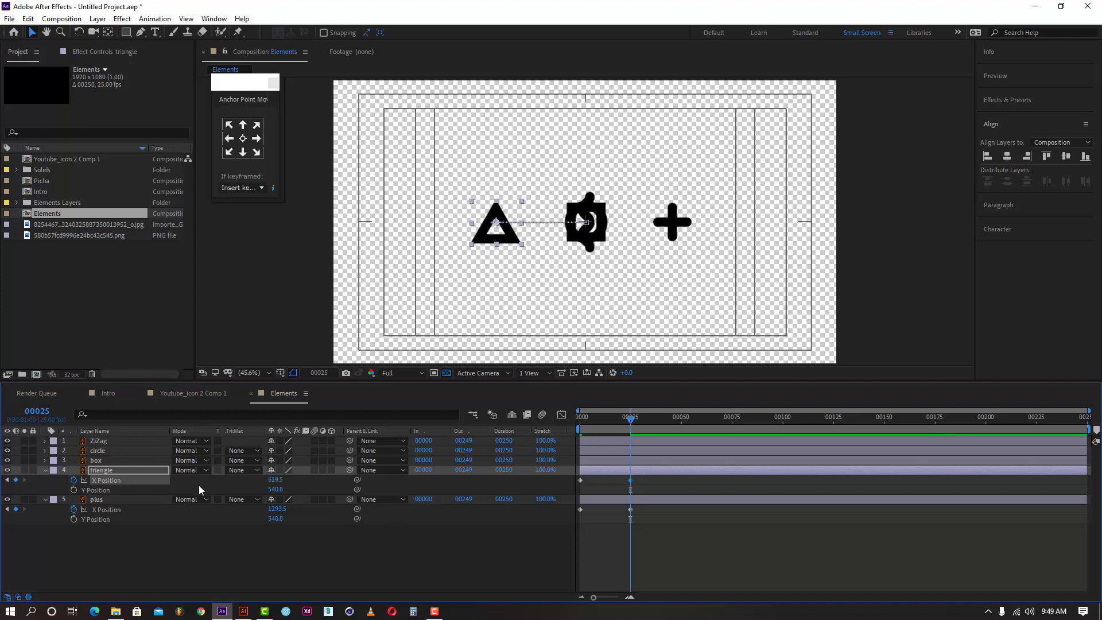
{"action": "left_click", "coordinate": [123, 463]}
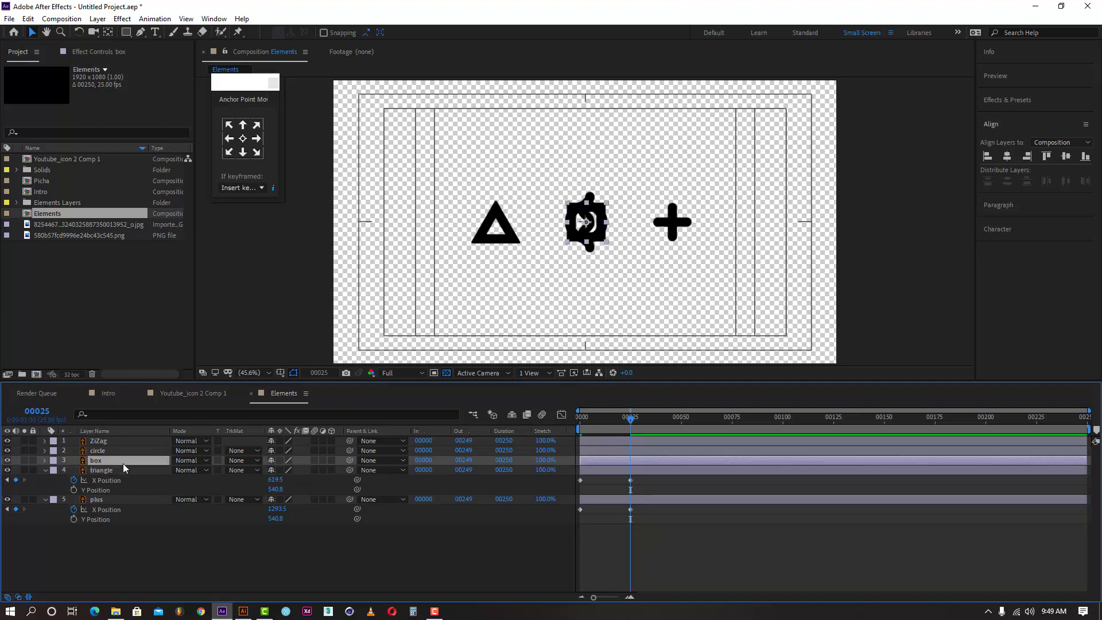
- Separate the box's Position and keyframe its Y moving down to 847.8 at frame 25
{"action": "key", "text": "p"}
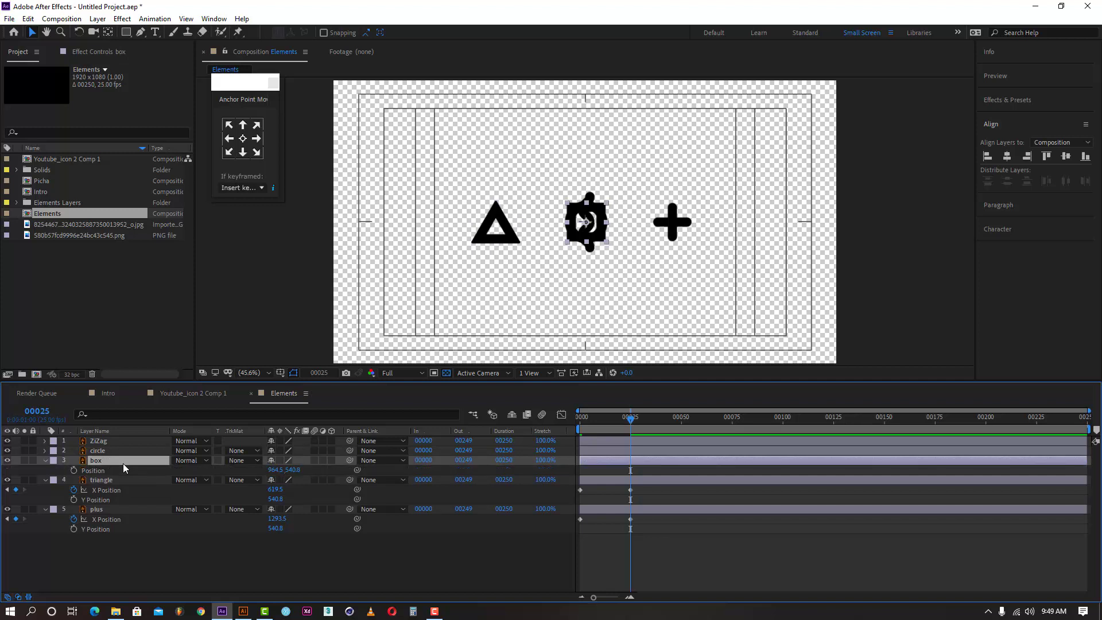
{"action": "right_click", "coordinate": [101, 470]}
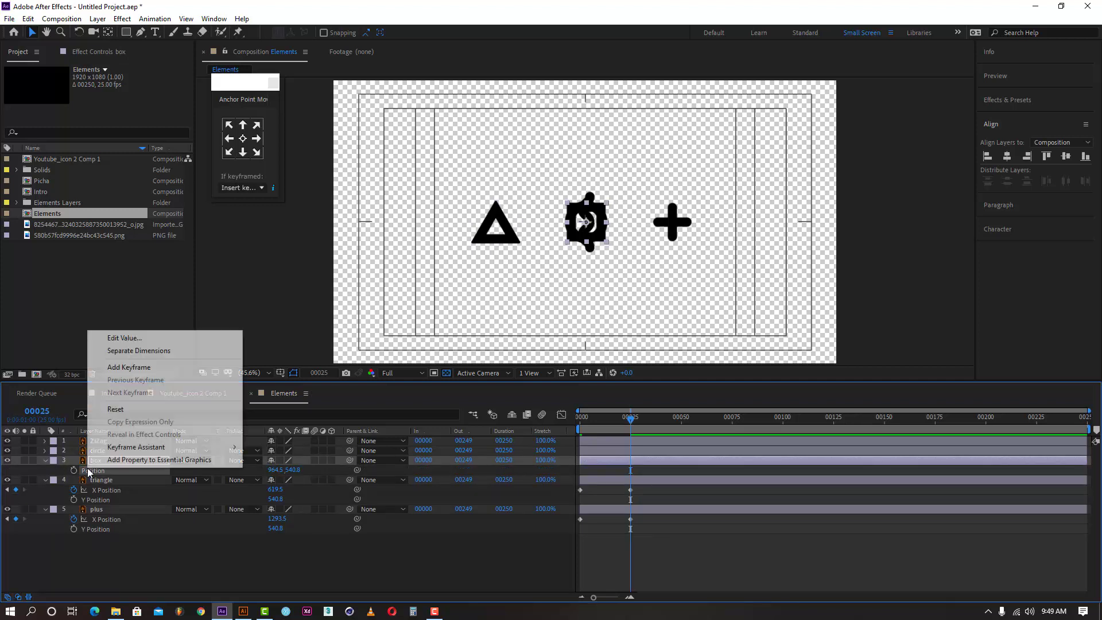
{"action": "left_click", "coordinate": [145, 351]}
{"action": "left_click", "coordinate": [157, 572]}
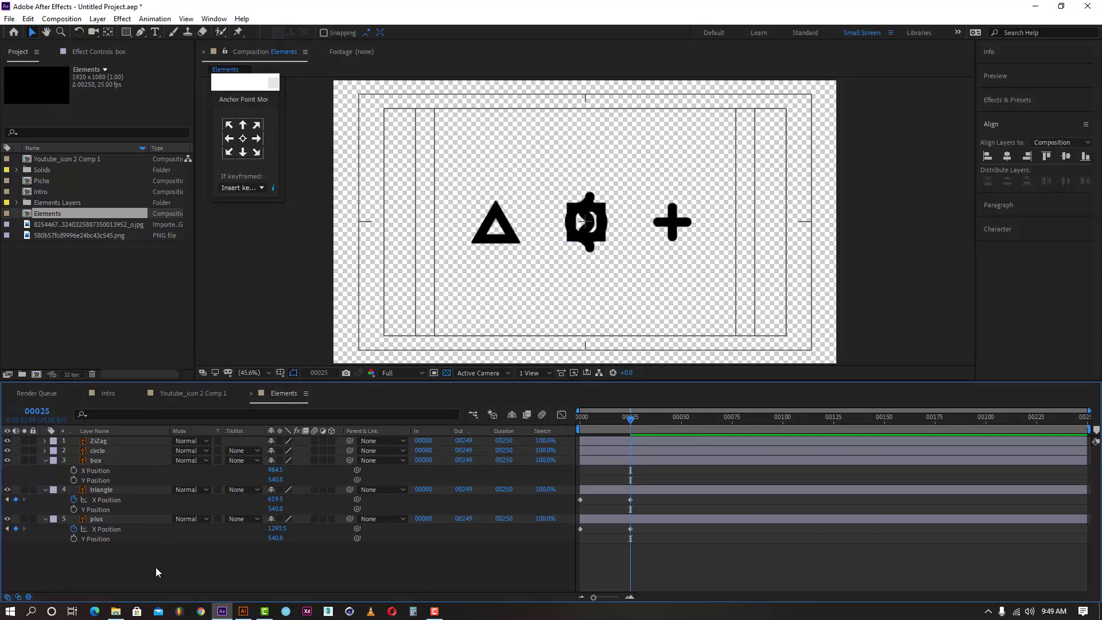
{"action": "left_click", "coordinate": [576, 422]}
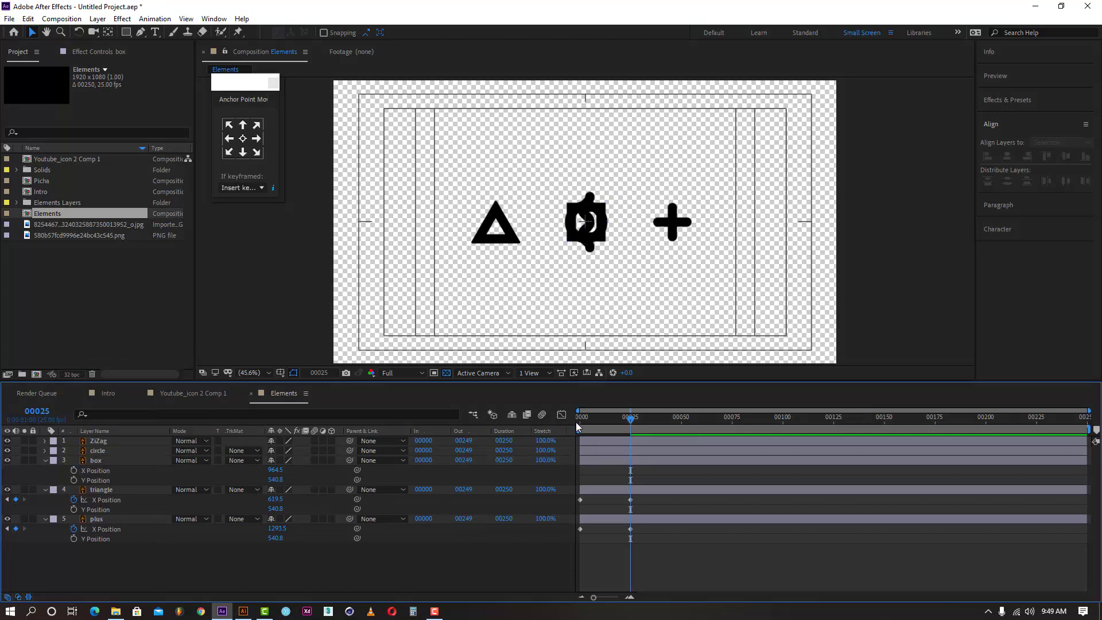
{"action": "left_click", "coordinate": [74, 480]}
{"action": "left_click", "coordinate": [630, 418]}
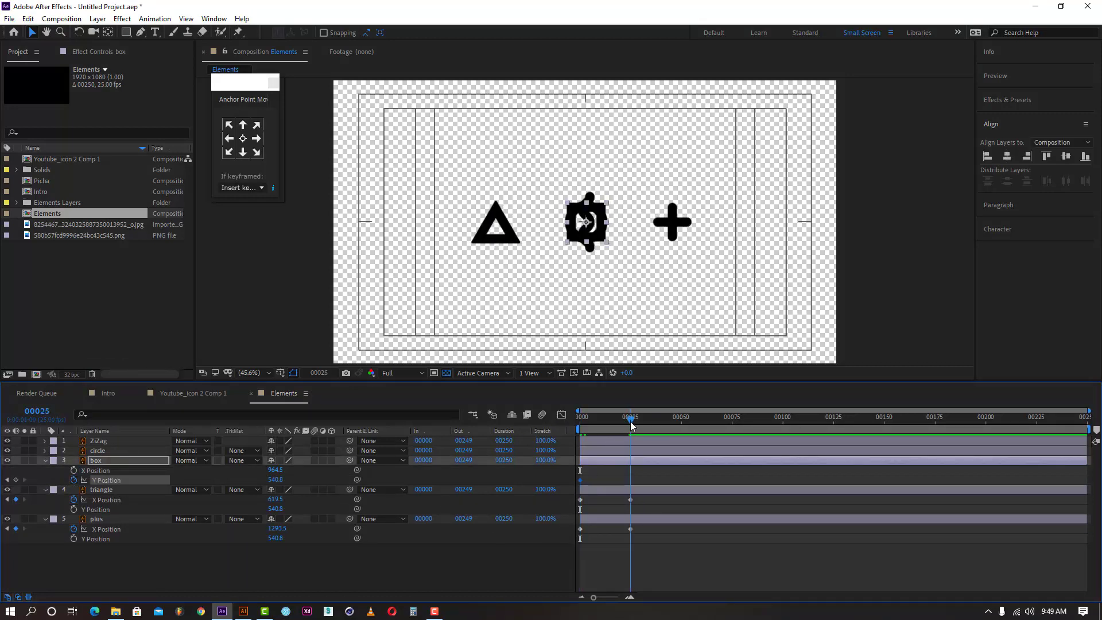
{"action": "left_click", "coordinate": [276, 479]}
{"action": "type", "text": "679.8"}
{"action": "key", "text": "Return"}
{"action": "left_click_drag", "start_coordinate": [384, 456], "coordinate": [415, 444]}
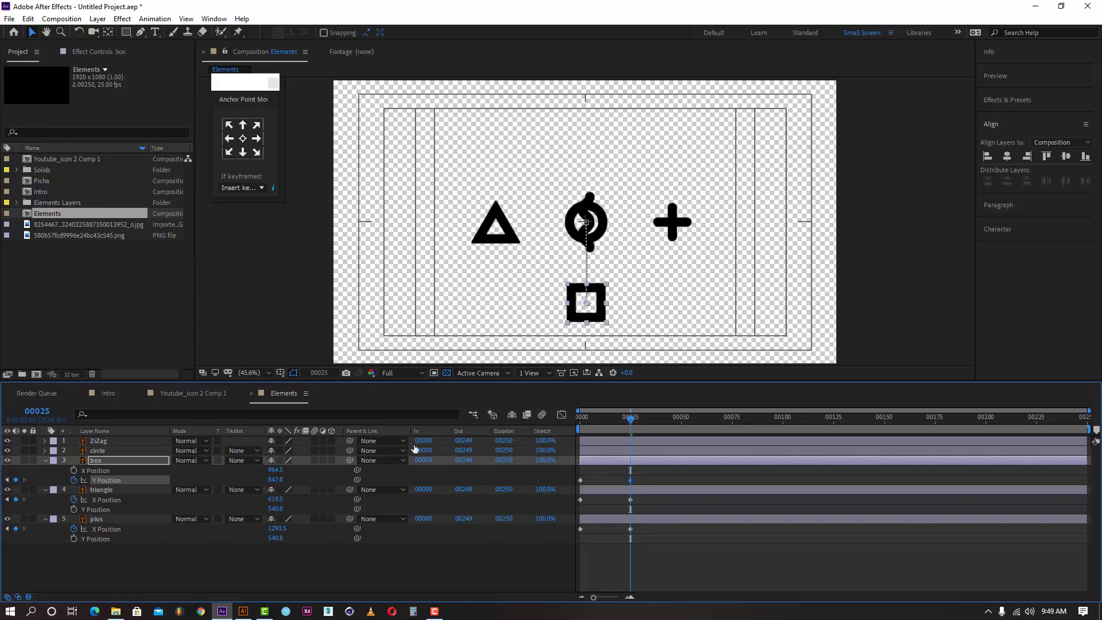
- Separate the circle's Position and keyframe its Y rising to 234.8 at frame 25
{"action": "left_click", "coordinate": [126, 450]}
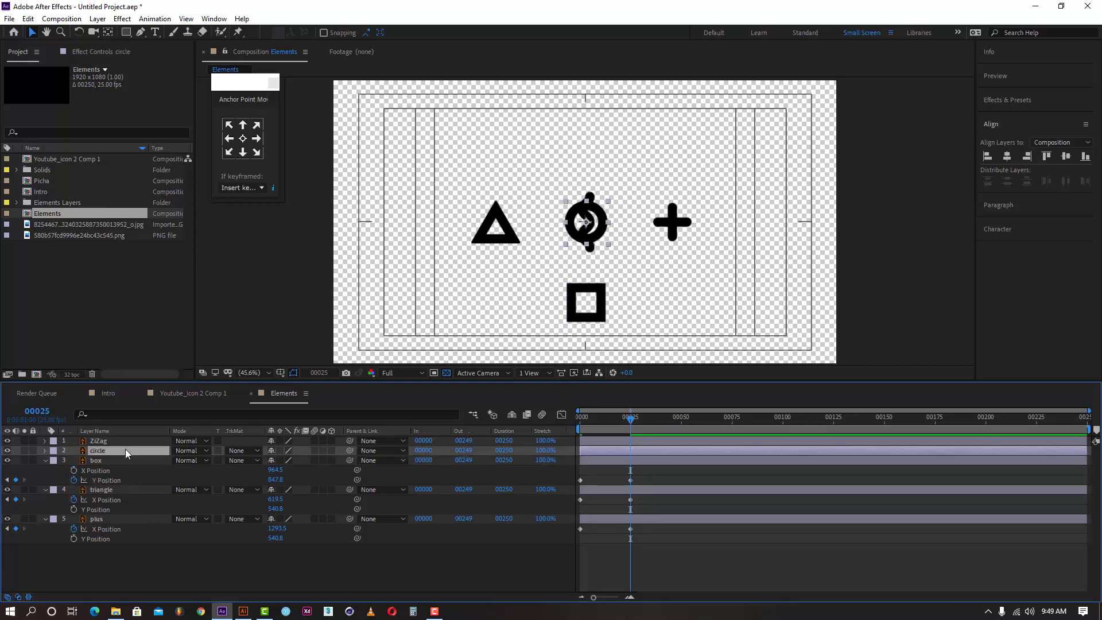
{"action": "key", "text": "p"}
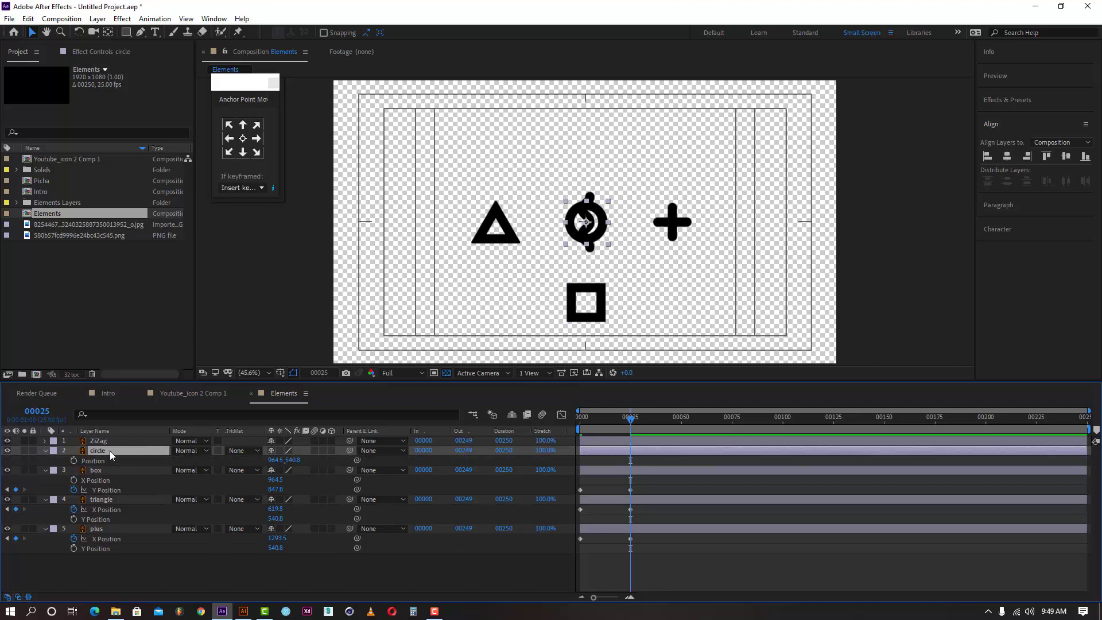
{"action": "right_click", "coordinate": [107, 462]}
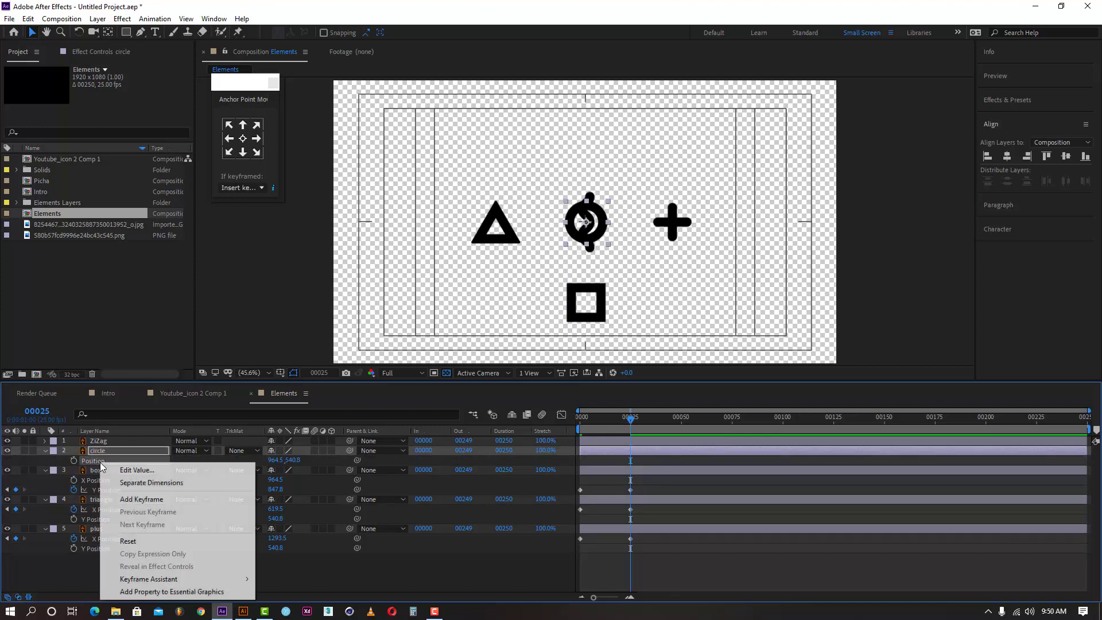
{"action": "left_click", "coordinate": [132, 482]}
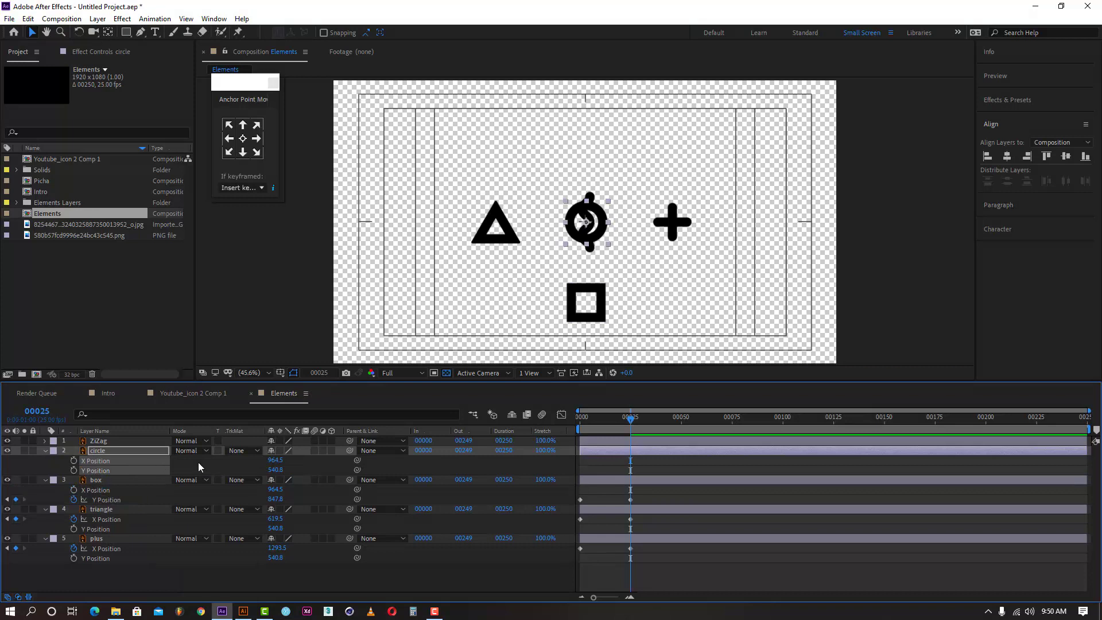
{"action": "key", "text": "F2"}
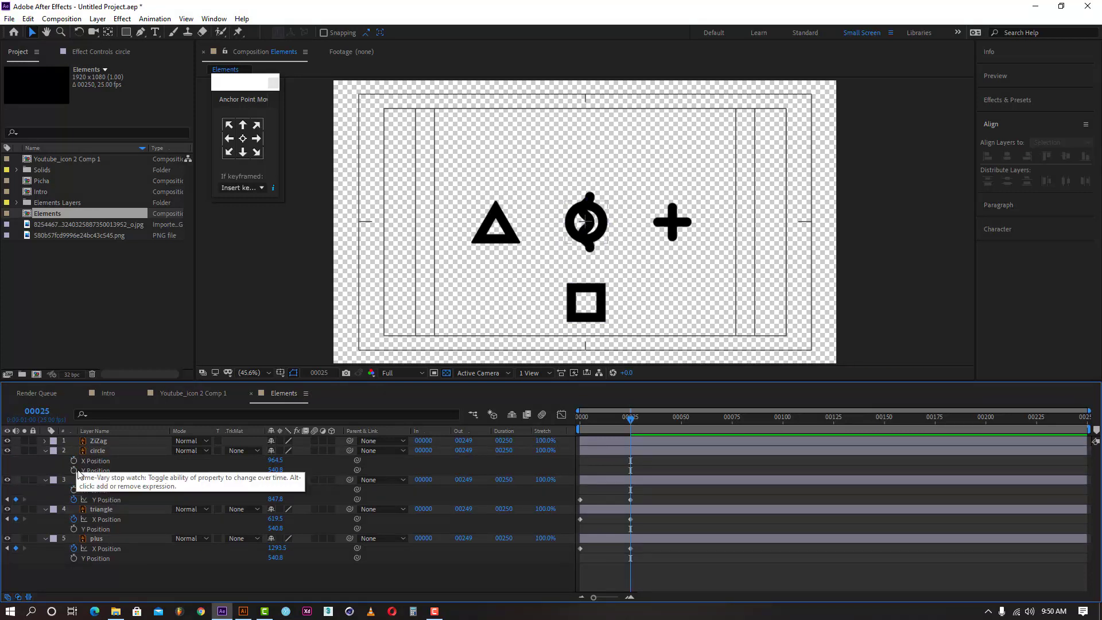
{"action": "left_click", "coordinate": [74, 470]}
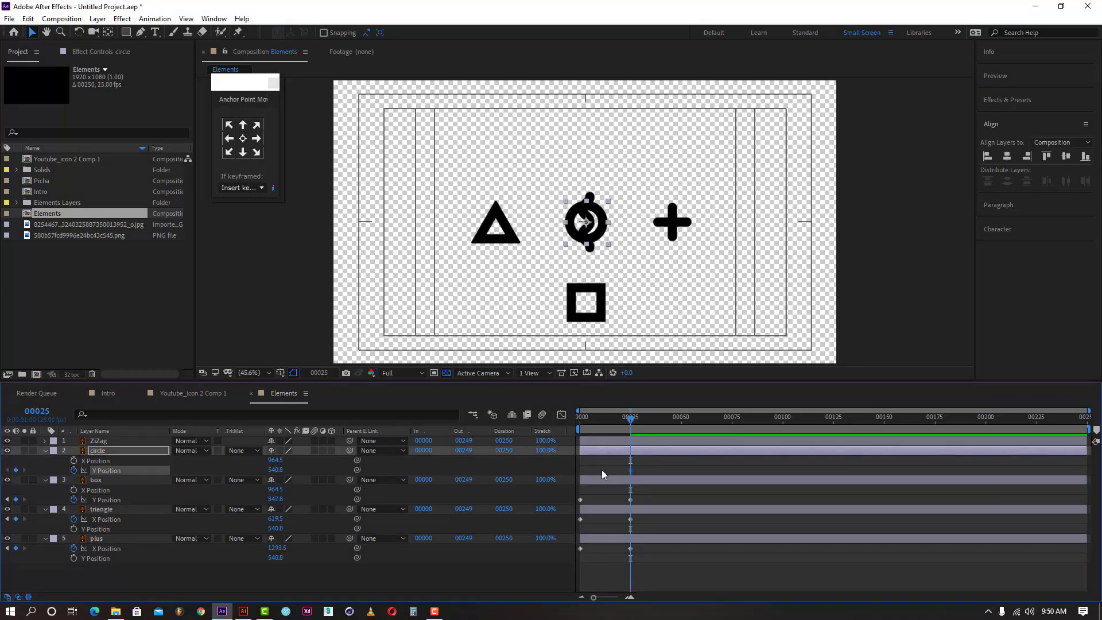
{"action": "key", "text": "Delete"}
{"action": "left_click_drag", "start_coordinate": [275, 469], "coordinate": [109, 479]}
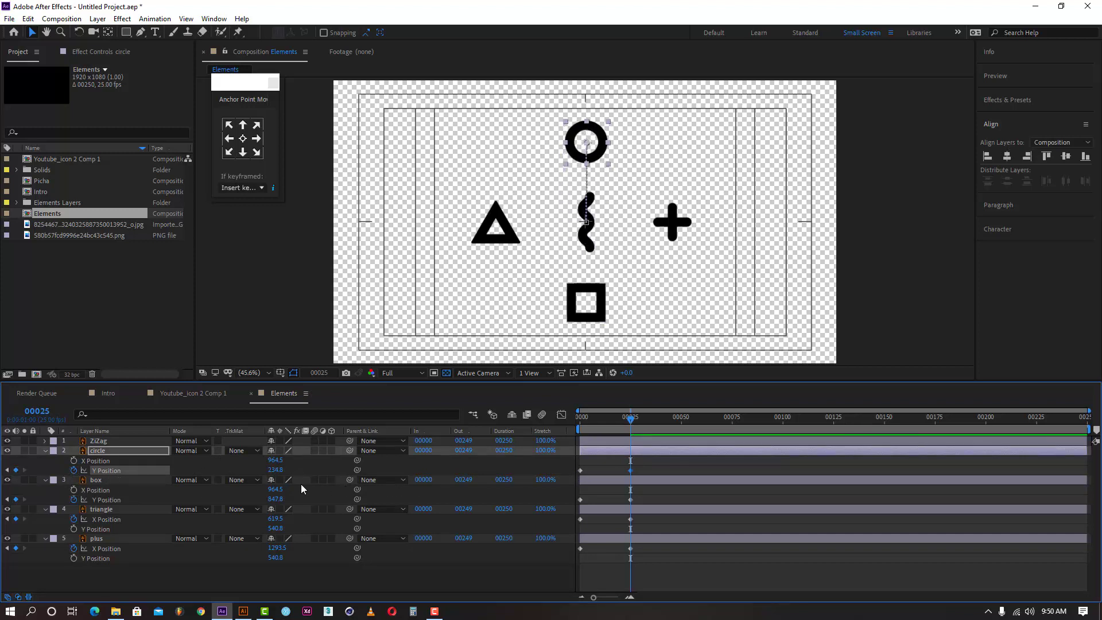
{"action": "left_click", "coordinate": [102, 442]}
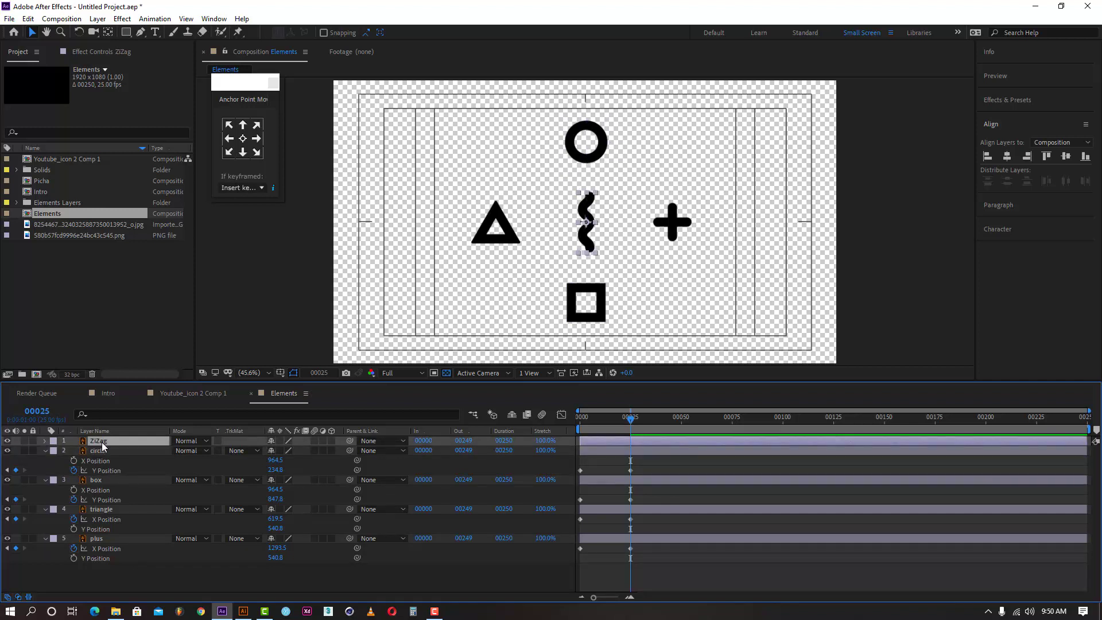
- Separate ZiZag's Position dimensions and make a first attempt at keyframing its X moving right
{"action": "key", "text": "p"}
{"action": "right_click", "coordinate": [89, 451]}
{"action": "left_click", "coordinate": [145, 470]}
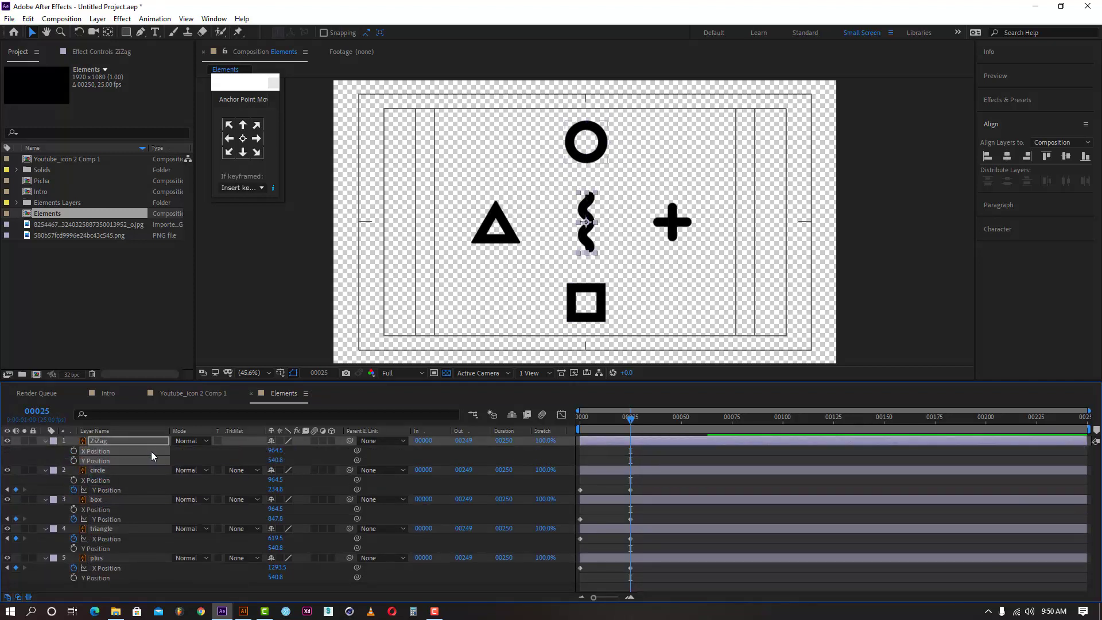
{"action": "left_click", "coordinate": [184, 454]}
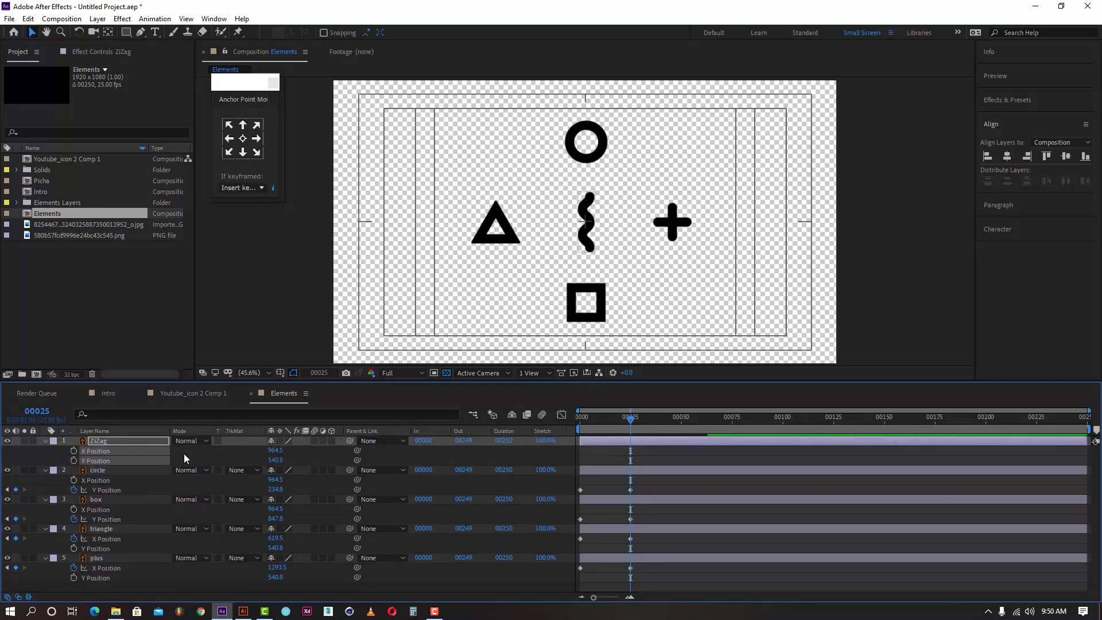
{"action": "left_click", "coordinate": [73, 451]}
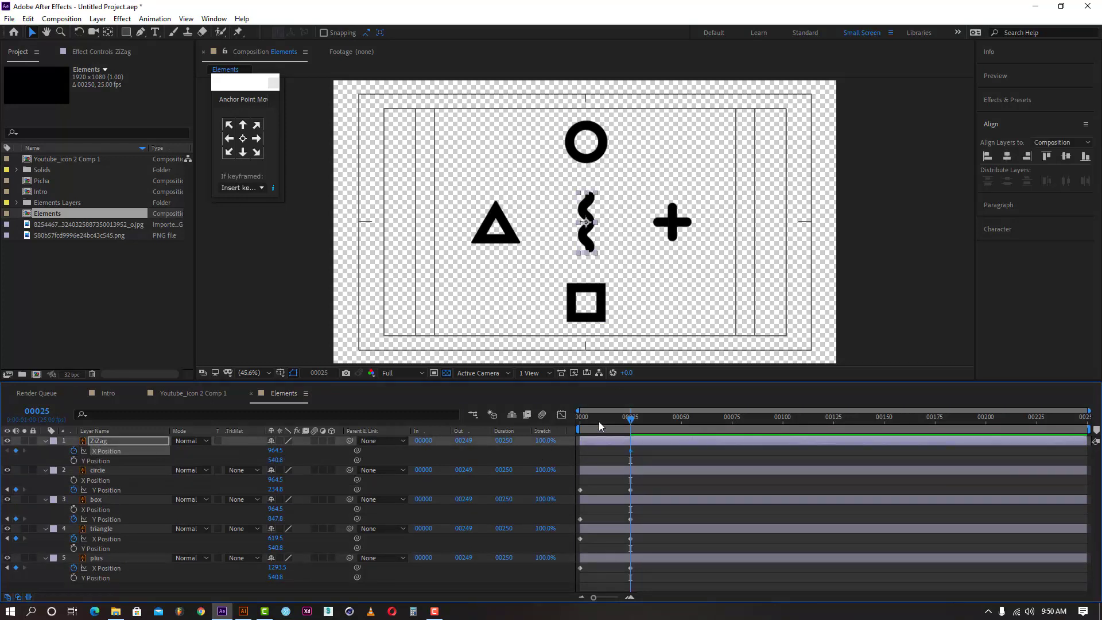
{"action": "left_click_drag", "start_coordinate": [600, 422], "coordinate": [565, 429]}
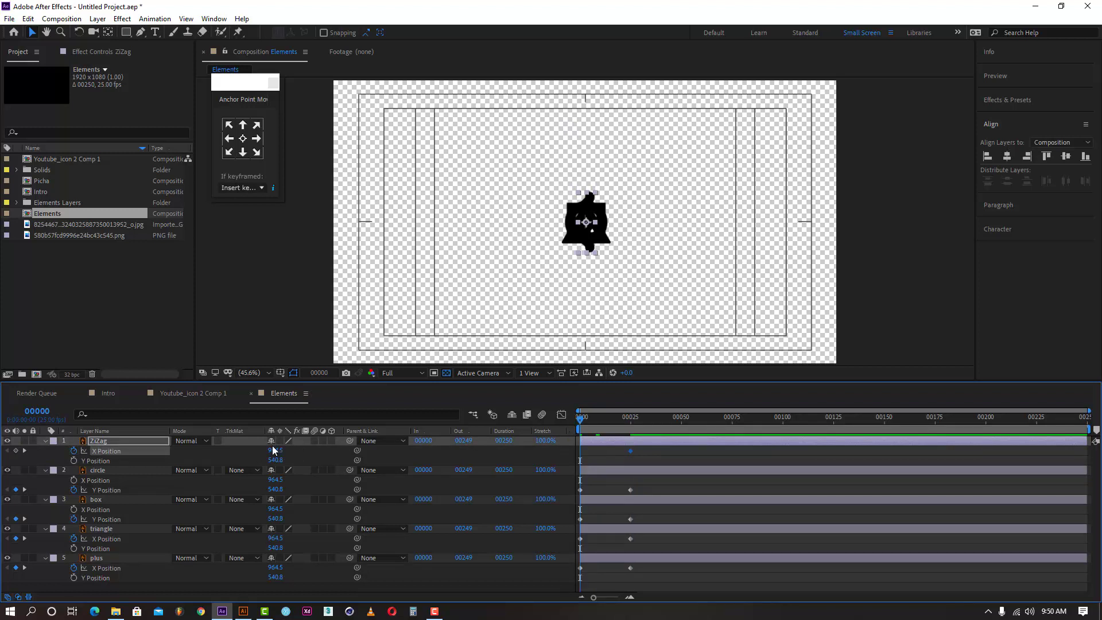
{"action": "left_click_drag", "start_coordinate": [273, 451], "coordinate": [290, 450]}
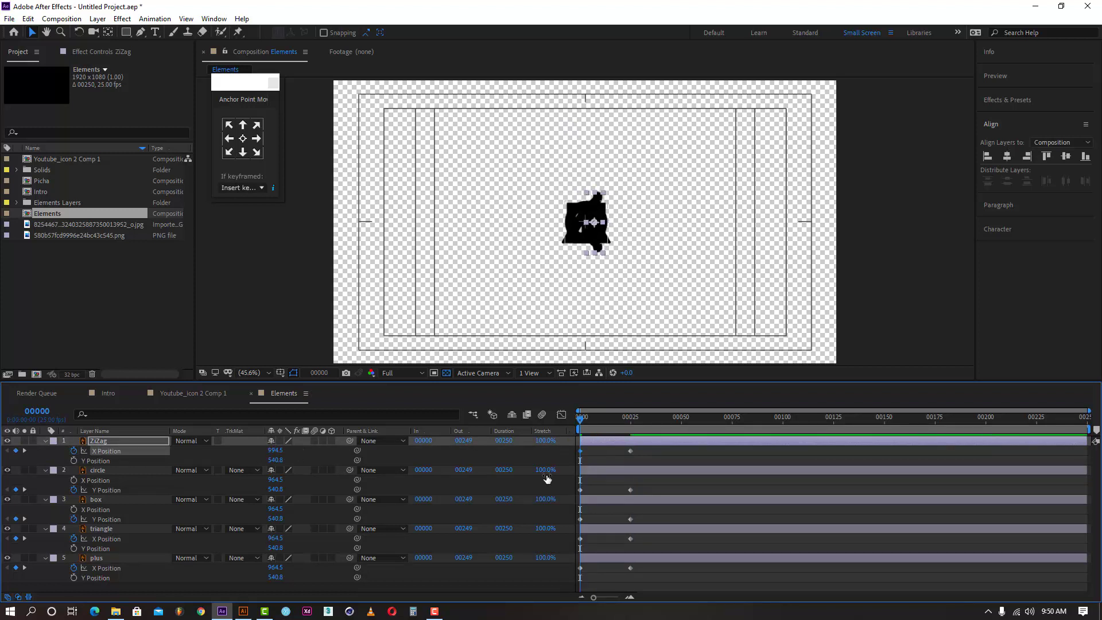
{"action": "key", "text": "ctrl+z"}
{"action": "left_click", "coordinate": [630, 418]}
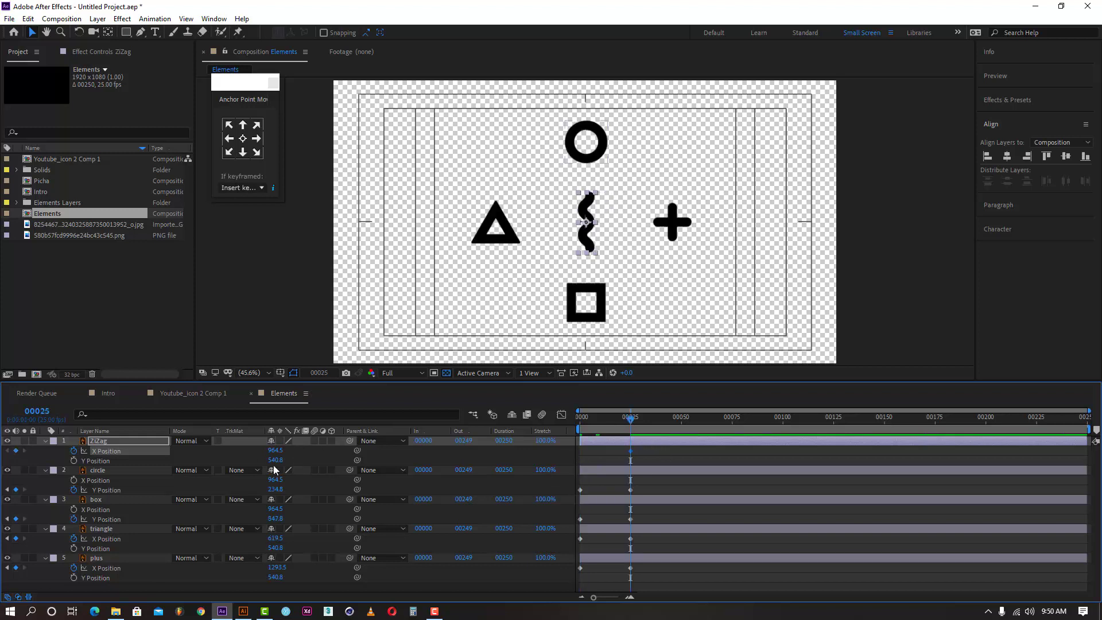
{"action": "left_click_drag", "start_coordinate": [265, 450], "coordinate": [459, 450]}
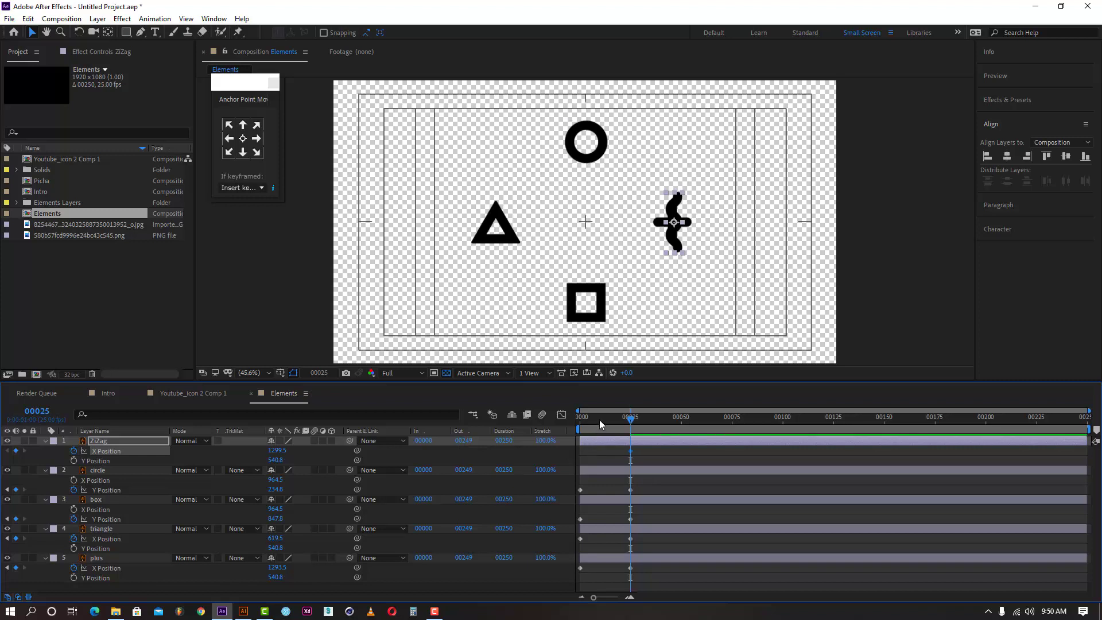
- Undo that attempt and keyframe ZiZag's X from frame 0 to 1301.5 at frame 25
{"action": "key", "text": "Home"}
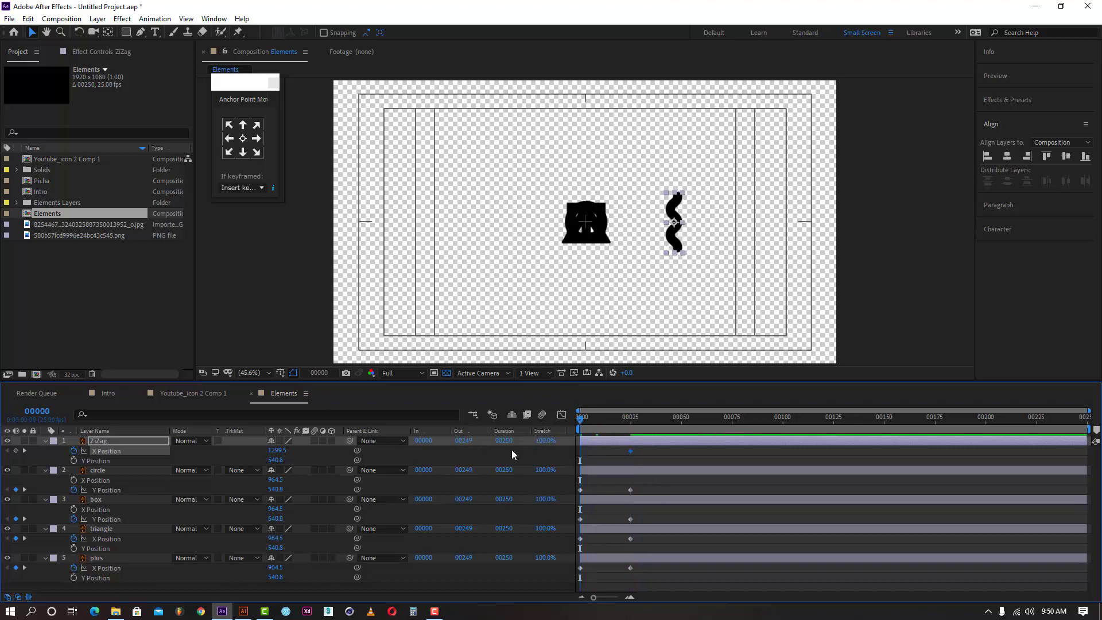
{"action": "key", "text": "ctrl+z"}
{"action": "key", "text": "ctrl+z"}
{"action": "key", "text": "ctrl+z"}
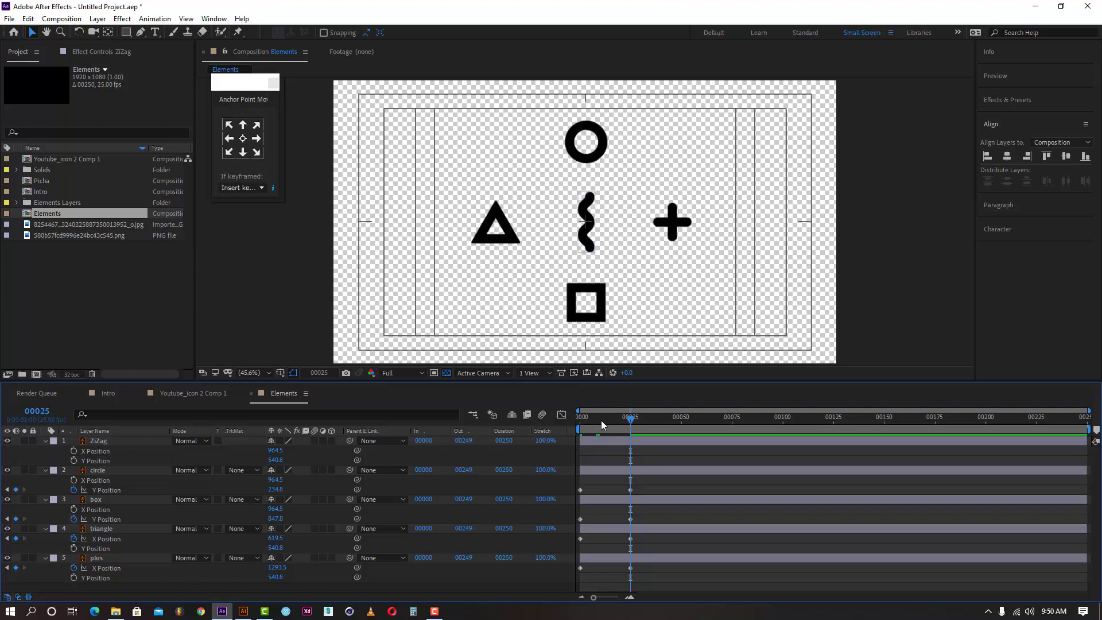
{"action": "key", "text": "Home"}
{"action": "left_click", "coordinate": [74, 451]}
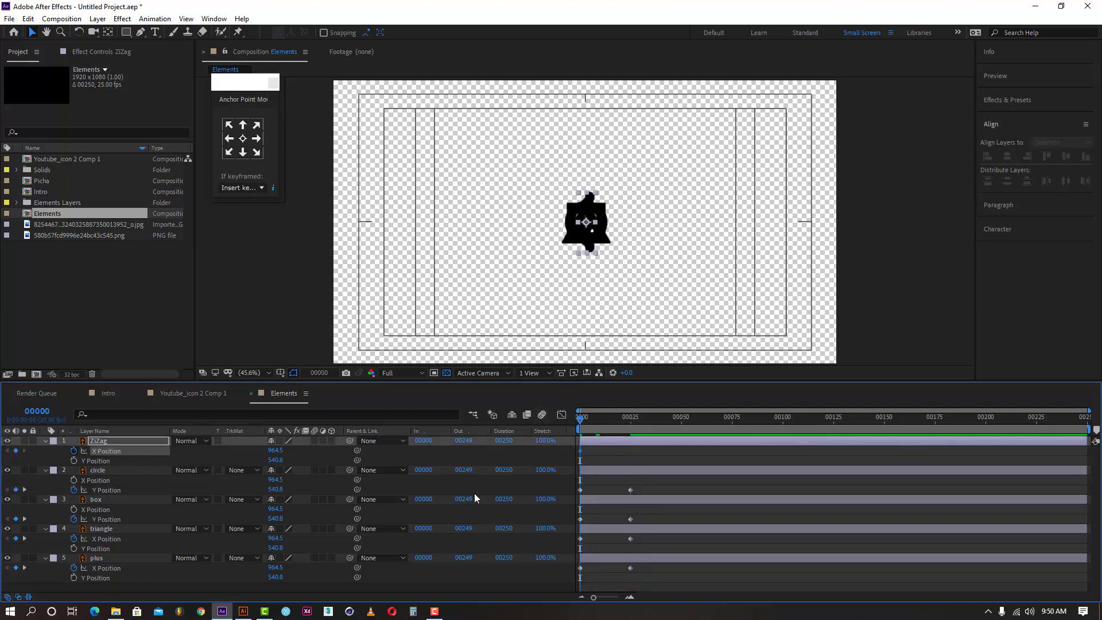
{"action": "left_click", "coordinate": [631, 421]}
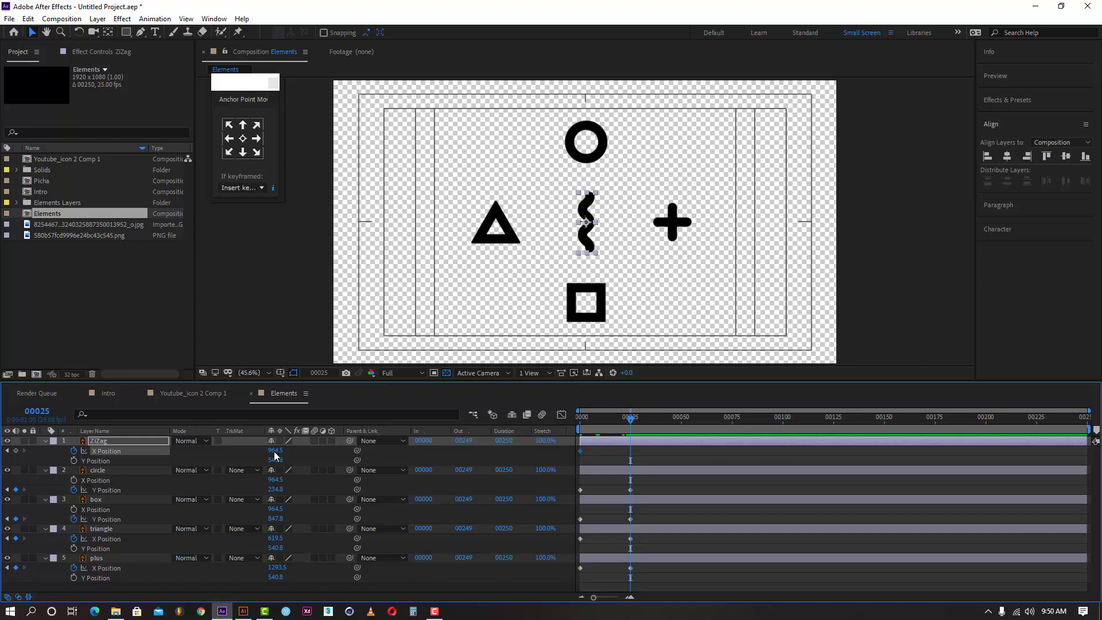
{"action": "left_click_drag", "start_coordinate": [275, 451], "coordinate": [473, 456]}
- Preview the outward motion from frame 0, then select all five shapes' keyframes
{"action": "left_click", "coordinate": [580, 417]}
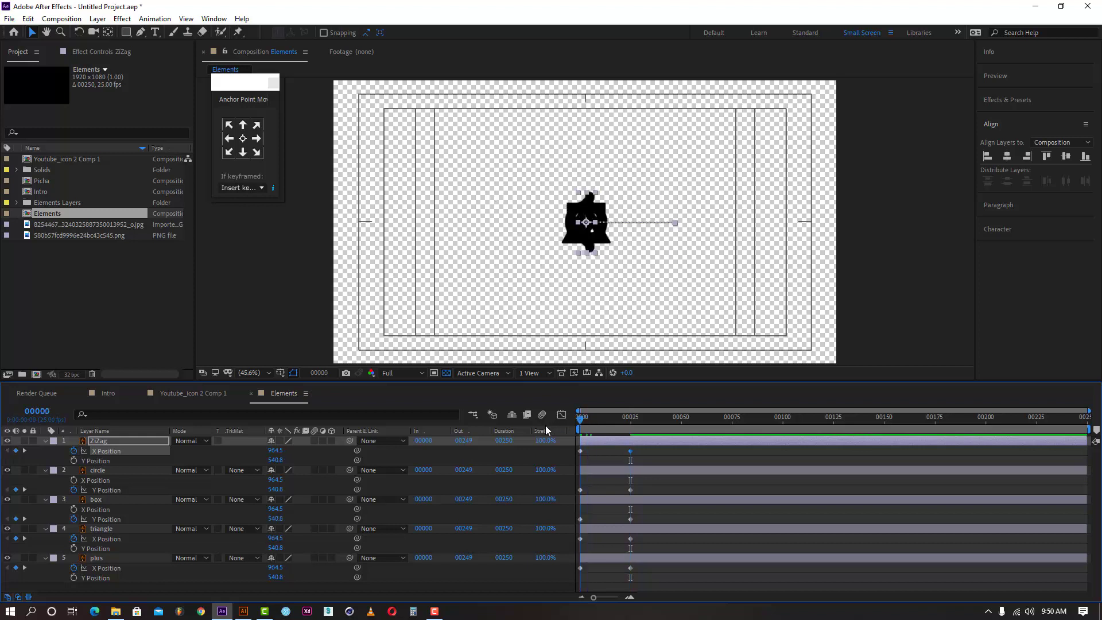
{"action": "key", "text": "space"}
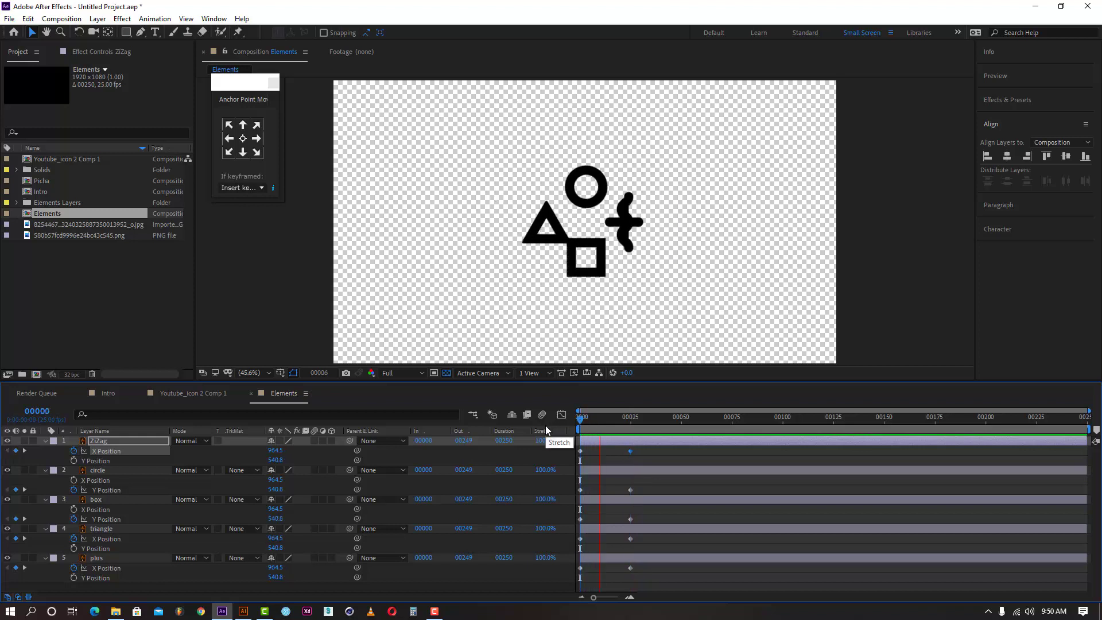
{"action": "left_click", "coordinate": [626, 419]}
{"action": "left_click", "coordinate": [630, 419]}
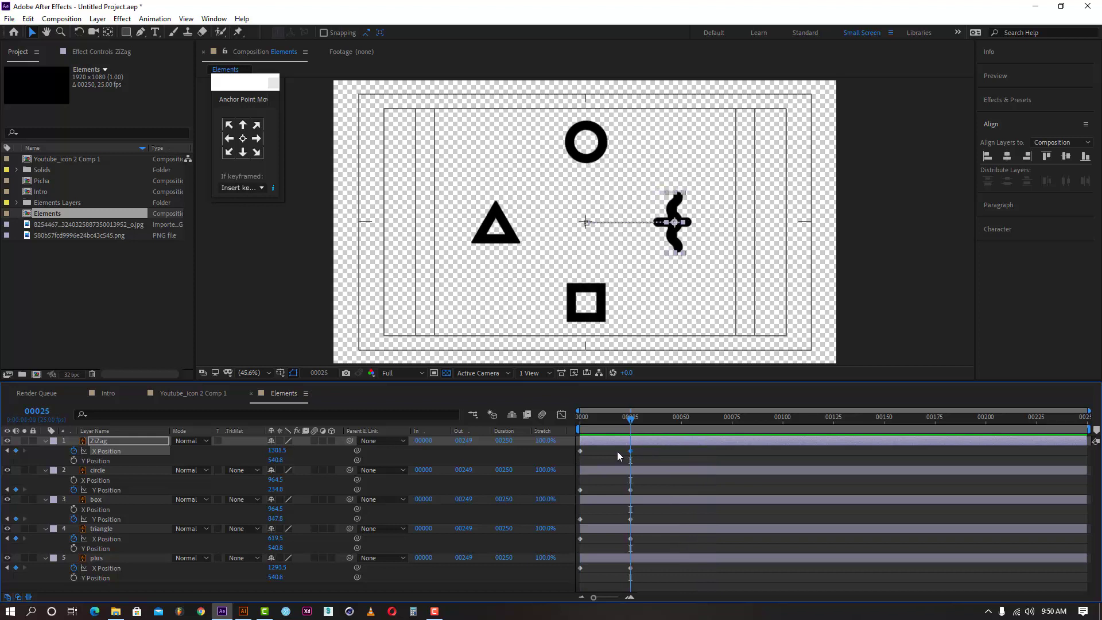
{"action": "left_click", "coordinate": [637, 456]}
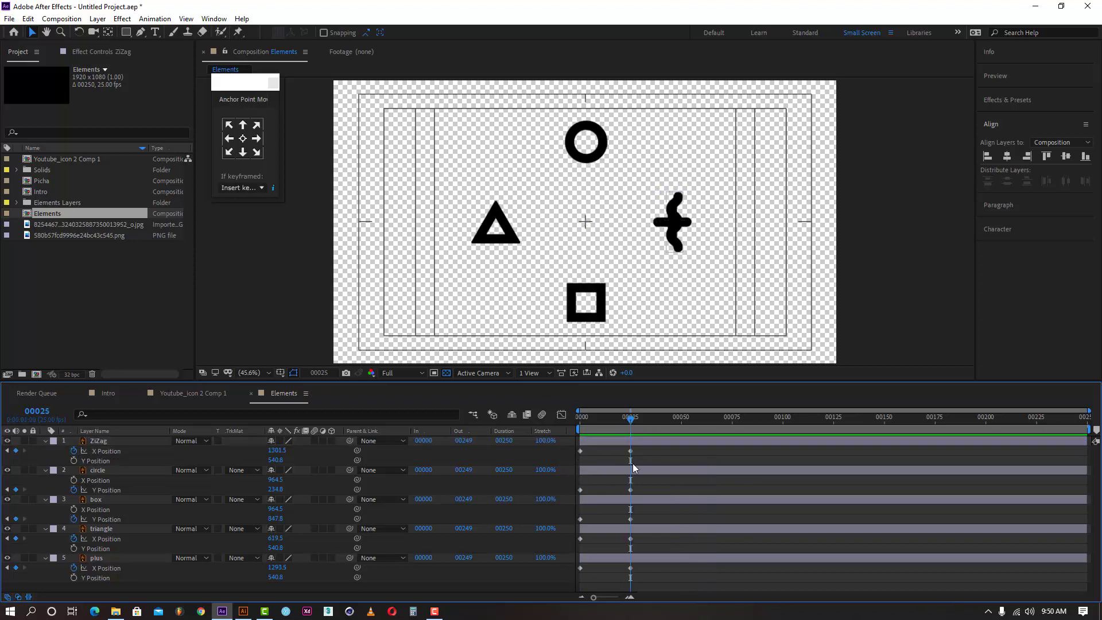
{"action": "left_click_drag", "start_coordinate": [638, 447], "coordinate": [578, 585]}
- Apply Easy Ease to all the selected shape keyframes
{"action": "right_click", "coordinate": [580, 568]}
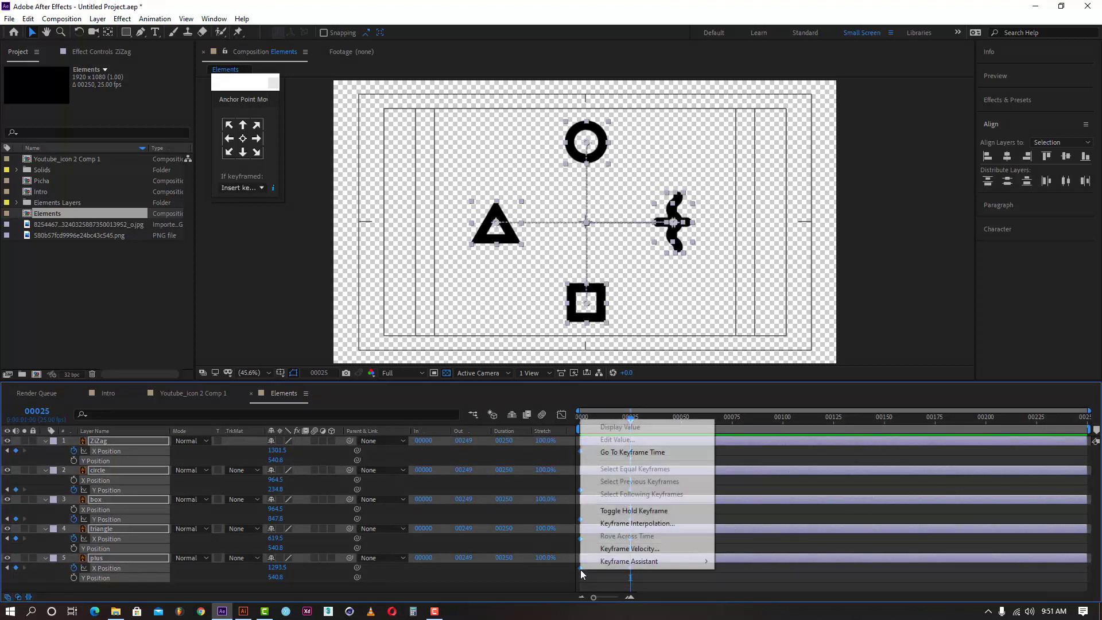
{"action": "mouse_move", "coordinate": [620, 564]}
{"action": "left_click", "coordinate": [765, 487]}
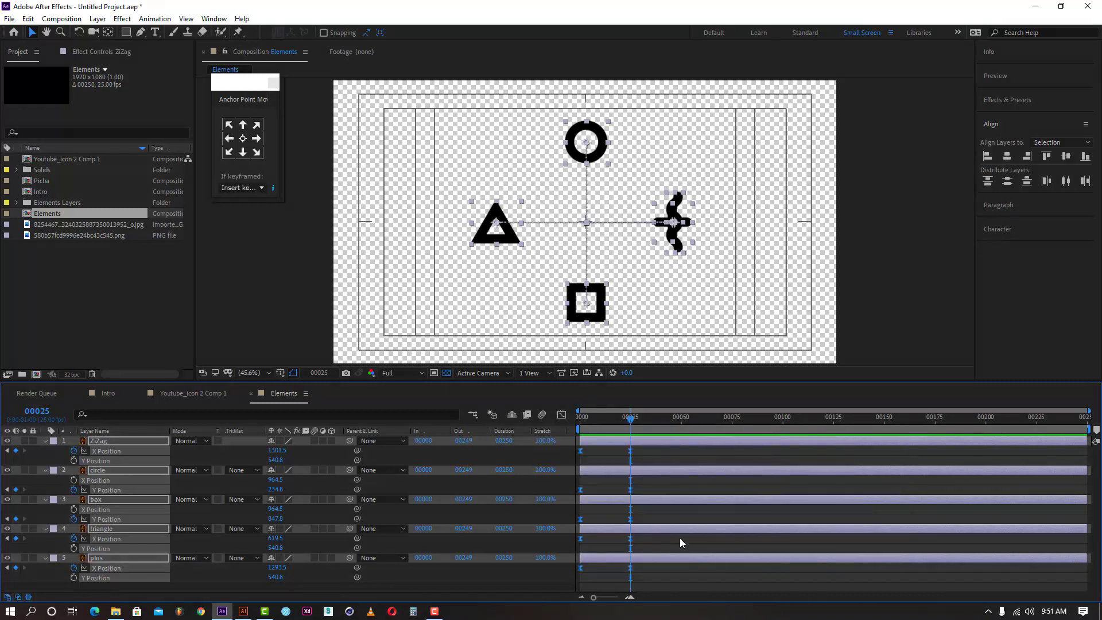
{"action": "left_click", "coordinate": [648, 573]}
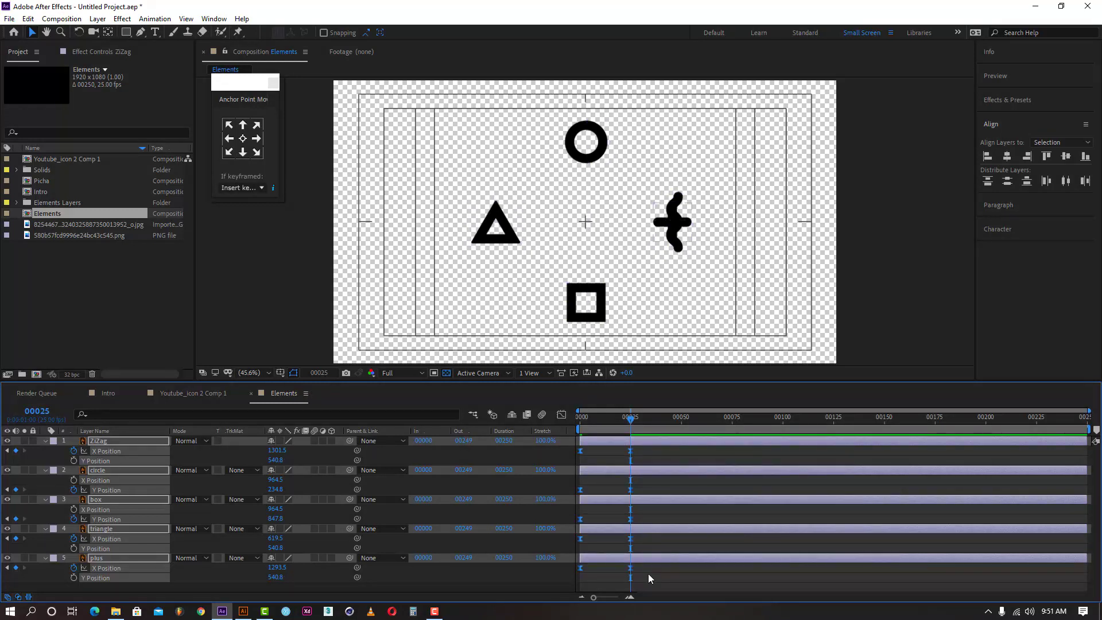
- In the Graph Editor, steepen the start of the plus layer's X Position curve
{"action": "left_click", "coordinate": [628, 560]}
{"action": "left_click_drag", "start_coordinate": [645, 566], "coordinate": [565, 579]}
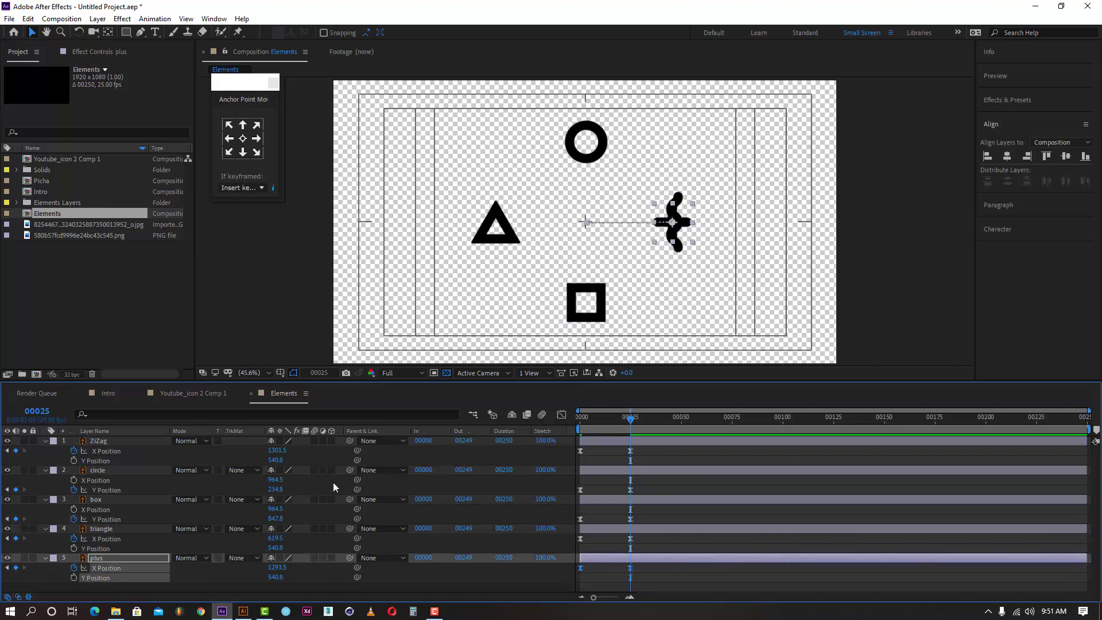
{"action": "left_click", "coordinate": [560, 415]}
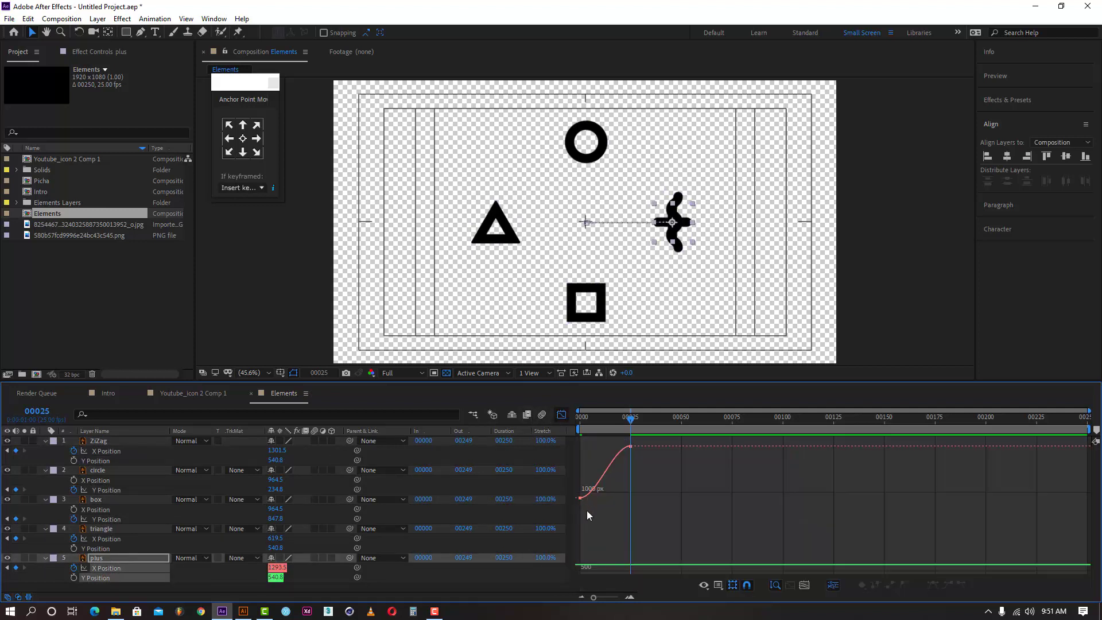
{"action": "left_click", "coordinate": [304, 582]}
{"action": "left_click", "coordinate": [143, 568]}
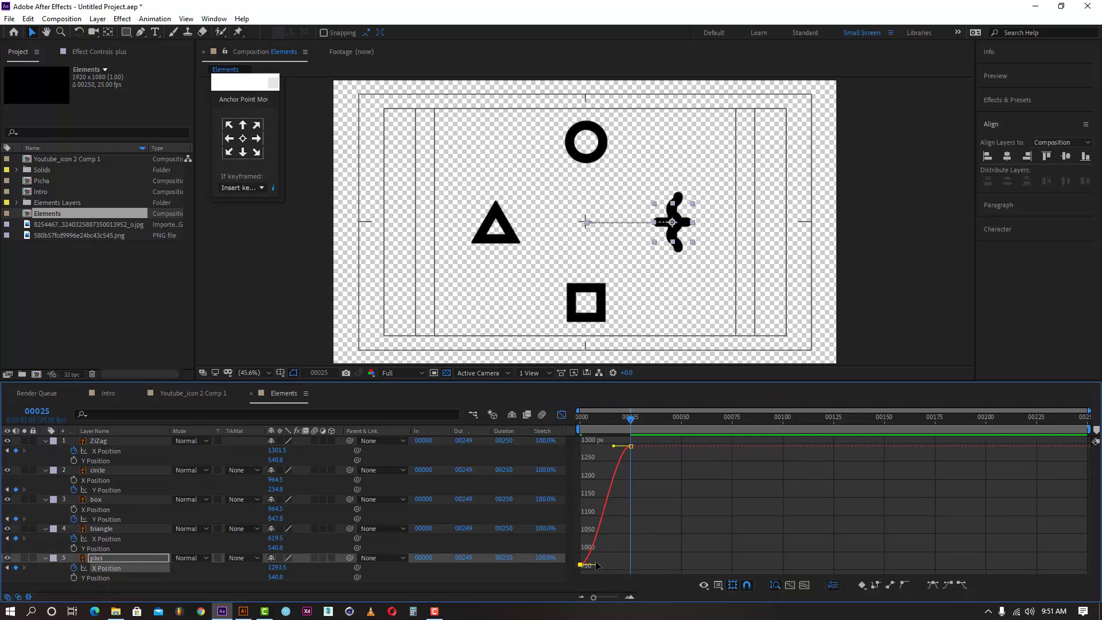
{"action": "left_click_drag", "start_coordinate": [596, 537], "coordinate": [578, 476]}
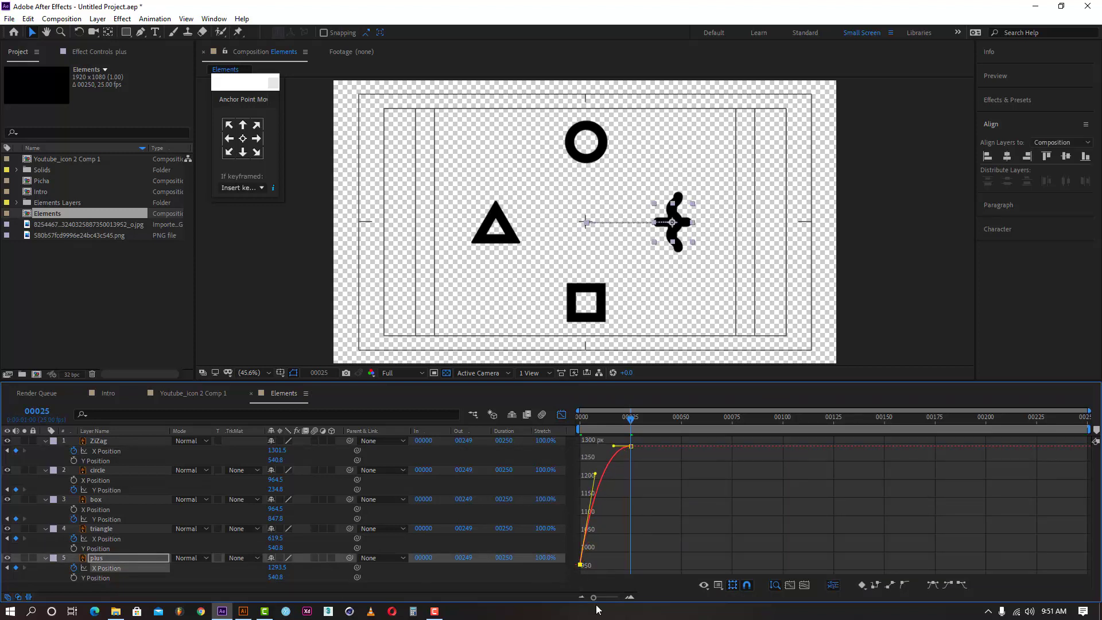
{"action": "left_click_drag", "start_coordinate": [594, 597], "coordinate": [652, 598]}
{"action": "left_click_drag", "start_coordinate": [673, 474], "coordinate": [583, 459]}
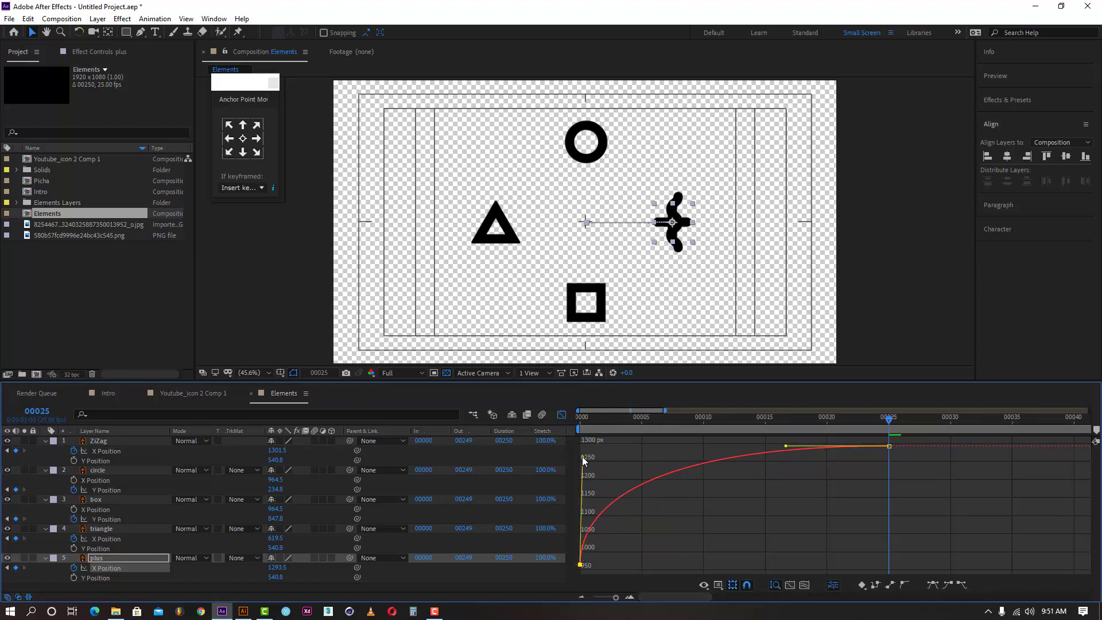
- Preview the animation from frame 0, then return to the layer bar view
{"action": "key", "text": "Home"}
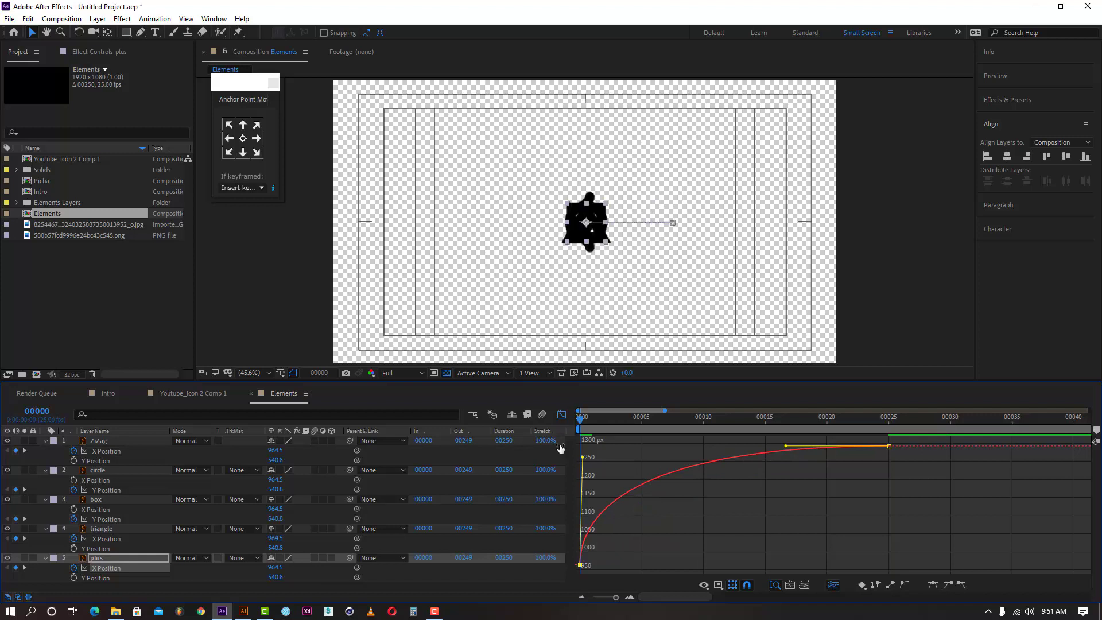
{"action": "key", "text": "space"}
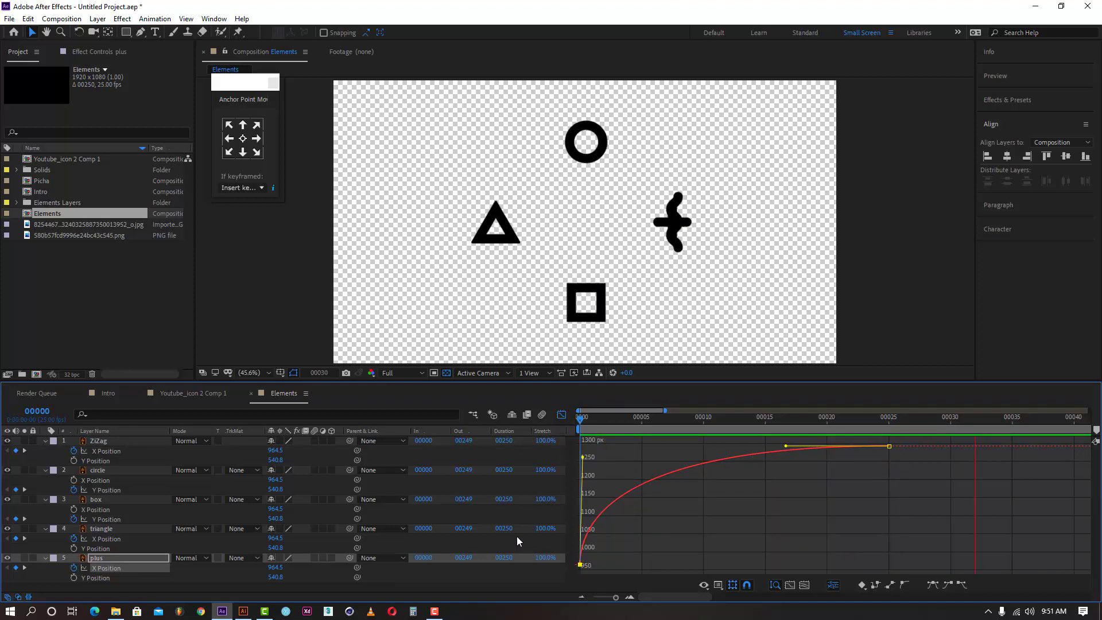
{"action": "left_click", "coordinate": [561, 414]}
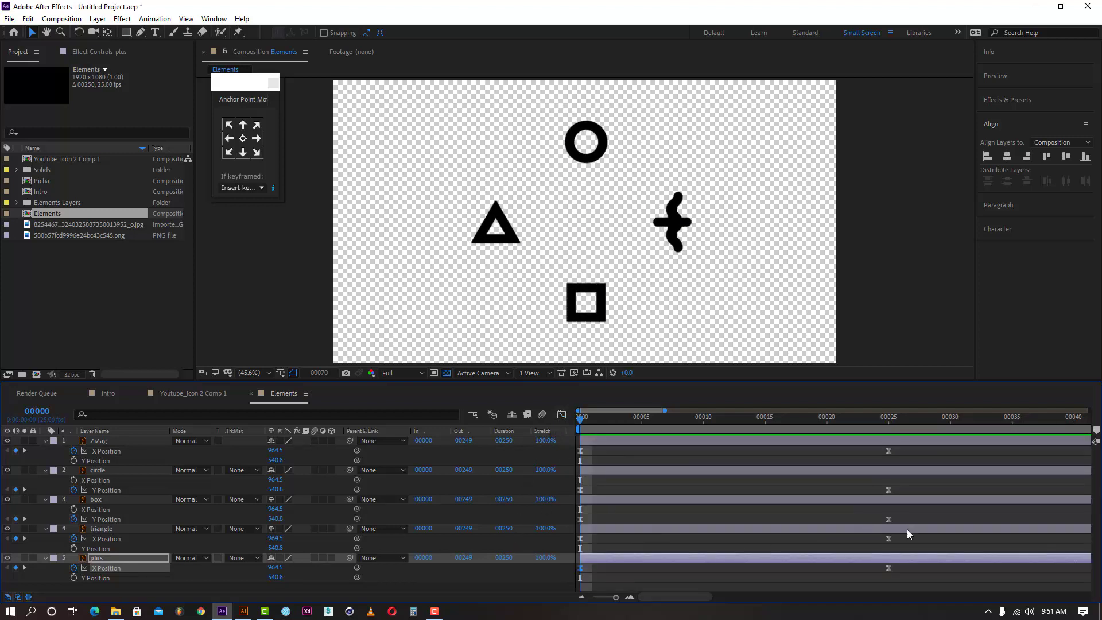
{"action": "left_click_drag", "start_coordinate": [900, 536], "coordinate": [608, 545]}
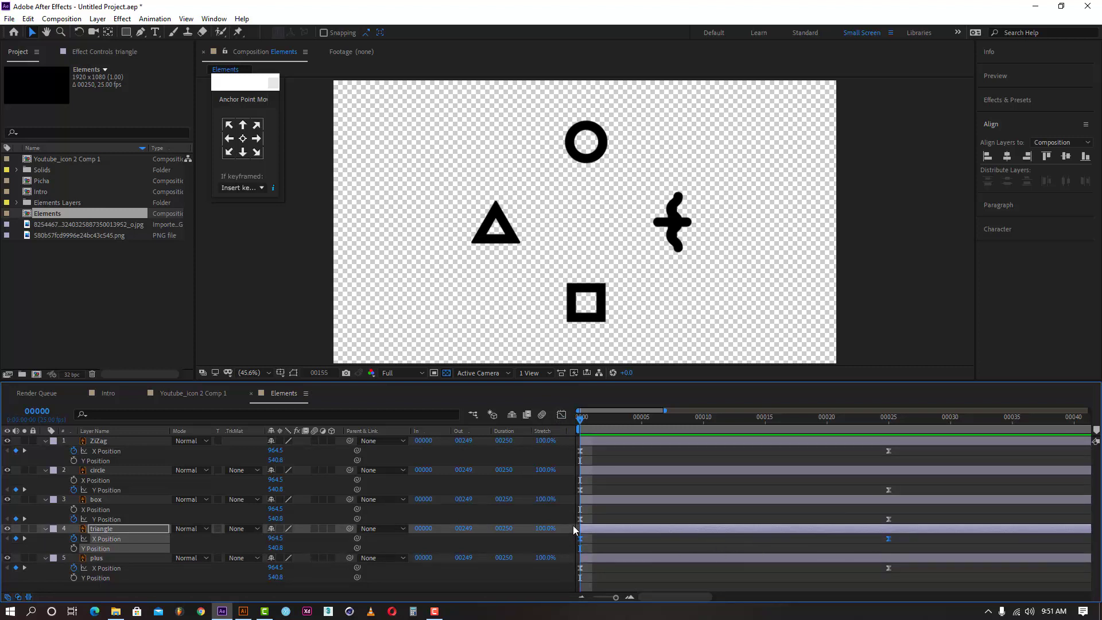
- Steepen the ease-out on the triangle's first Position keyframe in the Graph Editor, then preview it
{"action": "left_click", "coordinate": [561, 414]}
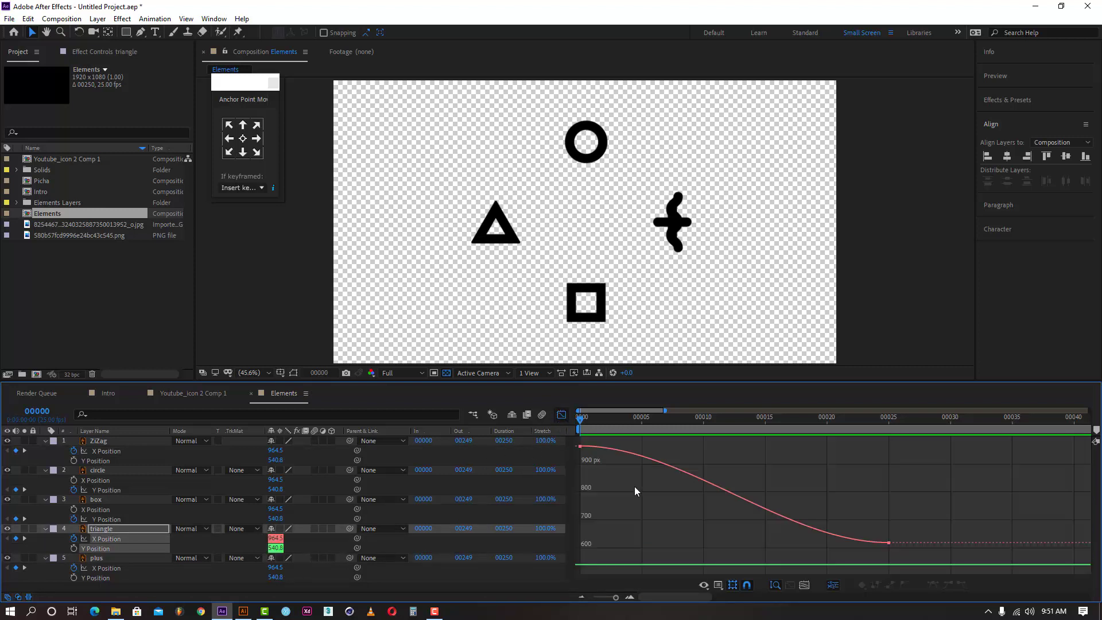
{"action": "left_click", "coordinate": [580, 446]}
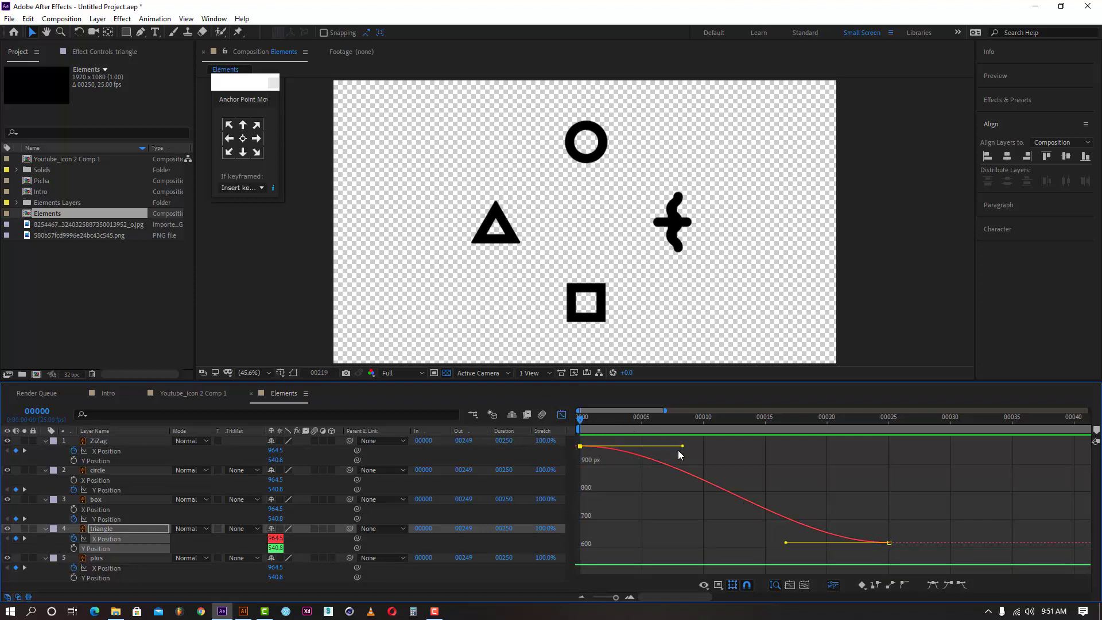
{"action": "left_click_drag", "start_coordinate": [682, 451], "coordinate": [855, 459]}
{"action": "key", "text": "space"}
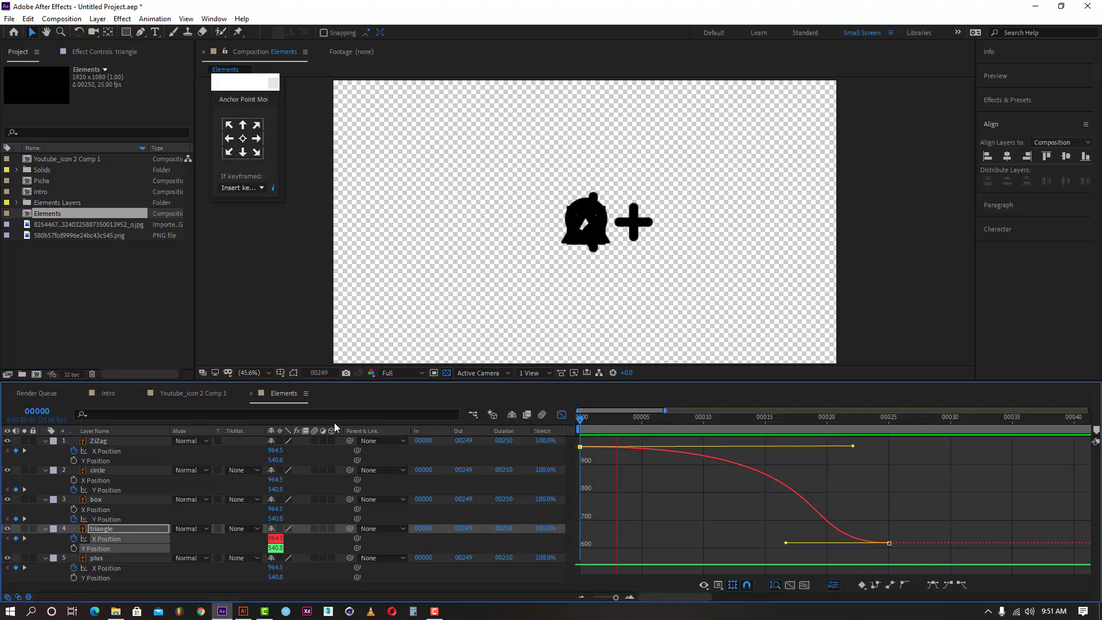
{"action": "left_click", "coordinate": [720, 419]}
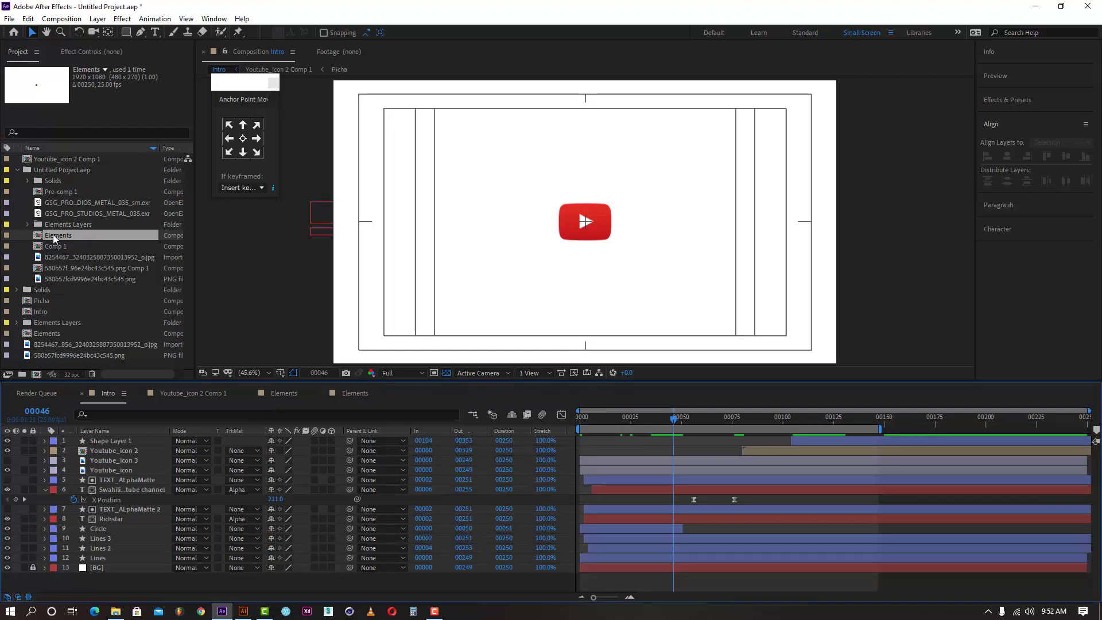
- Add the Elements comp from the Project panel as layer 3 of the Intro timeline
{"action": "left_click_drag", "start_coordinate": [53, 235], "coordinate": [118, 456]}
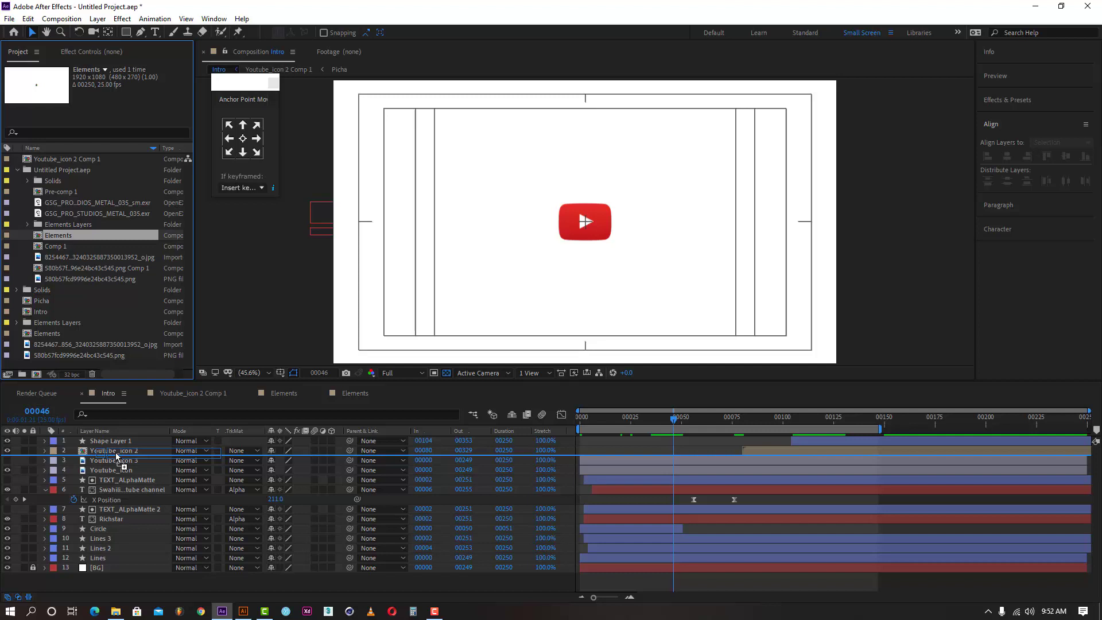
{"action": "left_click_drag", "start_coordinate": [117, 457], "coordinate": [117, 457]}
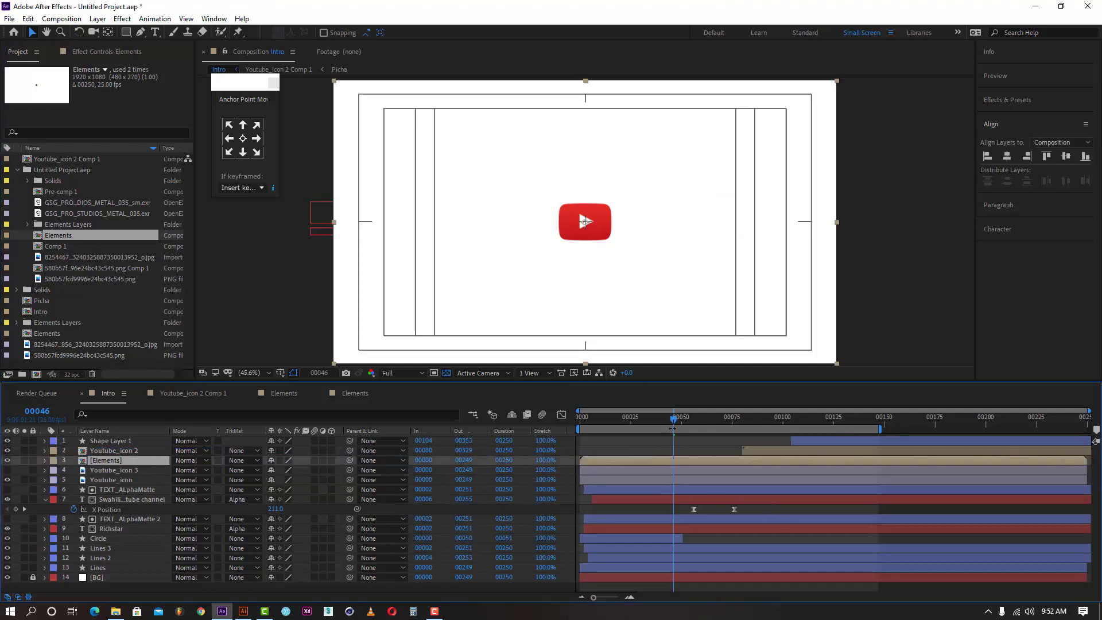
{"action": "left_click_drag", "start_coordinate": [673, 417], "coordinate": [650, 421]}
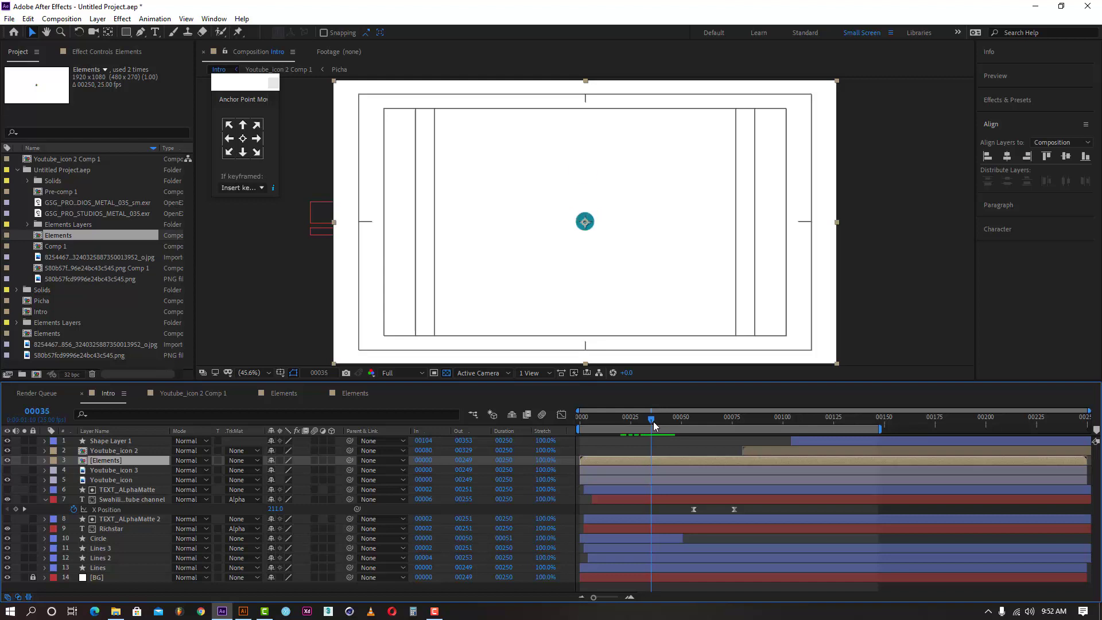
- Delay the Elements layer to start at frame 30 and move it below the Circle layer
{"action": "left_click_drag", "start_coordinate": [593, 459], "coordinate": [664, 462]}
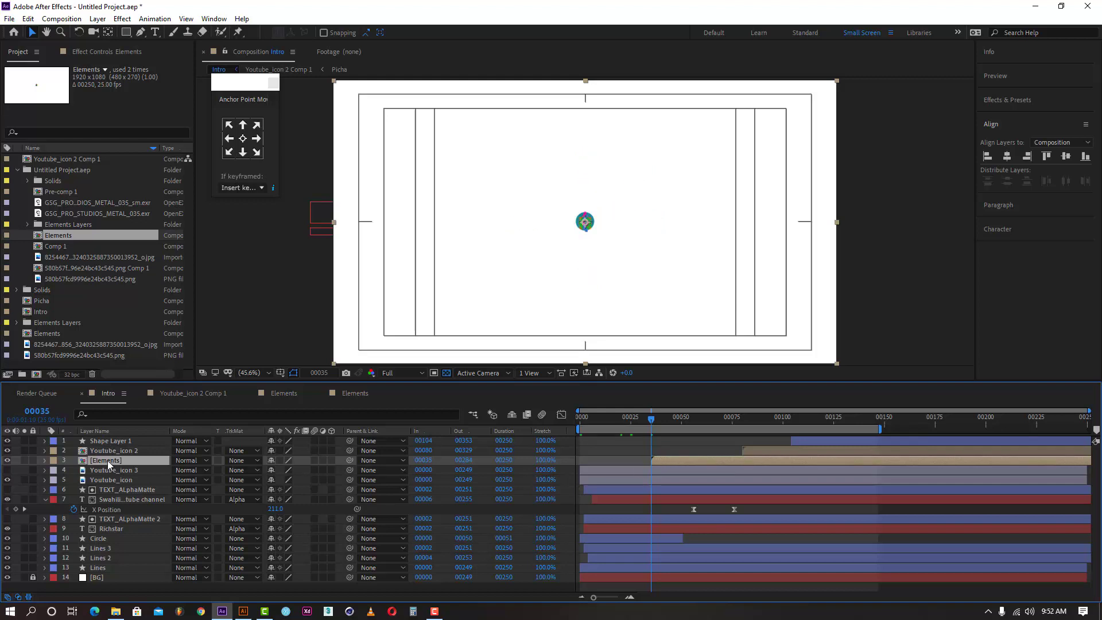
{"action": "left_click_drag", "start_coordinate": [111, 460], "coordinate": [112, 544]}
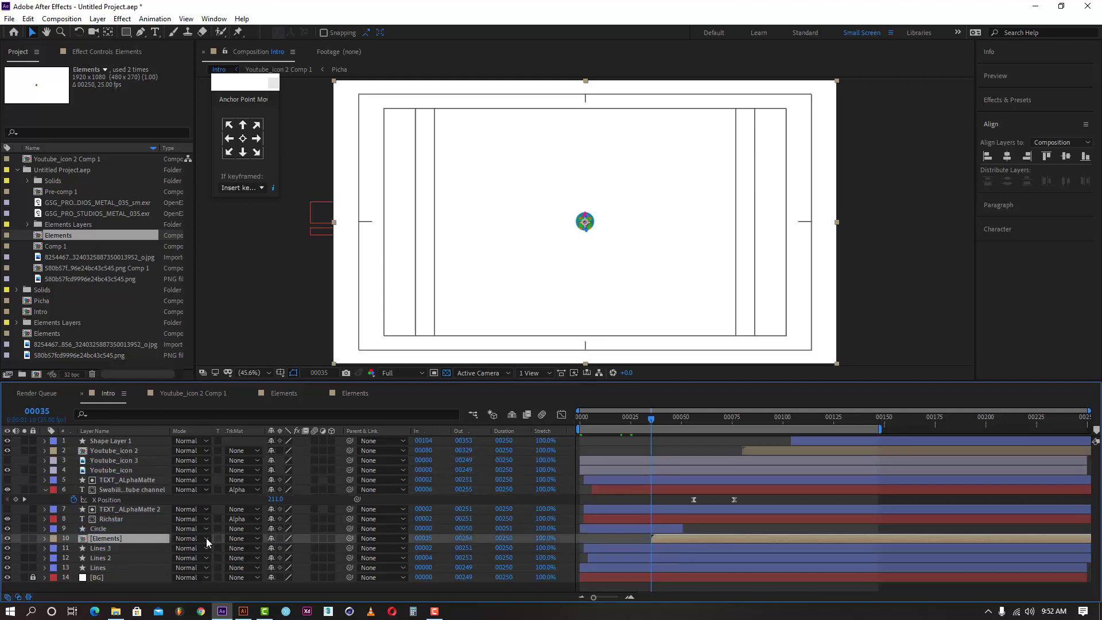
{"action": "left_click_drag", "start_coordinate": [628, 417], "coordinate": [557, 425]}
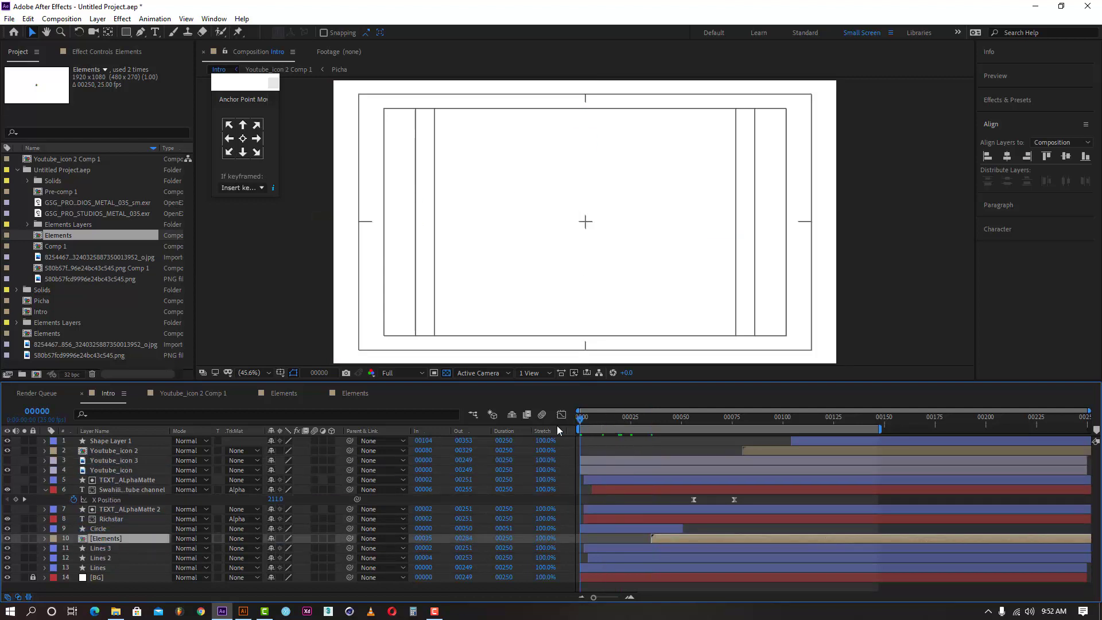
- Preview the Intro and scrub ahead to check the Richstar logo
{"action": "key", "text": "space"}
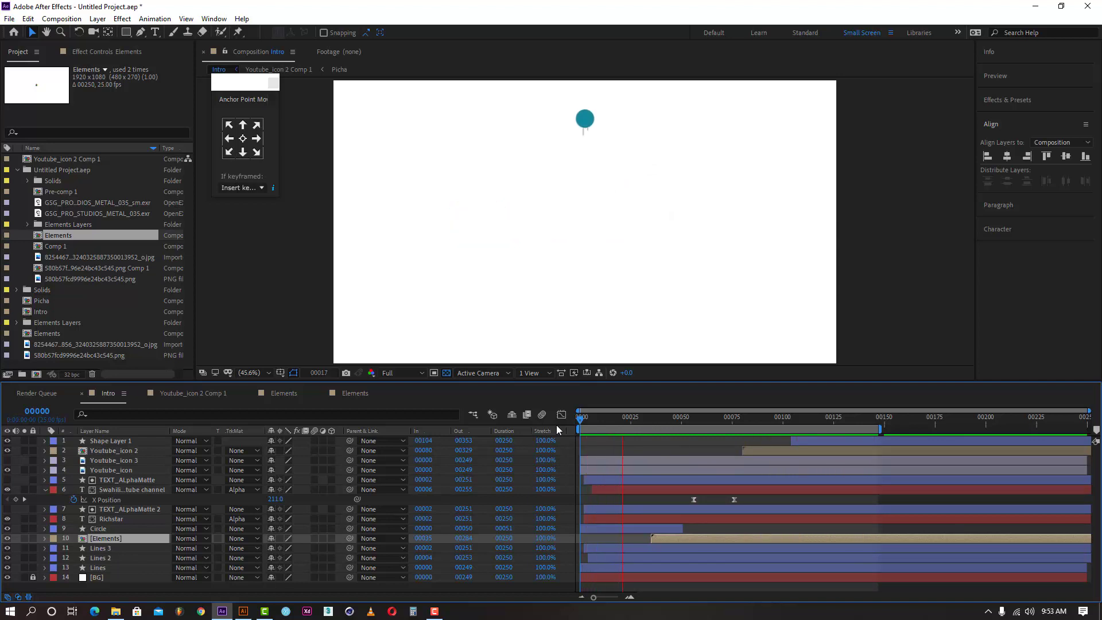
{"action": "left_click_drag", "start_coordinate": [697, 418], "coordinate": [880, 433]}
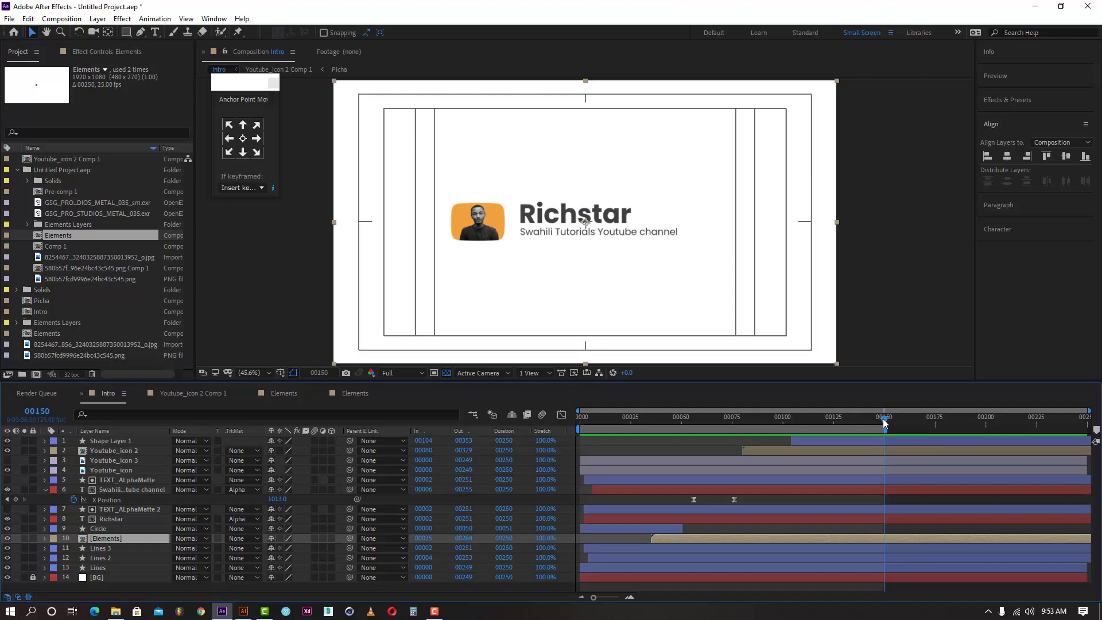
{"action": "left_click_drag", "start_coordinate": [883, 418], "coordinate": [570, 433]}
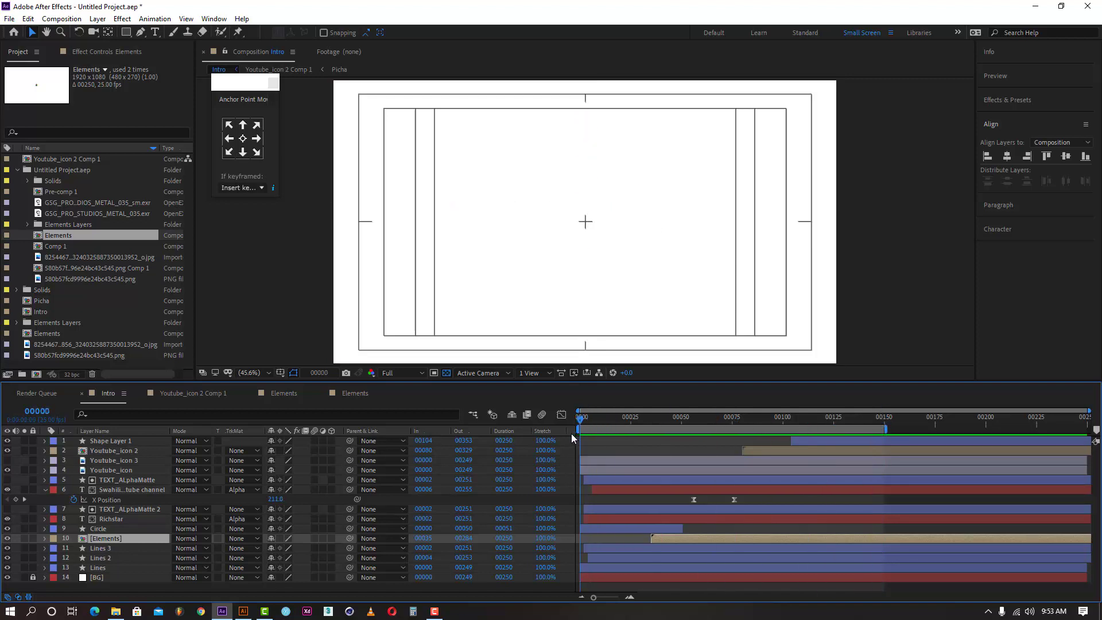
{"action": "key", "text": "space"}
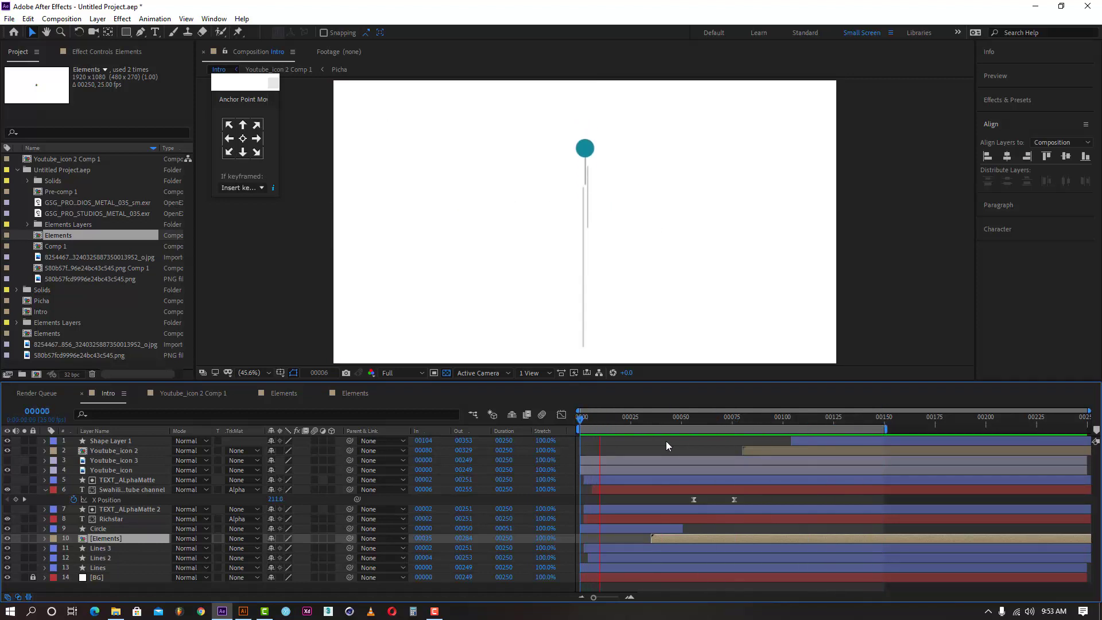
- Show time as timecode, replay the Intro and check the logo at six seconds, then open the Composition menu
{"action": "left_click", "coordinate": [33, 413], "text": "ctrl"}
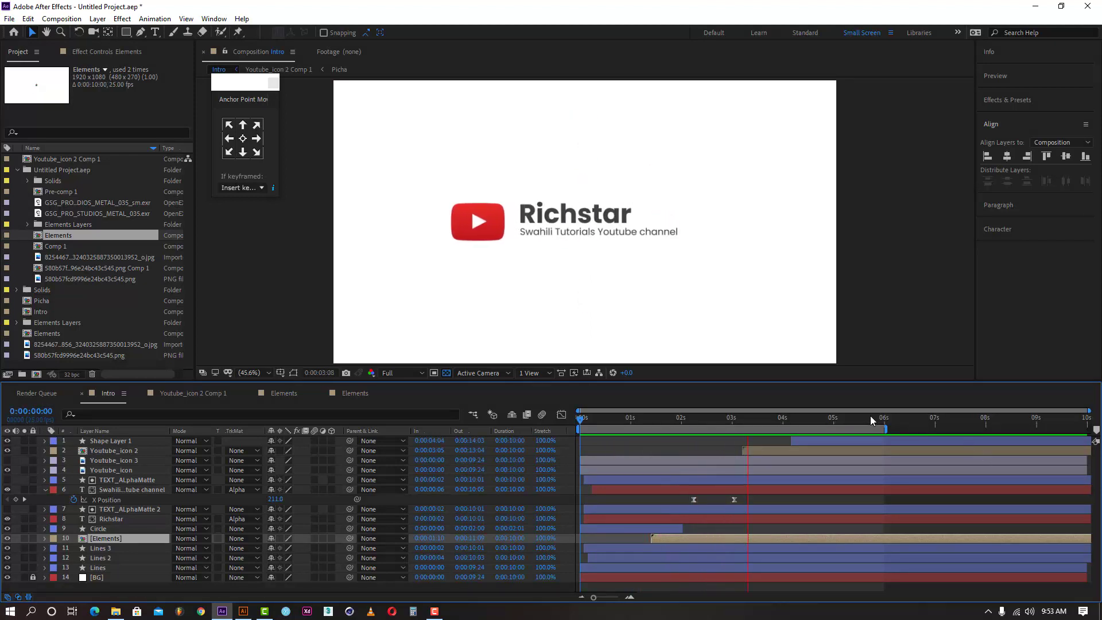
{"action": "left_click_drag", "start_coordinate": [861, 418], "coordinate": [884, 420]}
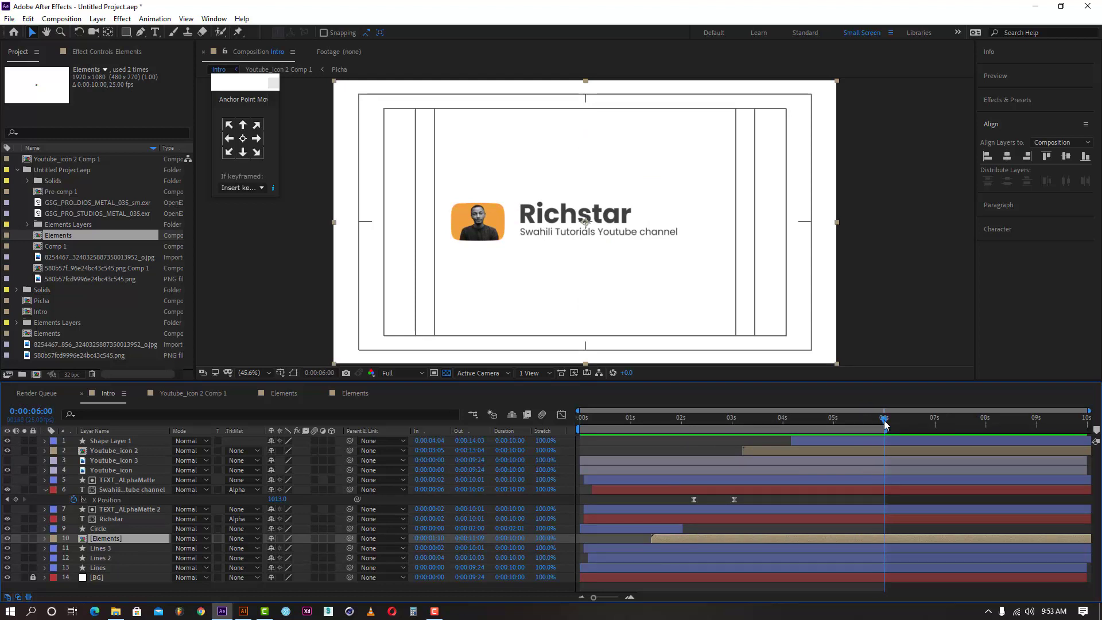
{"action": "key", "text": "Home"}
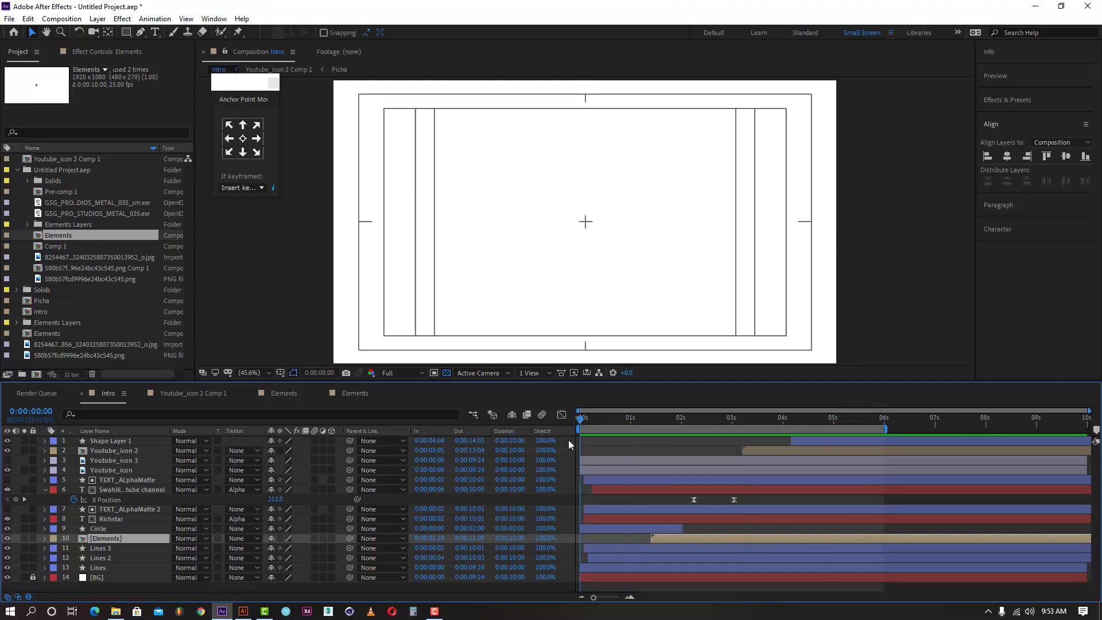
{"action": "key", "text": "space"}
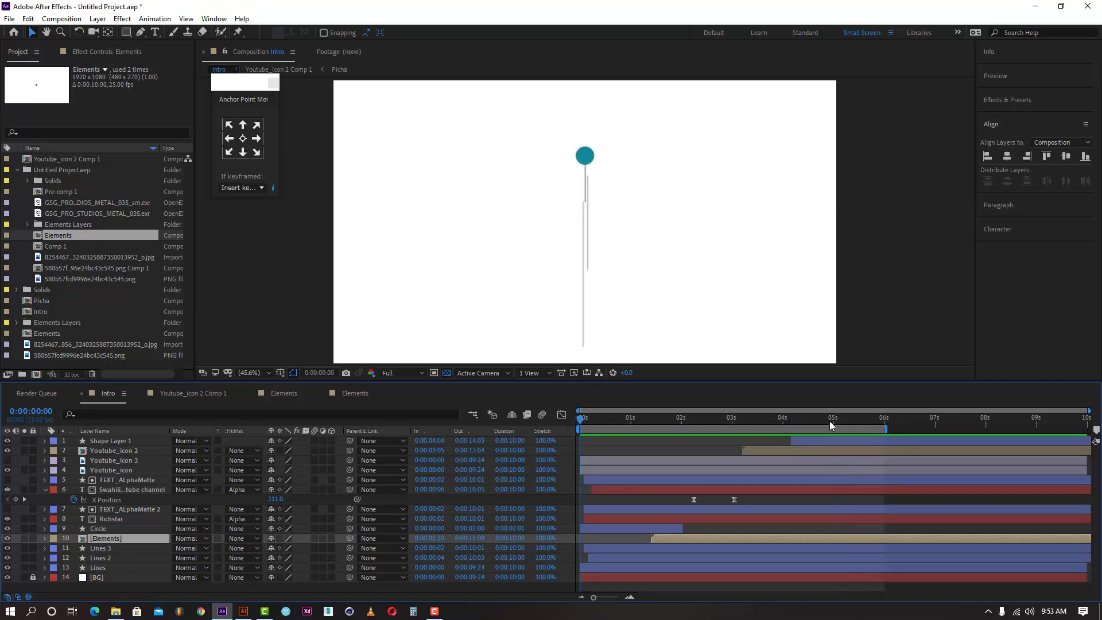
{"action": "left_click_drag", "start_coordinate": [836, 421], "coordinate": [885, 425]}
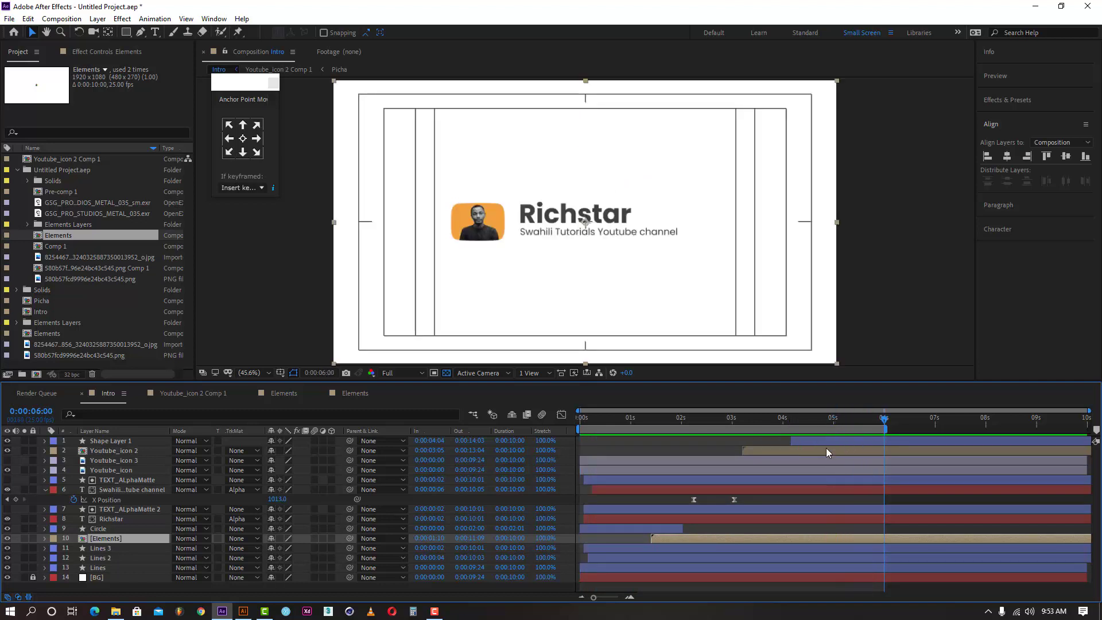
{"action": "left_click", "coordinate": [45, 491]}
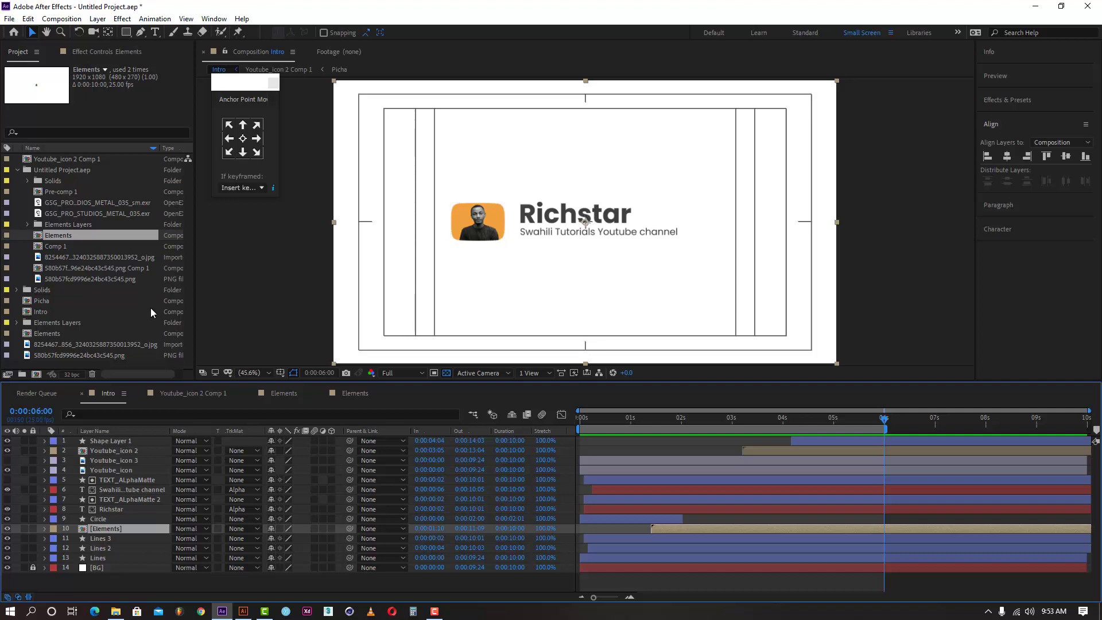
{"action": "left_click", "coordinate": [61, 19]}
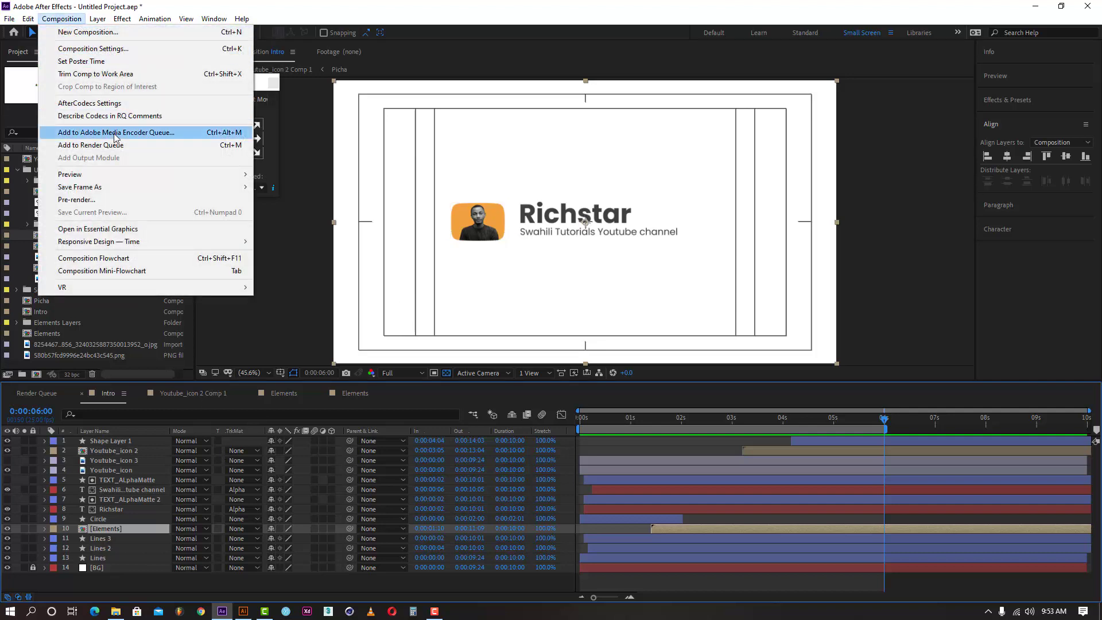